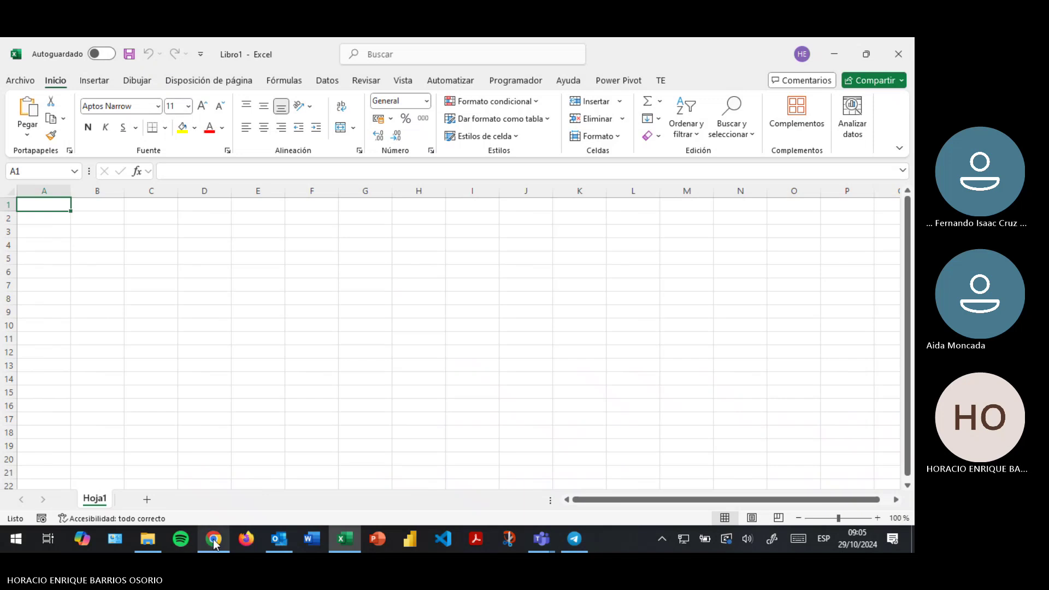
Step: Switch to Chrome and copy the address of the Our World in Data climate change page
click(213, 539)
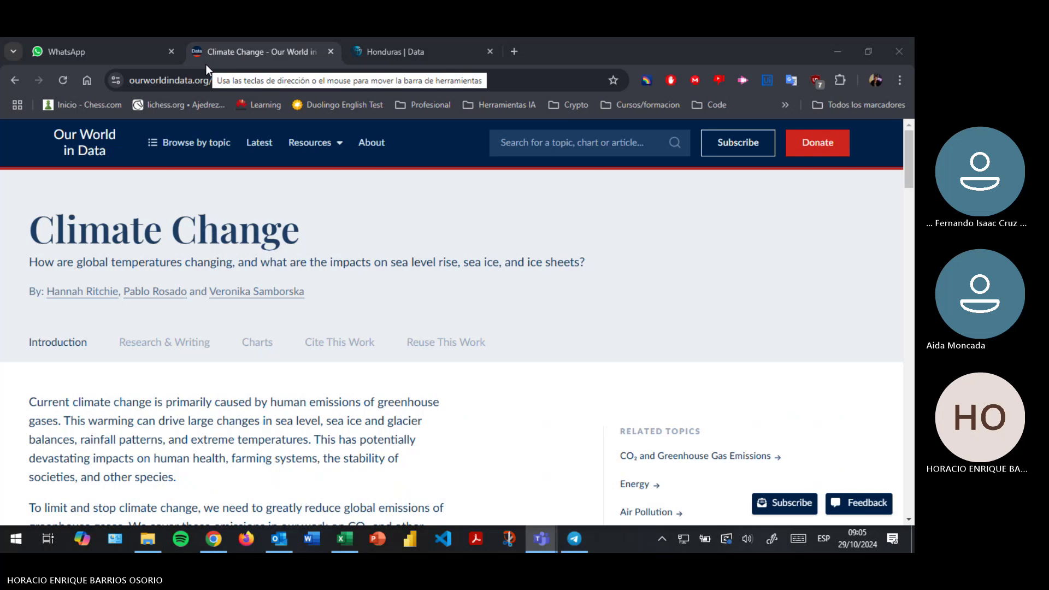
click(391, 48)
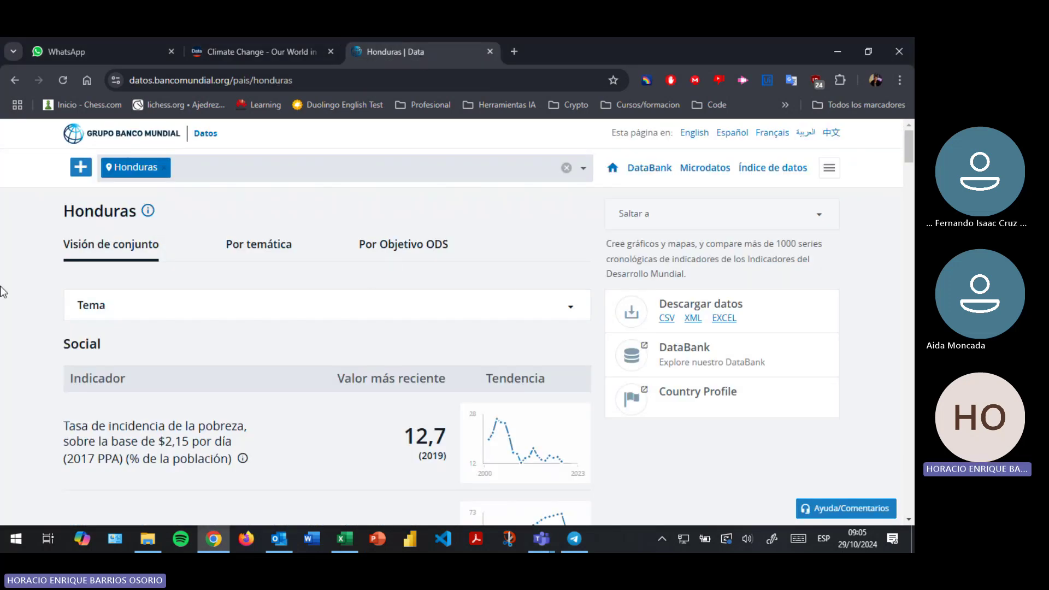
scroll(2, 349, down, 5)
key(ctrl+shift+Tab)
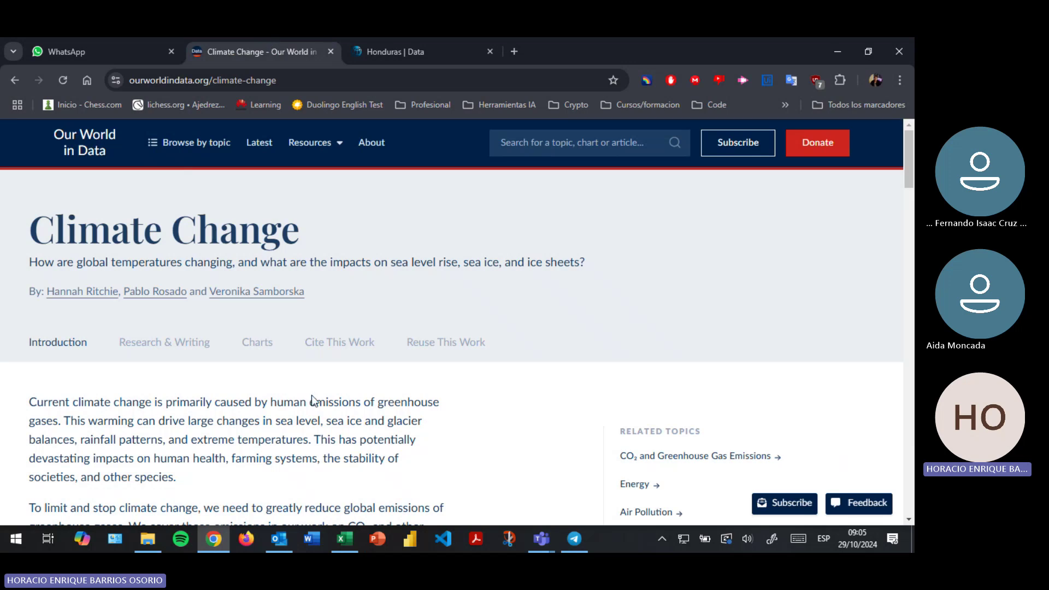
scroll(312, 399, down, 8)
scroll(312, 395, down, 5)
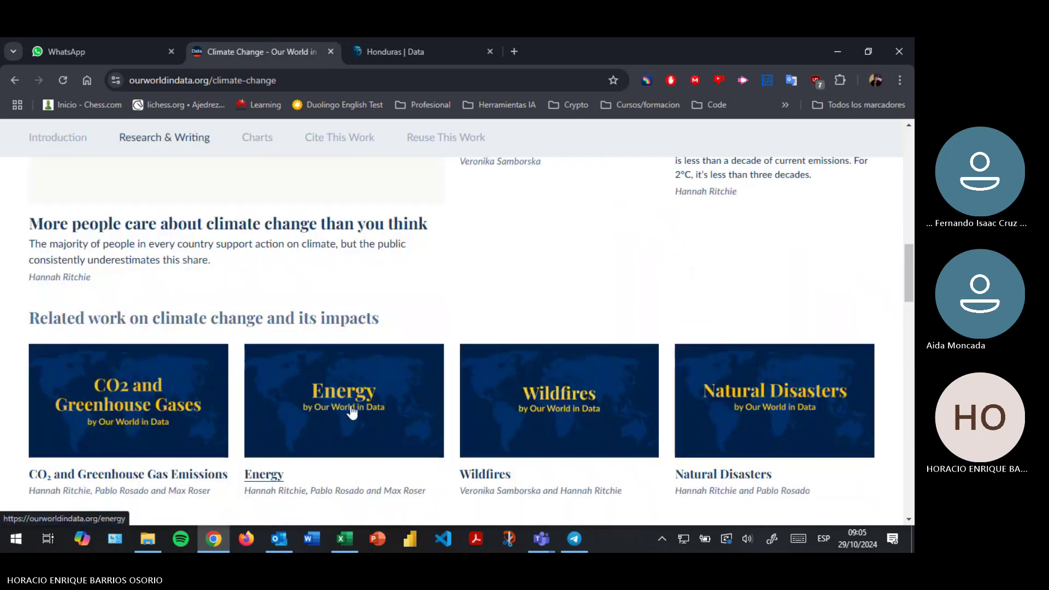
scroll(347, 412, down, 5)
scroll(409, 365, down, 4)
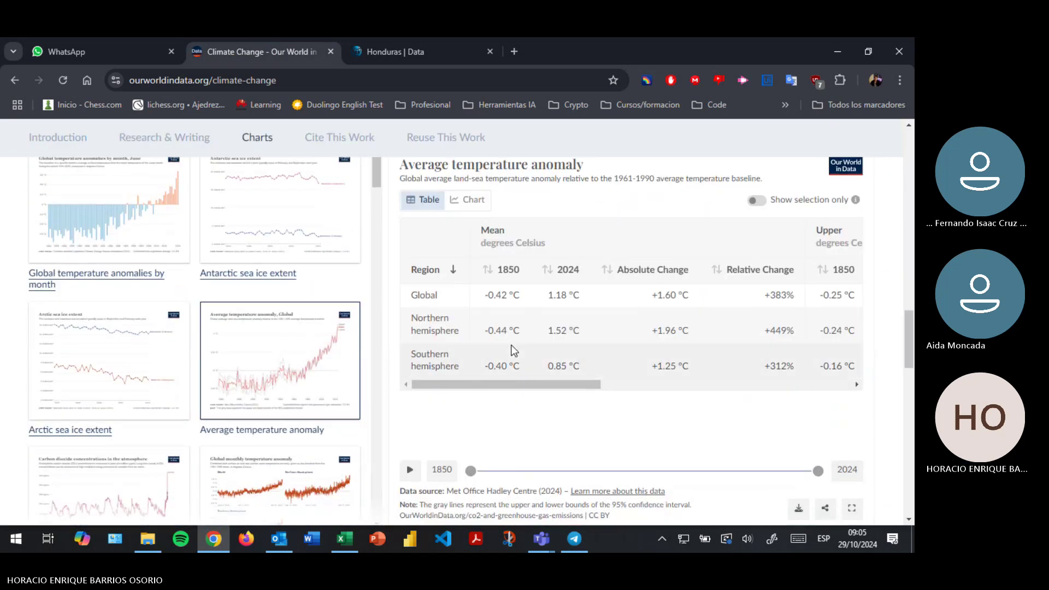
click(277, 81)
key(ctrl+c)
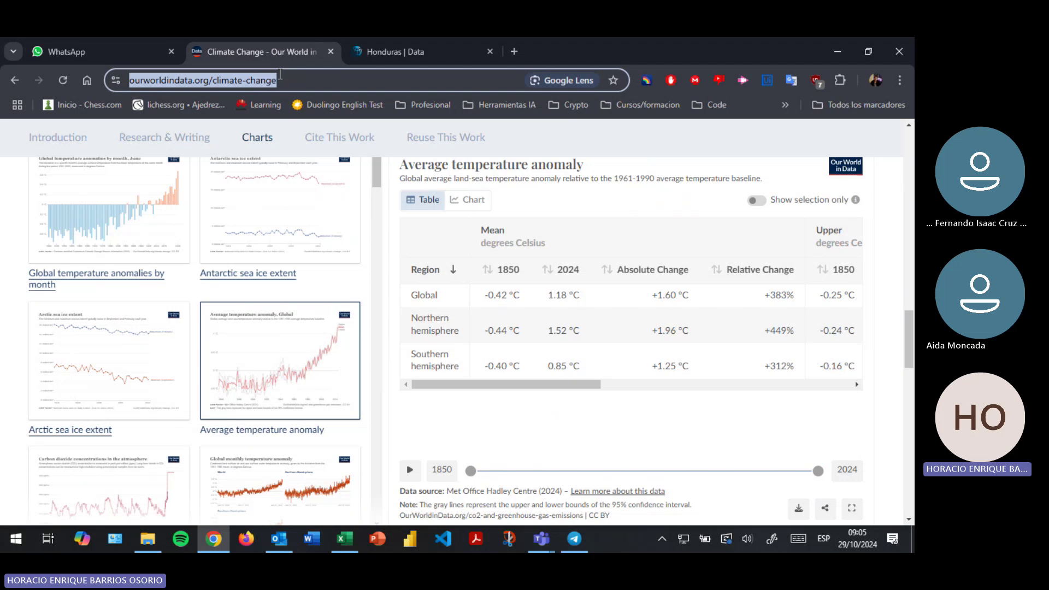
click(344, 538)
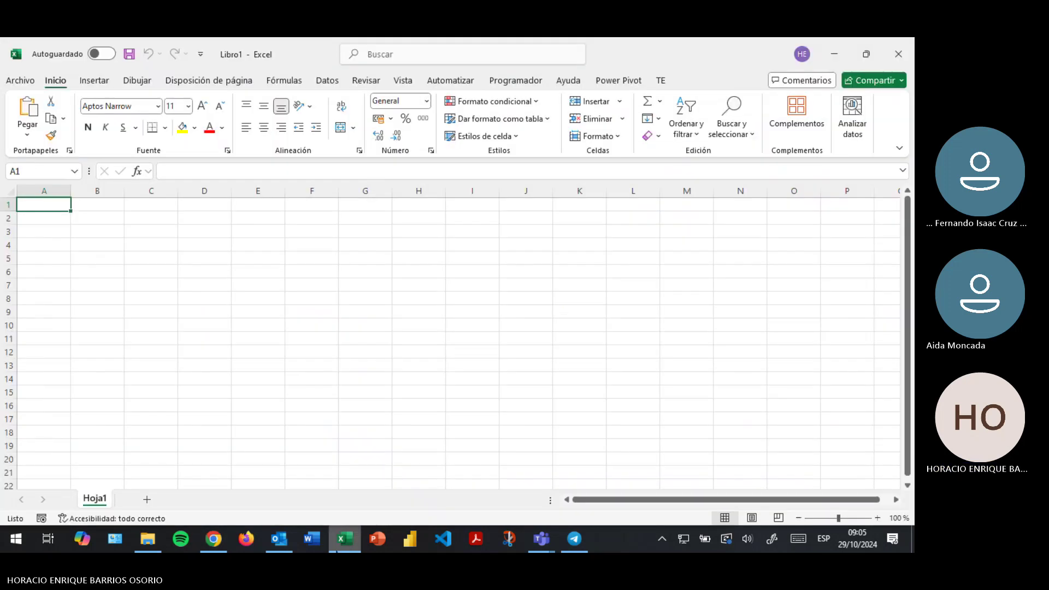
click(317, 80)
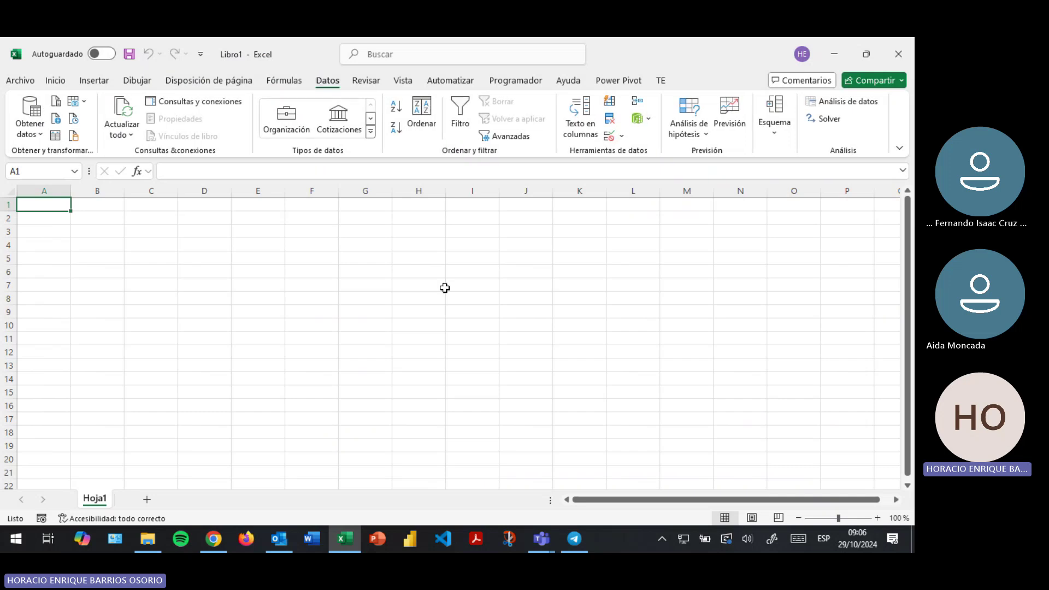
click(24, 133)
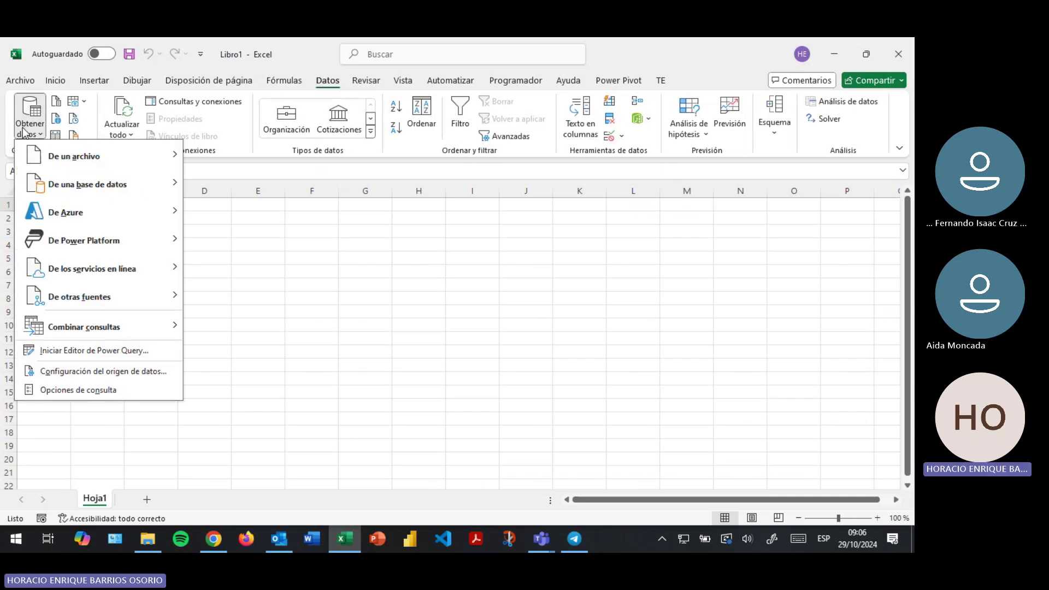
mouse_move(145, 290)
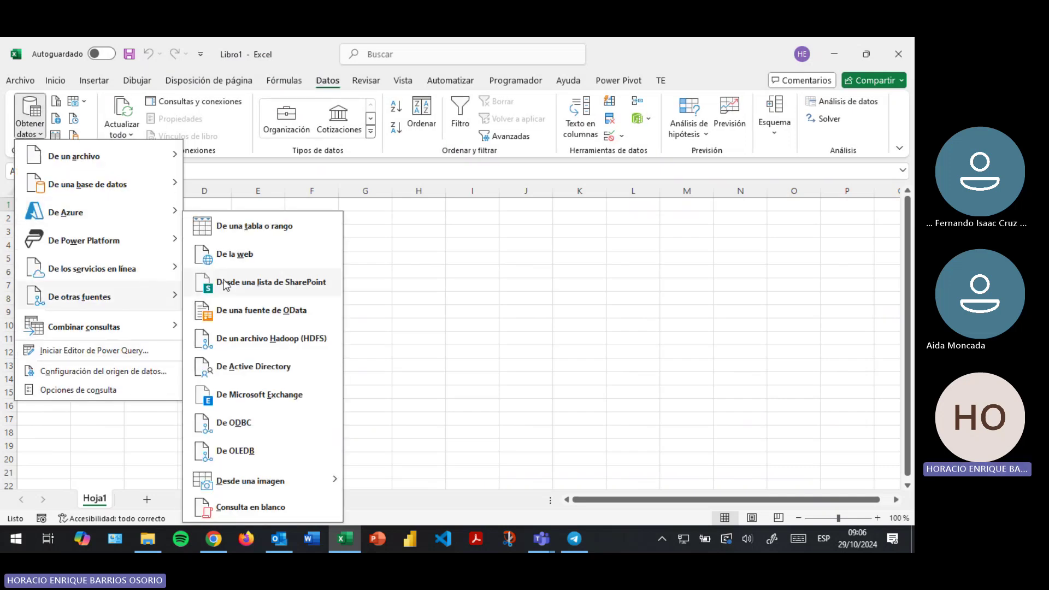
click(254, 256)
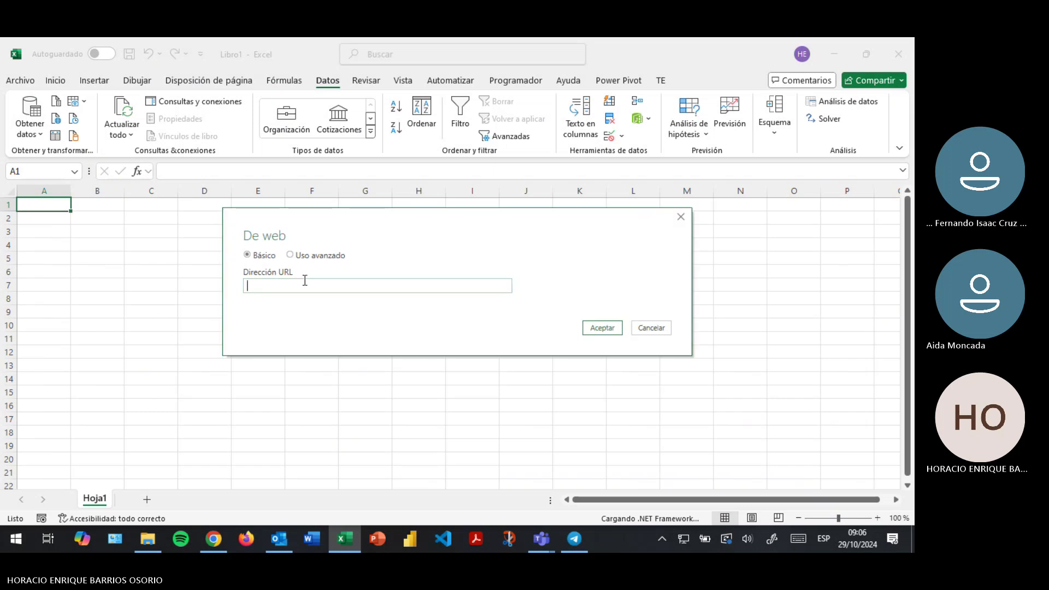
key(ctrl+v)
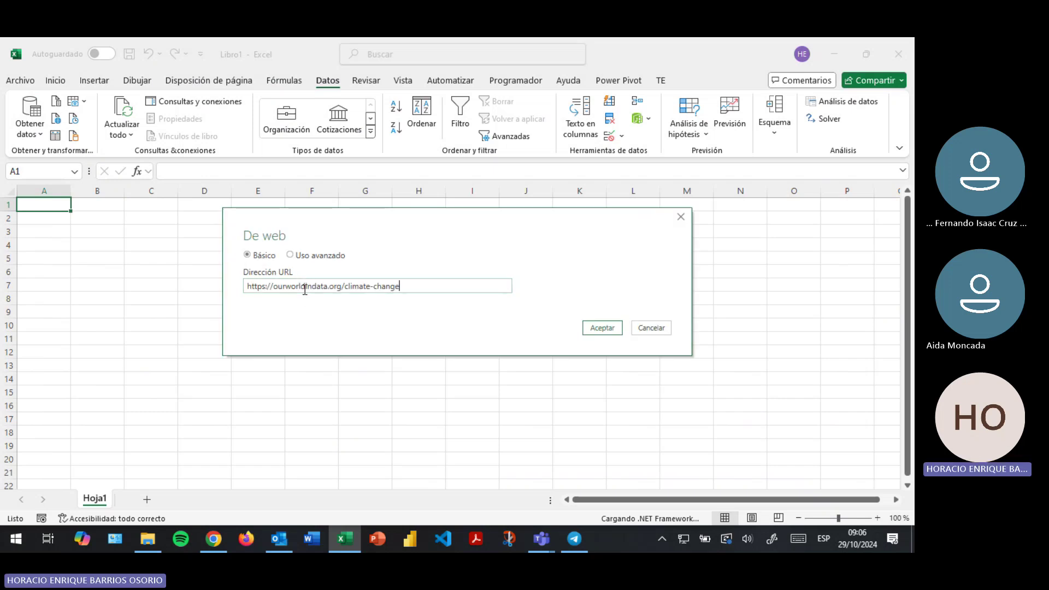
click(596, 330)
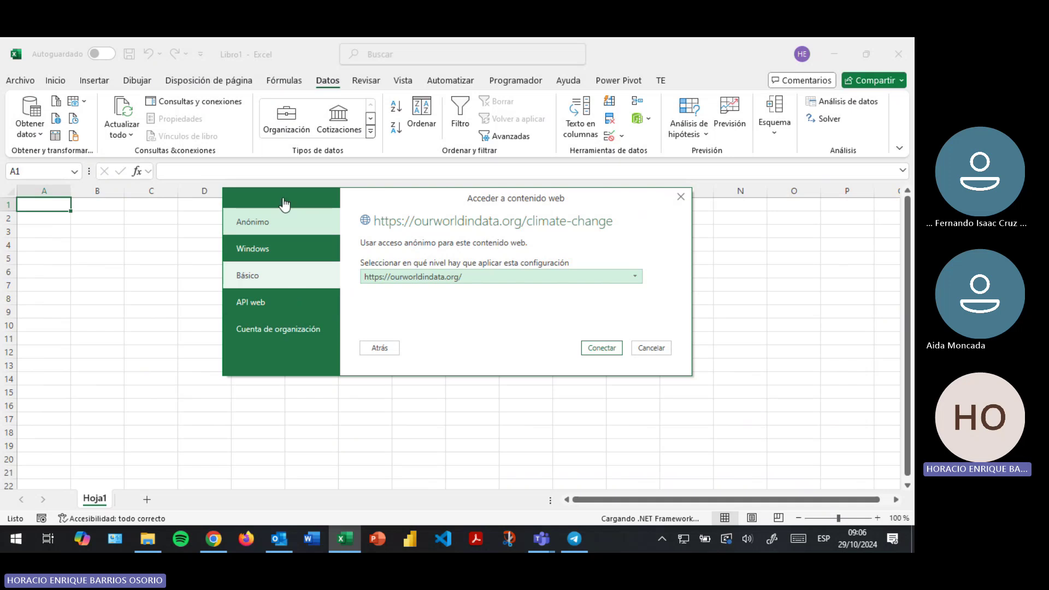
click(399, 277)
click(400, 276)
click(400, 277)
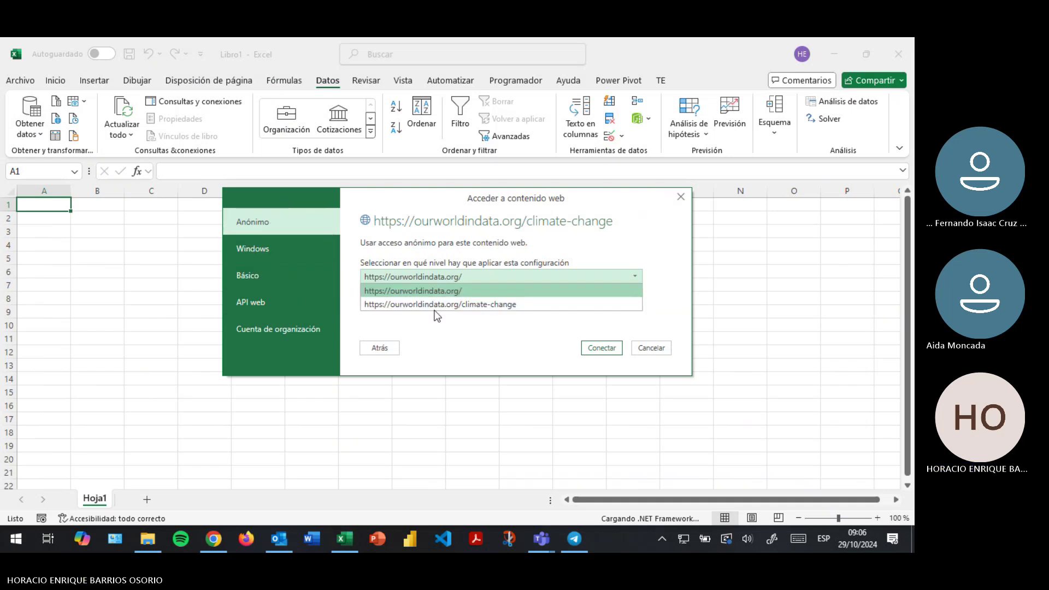
click(433, 295)
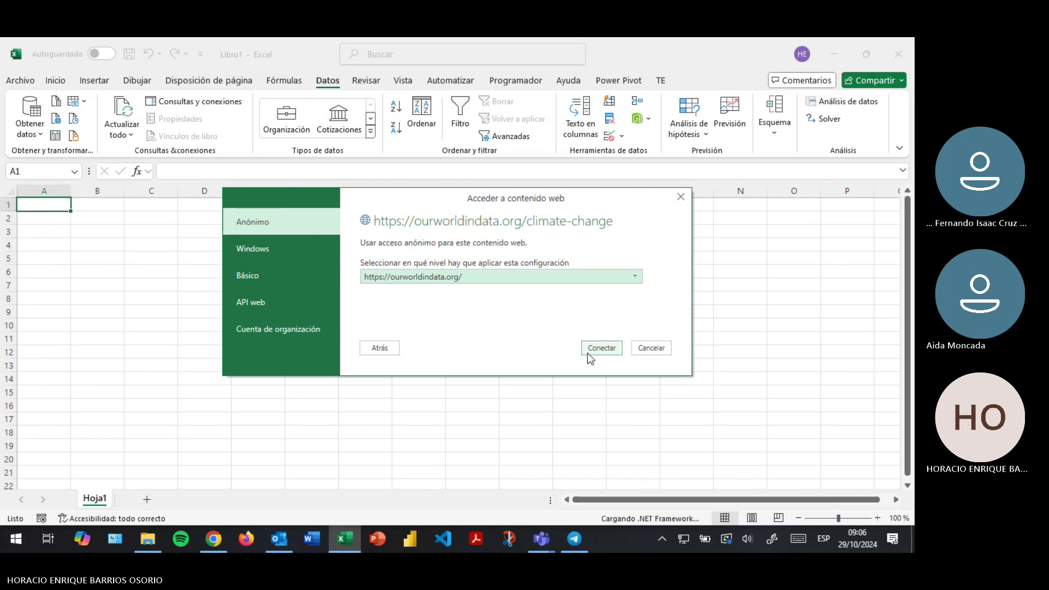
click(566, 276)
click(542, 304)
click(594, 348)
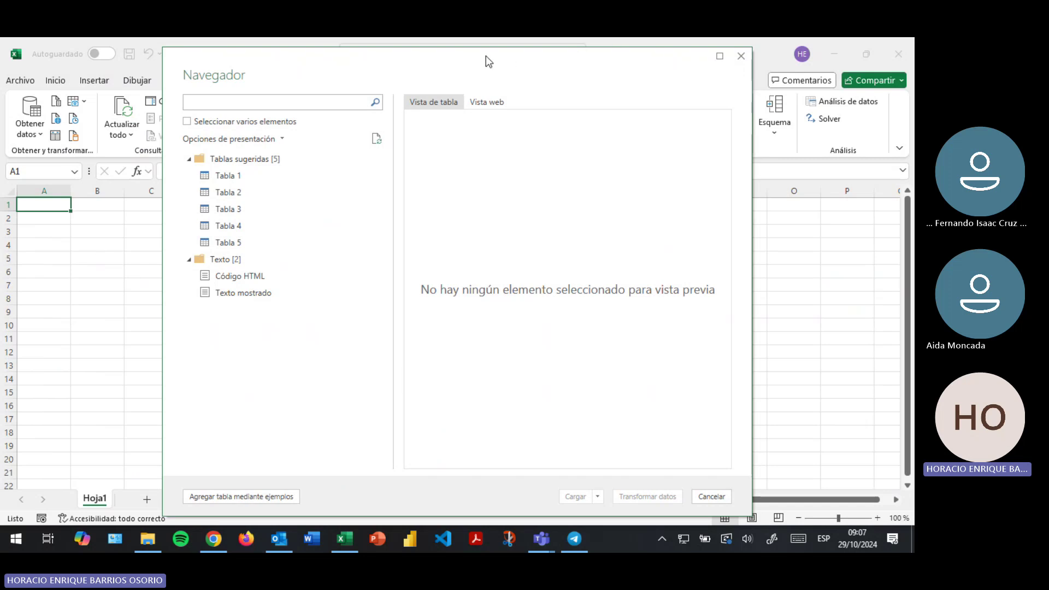
Step: Switch to Chrome to review the climate change page's content and temperature anomaly table, and return to Excel's Navigator
drag(486, 56, 456, 61)
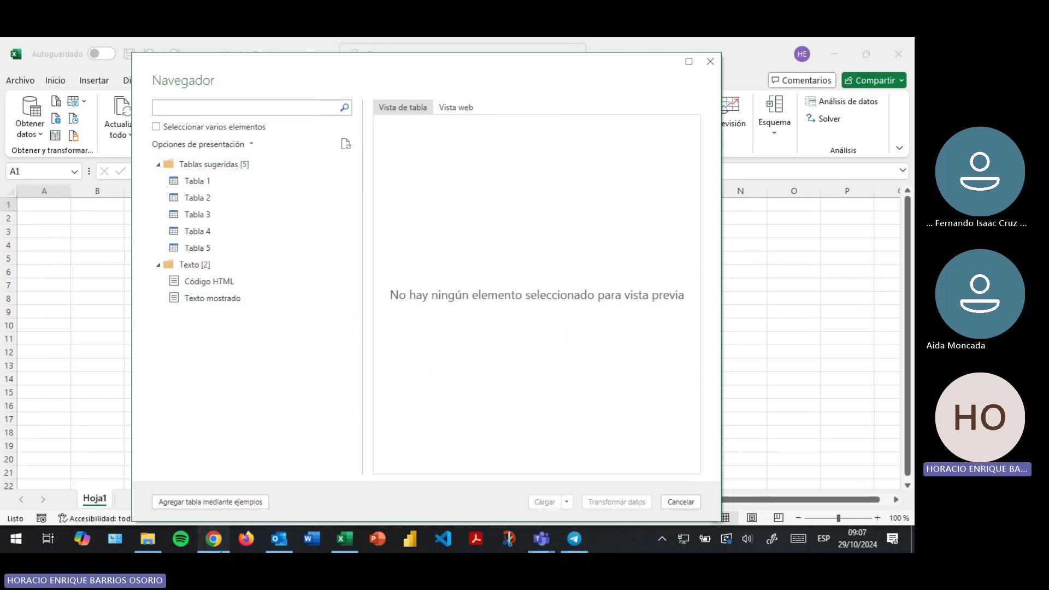
key(alt+Tab)
scroll(448, 268, up, 5)
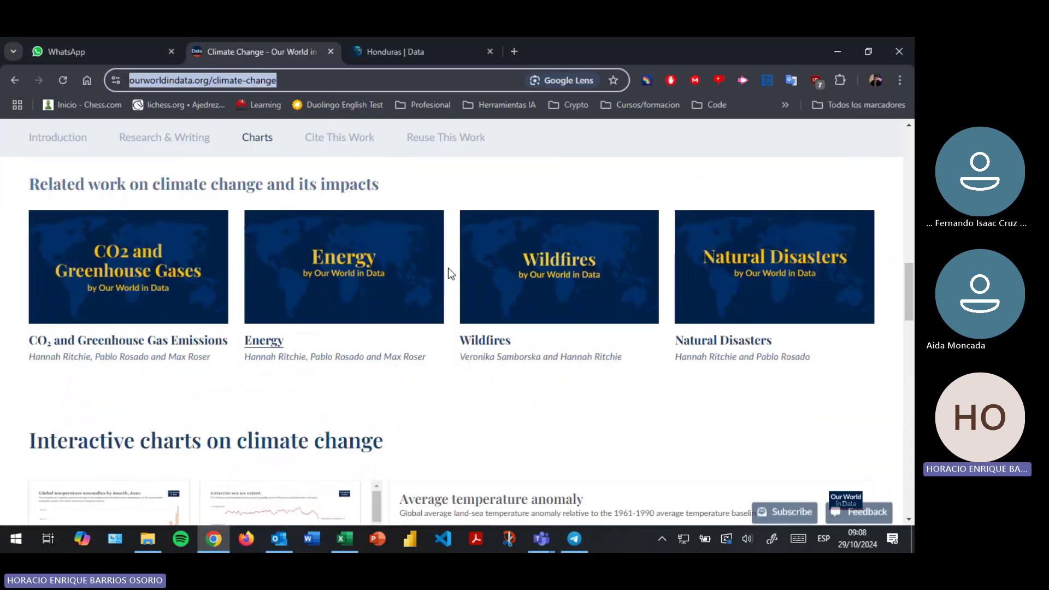
scroll(450, 268, up, 10)
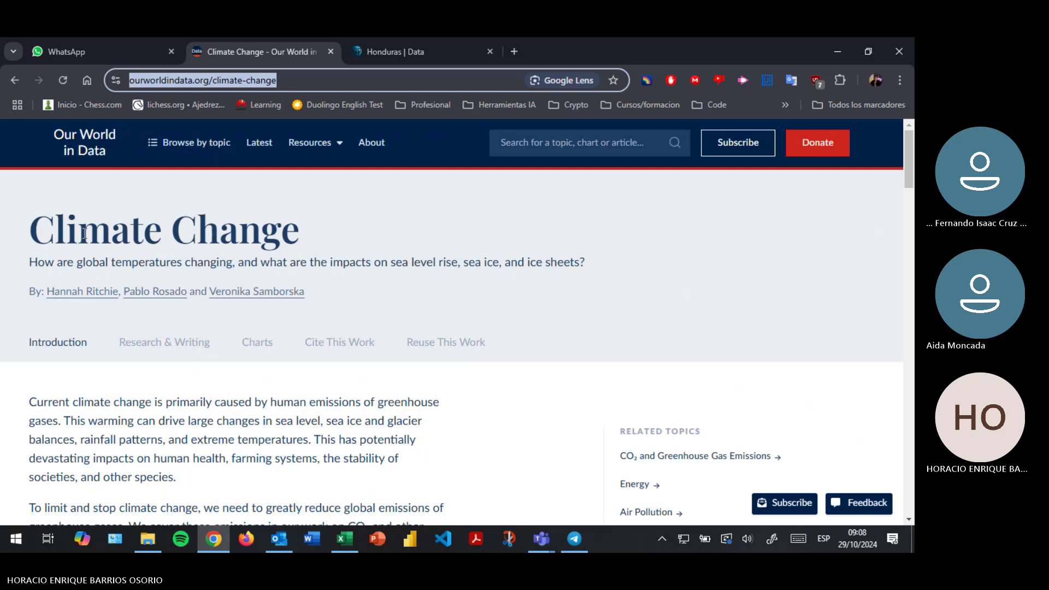
scroll(84, 235, down, 15)
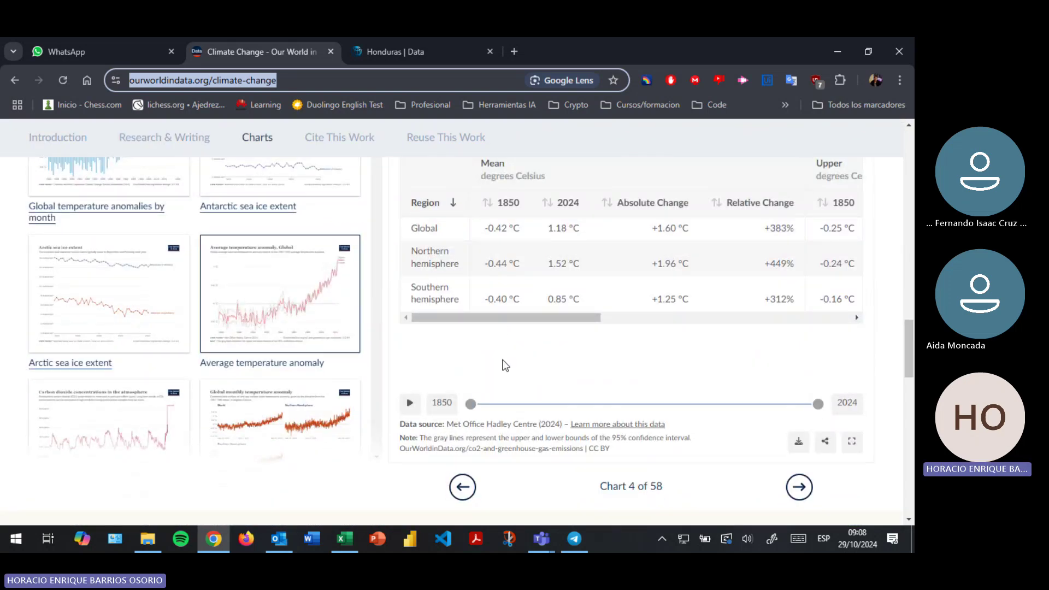
key(alt+Tab)
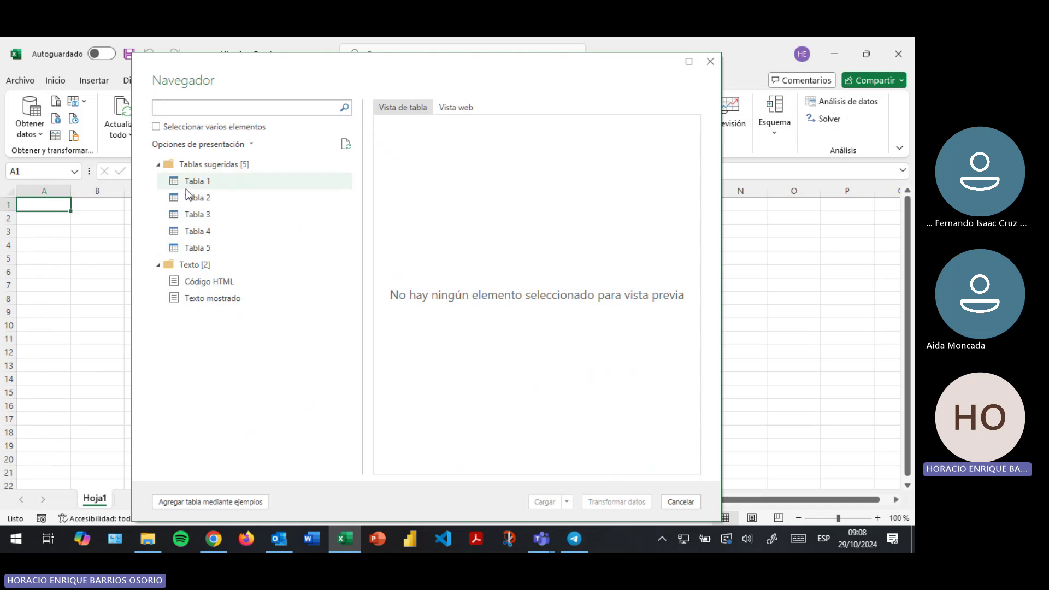
Step: Preview the suggested tables Tabla 1 through Tabla 5 in the Navigator, looking through the rows of Tabla 1
click(192, 185)
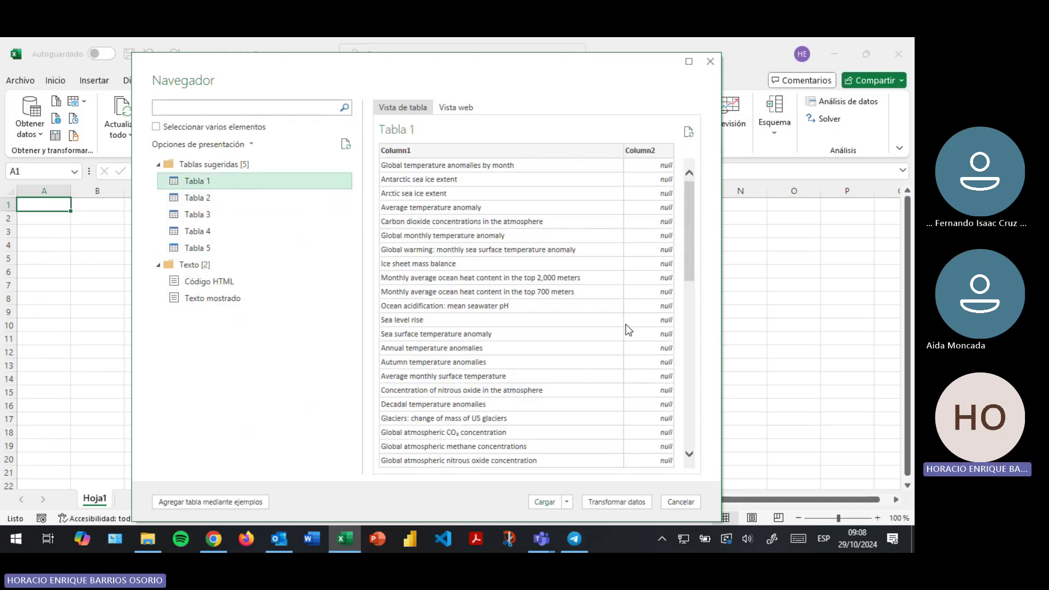
scroll(597, 350, down, 10)
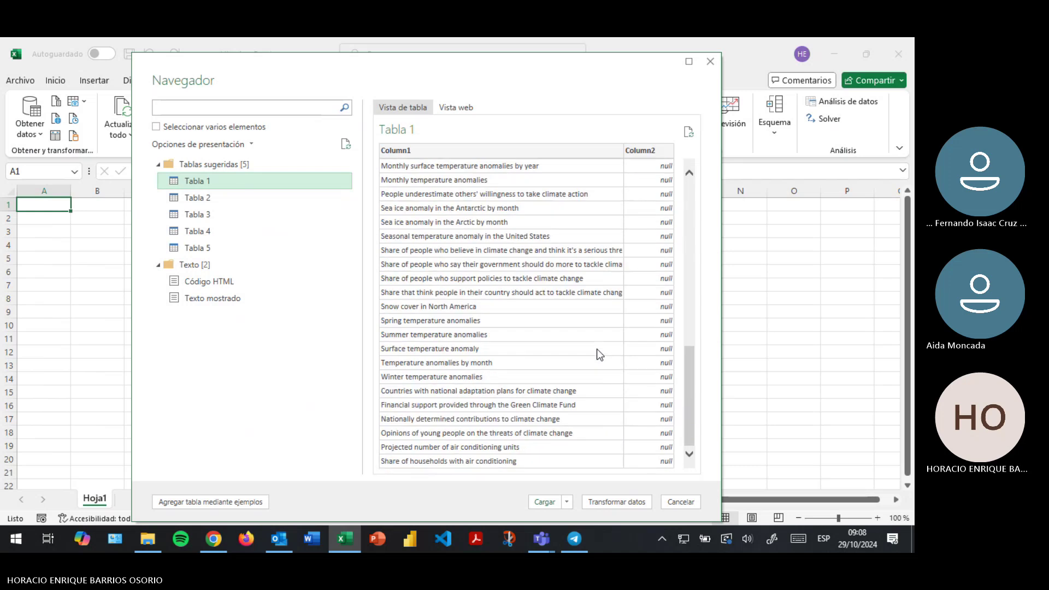
scroll(598, 350, up, 5)
scroll(597, 349, up, 2)
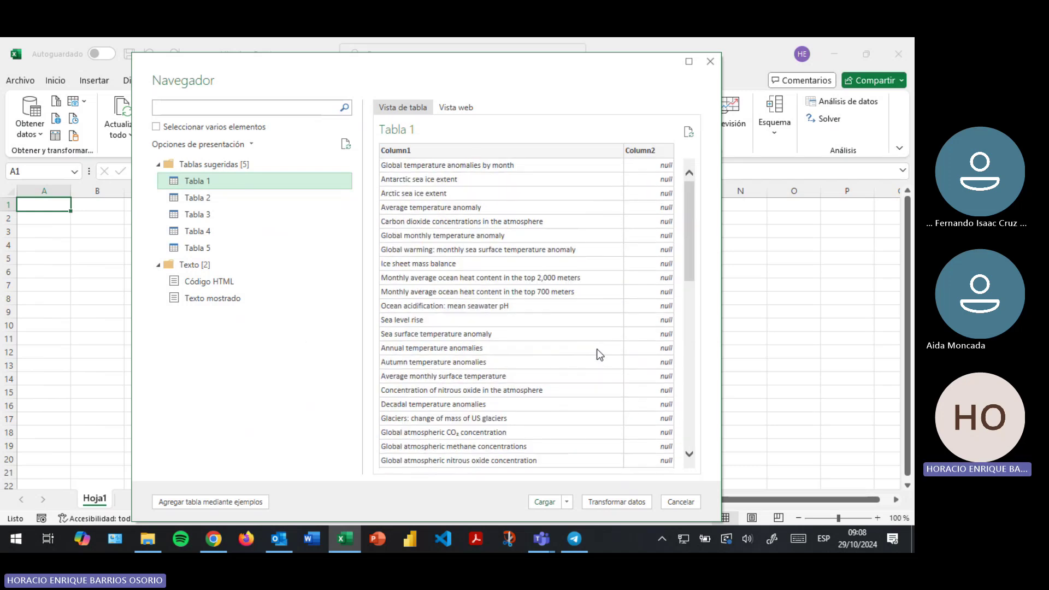
click(191, 201)
click(195, 215)
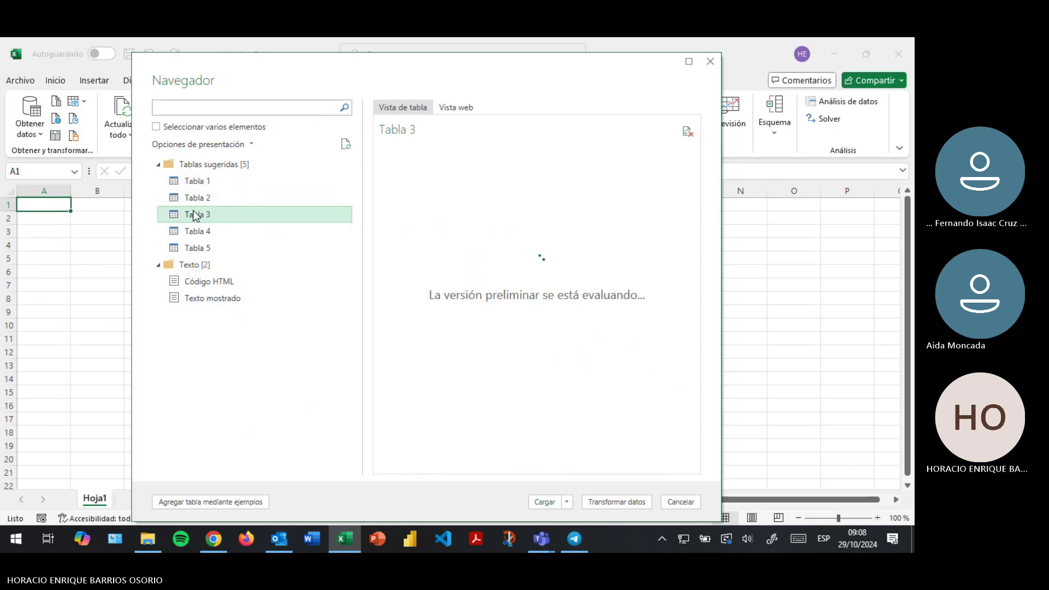
click(196, 231)
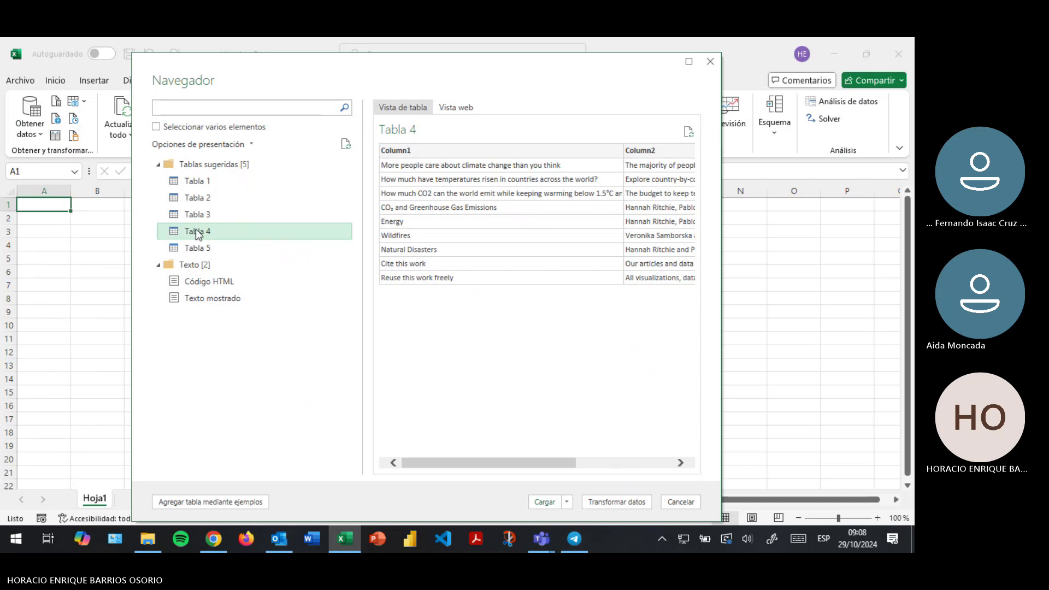
click(201, 247)
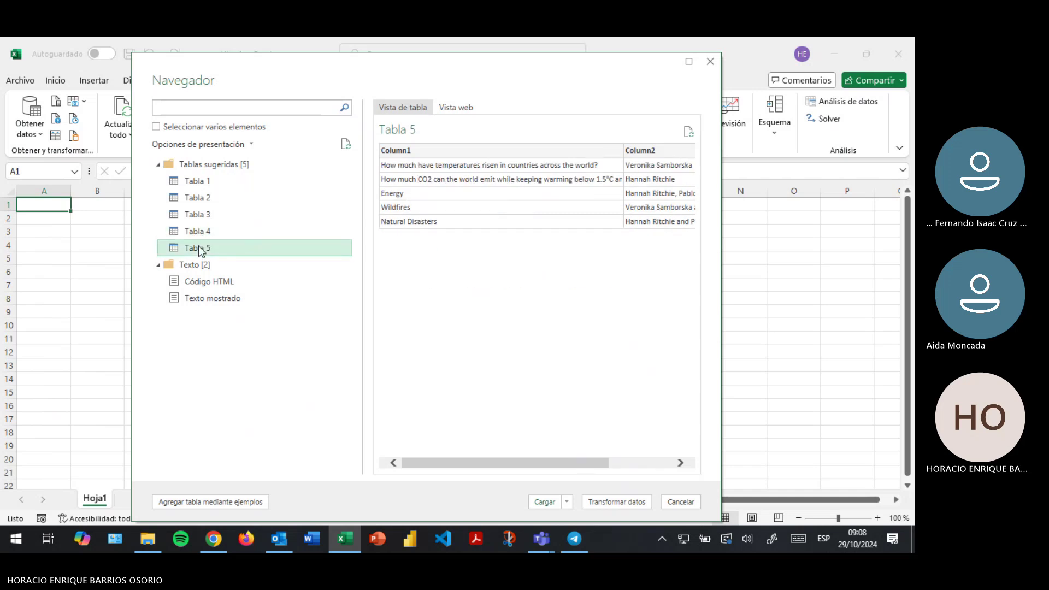
Step: Open Tabla 1 for transformation in the Power Query Editor and look through its rows
click(195, 181)
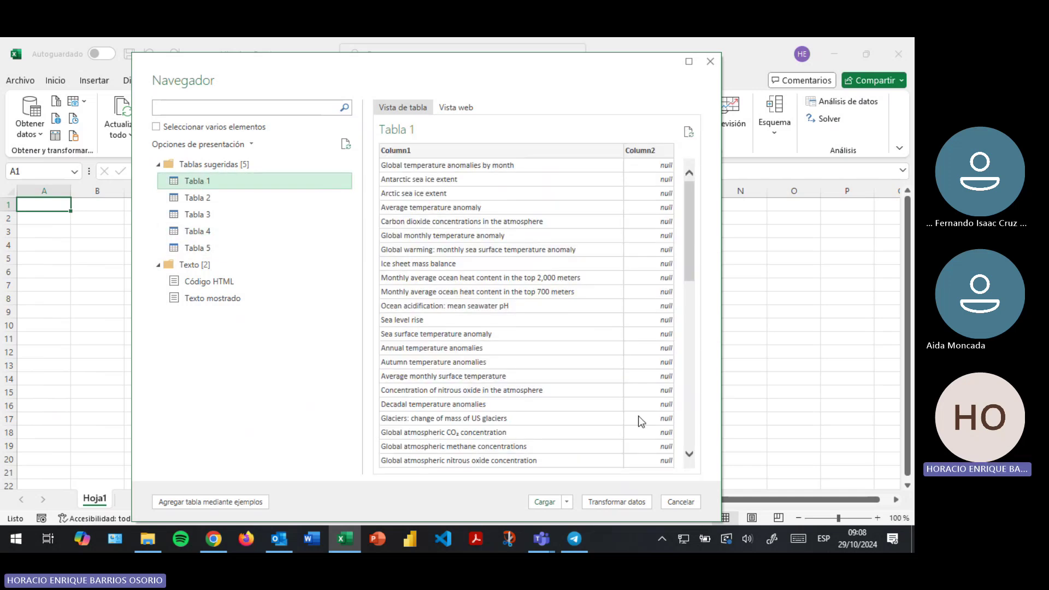
click(595, 502)
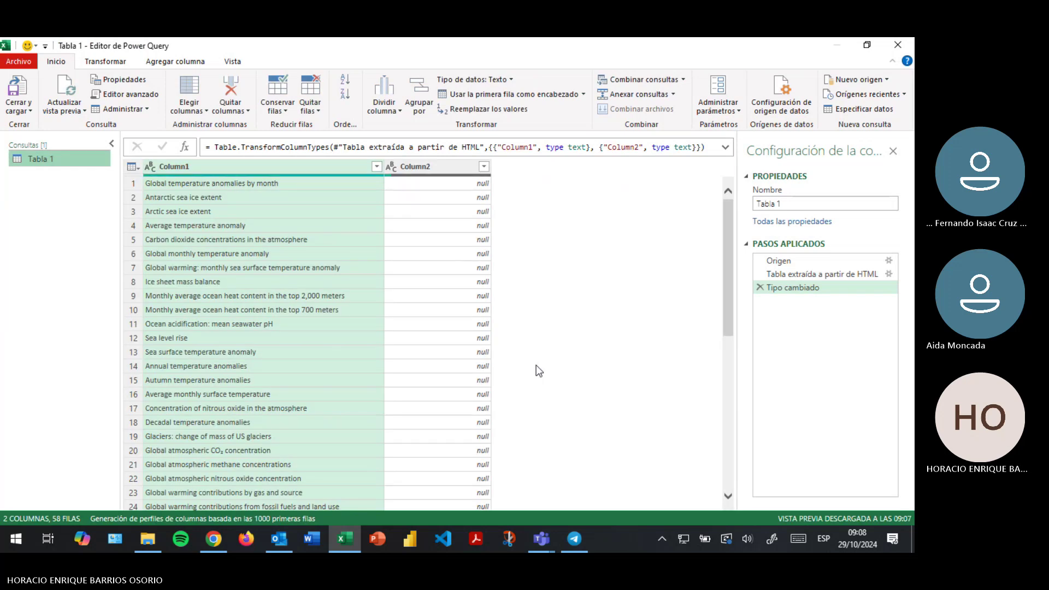
scroll(336, 389, down, 10)
scroll(326, 394, up, 5)
scroll(326, 394, up, 5)
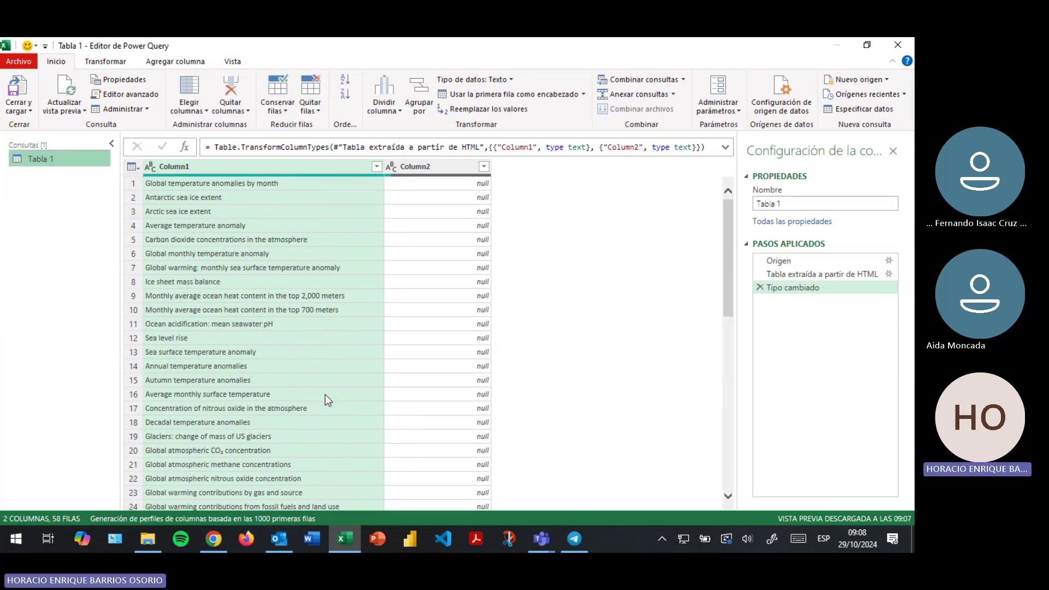
Step: Switch to Chrome and examine the climate change page's related work and interactive charts to compare them with the imported table
click(220, 532)
scroll(330, 323, up, 20)
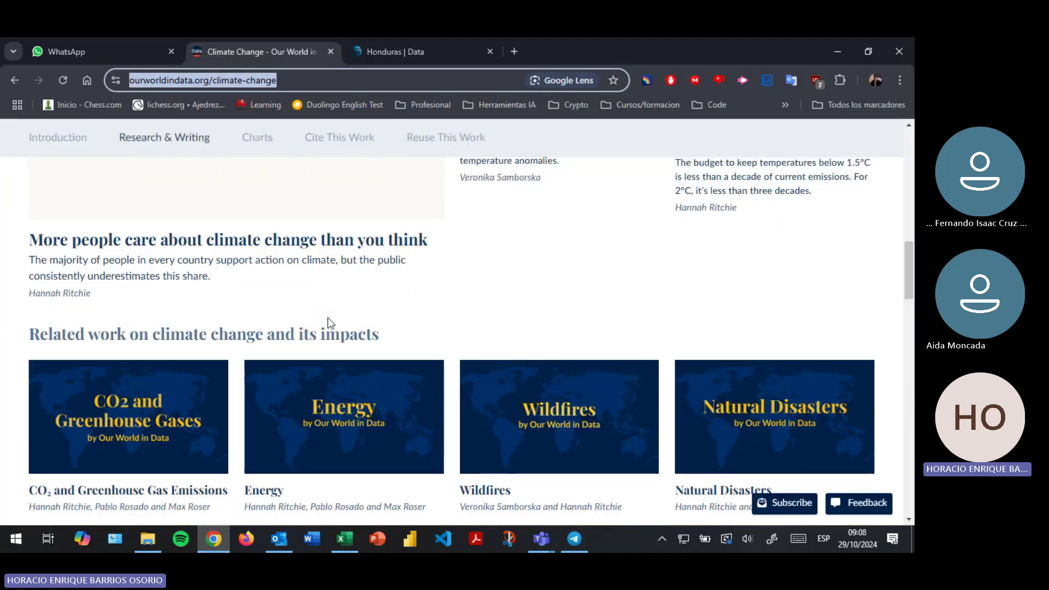
scroll(388, 251, down, 20)
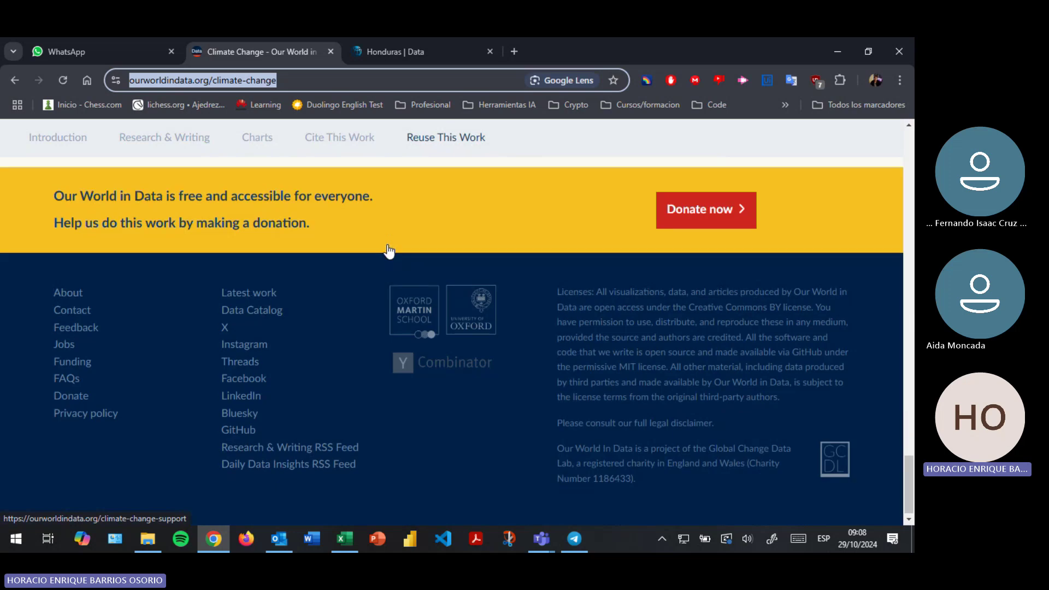
scroll(387, 252, up, 14)
scroll(327, 262, down, 10)
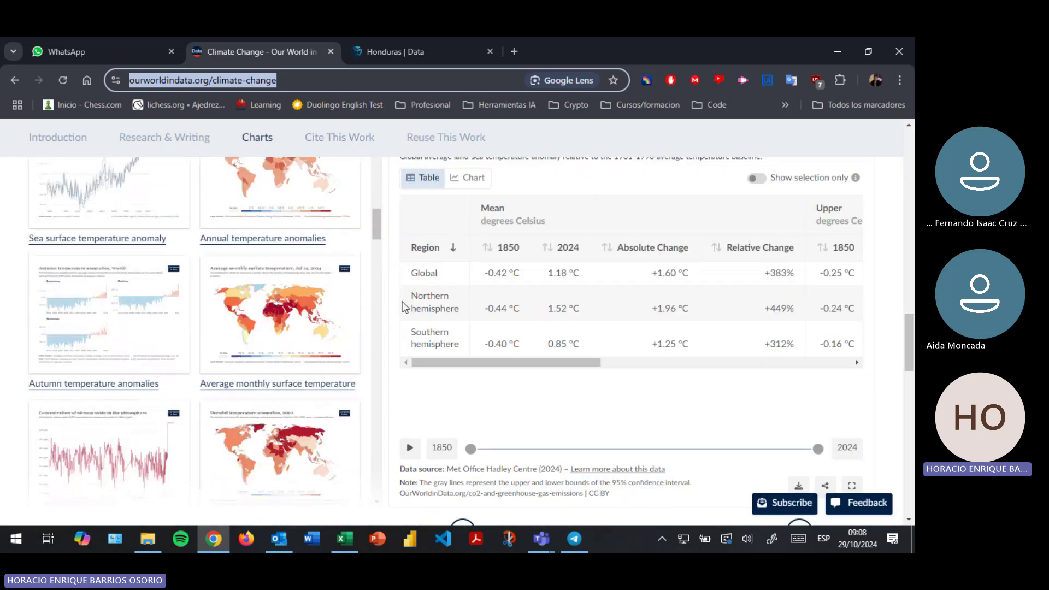
scroll(77, 324, up, 5)
scroll(3, 273, up, 3)
scroll(3, 274, up, 4)
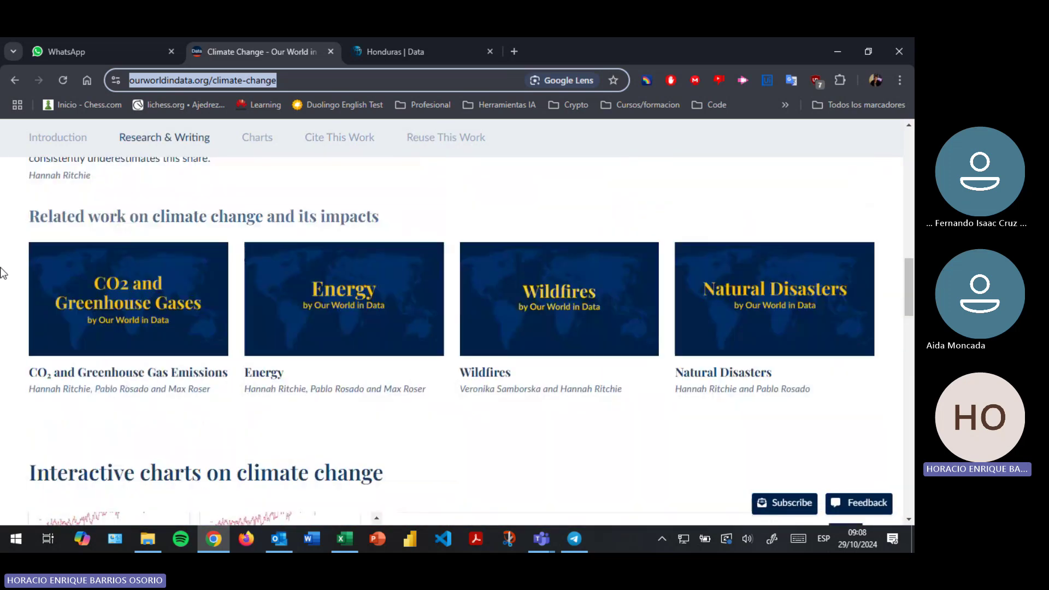
scroll(2, 273, down, 6)
scroll(263, 260, up, 2)
scroll(263, 260, up, 8)
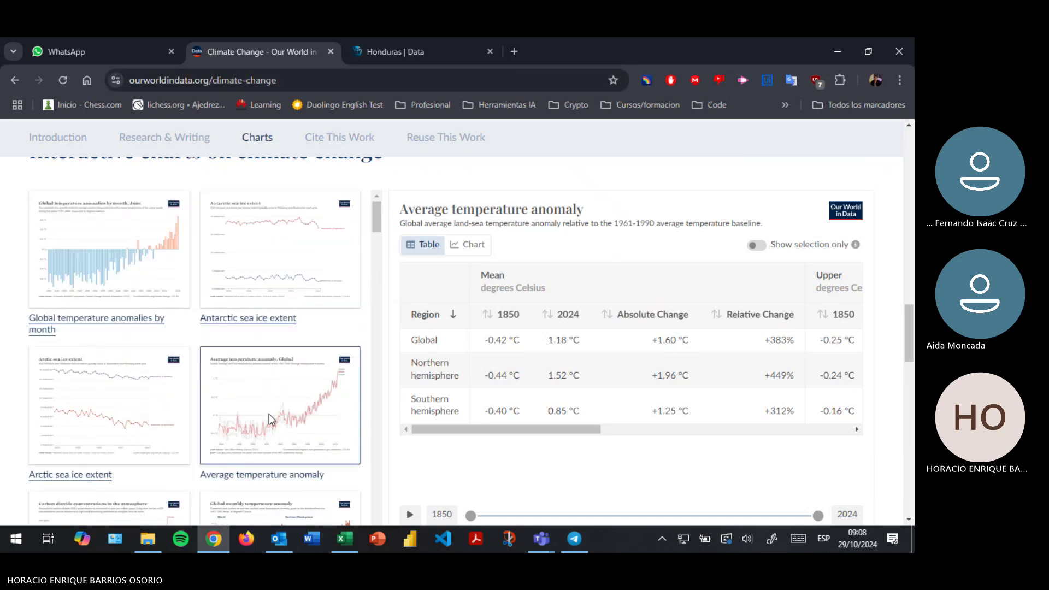
Step: Compare the chart and table views of the Average temperature anomaly data and return to the Power Query Editor
click(469, 244)
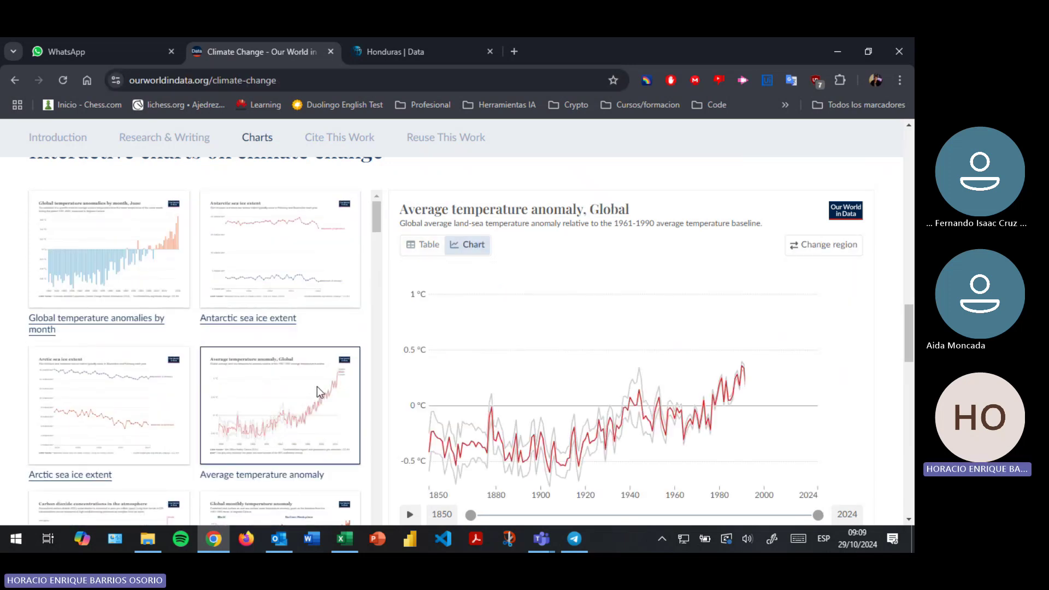
scroll(519, 241, down, 1)
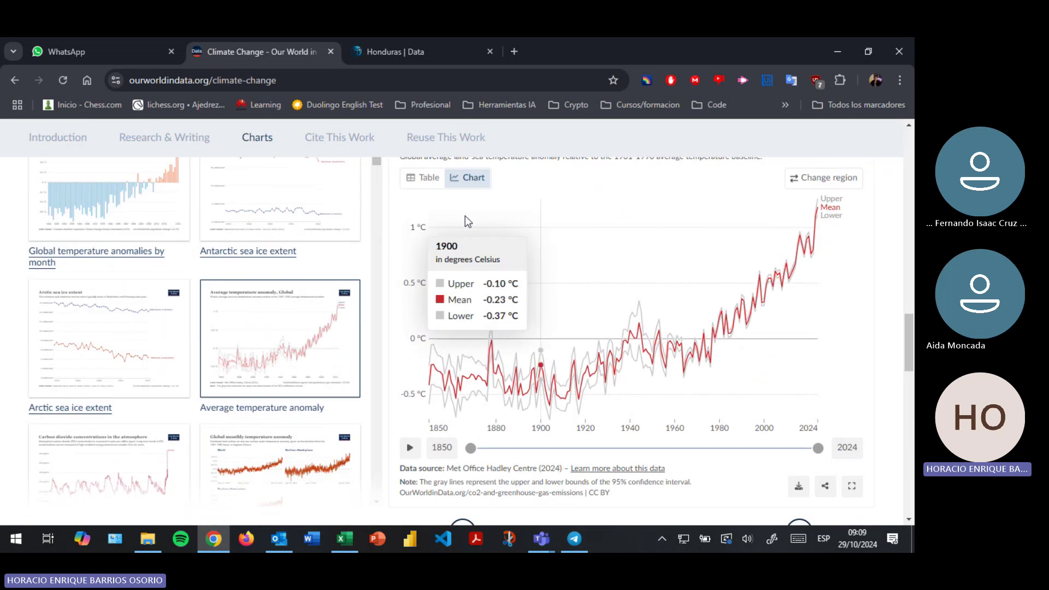
click(410, 181)
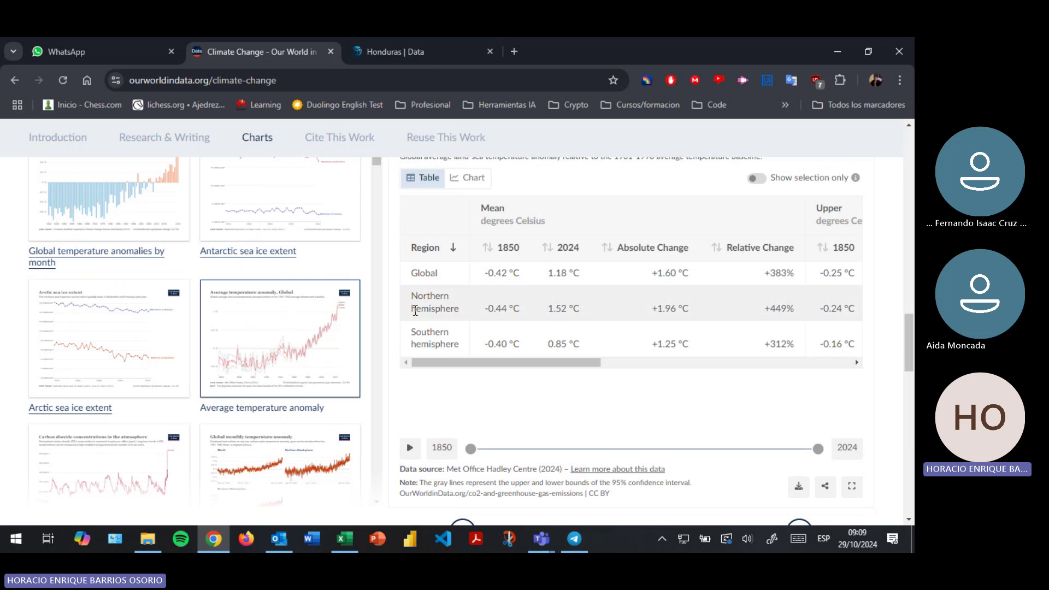
key(alt+Tab)
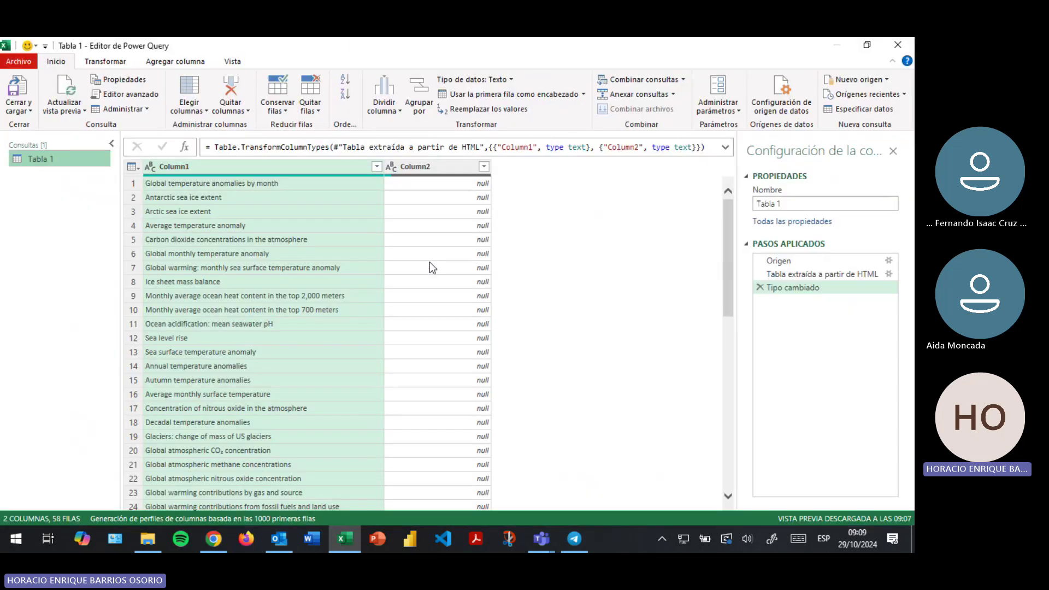
Step: Delete the Tabla 1 query and close the Power Query Editor to return to the empty workbook
click(430, 268)
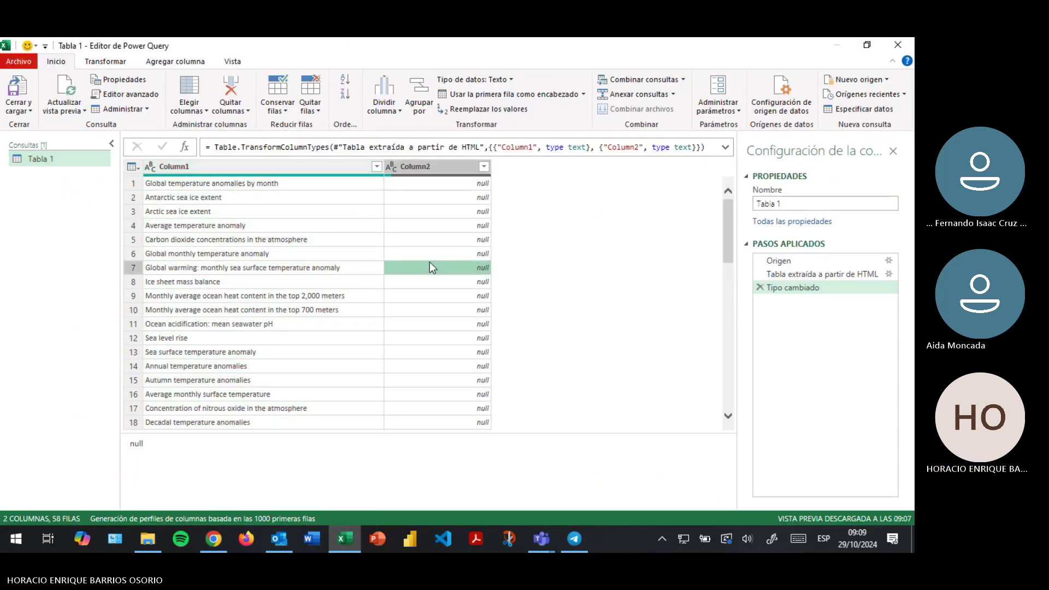
click(18, 110)
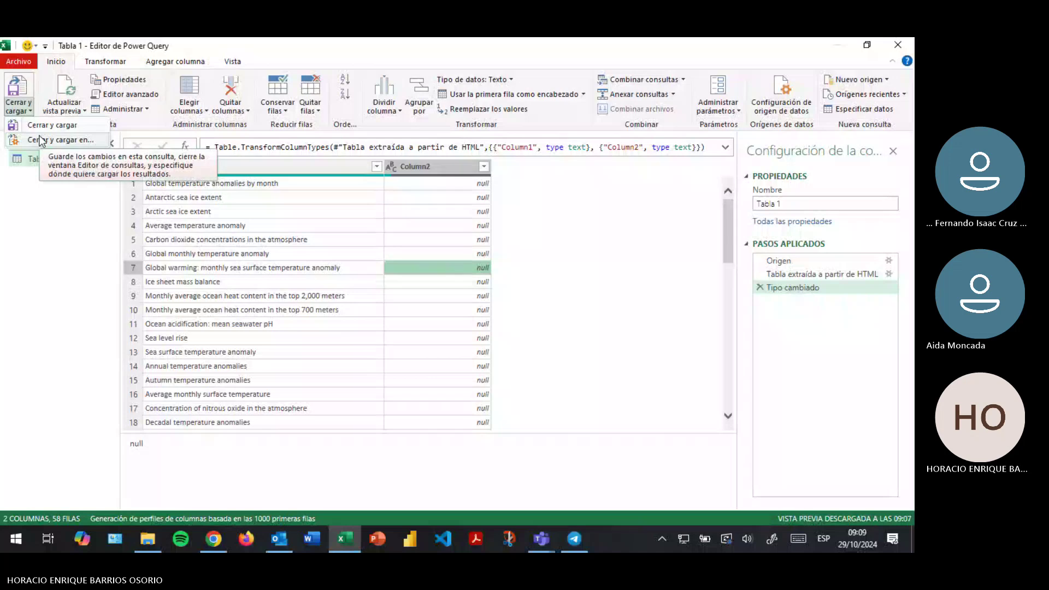
click(35, 209)
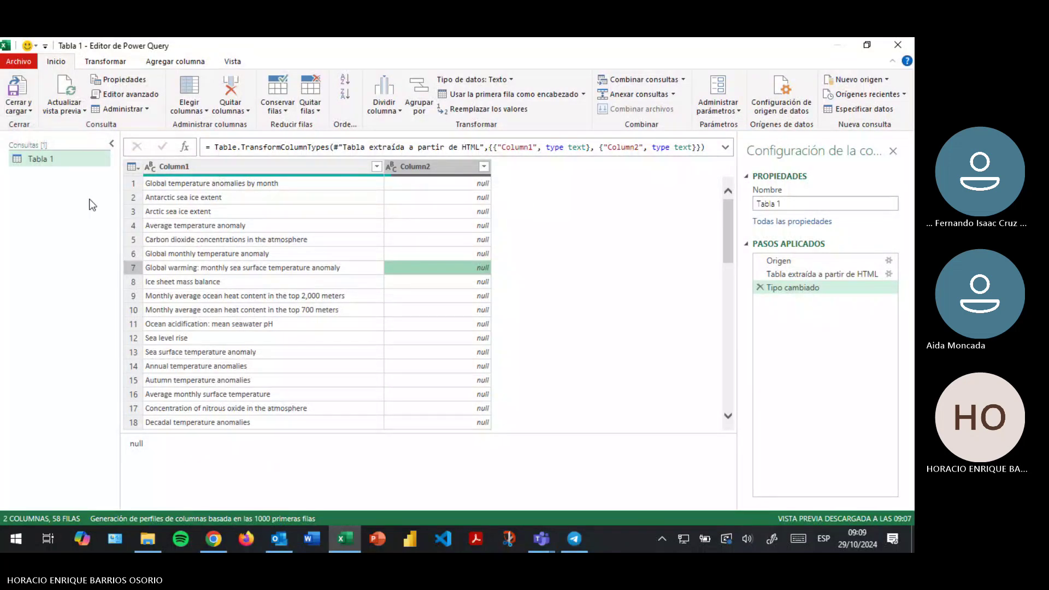
right_click(47, 155)
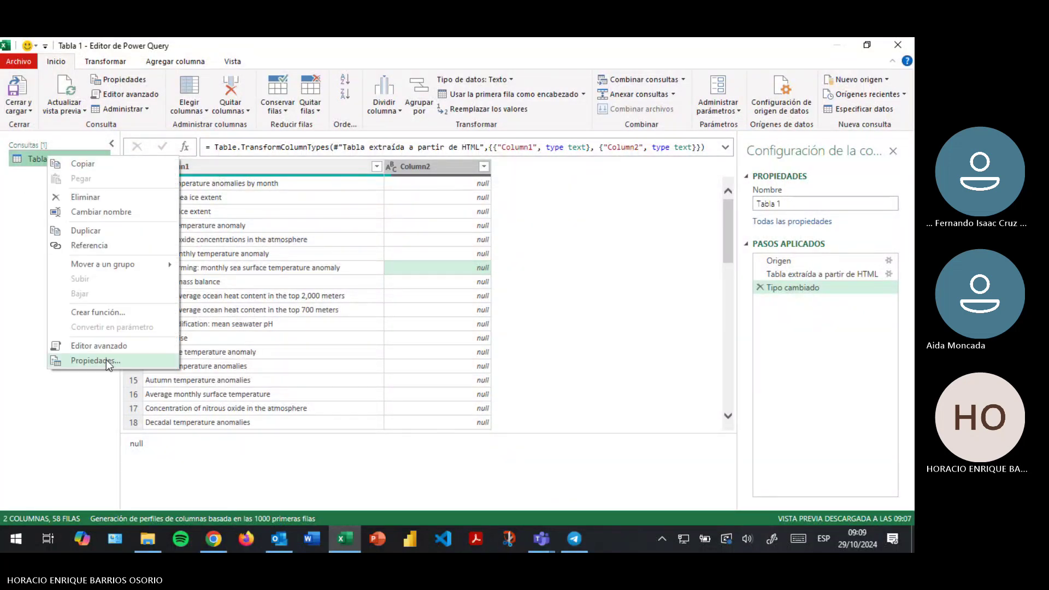
key(Delete)
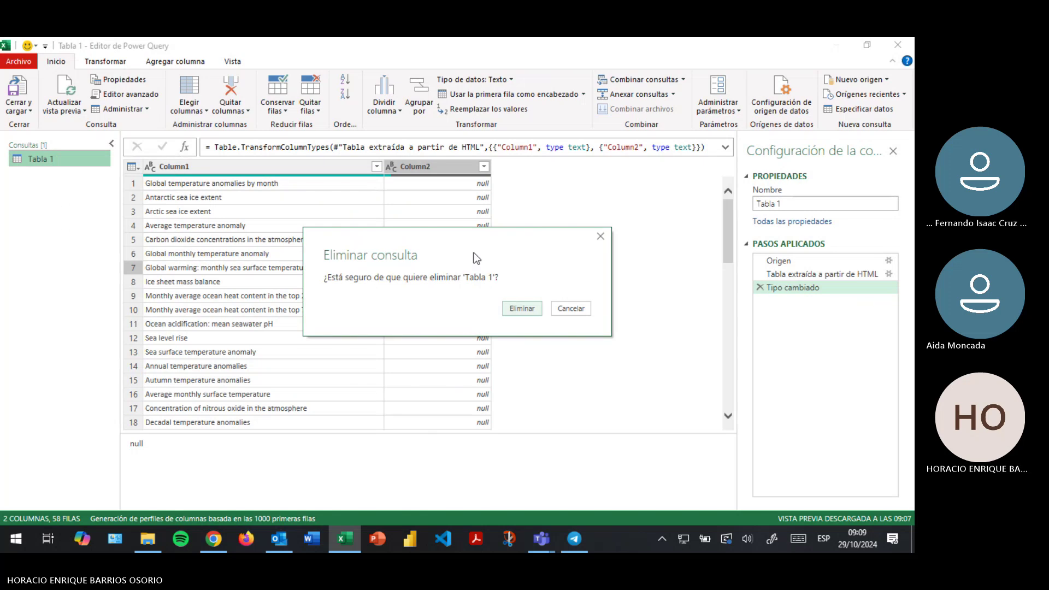
click(522, 308)
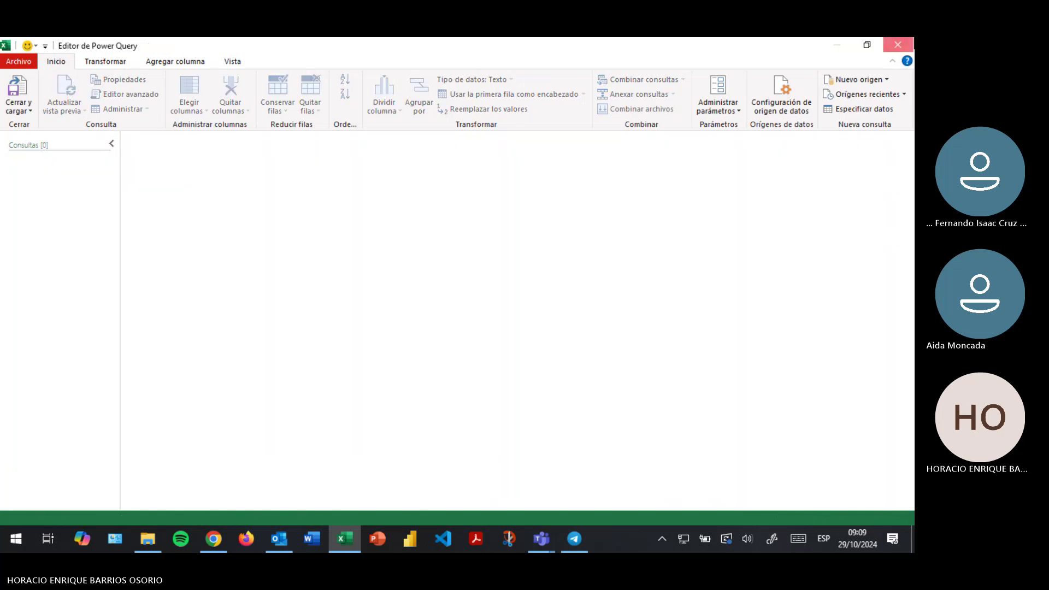
click(516, 309)
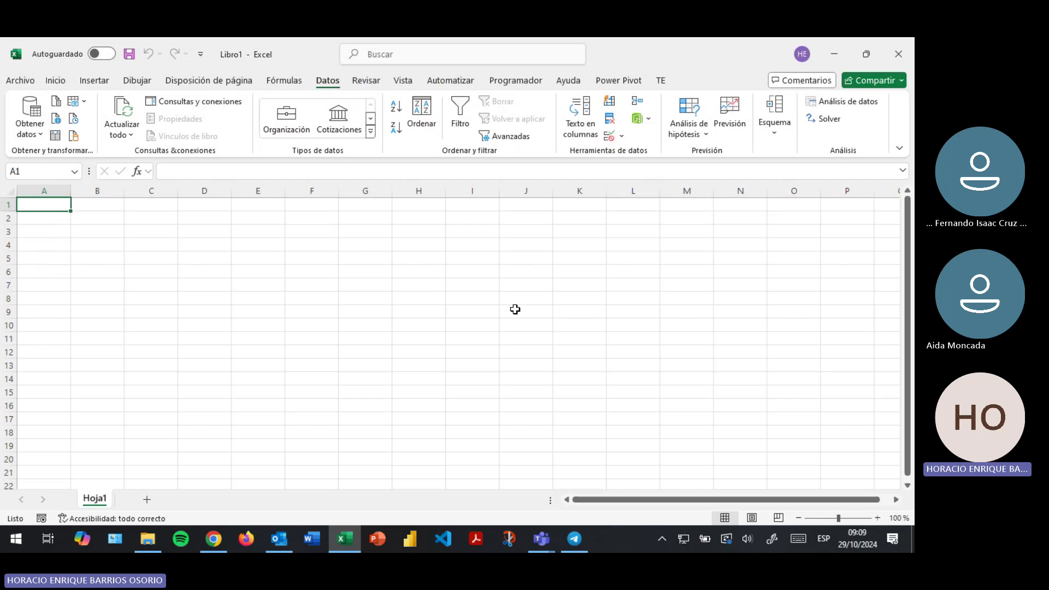
Step: Switch to Chrome and look through the rest of the climate change page down to its footer
key(alt+Tab)
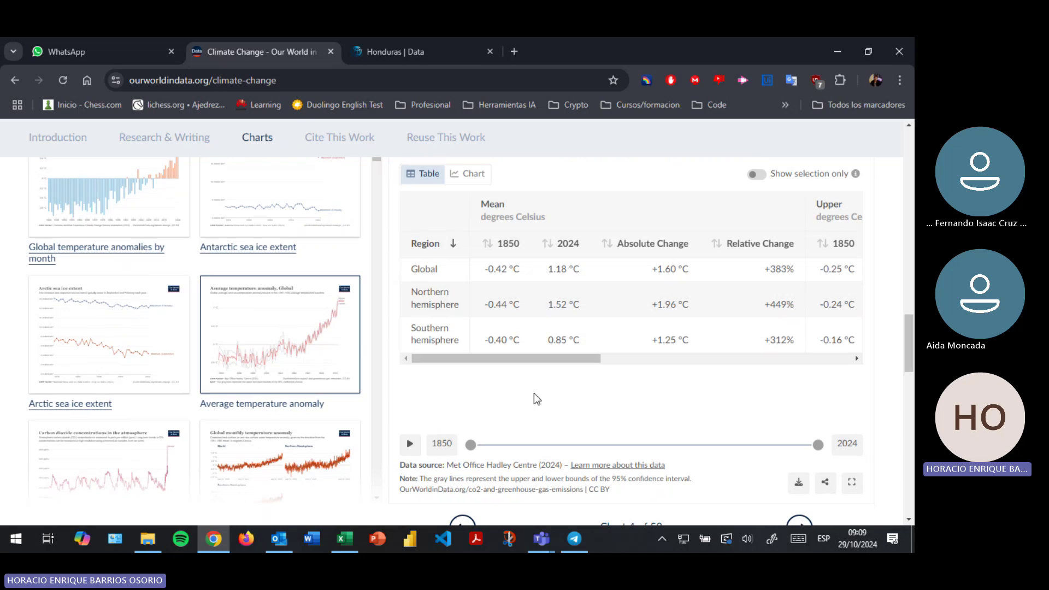
scroll(537, 399, down, 6)
scroll(552, 400, up, 4)
scroll(551, 398, down, 12)
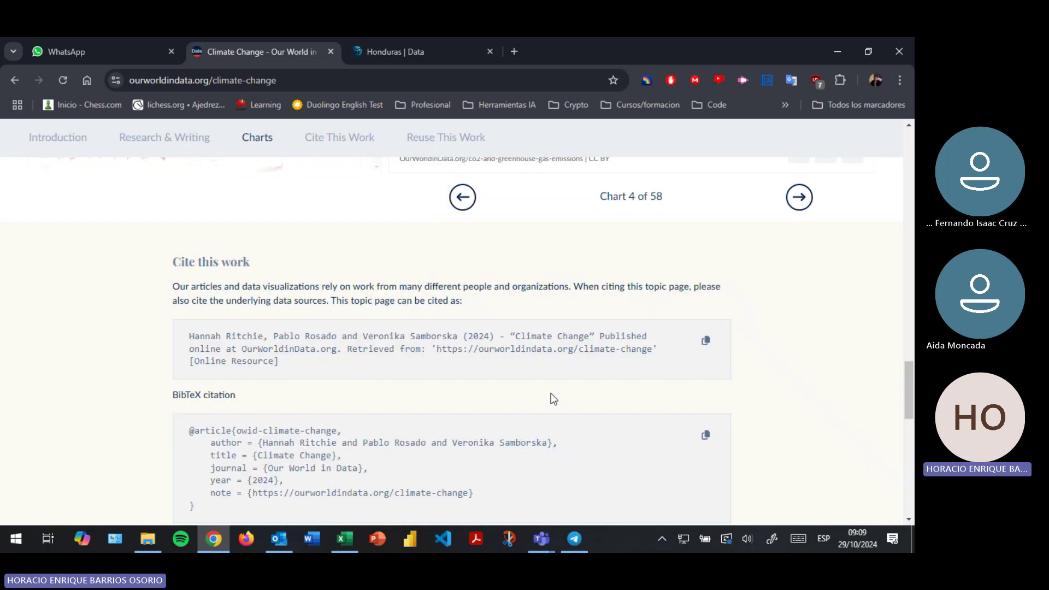
scroll(552, 392, down, 3)
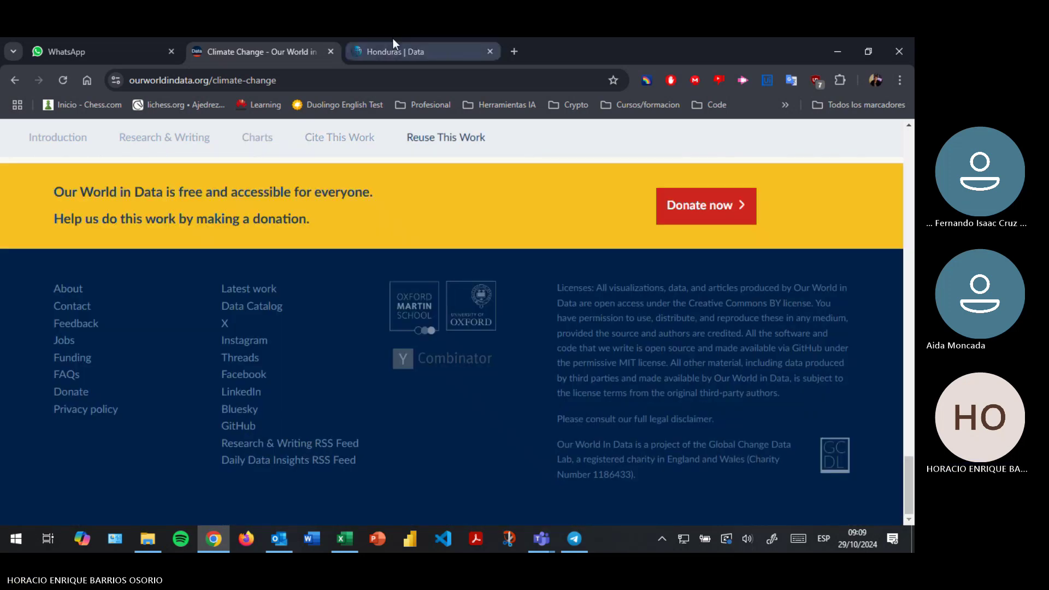
Step: Examine the social, economic and environmental indicators on the World Bank's Honduras data page
click(412, 51)
scroll(659, 256, up, 3)
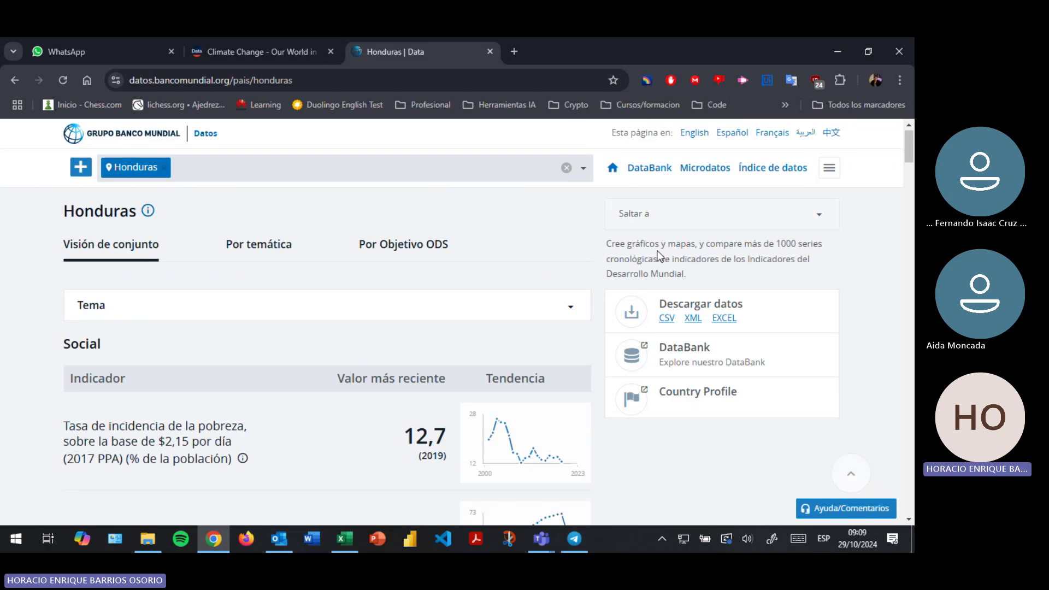
scroll(258, 211, down, 3)
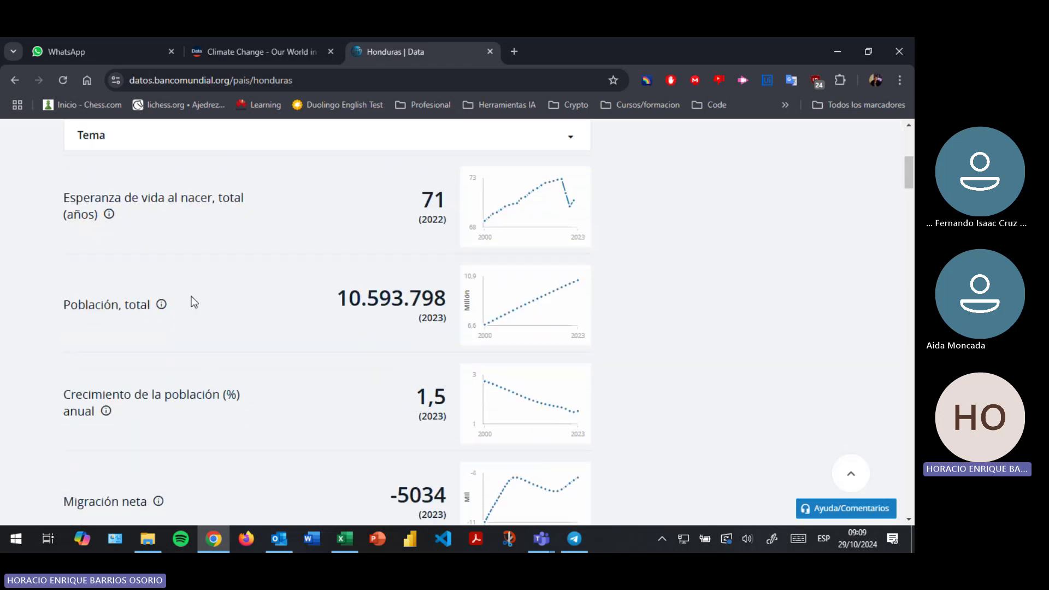
mouse_move(529, 298)
scroll(529, 298, down, 5)
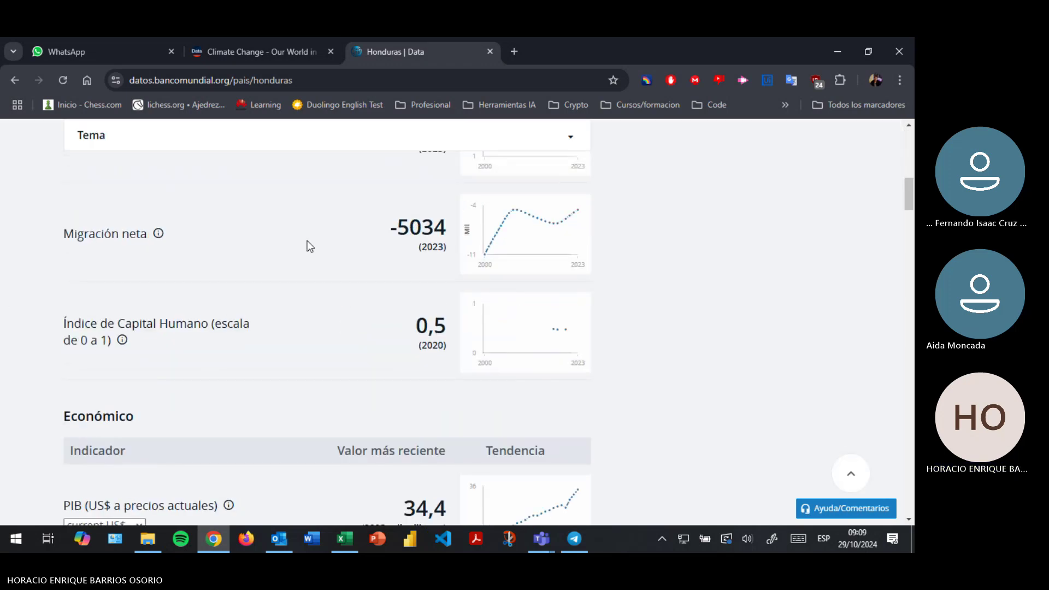
scroll(121, 242, down, 12)
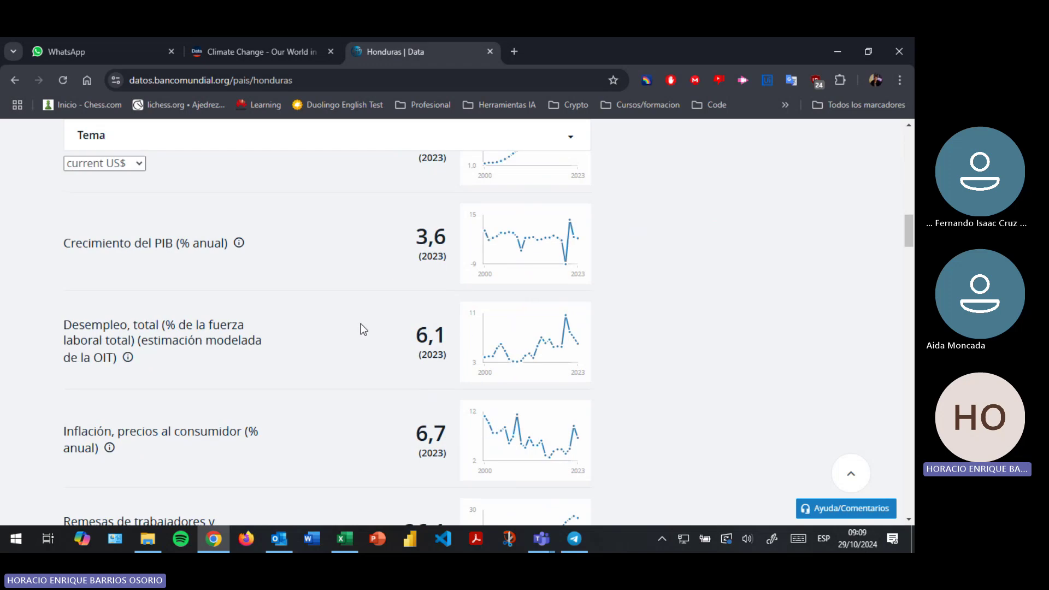
scroll(361, 324, down, 6)
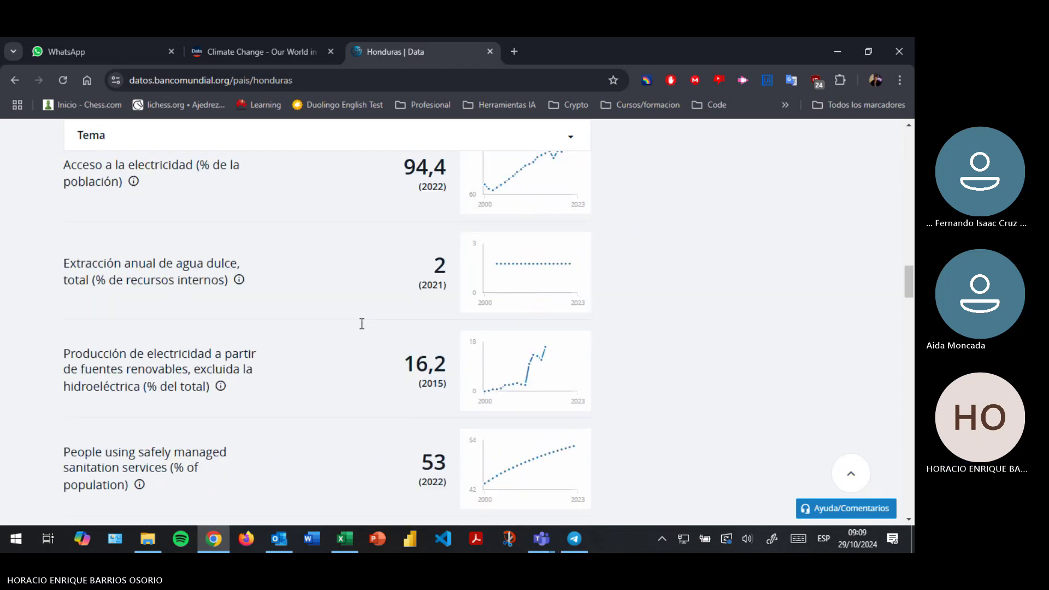
scroll(361, 325, up, 15)
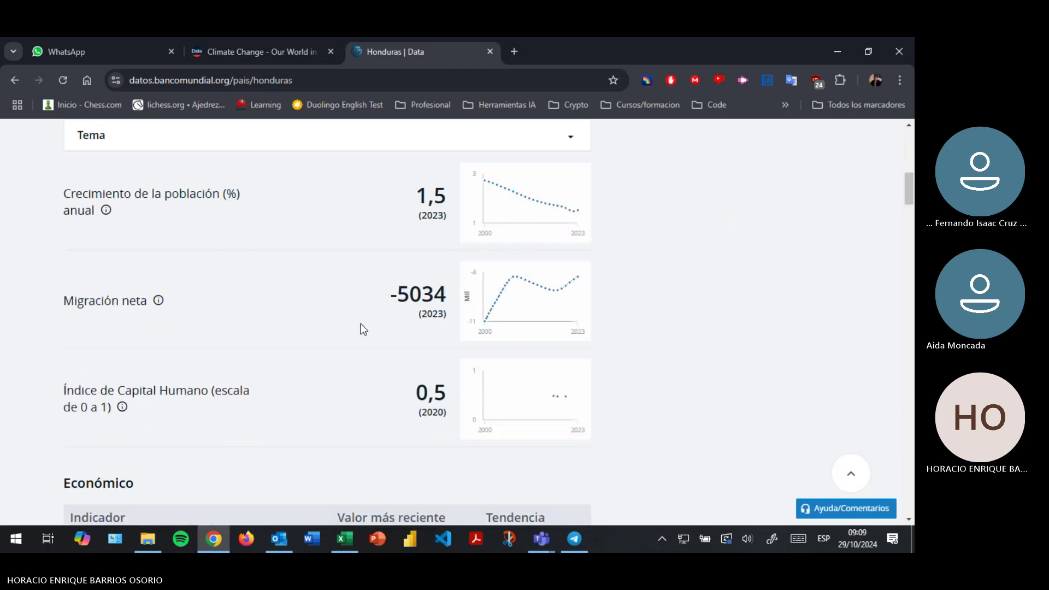
scroll(332, 325, down, 3)
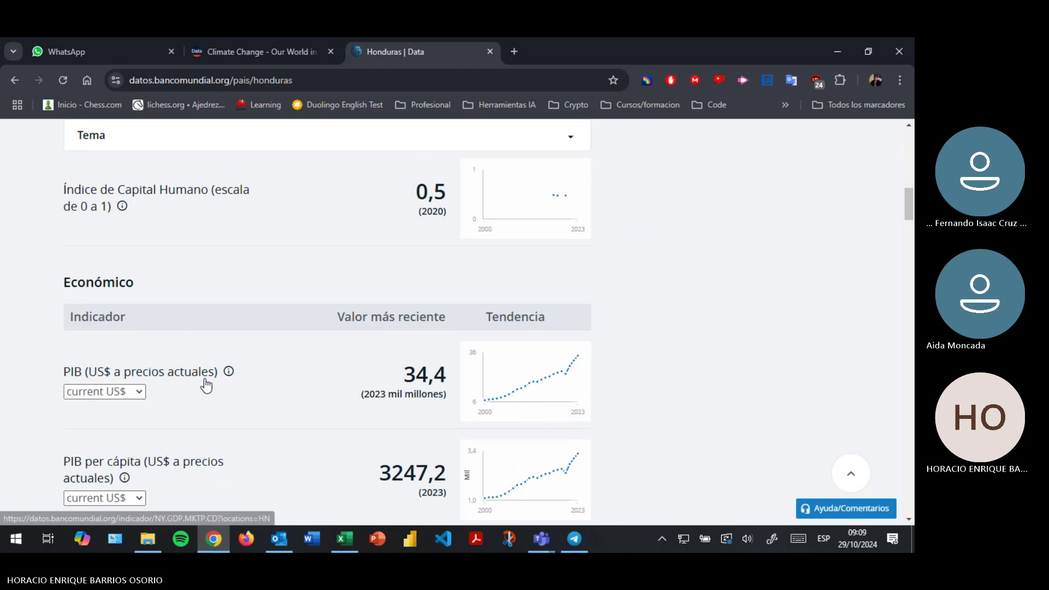
scroll(206, 382, down, 2)
Step: Open the PIB (US$ a precios actuales) indicator for Honduras and examine its chart, country tables and download options
click(178, 244)
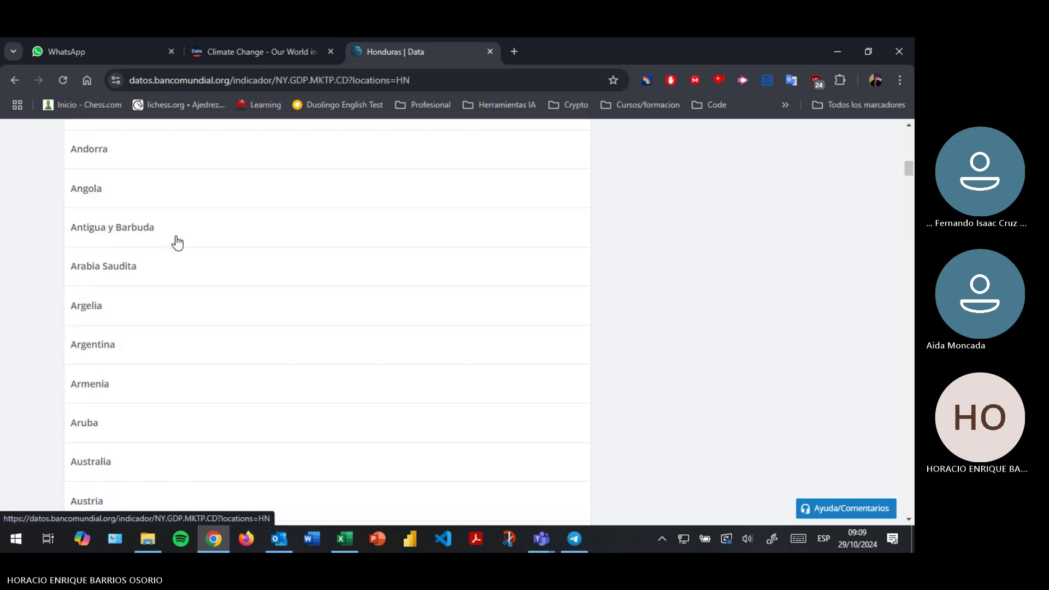
scroll(3, 264, up, 8)
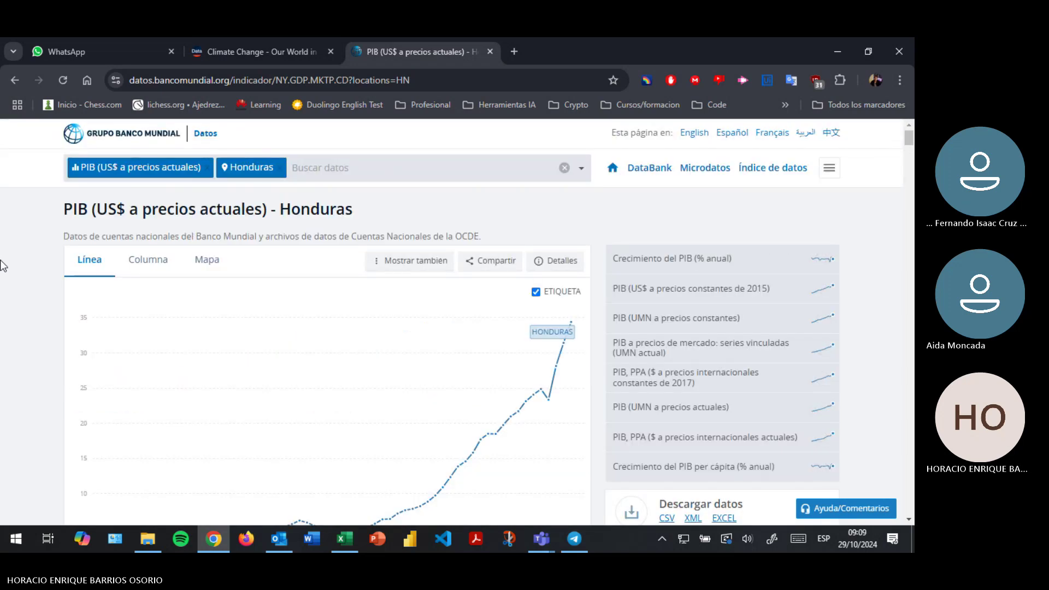
scroll(4, 266, down, 5)
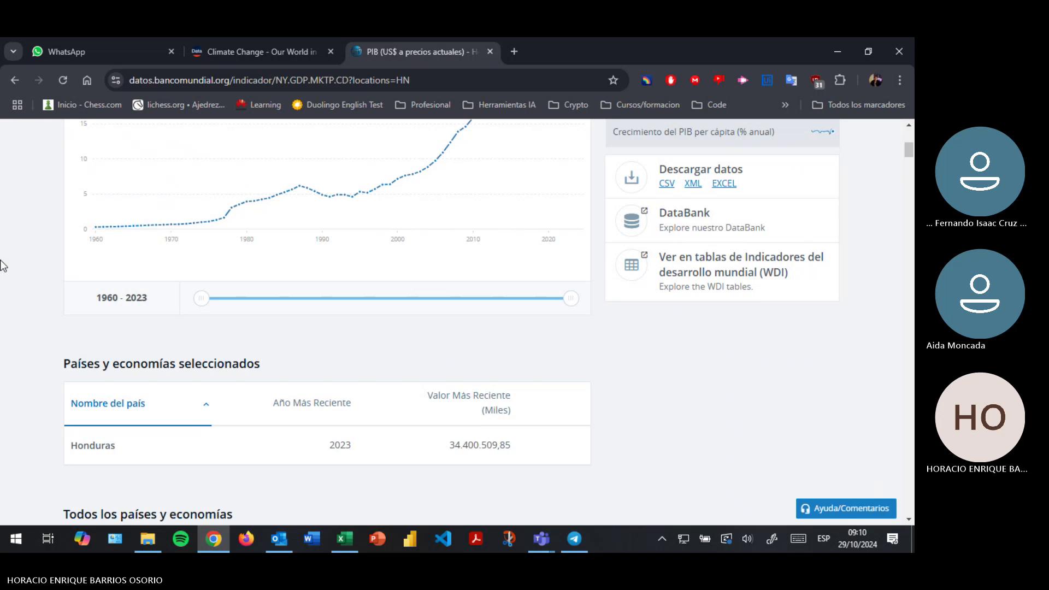
scroll(3, 266, up, 6)
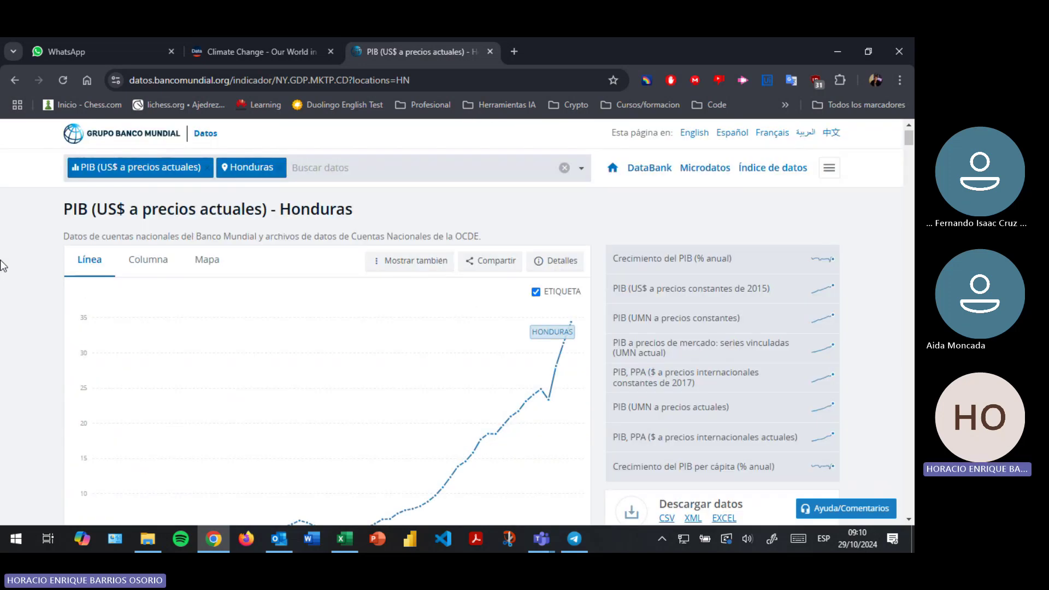
scroll(5, 262, down, 5)
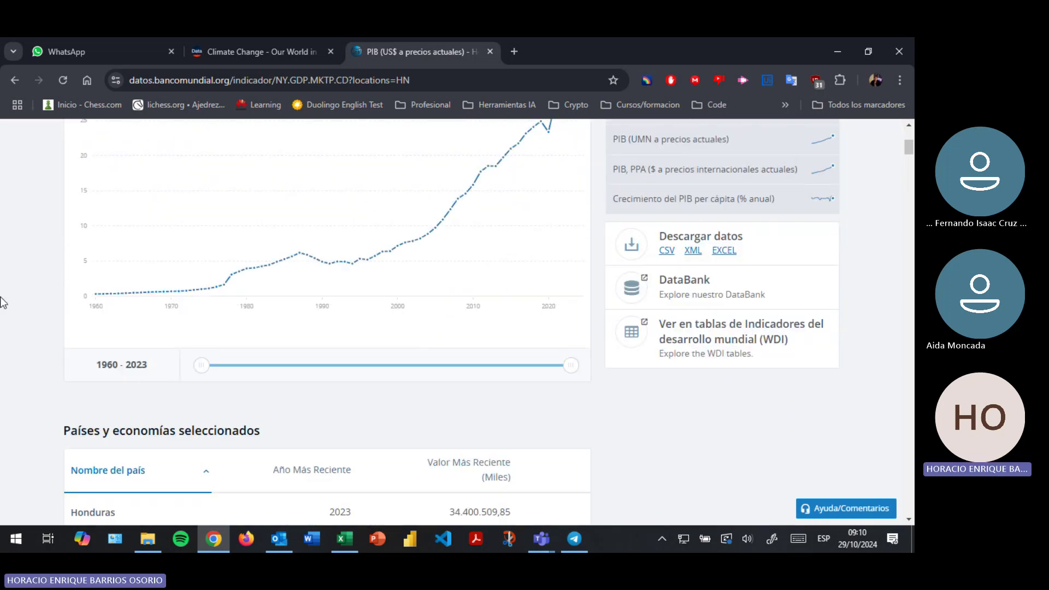
scroll(90, 308, down, 3)
scroll(90, 308, down, 3)
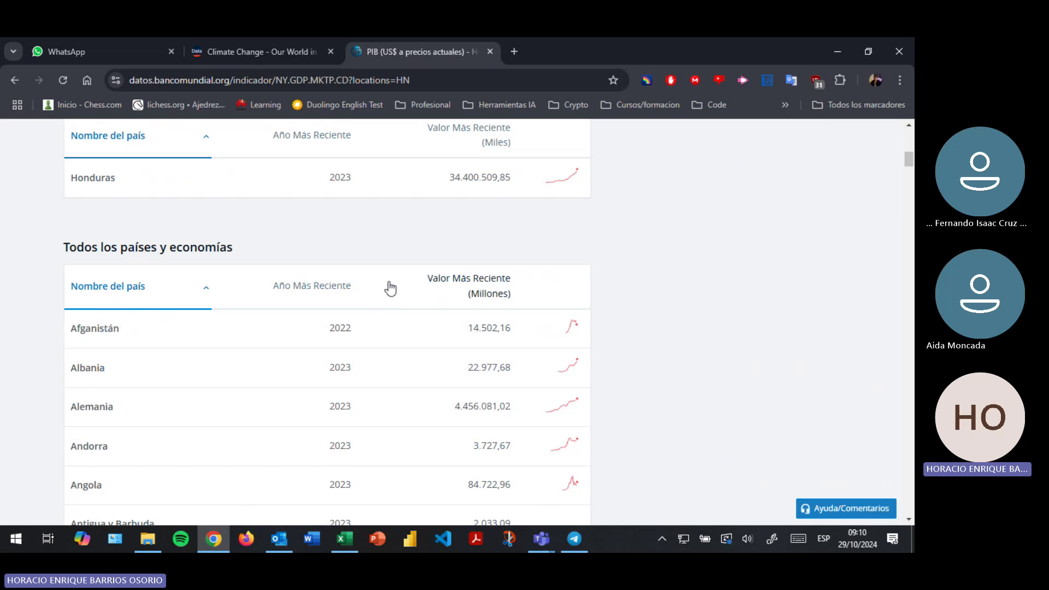
scroll(385, 285, up, 2)
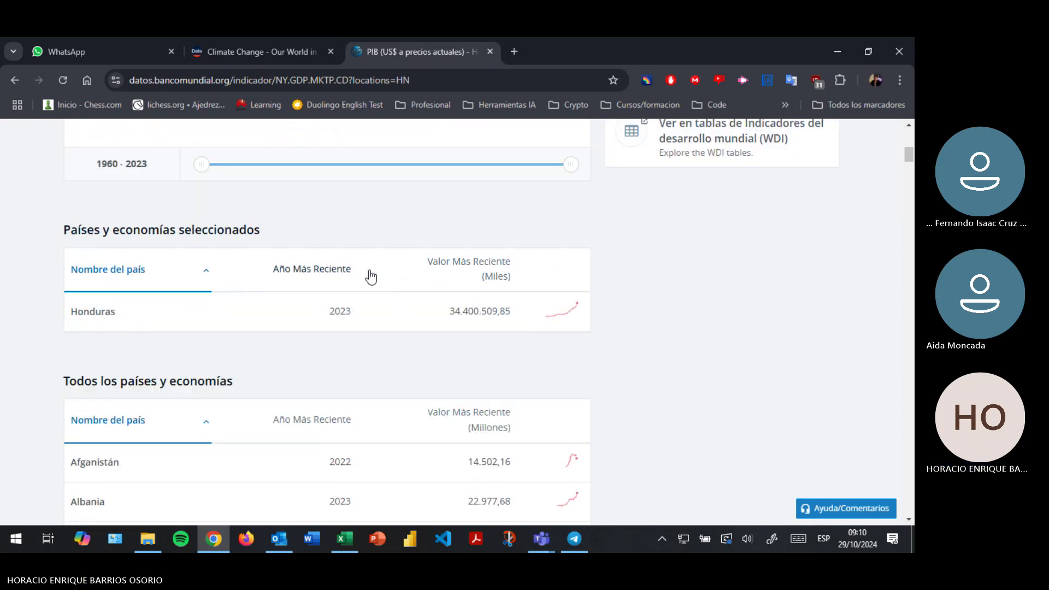
scroll(598, 304, down, 6)
scroll(598, 304, up, 15)
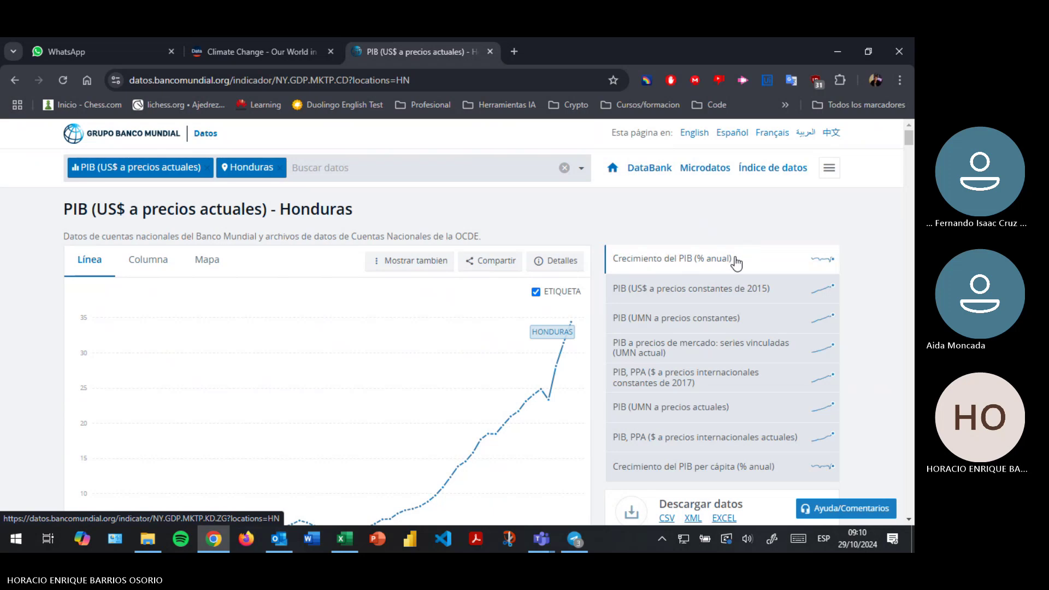
scroll(736, 262, down, 3)
scroll(737, 262, down, 3)
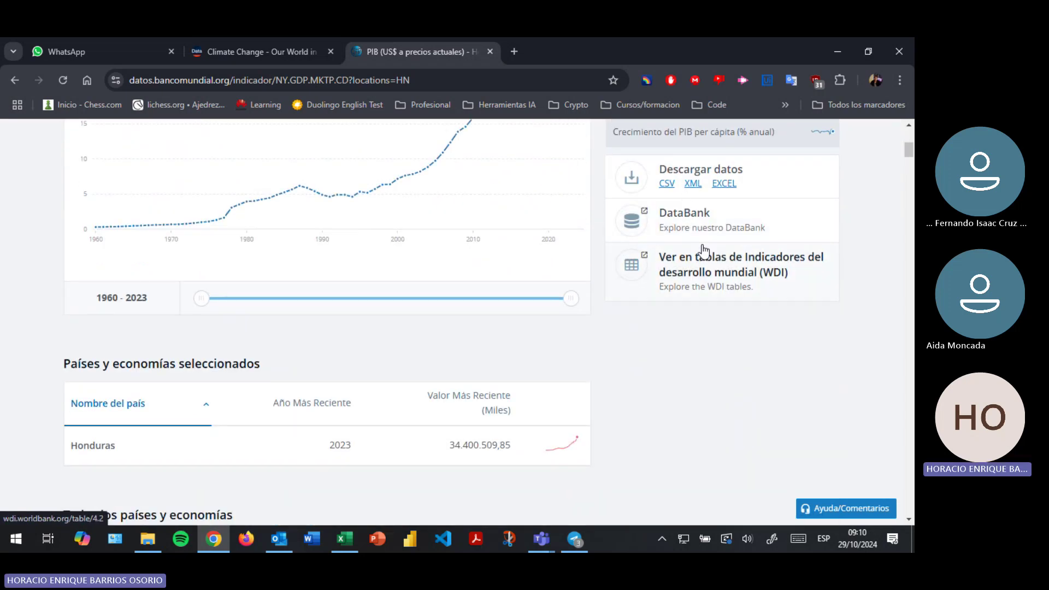
click(321, 77)
key(ctrl+c)
key(alt+Tab)
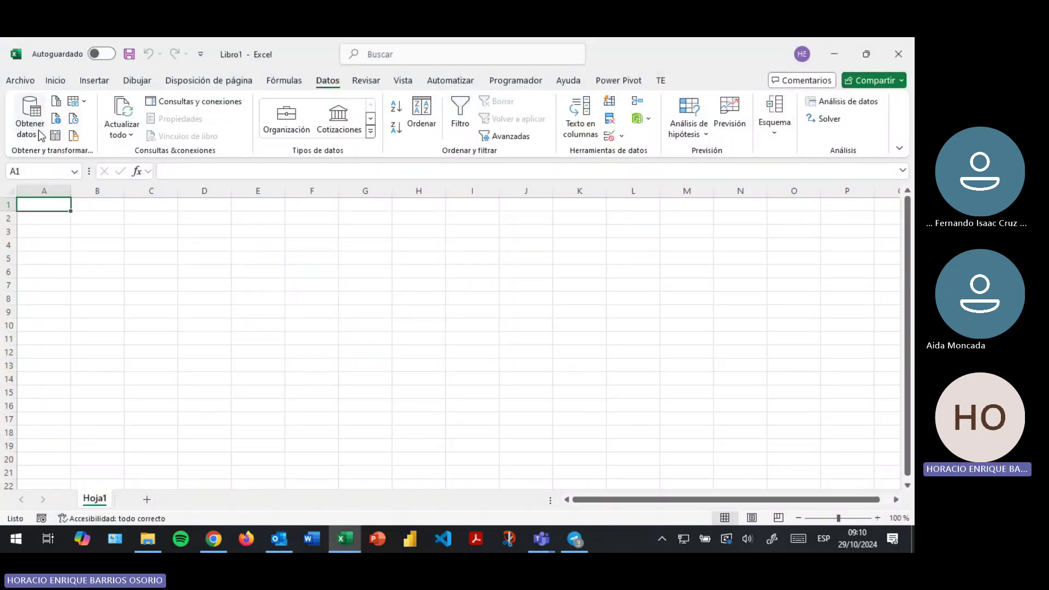
click(31, 127)
mouse_move(82, 298)
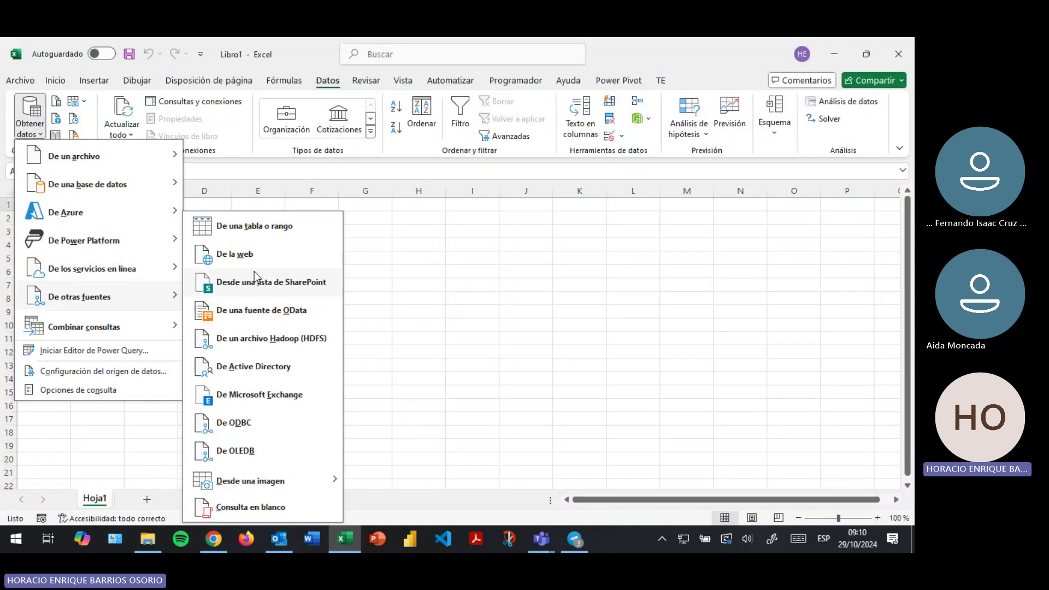
click(258, 261)
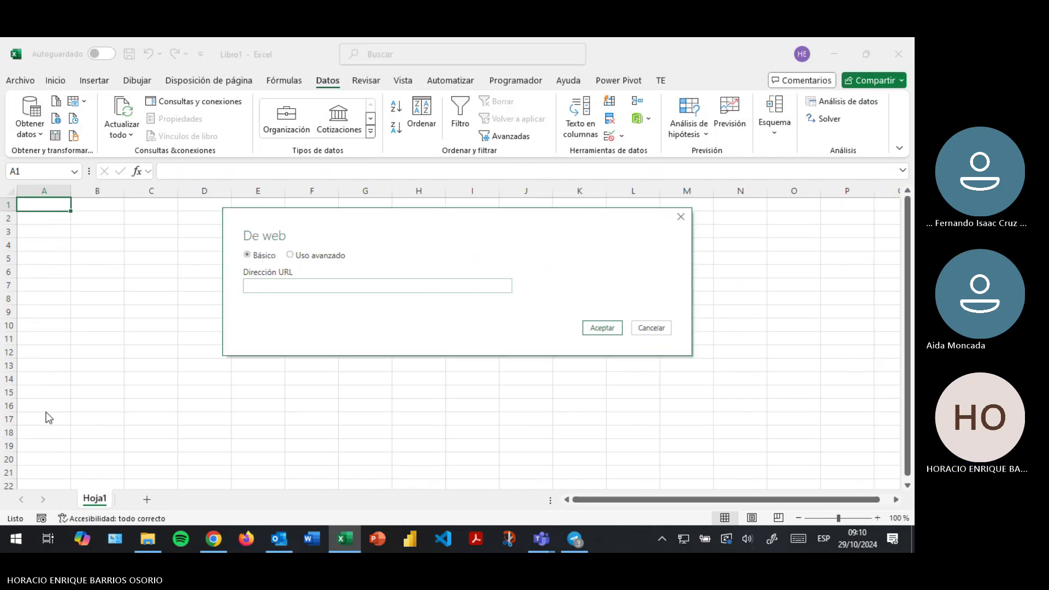
key(ctrl+v)
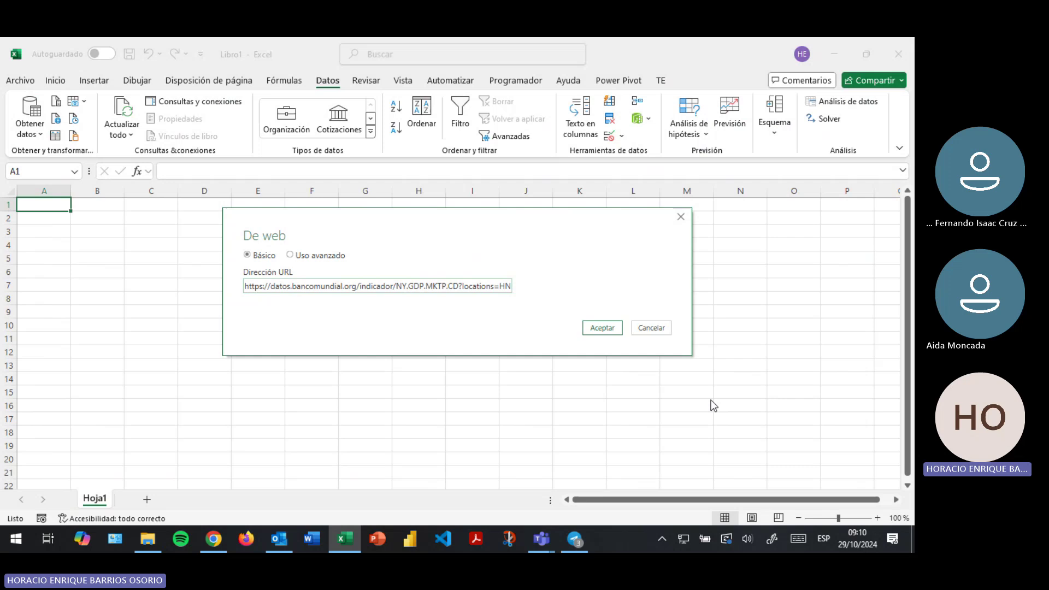
click(605, 330)
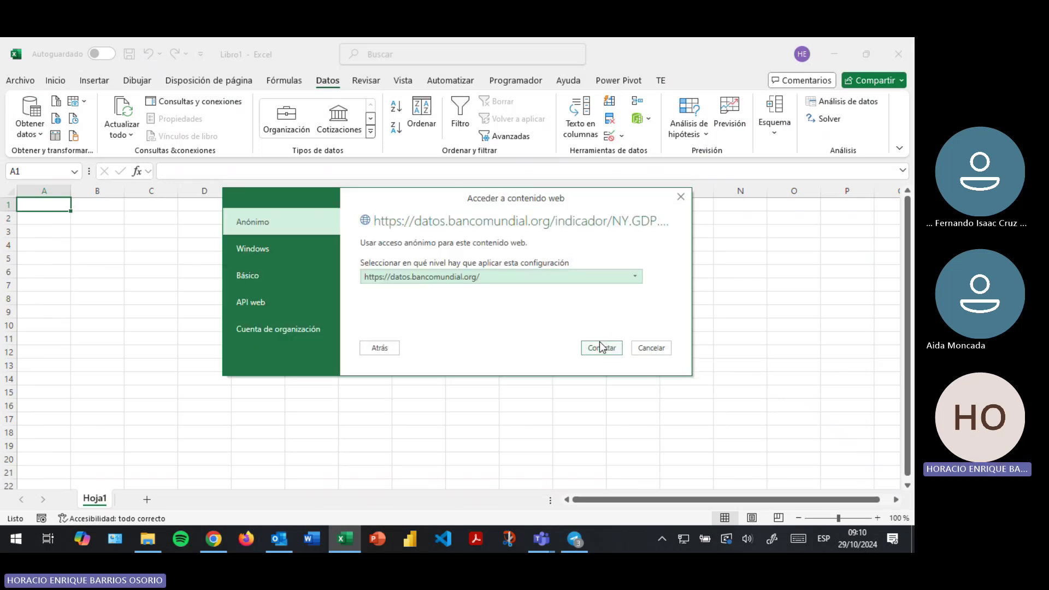
click(601, 347)
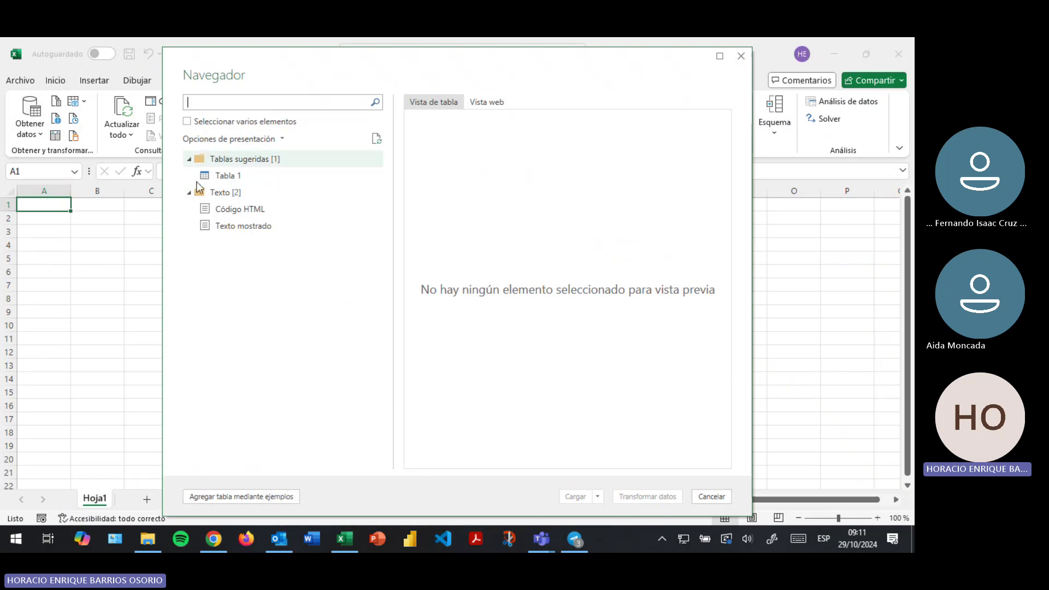
click(240, 175)
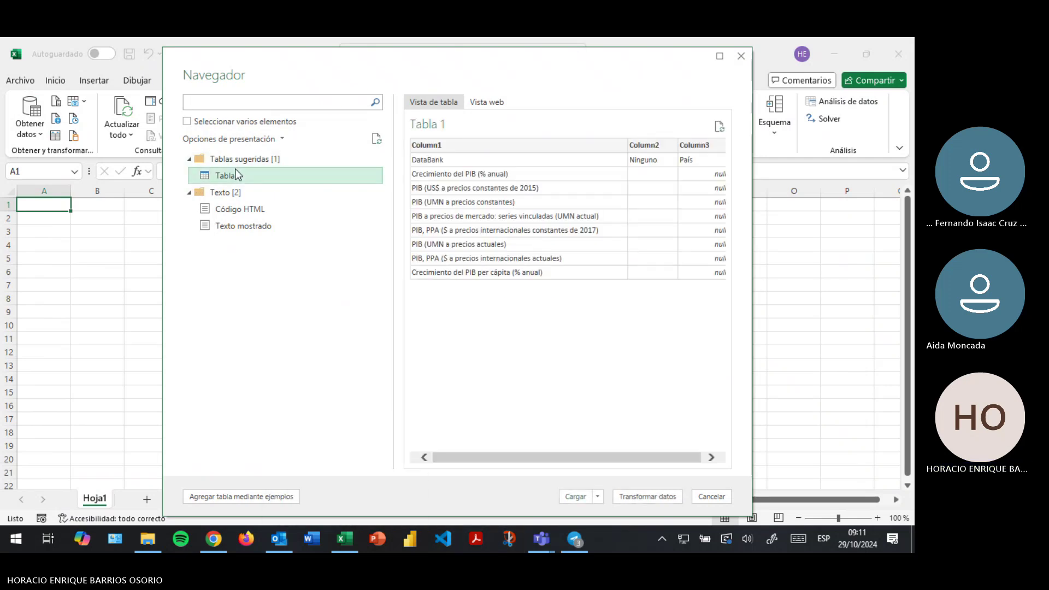
drag(492, 450, 457, 452)
drag(752, 224, 838, 224)
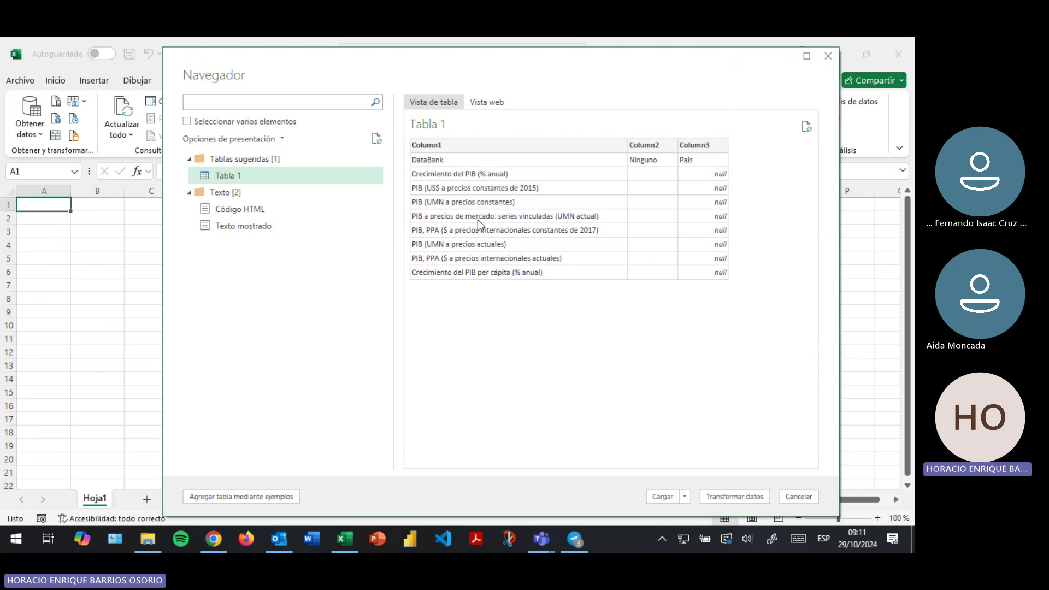
key(alt+Tab)
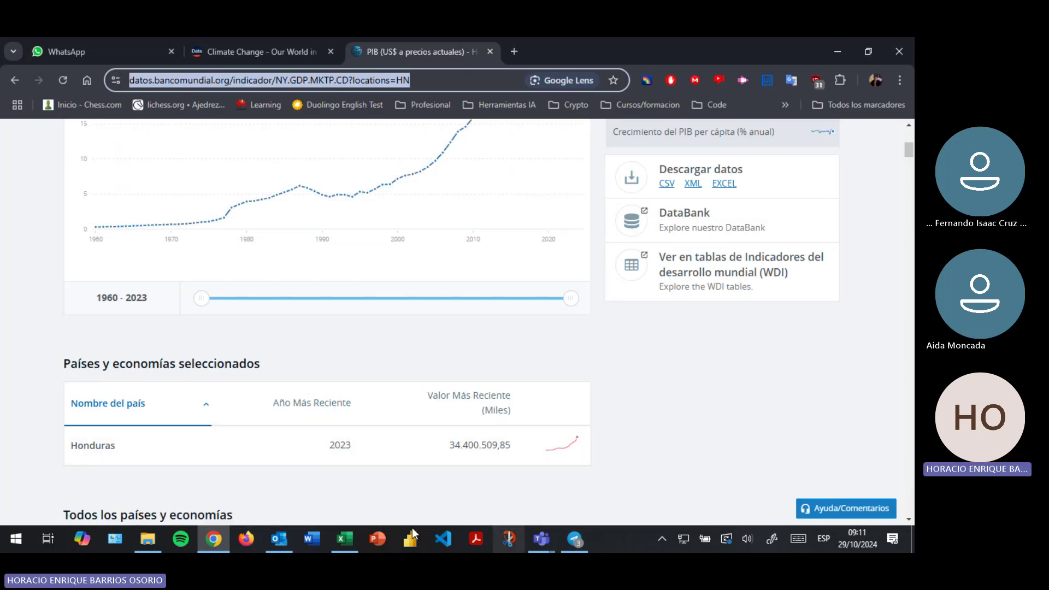
click(355, 541)
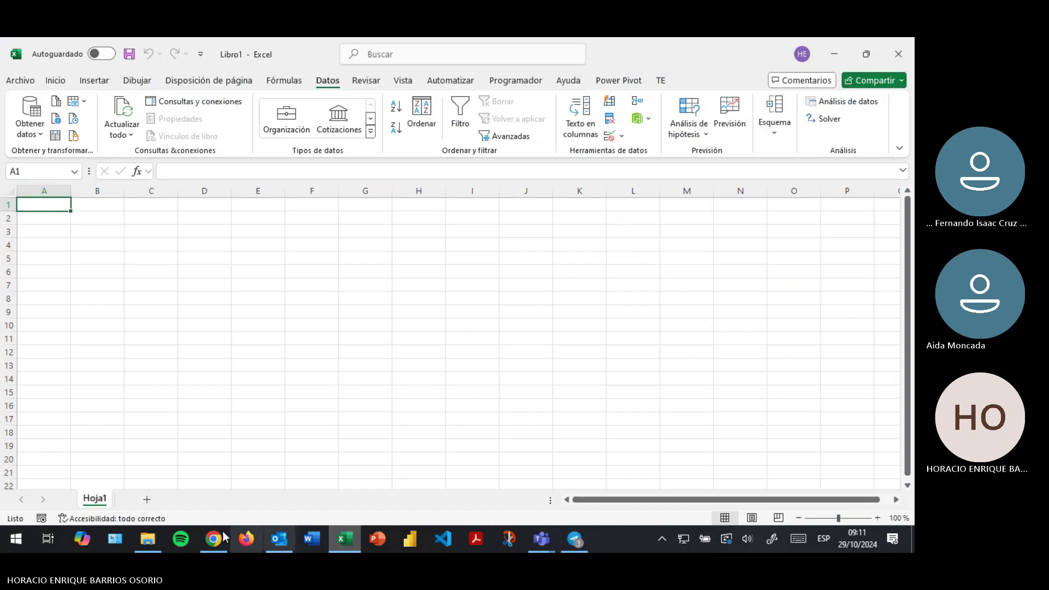
Step: Switch to Chrome and search Google for "nist chemistry webbook"
click(214, 539)
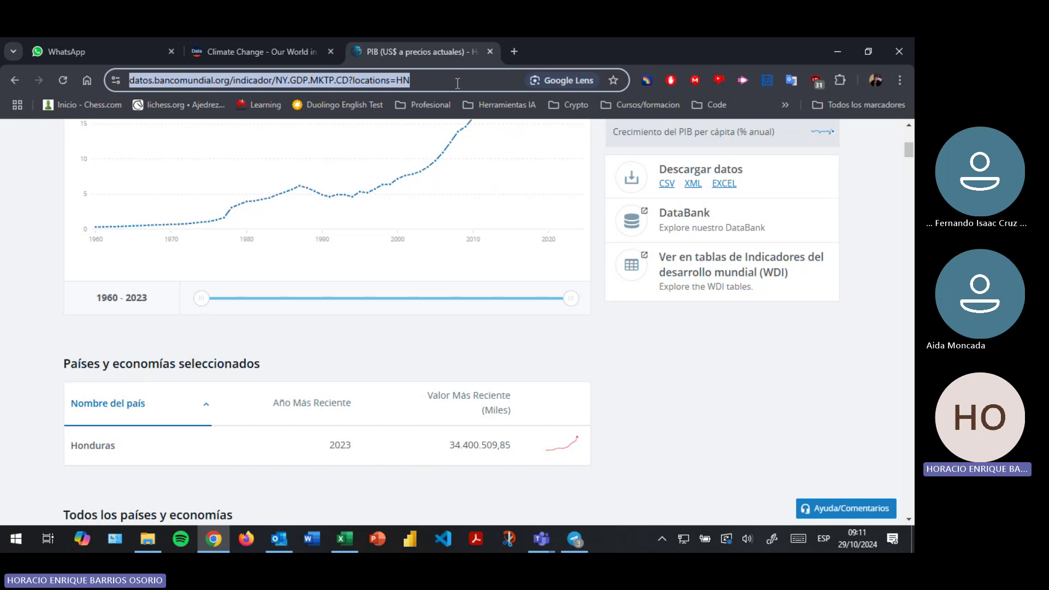
text(nist chemistry webbook)
key(Down)
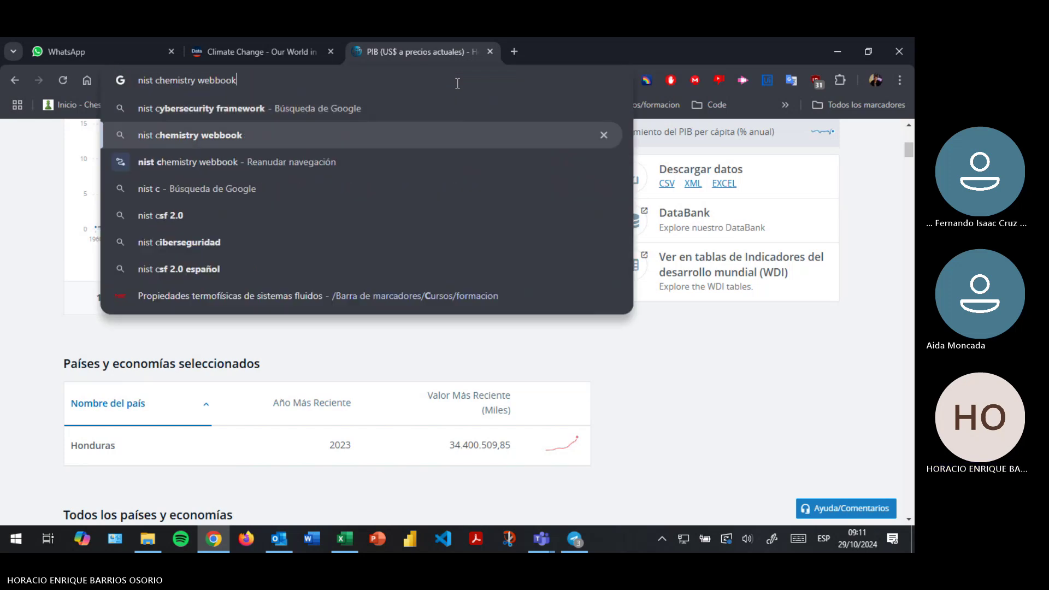
key(Return)
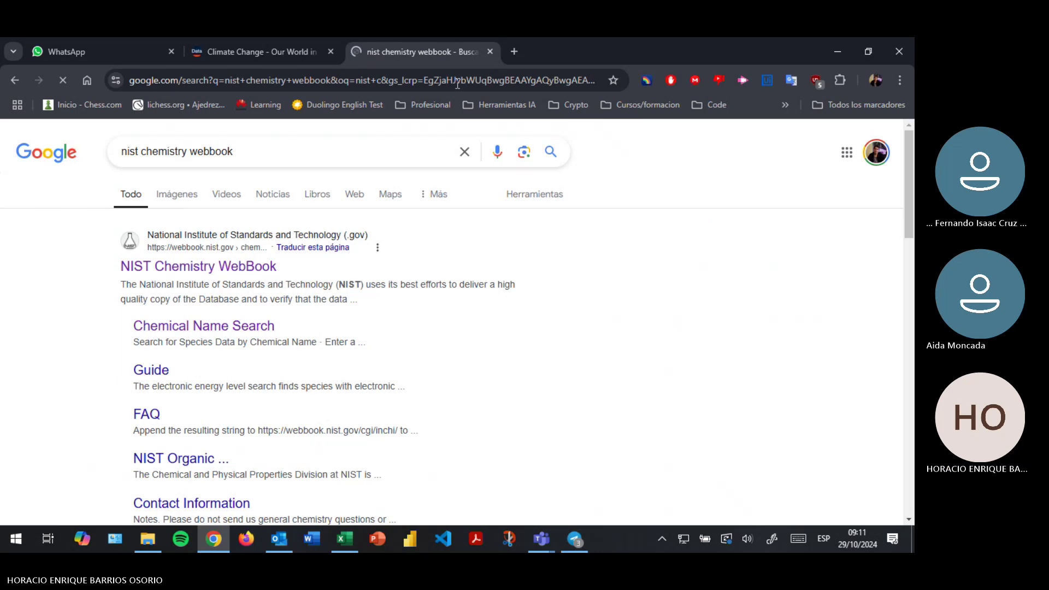
scroll(329, 248, down, 1)
scroll(269, 239, up, 1)
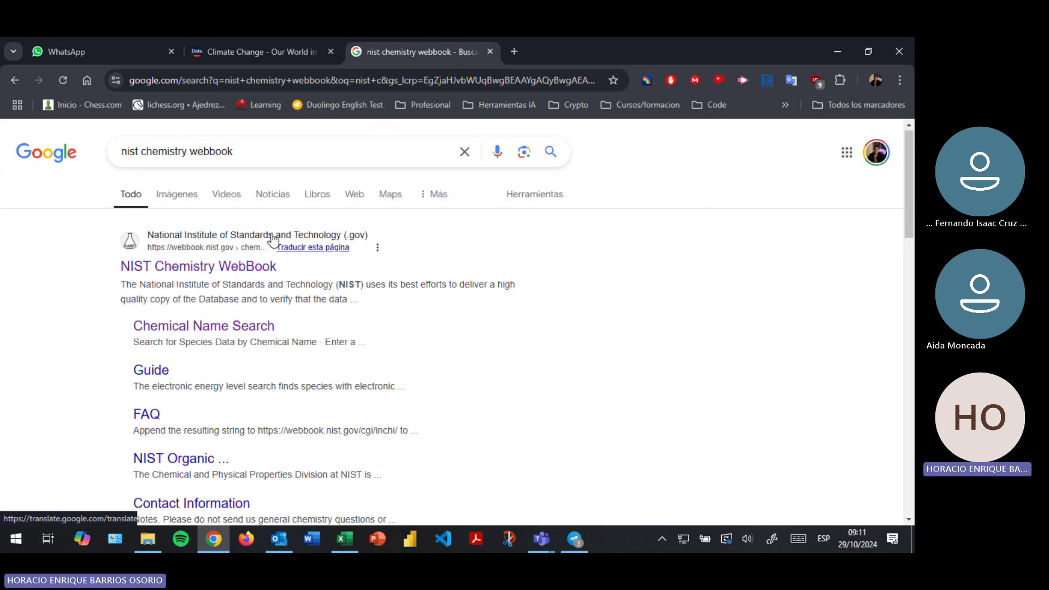
Step: Shorten the Google search to "nist" and look through the results
click(139, 159)
shift+click(300, 150)
key(BackSpace)
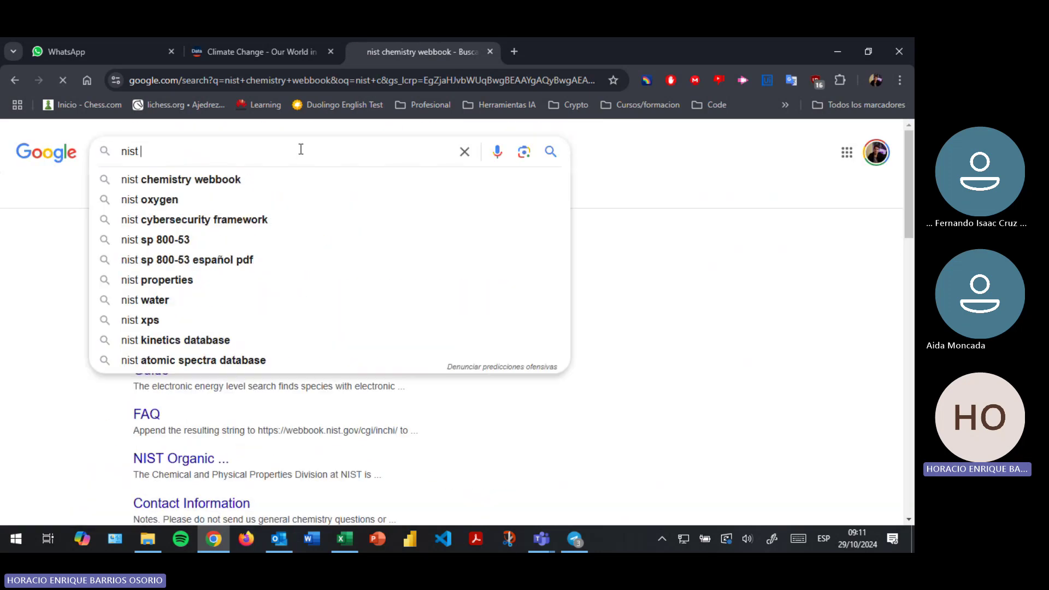
key(Return)
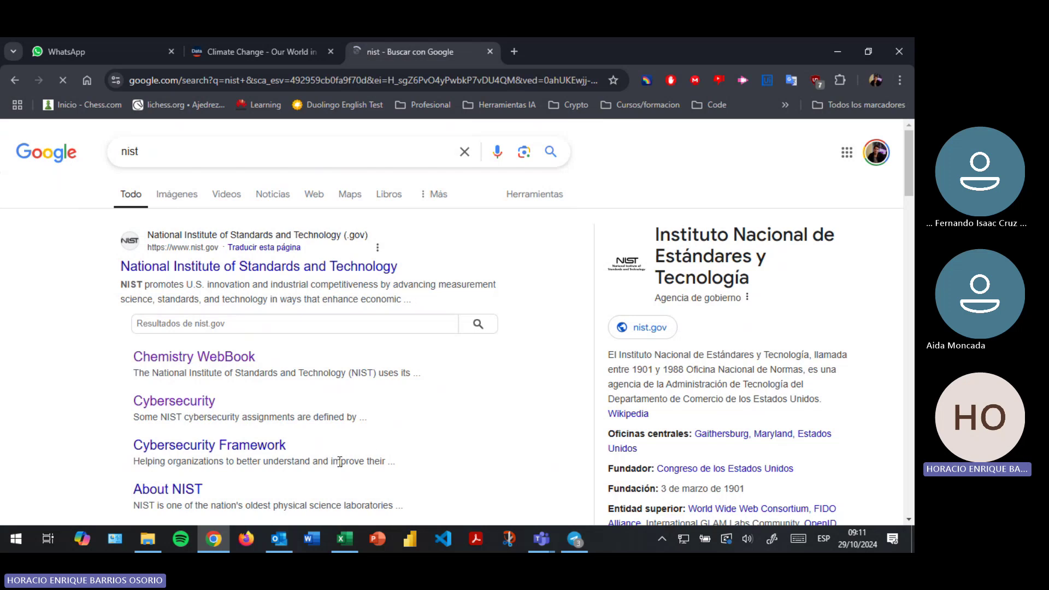
scroll(339, 454, down, 3)
scroll(322, 434, up, 3)
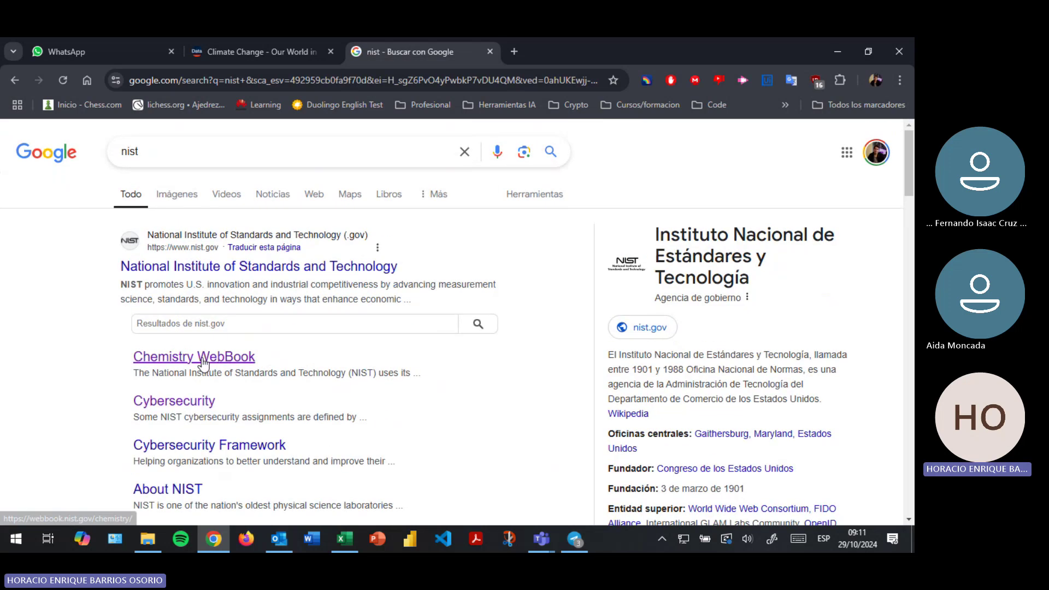
Step: Open the National Institute of Standards and Technology site in a new tab and the Chemistry WebBook in the current one, and look through the WebBook homepage
right_click(219, 268)
click(257, 286)
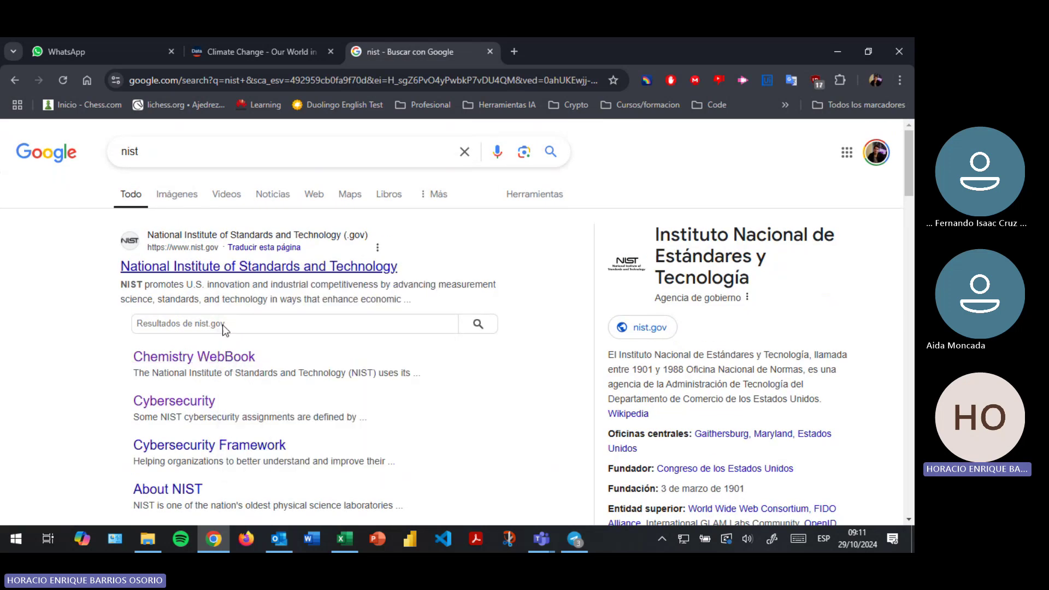
click(197, 359)
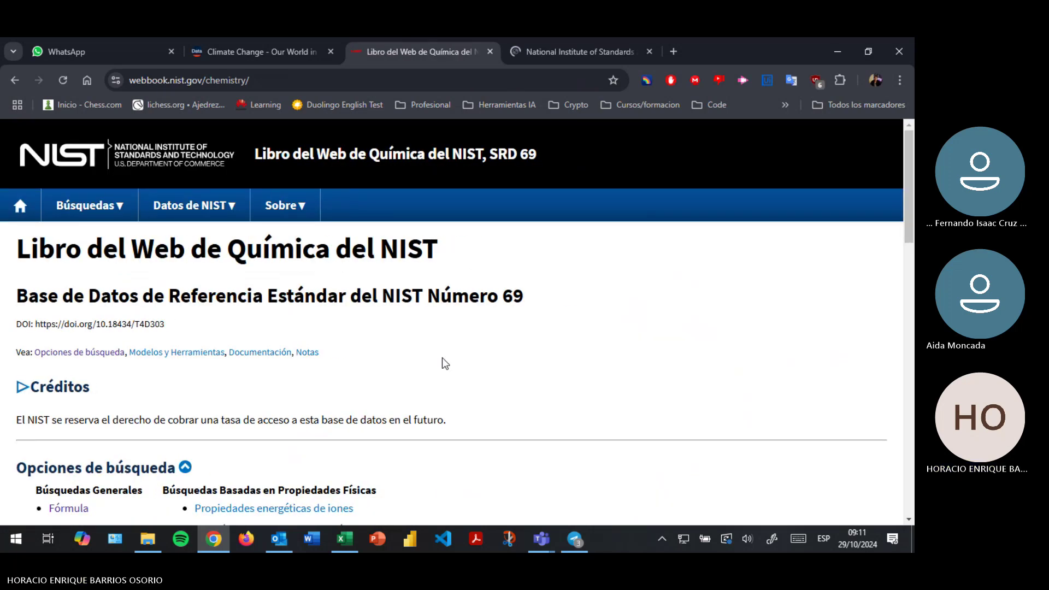
scroll(443, 363, down, 2)
scroll(442, 363, down, 7)
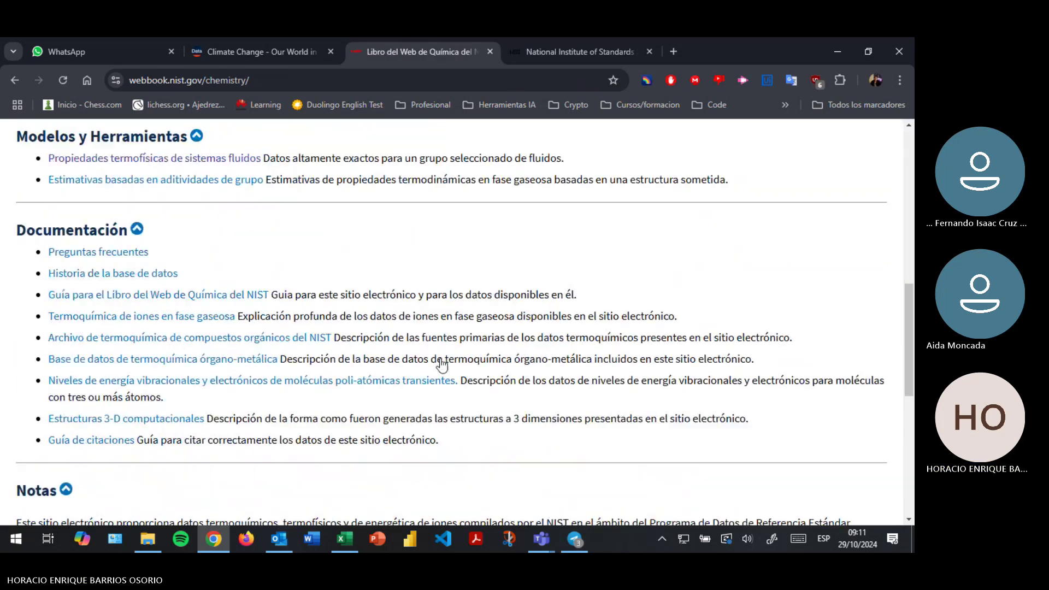
scroll(436, 362, down, 5)
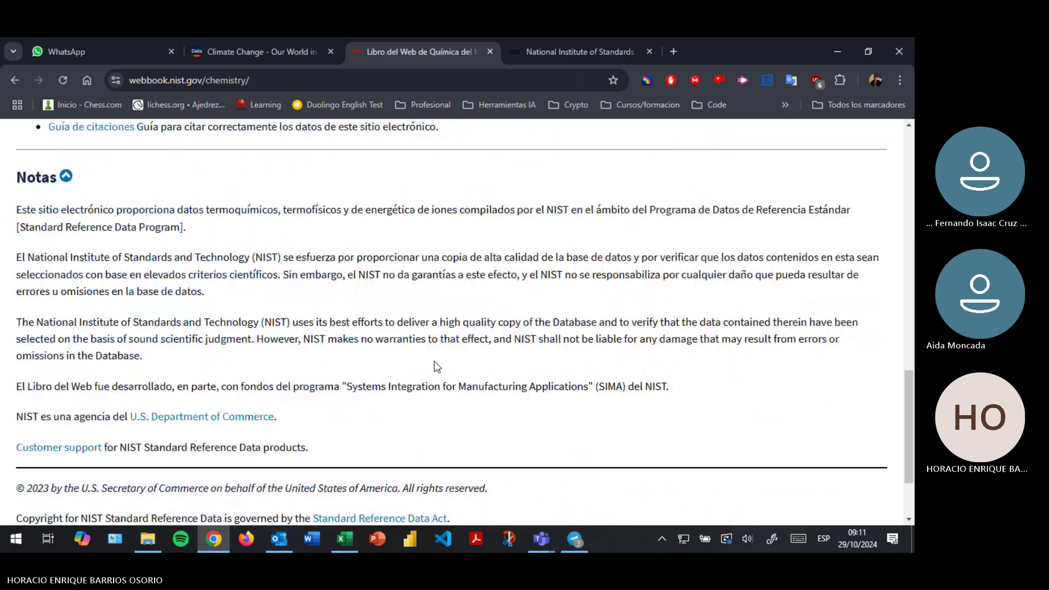
scroll(435, 364, up, 5)
Step: On the main NIST site, open the Physical Reference Data page and examine its list of databases
click(610, 40)
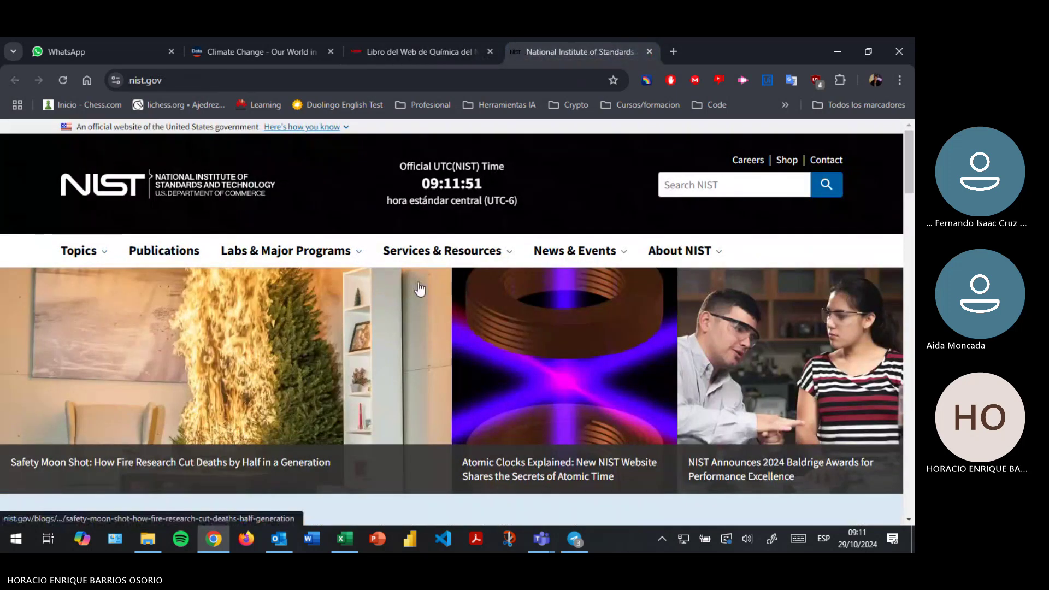
click(511, 257)
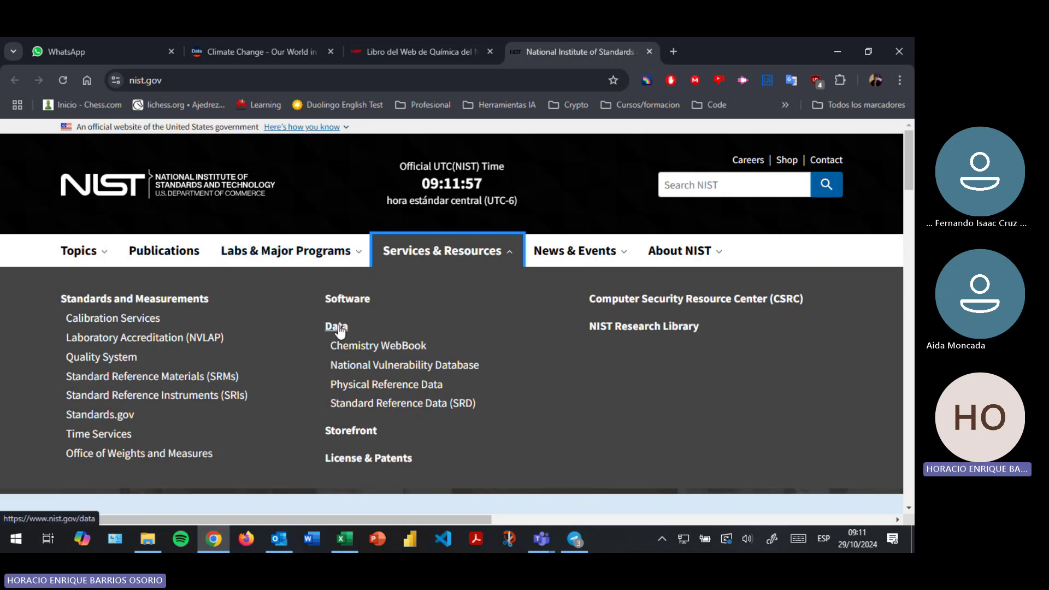
click(367, 389)
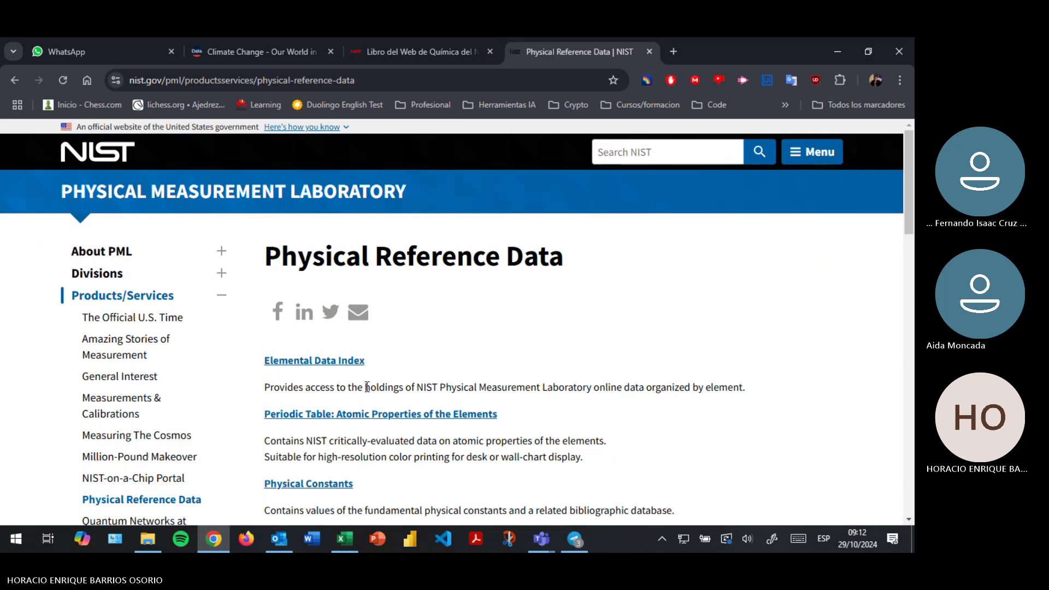
scroll(366, 384, down, 4)
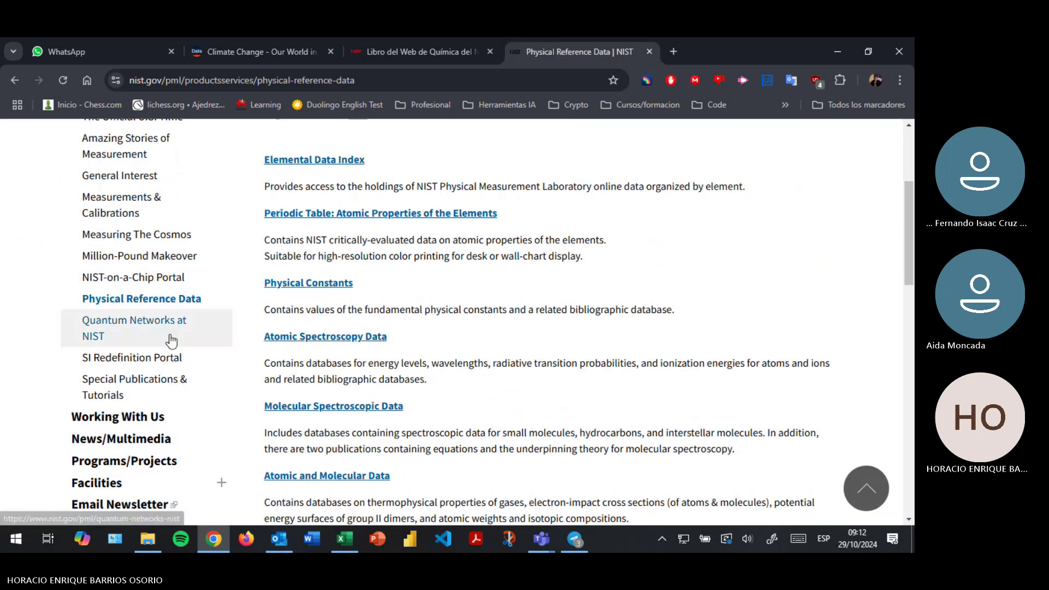
scroll(162, 339, down, 3)
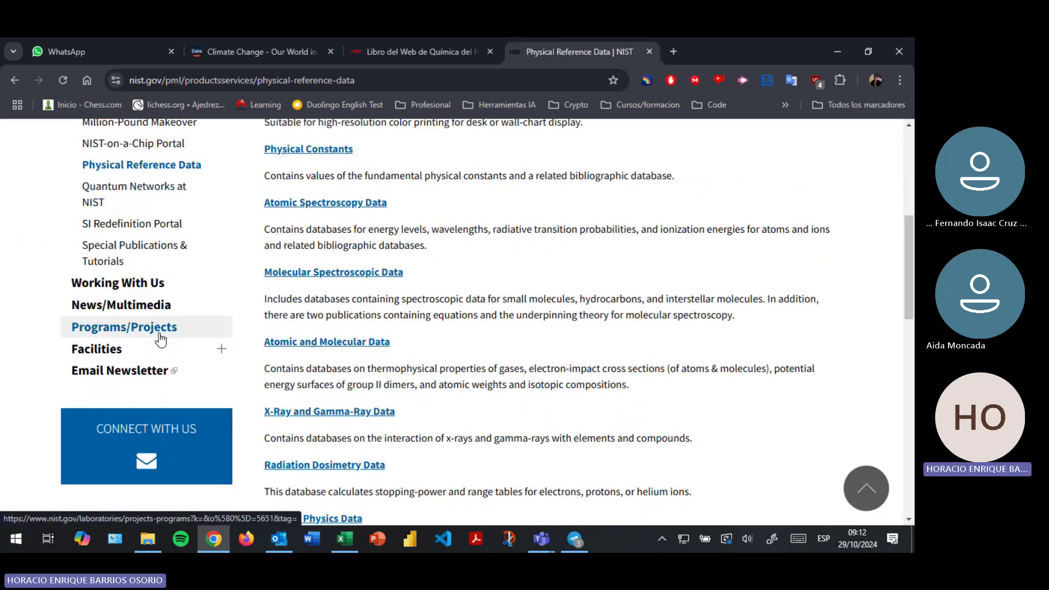
scroll(160, 339, up, 4)
scroll(160, 339, up, 5)
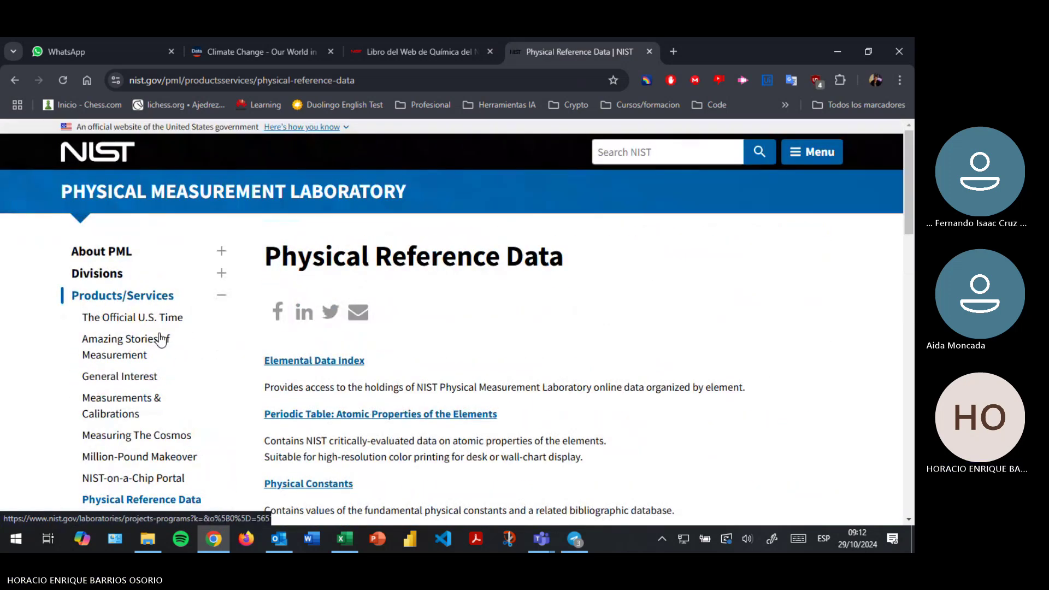
Step: Close the Physical Reference Data page and, in the Chemistry WebBook, open the search by chemical name and enter methane
click(498, 43)
click(649, 51)
scroll(372, 322, up, 10)
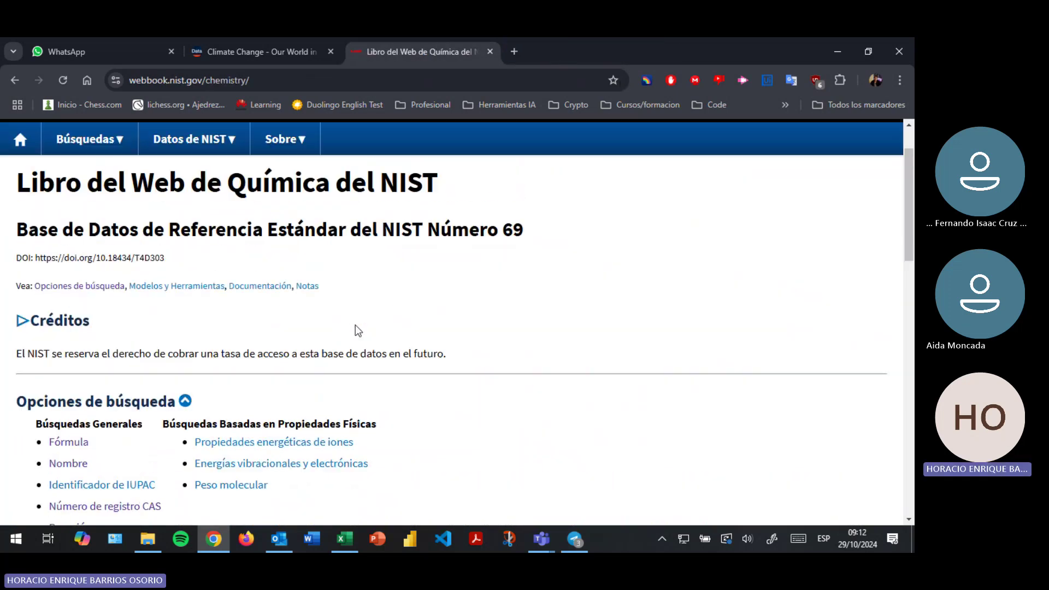
scroll(154, 322, down, 5)
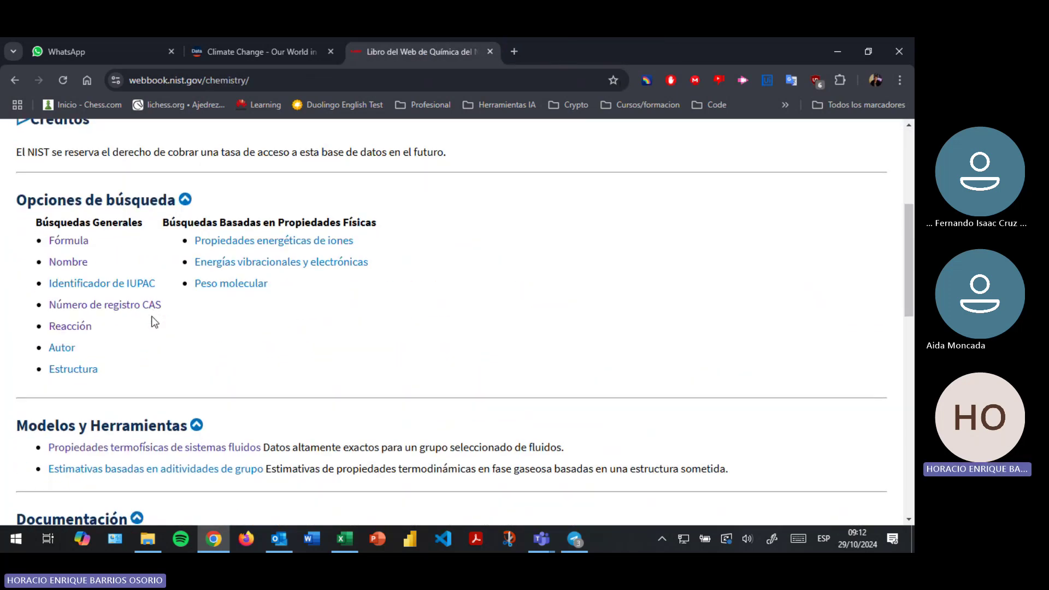
click(67, 264)
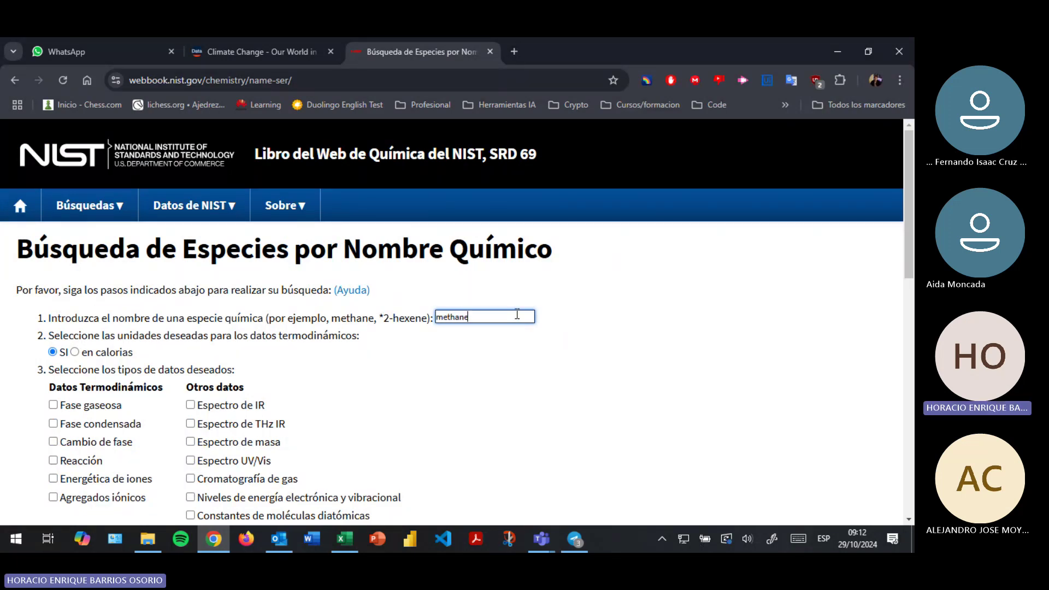
Step: Include all six thermodynamic data types in the methane search, from Fase gaseosa to Agregados iónicos
scroll(393, 322, down, 4)
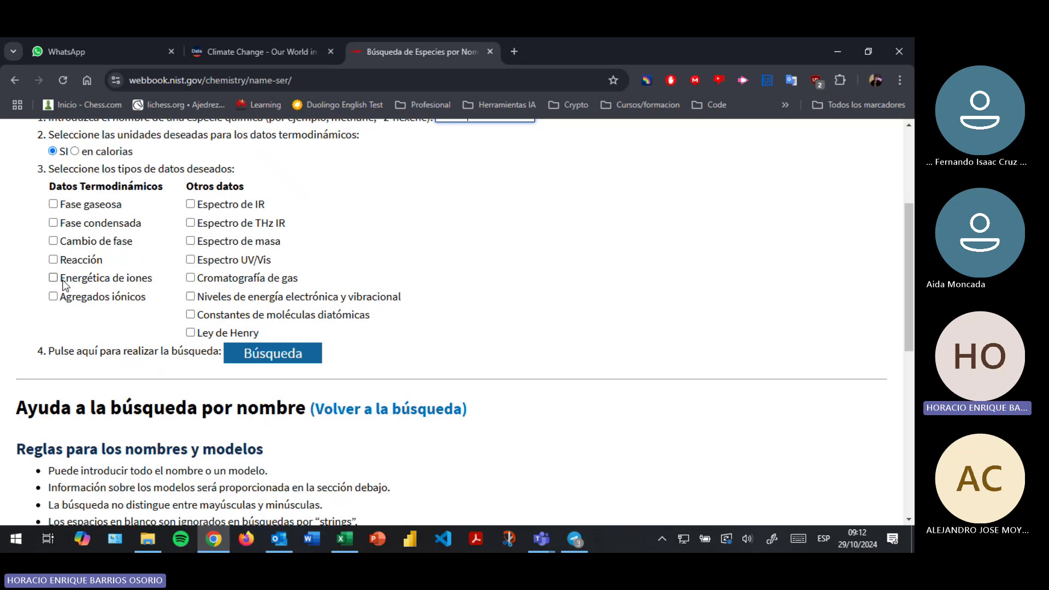
click(53, 204)
click(53, 223)
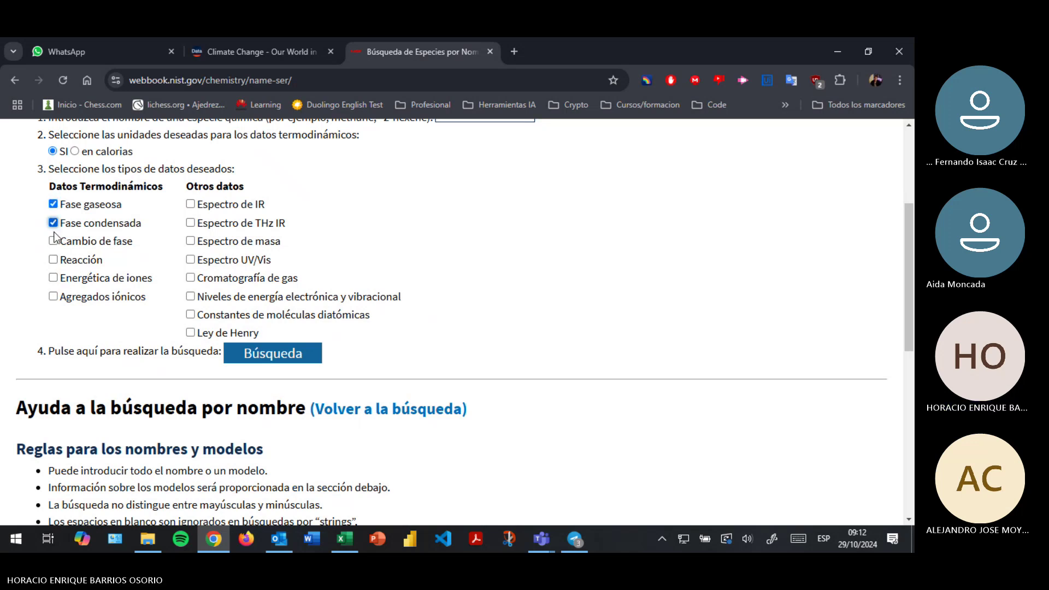
click(53, 241)
click(53, 260)
click(53, 278)
click(53, 297)
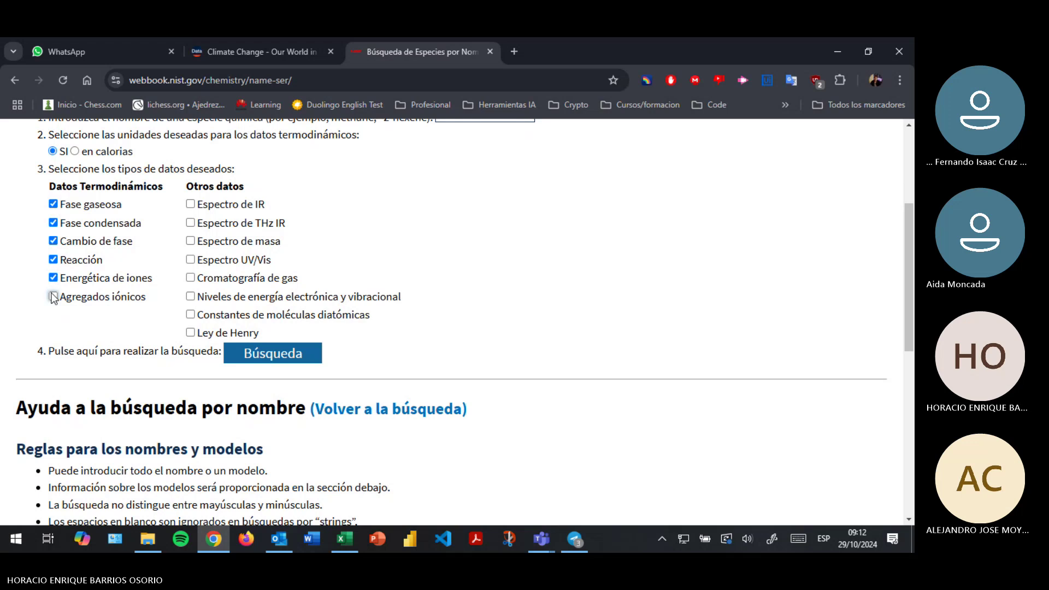
Step: Include all the data types under Otros datos, from Espectro de IR to Ley de Henry, and run the methane search
click(191, 223)
click(190, 241)
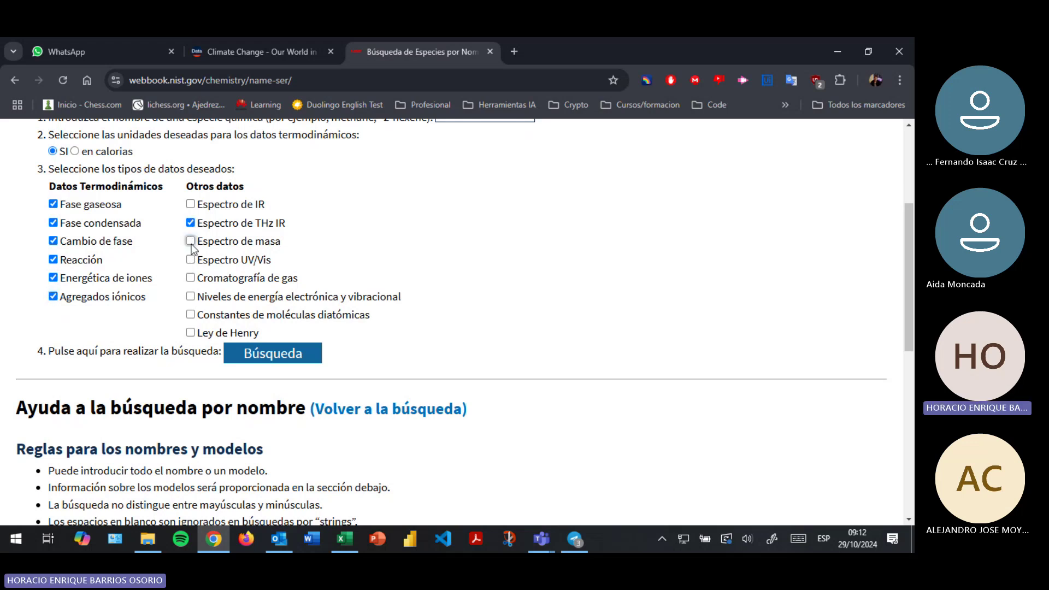
click(190, 259)
click(190, 278)
click(190, 296)
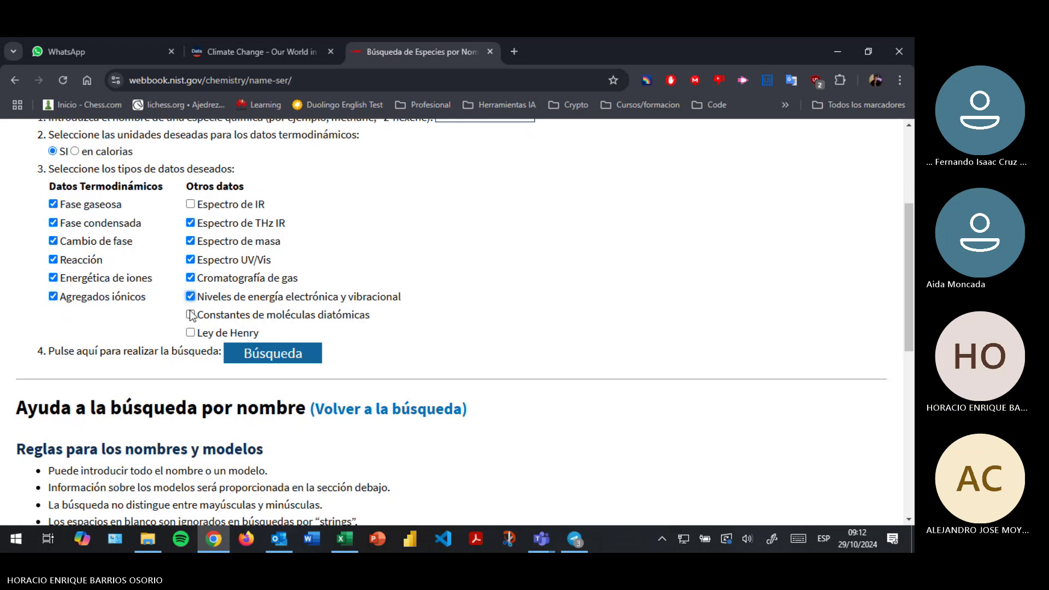
click(190, 314)
click(190, 204)
click(191, 333)
click(274, 365)
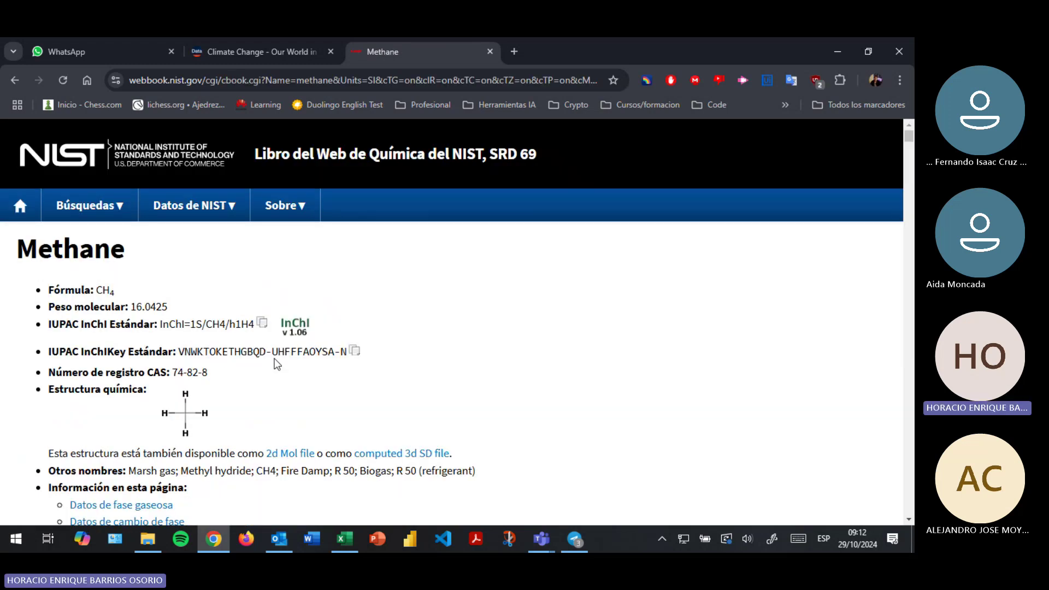
Step: Examine the methane page's contents and its gas phase data tables, down to the Shomate equation coefficients
scroll(412, 372, down, 4)
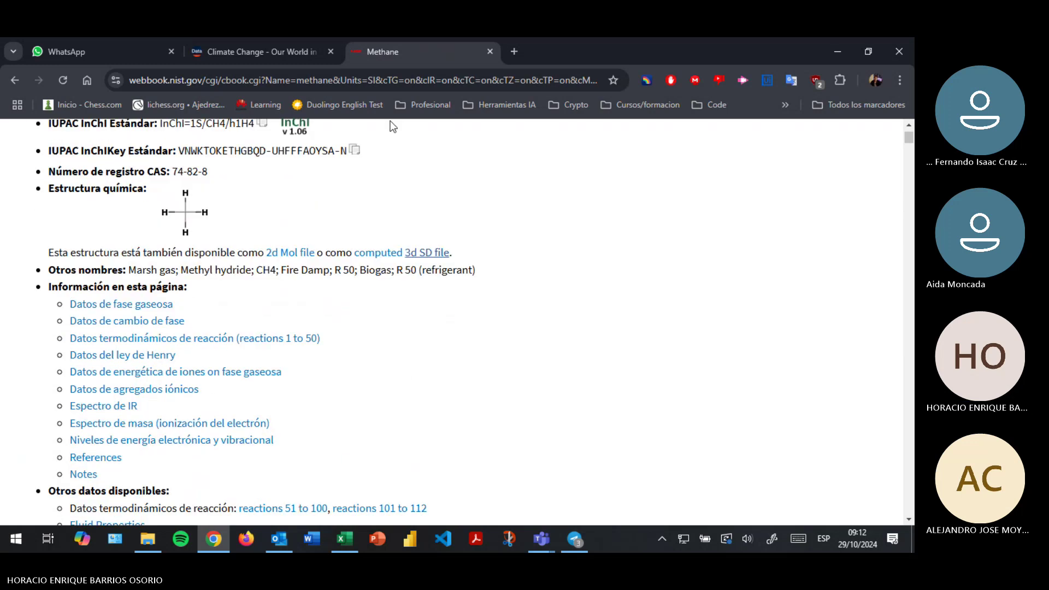
click(388, 74)
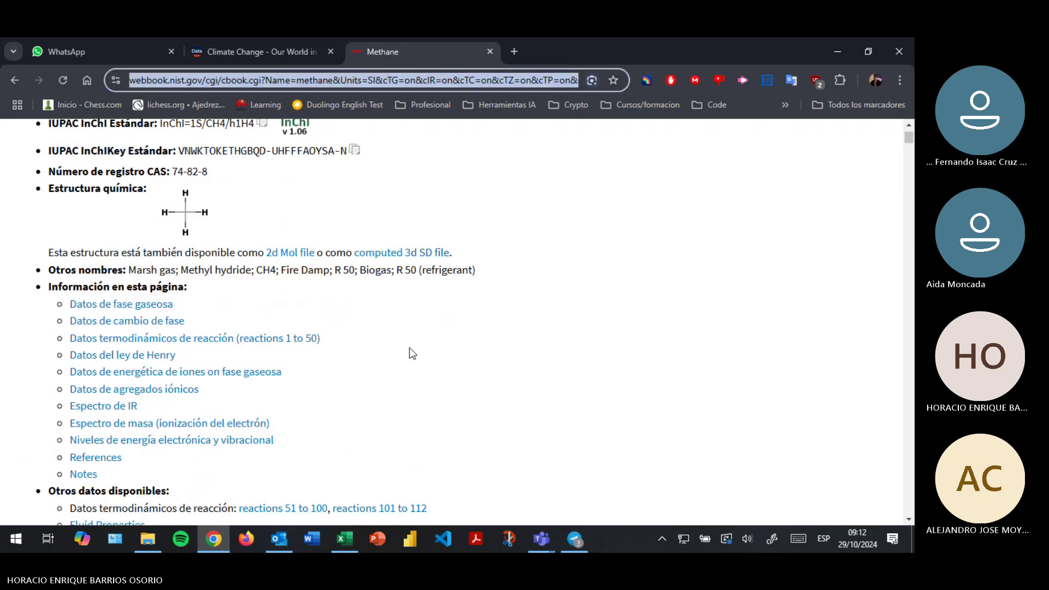
scroll(409, 347, down, 15)
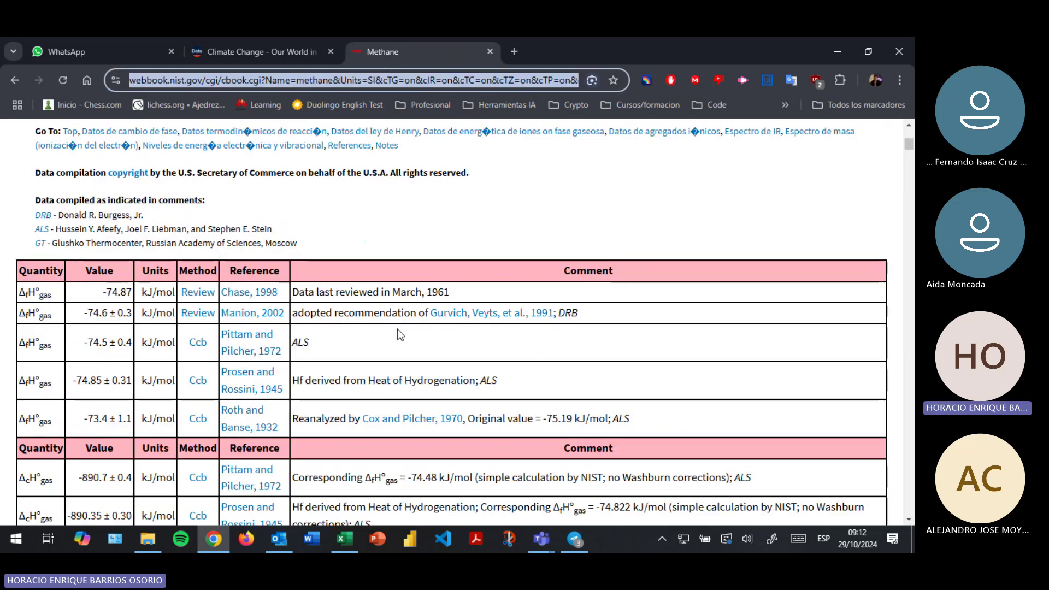
scroll(397, 334, up, 3)
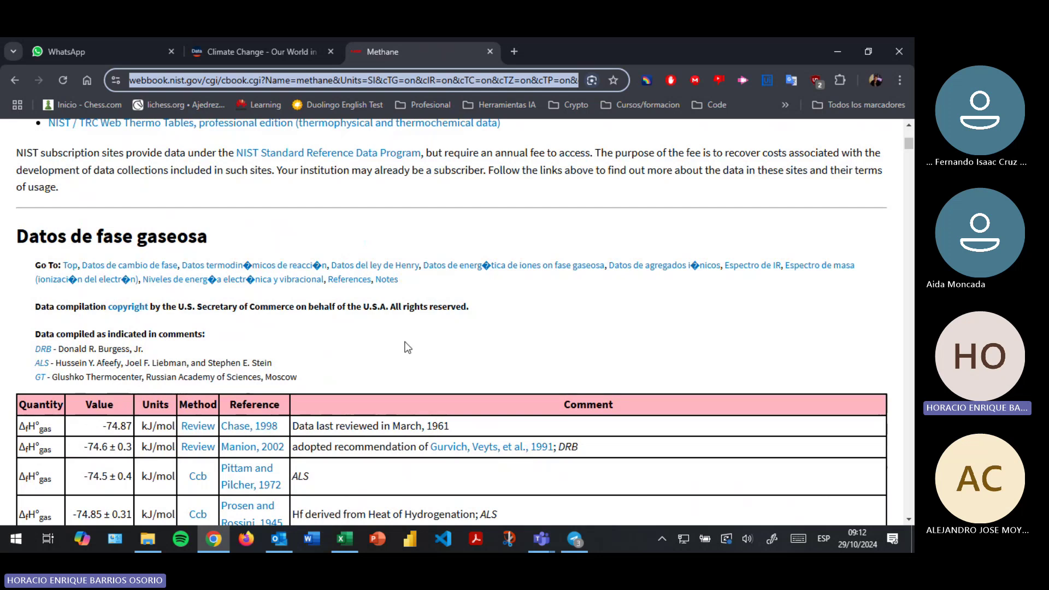
scroll(452, 328, down, 6)
scroll(553, 303, down, 9)
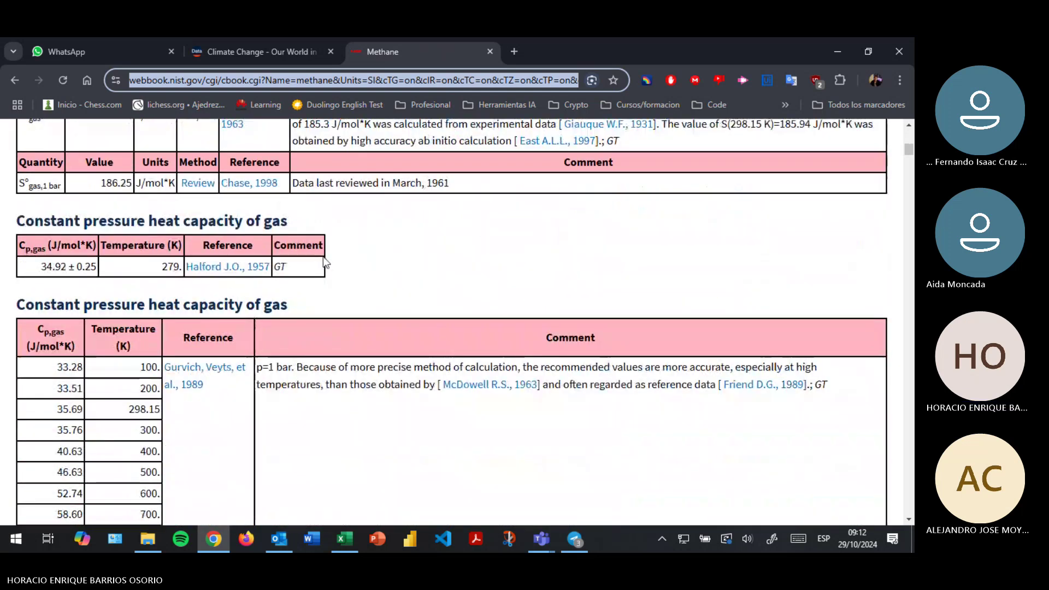
scroll(437, 268, down, 5)
scroll(620, 296, down, 11)
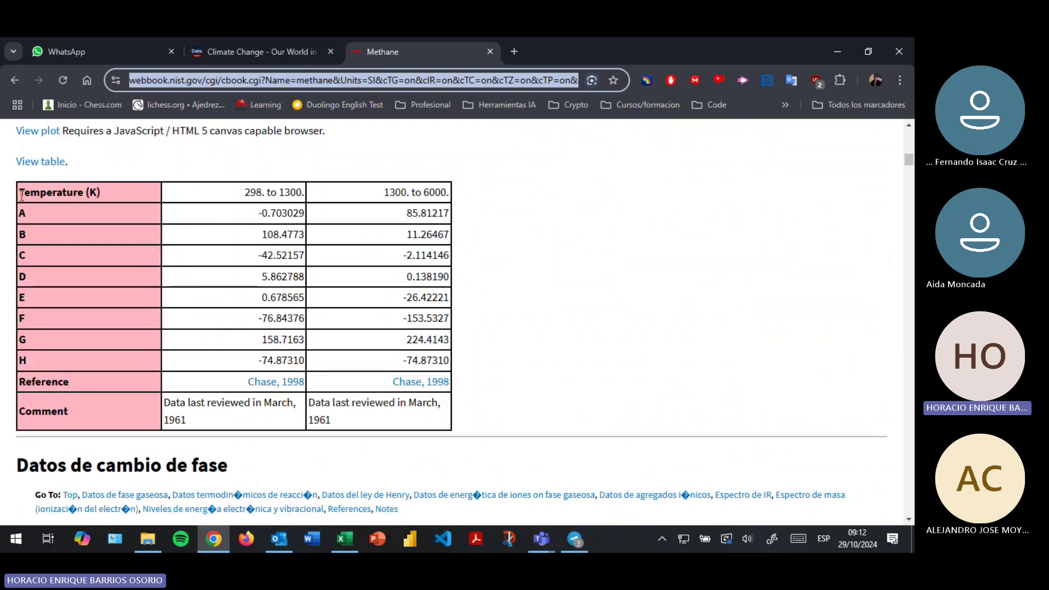
Step: Try copying the Shomate coefficients table, from Temperature (K) to Reference, into Excel at cell A1, and undo the paste
drag(19, 191, 454, 383)
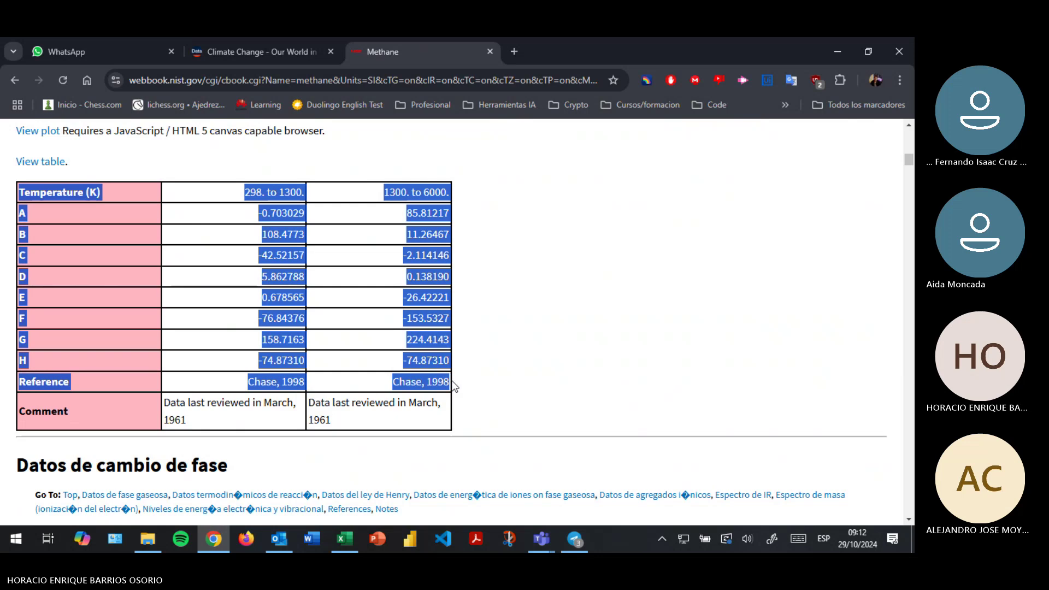
click(344, 538)
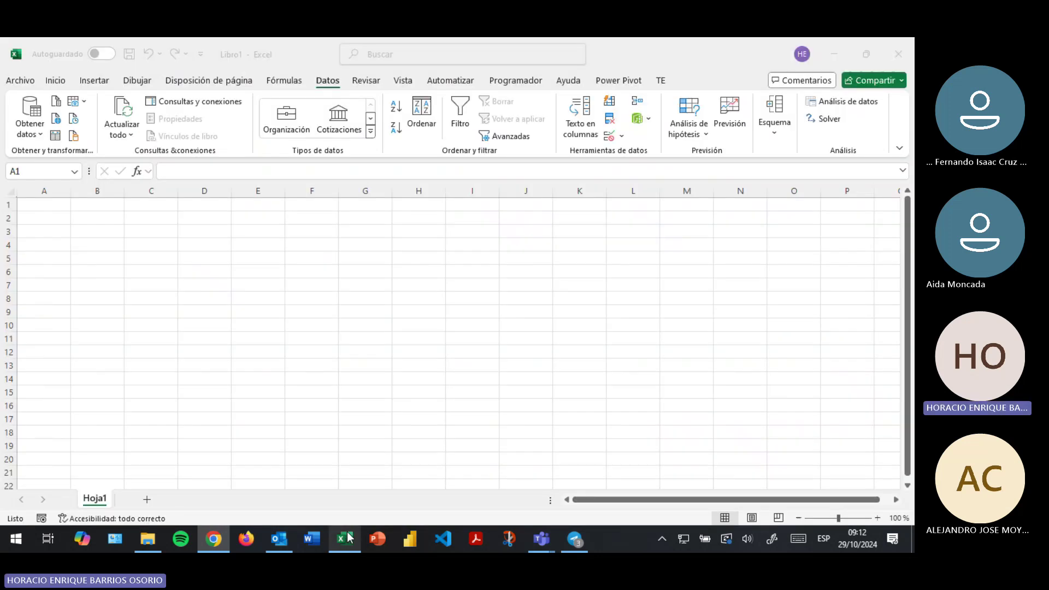
text(Temperature (K)	298. to 1300.	1300. to 6000. A	-0.703029	85.81217 B	108.4773	11.26467 C	-42.52157	-2.114146 D	5.862788	0.13819 E	0.678565	-26.42221 F	-76.84376	-153.5327 G	158.7163	224.4143 H	-74.8731	-74.8731 Reference	Chase, 1998	Chase, 1998)
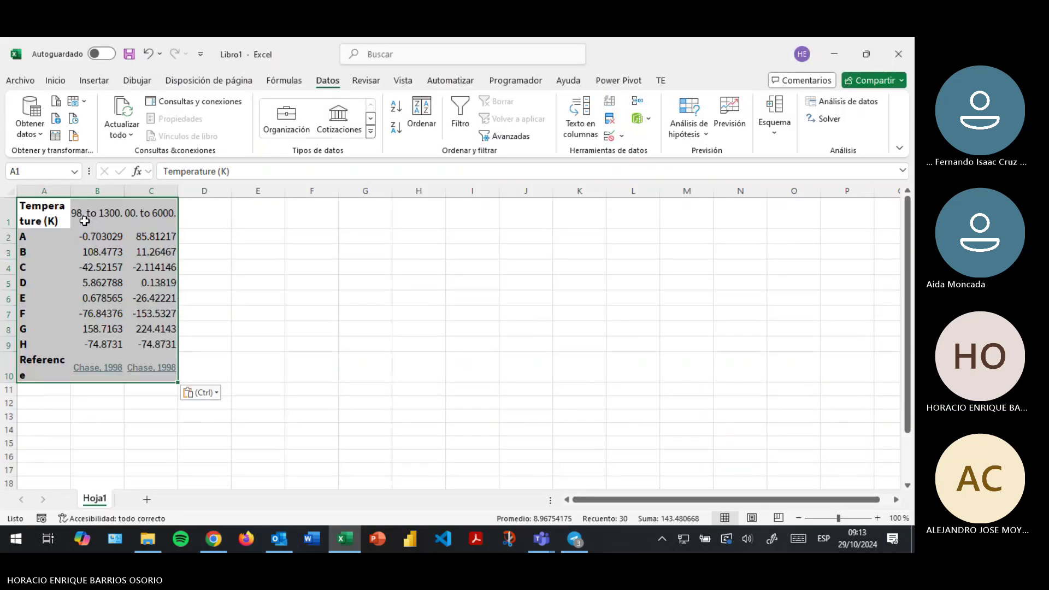
click(148, 53)
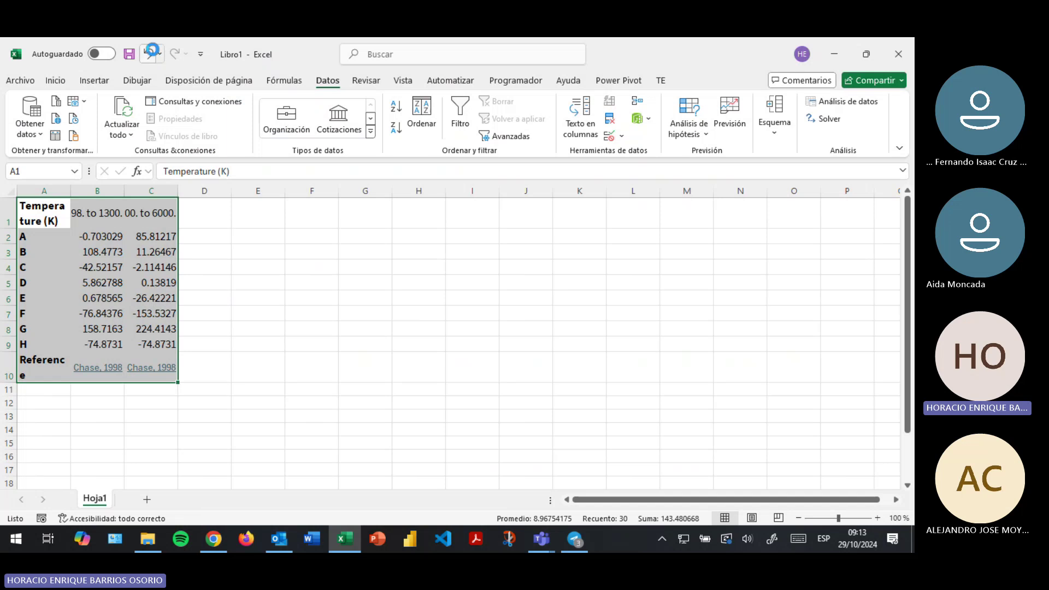
key(alt+Tab)
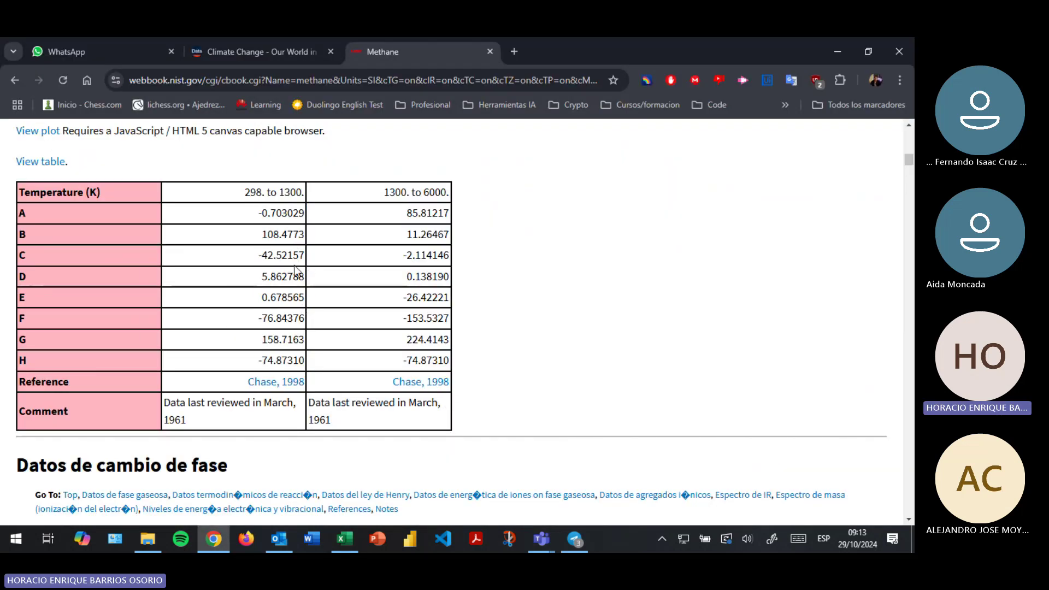
Step: Back in the browser, examine methane's phase change tables, from Enthalpy of vaporization to Antoine Equation Parameters and Enthalpy of sublimation
scroll(326, 273, down, 15)
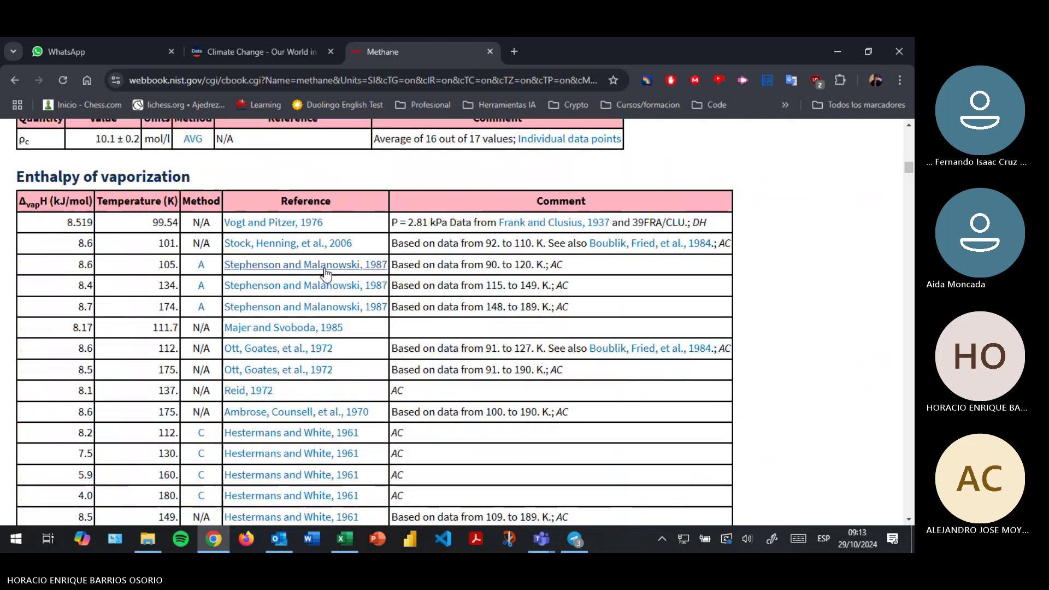
scroll(543, 195, down, 7)
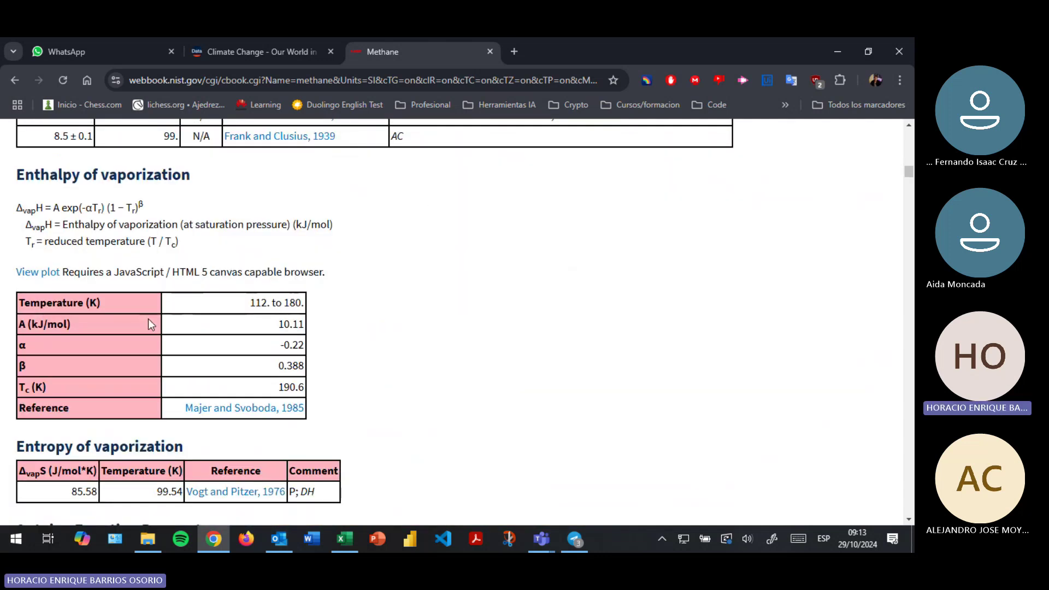
scroll(523, 211, up, 10)
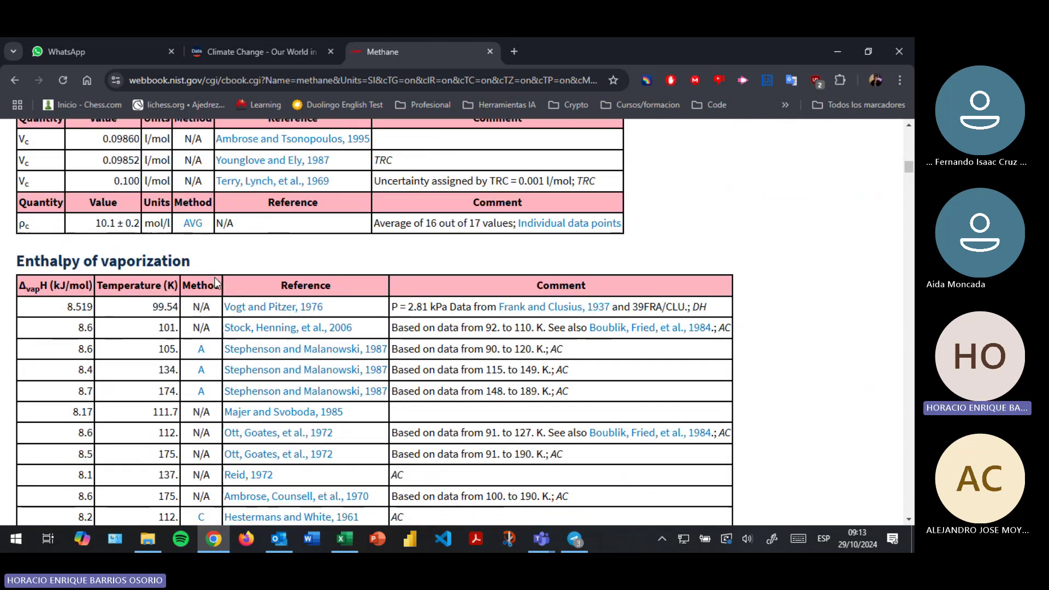
drag(16, 202, 549, 212)
scroll(506, 356, up, 10)
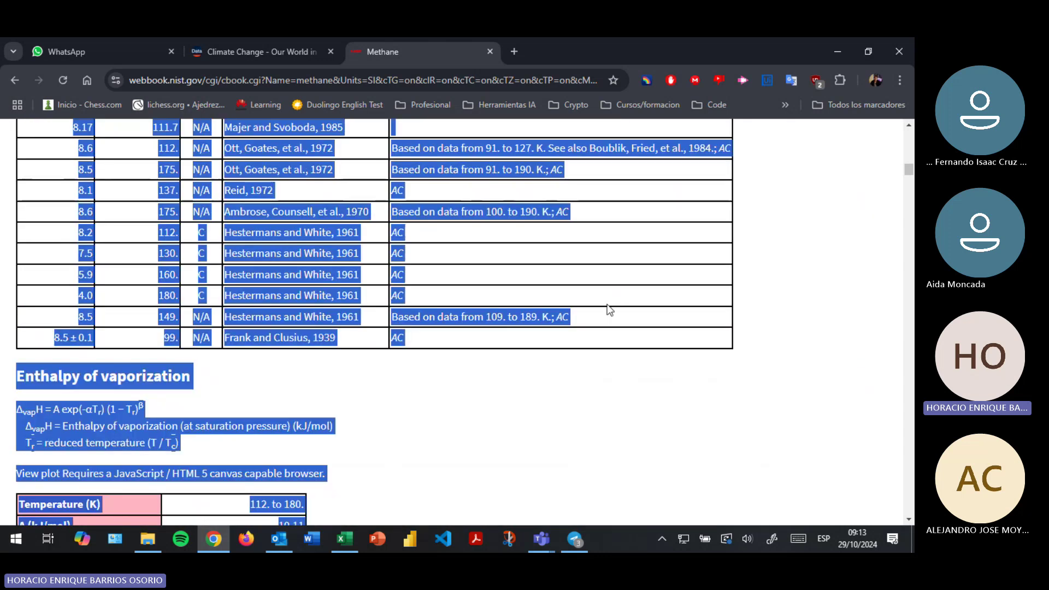
key(alt+Tab)
key(alt+Tab)
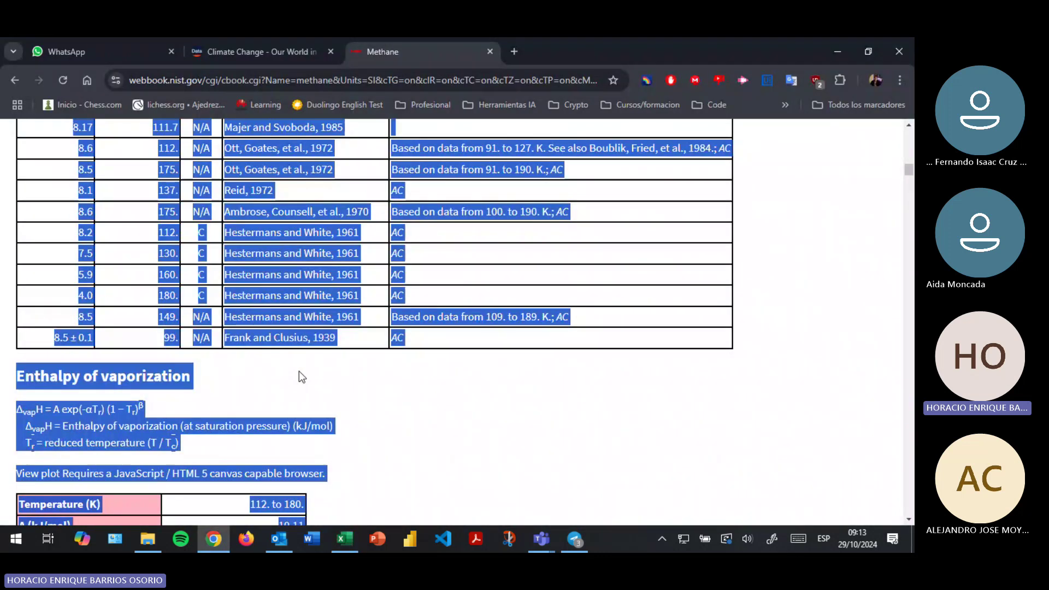
click(389, 393)
scroll(389, 393, down, 8)
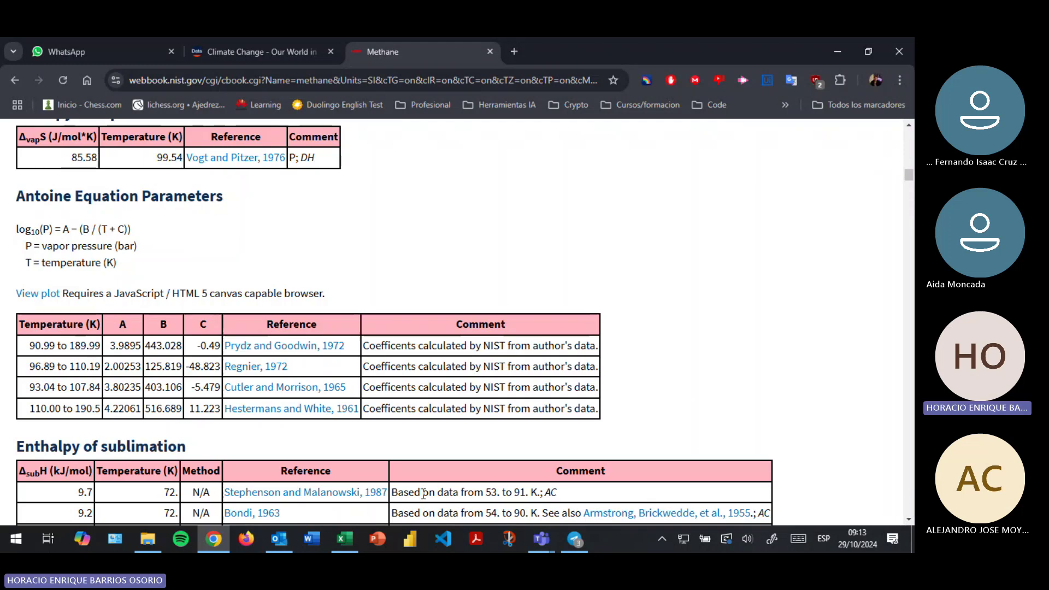
Step: Copy the methane page's URL and connect to it in Excel as a basic web data source
click(405, 80)
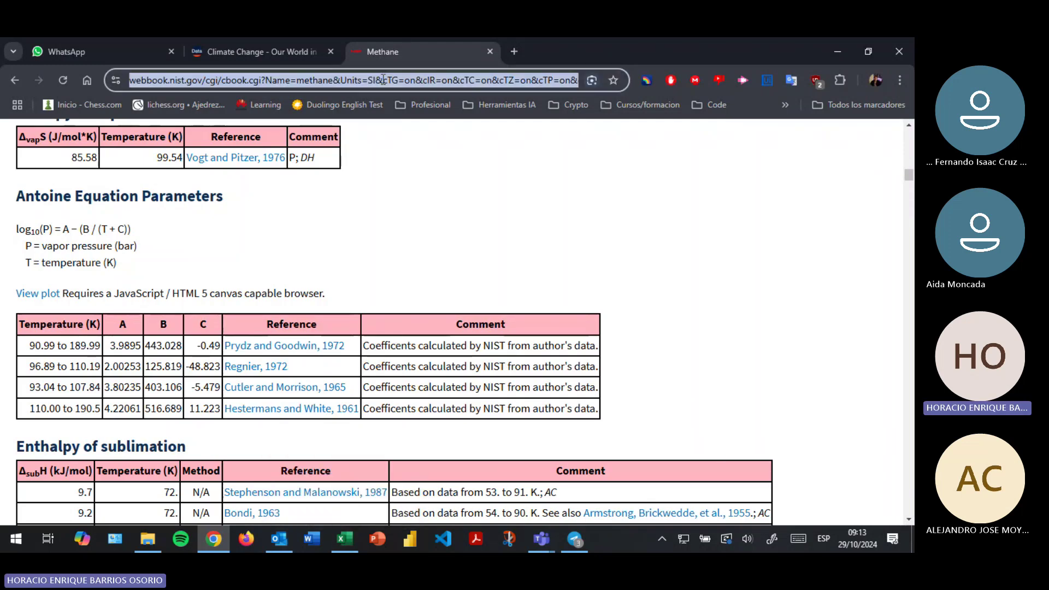
scroll(400, 235, down, 2)
scroll(399, 222, down, 10)
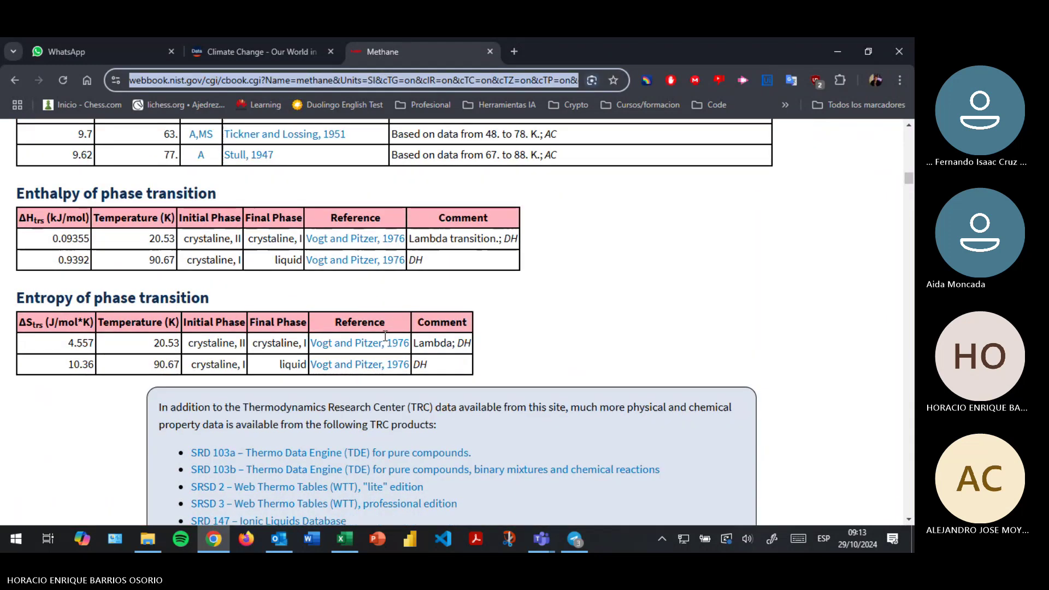
click(344, 539)
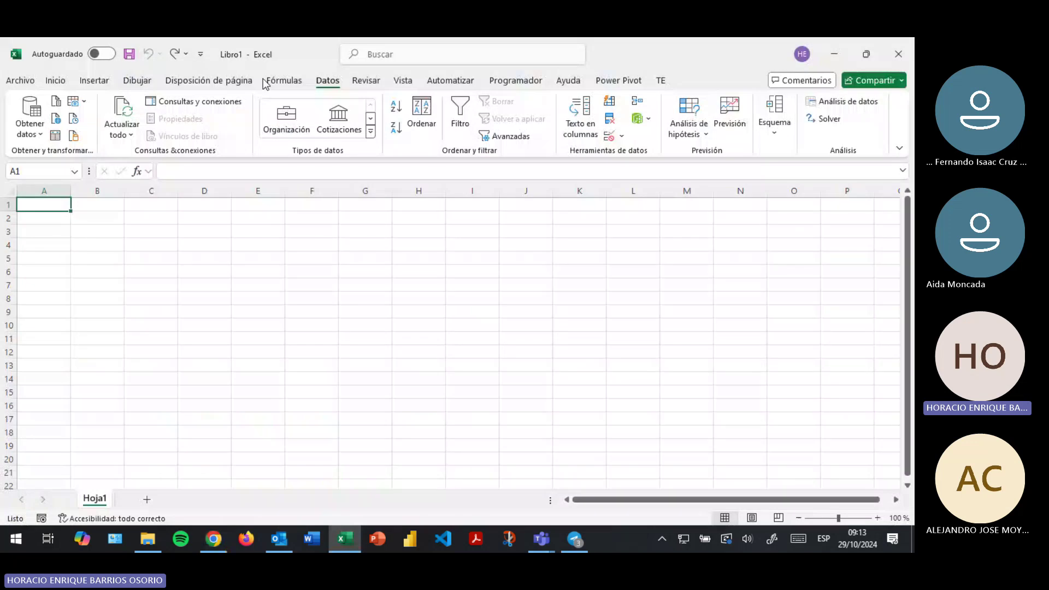
click(46, 134)
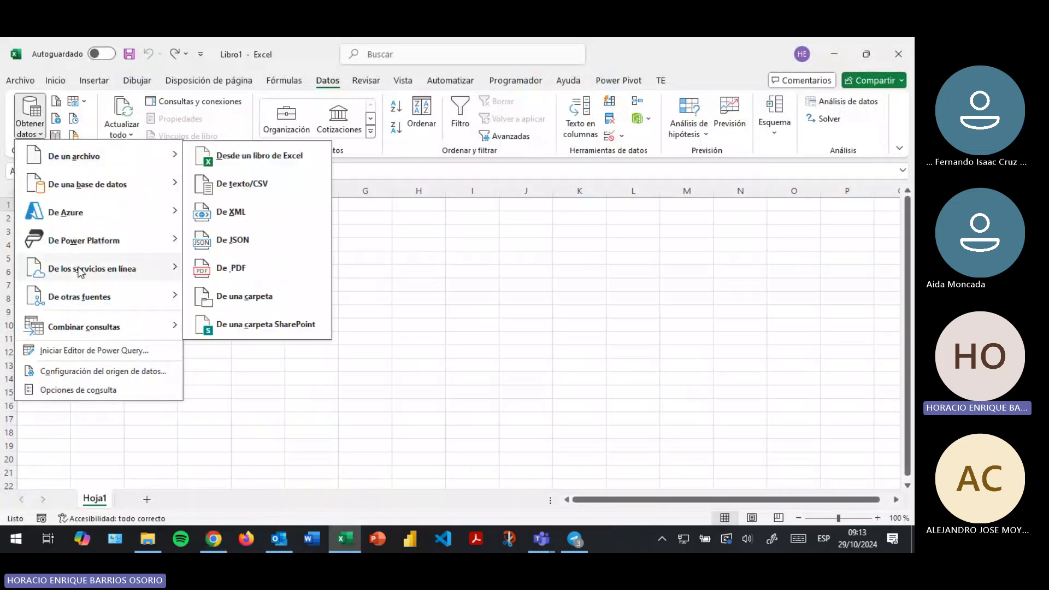
mouse_move(103, 297)
click(268, 263)
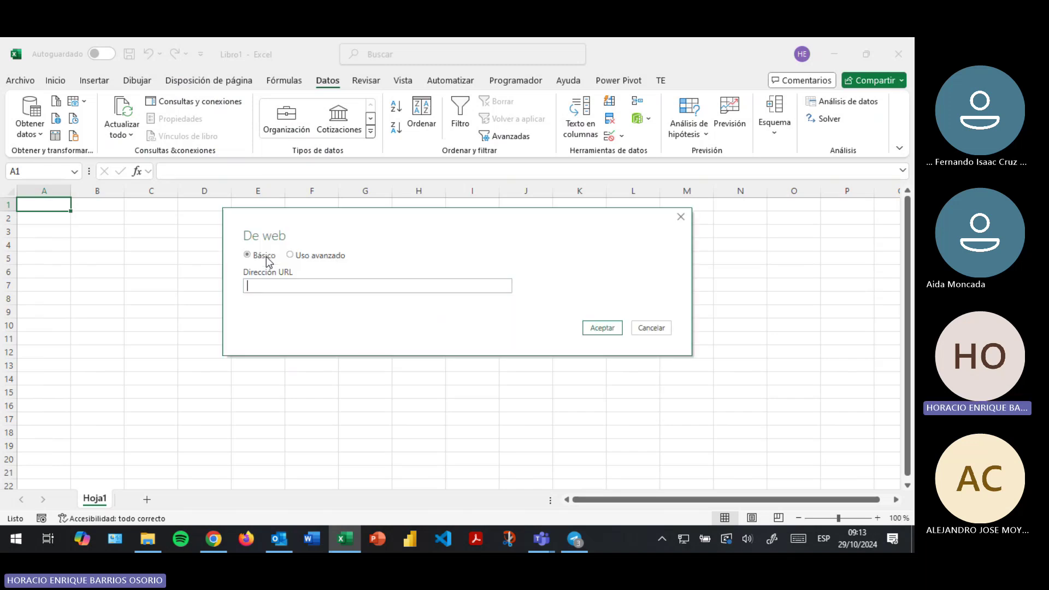
key(ctrl+v)
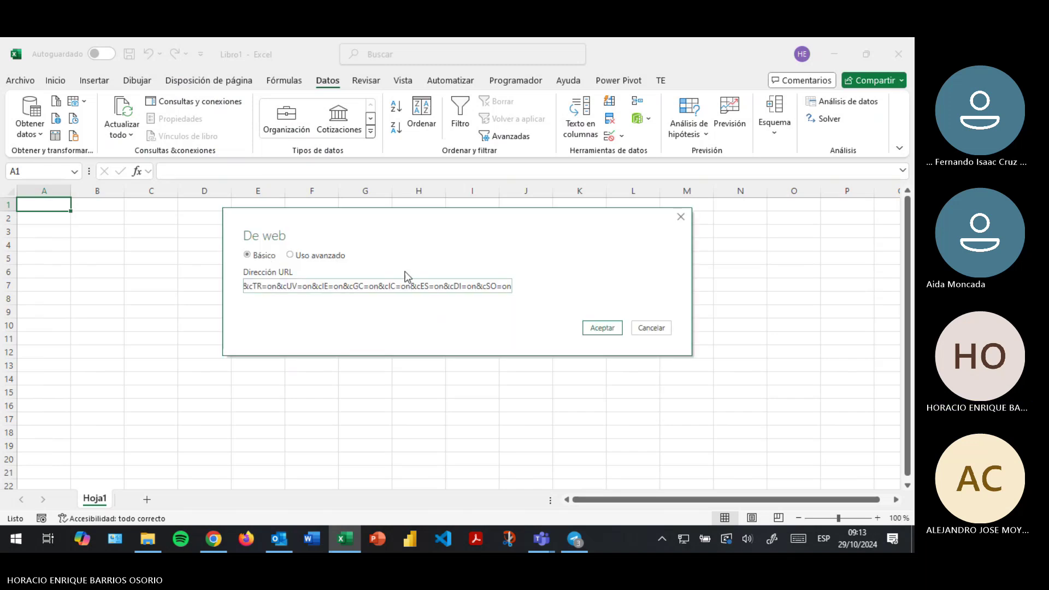
click(603, 329)
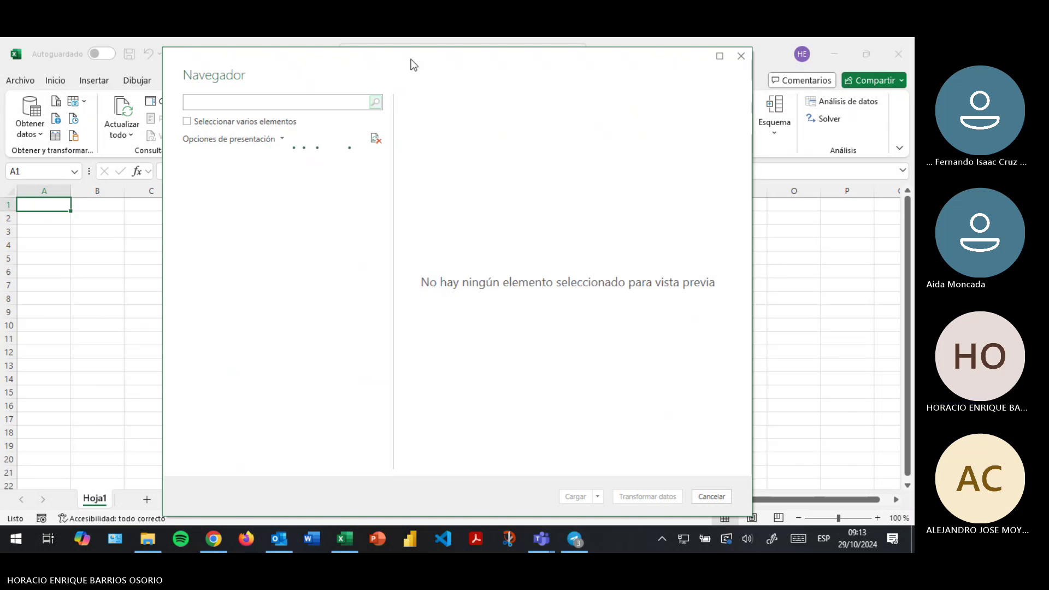
Step: Preview the HTML tables found on the methane page, including Enthalpy of vaporization, Gas Phase Heat Capacity (Shomate Equation) and Datos de fase gaseosa
drag(412, 64, 306, 63)
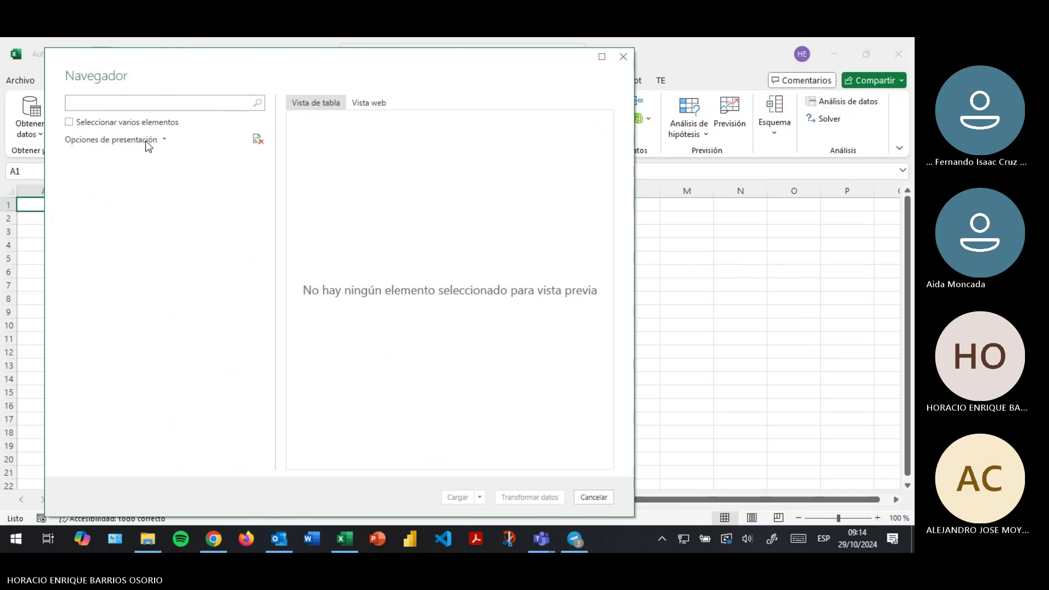
click(110, 142)
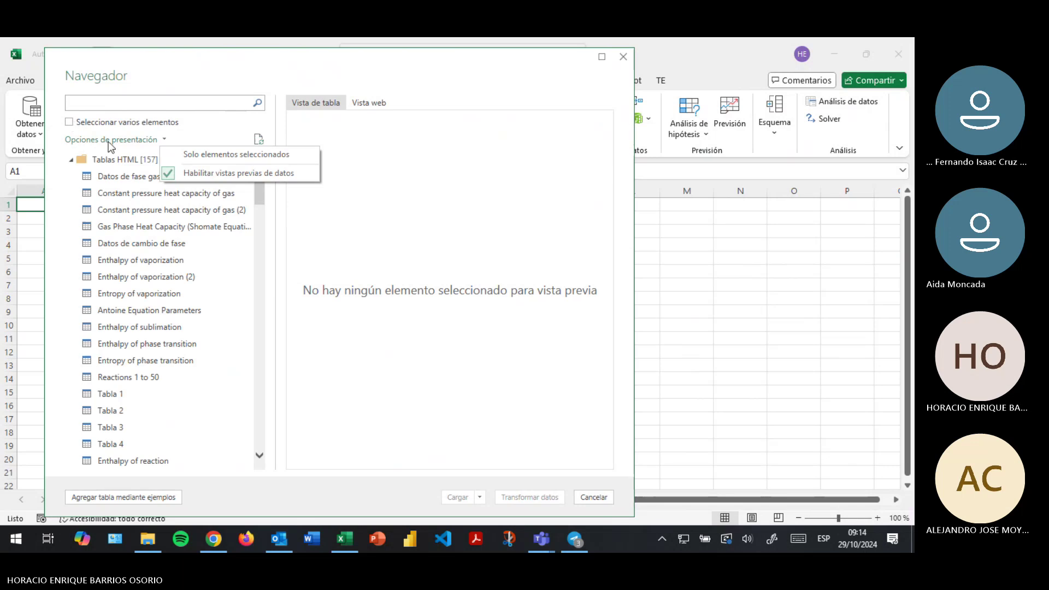
click(224, 261)
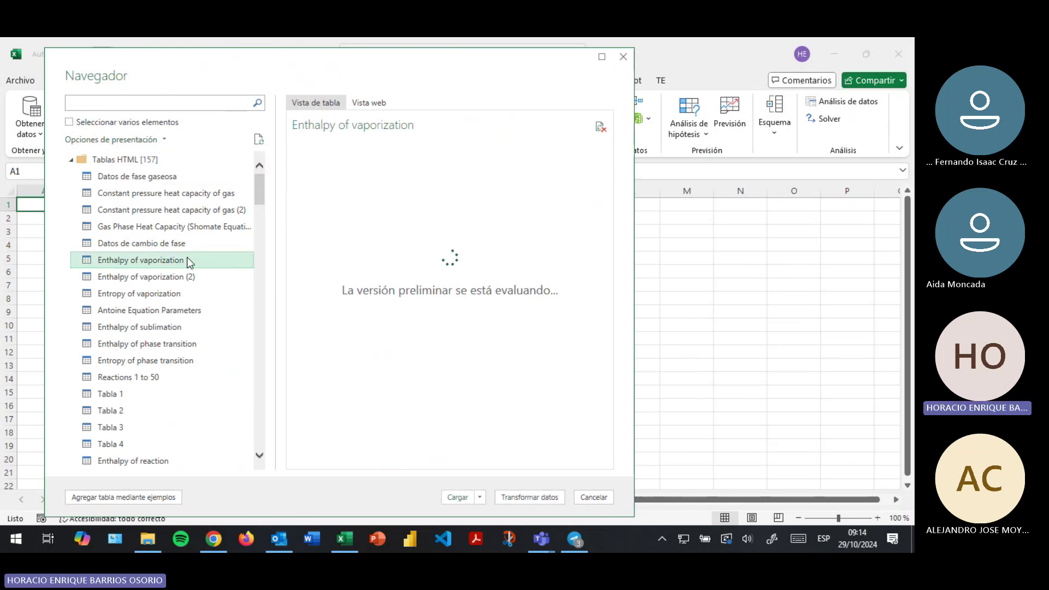
click(183, 230)
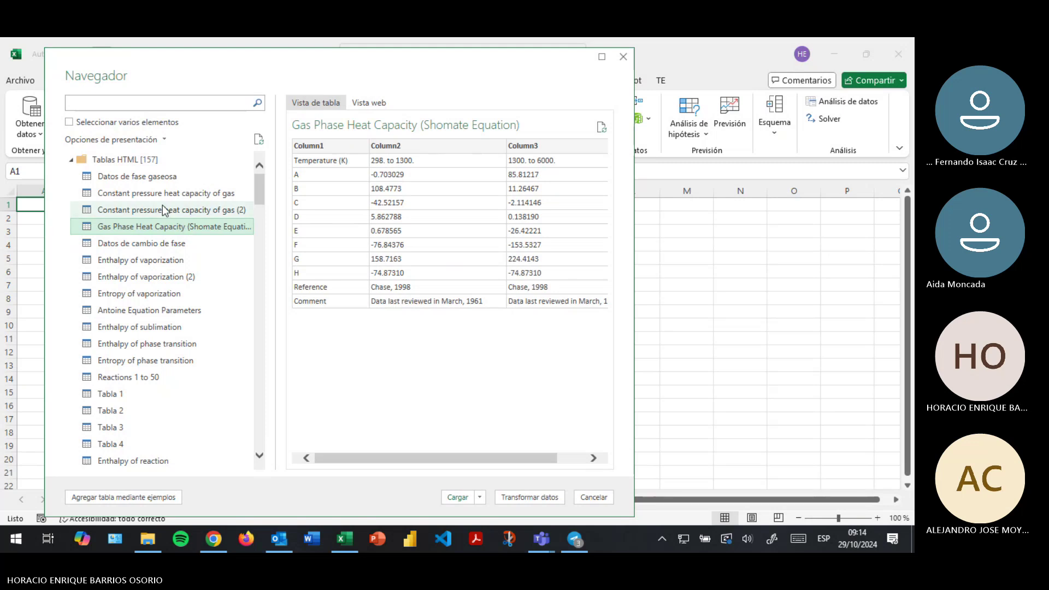
click(104, 209)
click(103, 194)
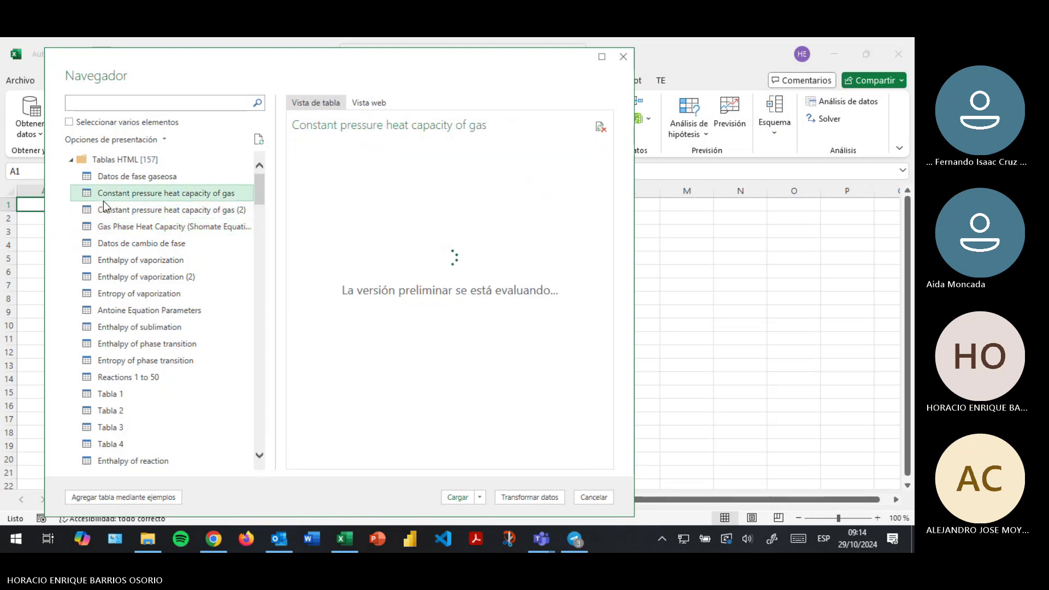
click(104, 226)
click(107, 176)
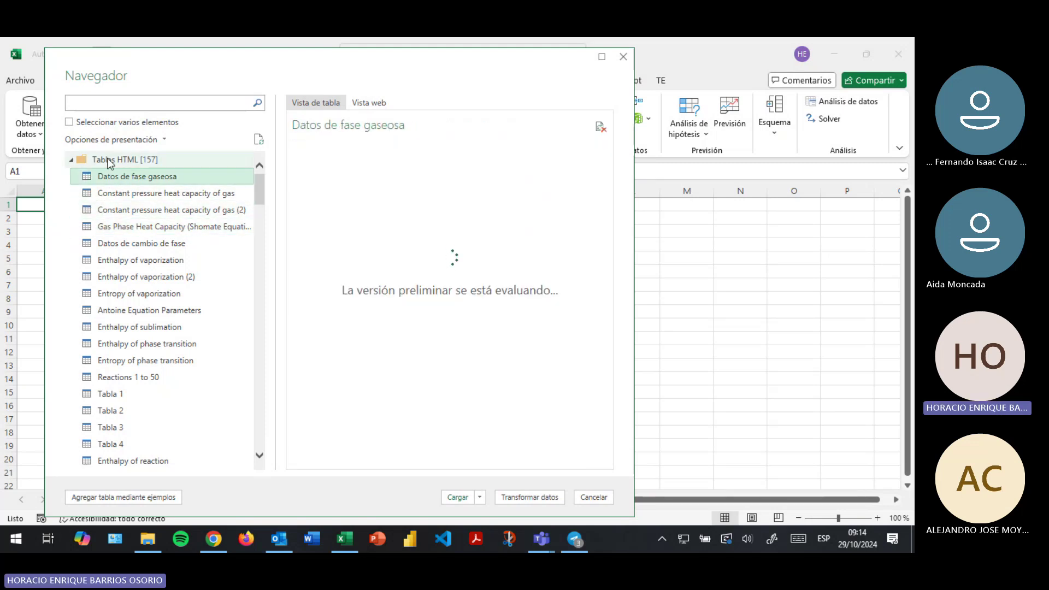
Step: Select the Datos de fase gaseosa, Gas Phase Heat Capacity (Shomate Equation), Datos de cambio de fase and Antoine Equation Parameters tables and open them for transformation
click(69, 122)
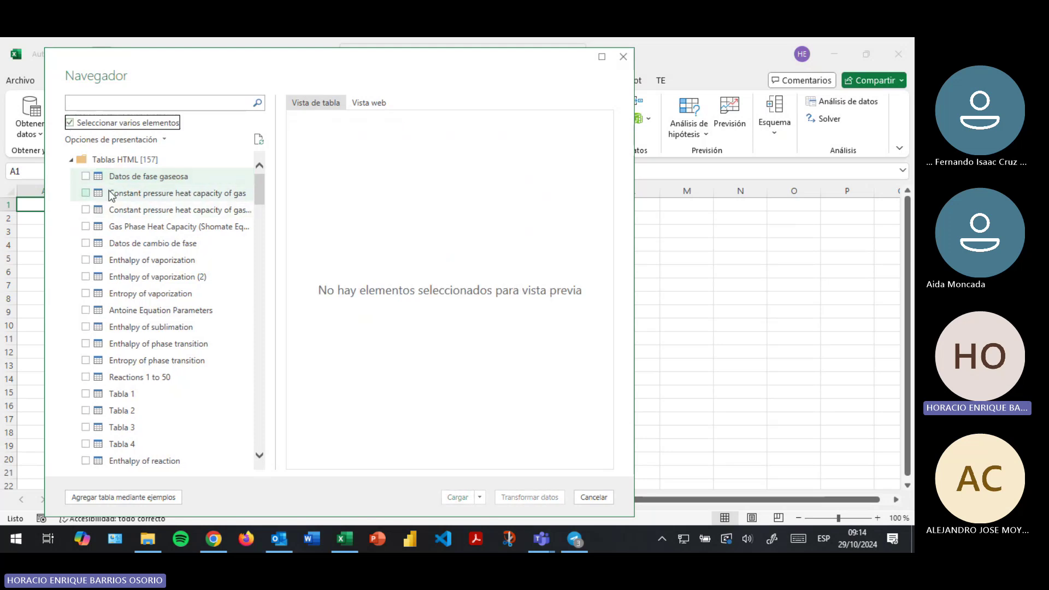
click(85, 176)
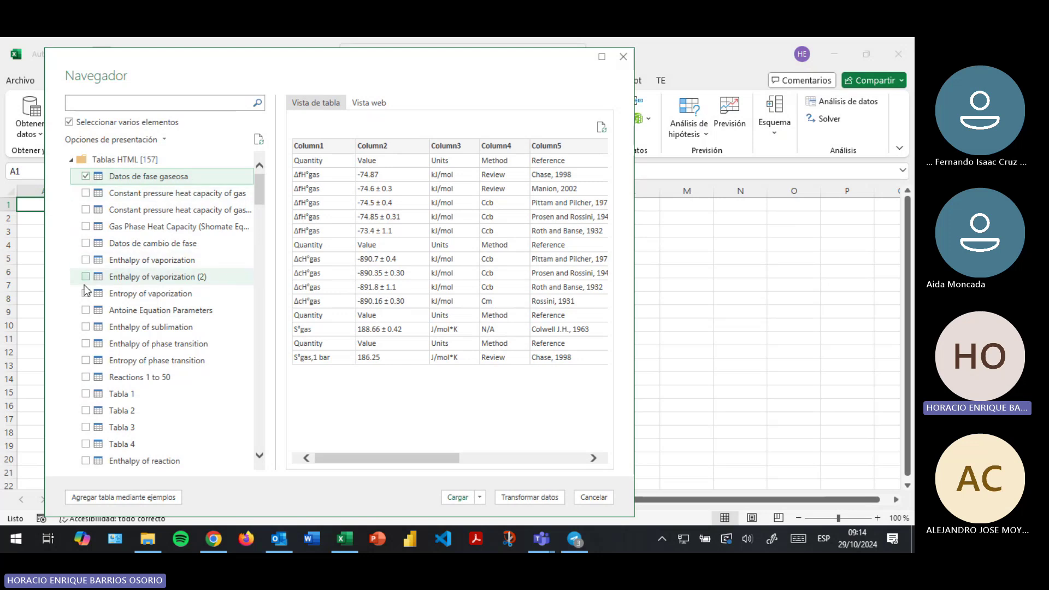
click(86, 226)
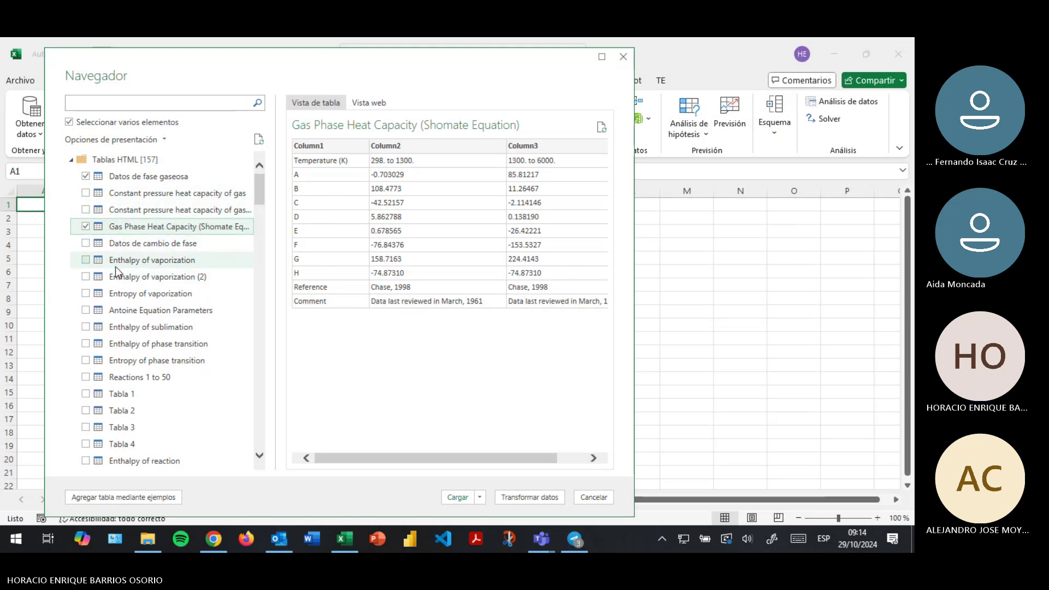
click(83, 194)
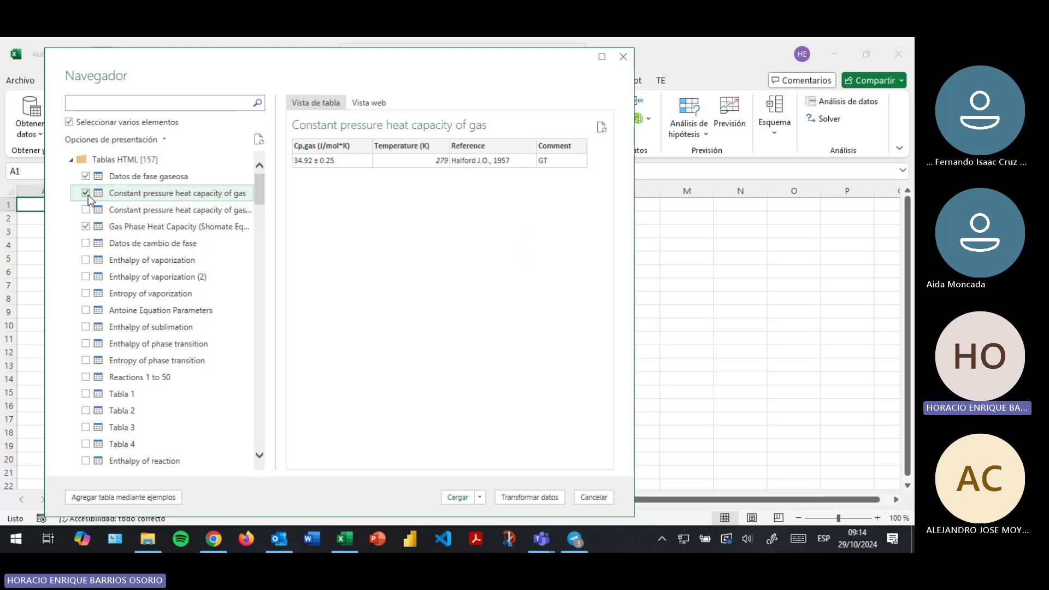
click(86, 194)
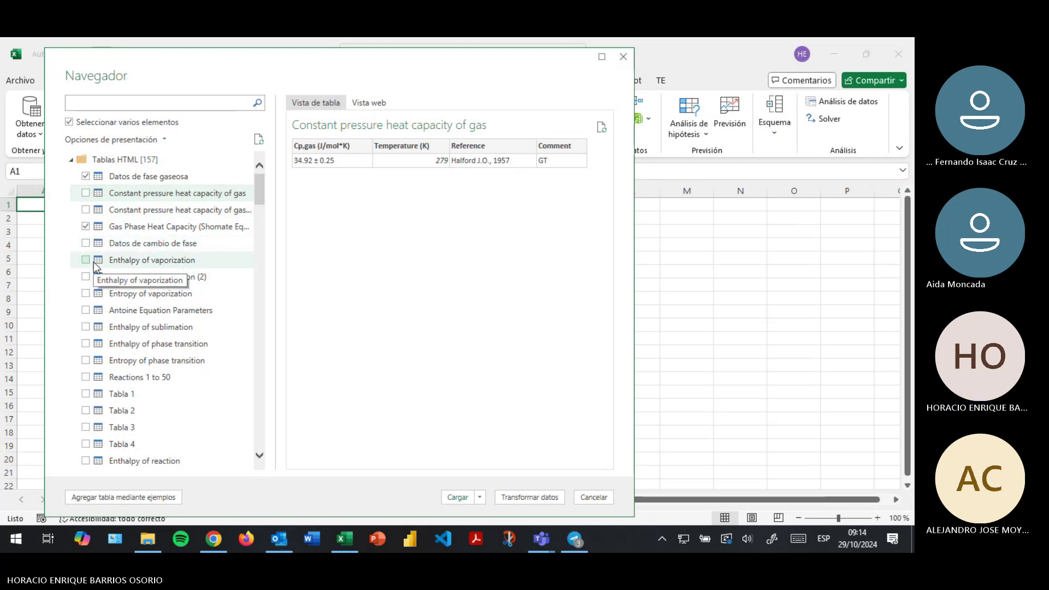
click(85, 244)
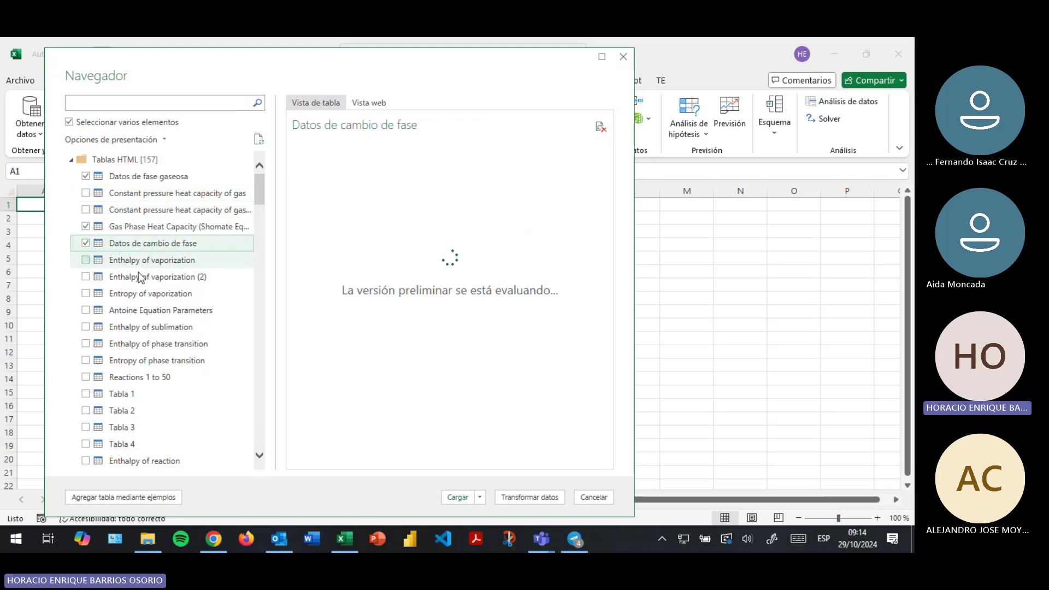
click(86, 310)
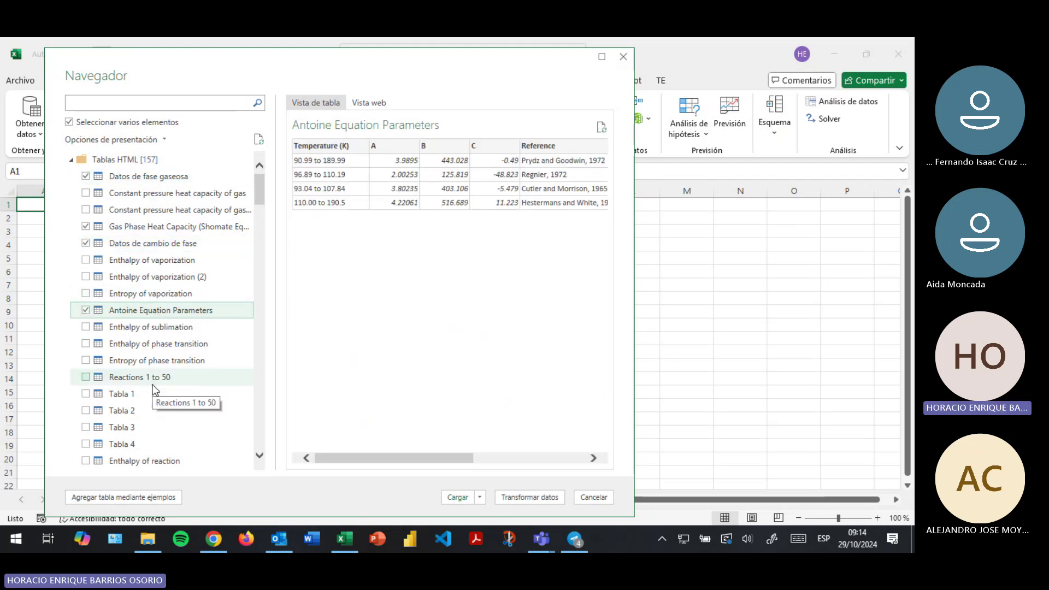
click(518, 496)
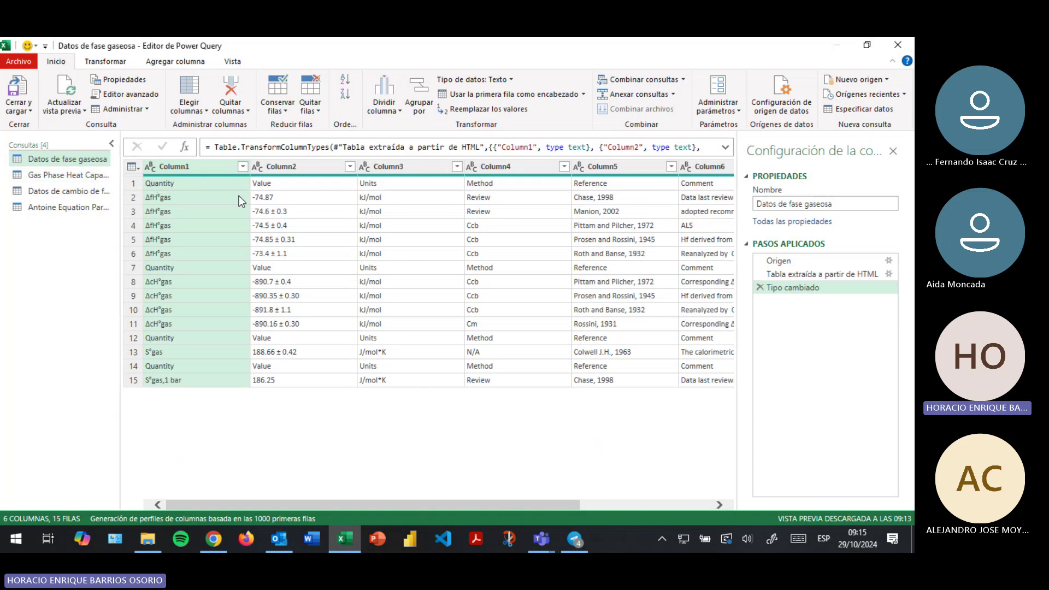
Step: Examine the first row of the Datos de fase gaseosa query, from Quantity to Comment, against the generic column names
click(231, 180)
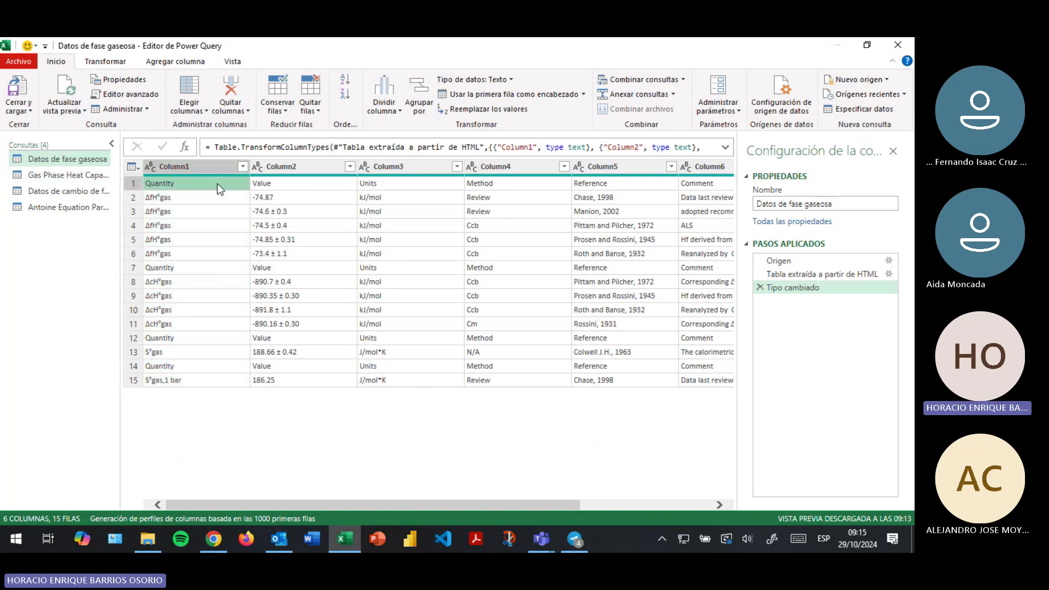
click(306, 183)
click(402, 184)
click(499, 183)
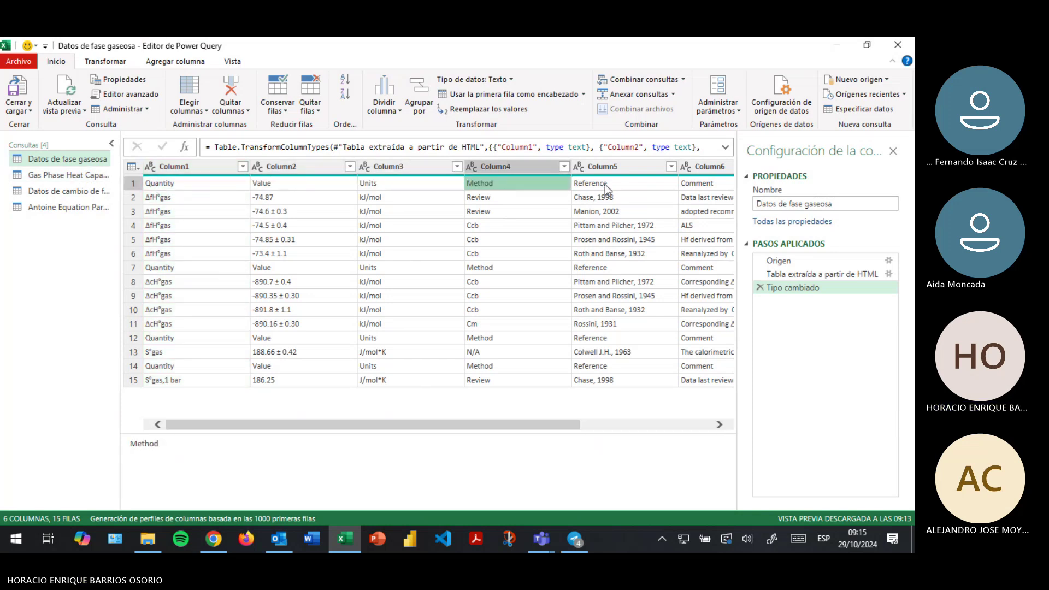
click(605, 185)
click(203, 180)
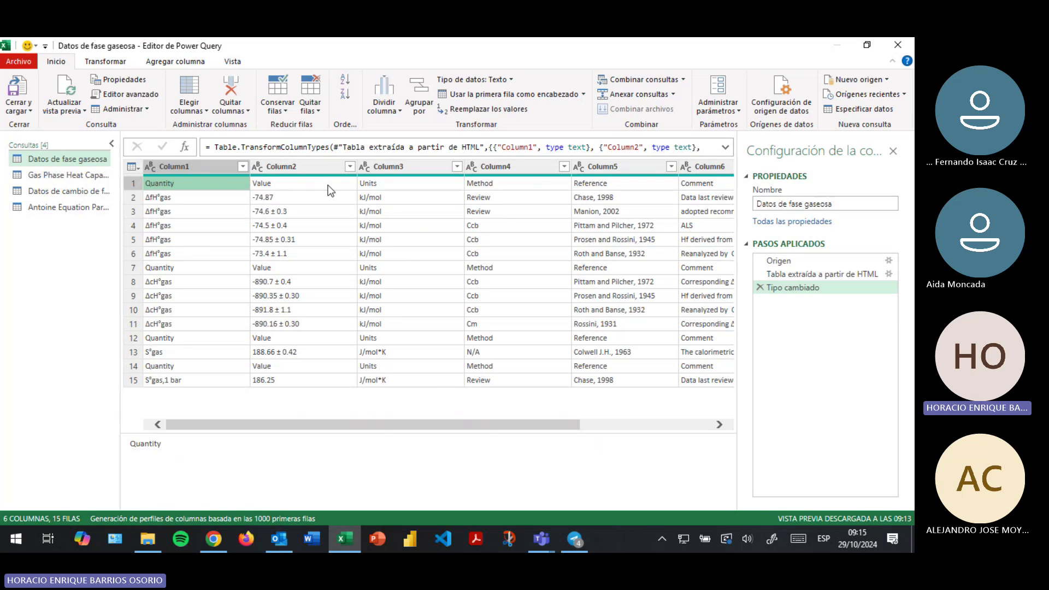
click(58, 159)
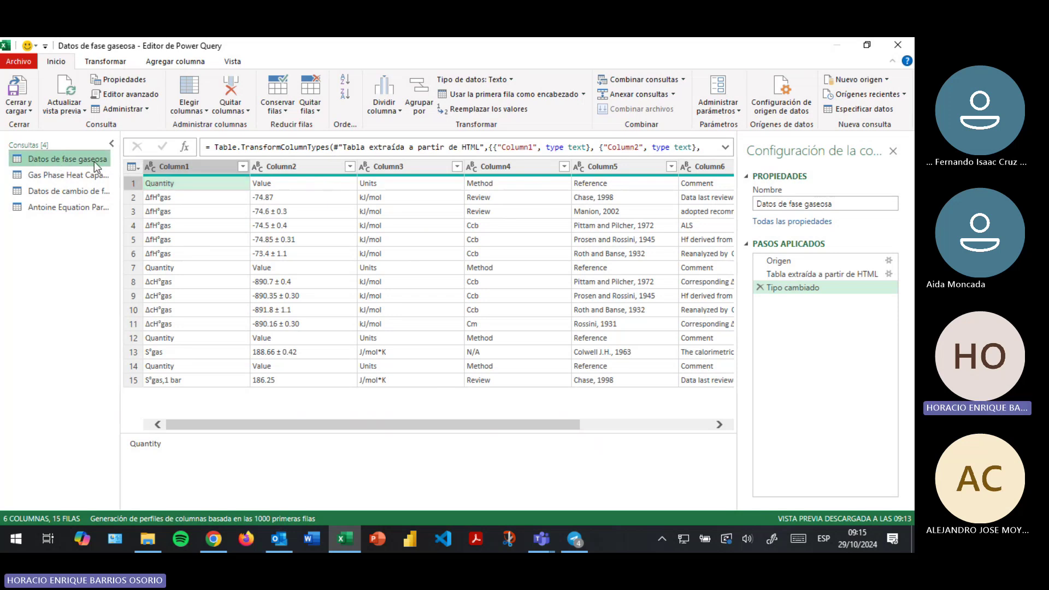
click(178, 178)
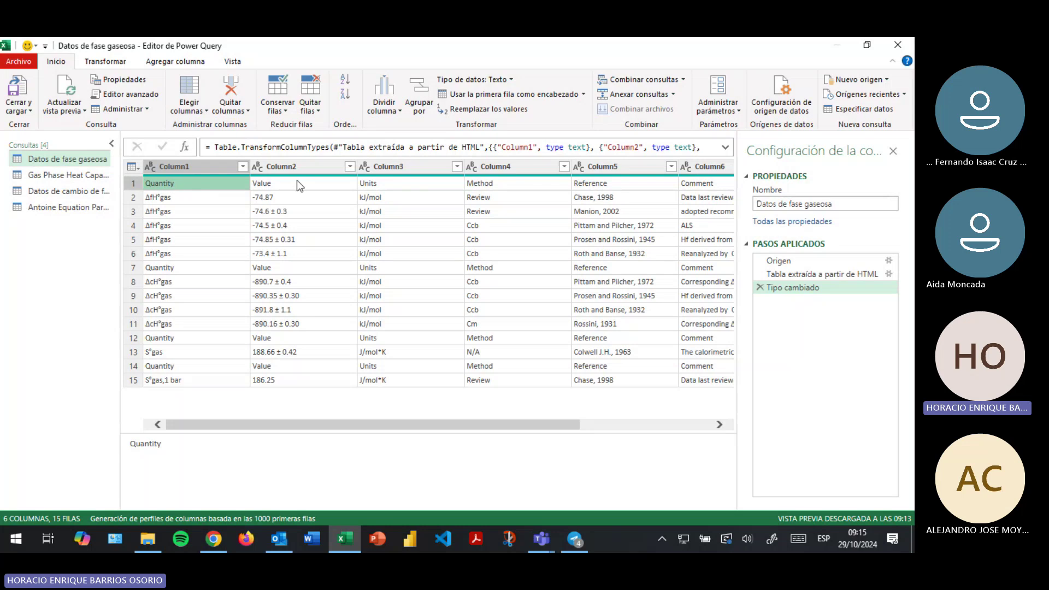
click(335, 182)
click(429, 183)
click(508, 186)
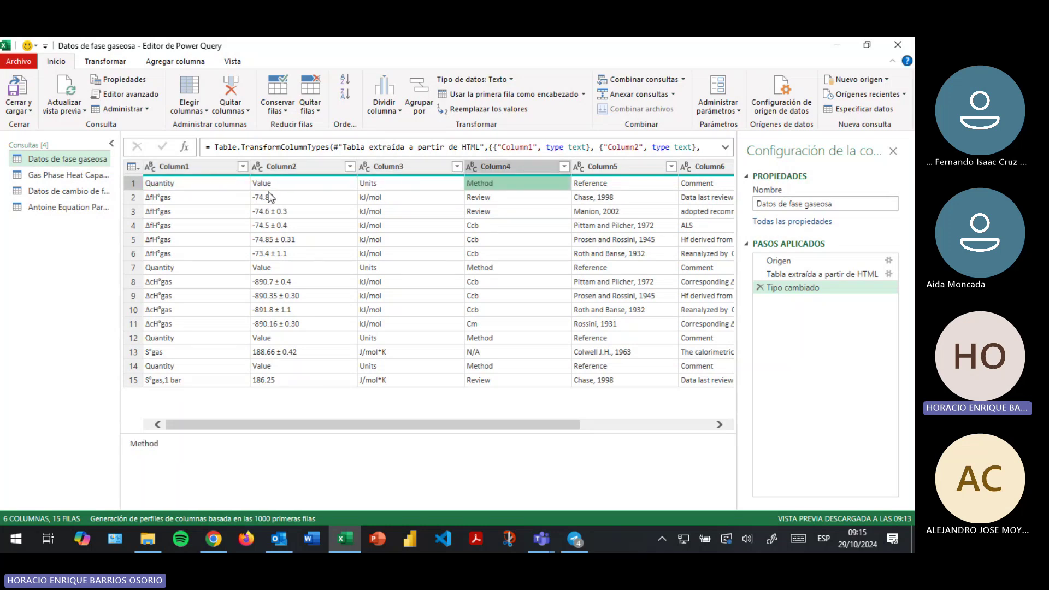
click(206, 186)
click(295, 186)
click(382, 185)
click(489, 186)
click(590, 185)
click(700, 188)
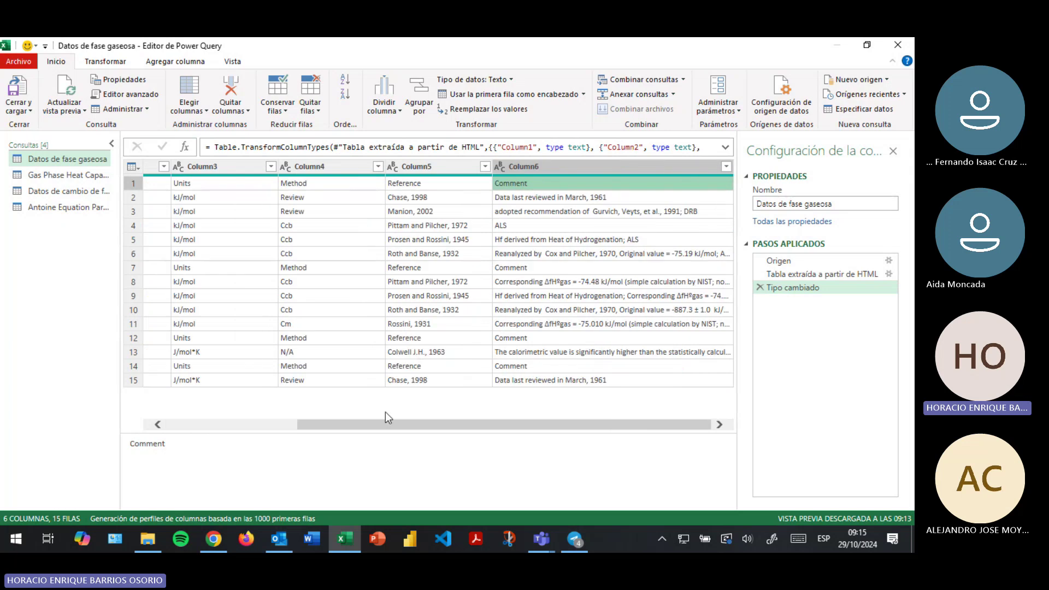
drag(377, 421, 199, 424)
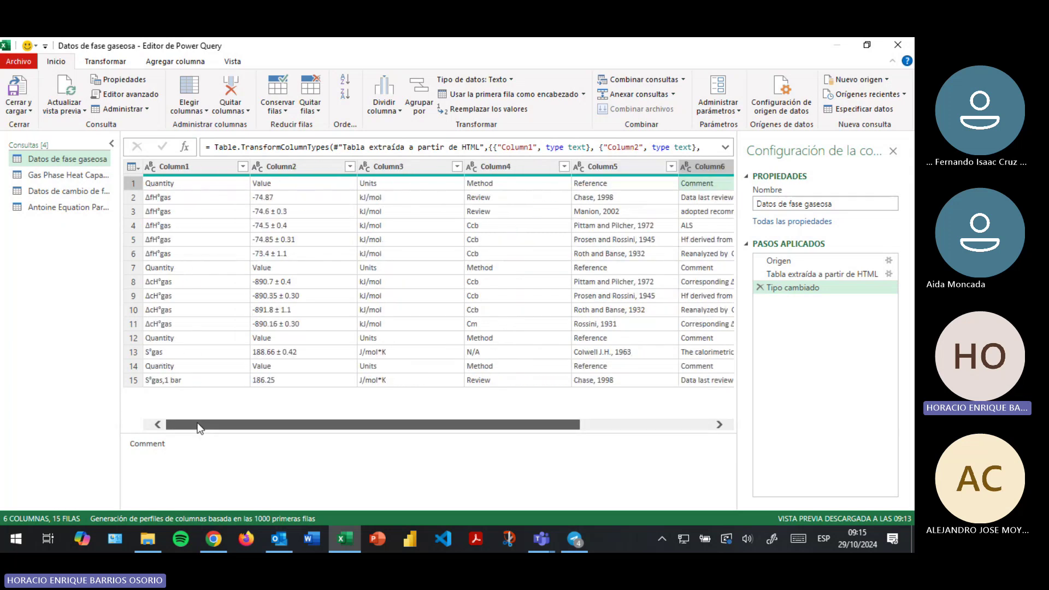
click(174, 167)
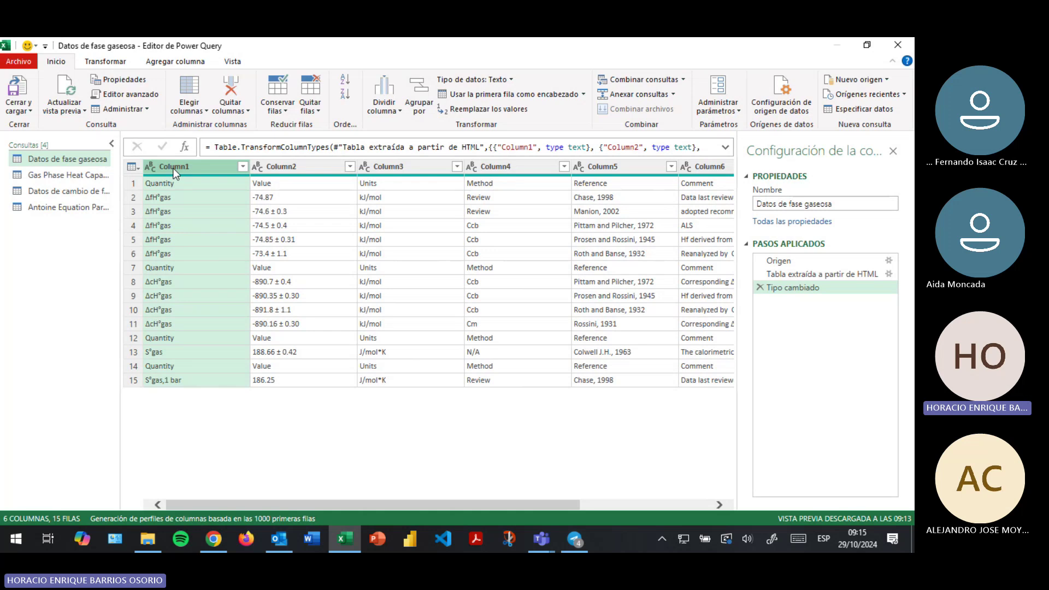
click(270, 166)
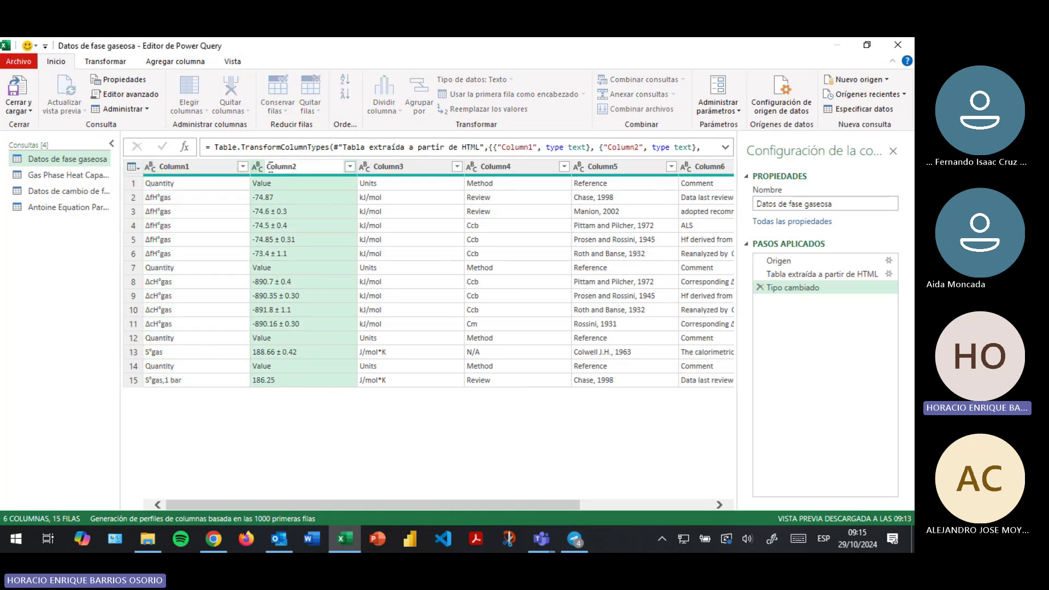
click(397, 167)
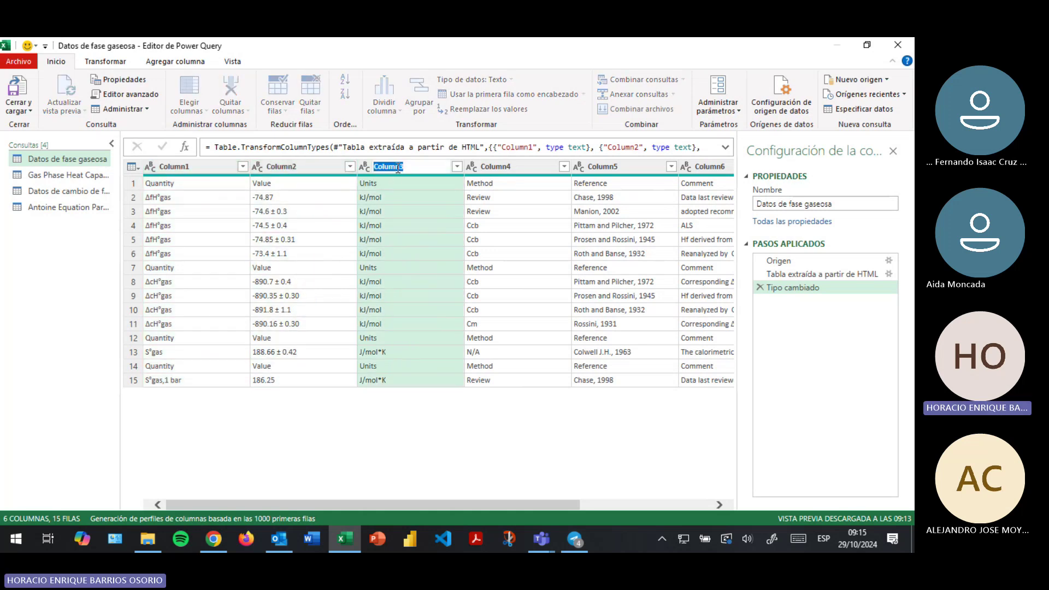
double_click(169, 167)
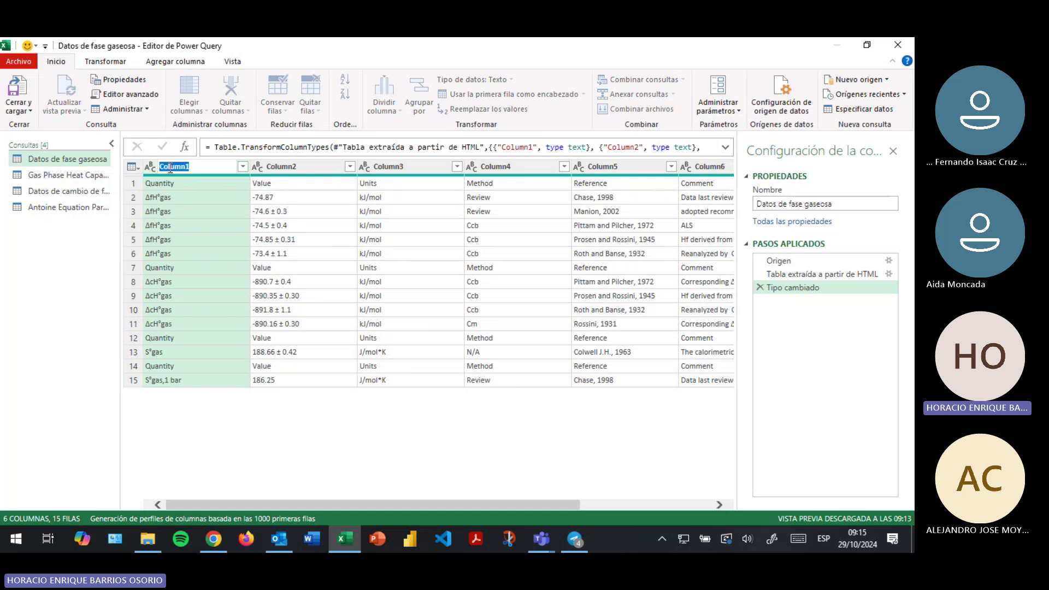
key(Escape)
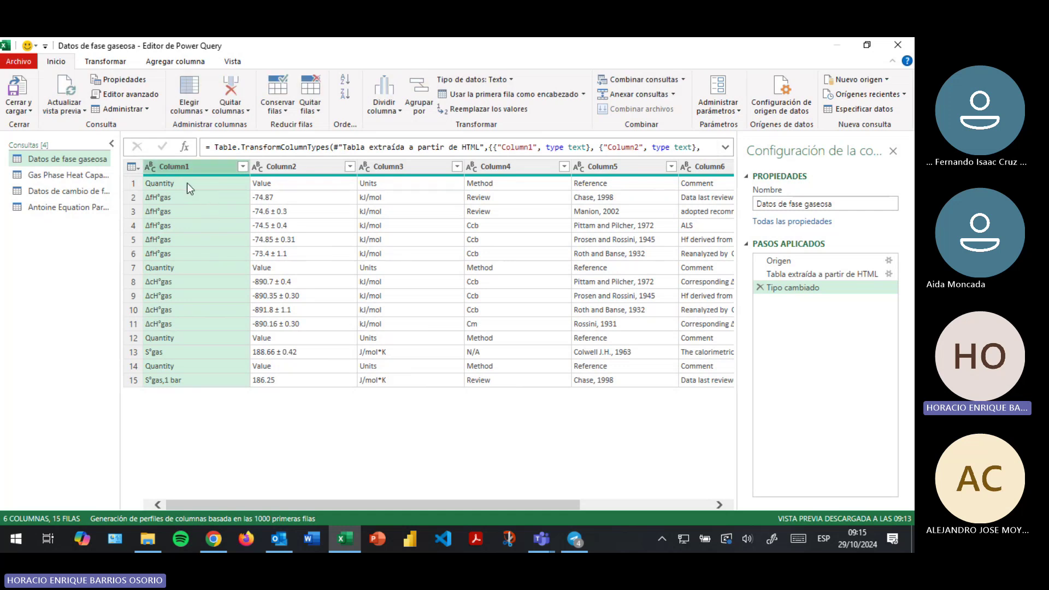
Step: Promote the first row of the Datos de fase gaseosa query, from Quantity to Comment, to column headers
click(187, 183)
click(305, 182)
click(421, 181)
click(505, 181)
click(597, 175)
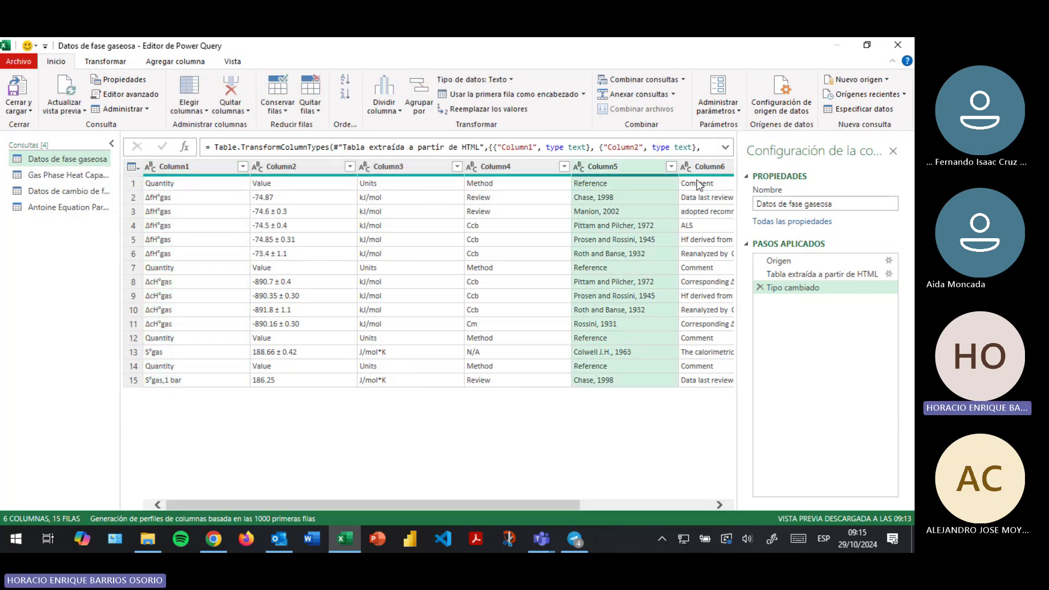
click(697, 184)
drag(389, 430, 229, 433)
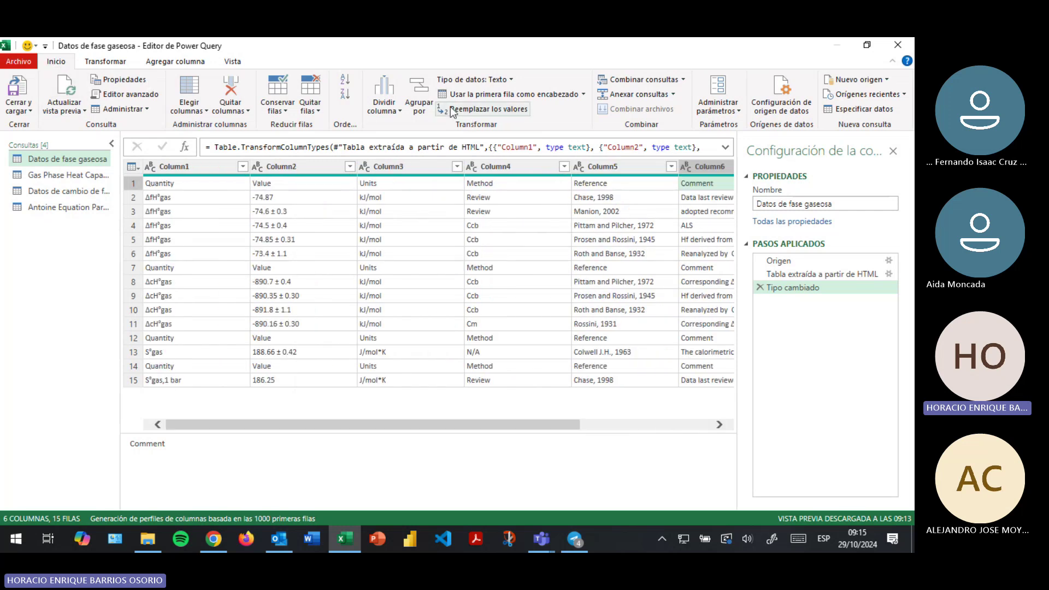
click(508, 95)
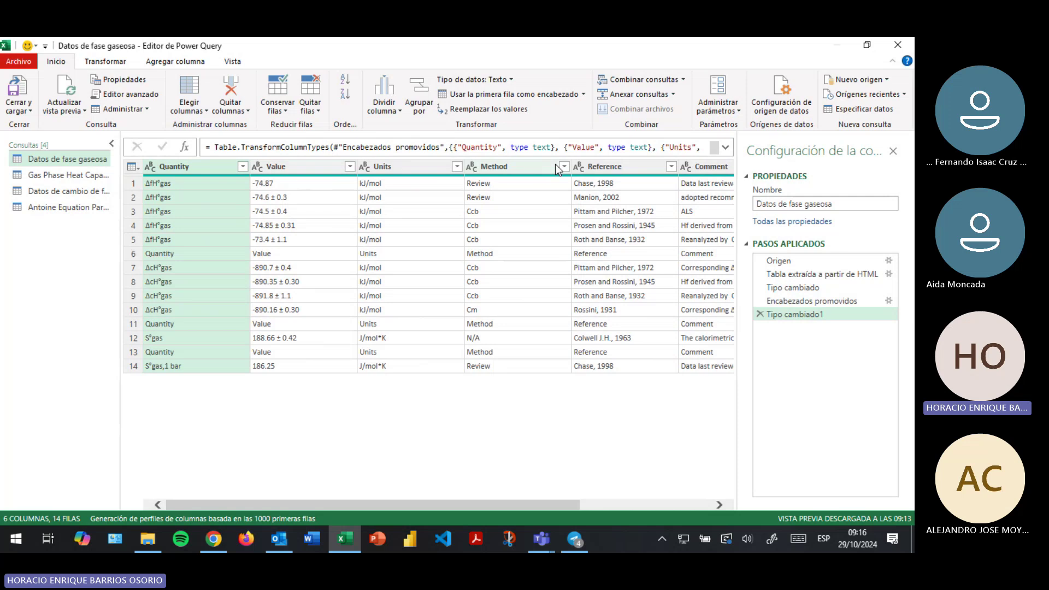
Step: Use the first row as headers in the Gas Phase Heat Capacity (Shomate Equation) and Datos de cambio de fase queries
click(89, 176)
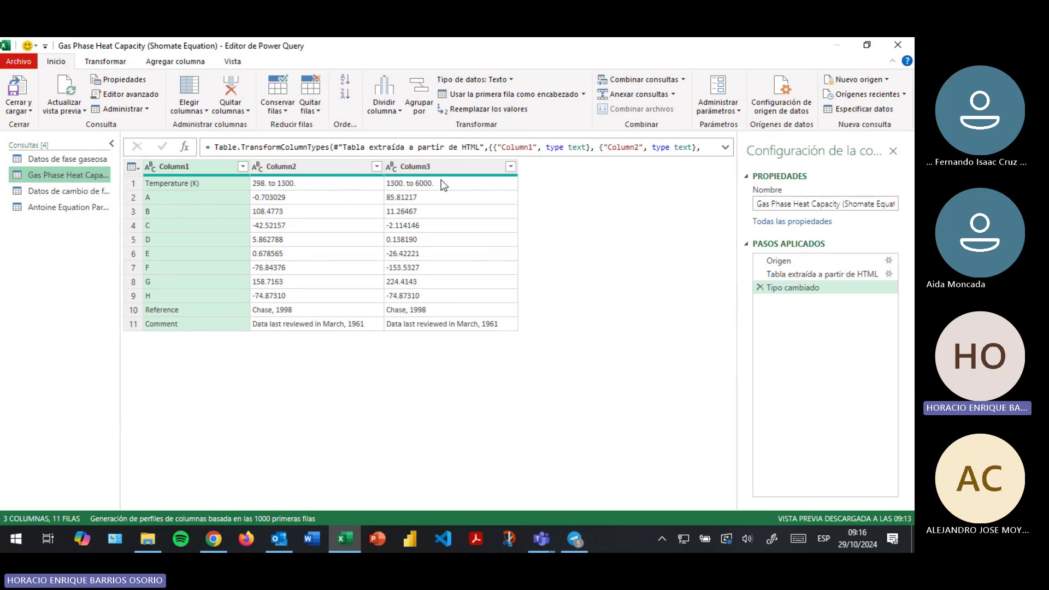
click(195, 183)
click(303, 185)
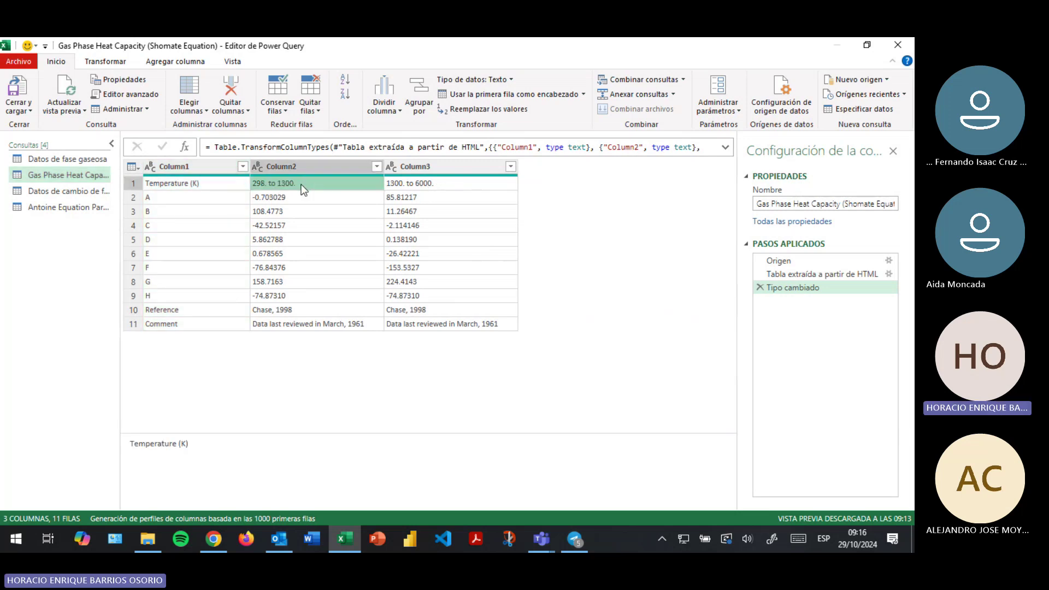
click(402, 183)
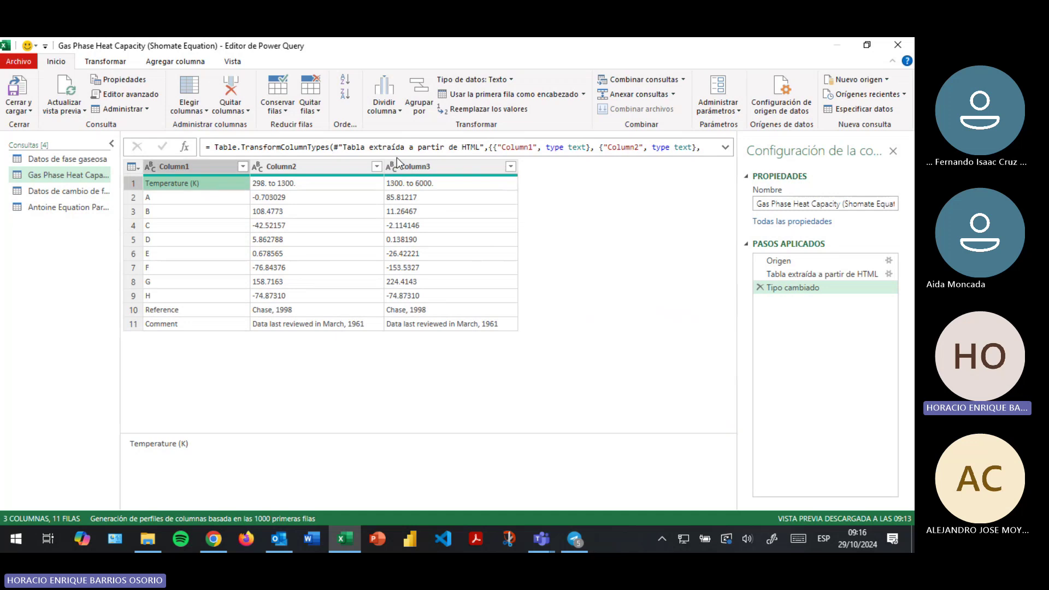
click(508, 95)
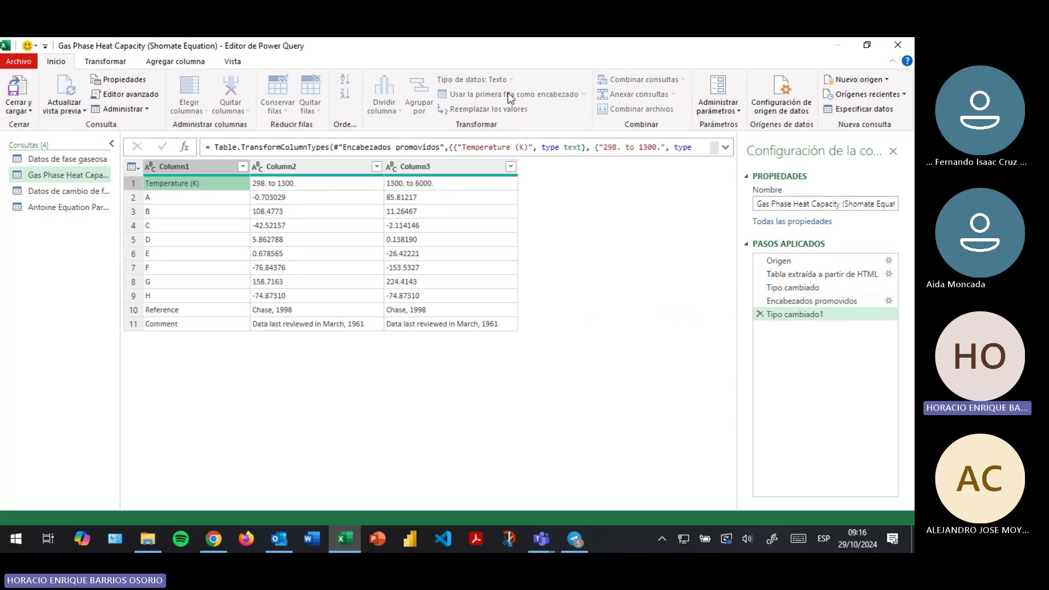
click(54, 191)
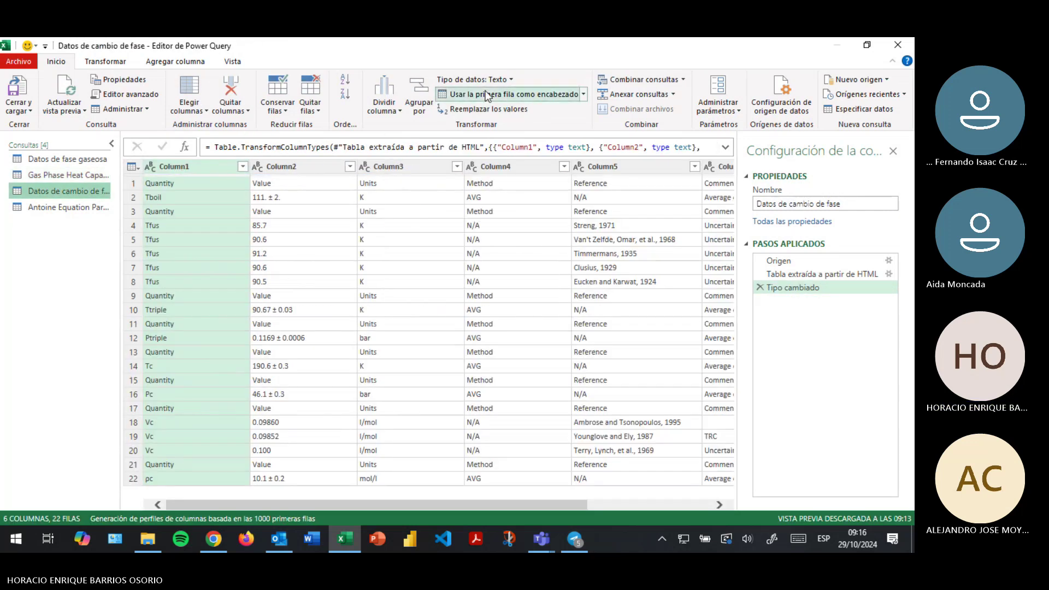
click(492, 94)
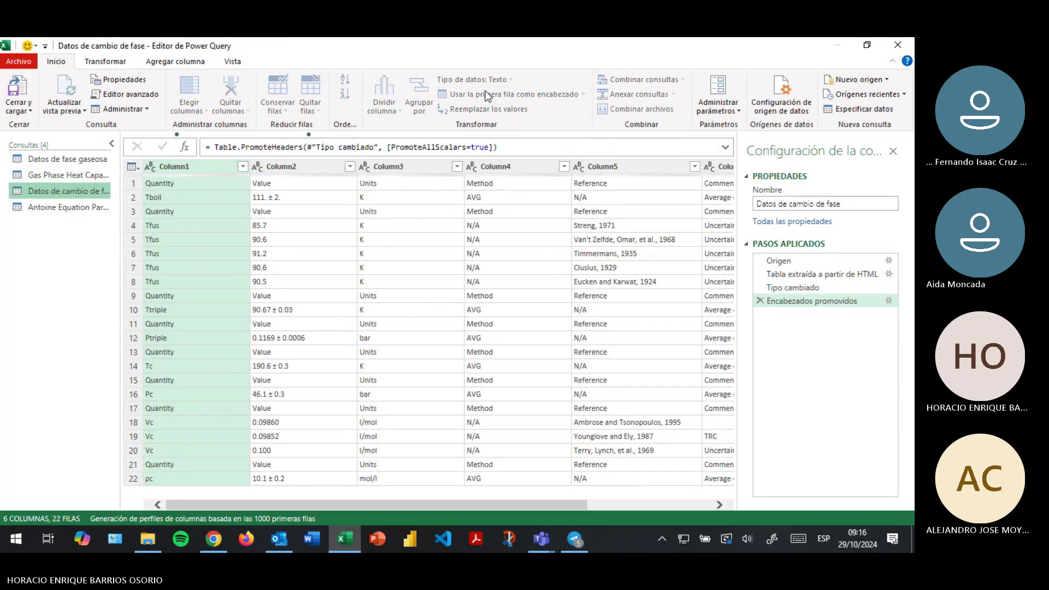
Step: Try promoting the first row to headers in the Antoine Equation Parameters query, and delete its Tipo cambiado1 applied step
click(54, 204)
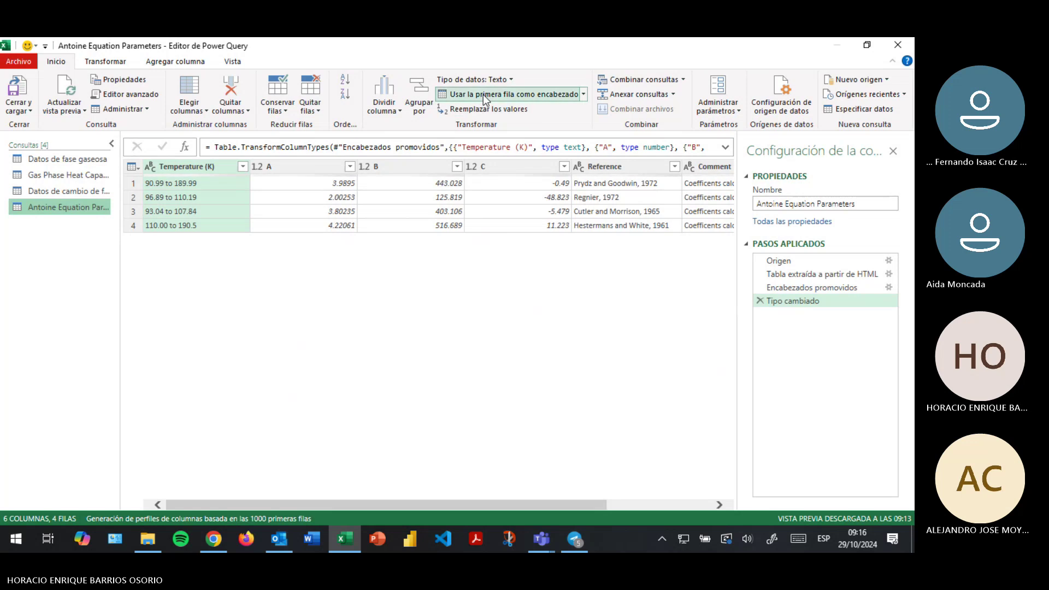
click(483, 94)
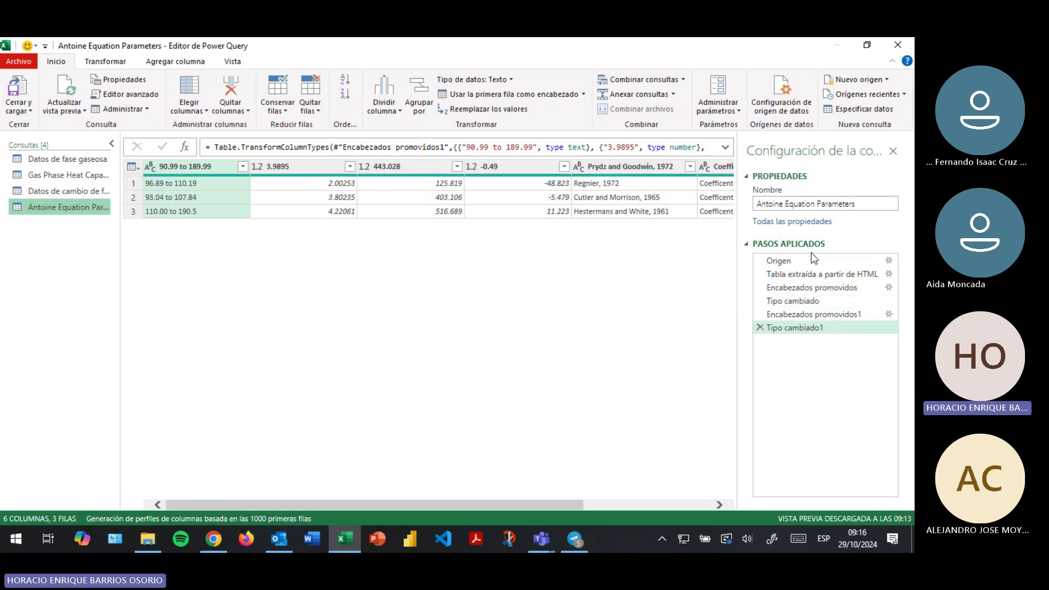
click(760, 328)
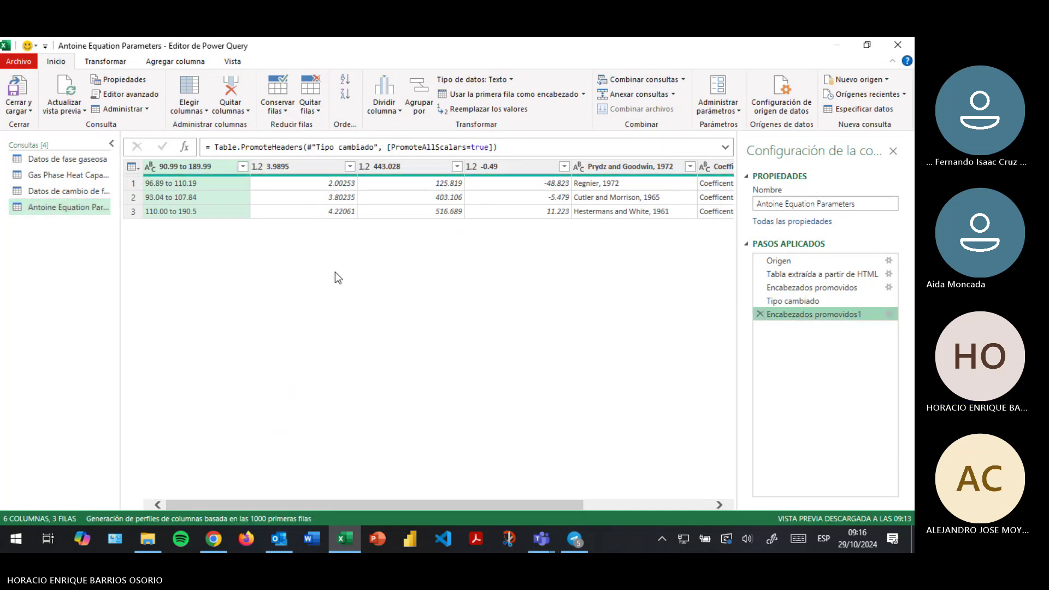
Step: Switch to the browser and return to the beginning of the NIST methane page
key(alt+Tab)
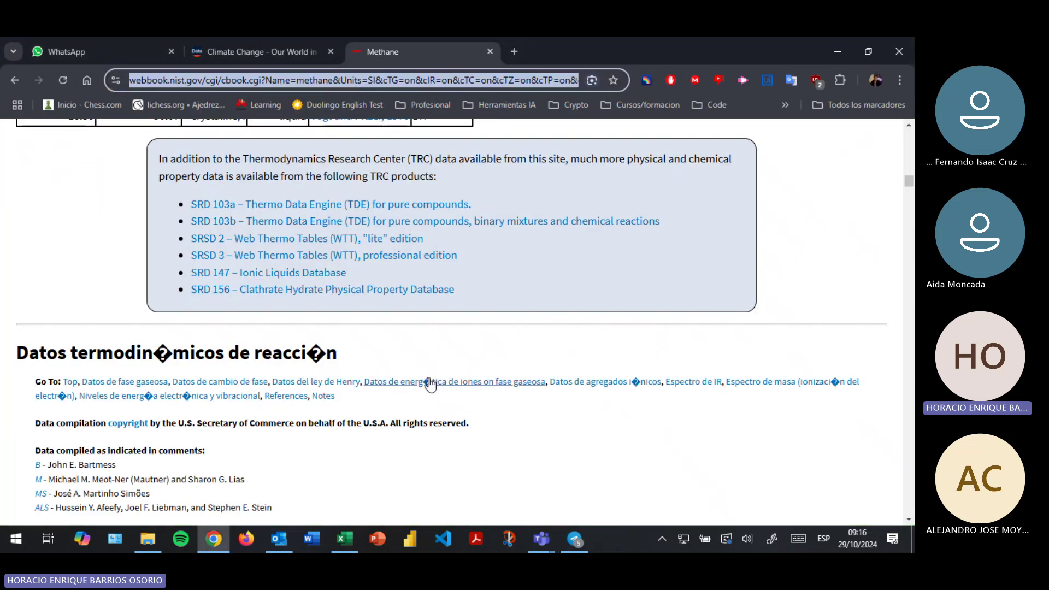
scroll(830, 222, up, 10)
drag(907, 172, 907, 124)
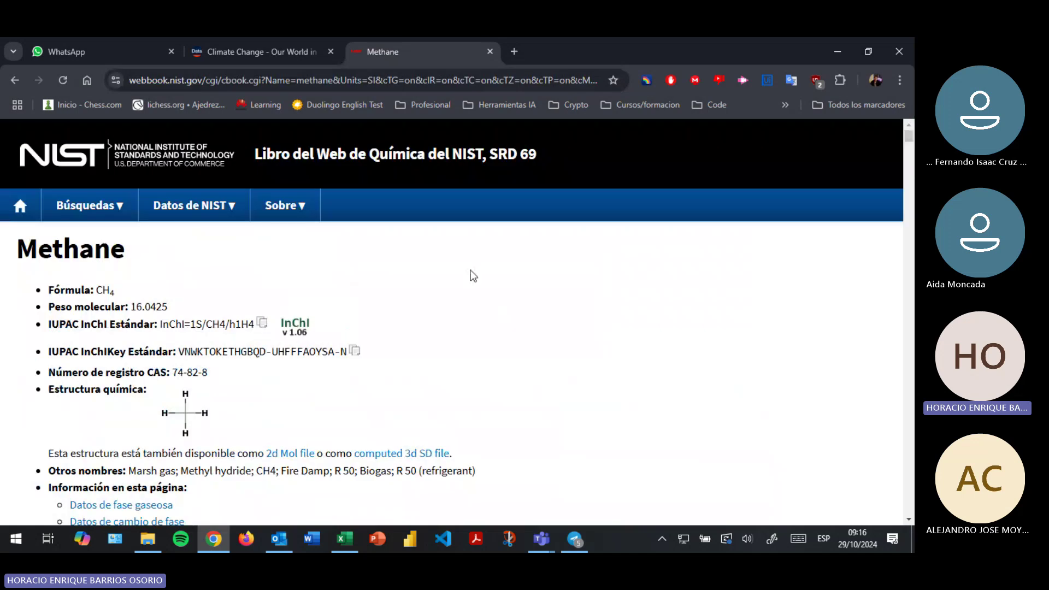
Step: Send the EXCEL BÁSICO Telegram group the NIST methane link with "intenten cargar al menos UNA TABLA de este sitio web en un archivo de Excel"
scroll(178, 287, down, 15)
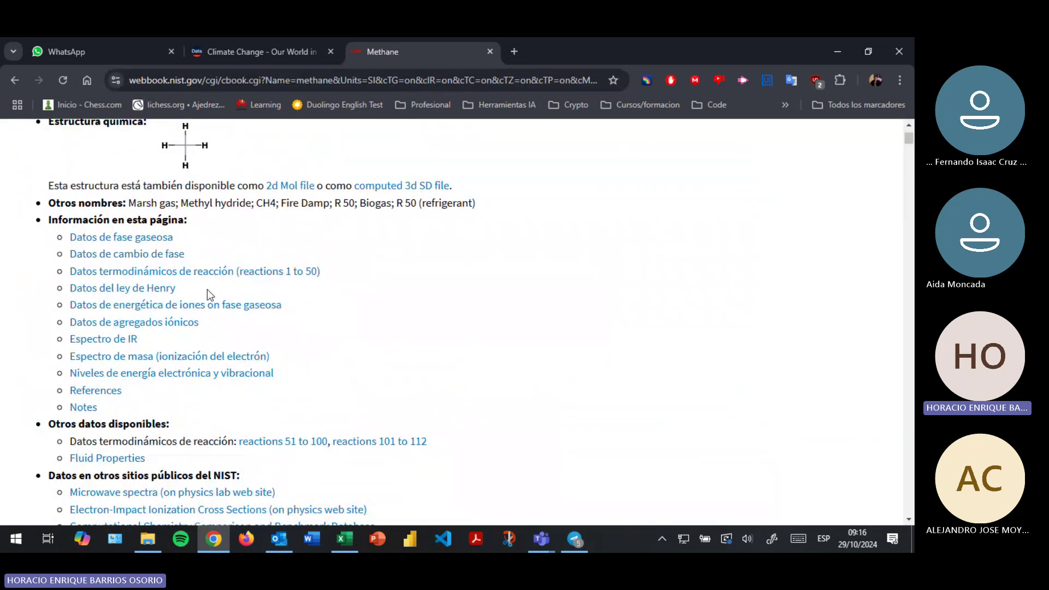
scroll(268, 343, down, 3)
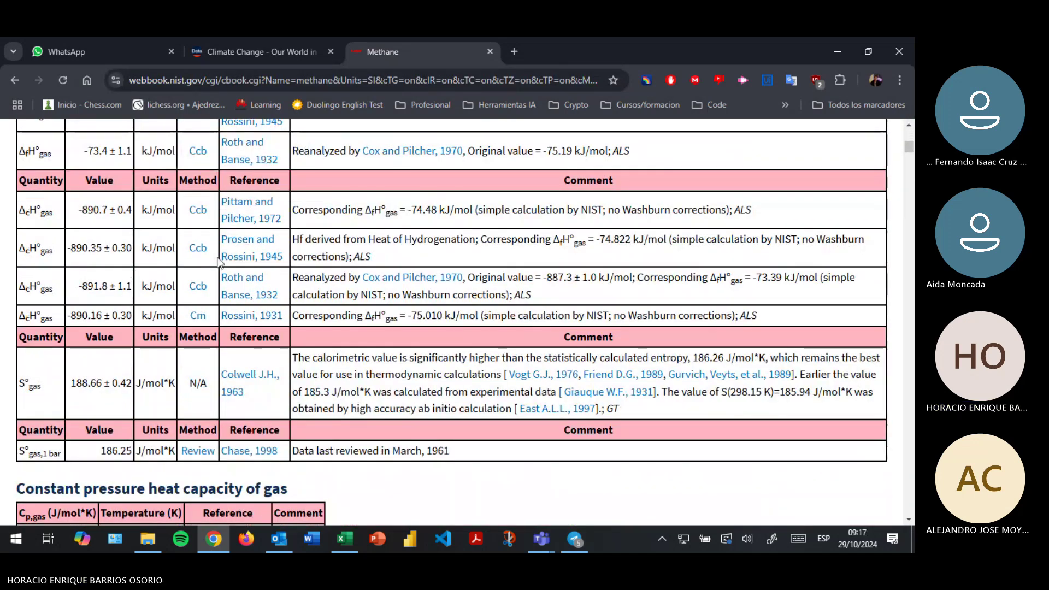
scroll(431, 271, down, 1)
scroll(382, 269, down, 5)
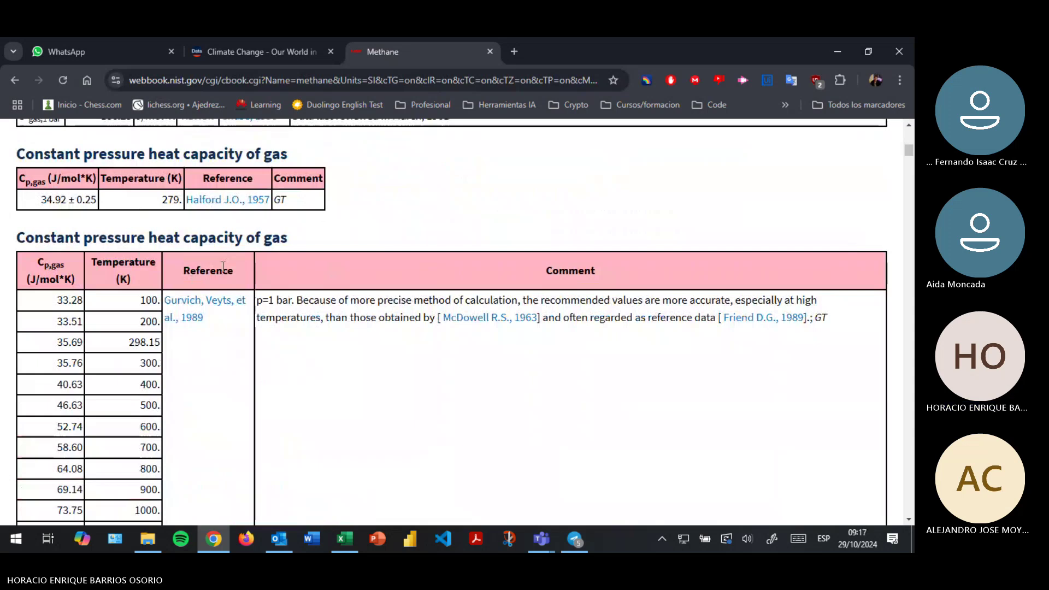
click(575, 540)
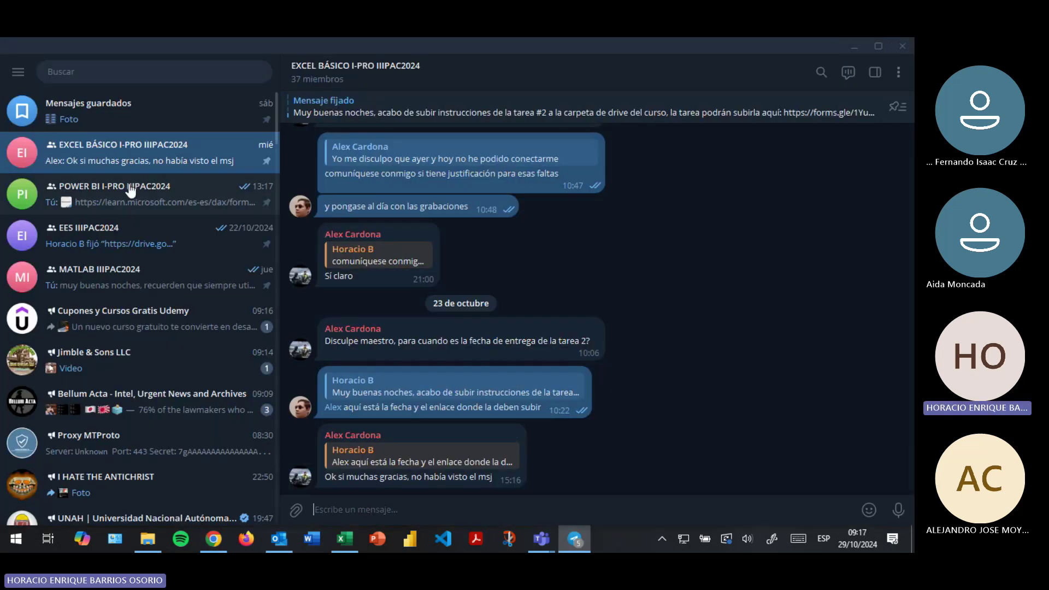
text(https://webbook.nist.gov/cgi/cbook.cgi?Name=methane&Units=SI&cTG=on&cIR=on&cTC=on&cTZ=on&cTP=on&cMS=on&cTR=on&cUV=on&cIE=on&cGC=on&cIC=on&cES=on&cDI=on&cSO=on)
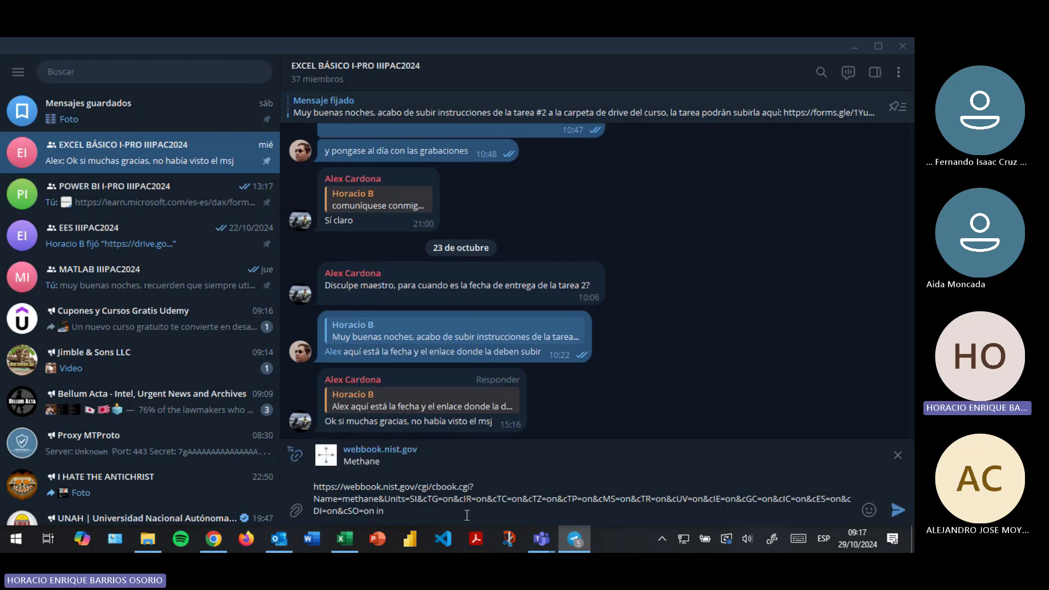
text(intenten cargar al menos UNA TABLA )
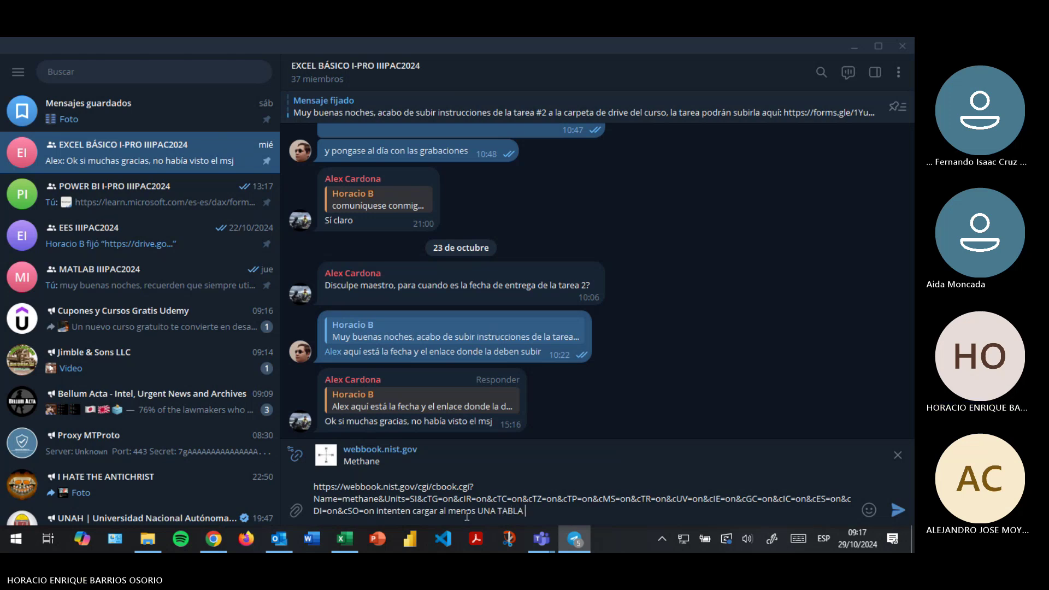
text(de este sitivo web en un archivo de Excel)
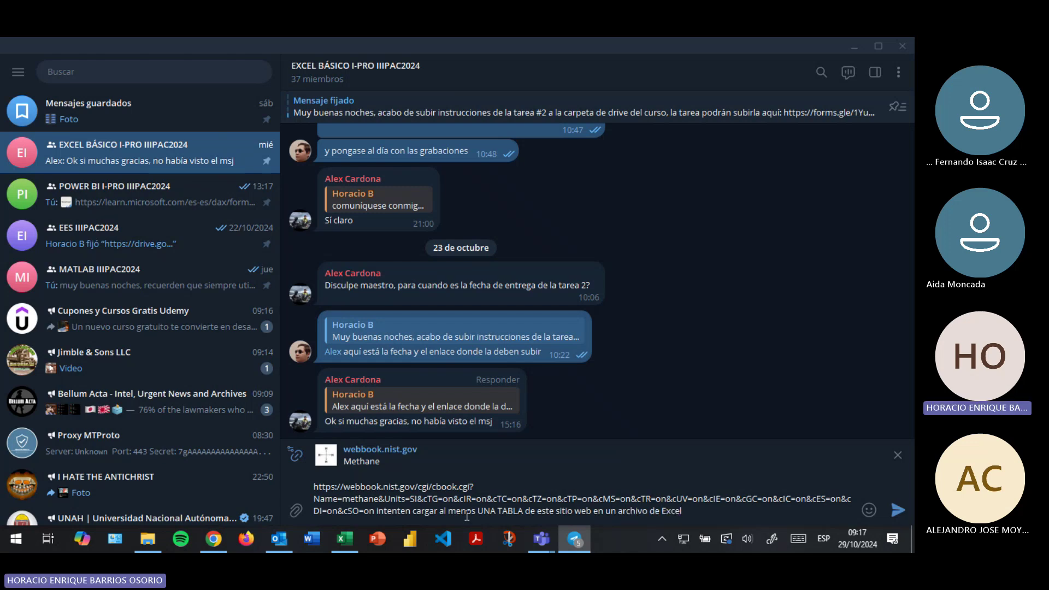
key(Return)
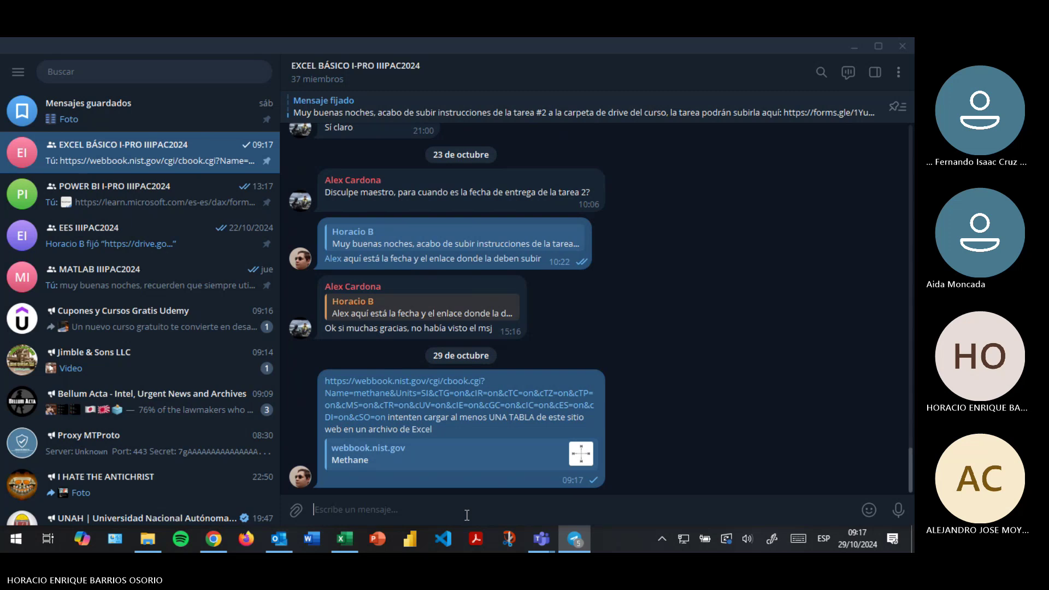
Step: Return to the Power Query editor and delete the Encabezados promovidos1 applied step from the Antoine Equation Parameters query
key(alt+Tab)
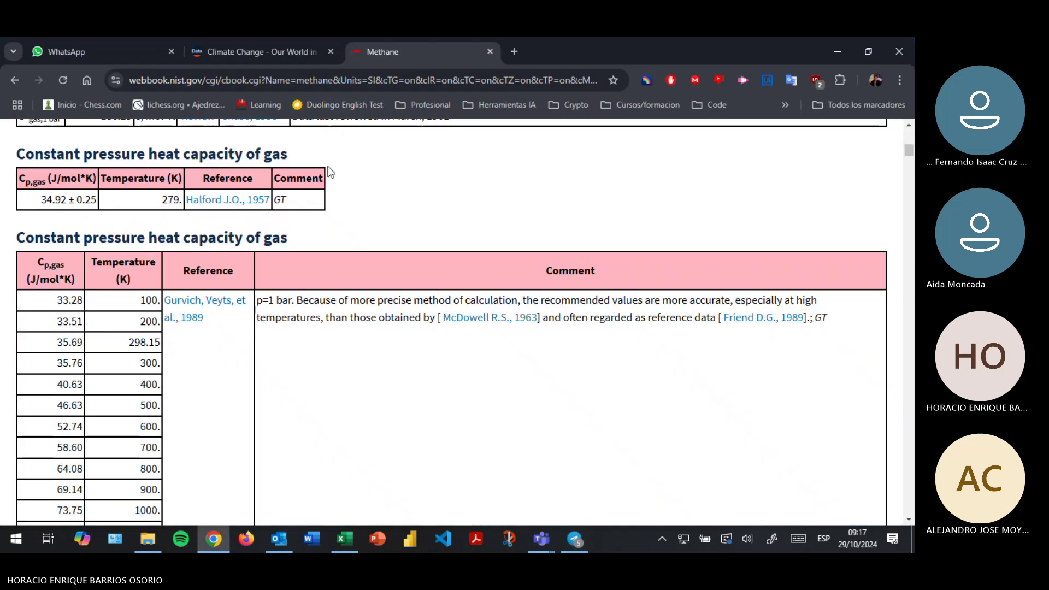
scroll(329, 324, up, 15)
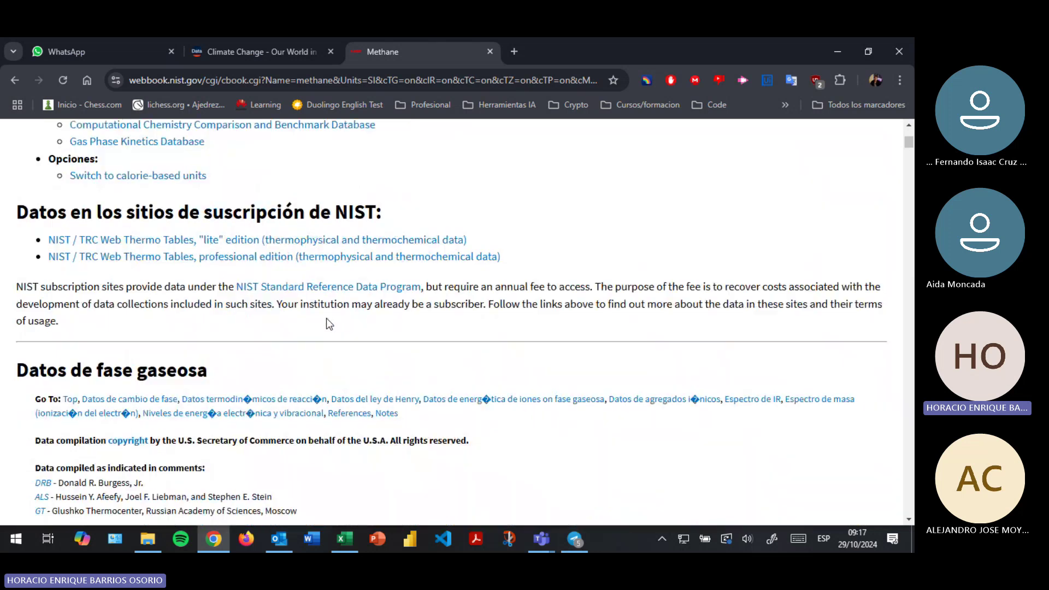
scroll(330, 323, up, 10)
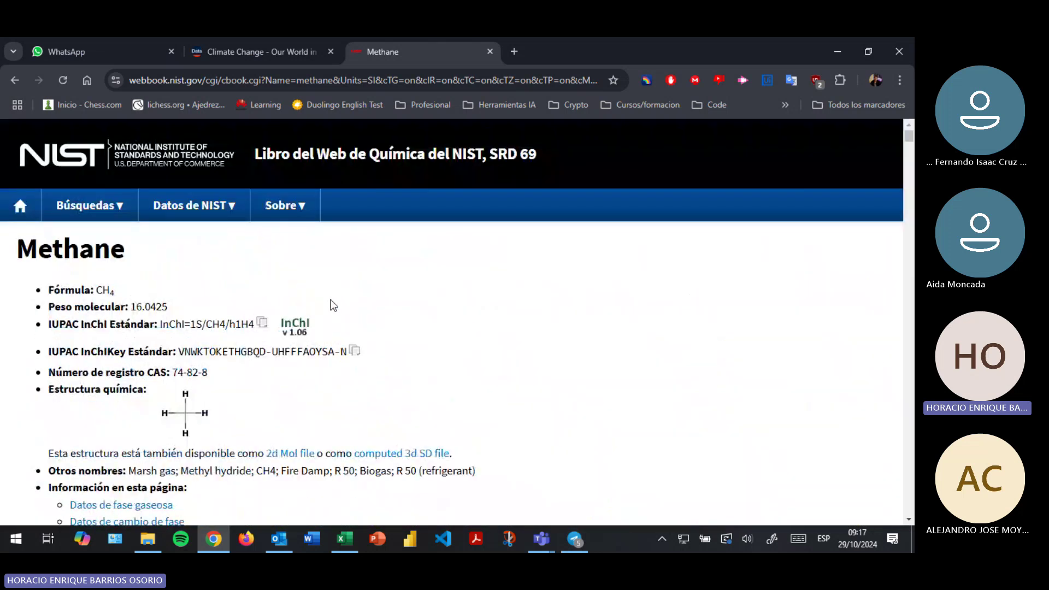
scroll(483, 312, down, 10)
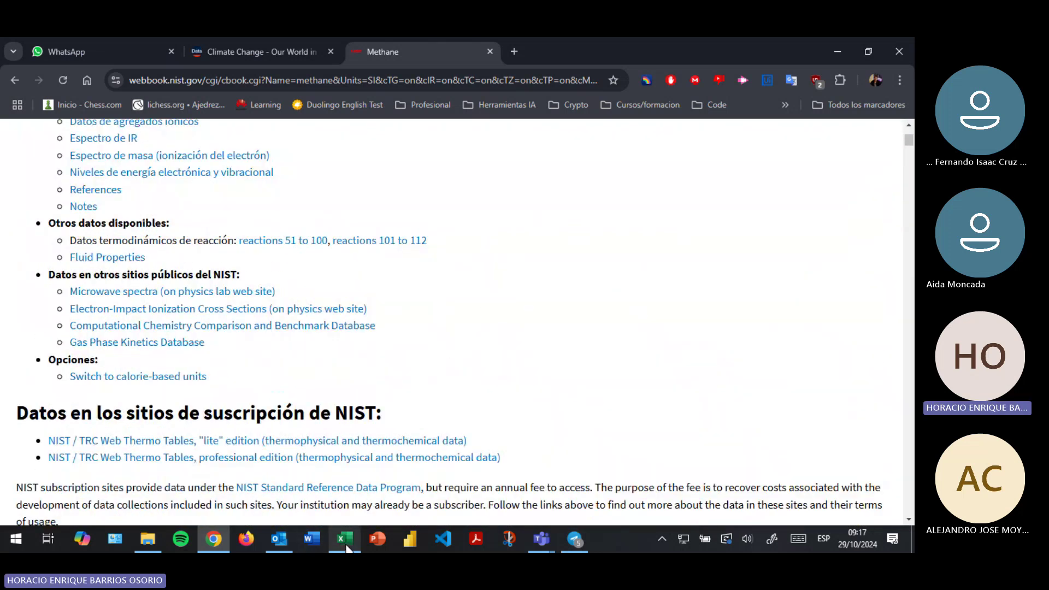
click(344, 541)
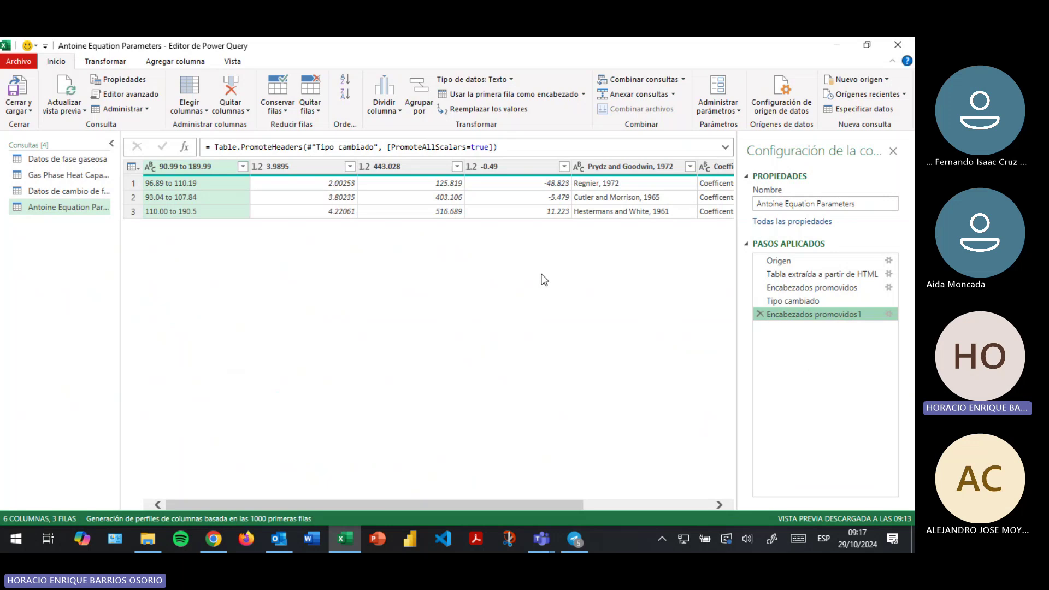
drag(372, 501, 153, 480)
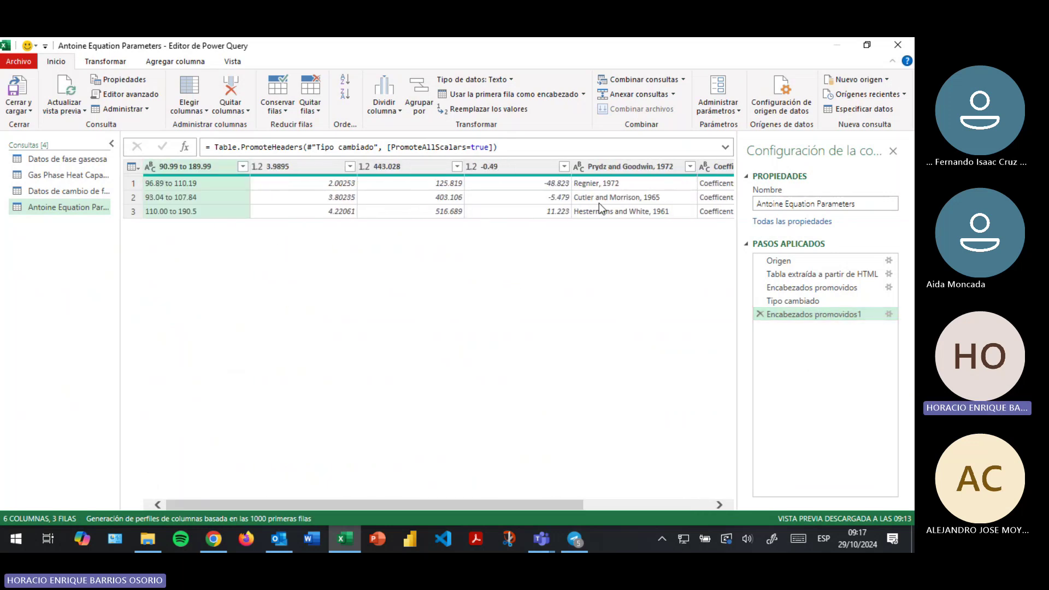
click(760, 314)
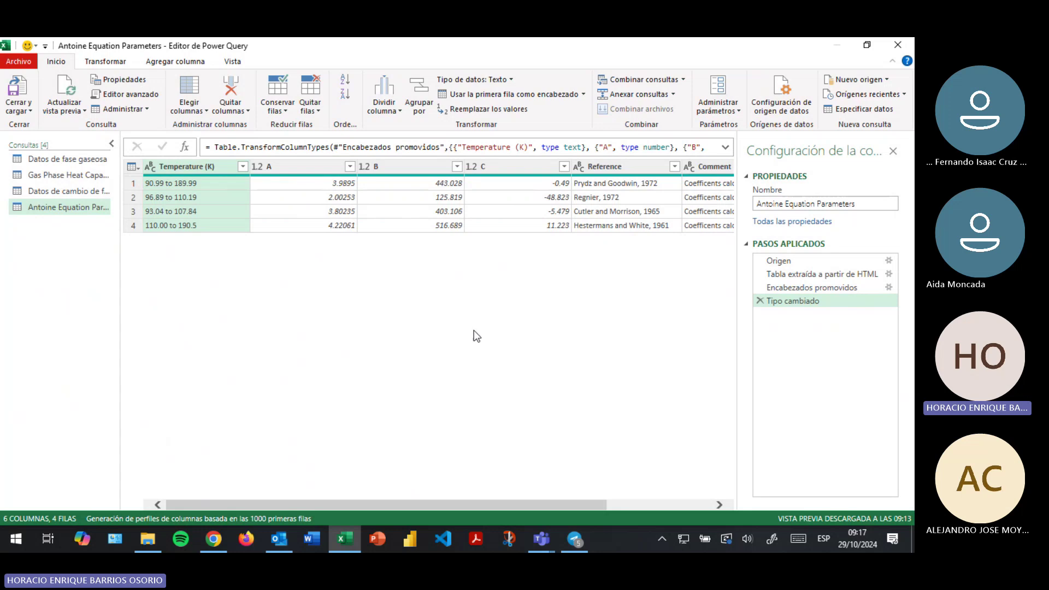
Step: Switch to the browser and examine the methane page's introductory text, gas phase data table and constant pressure heat capacity tables
click(218, 538)
scroll(284, 336, down, 5)
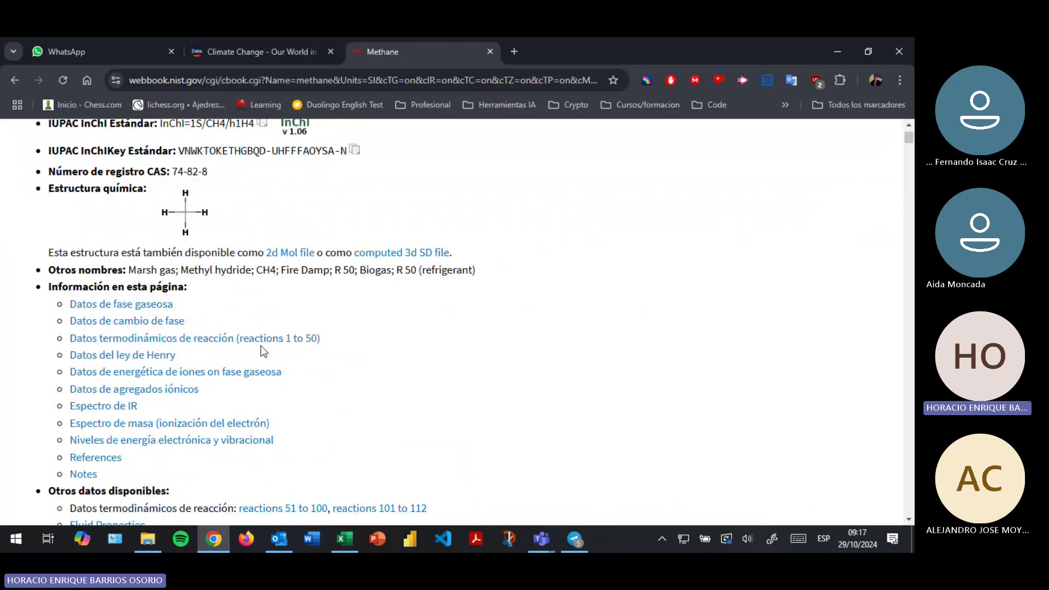
scroll(262, 345, up, 5)
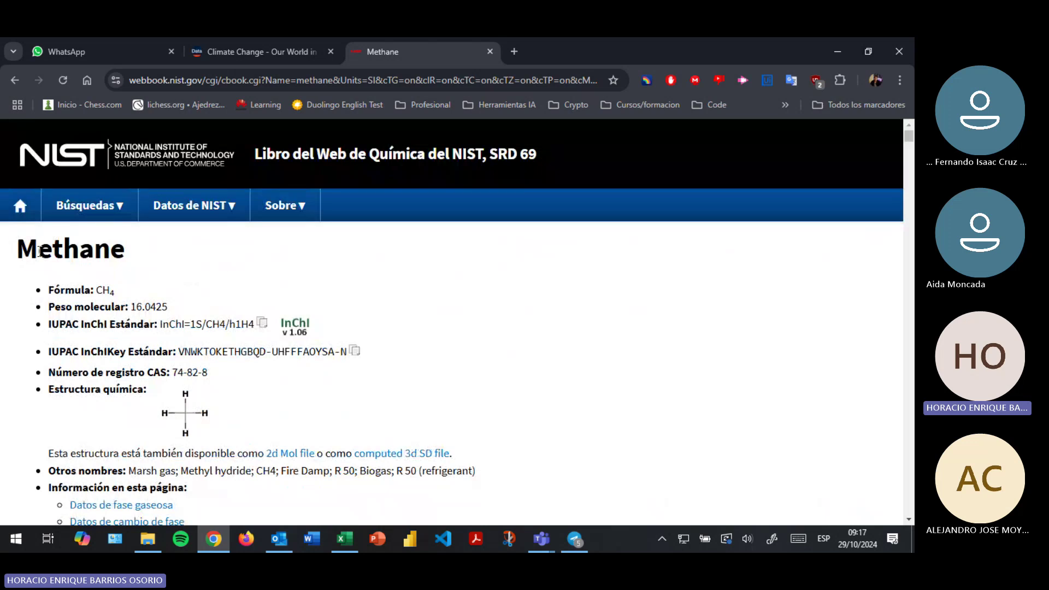
drag(39, 252, 336, 283)
click(187, 256)
drag(20, 247, 377, 415)
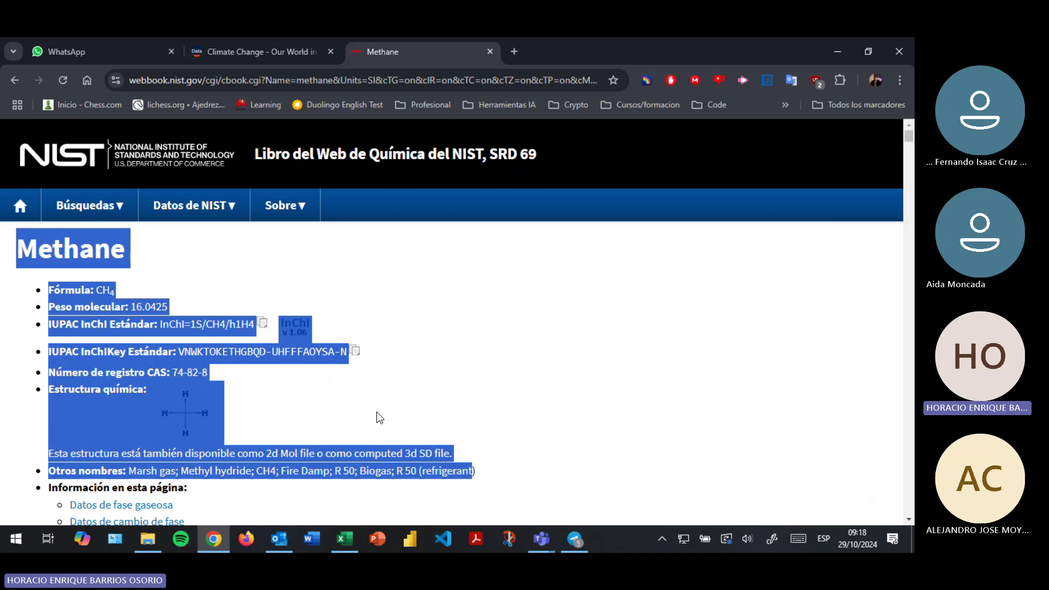
scroll(383, 383, down, 6)
scroll(448, 164, down, 7)
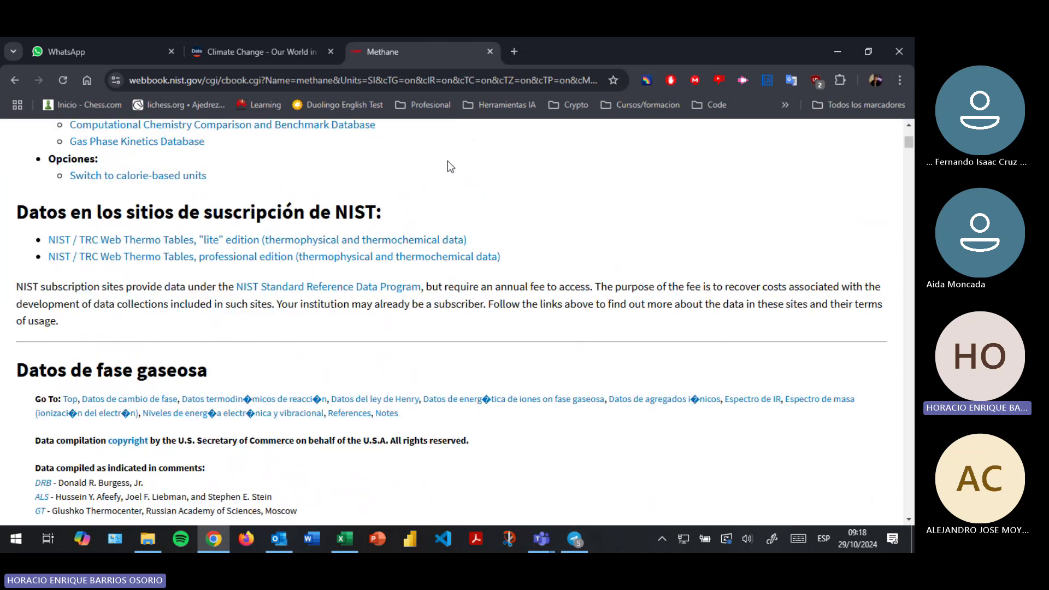
scroll(383, 317, down, 5)
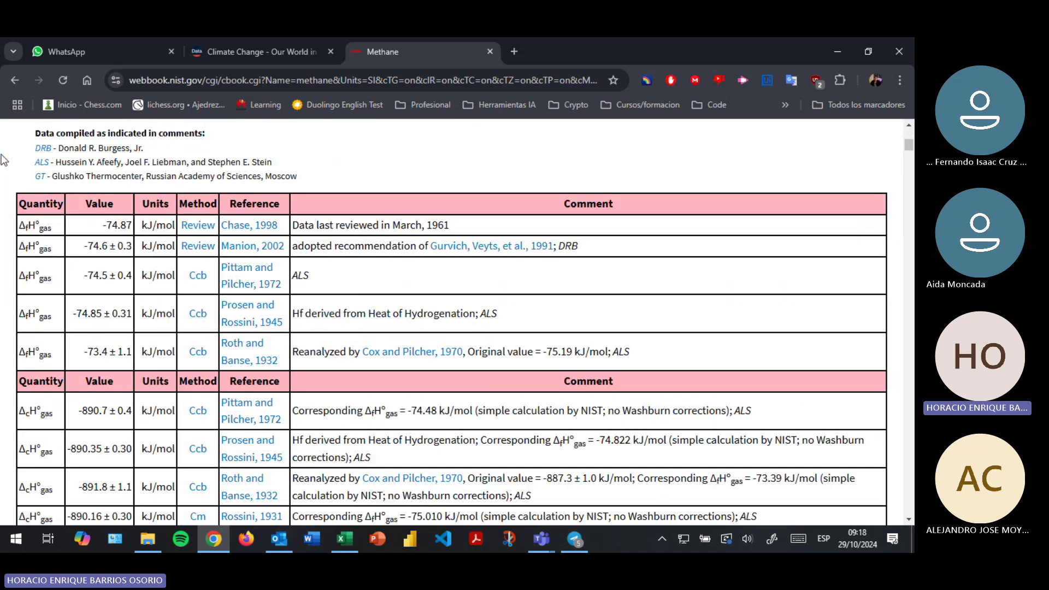
drag(20, 202, 519, 395)
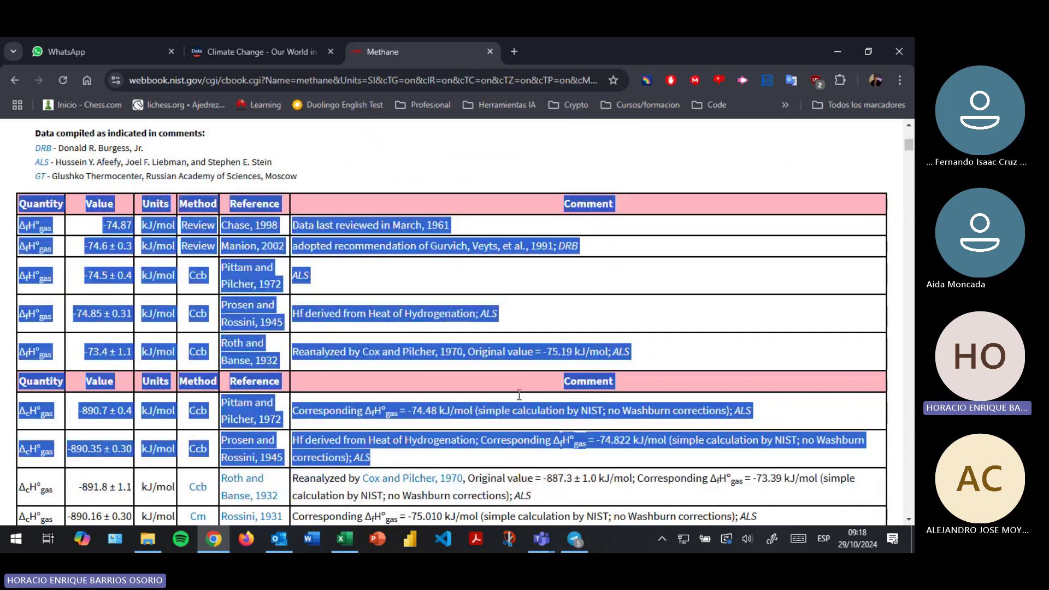
click(33, 194)
scroll(214, 242, down, 10)
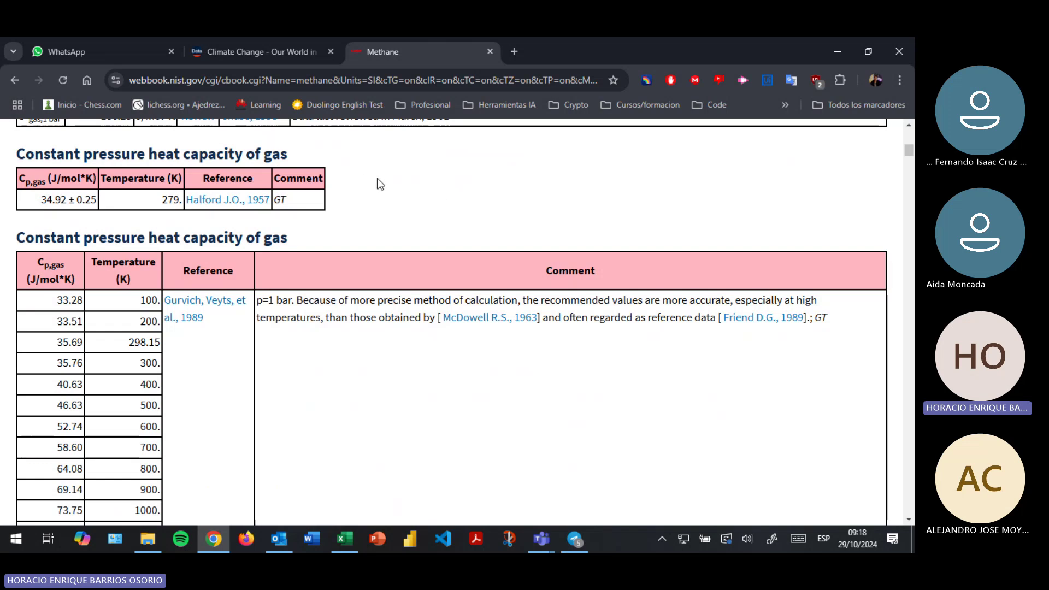
Step: Go to the Our World in Data Climate Change page and compare the chart and table views of Average temperature anomaly
click(250, 43)
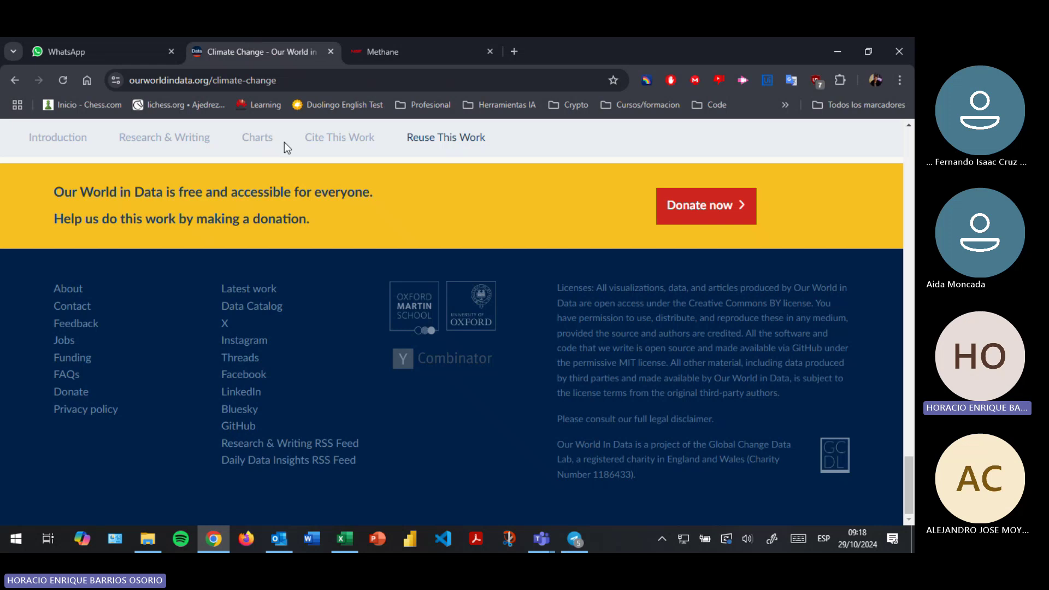
scroll(348, 236, up, 15)
scroll(350, 241, up, 8)
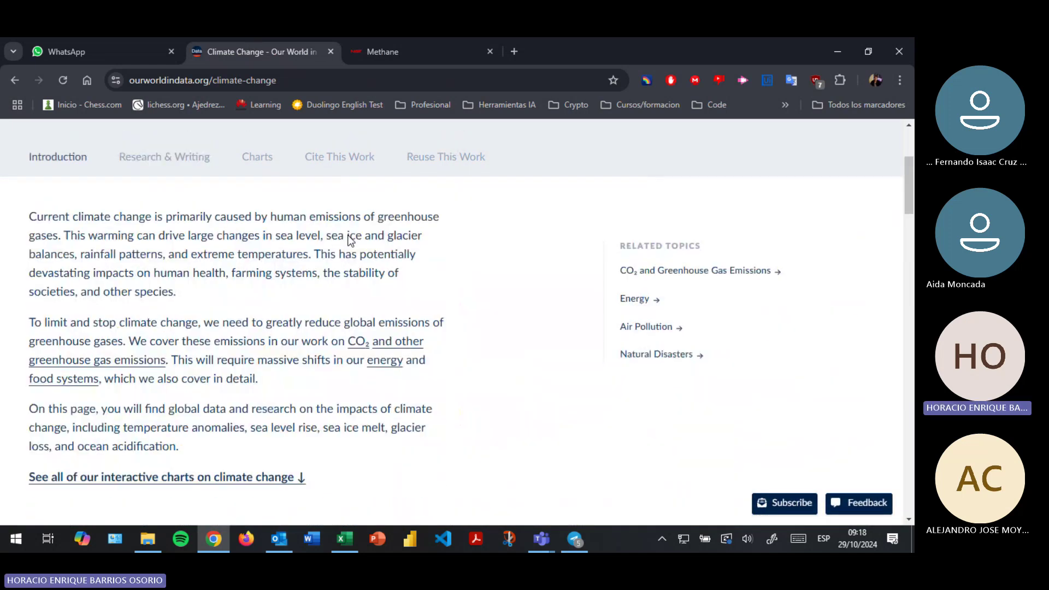
scroll(432, 279, down, 10)
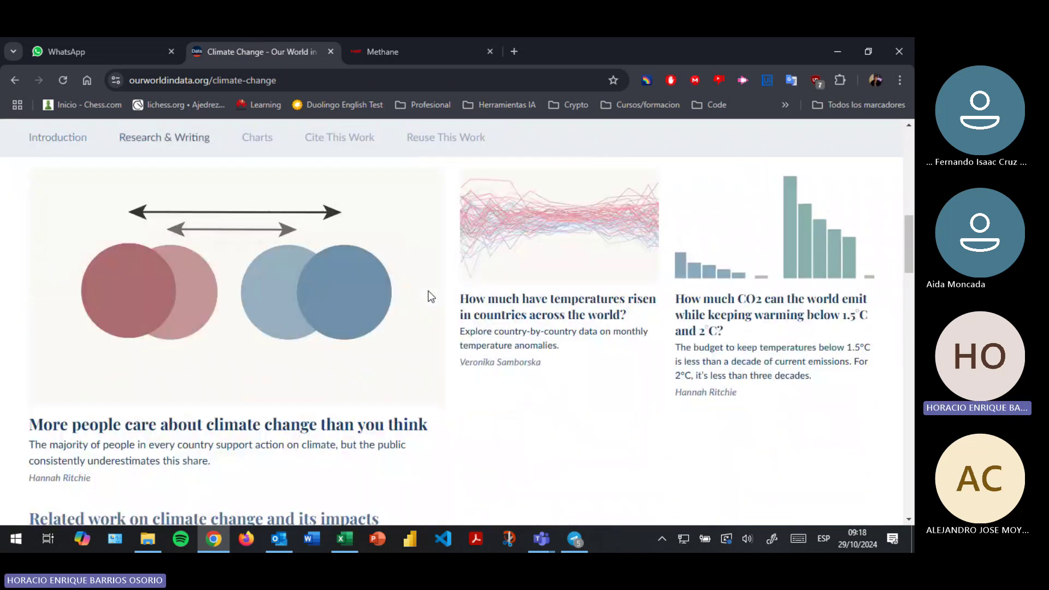
scroll(204, 339, down, 6)
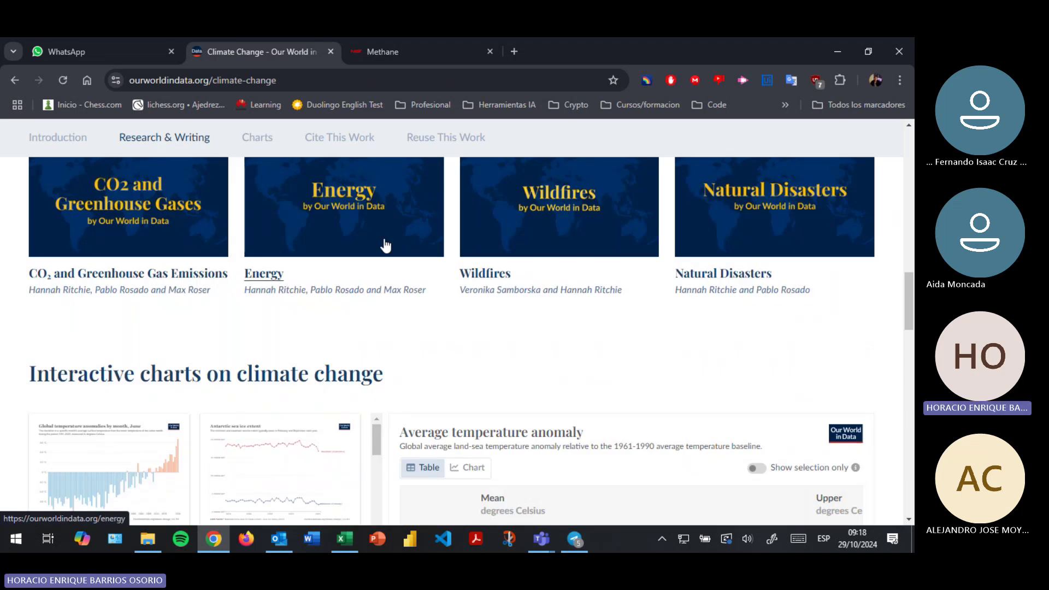
scroll(546, 276, down, 4)
scroll(560, 277, down, 1)
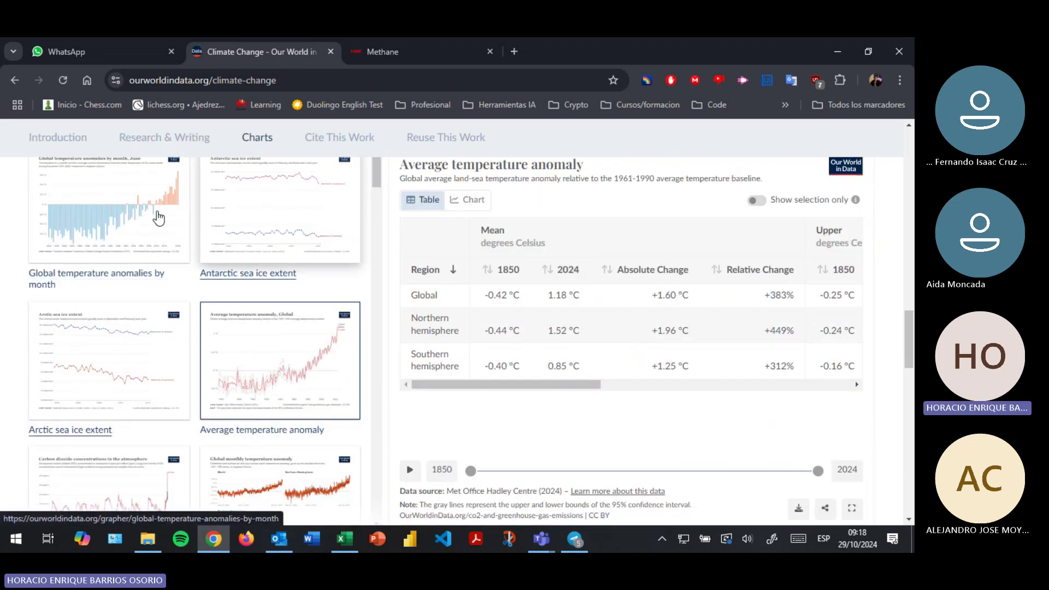
click(470, 200)
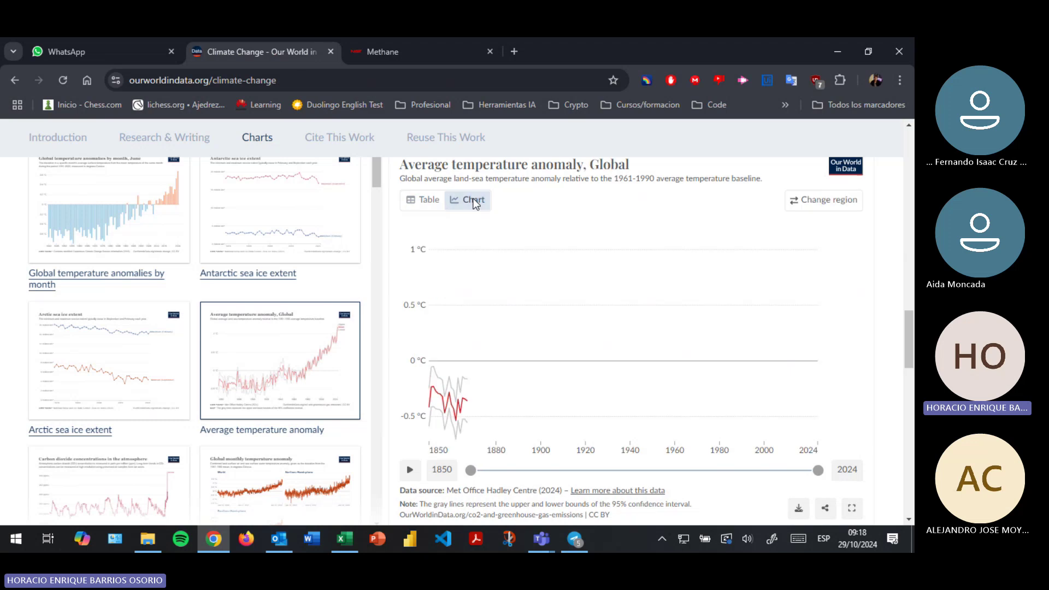
click(428, 202)
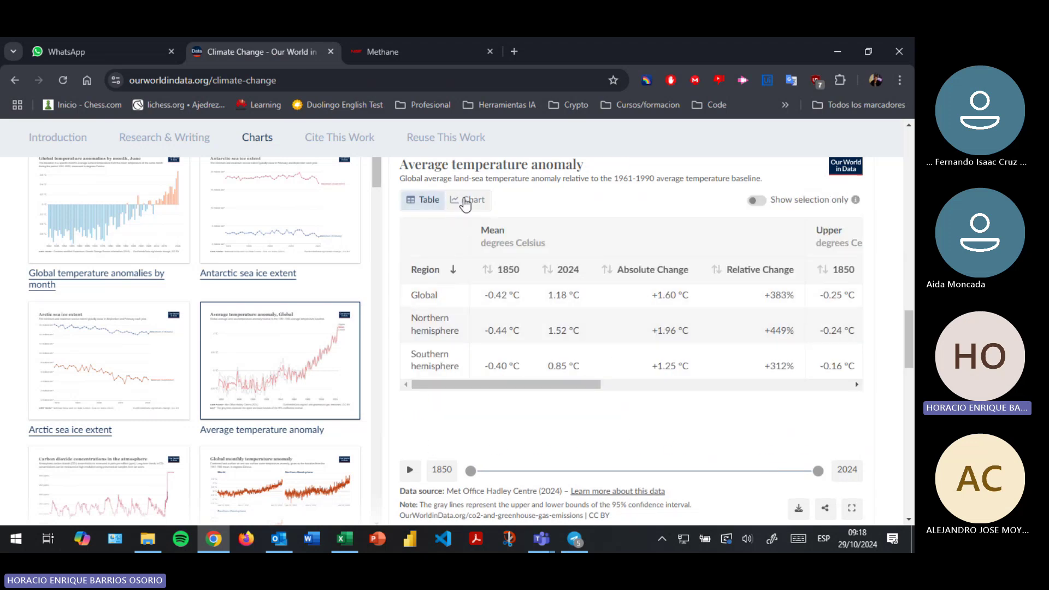
click(465, 200)
click(426, 201)
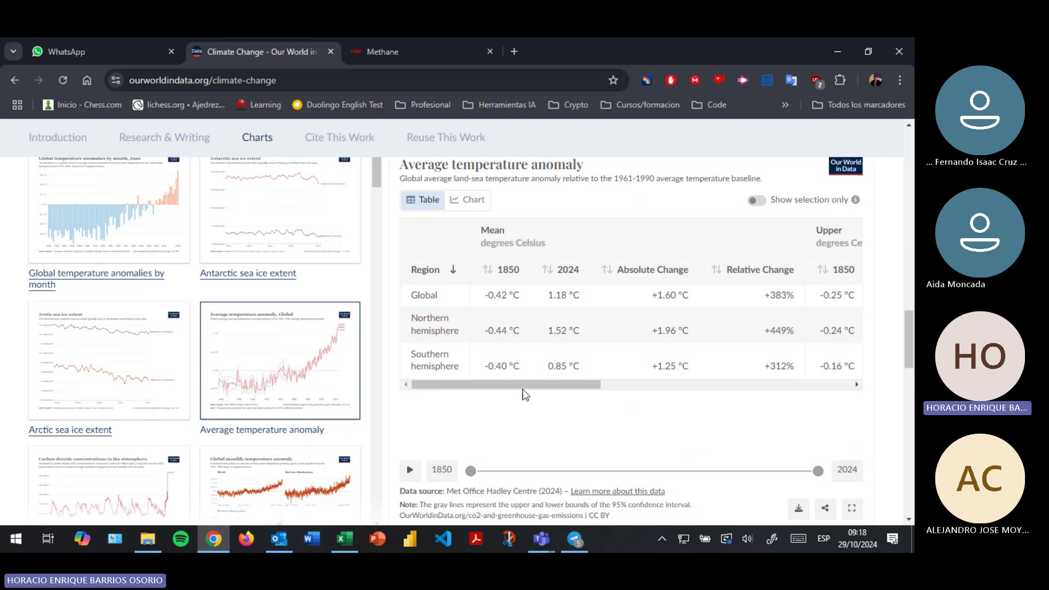
Step: Open the download options for the Average temperature anomaly data and locate the Full data (CSV) option
scroll(503, 399, down, 4)
scroll(503, 399, down, 2)
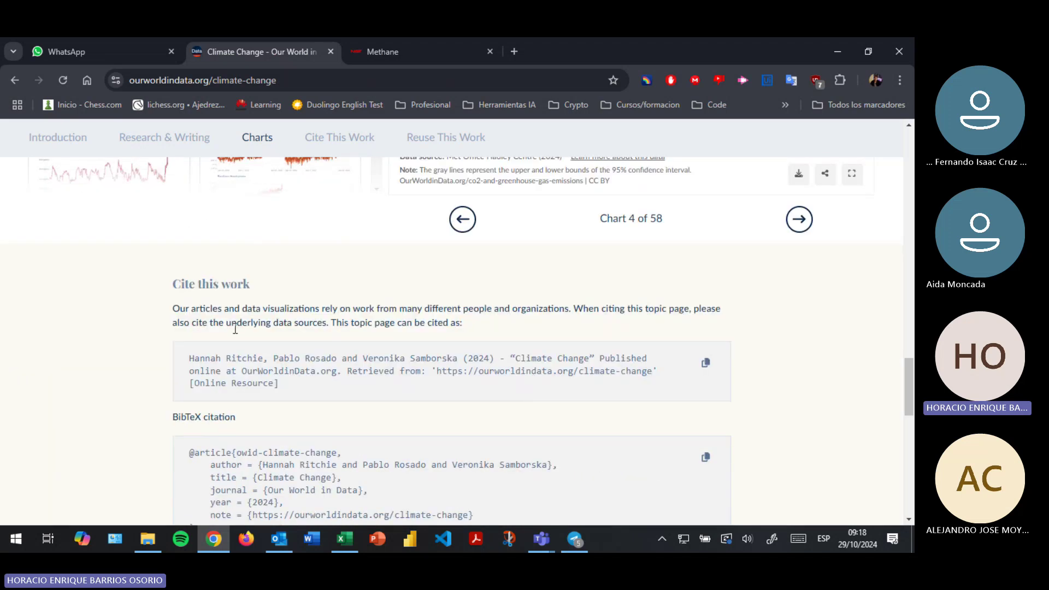
scroll(356, 277, up, 8)
scroll(819, 240, down, 7)
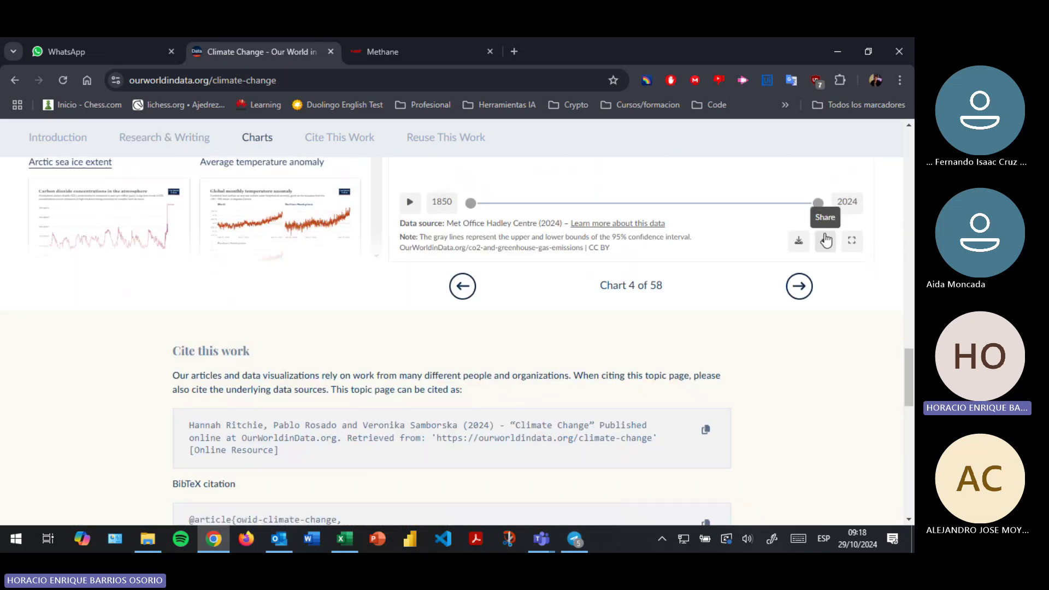
click(807, 243)
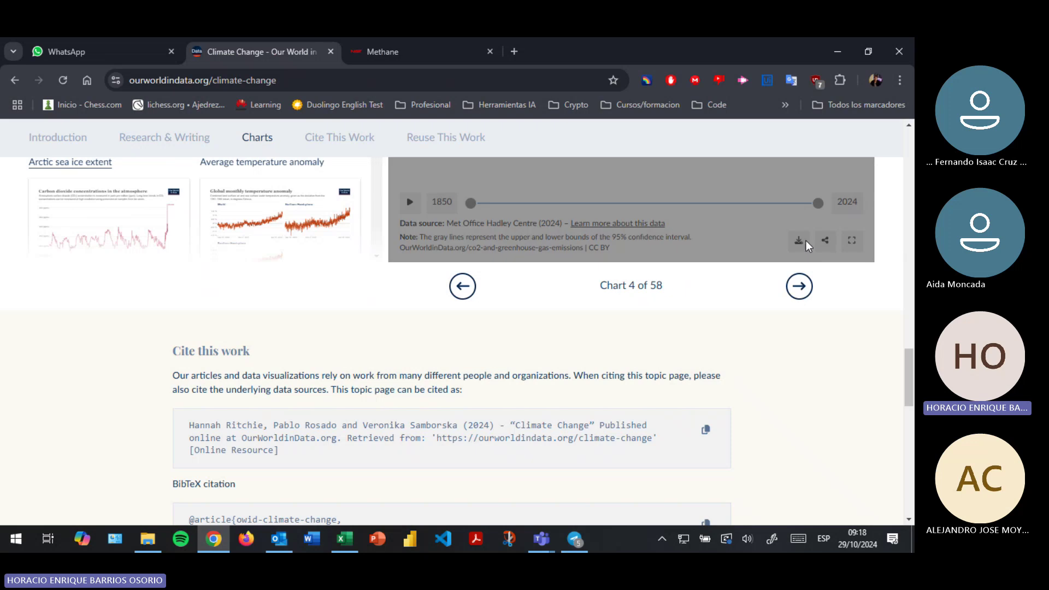
scroll(563, 273, up, 8)
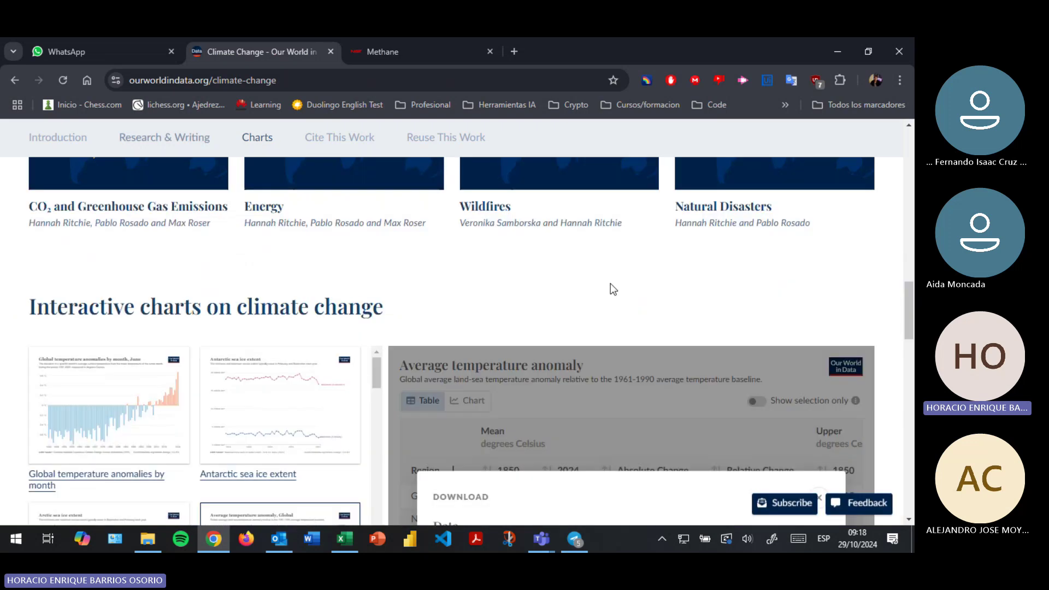
scroll(524, 307, down, 5)
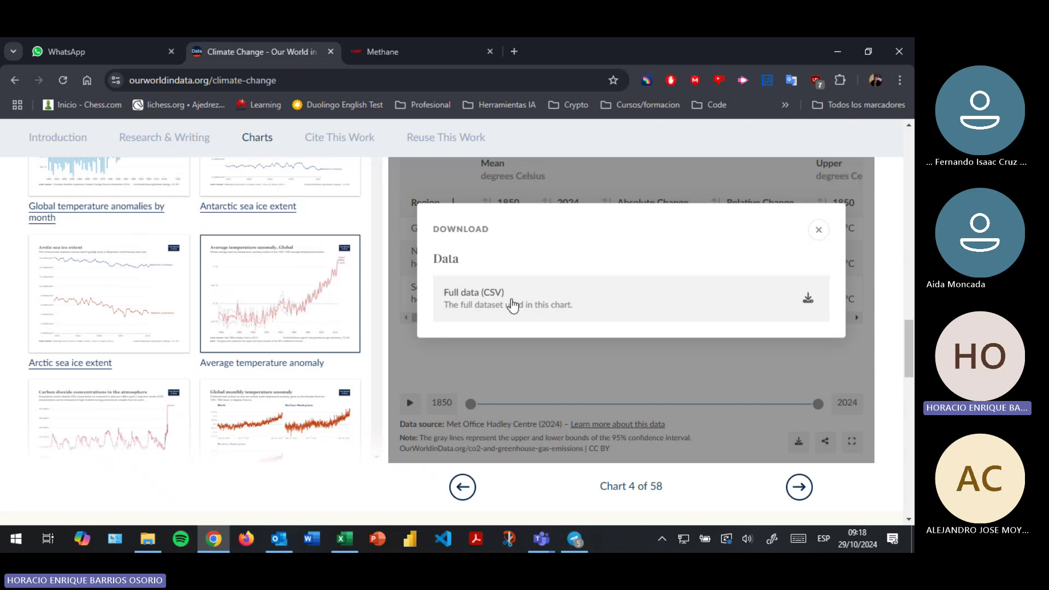
Step: Close the download options, return to the Power Query editor and close and load the four queries into the workbook
click(818, 230)
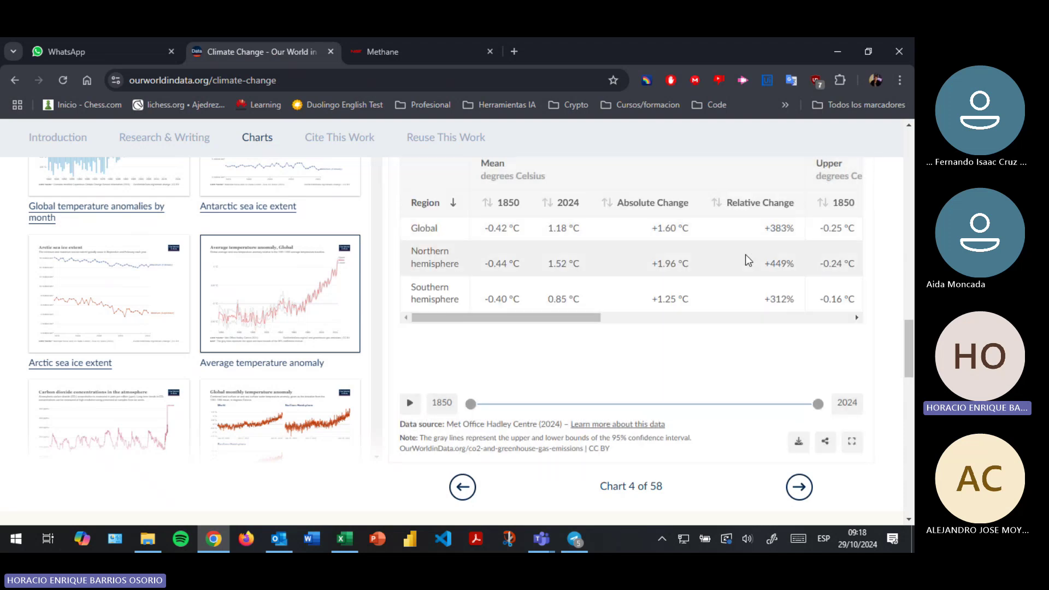
key(alt+Tab)
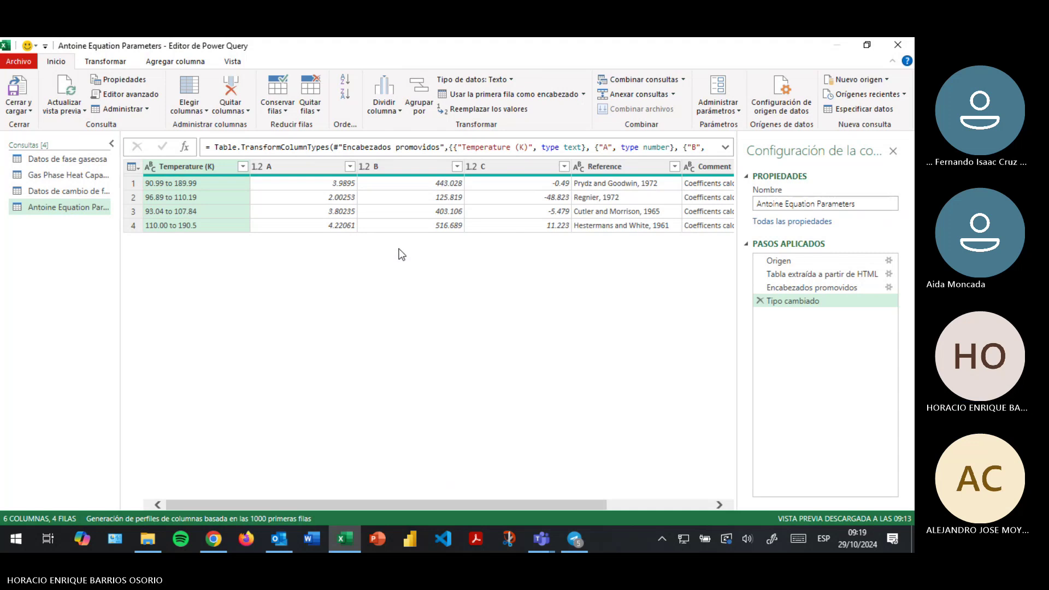
click(49, 174)
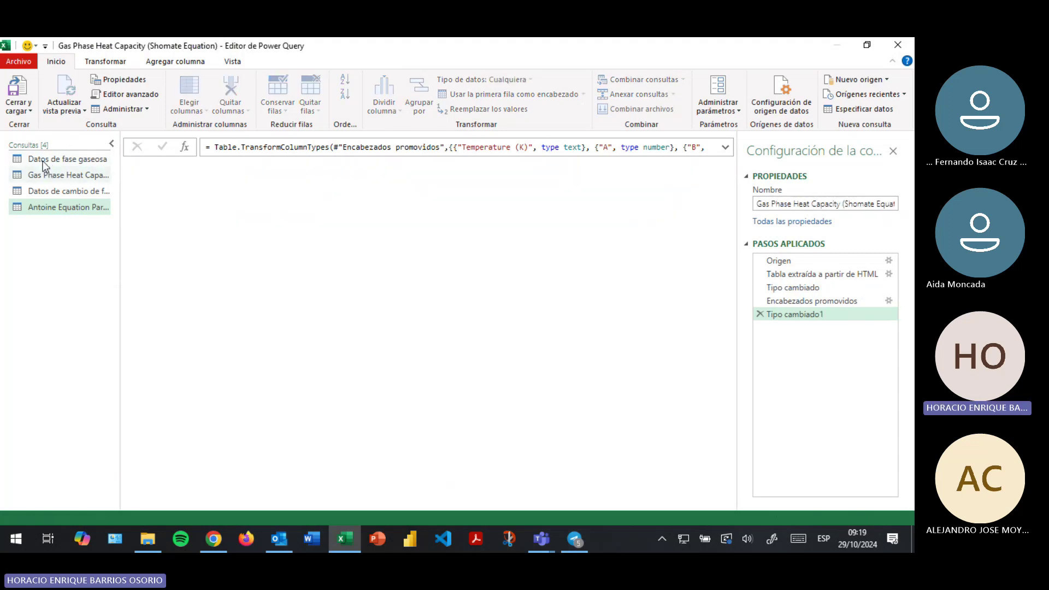
click(20, 88)
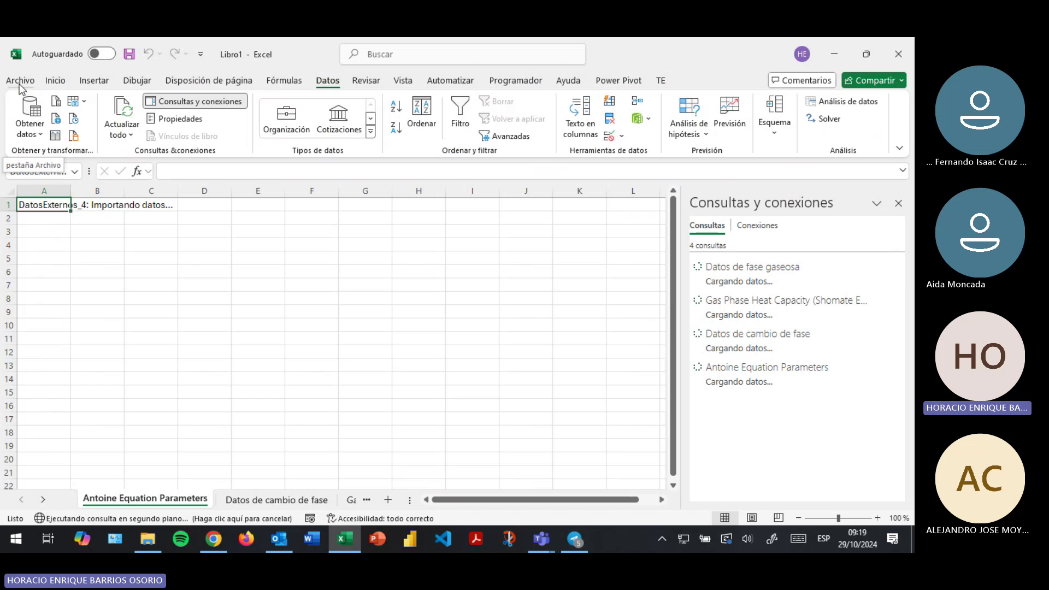
Step: Switch to the browser, go to Google Drive in place of the Methane page and open the datasets folder inside EXCEL IPRO IIIPAC2024
click(213, 539)
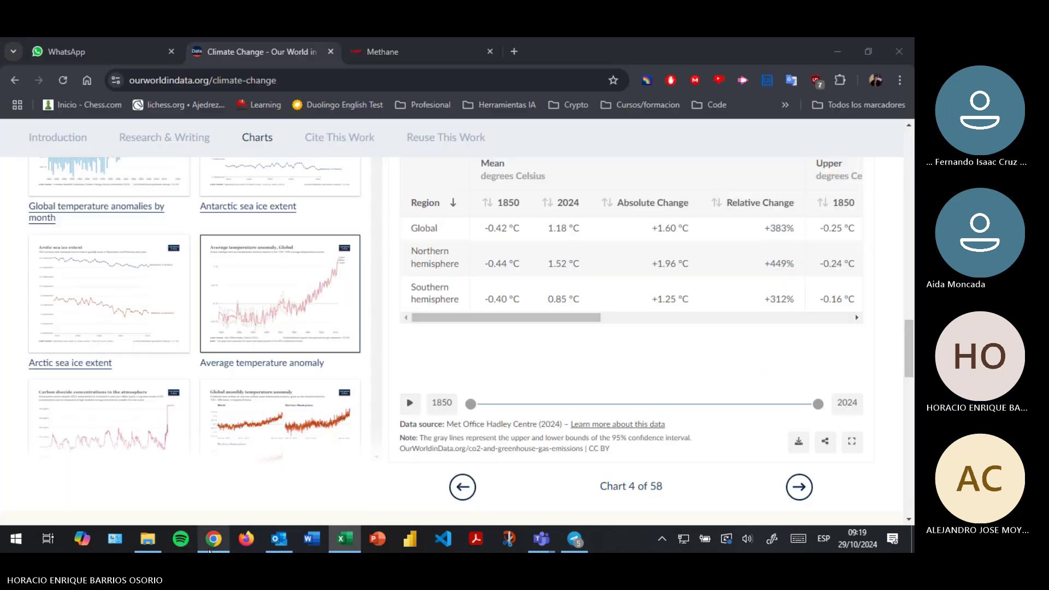
click(434, 55)
click(388, 79)
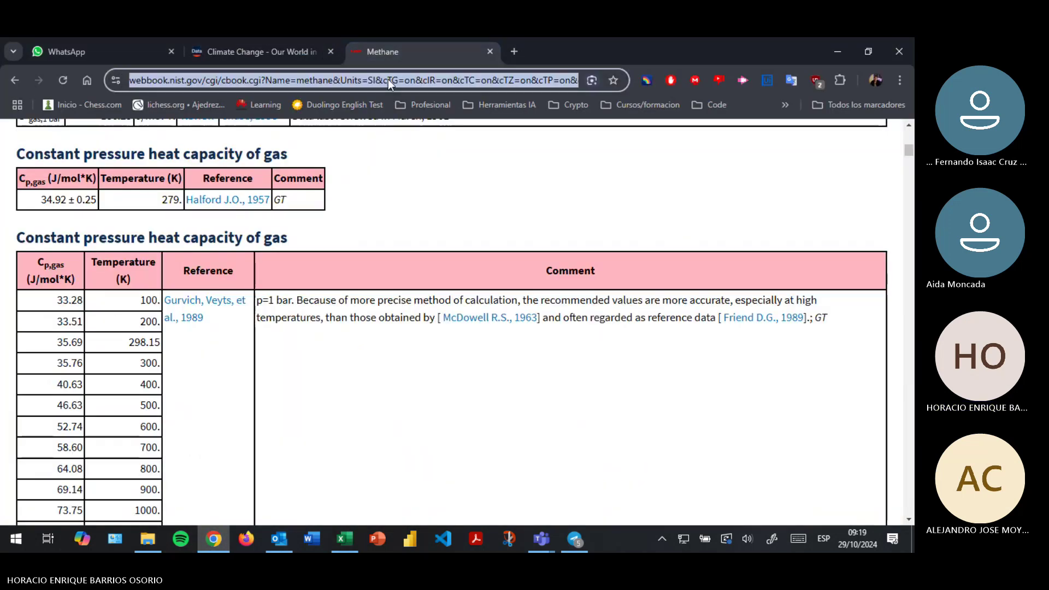
text(dr)
key(Return)
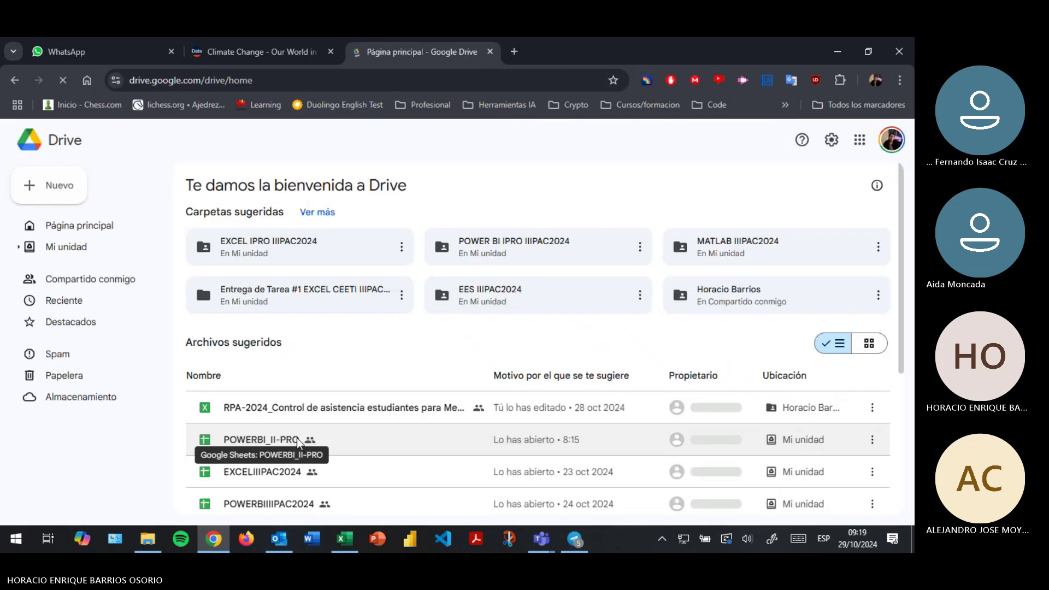
click(309, 249)
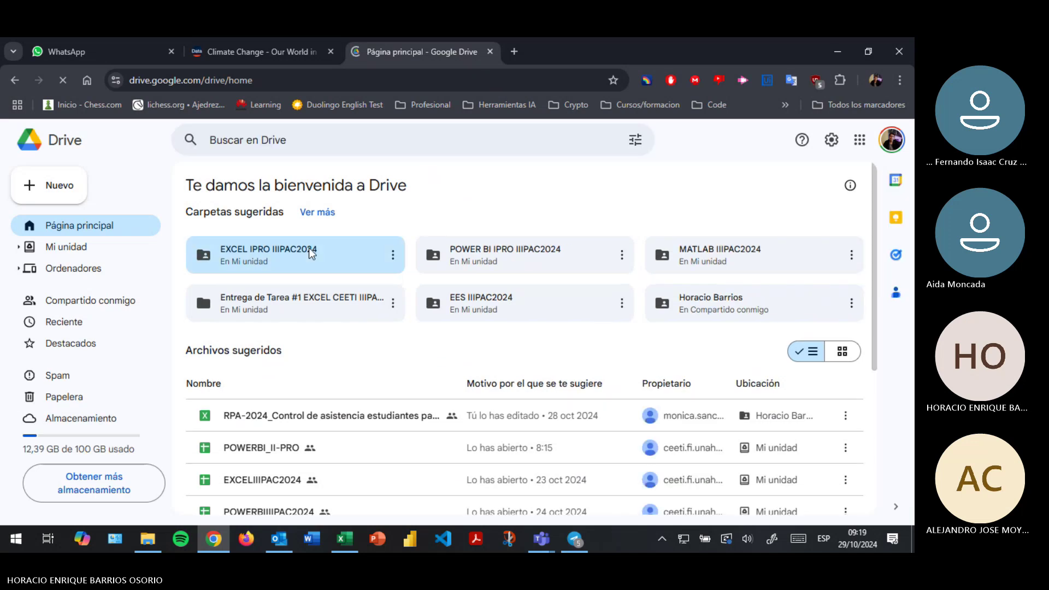
double_click(311, 253)
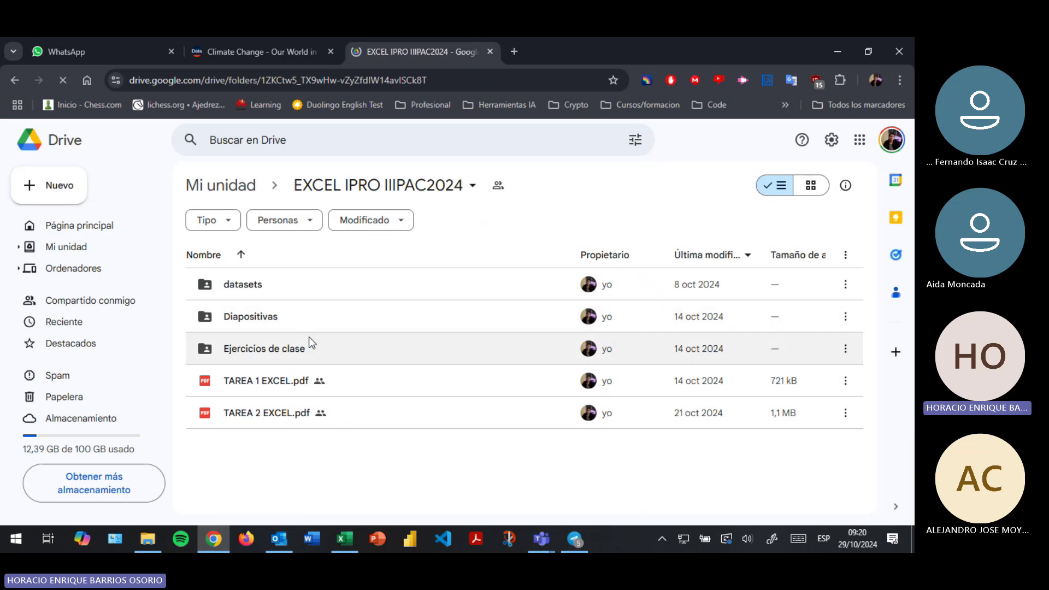
click(269, 285)
double_click(269, 284)
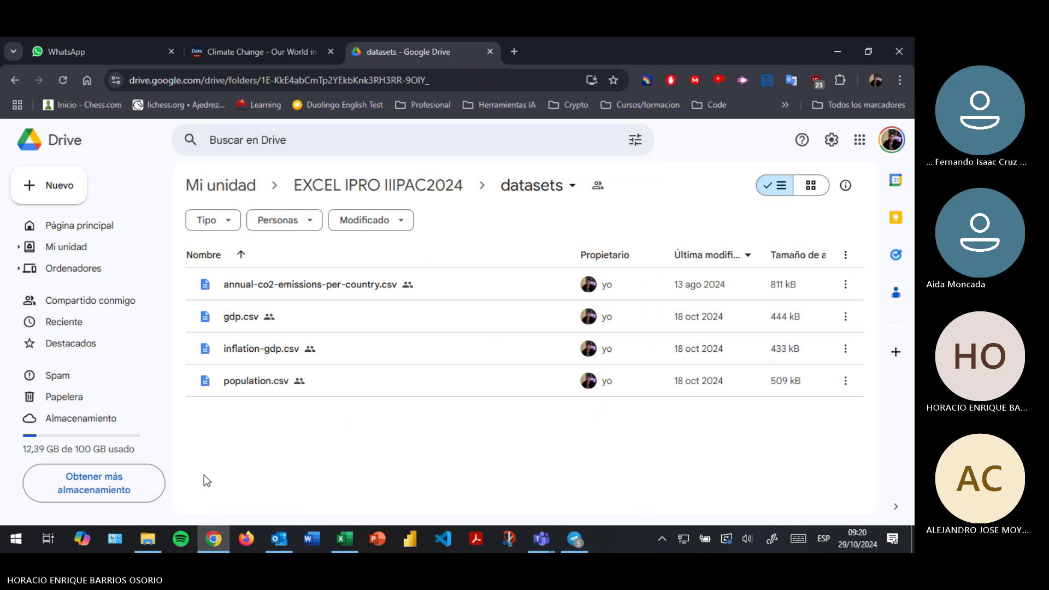
Step: Switch to File Explorer and view the CSV files in the local EXCEL > datasets folder
mouse_move(148, 547)
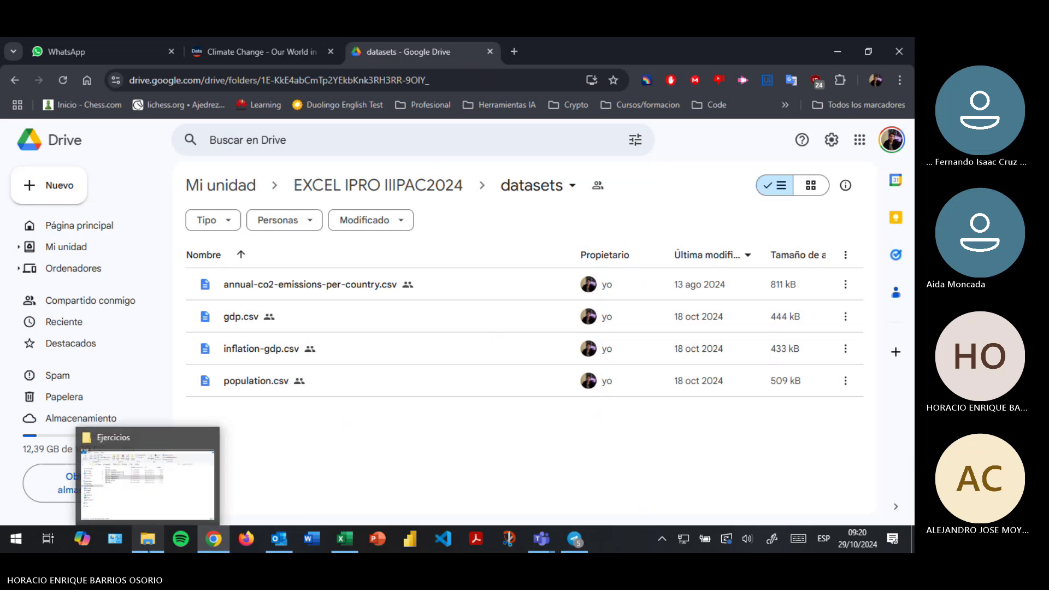
click(175, 471)
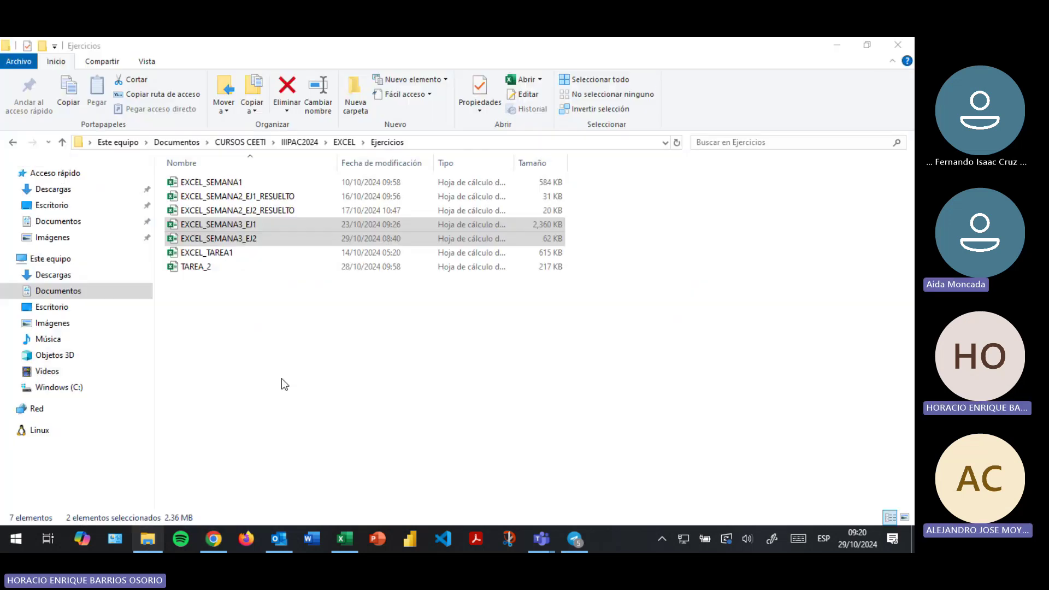
click(344, 142)
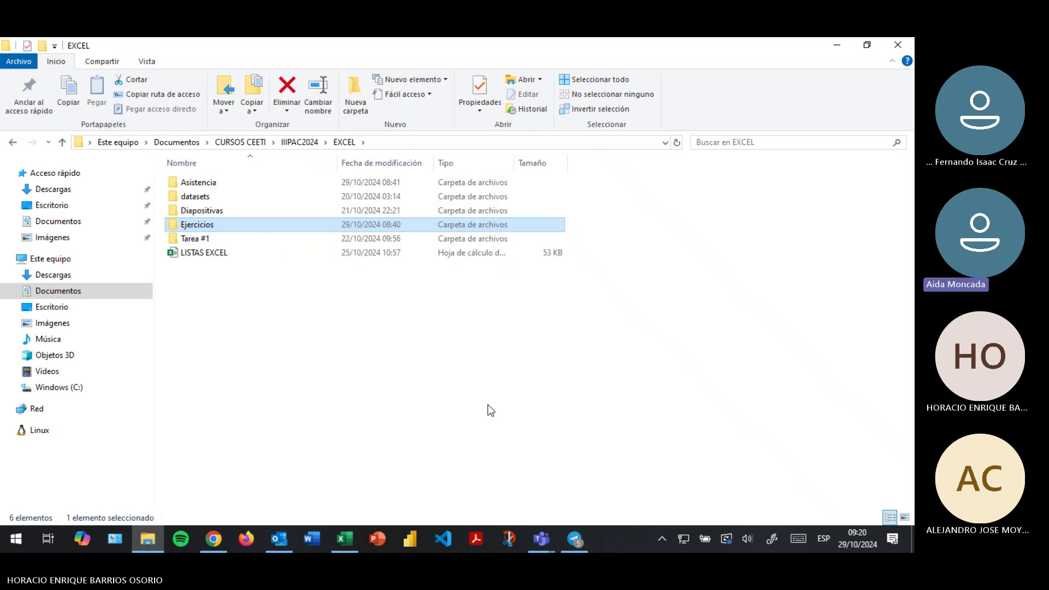
double_click(188, 197)
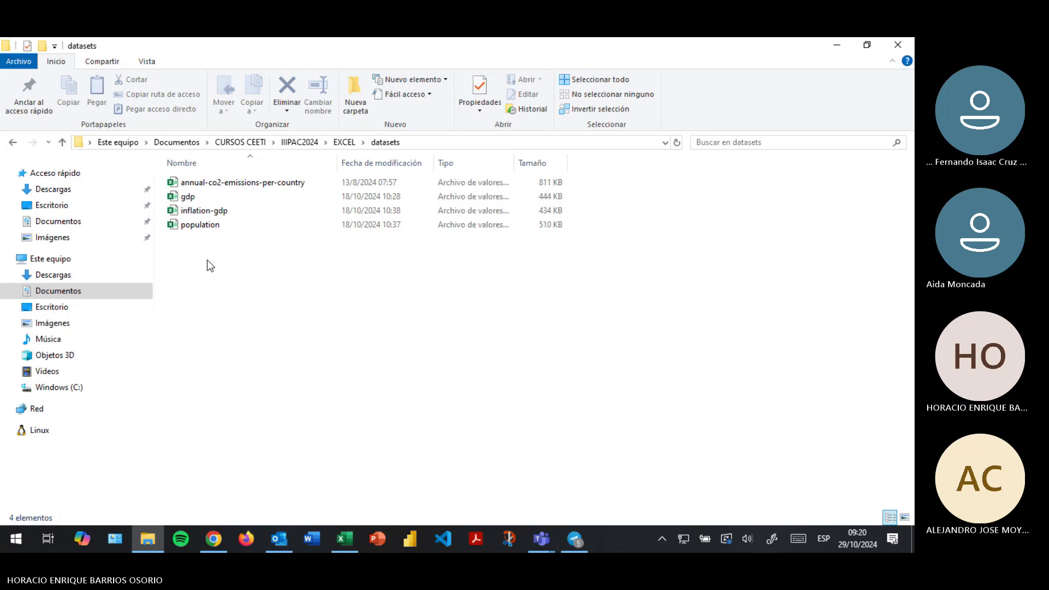
drag(208, 260, 223, 185)
click(323, 333)
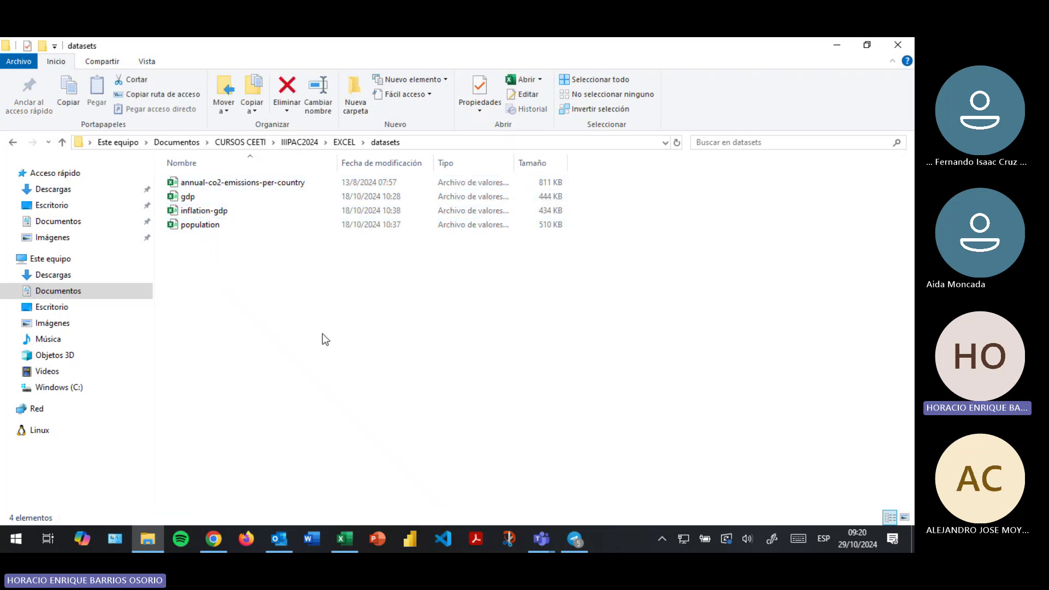
Step: Compare the Drive datasets folder with the local datasets folder and return to the Excel workbook
key(alt+Tab)
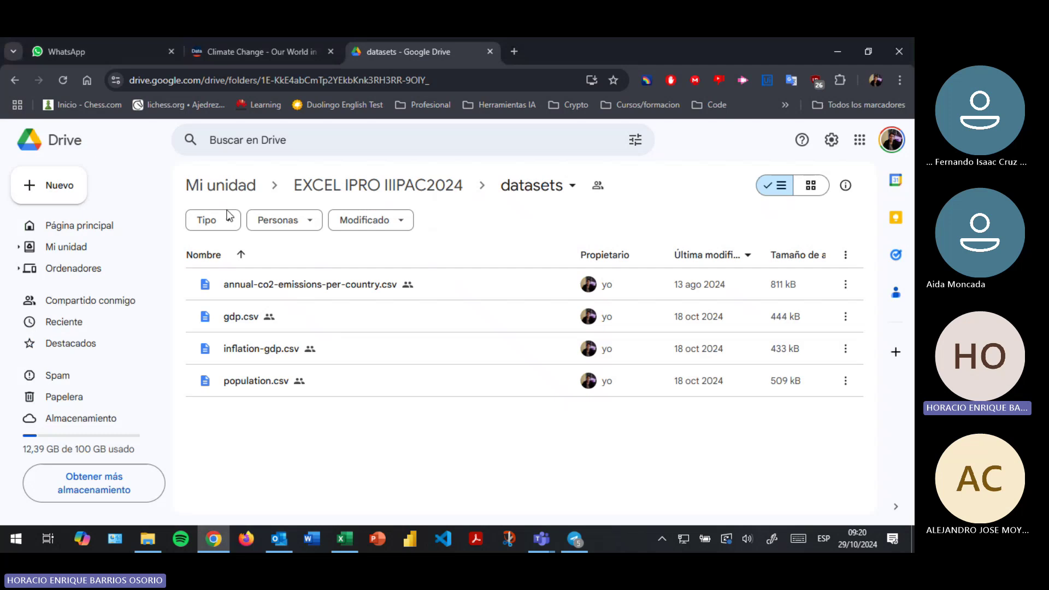
key(alt+Tab)
drag(234, 265, 217, 184)
click(244, 288)
key(alt+Tab)
key(Tab)
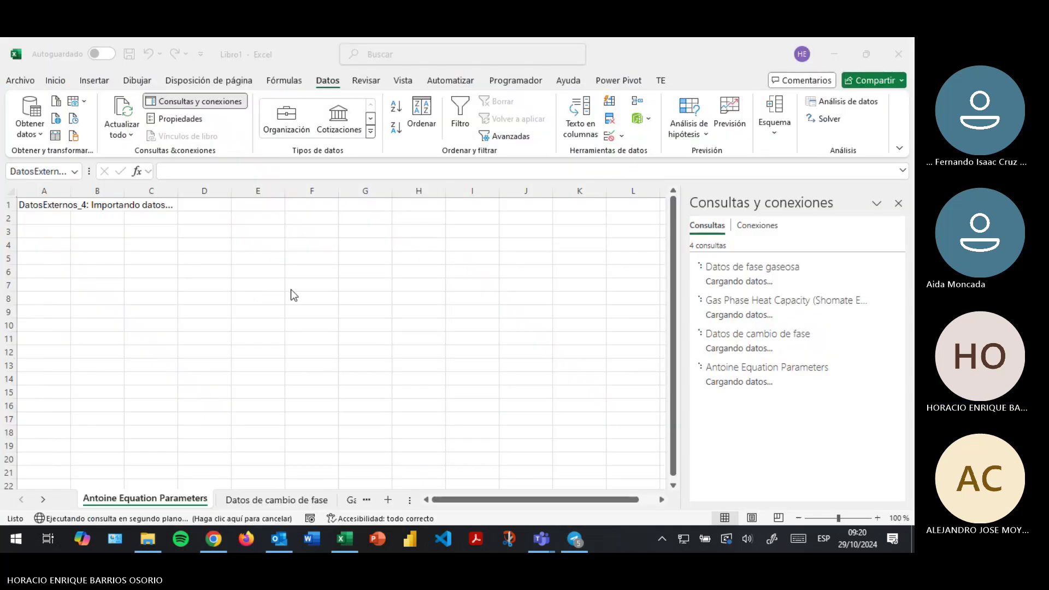
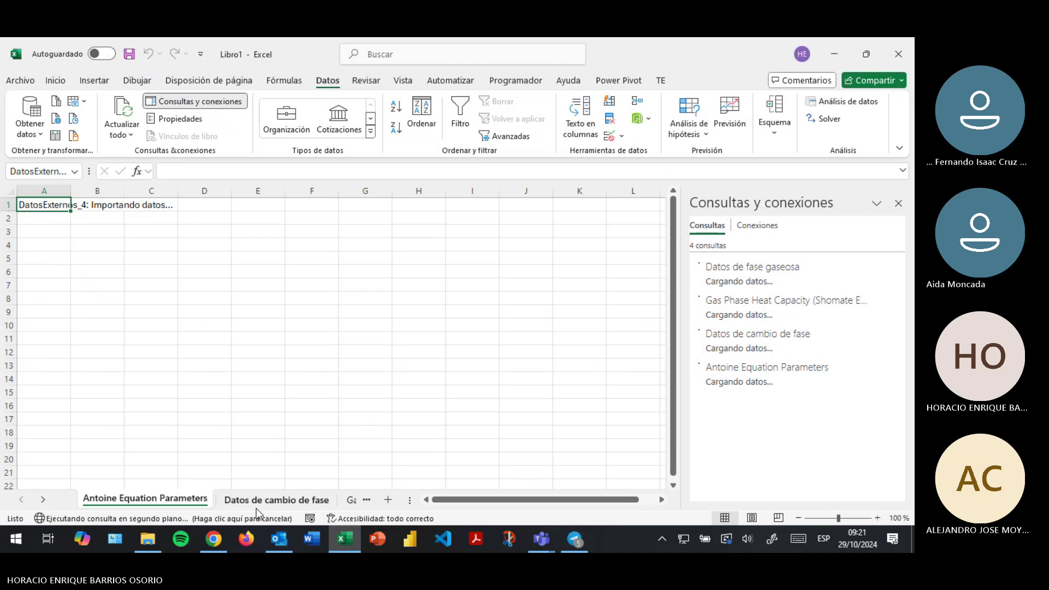
Step: Check the loading progress on the Datos de cambio de fase, Gas Phase Heat Capacity and Antoine Equation Parameters sheets
click(276, 500)
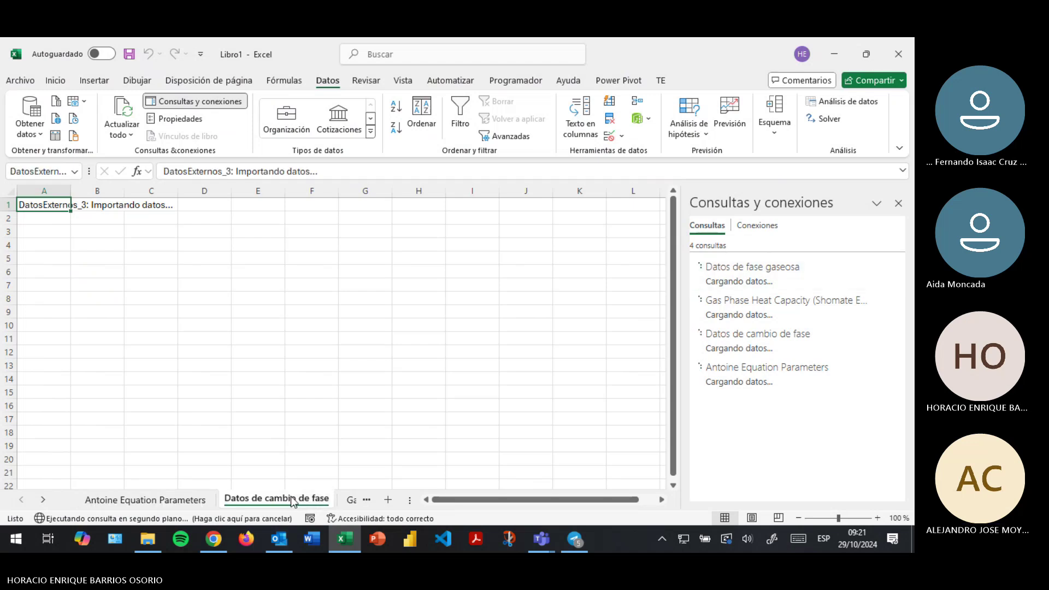
click(343, 501)
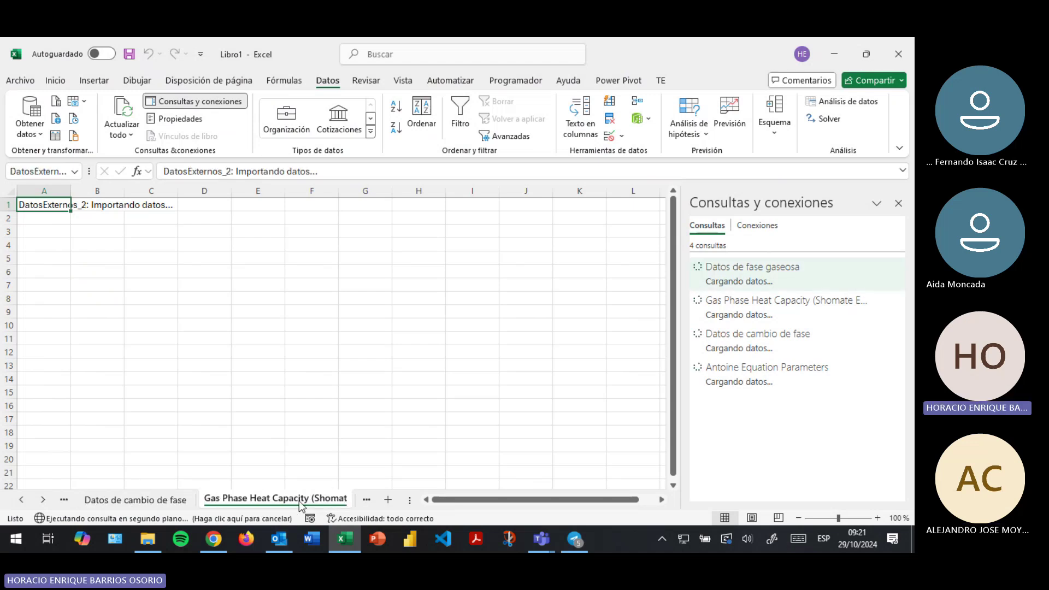
click(157, 502)
click(64, 500)
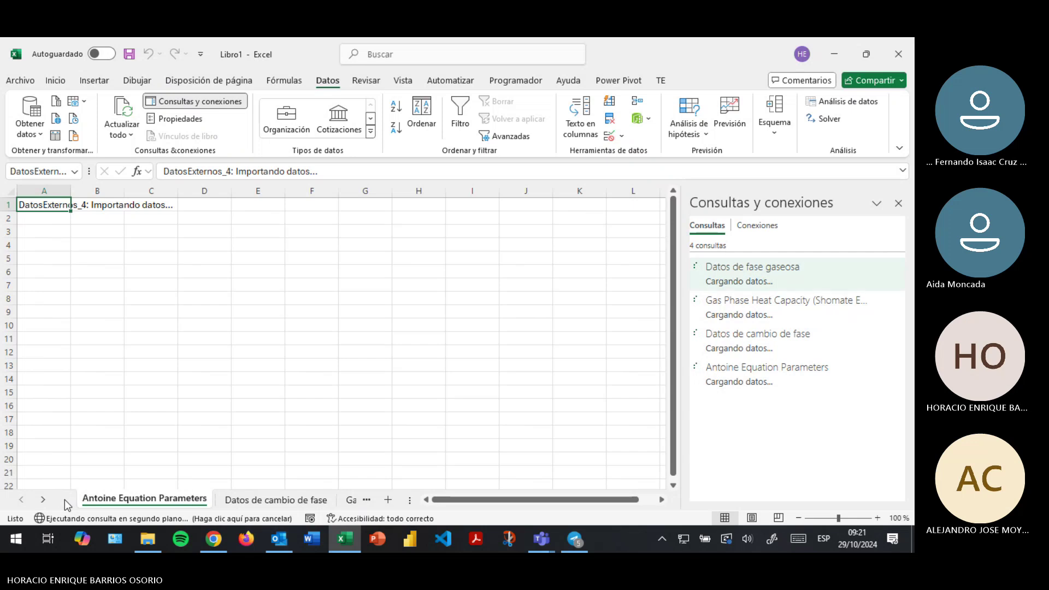
click(279, 502)
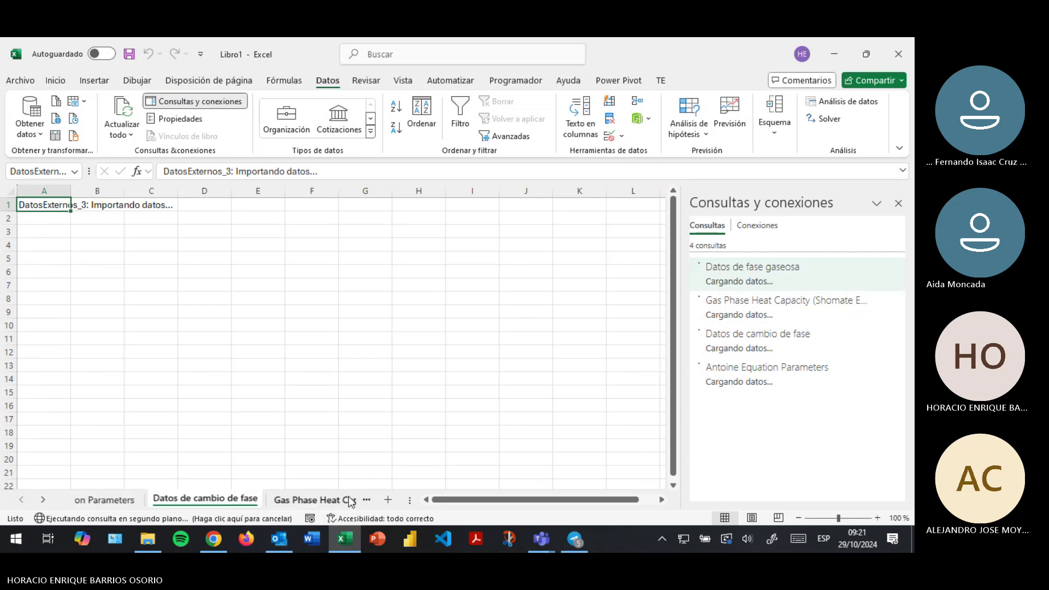
click(350, 501)
click(143, 501)
click(64, 500)
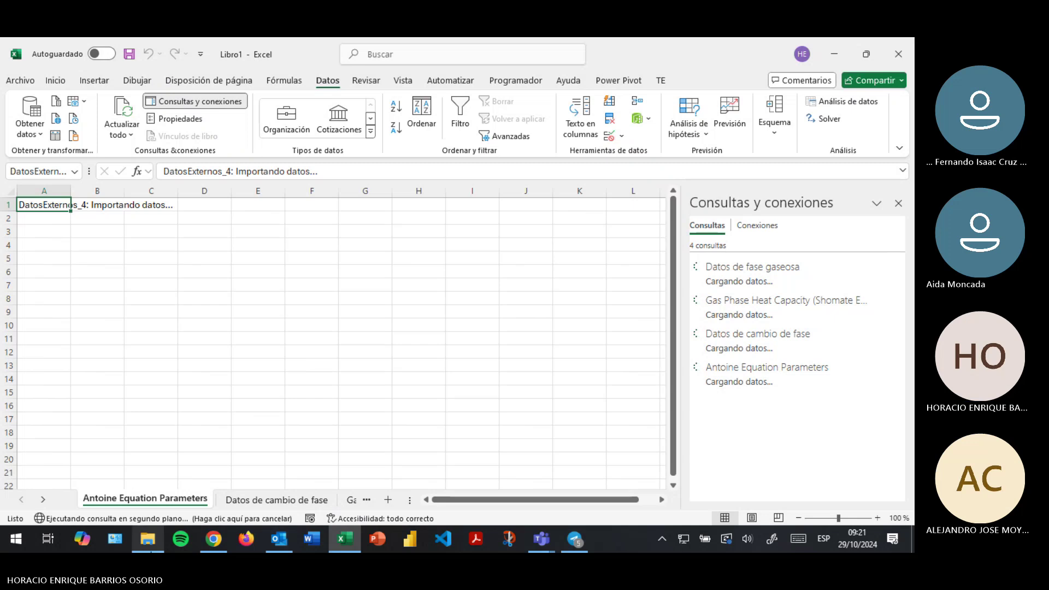
Step: Switch to the browser and reopen the NIST Methane page in a new tab using the copied address
click(213, 541)
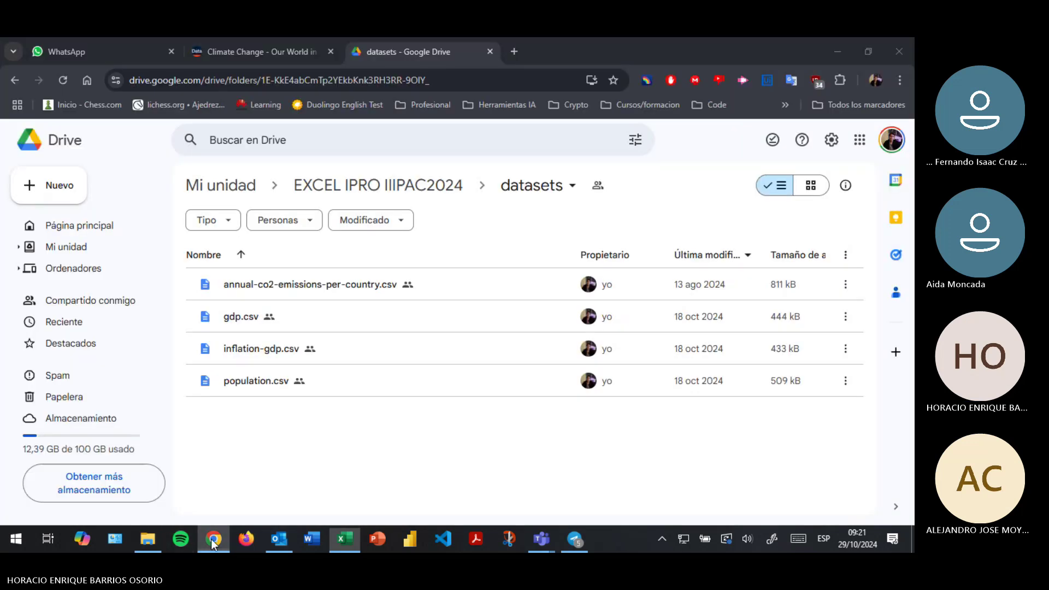
click(518, 51)
key(ctrl+v)
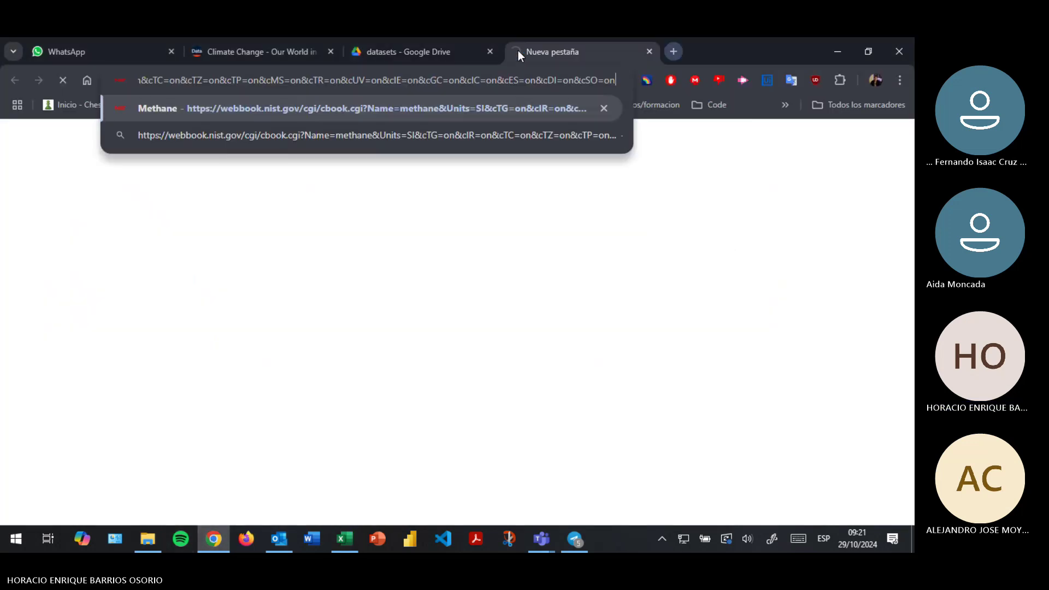
key(Return)
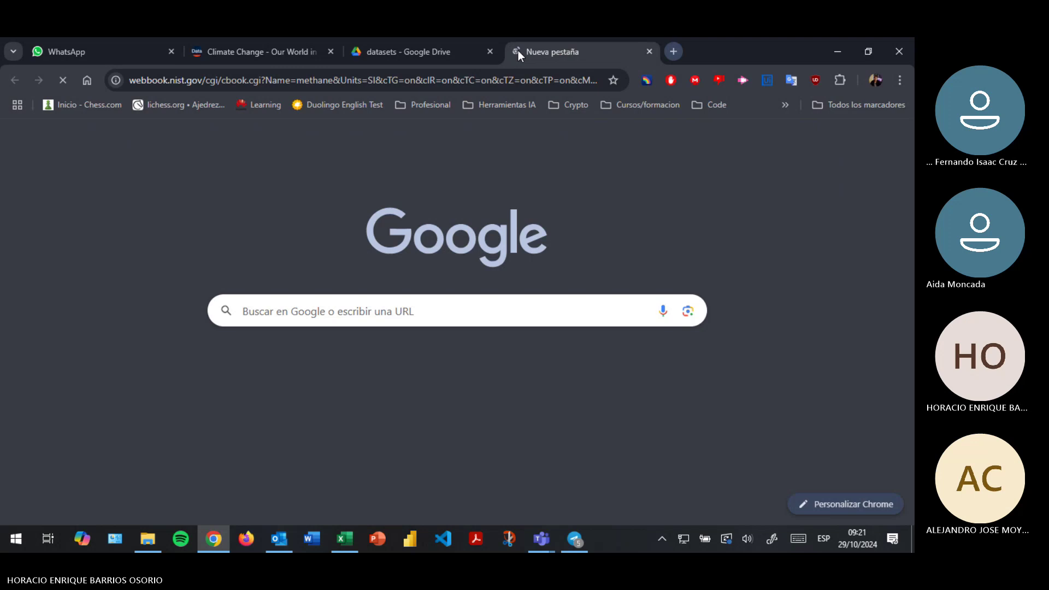
Step: Return to Excel and dismiss all the data source error messages from the query load
key(alt+Tab)
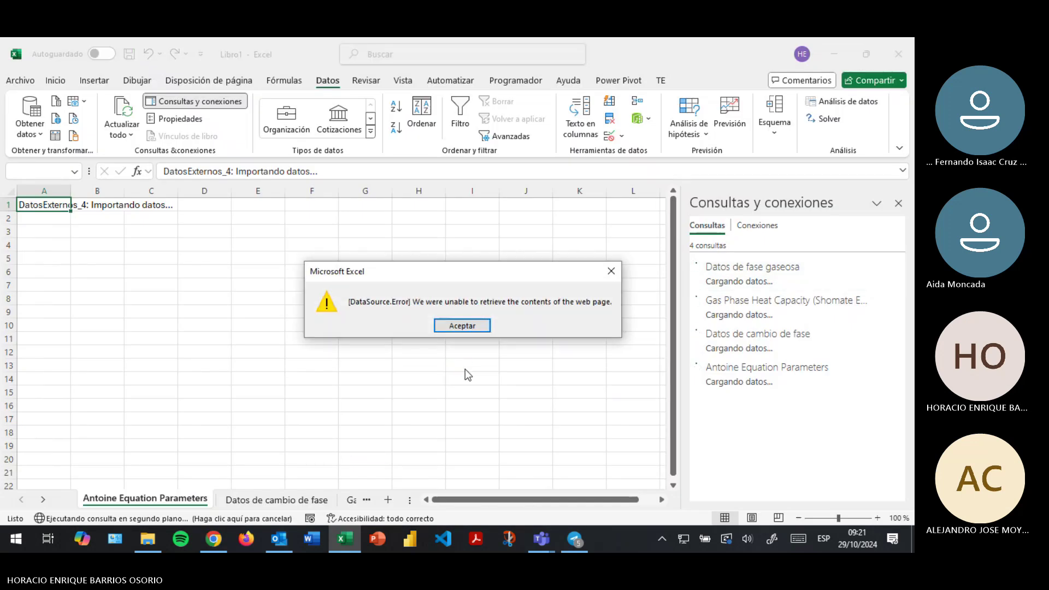
click(460, 326)
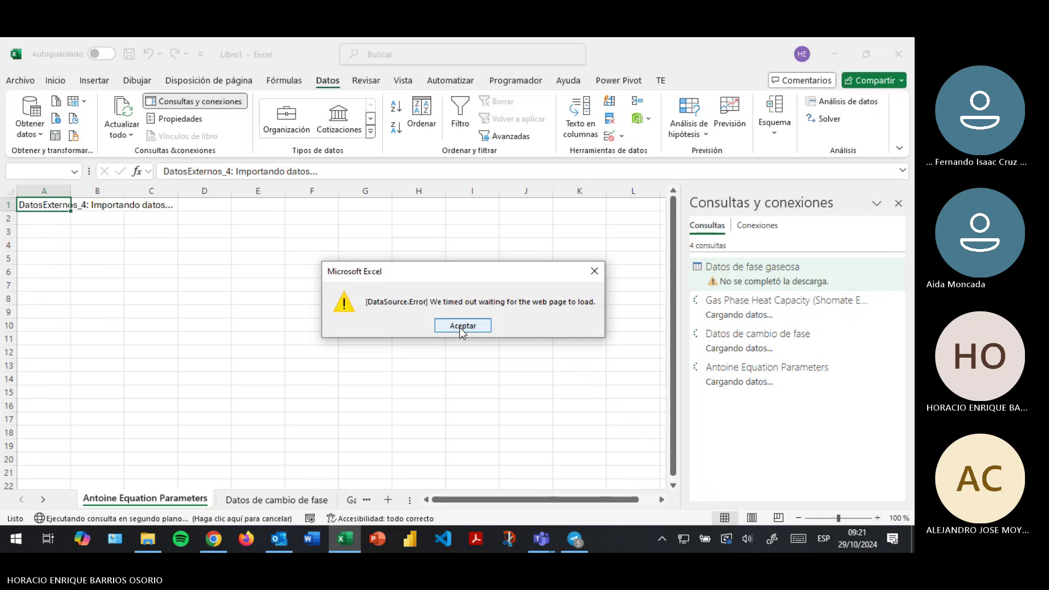
click(463, 326)
click(460, 326)
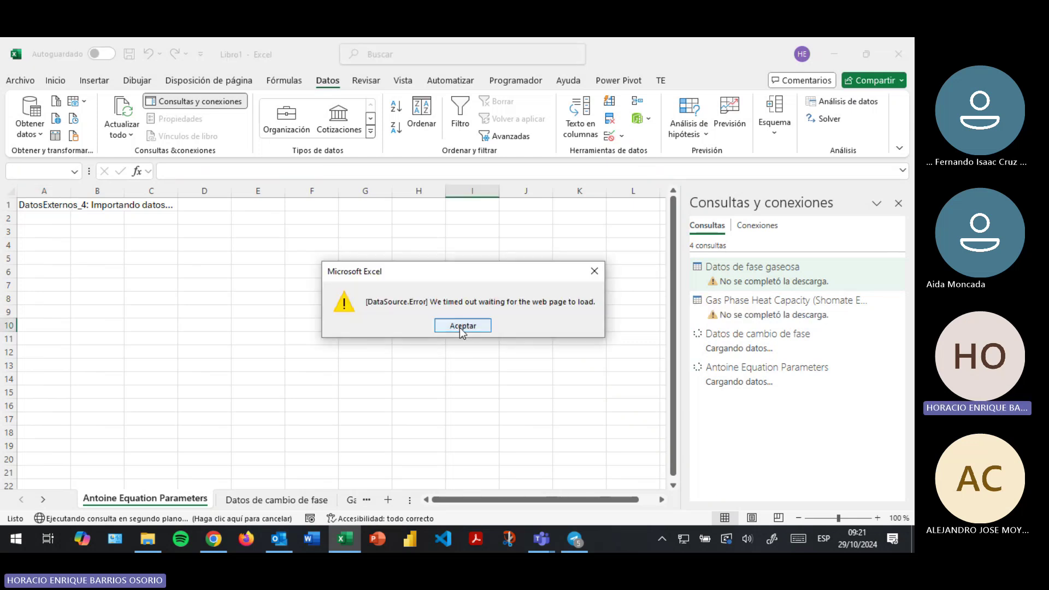
click(462, 327)
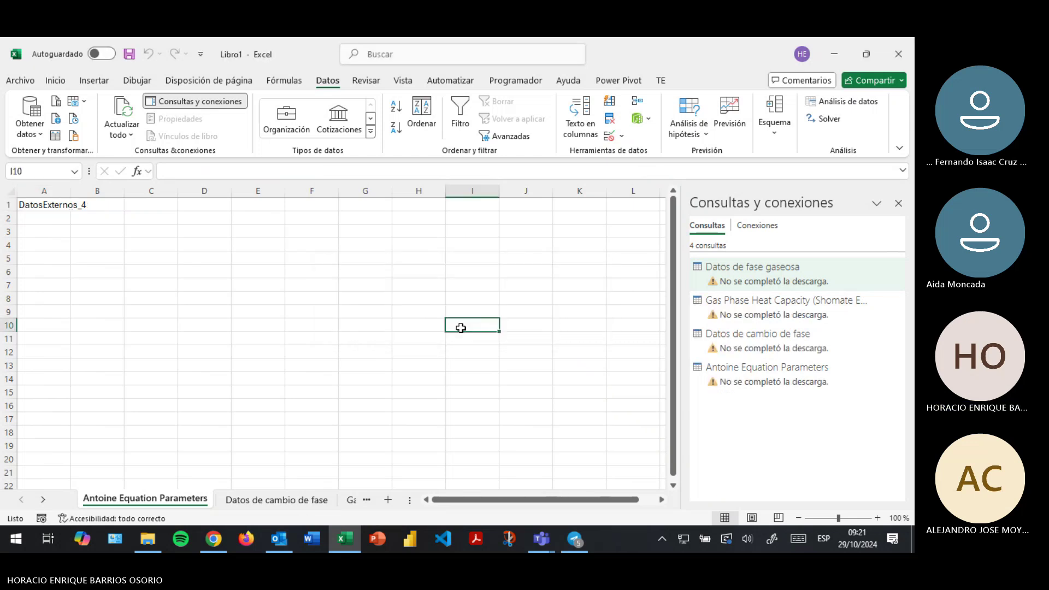
Step: Check the Methane page in the browser, return to Excel and refresh the Datos de cambio de fase query
click(211, 541)
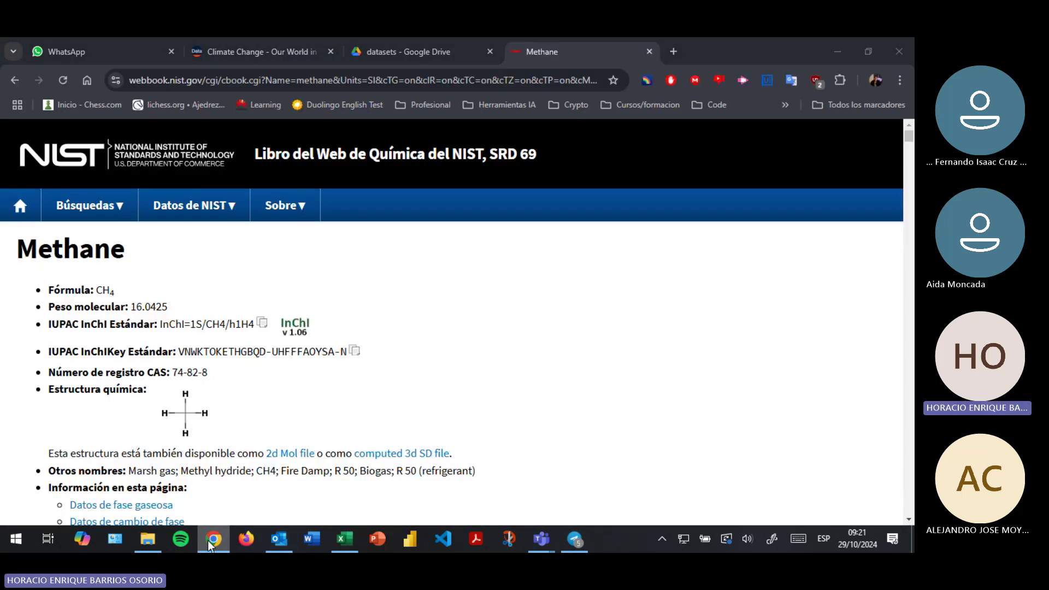
click(210, 541)
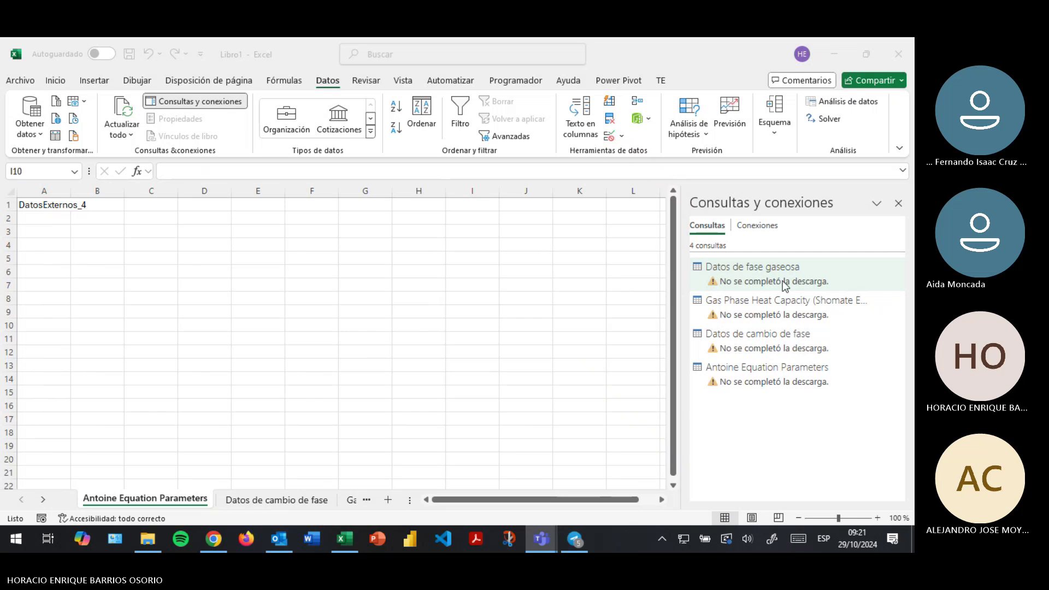
click(764, 394)
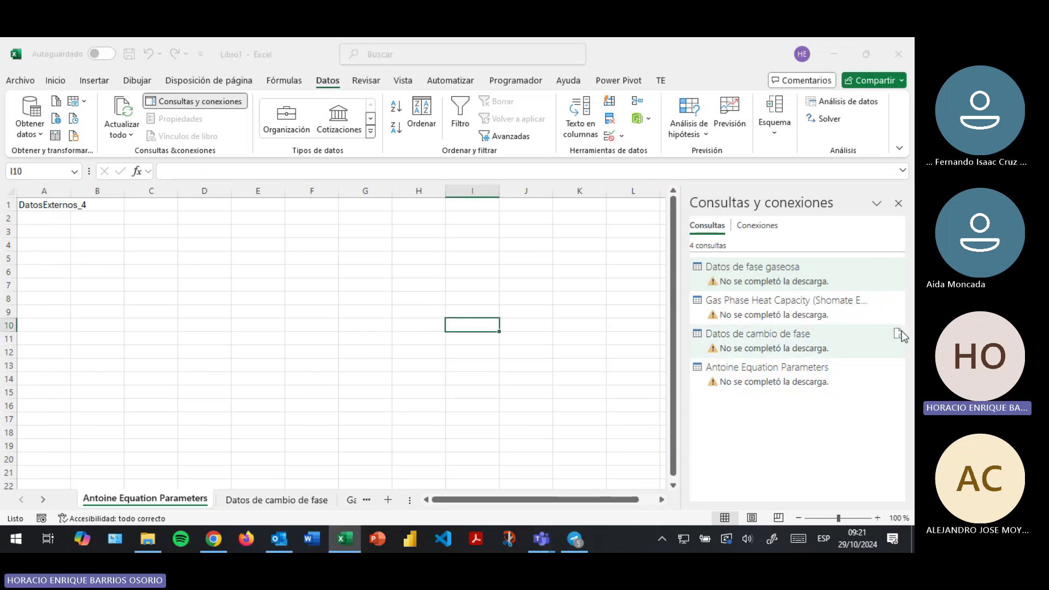
click(898, 335)
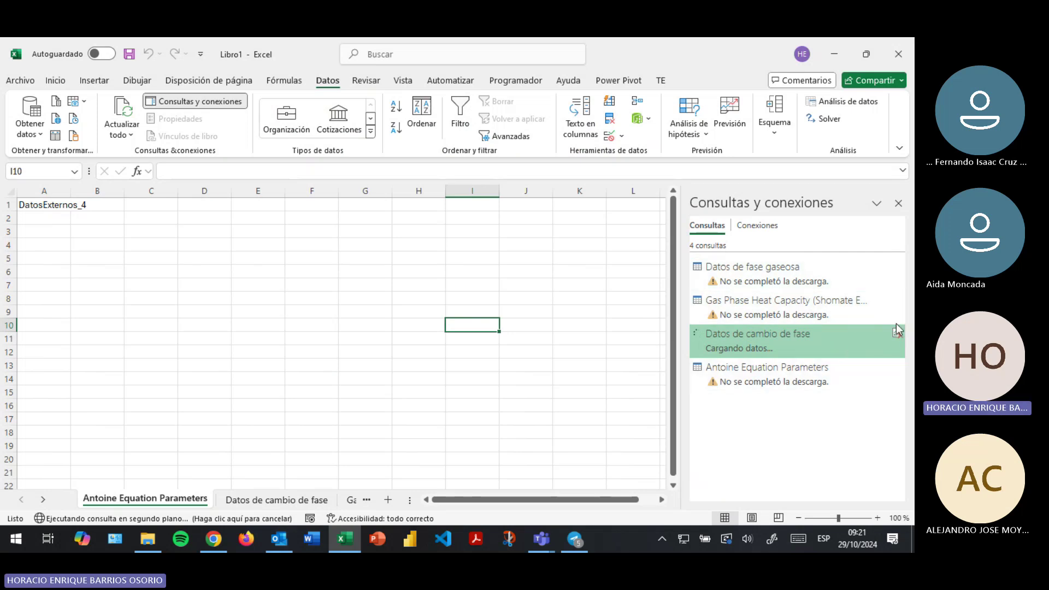
mouse_move(899, 306)
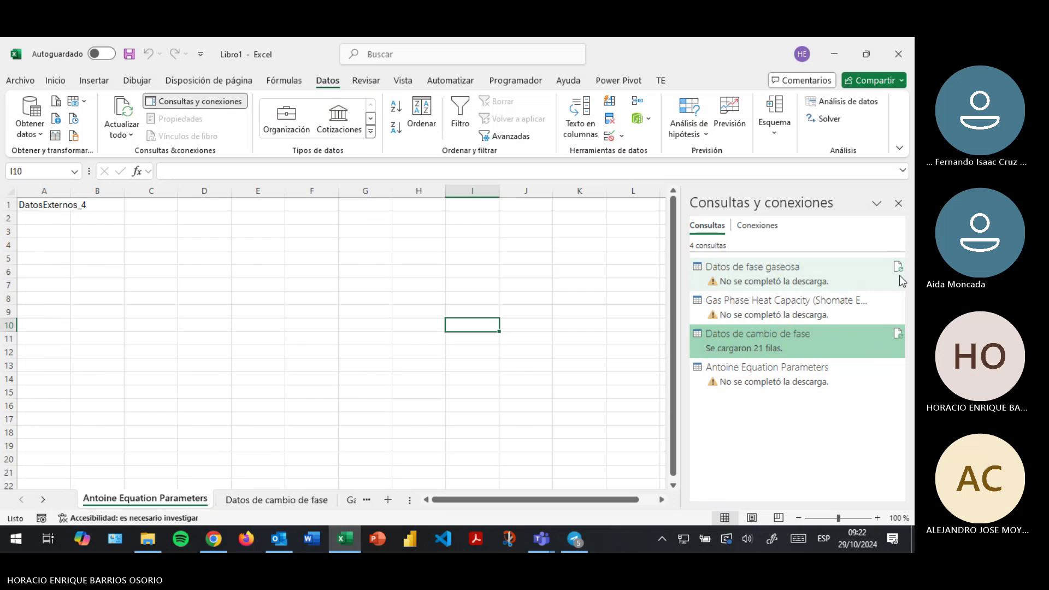
Step: Create a new blank workbook while keeping the methane workbook open
mouse_move(900, 271)
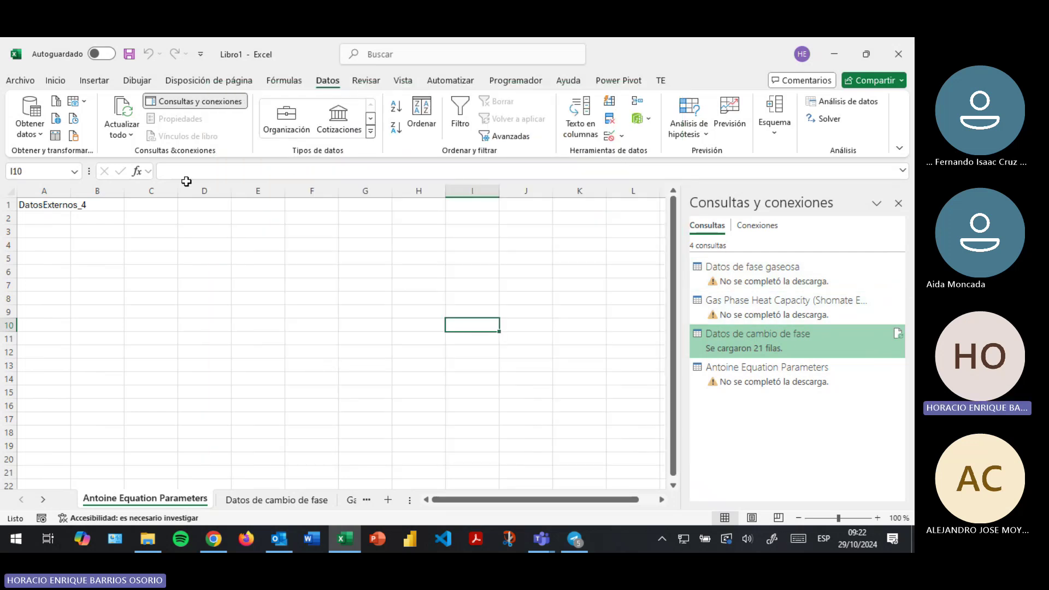
click(32, 78)
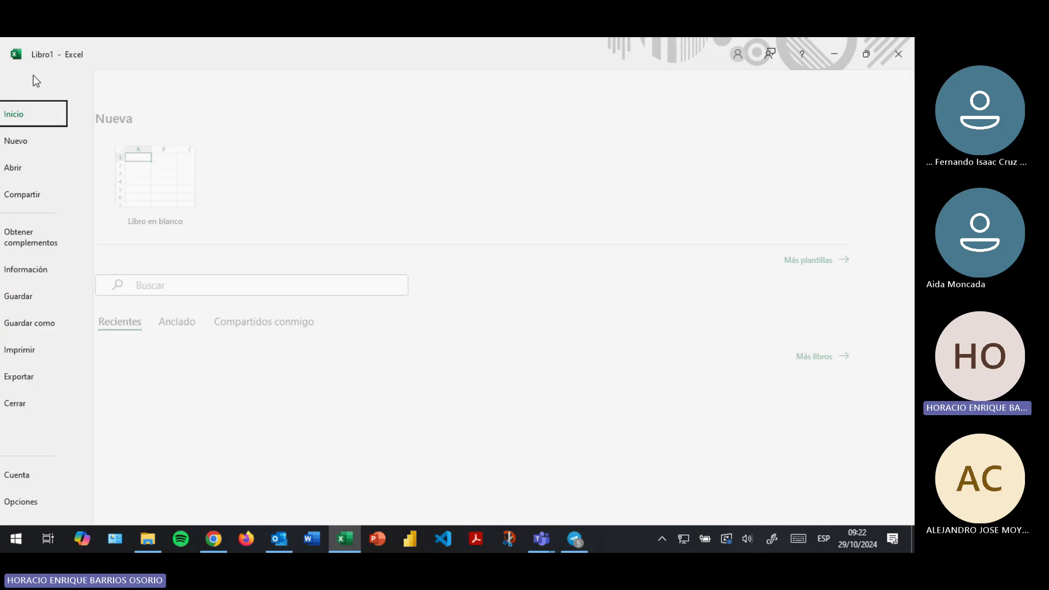
click(170, 173)
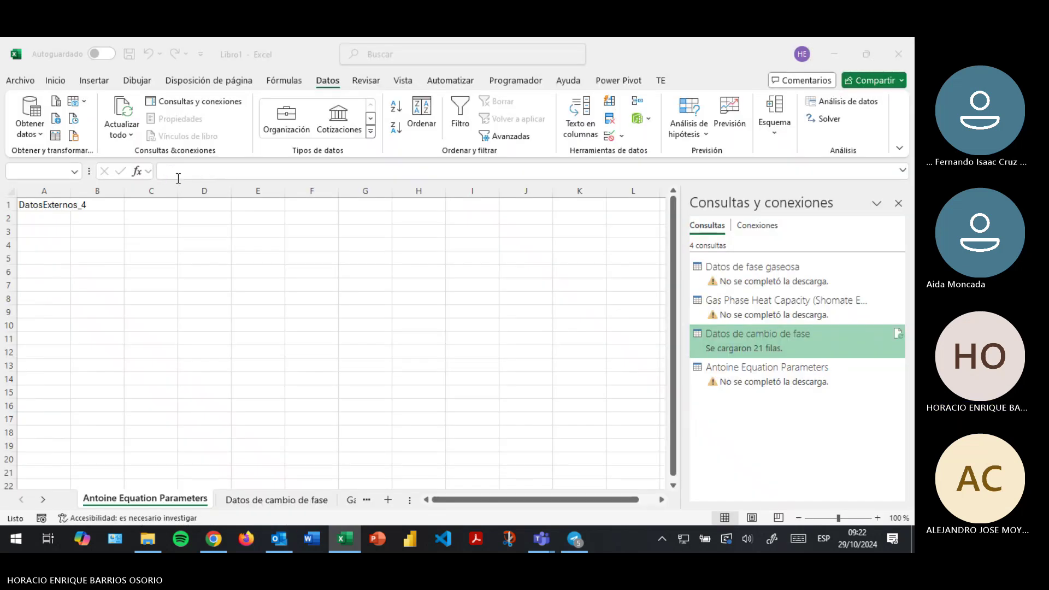
click(898, 54)
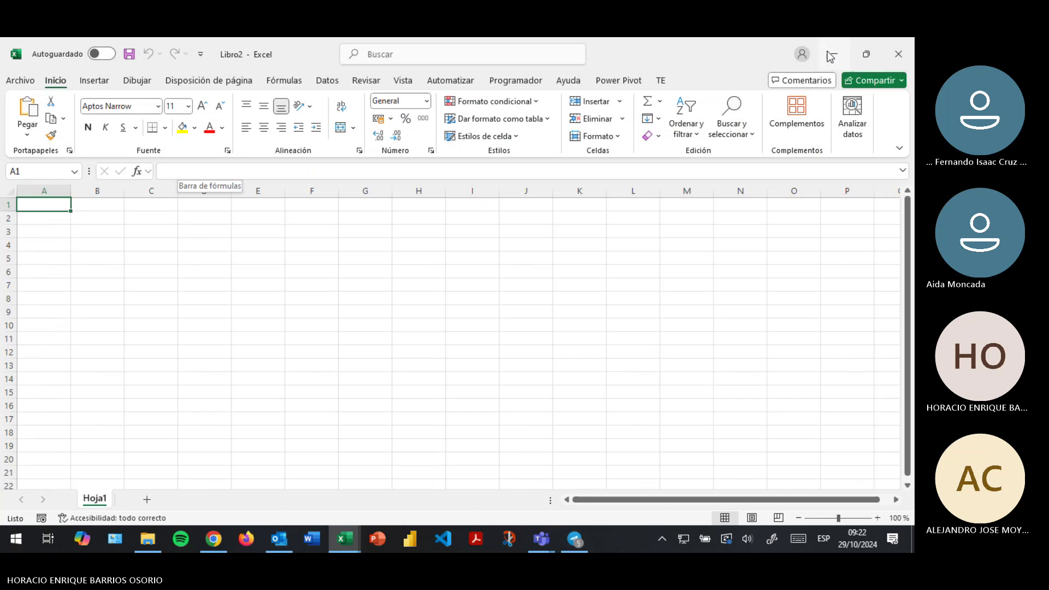
Step: Refresh the Datos de fase gaseosa, Gas Phase Heat Capacity and Antoine Equation Parameters queries, and view the Datos de cambio de fase sheet
click(896, 266)
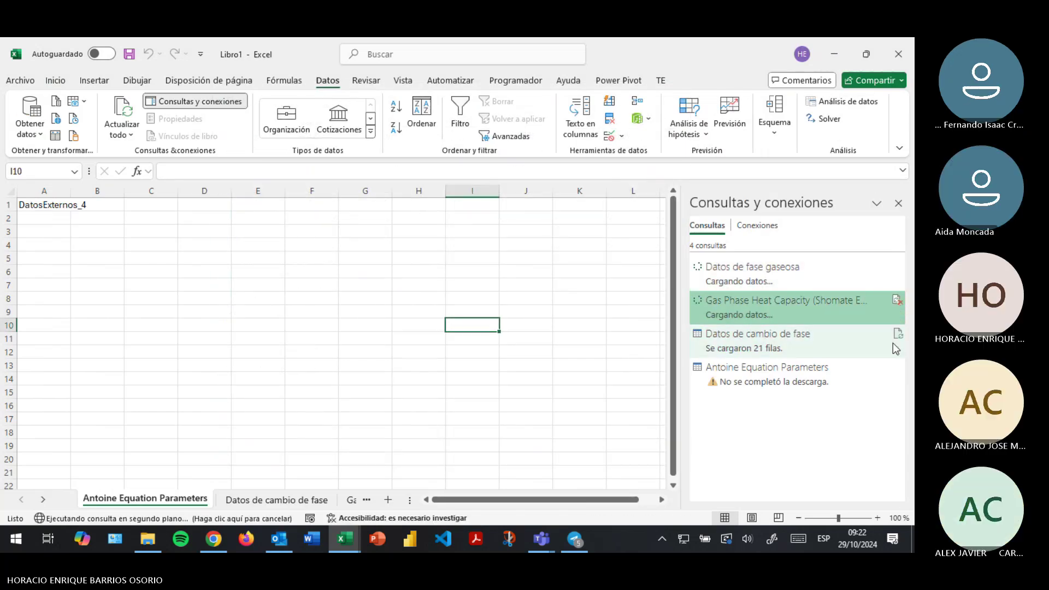
mouse_move(887, 362)
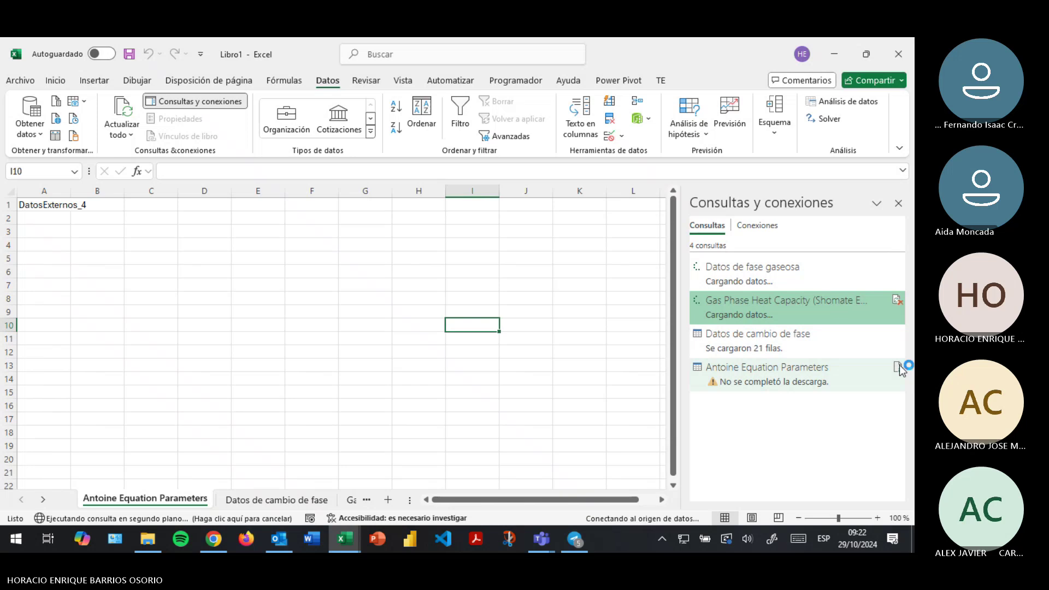
click(899, 365)
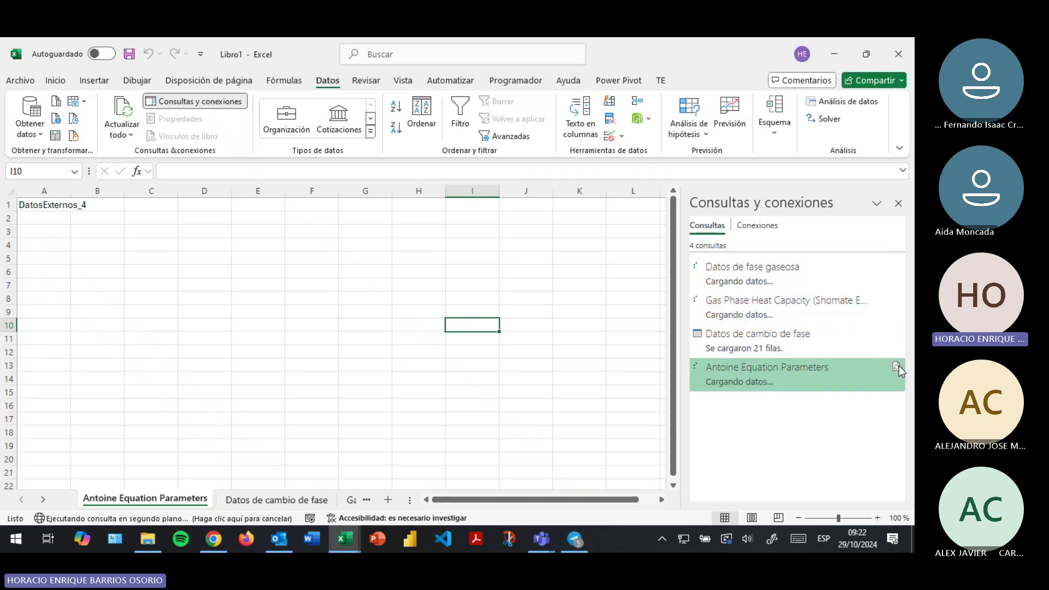
click(265, 500)
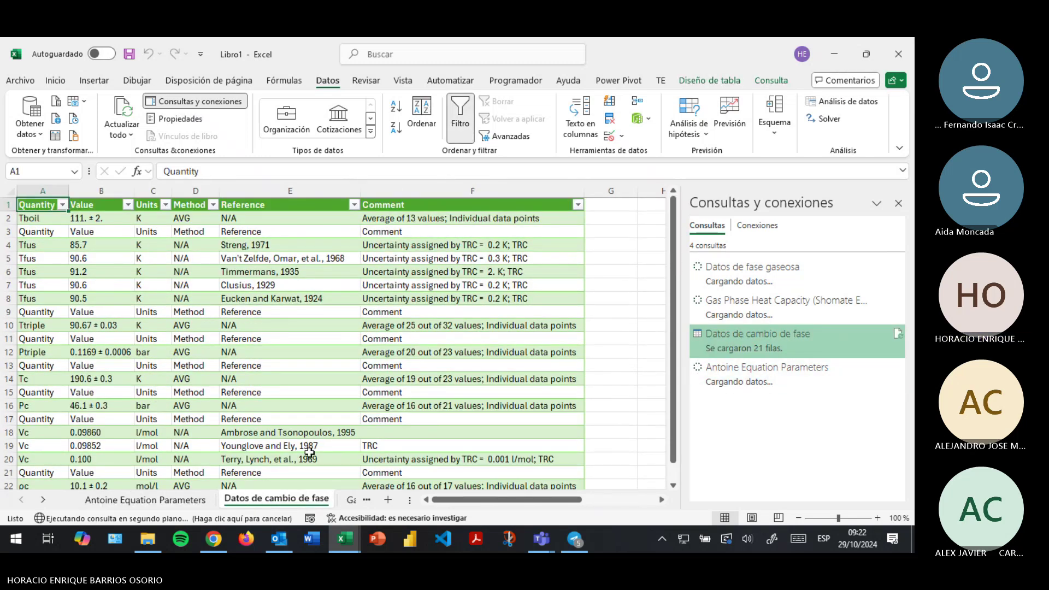
Step: Switch to the blank workbook Libro2 and start a data import from a text/CSV file
click(344, 539)
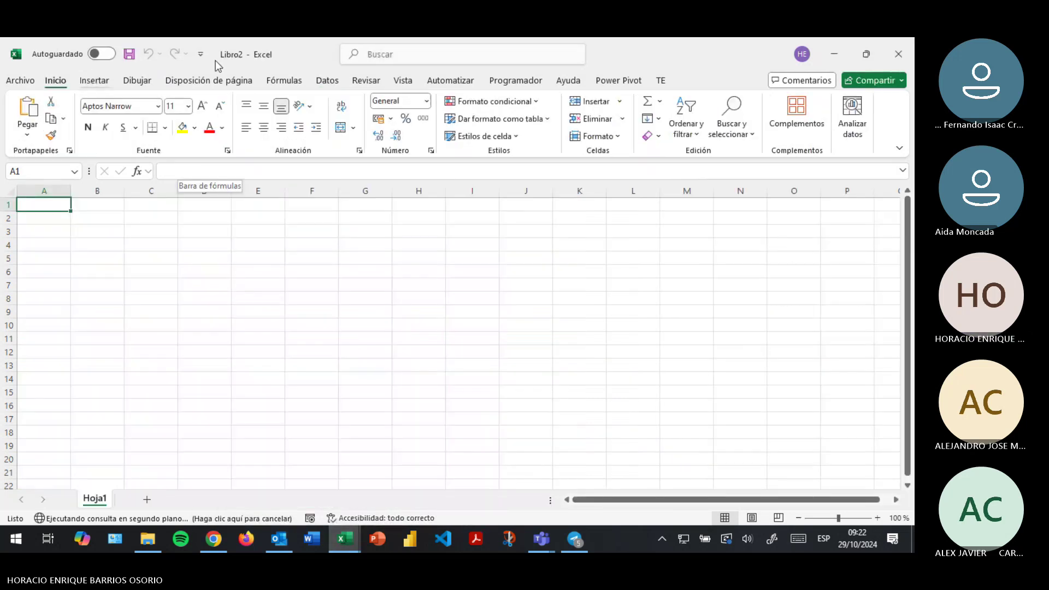
click(94, 81)
click(327, 81)
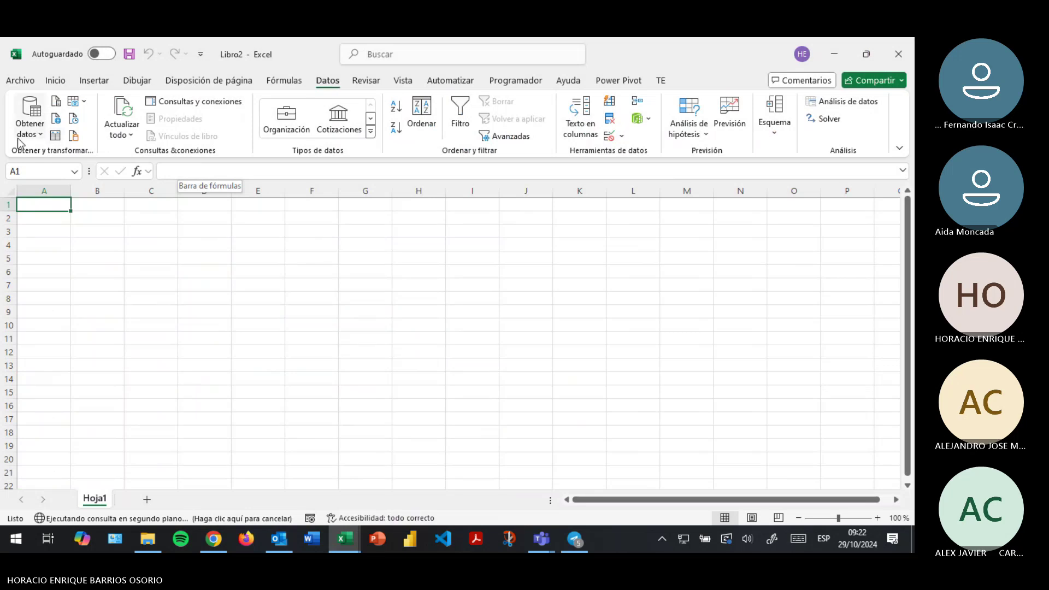
click(25, 134)
mouse_move(71, 158)
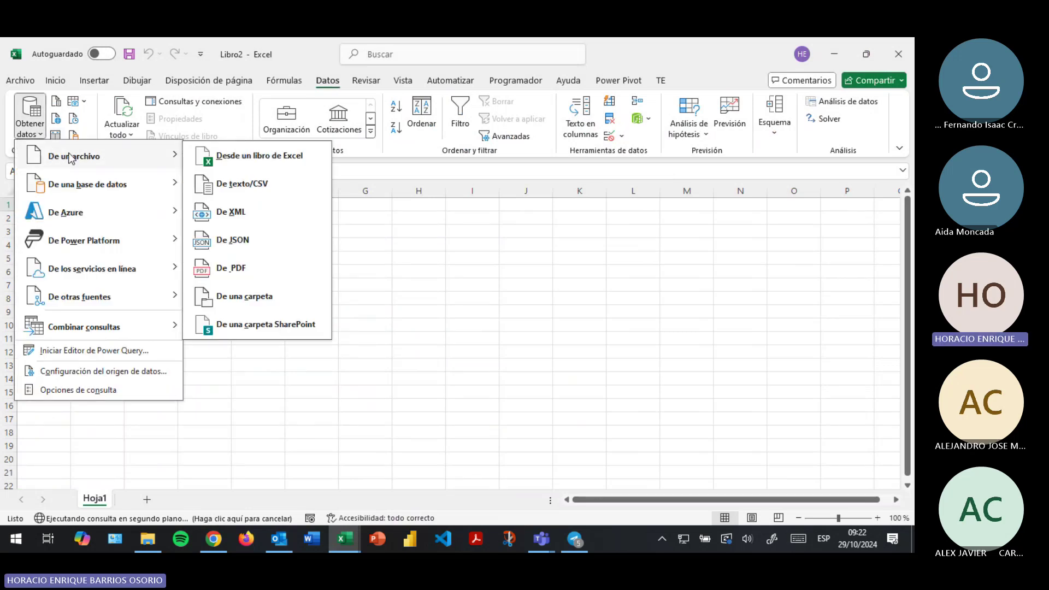
click(249, 182)
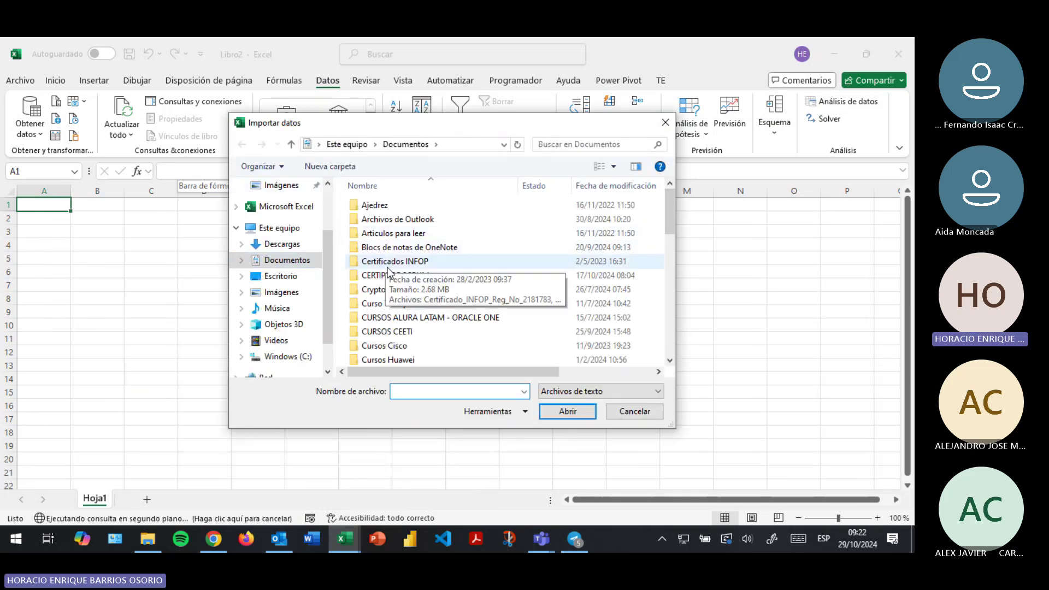
Step: Browse from Documentos through CURSOS CEETI, IIIPAC2024 and EXCEL to the datasets folder
scroll(409, 262, down, 2)
double_click(408, 262)
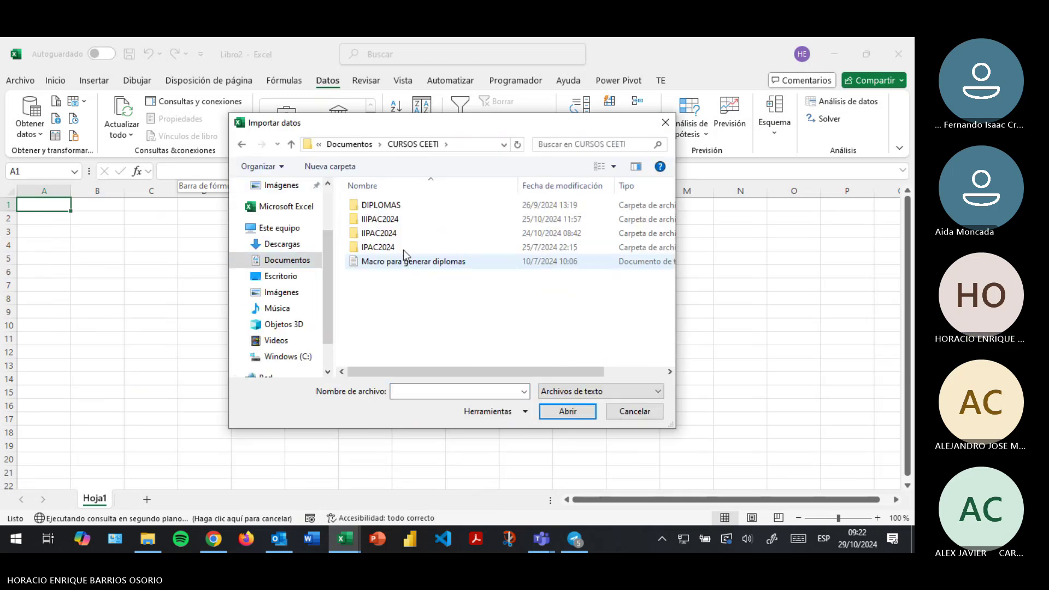
double_click(385, 218)
double_click(385, 214)
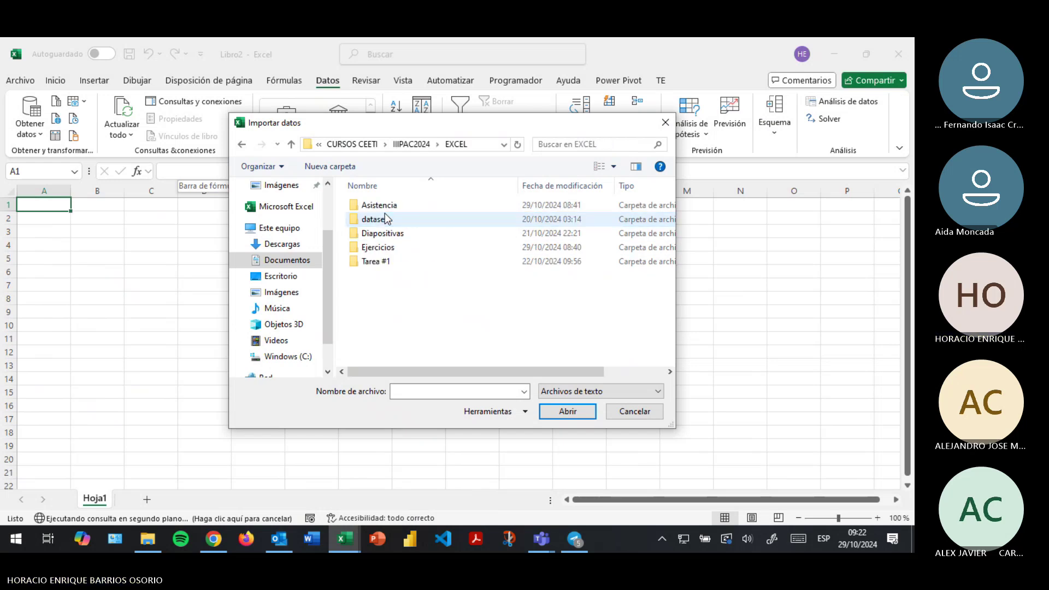
double_click(383, 221)
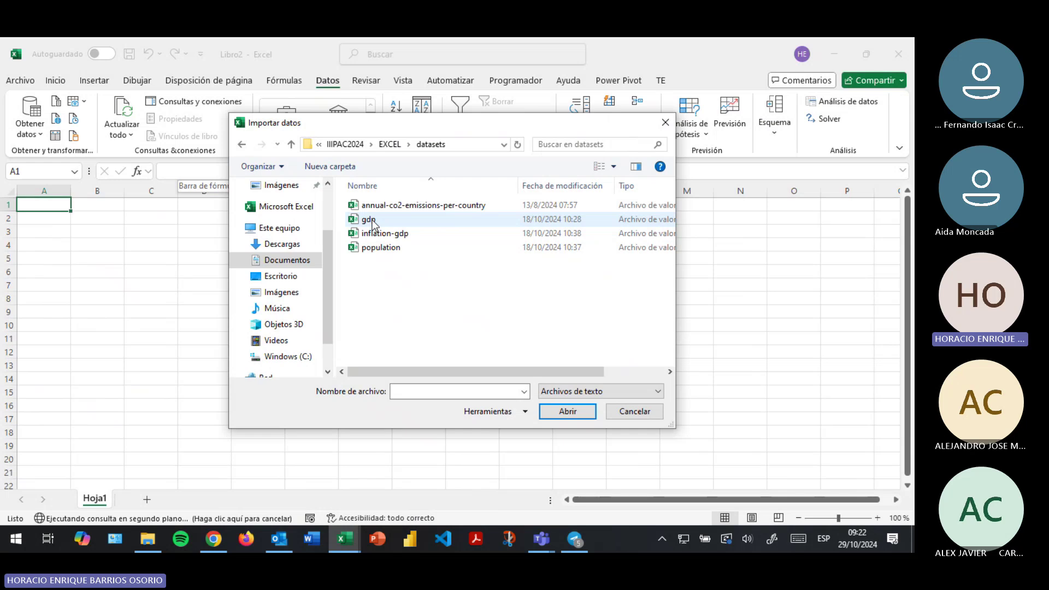
Step: Import the gdp file and open its data for transformation in the Power Query editor
click(374, 221)
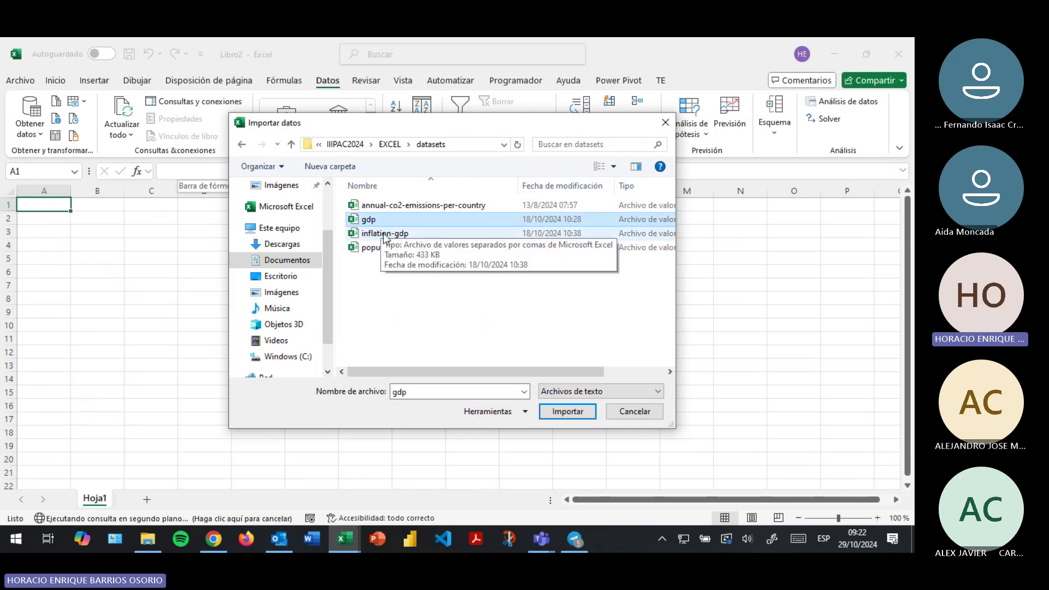
click(384, 235)
click(375, 220)
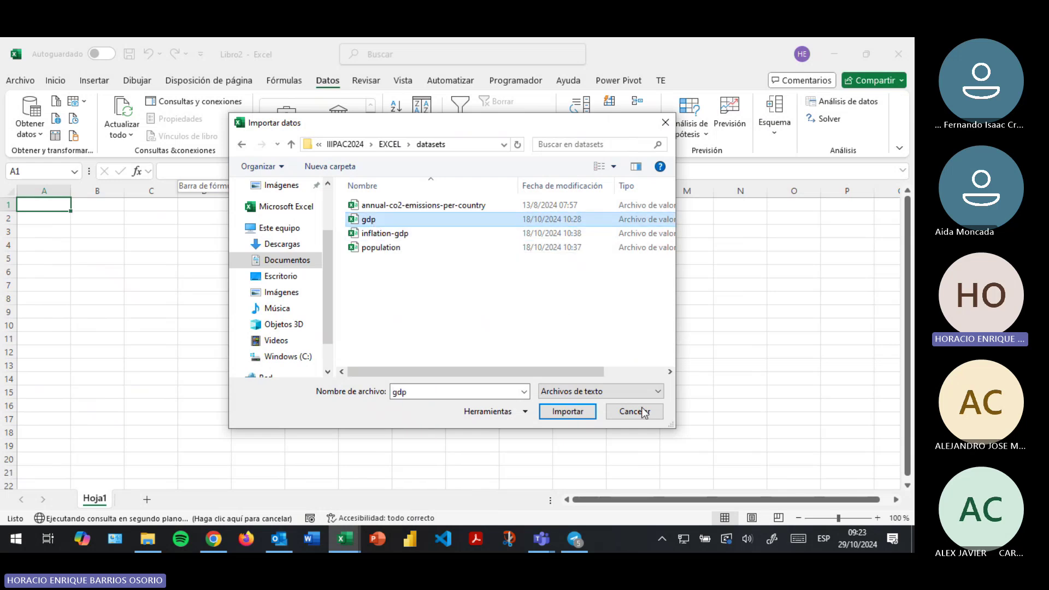
drag(555, 126, 671, 98)
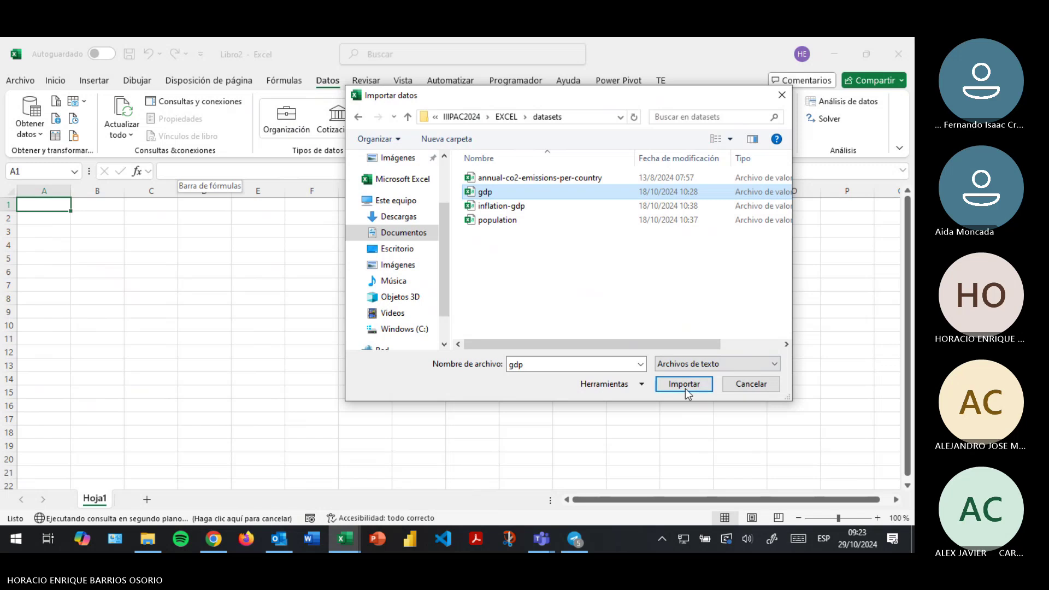
click(684, 383)
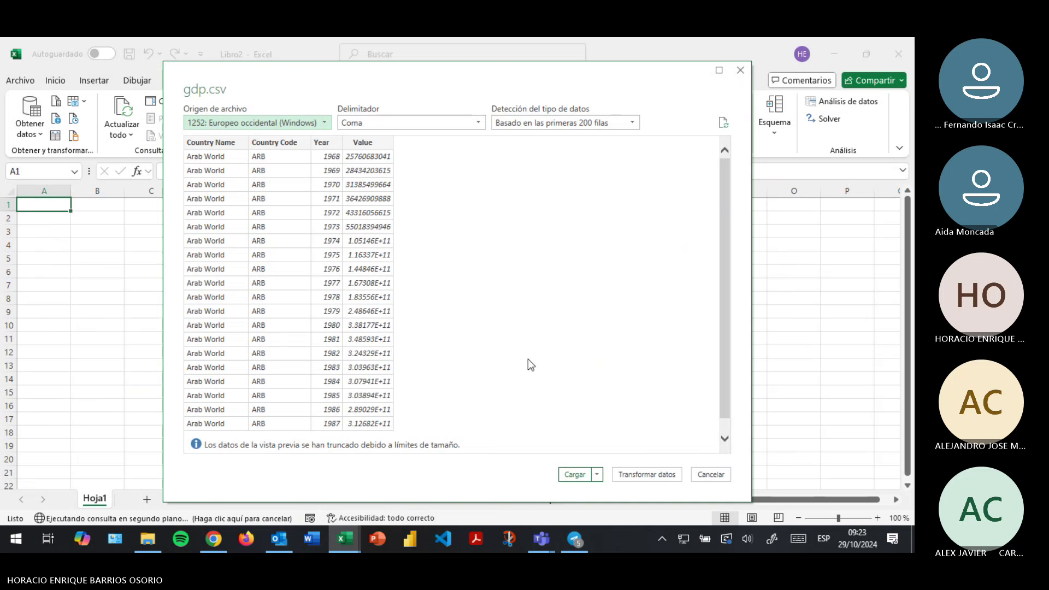
click(632, 479)
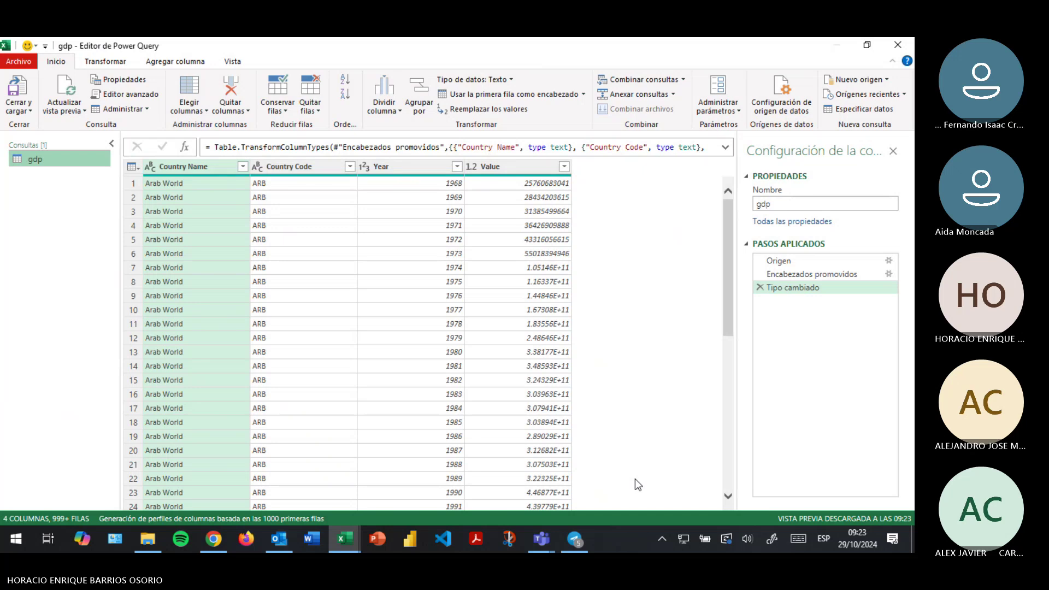
Step: Load the full list of Country Name values and filter the column to Honduras only
click(242, 167)
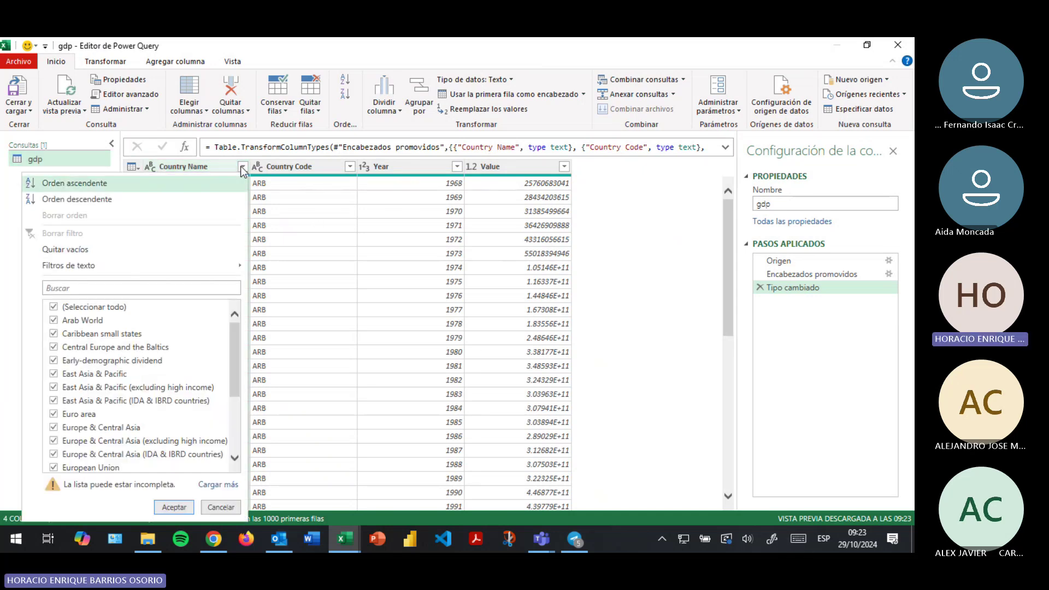
click(217, 484)
click(54, 307)
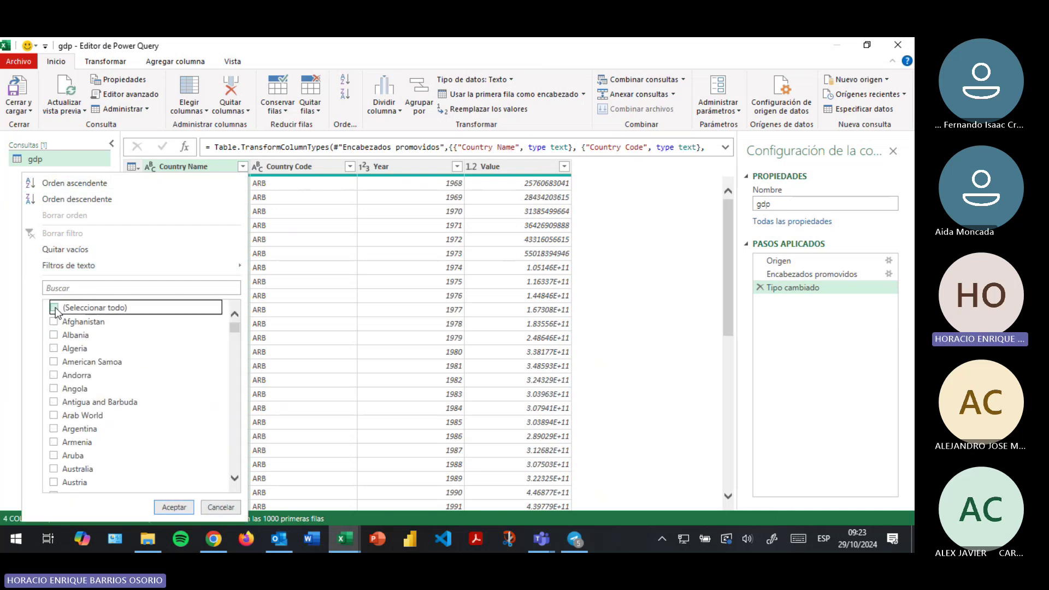
click(80, 283)
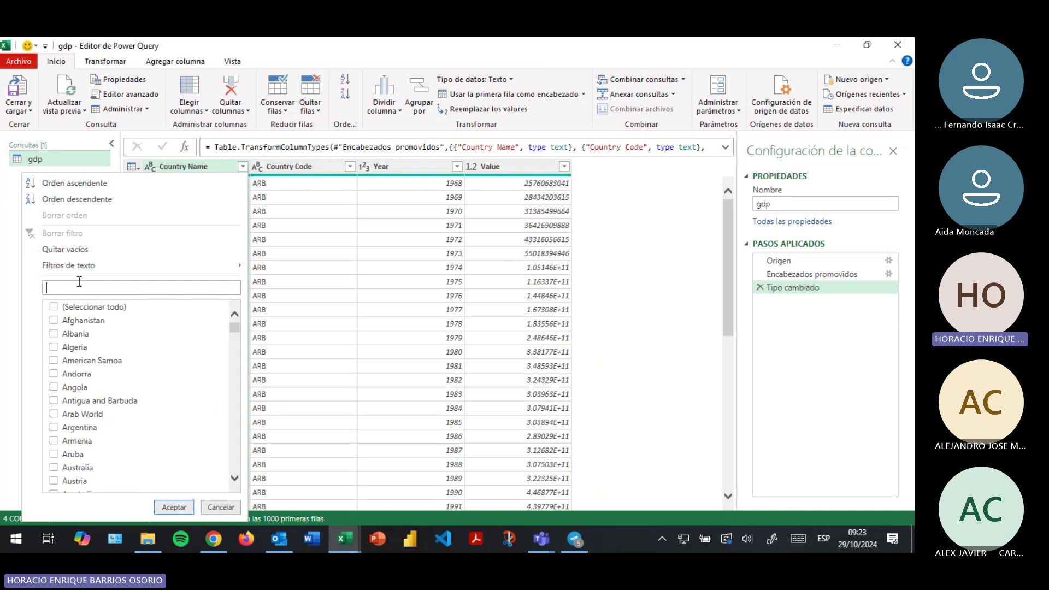
text(hondur)
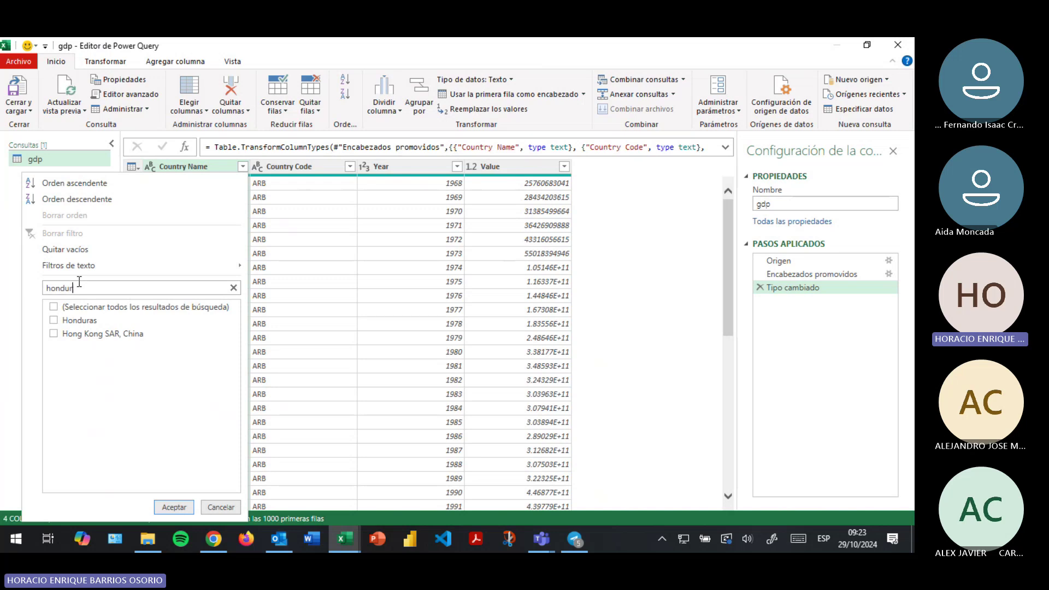
text(as)
click(53, 321)
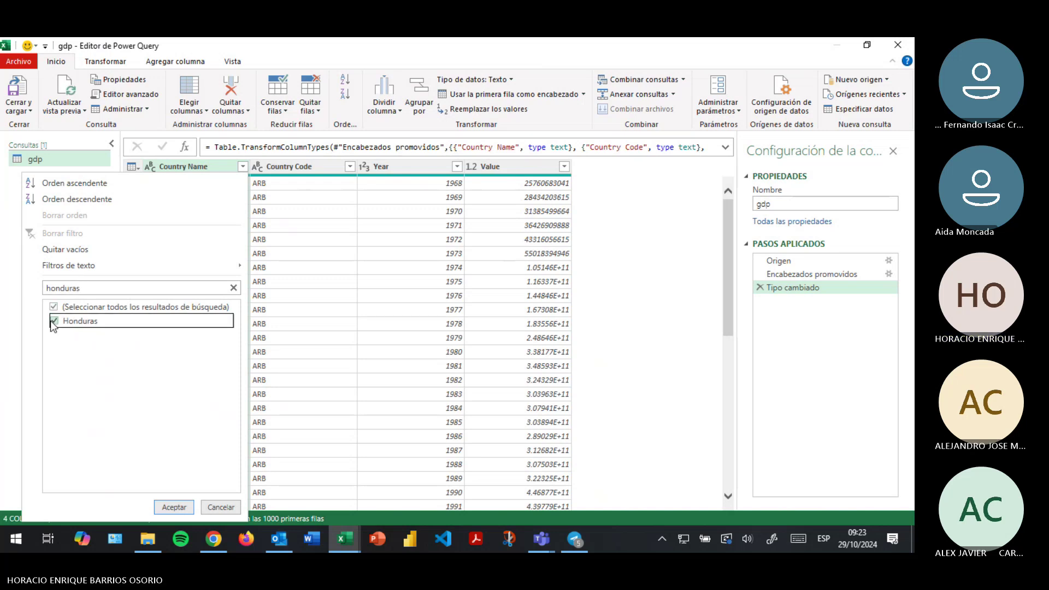
click(175, 506)
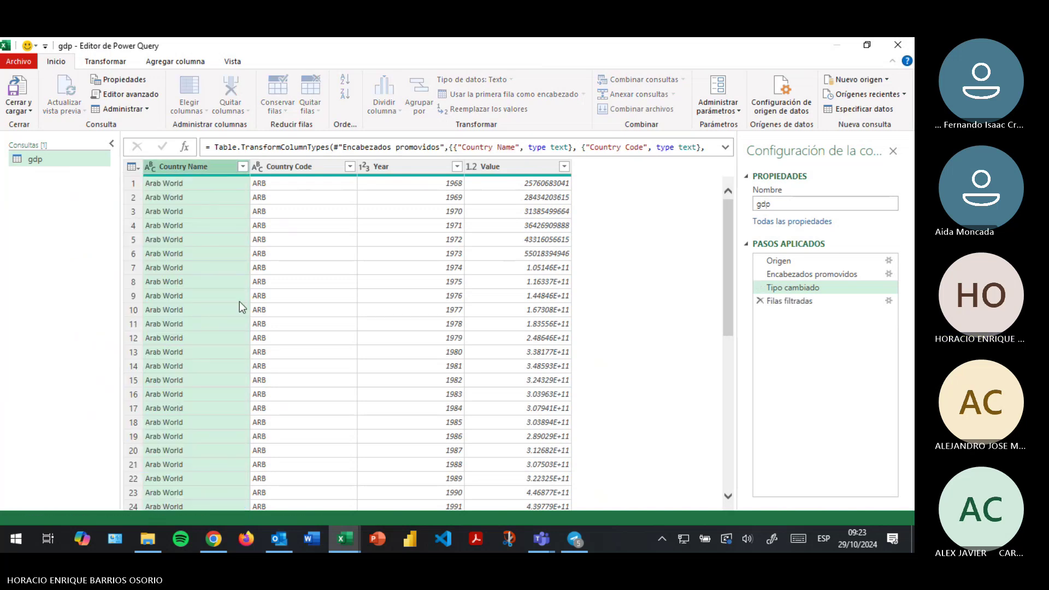
Step: Review the years available in the Year column's filter list, keeping all of them selected
click(457, 166)
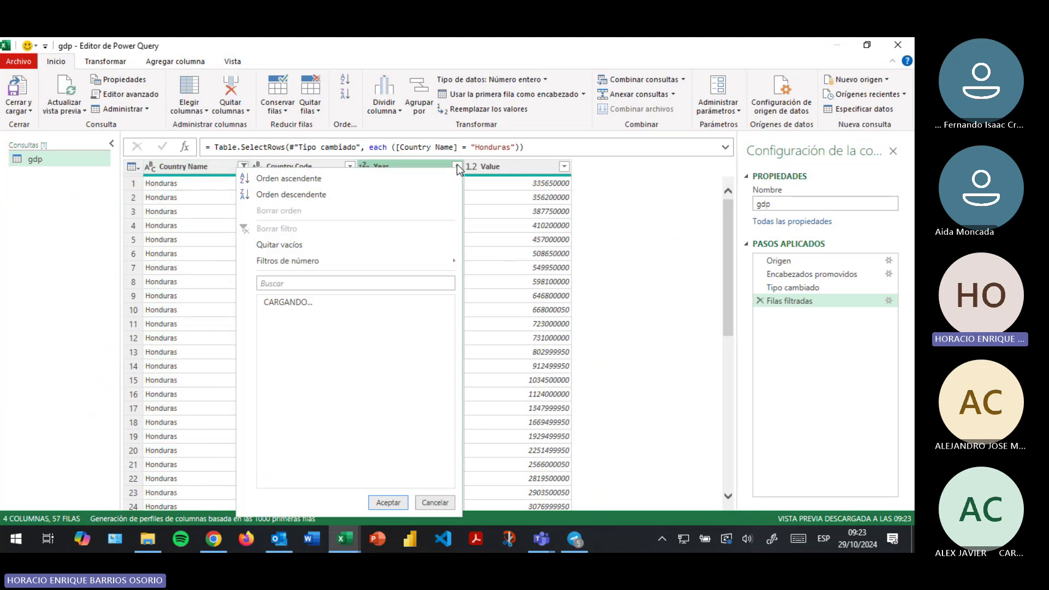
scroll(352, 369, down, 11)
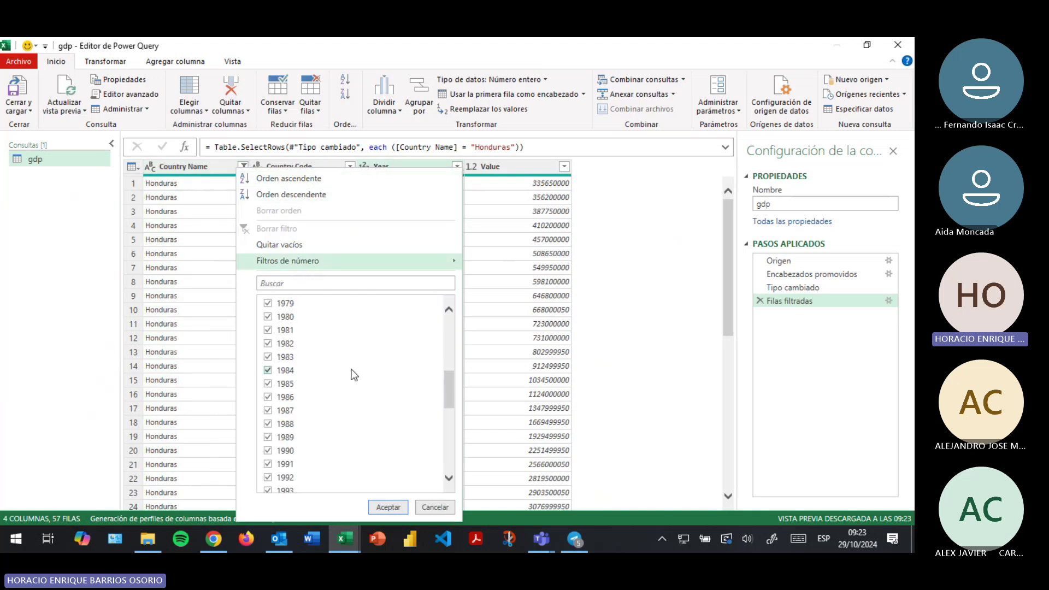
scroll(296, 440, down, 3)
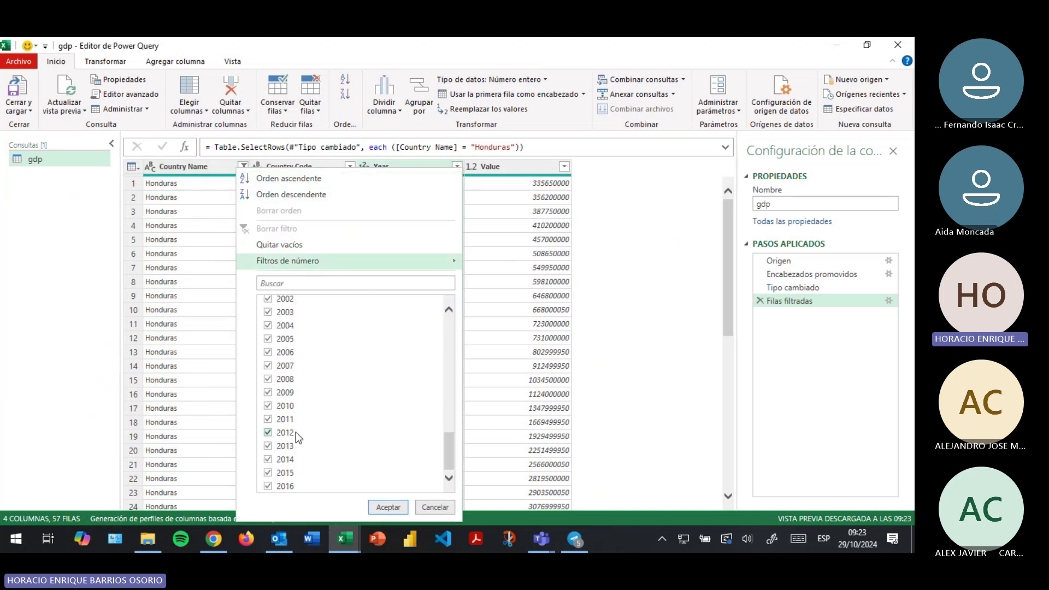
click(381, 507)
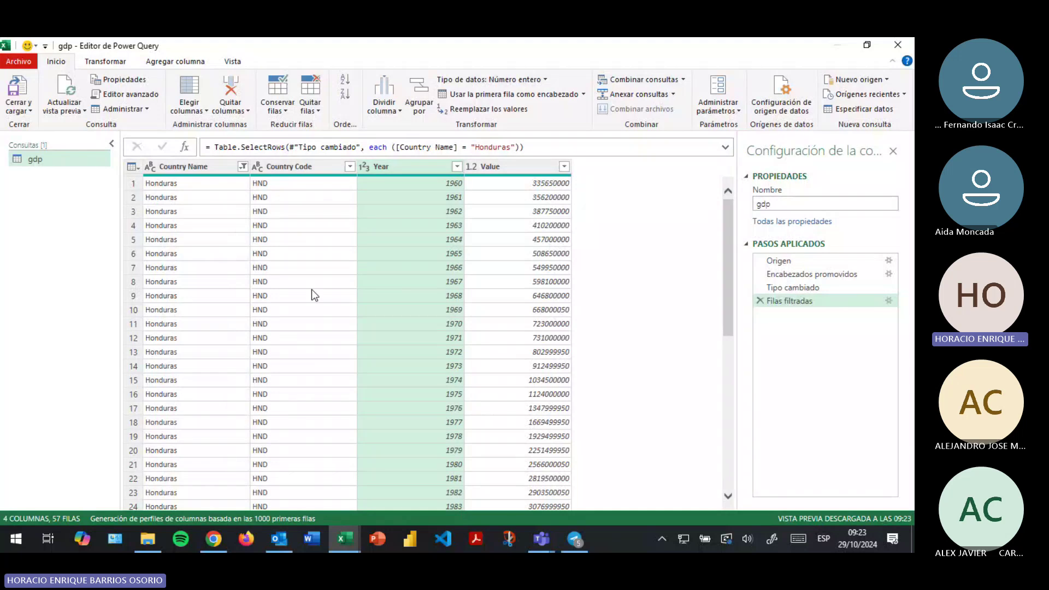
Step: Remove the Country Code column from the gdp query
click(287, 167)
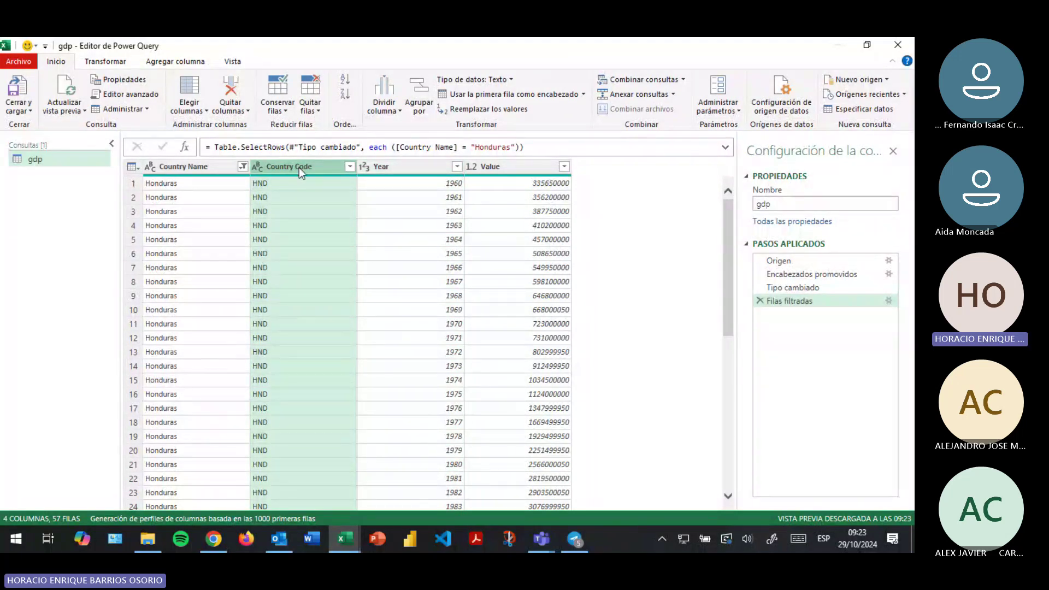
click(76, 112)
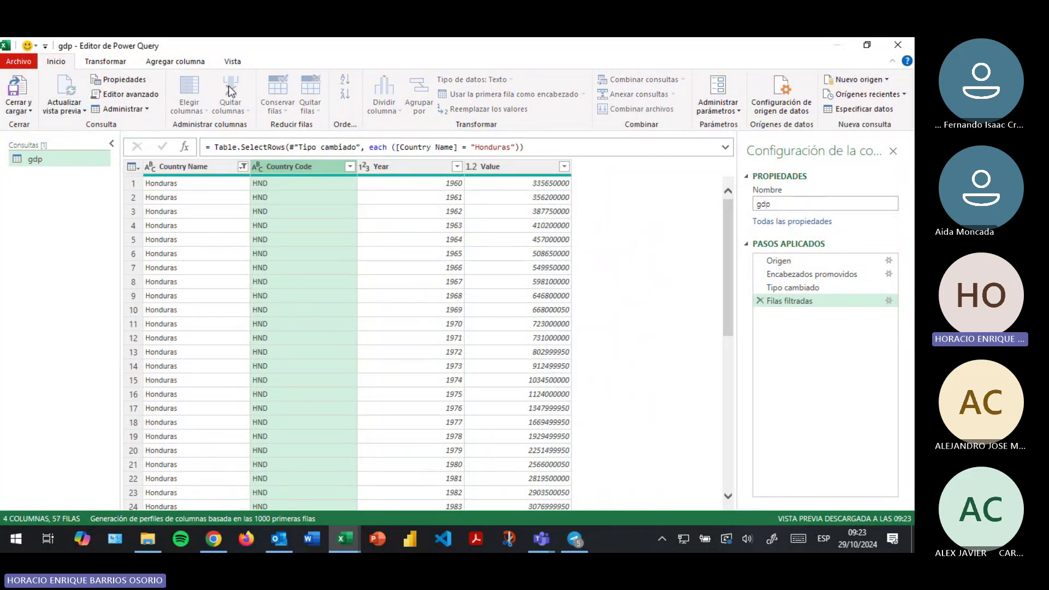
click(229, 90)
Step: Rename the Value column of the gdp query as "PIB [$]"
click(388, 166)
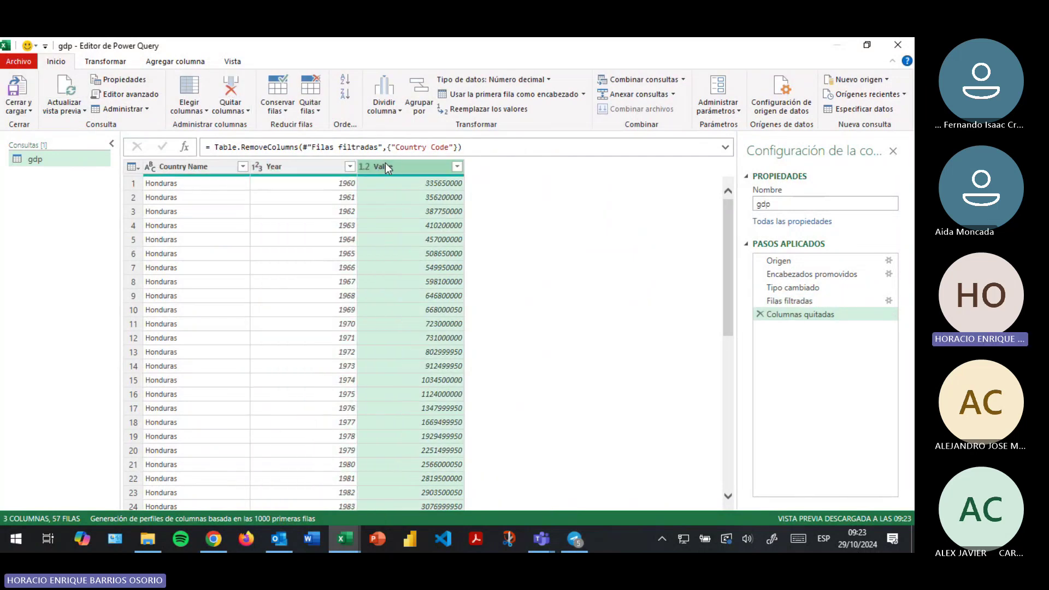
double_click(378, 166)
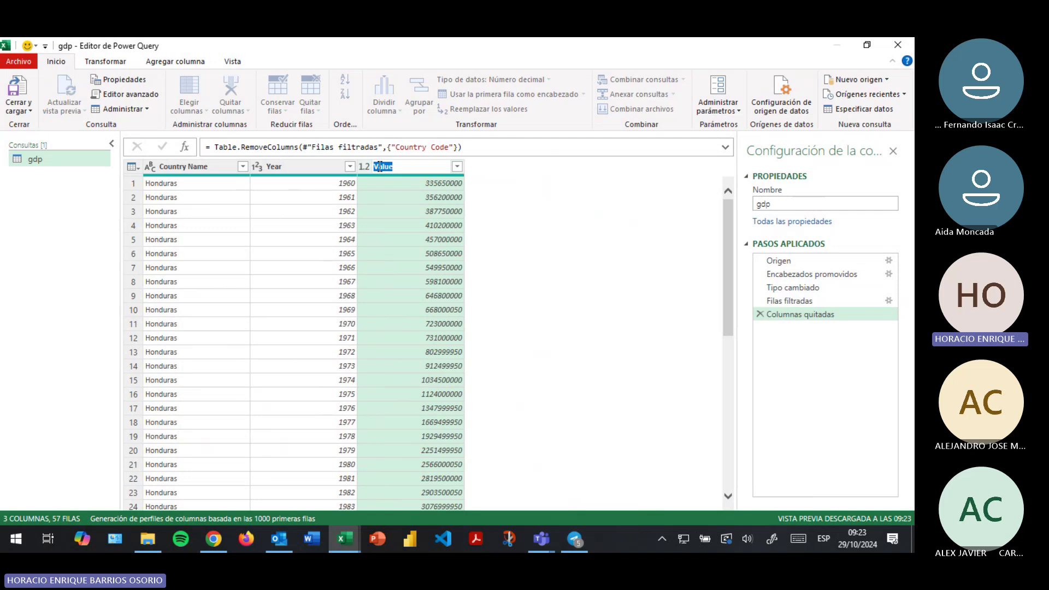
text(PIB [$])
key(Return)
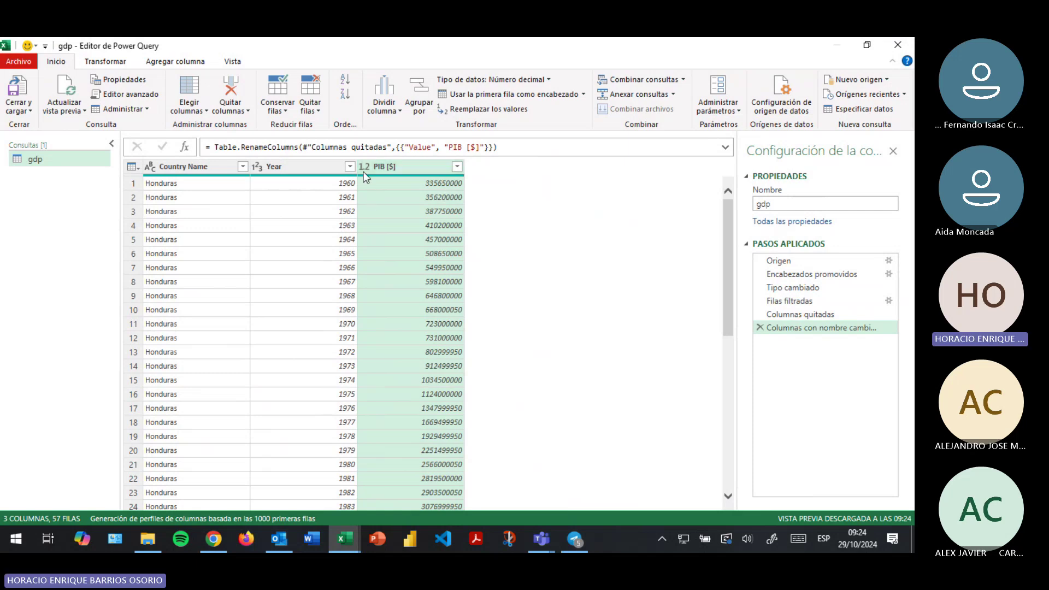
Step: Import inflation-gdp.csv from the datasets folder as a new query, keeping the comma delimiter and detected data types
click(828, 81)
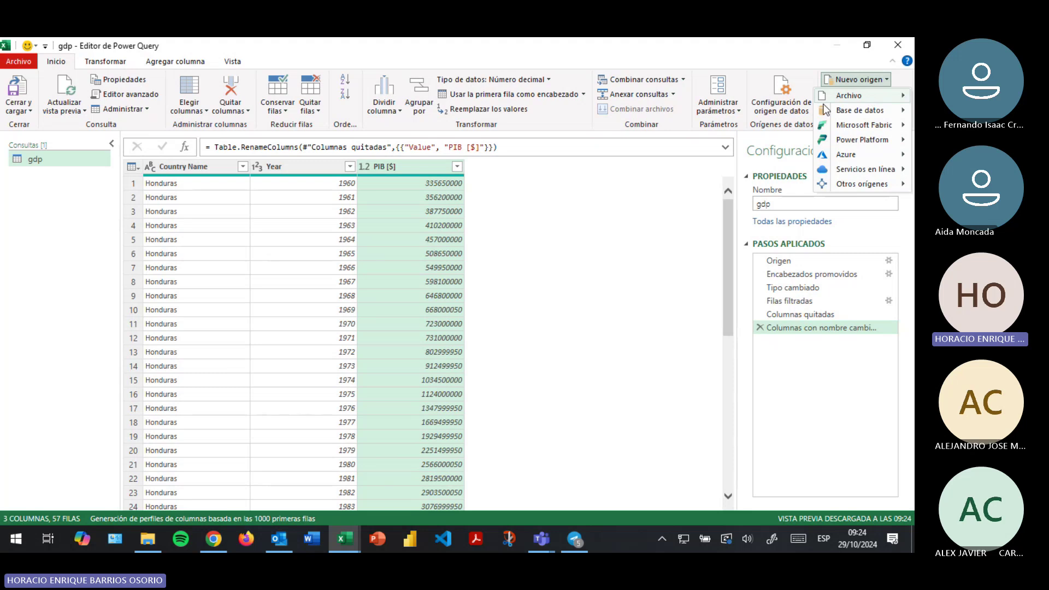
mouse_move(824, 101)
click(744, 141)
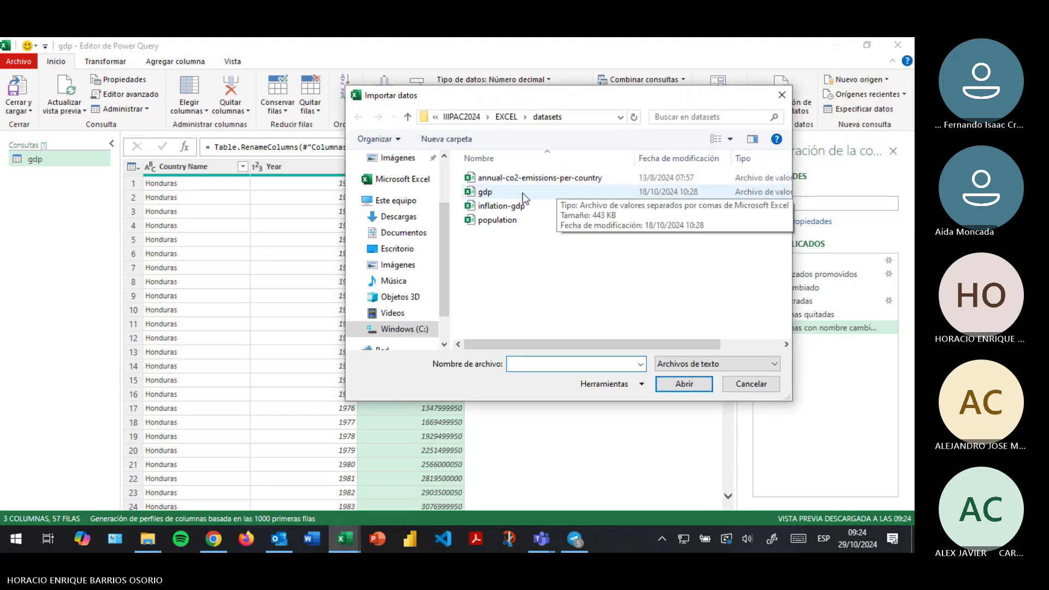
click(501, 207)
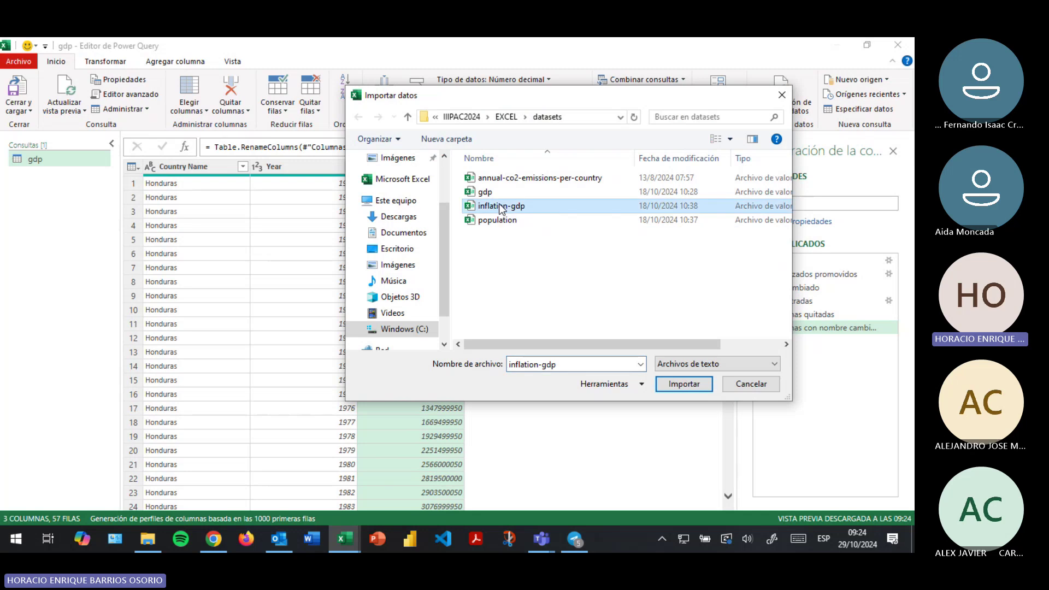
click(684, 384)
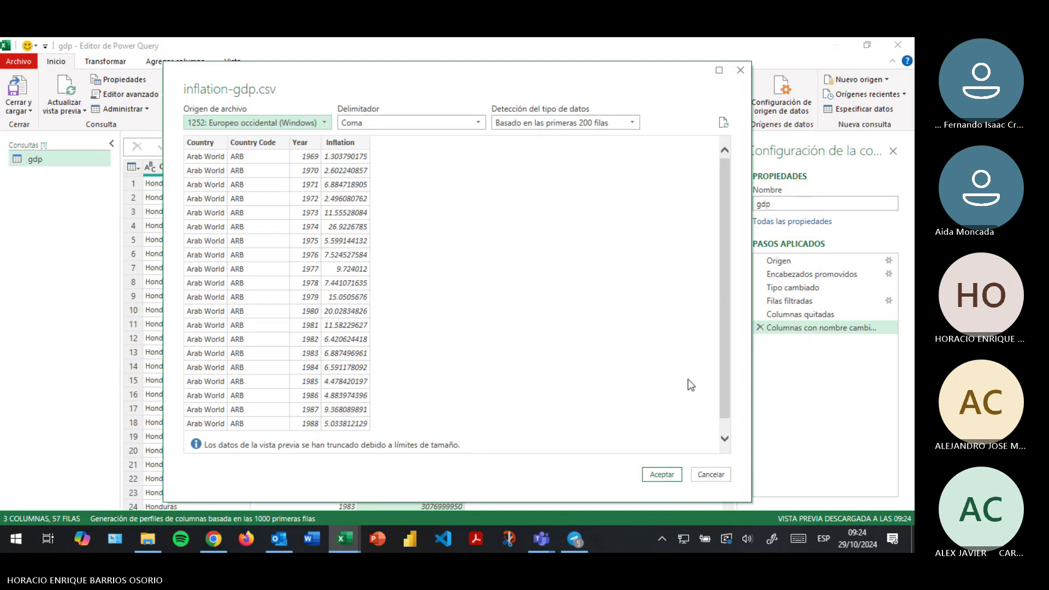
click(661, 475)
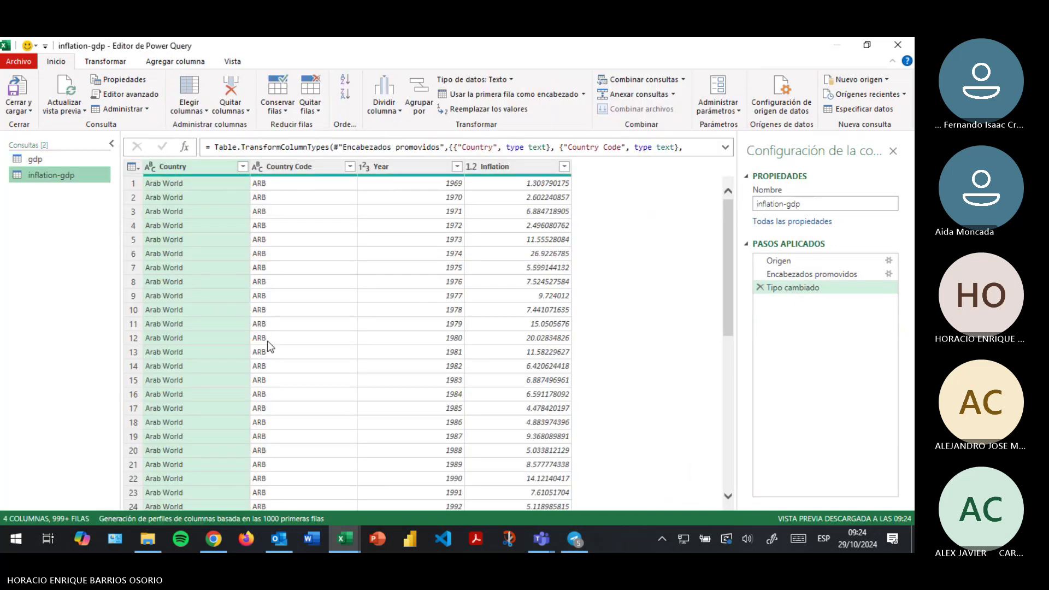
Step: Load the full list of Country values in the inflation-gdp query and filter the column to Honduras only
click(242, 167)
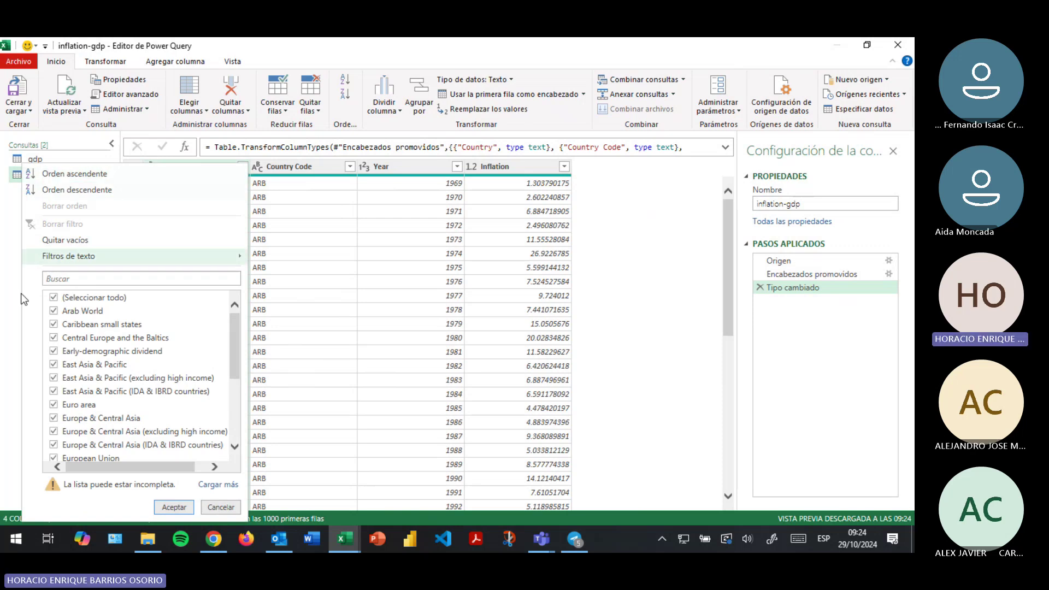
click(229, 494)
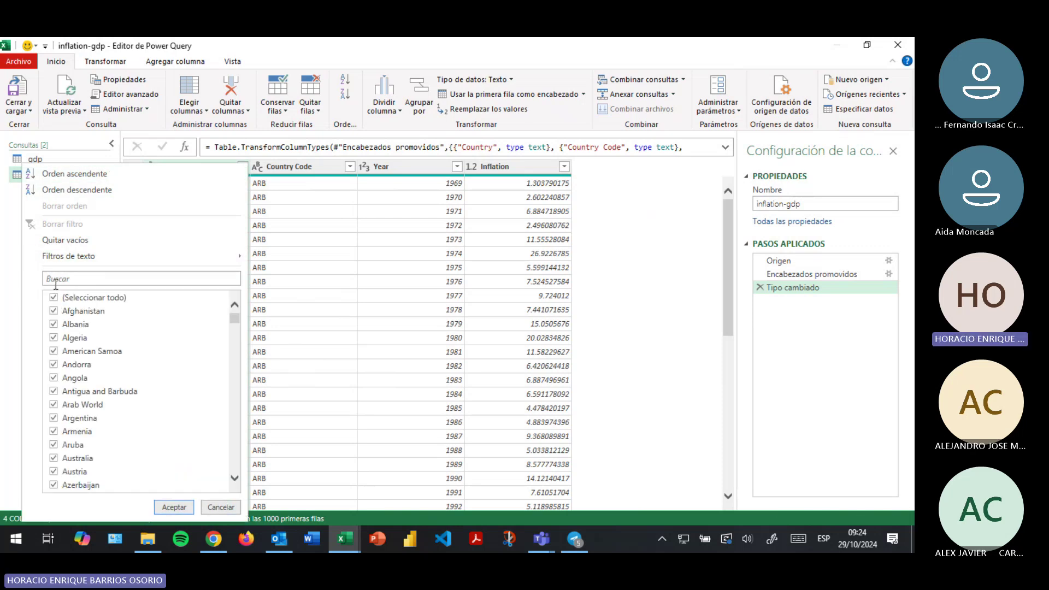
click(54, 297)
click(79, 281)
text(honduras)
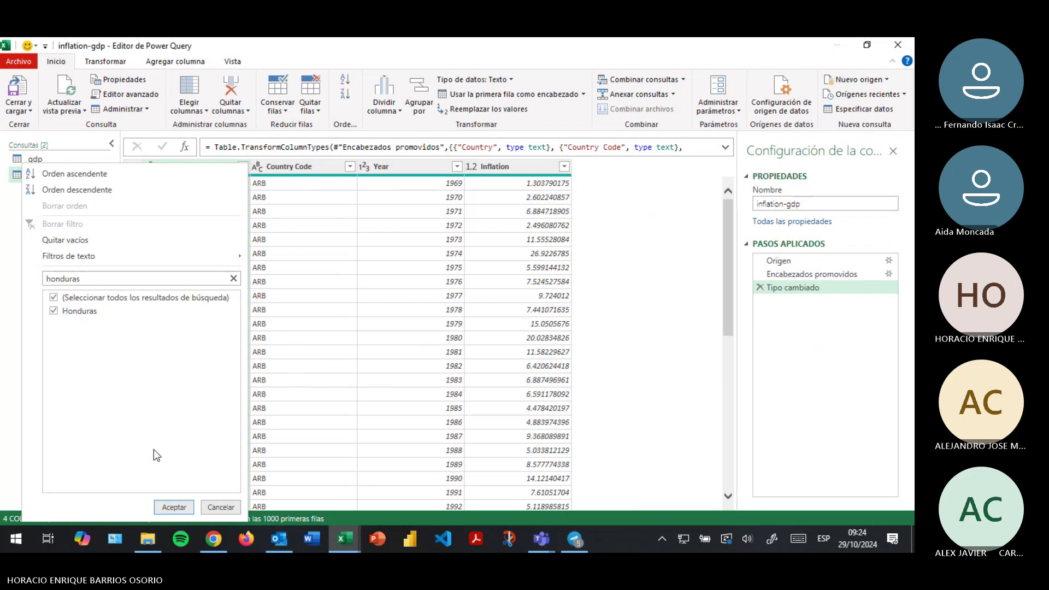
click(173, 506)
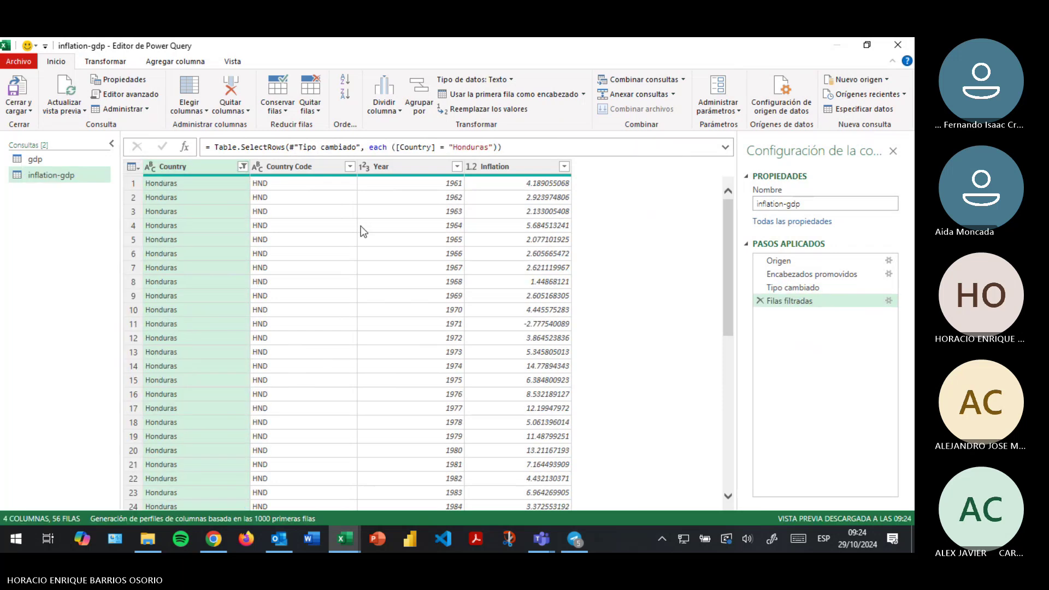
Step: Remove the Country Code column from the inflation-gdp query
click(298, 167)
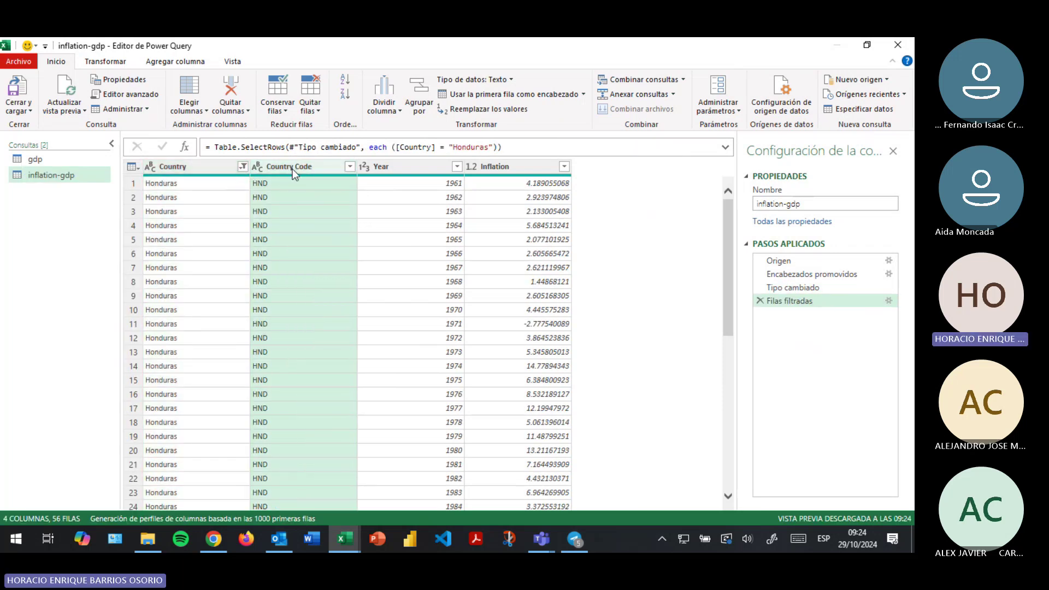
right_click(292, 167)
click(344, 198)
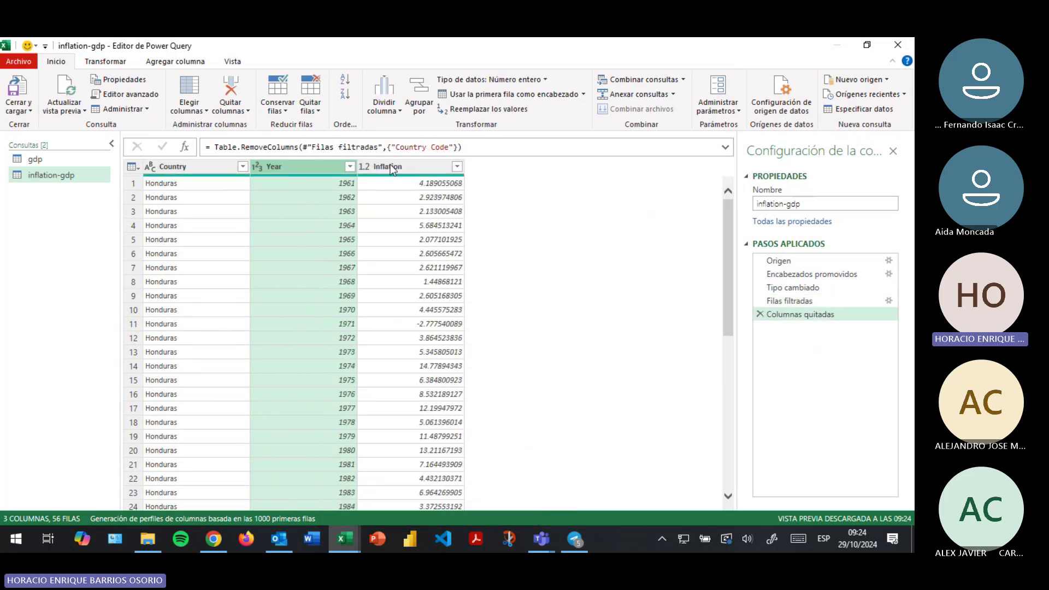
Step: Rename the inflation-gdp query's Inflation column as "Indice de inflación [%]" and its Year column as "Año"
double_click(390, 167)
text(Indice)
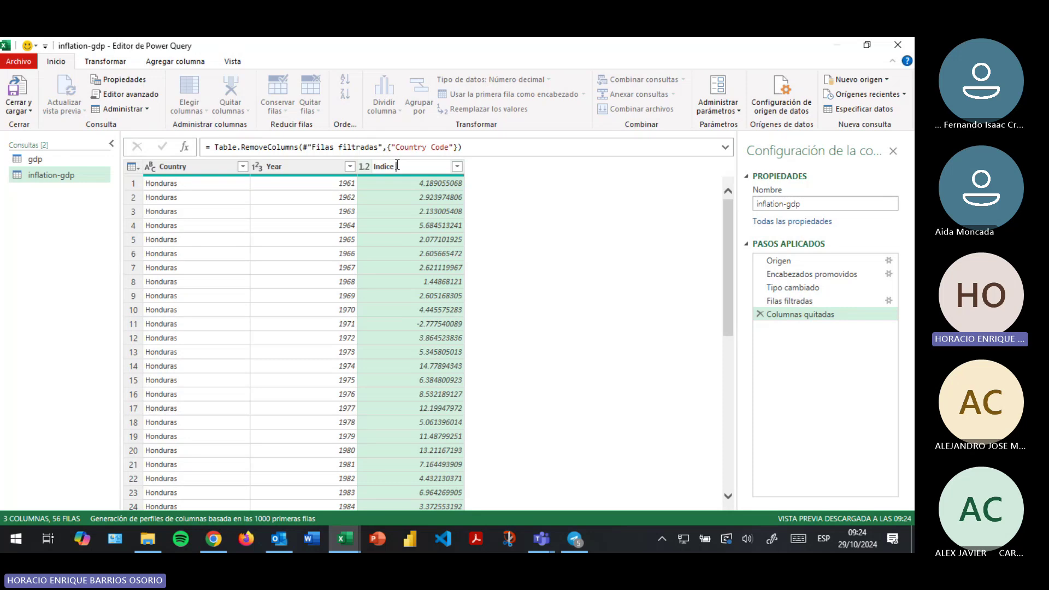
text( de inflación [%)
key(Return)
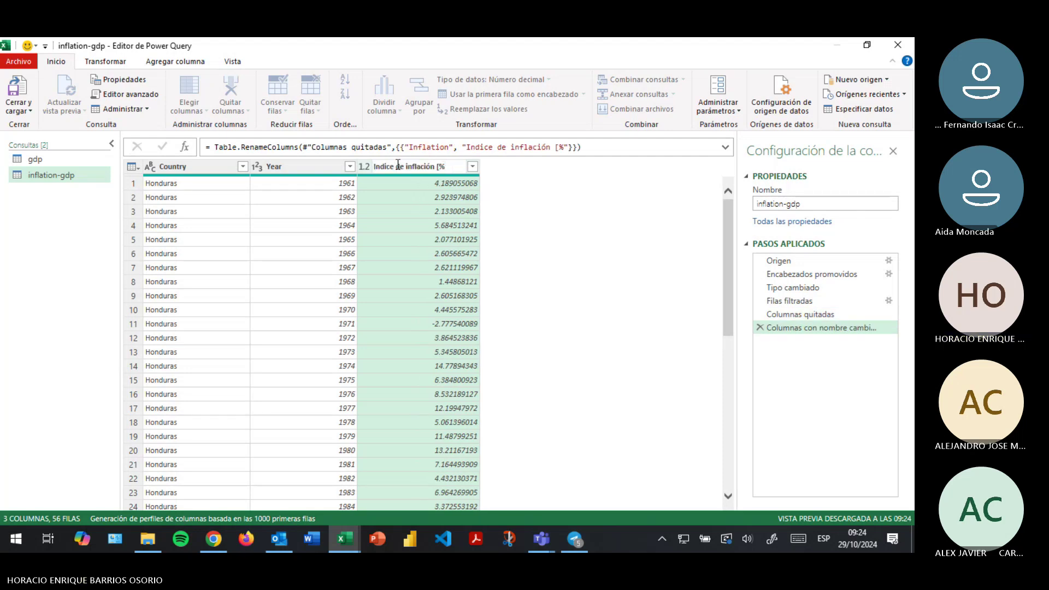
double_click(274, 166)
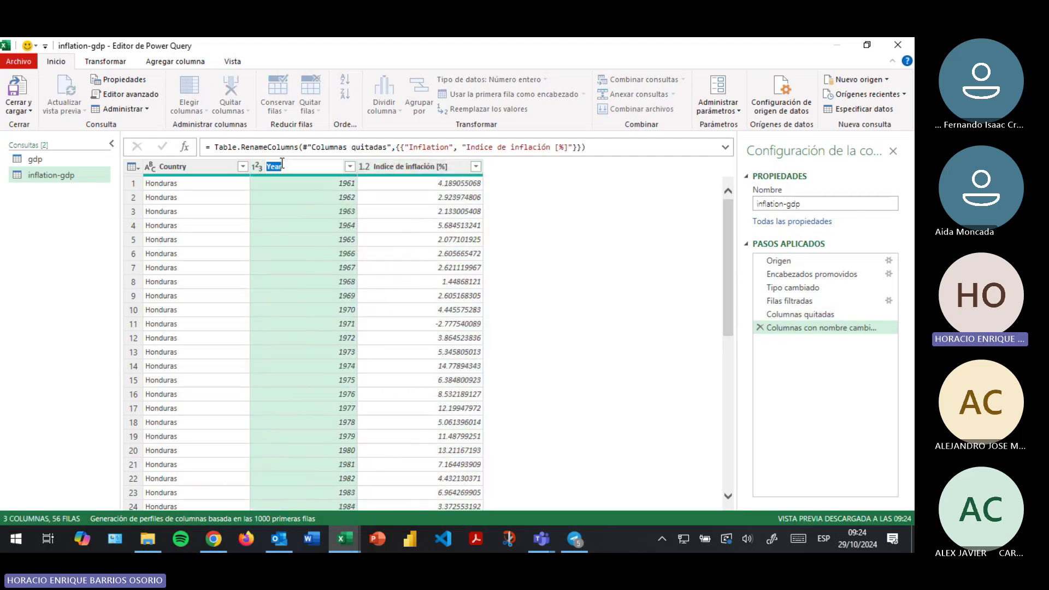
text(Año)
key(Return)
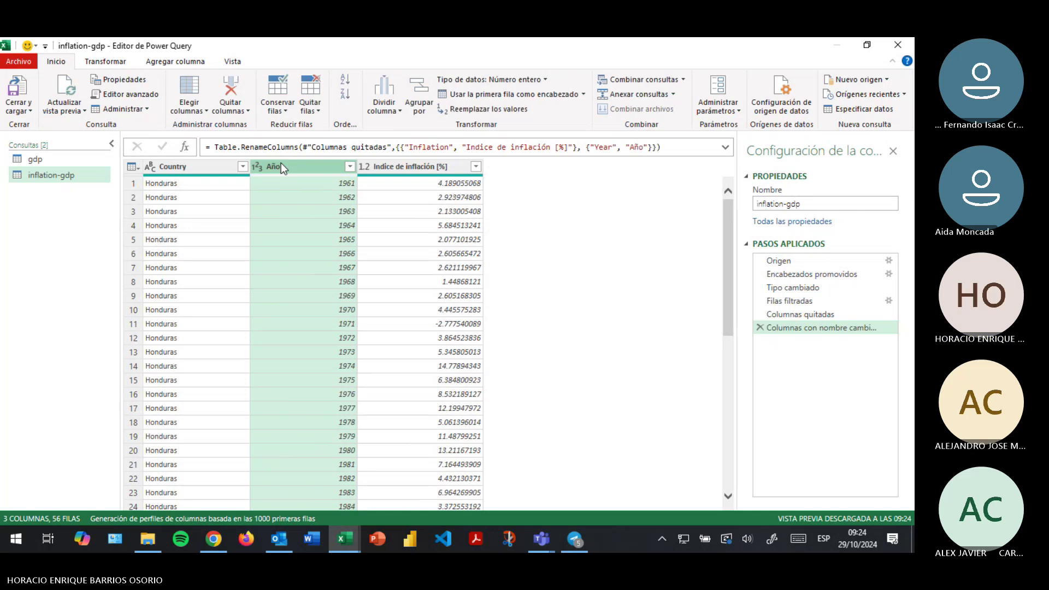
Step: Rename the Year column of the gdp query as "Año"
click(48, 158)
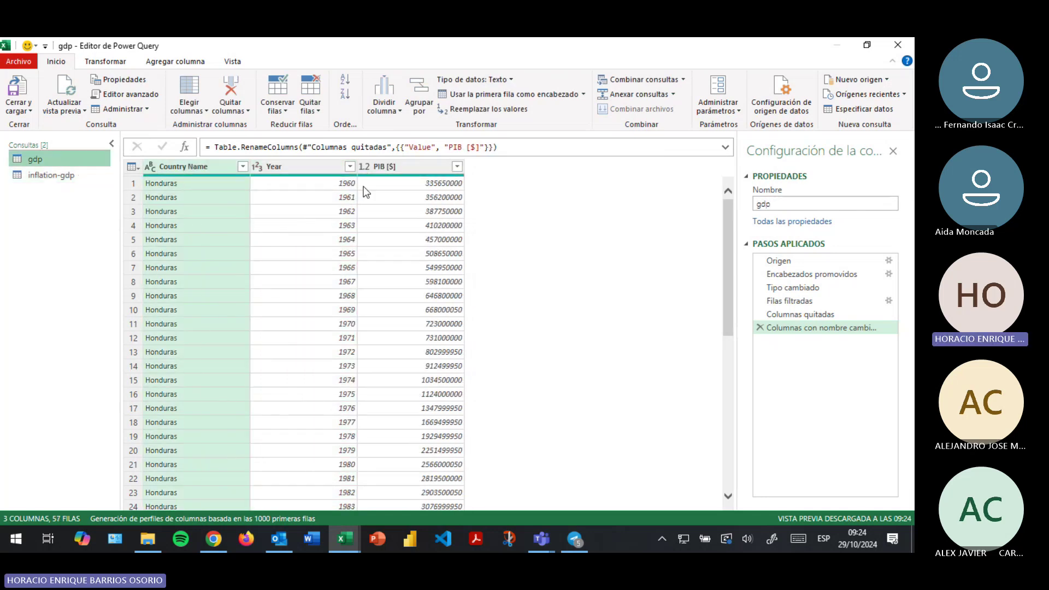
double_click(283, 167)
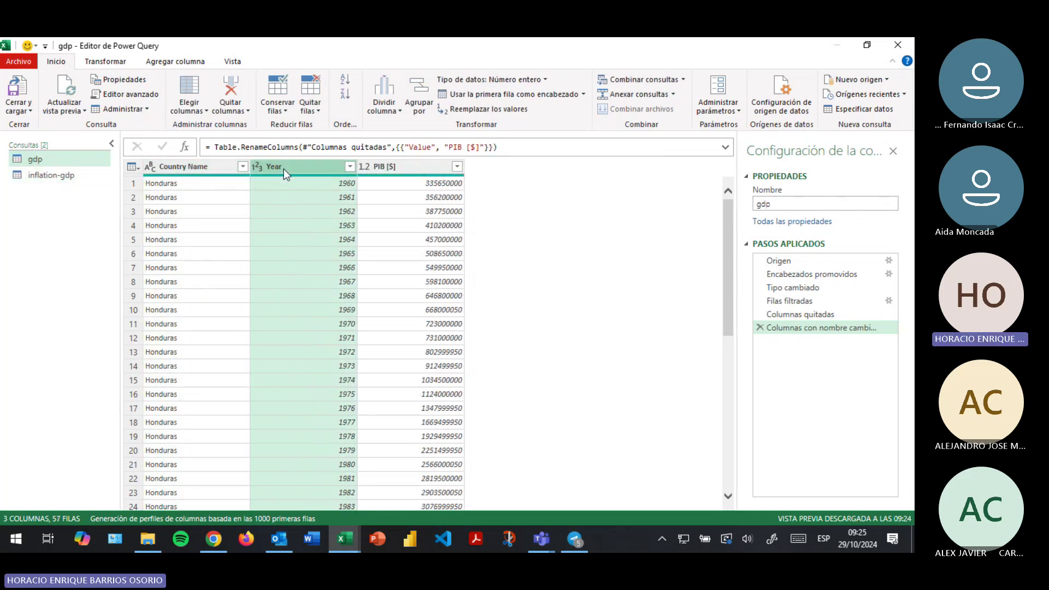
text(Año)
key(Return)
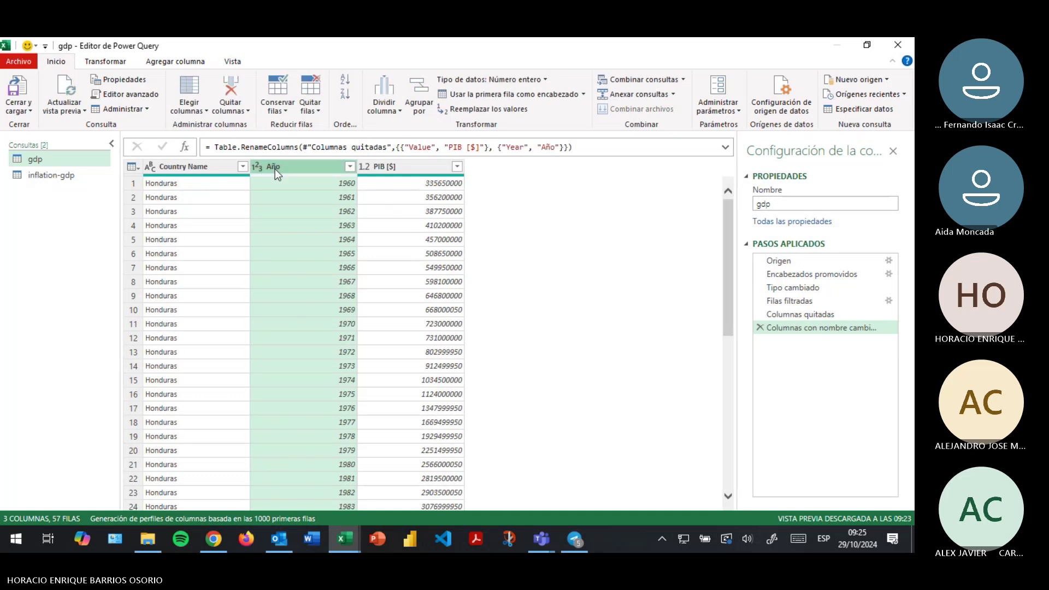
Step: Remove the Country Name column from the gdp query and the Country column from the inflation-gdp query
click(192, 166)
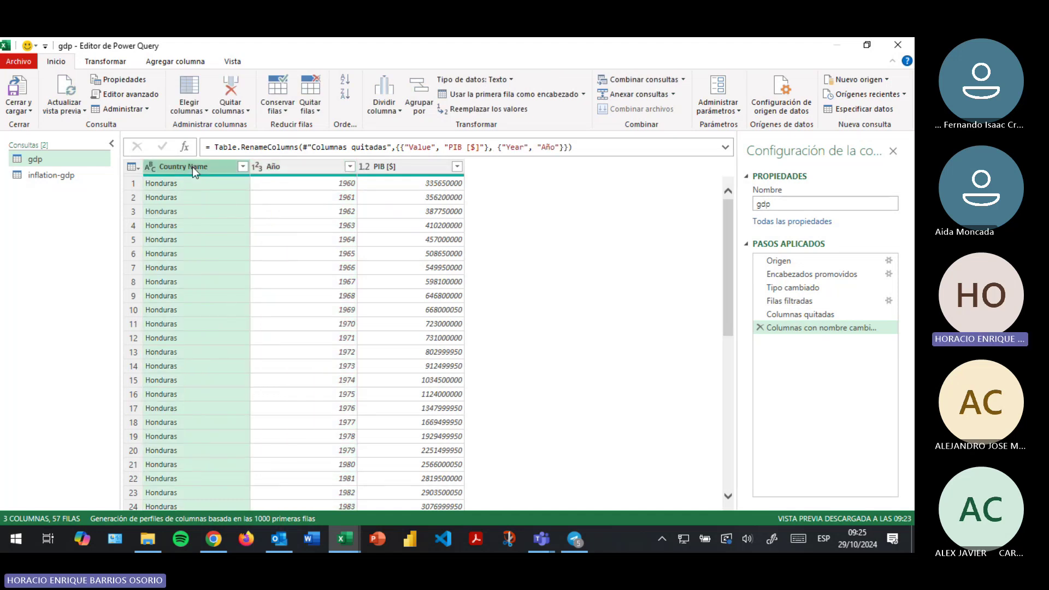
right_click(192, 166)
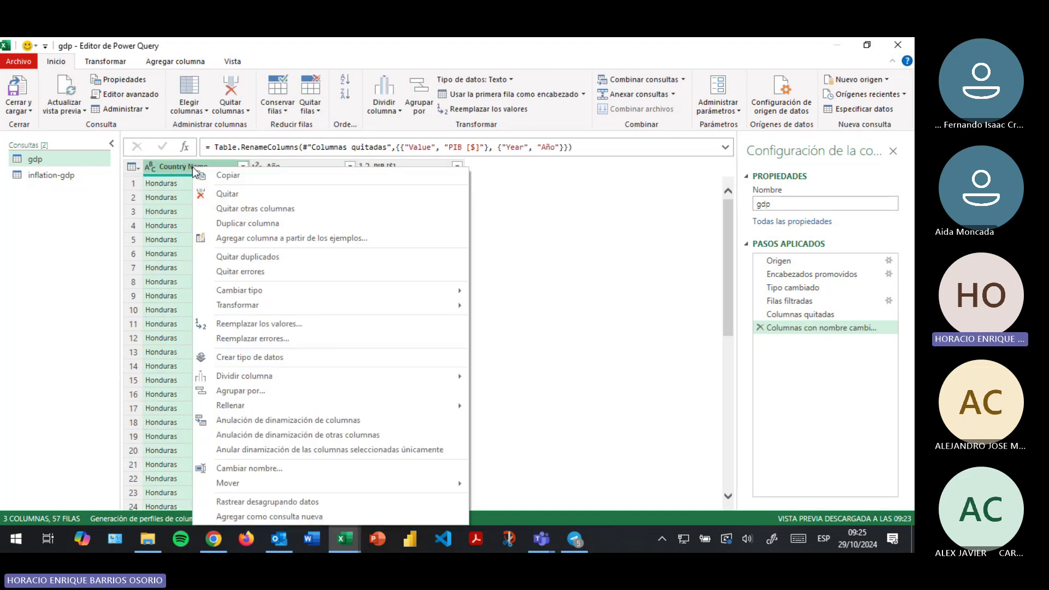
click(223, 195)
click(50, 173)
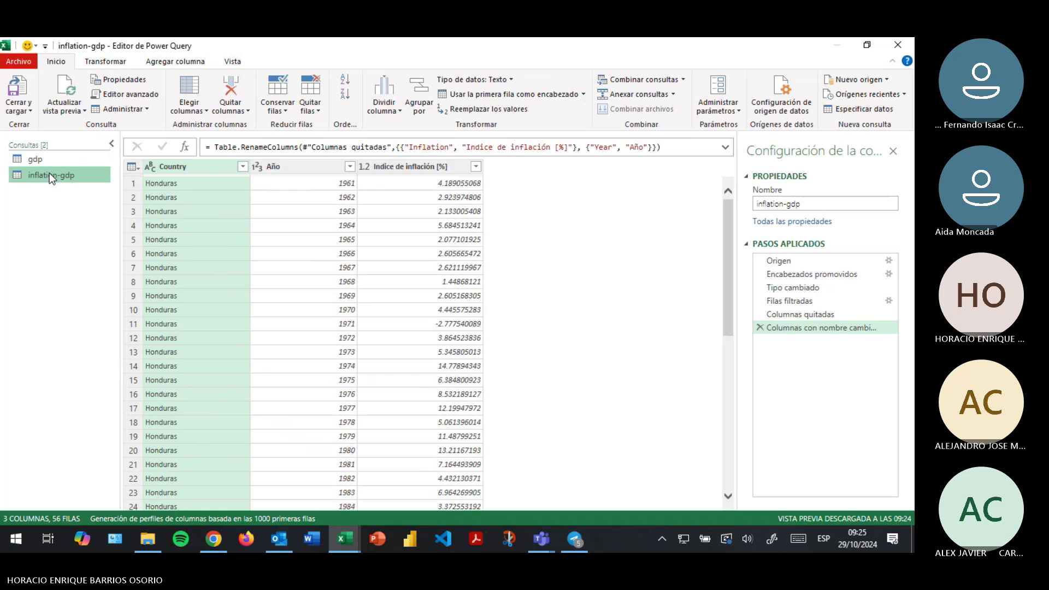
right_click(180, 166)
click(217, 188)
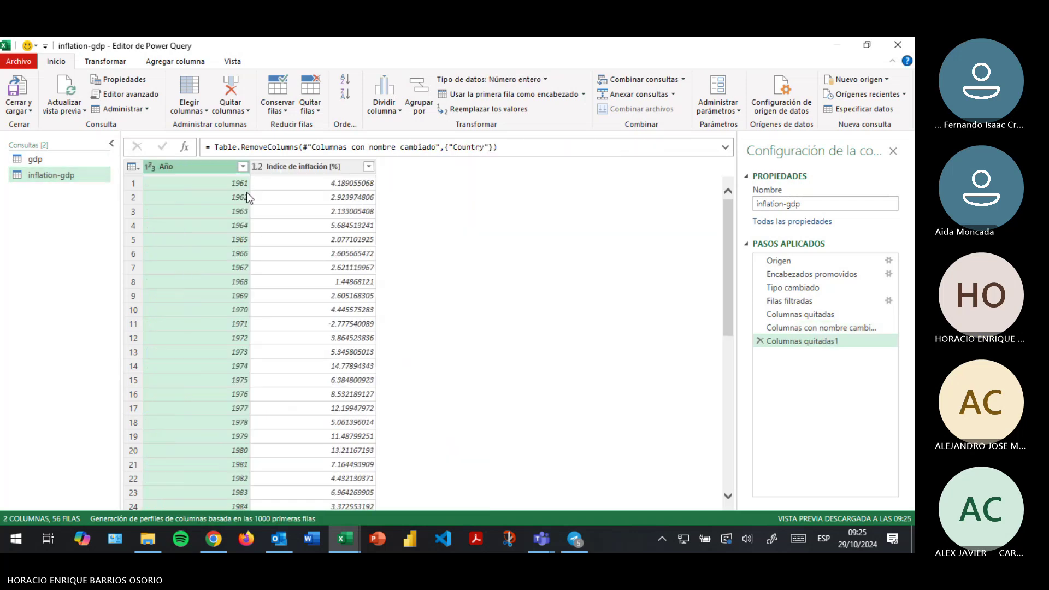
Step: Rename the gdp query as "PIB-Honduras"
click(38, 159)
double_click(39, 159)
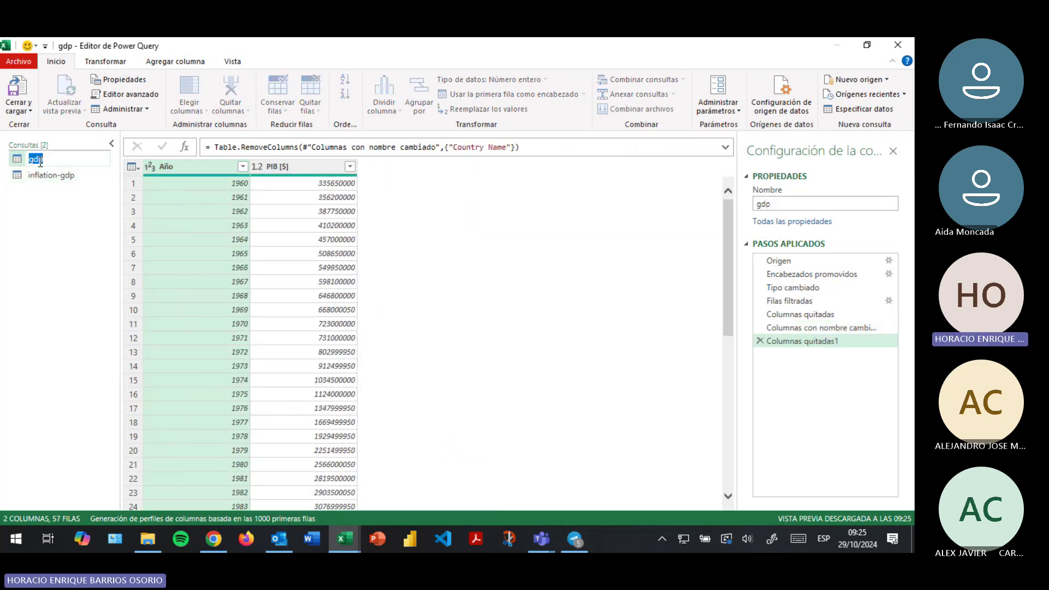
text(PIB)
text(_Honduras)
key(Return)
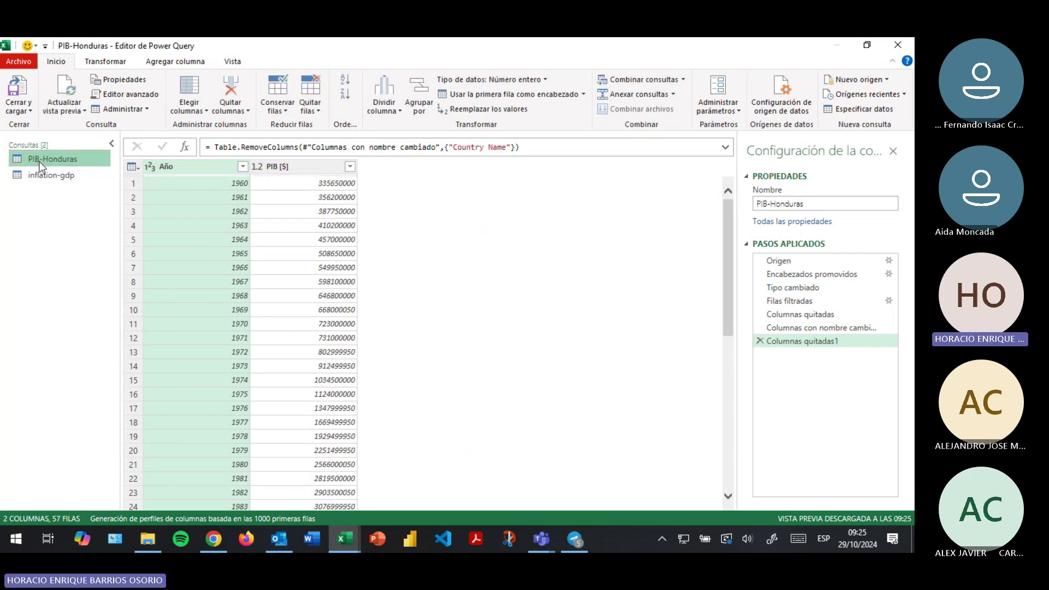
Step: Rename the inflation-gdp query as "Inflación-Honduras"
click(55, 174)
double_click(58, 174)
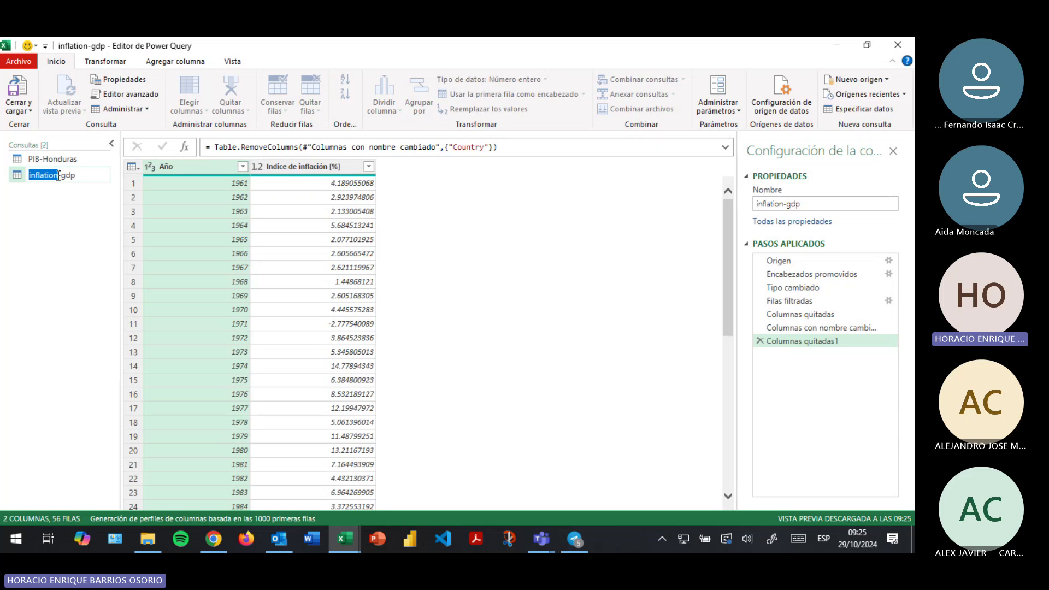
key(BackSpace)
text(Ing)
text(la)
key(BackSpace)
key(BackSpace)
key(BackSpace)
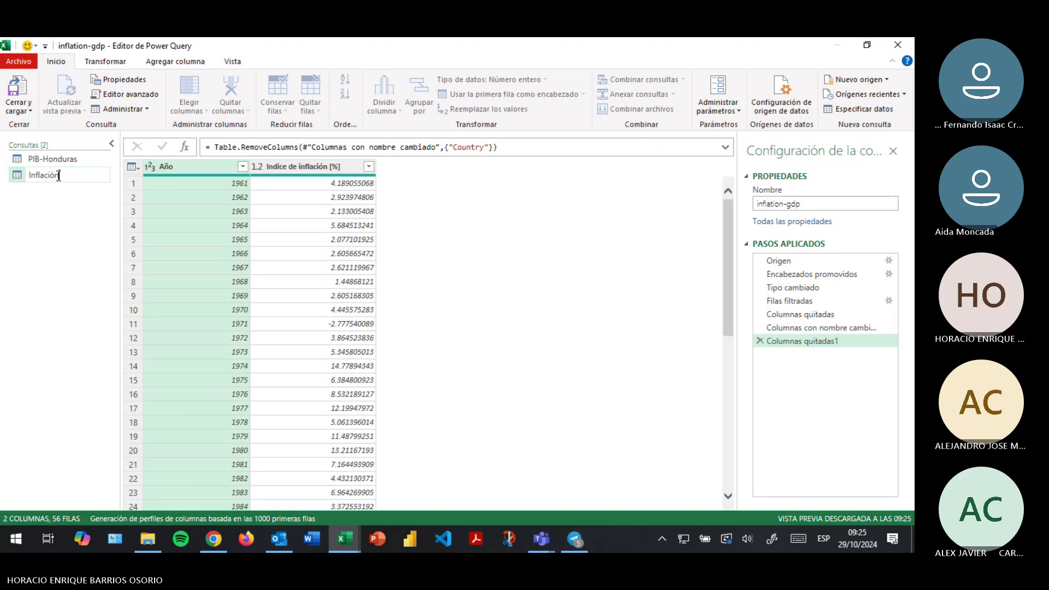
text(flación-Hondura)
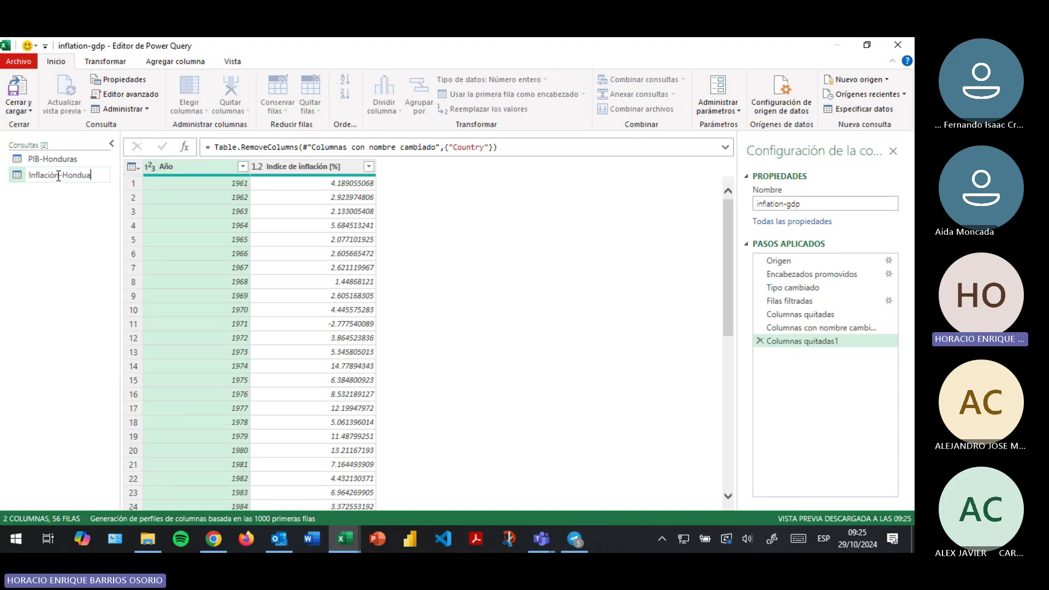
key(BackSpace)
text(ras)
key(Return)
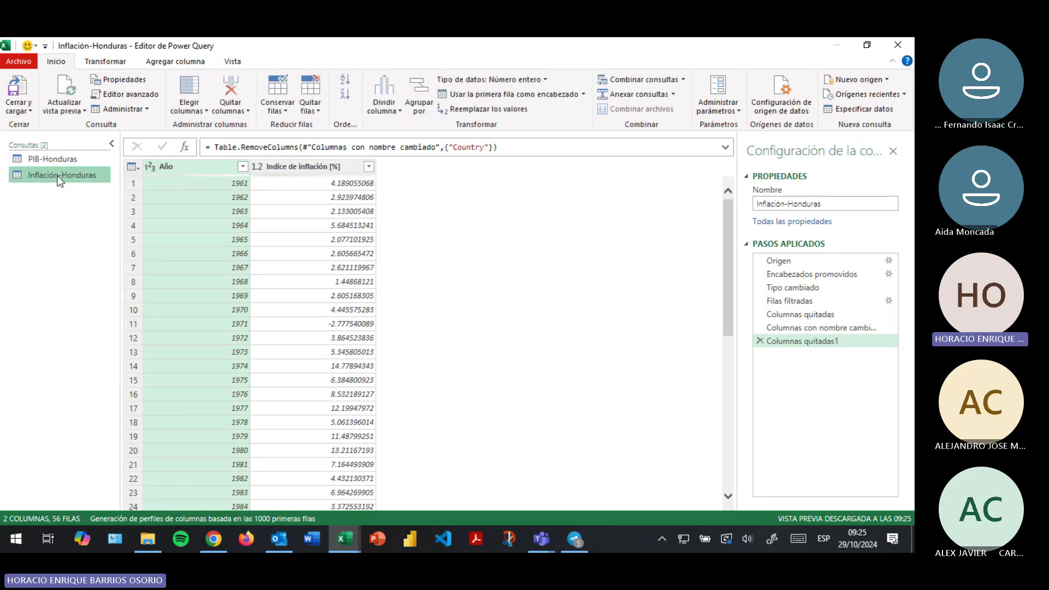
Step: Check the rows of both queries, close the editor loading them into worksheets, and show the PIB-Honduras sheet
scroll(261, 389, down, 7)
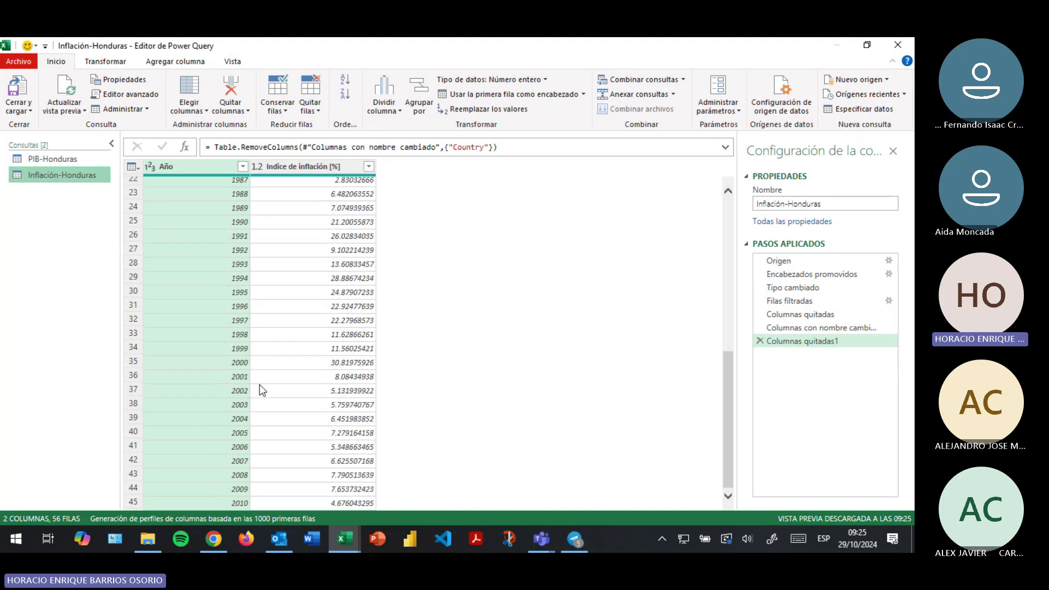
scroll(261, 390, up, 7)
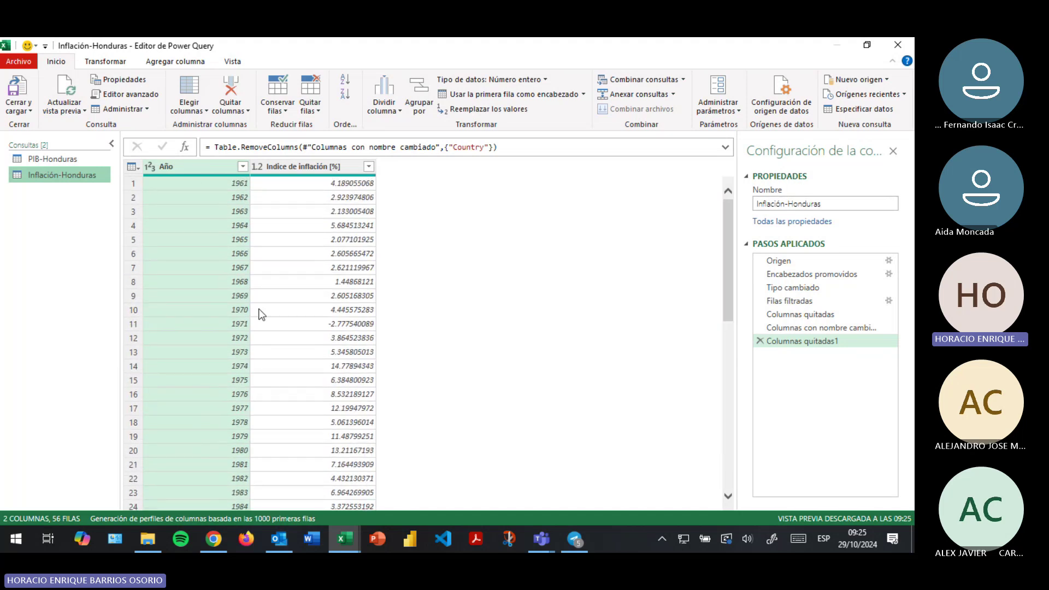
scroll(249, 464, down, 2)
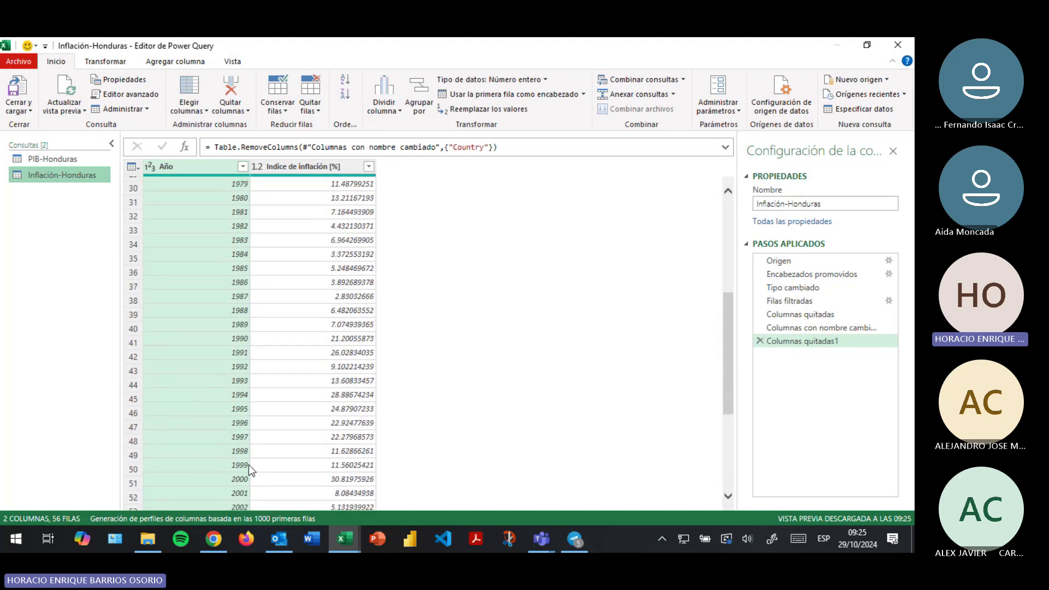
key(Up)
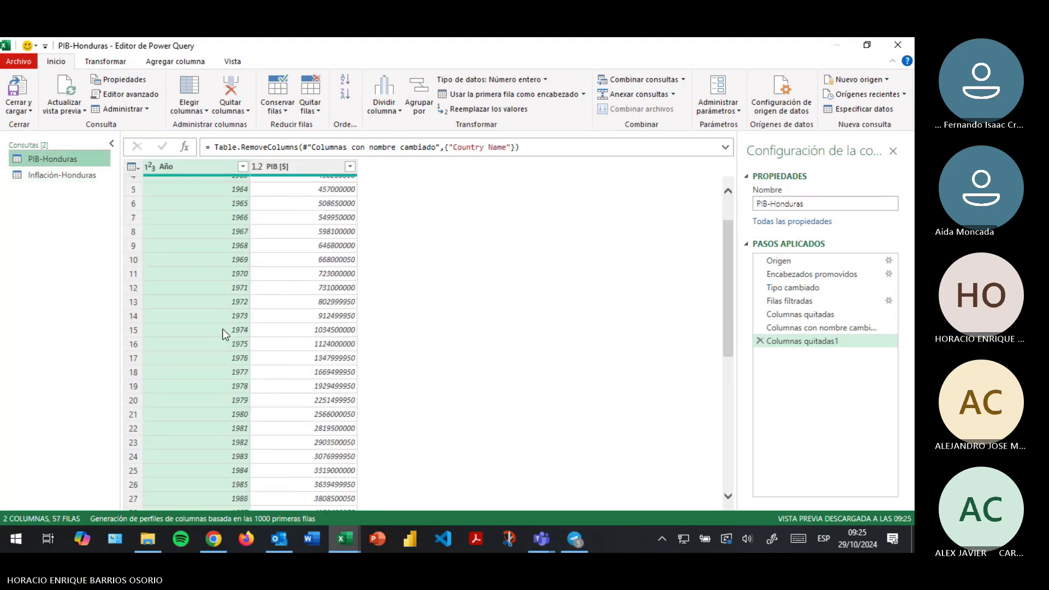
scroll(222, 329, up, 2)
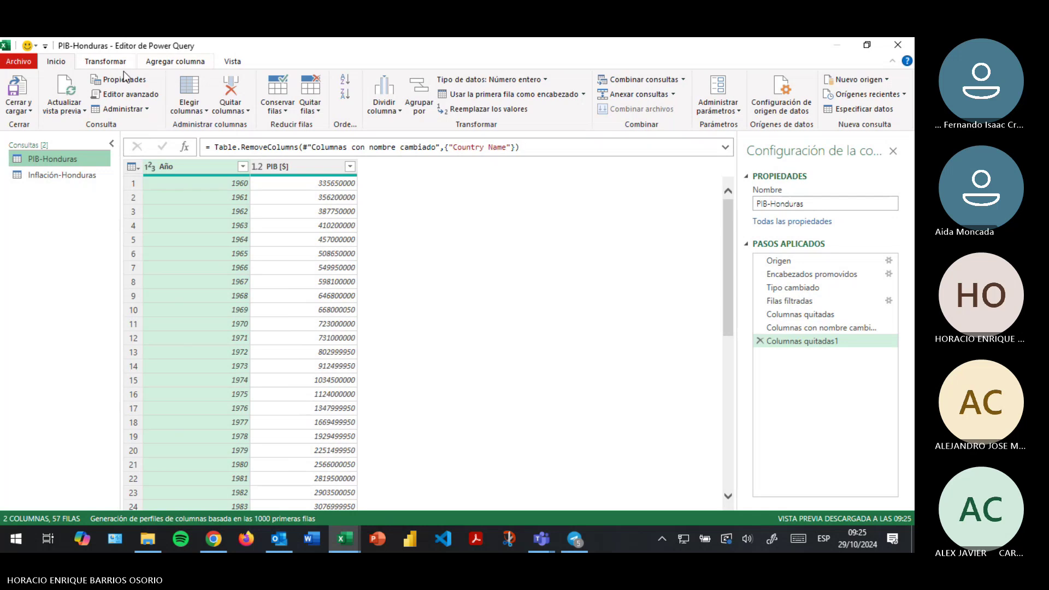
click(18, 90)
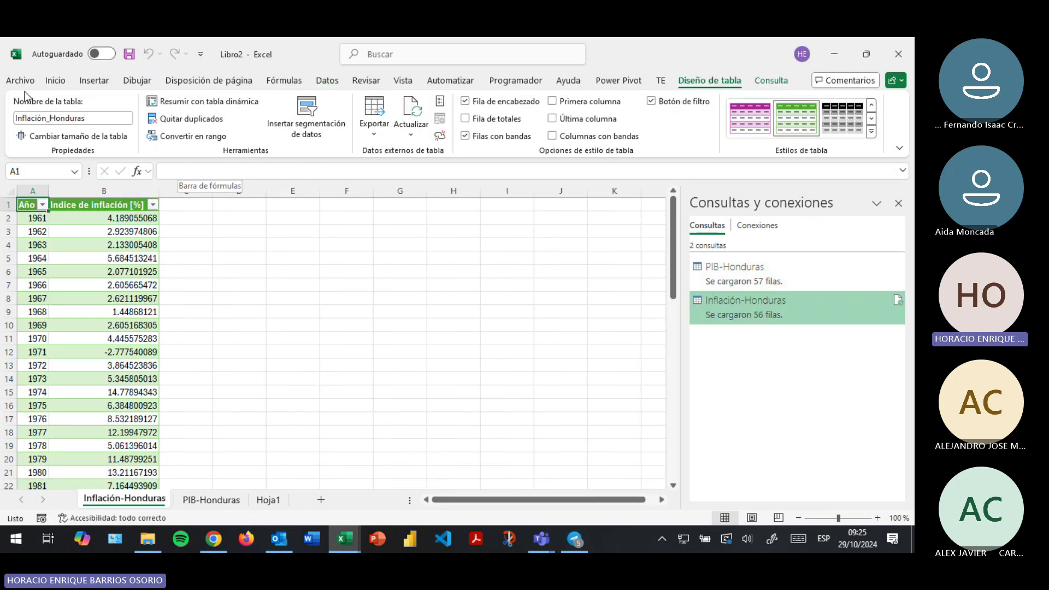
click(213, 499)
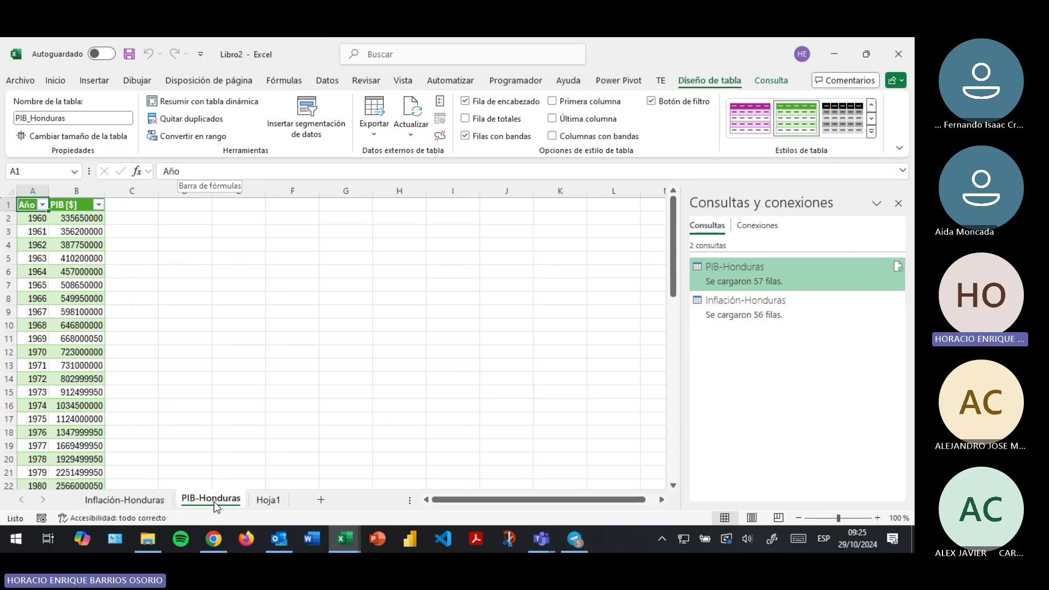
Step: Review the loaded values on the PIB-Honduras and Inflación-Honduras sheets down to the end of the inflation table
click(150, 500)
click(208, 500)
drag(82, 218, 93, 362)
scroll(97, 359, down, 4)
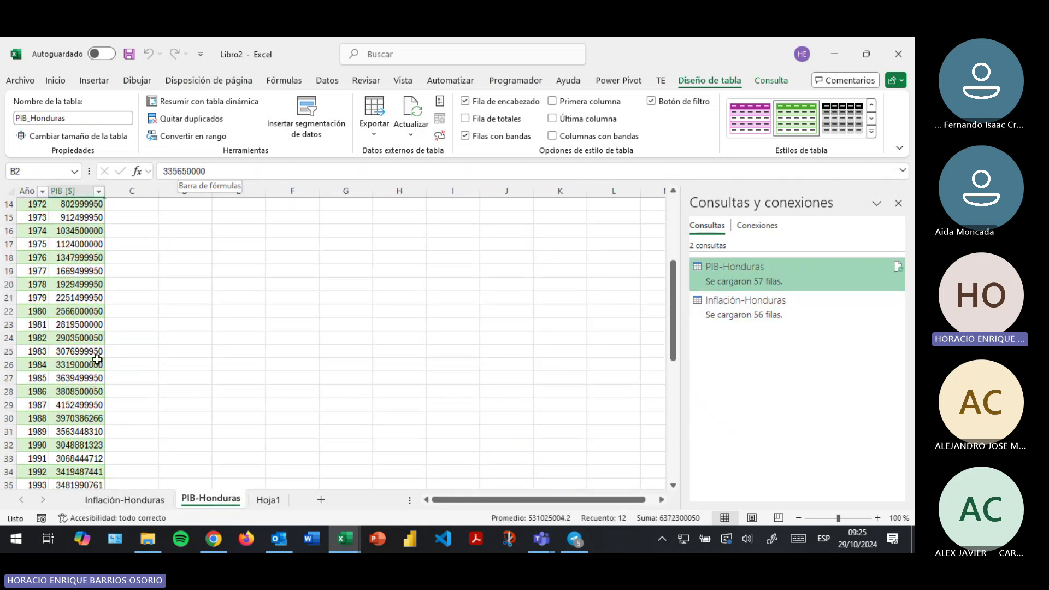
click(124, 500)
click(120, 254)
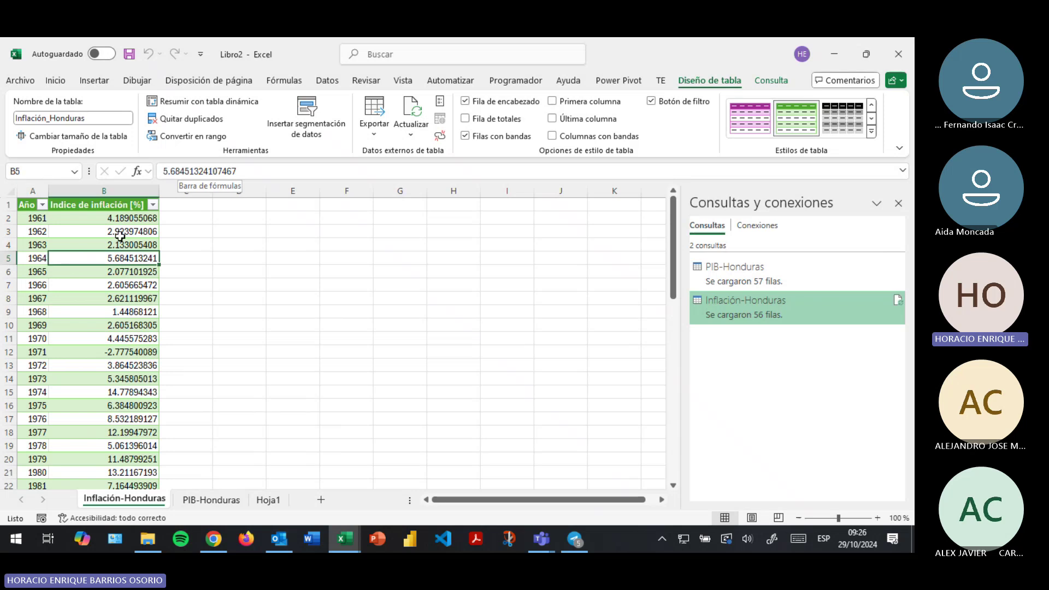
click(122, 221)
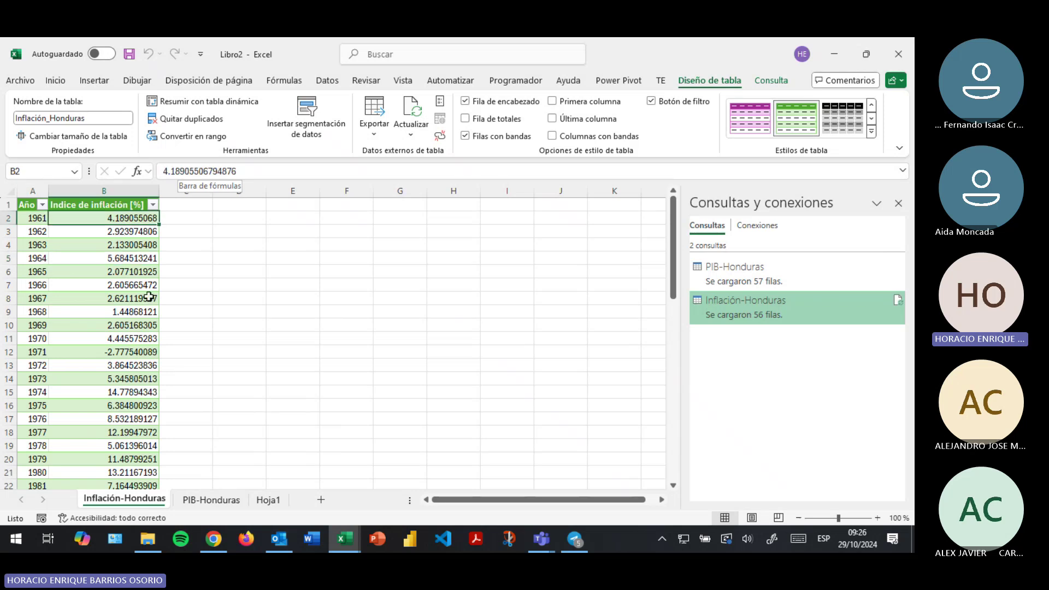
key(Down)
key(Down)
key(Down)
scroll(149, 322, down, 8)
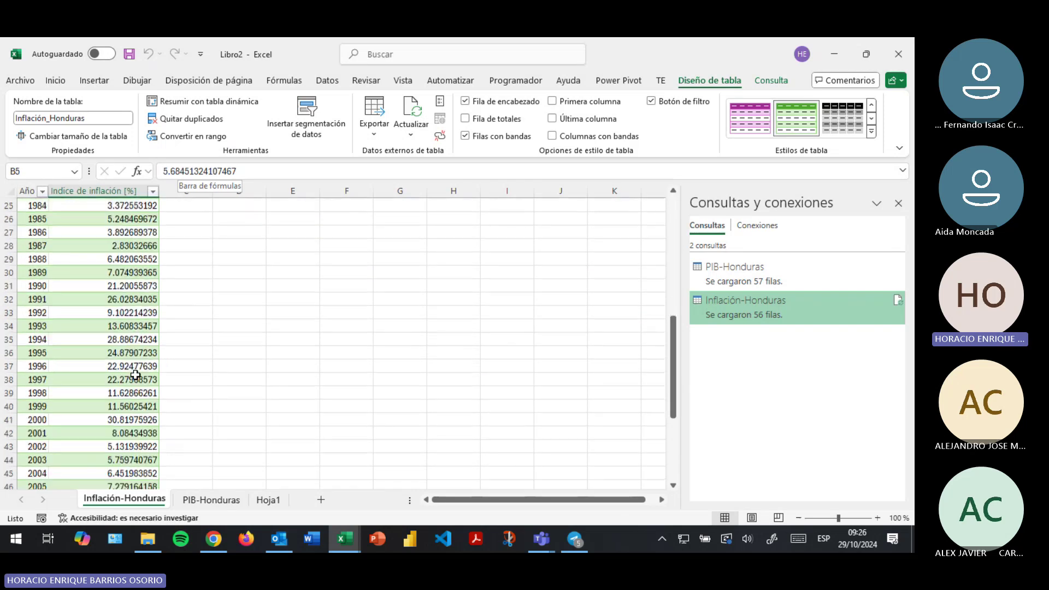
scroll(135, 375, down, 6)
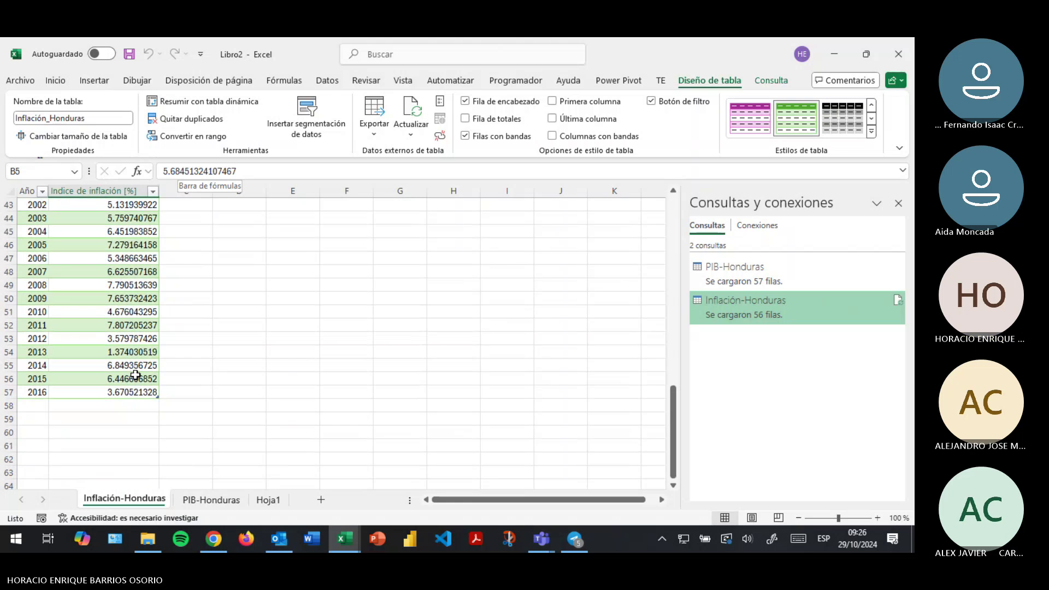
Step: Examine the year-to-year inflation values for 2012 through 2016 at the end of the Inflación-Honduras table
click(135, 376)
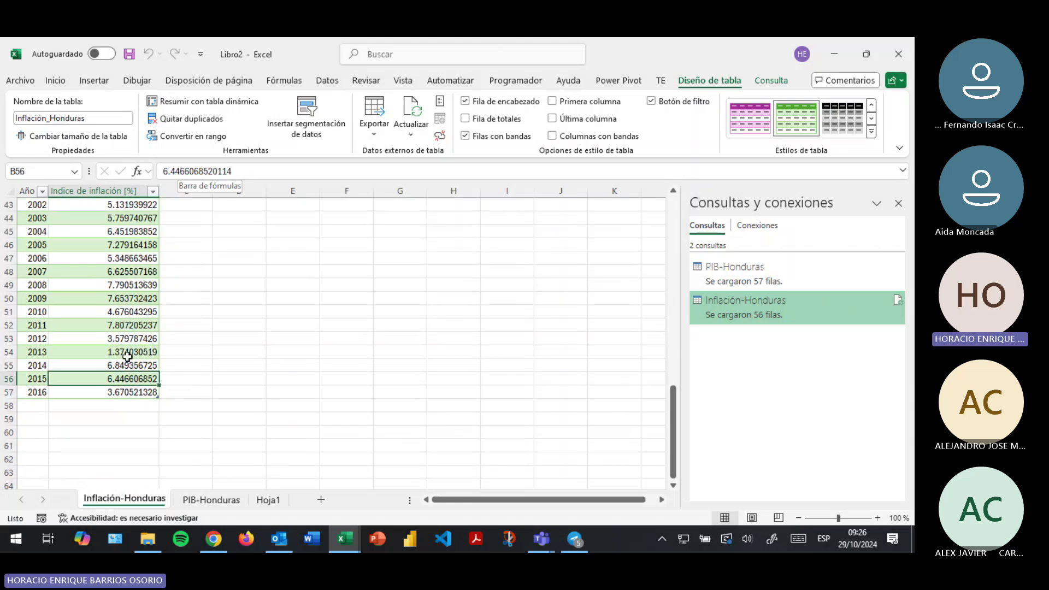
click(127, 355)
click(127, 339)
click(123, 353)
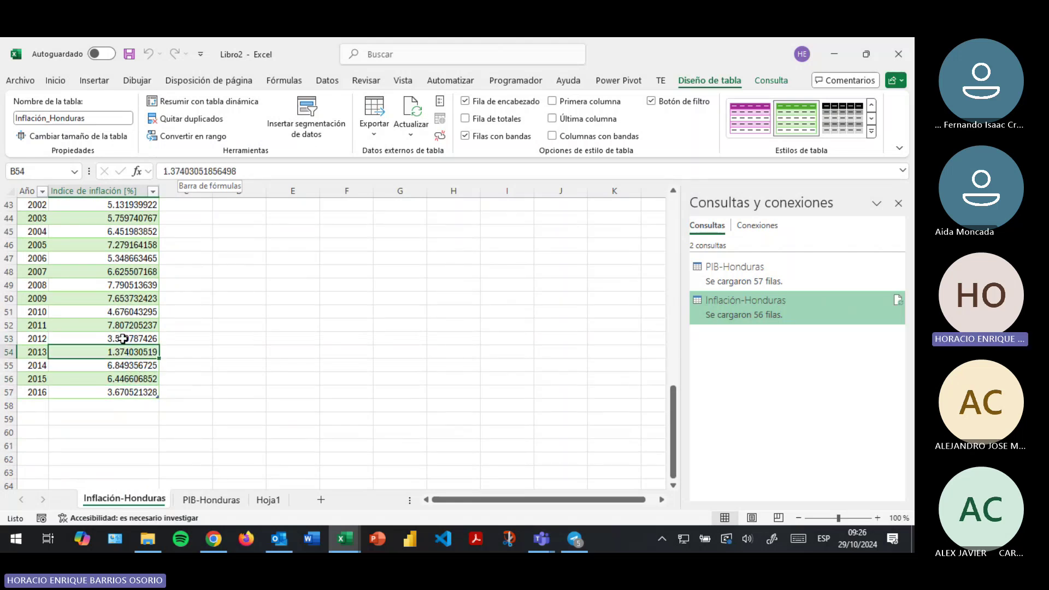
click(123, 339)
click(111, 352)
key(Down)
key(Down)
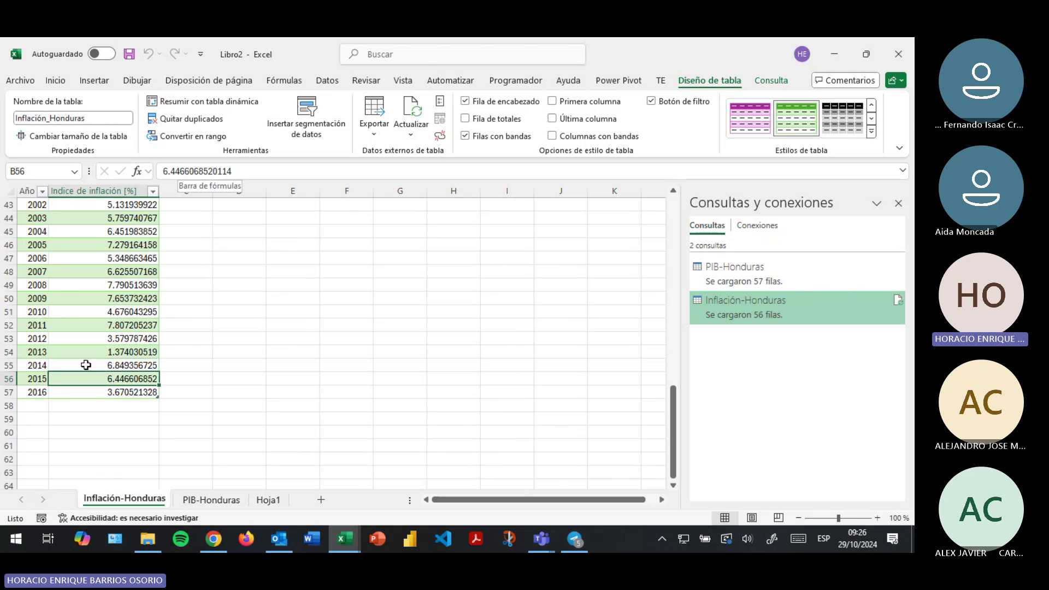
key(Up)
key(Up)
key(Up)
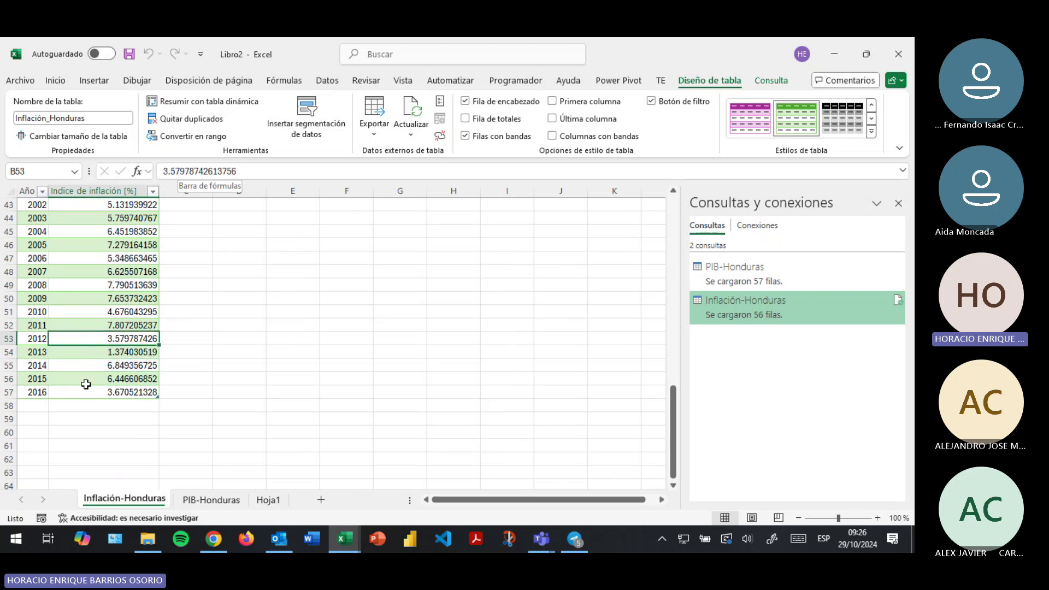
click(92, 380)
click(73, 368)
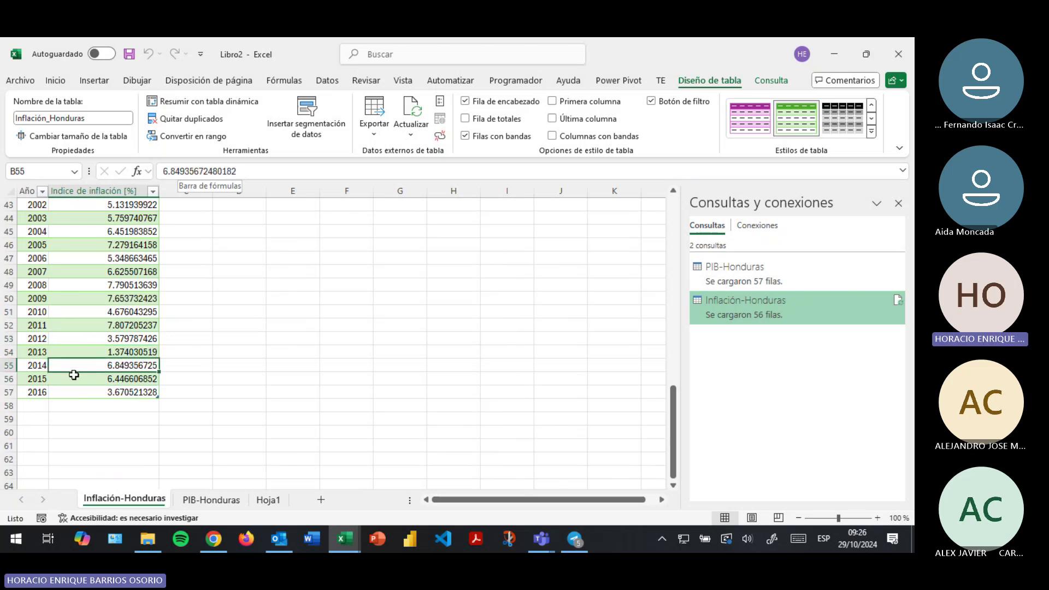
click(140, 383)
click(102, 394)
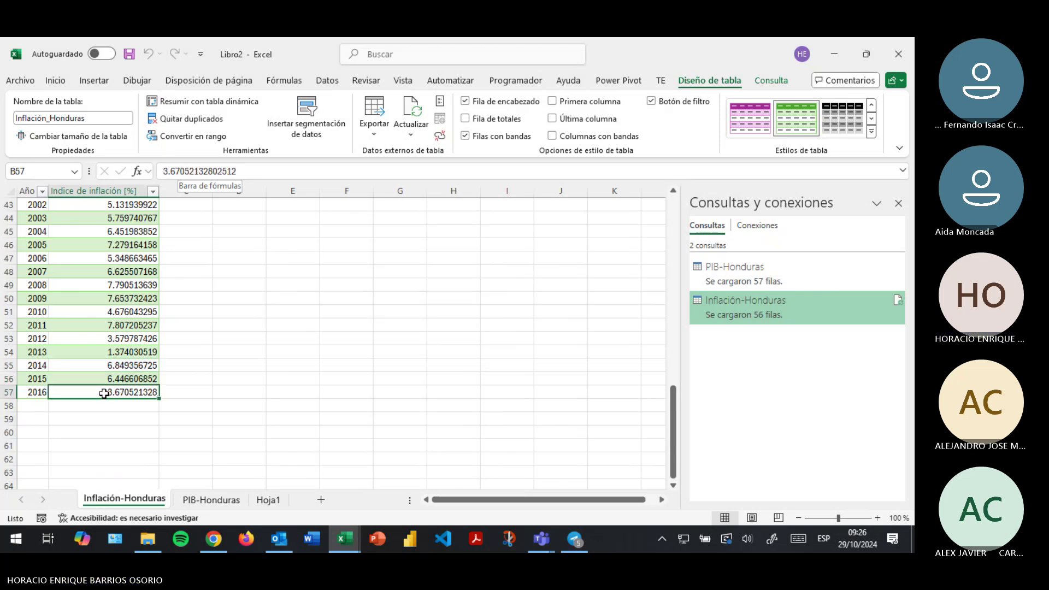
Step: Rename the inflation column header in B1 as "Variación de inflación [%]"
scroll(102, 394, up, 14)
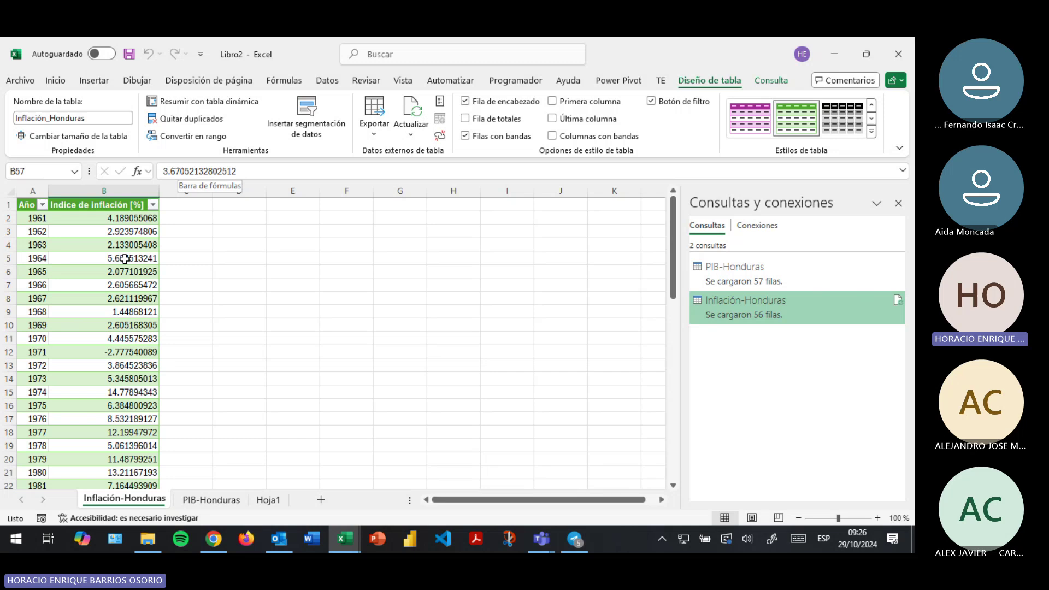
click(87, 218)
double_click(67, 206)
double_click(67, 207)
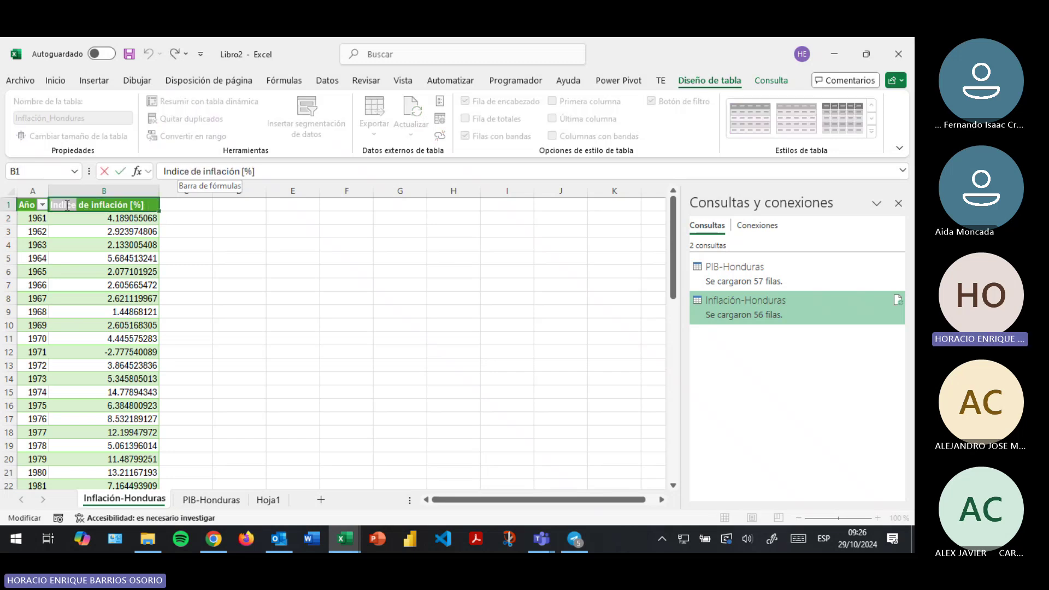
text(Variación)
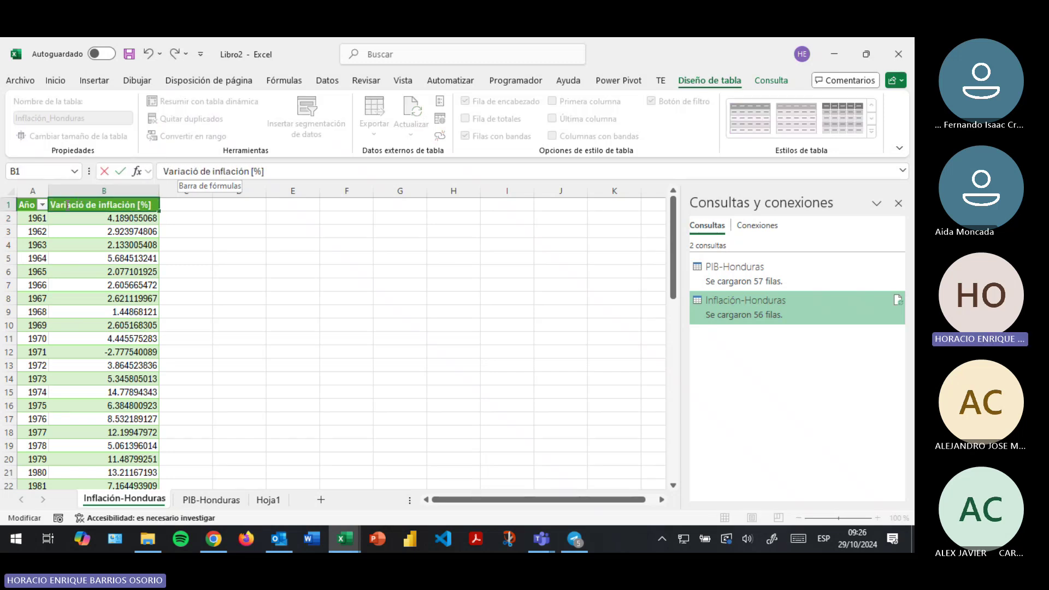
key(Return)
click(220, 337)
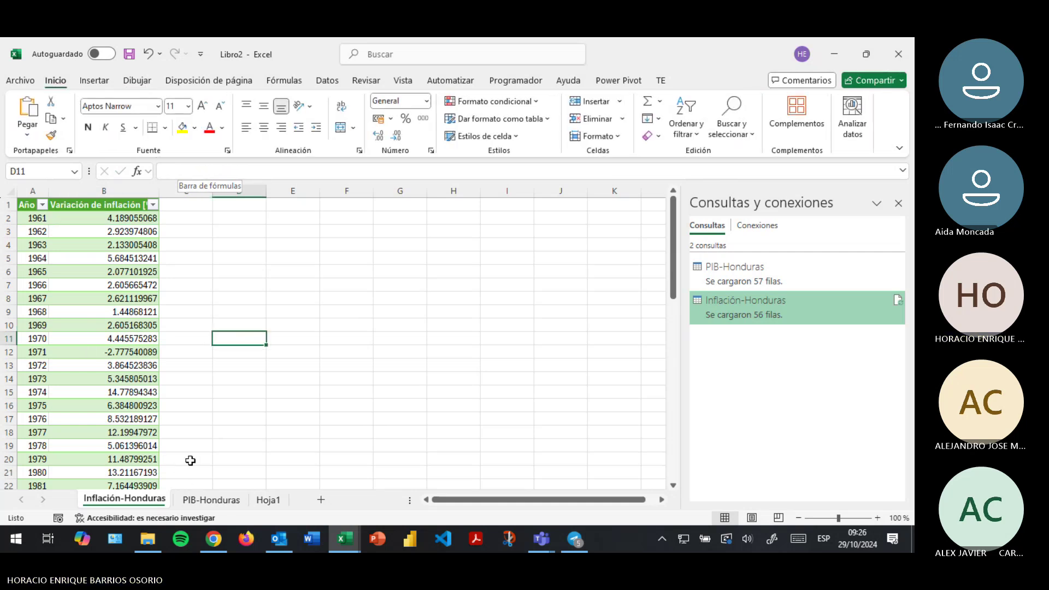
Step: Examine the 1971 inflation value and the rest of the Inflación-Honduras table at 130% zoom
click(199, 498)
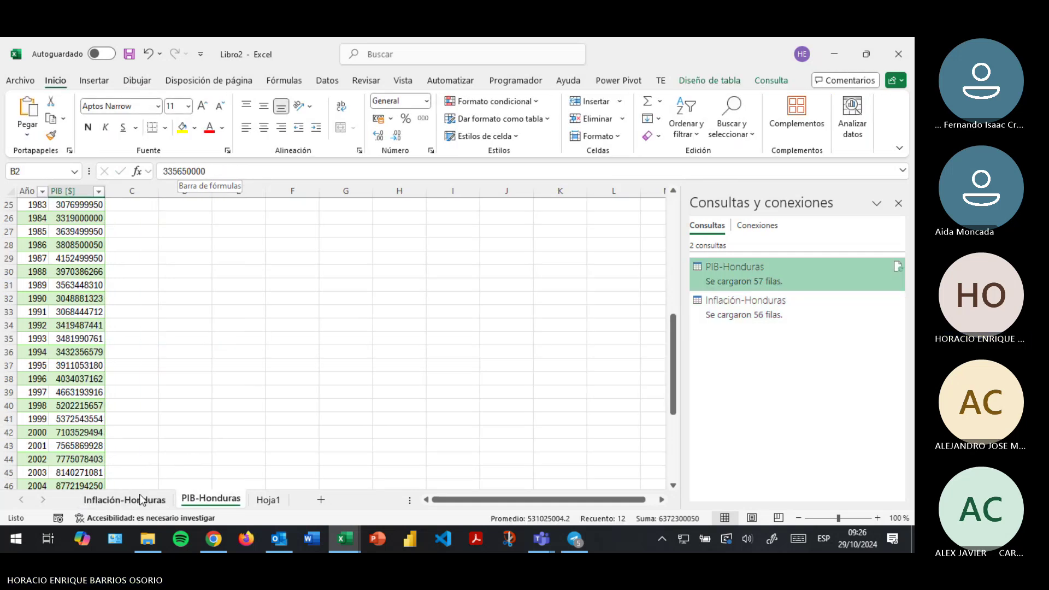
click(122, 499)
click(118, 356)
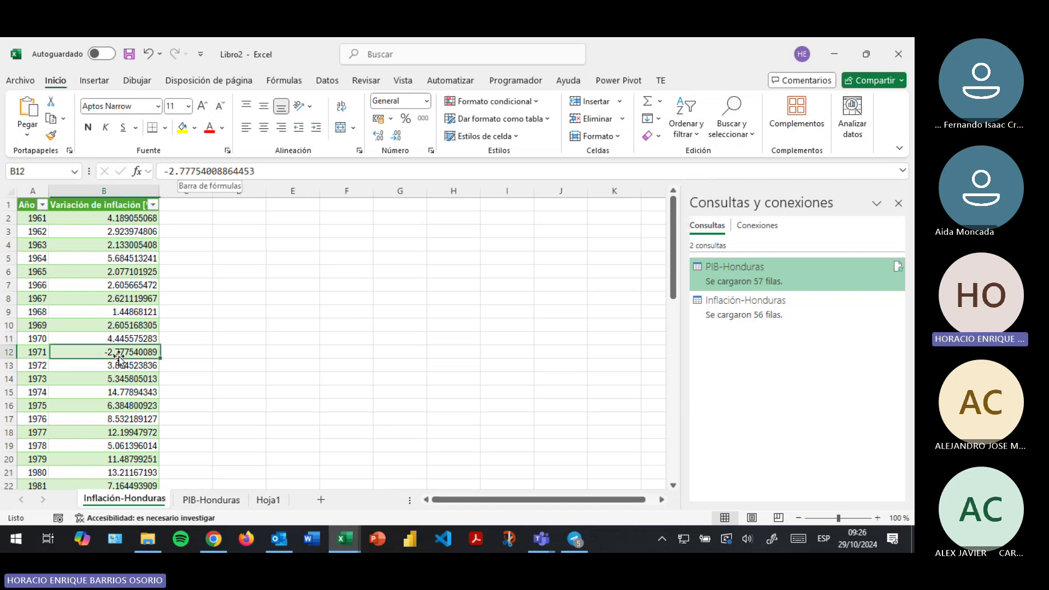
click(42, 351)
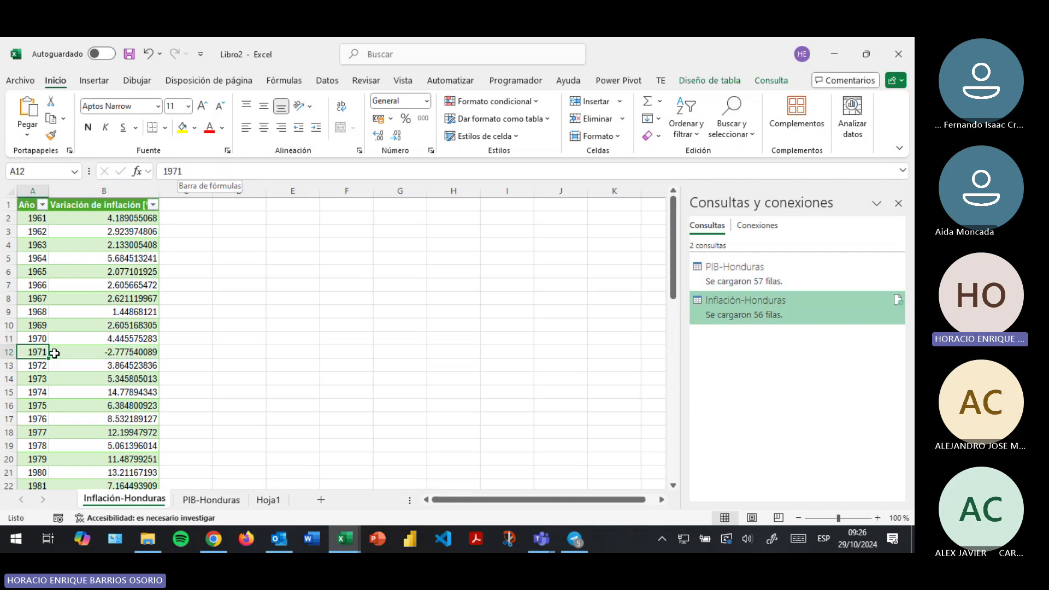
scroll(115, 371, up, 1)
scroll(114, 371, up, 1)
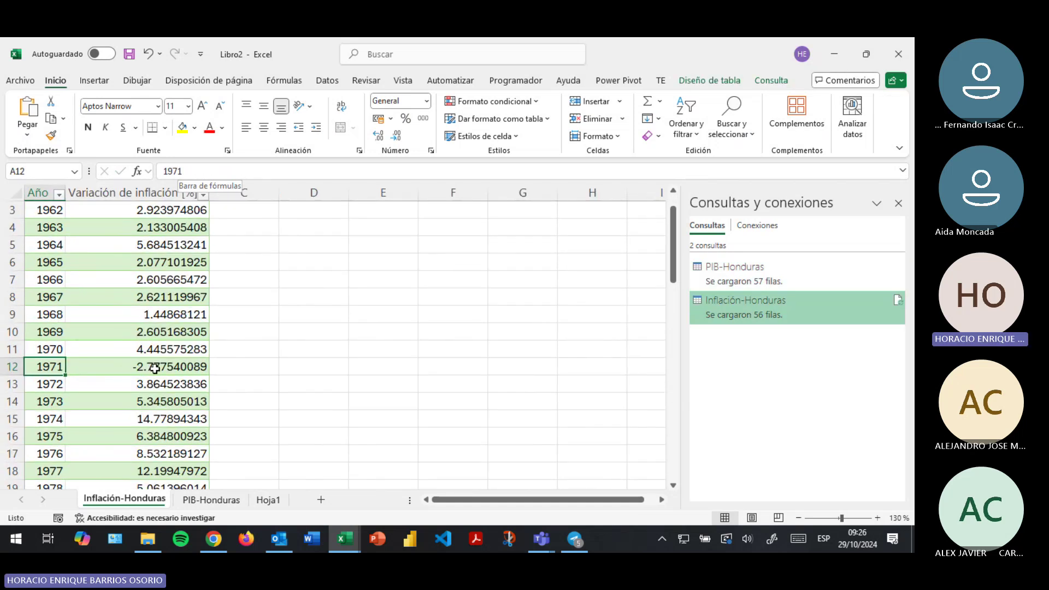
click(155, 370)
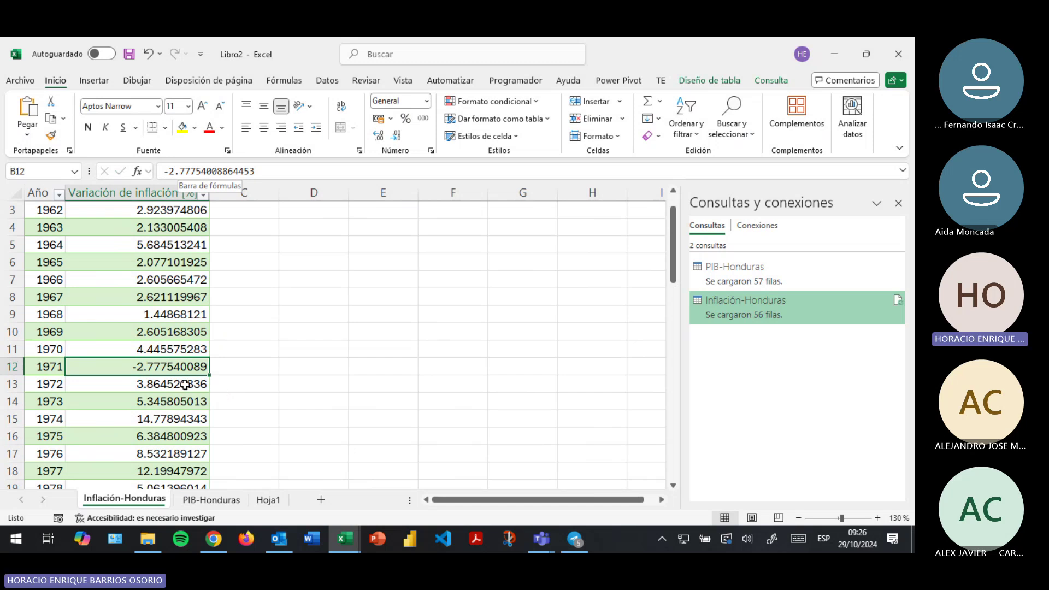
scroll(171, 378, down, 5)
scroll(171, 378, down, 13)
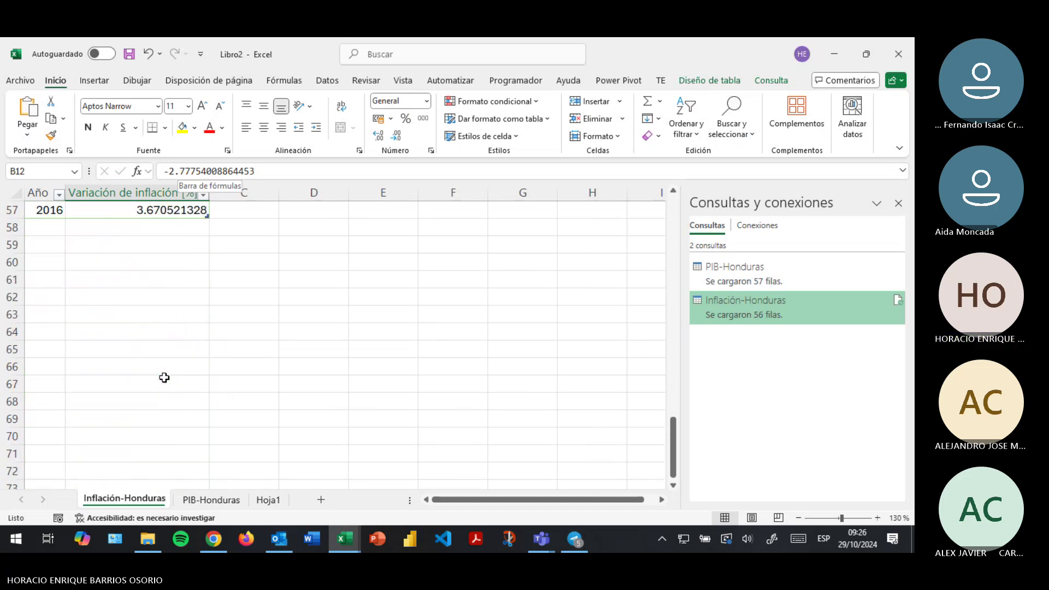
scroll(164, 377, up, 15)
scroll(164, 378, up, 4)
click(164, 263)
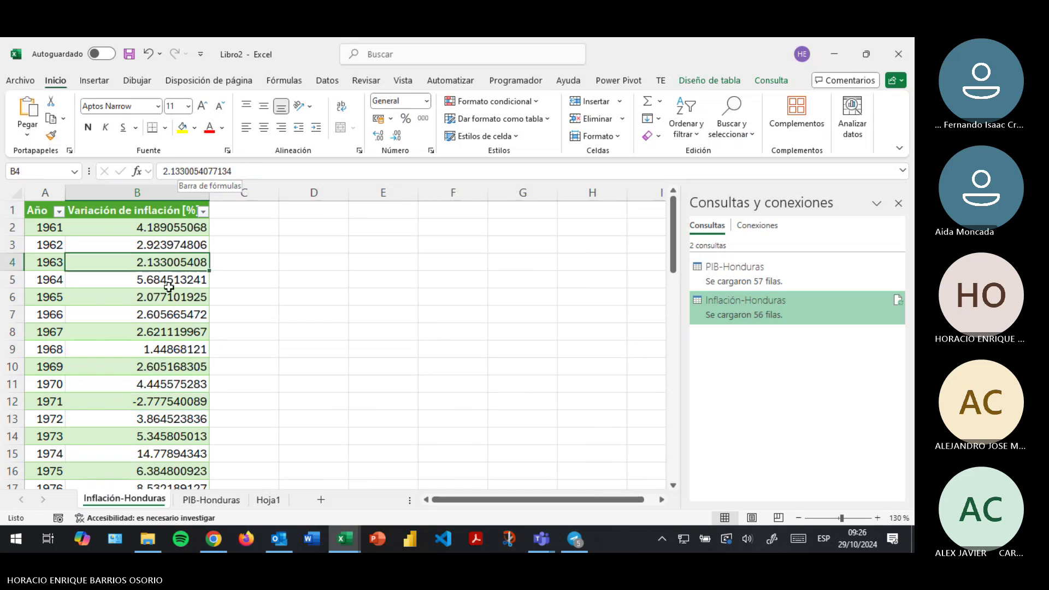
Step: Check the first years and GDP values of the table on the PIB-Honduras sheet
click(205, 499)
scroll(92, 219, up, 3)
scroll(77, 223, up, 7)
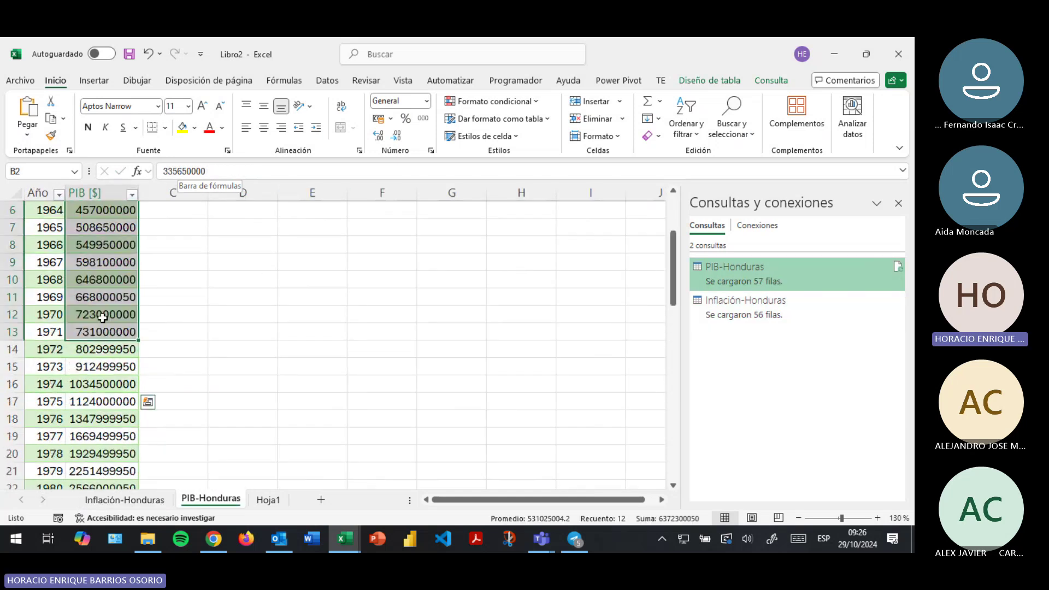
click(71, 224)
scroll(71, 224, up, 2)
click(55, 229)
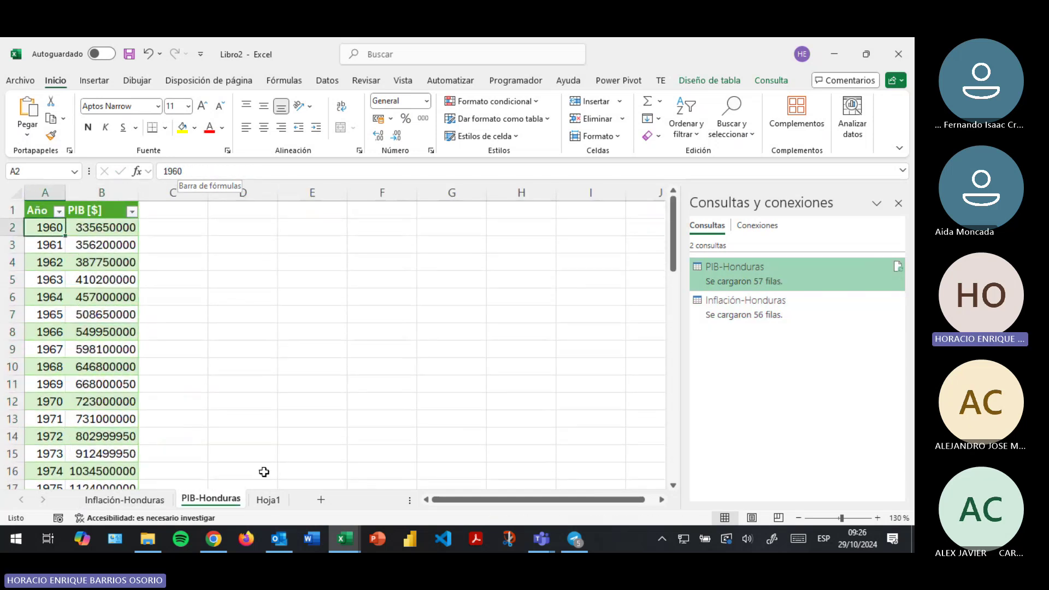
Step: Insert an empty markers-only scatter chart on the Hoja1 sheet
click(265, 500)
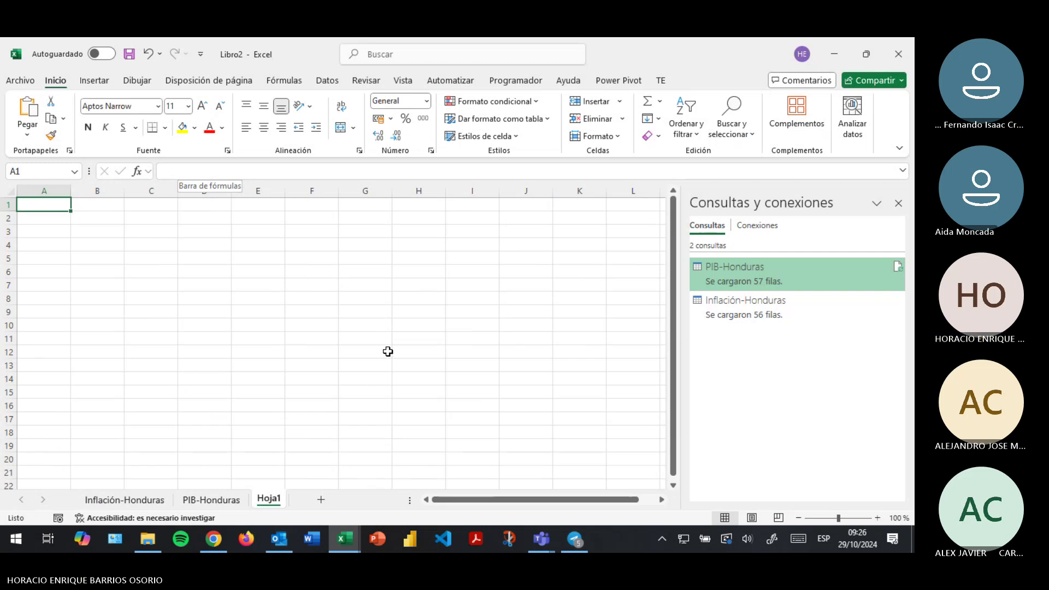
click(94, 80)
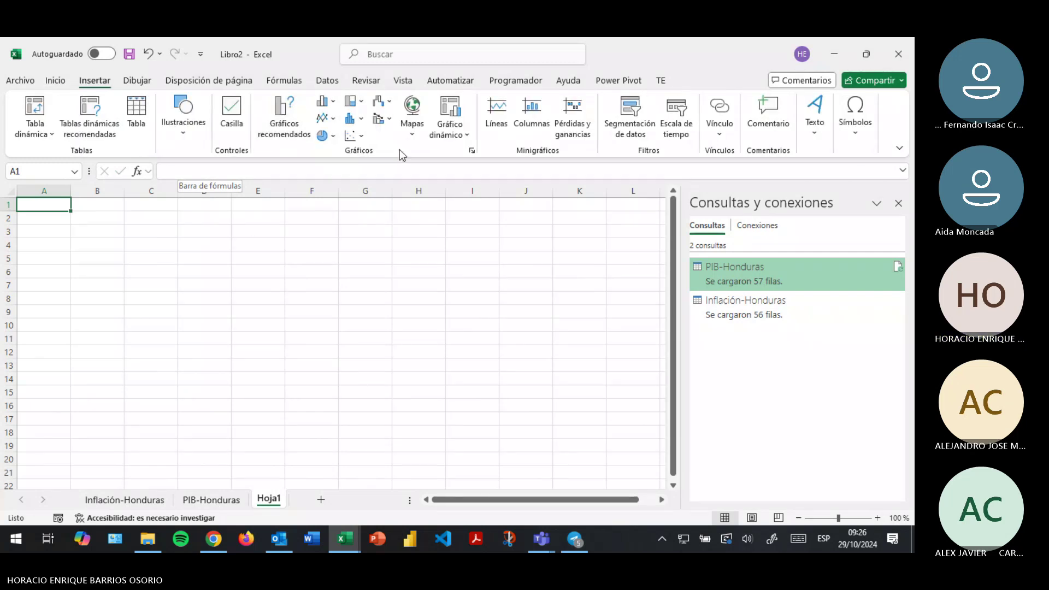
click(358, 137)
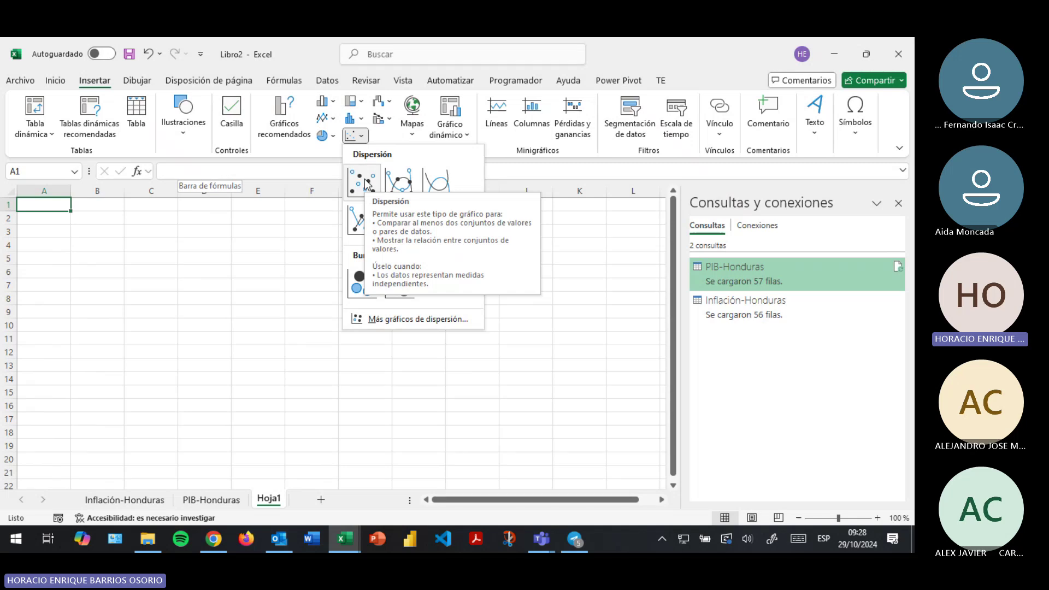
click(595, 321)
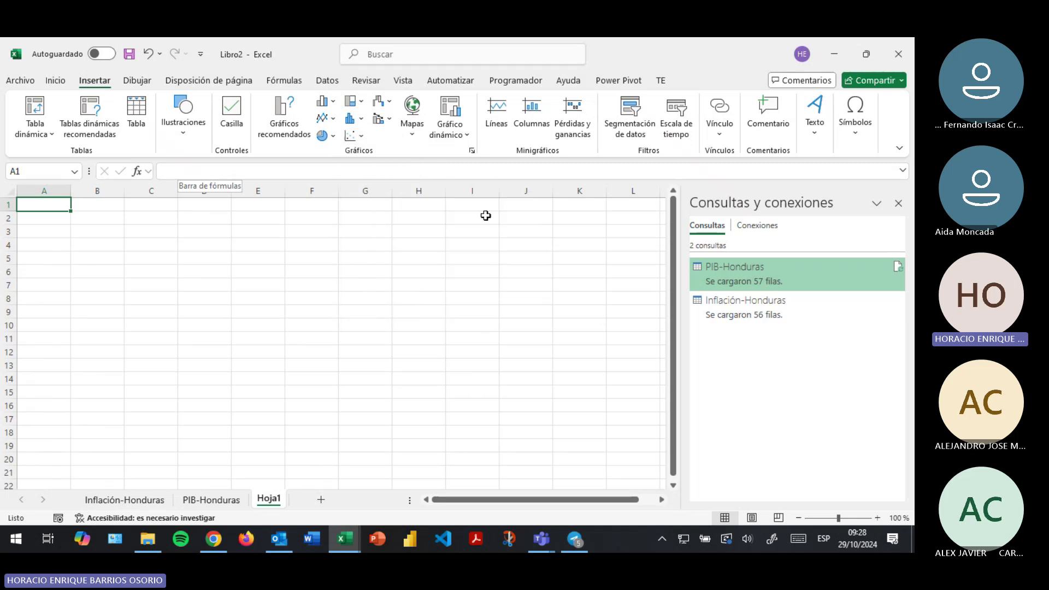
click(361, 136)
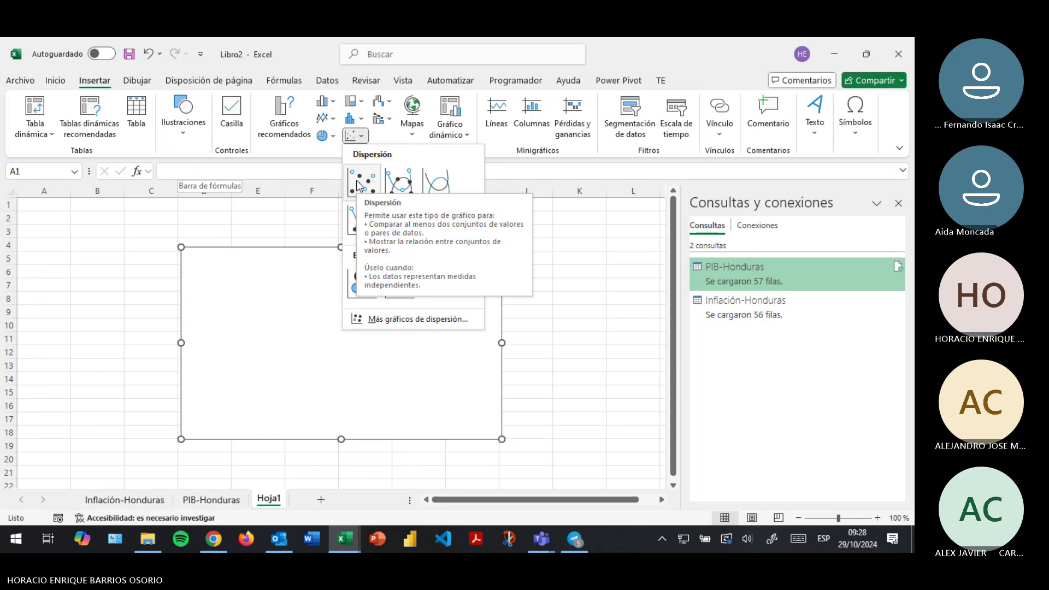
click(358, 185)
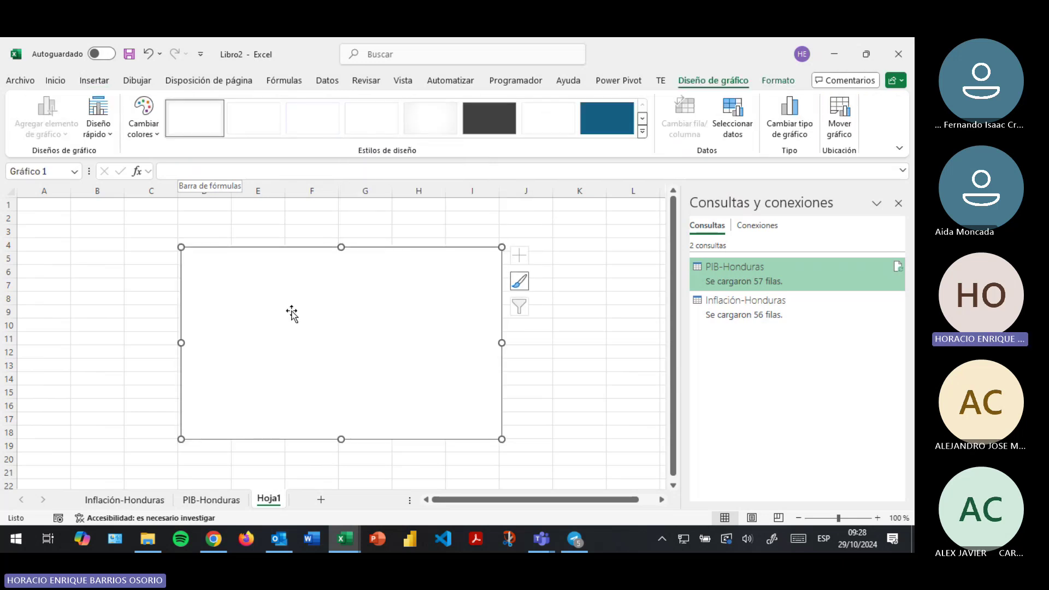
Step: Enlarge and reposition the empty chart so it spans about columns C to J and rows 1 to 21
drag(181, 247, 125, 198)
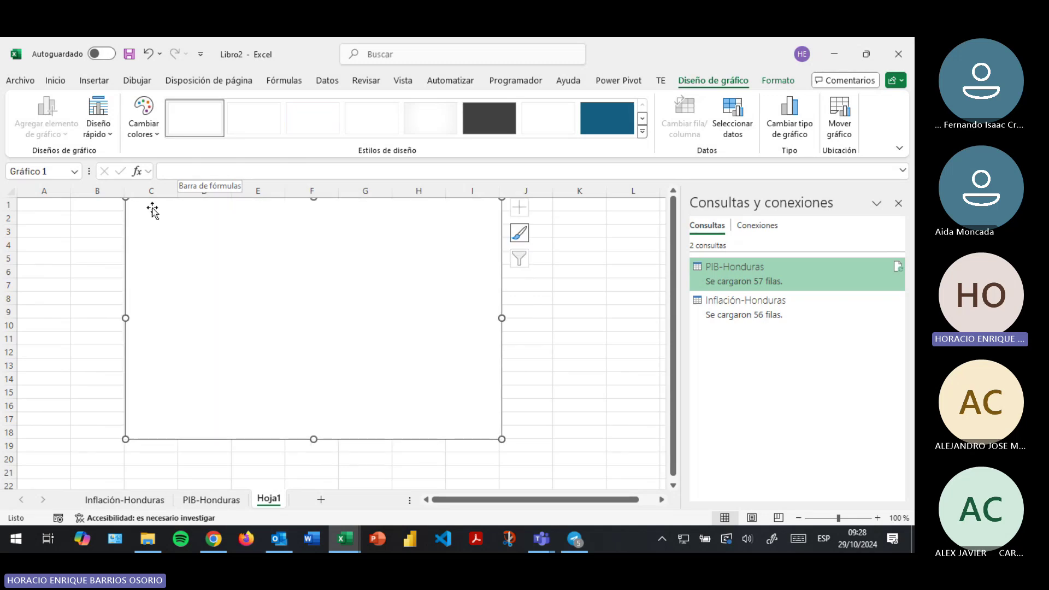
drag(502, 439, 553, 464)
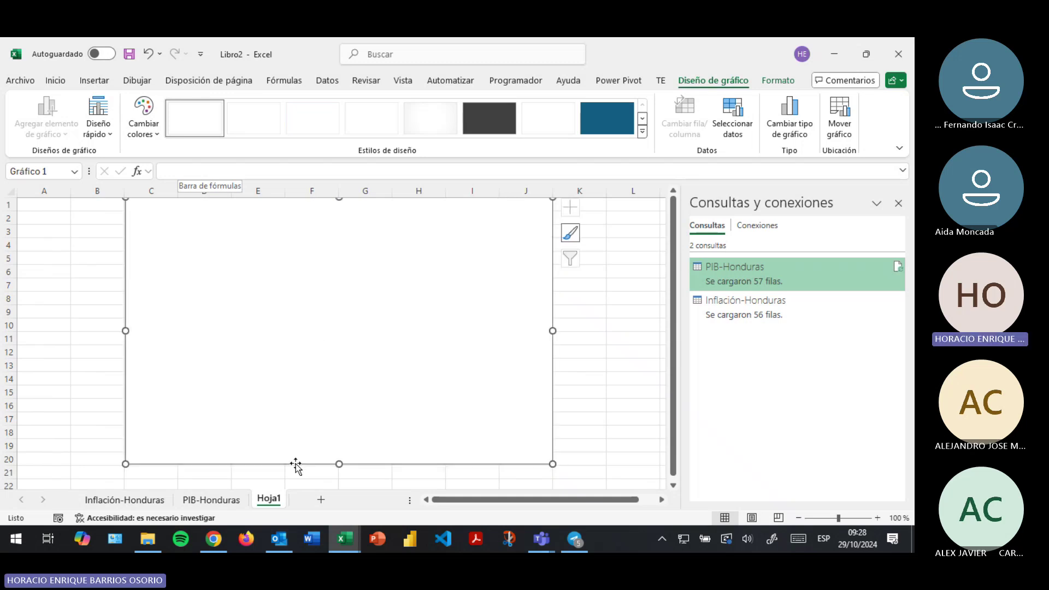
drag(330, 323, 333, 328)
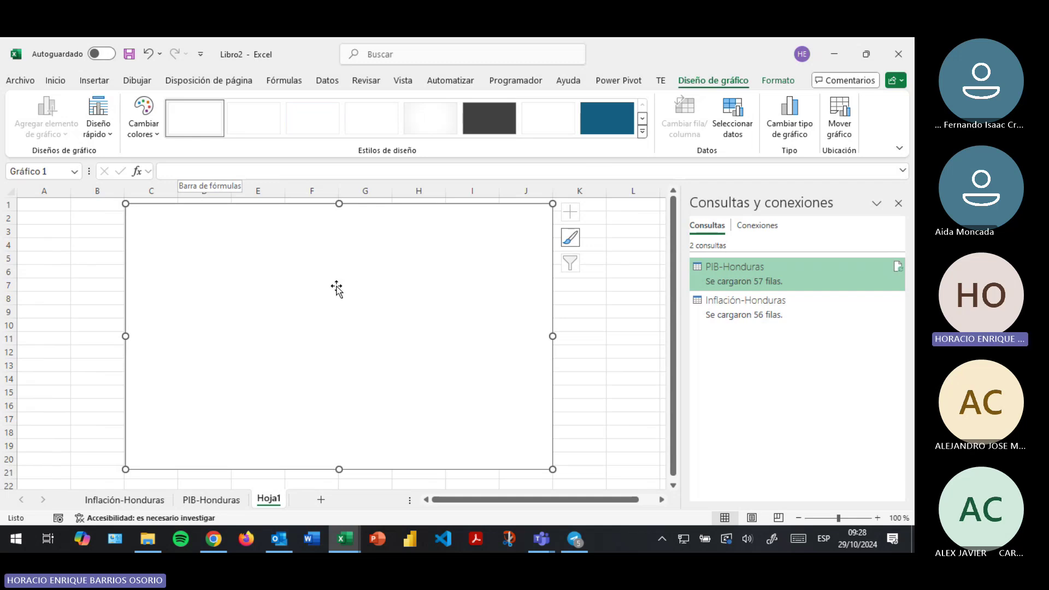
Step: Add a data series to the empty chart, named from cell B1 of the Inflación-Honduras sheet
click(747, 125)
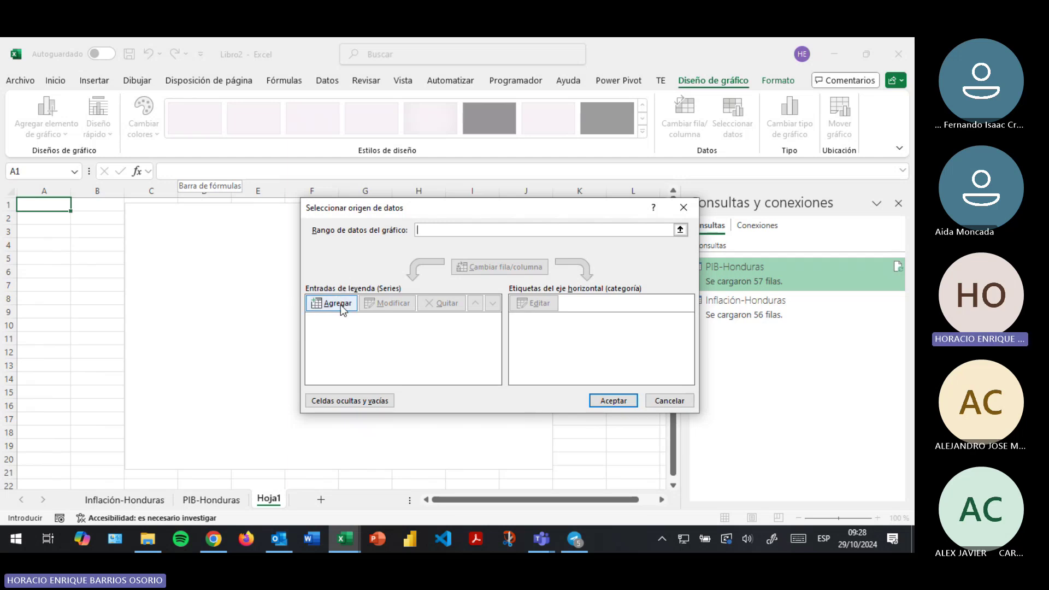
click(340, 304)
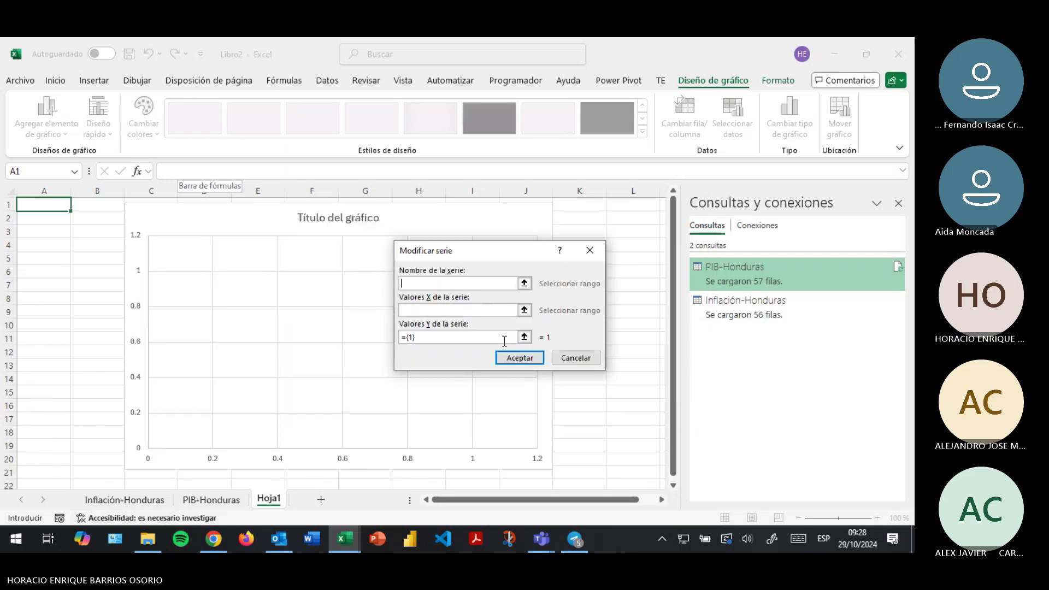
click(111, 501)
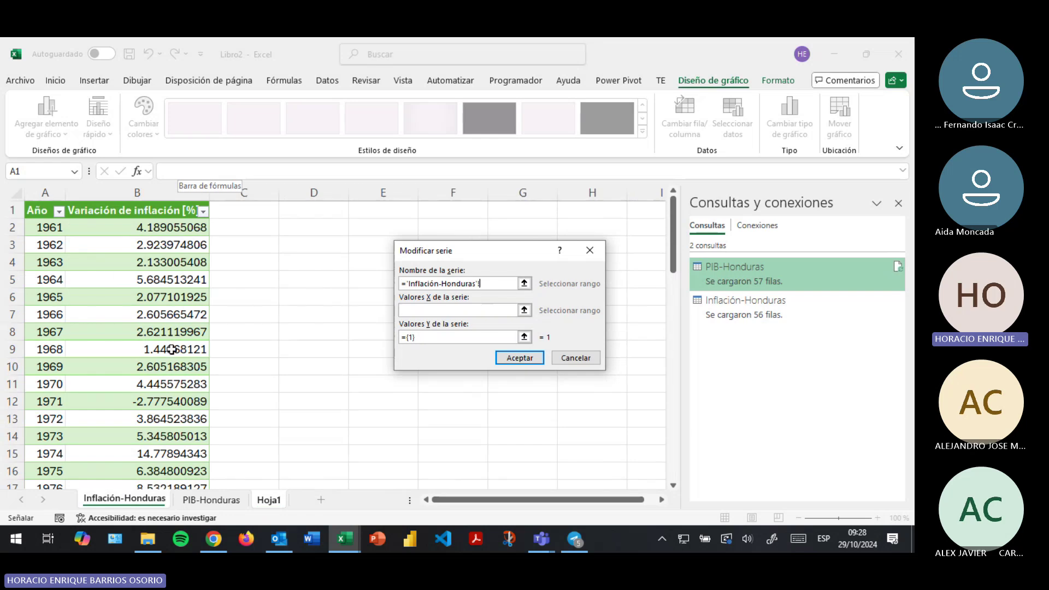
click(524, 284)
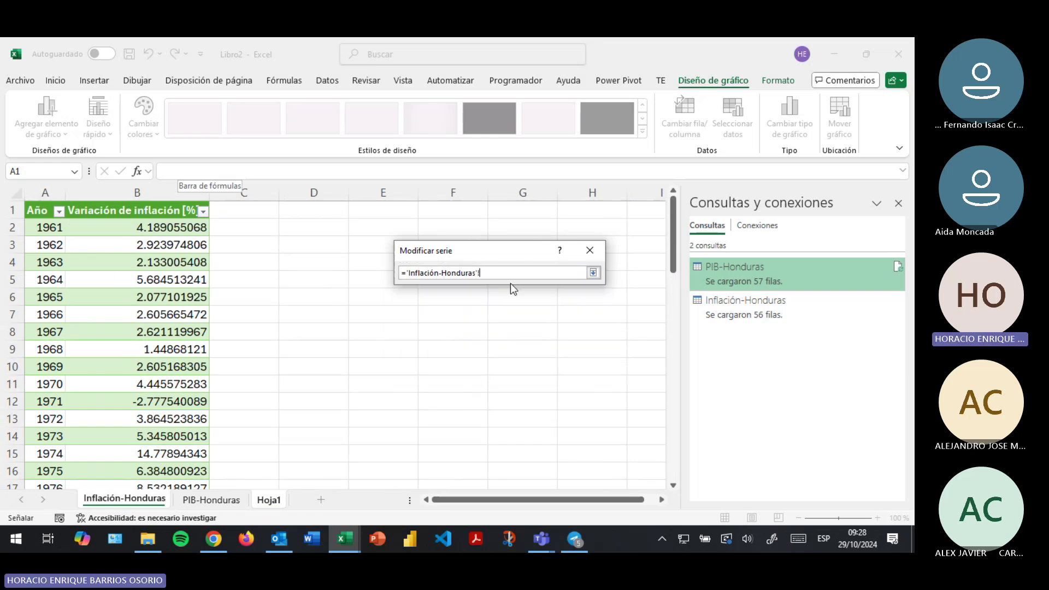
click(152, 211)
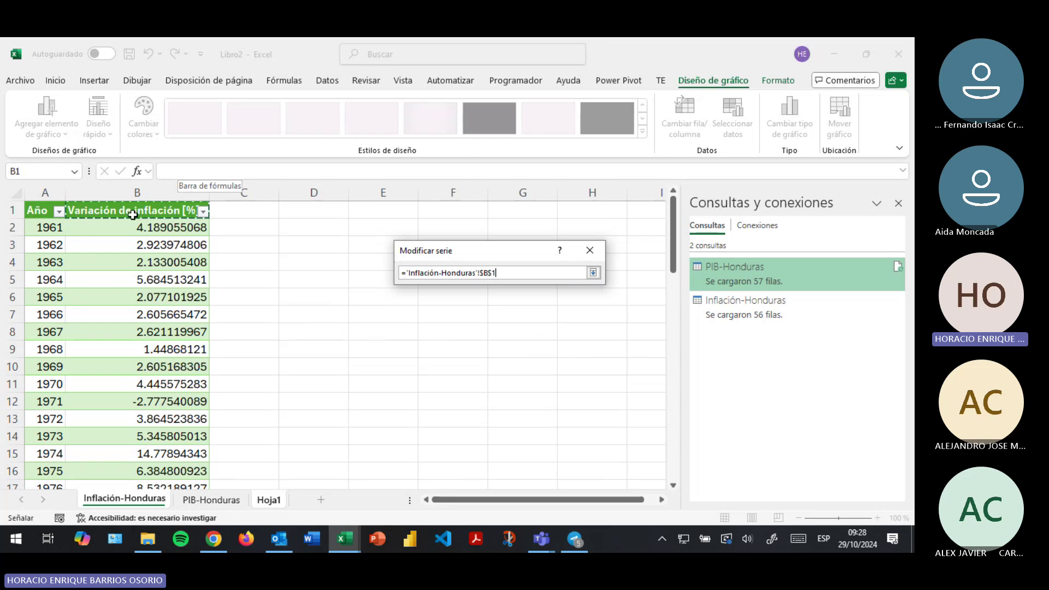
click(593, 273)
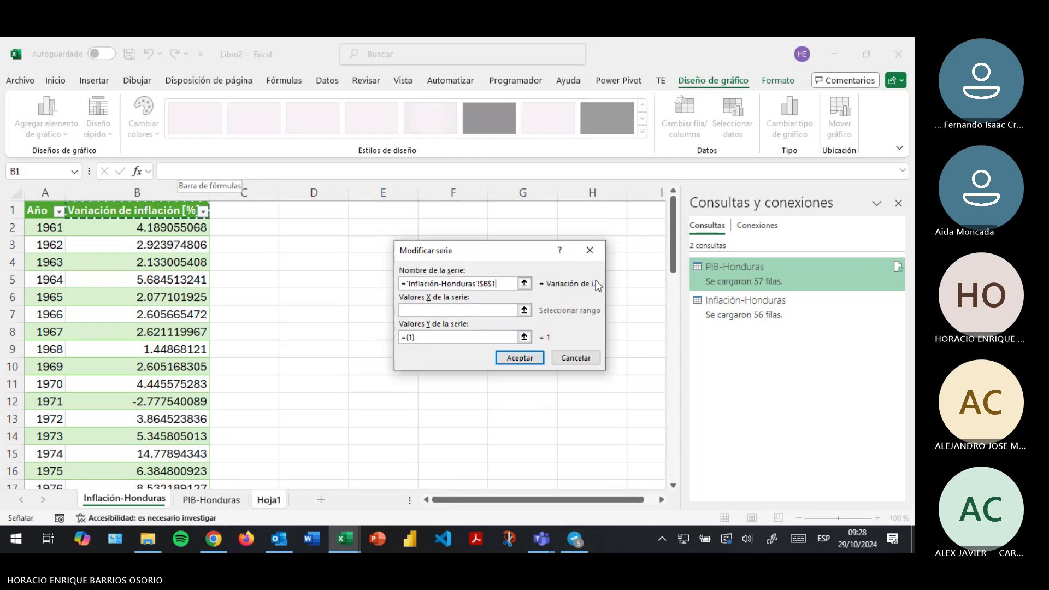
Step: Set the inflation series' X values to the years in A2:A57 of the Inflación-Honduras sheet
click(527, 313)
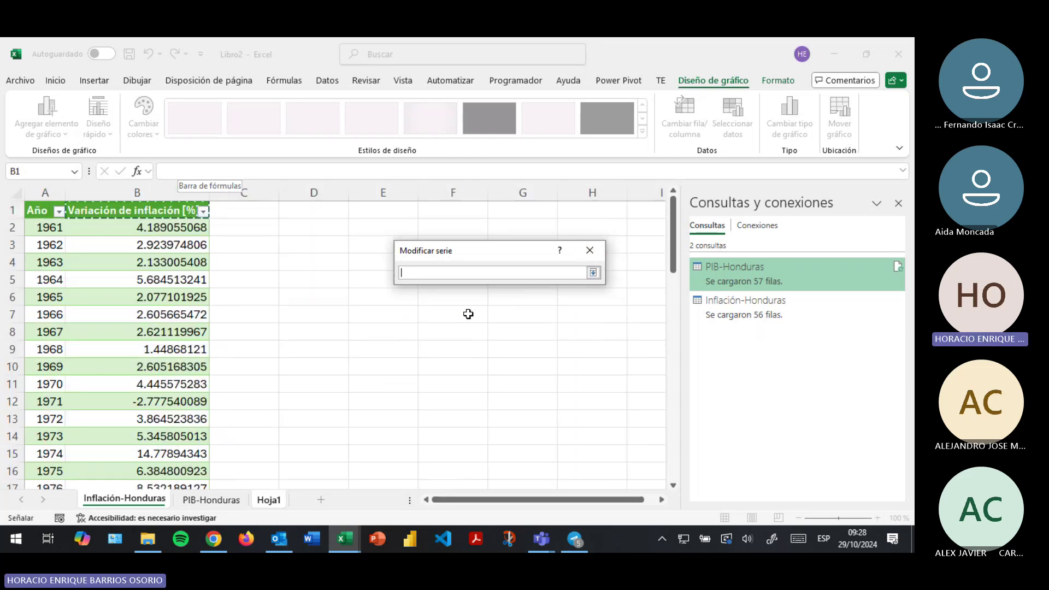
click(39, 228)
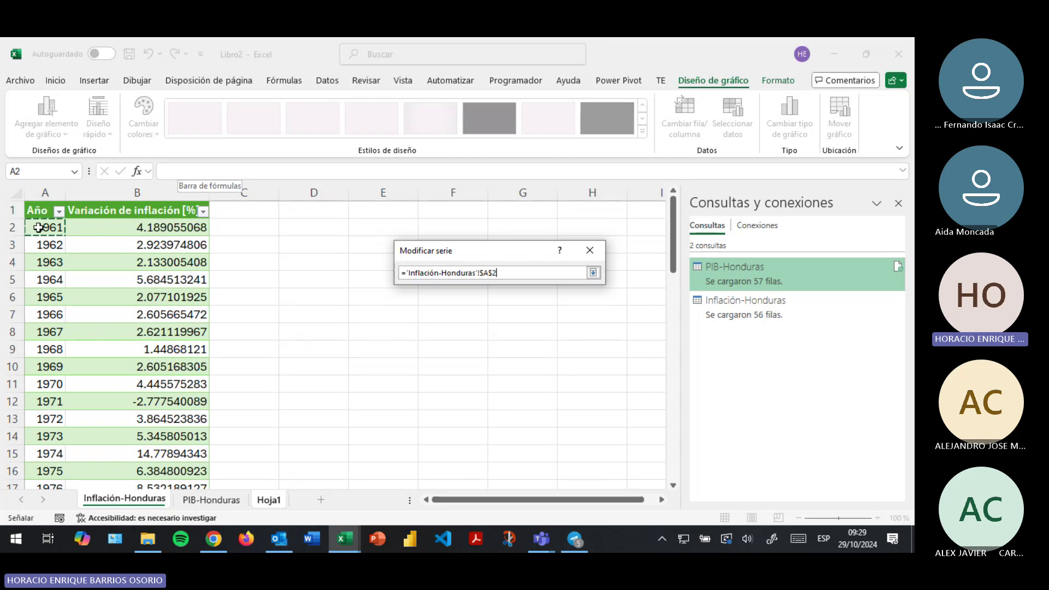
key(ctrl+shift+Down)
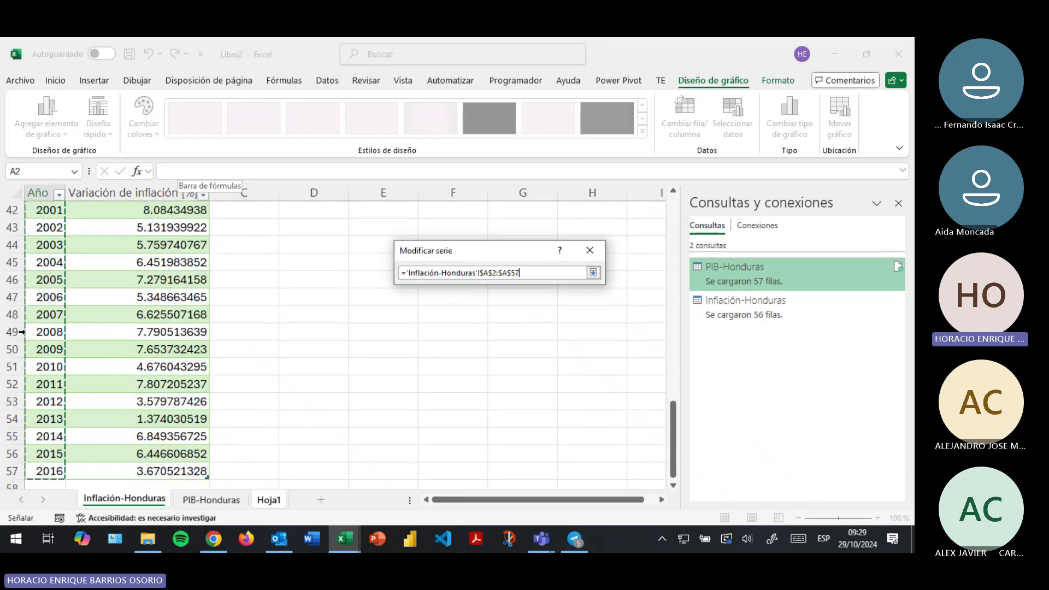
scroll(38, 367, up, 14)
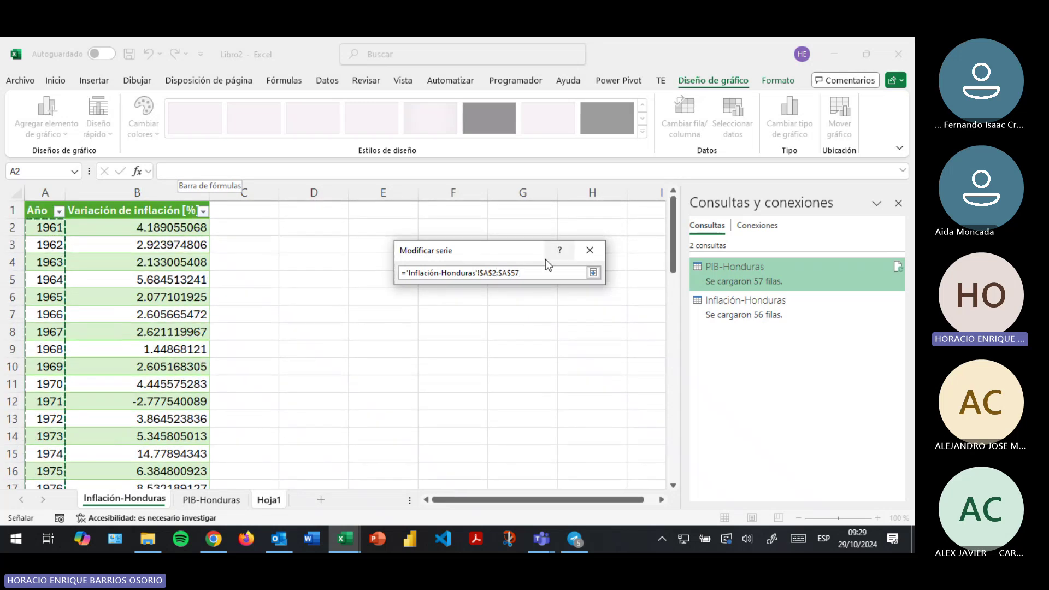
click(593, 273)
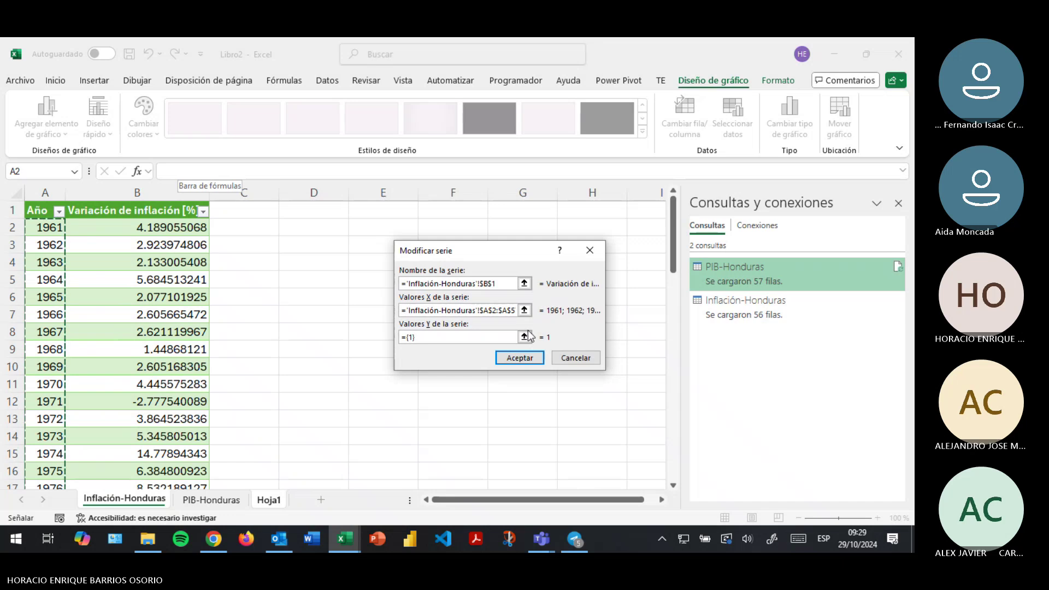
Step: Set the inflation series' Y values to B2:B57 of the Inflación-Honduras sheet and accept the series
click(524, 337)
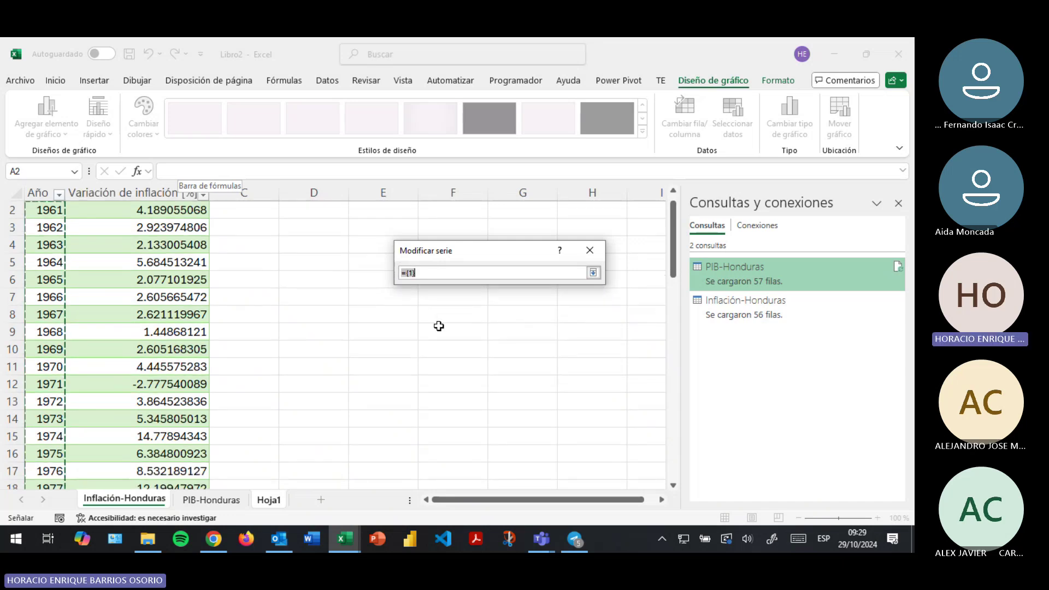
scroll(439, 327, up, 1)
click(161, 223)
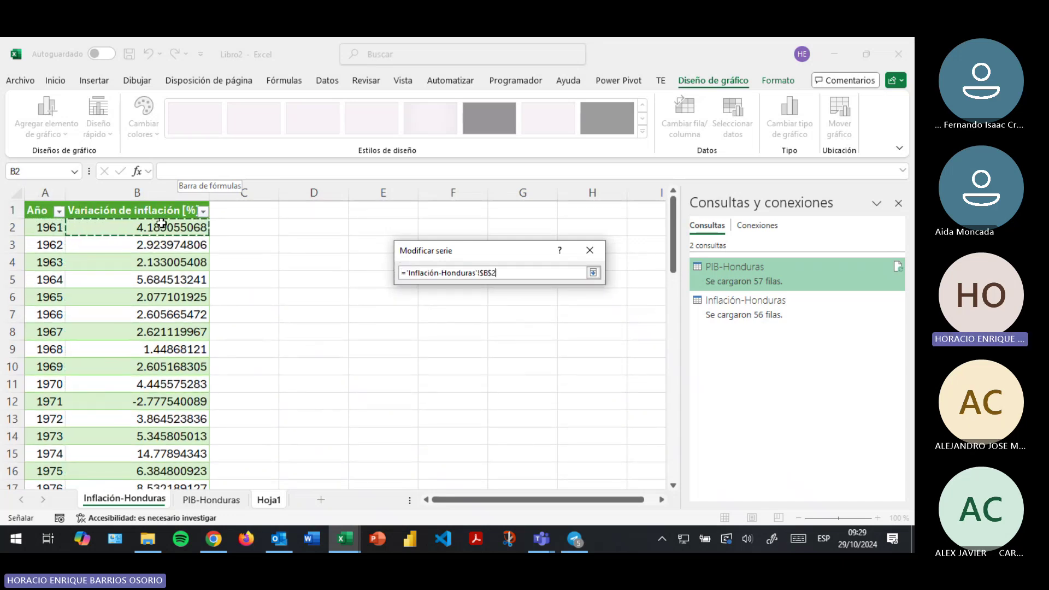
key(ctrl+shift+Down)
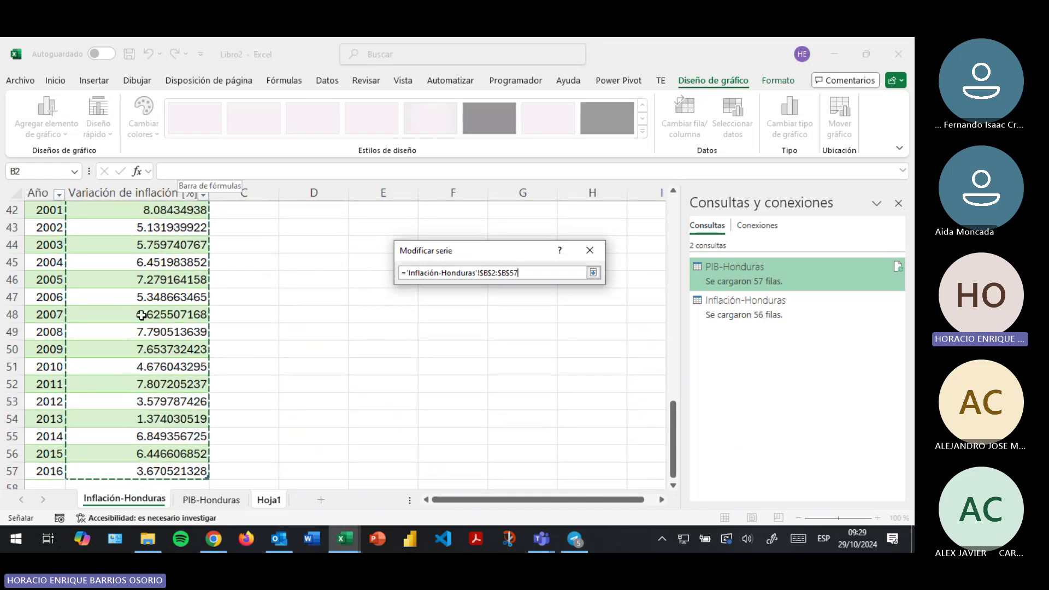
click(594, 274)
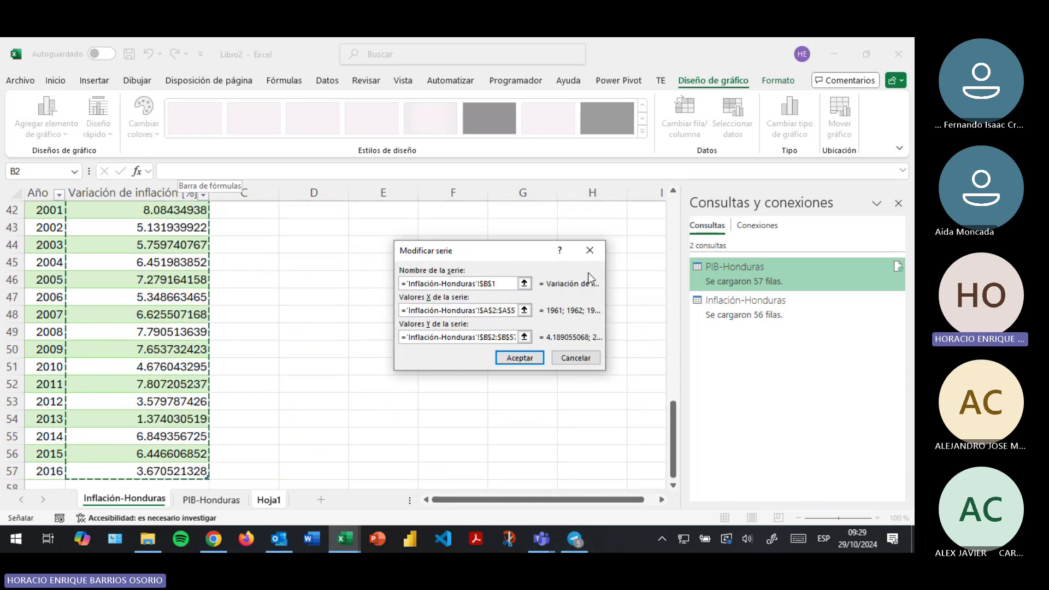
click(517, 356)
drag(481, 205, 625, 104)
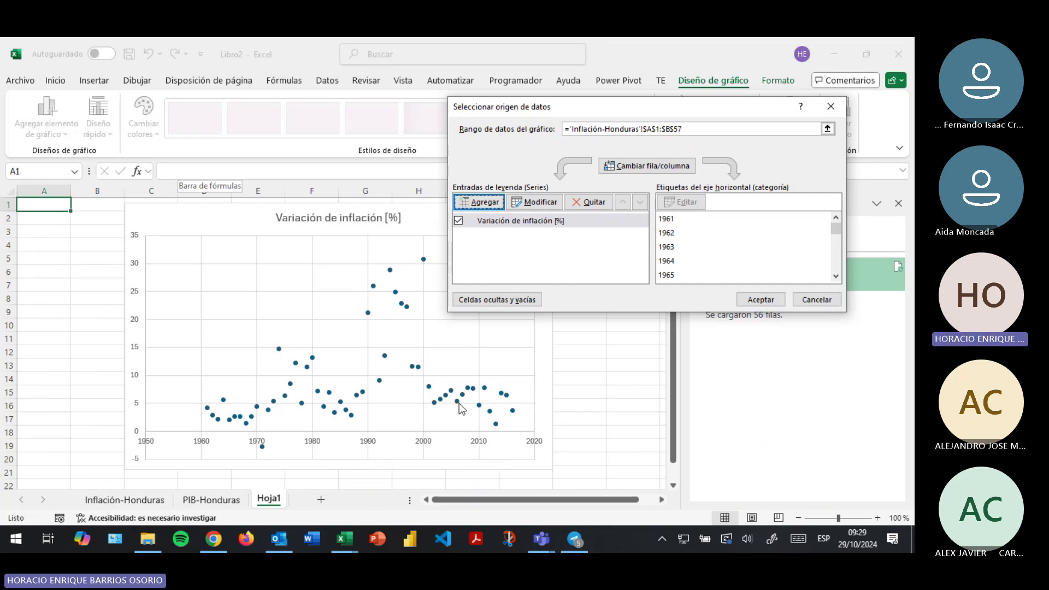
drag(639, 114, 525, 134)
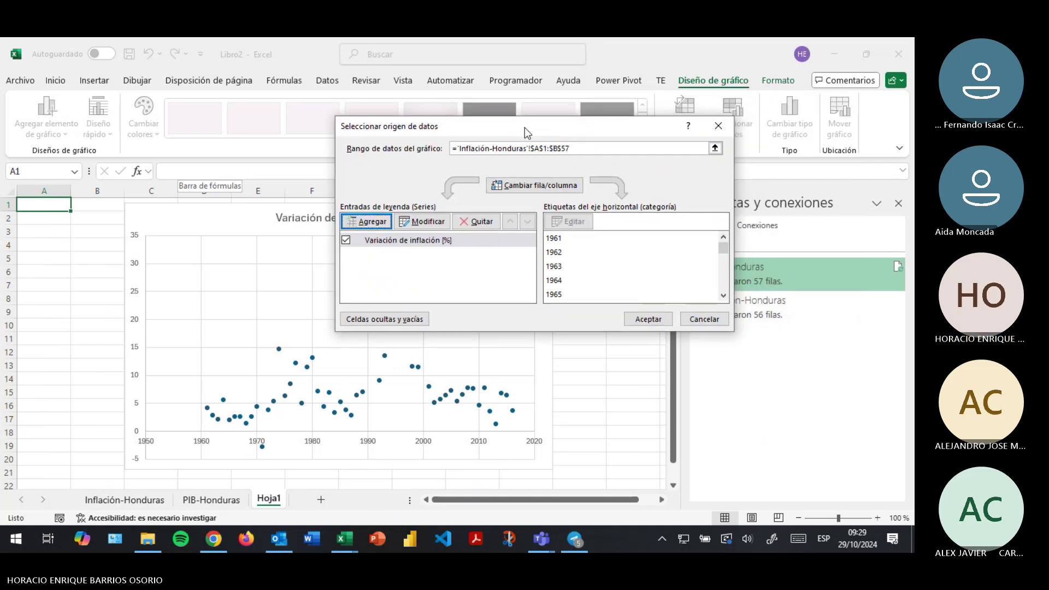
Step: Add a second data series to the chart, named from cell B1 of the PIB-Honduras sheet
click(366, 221)
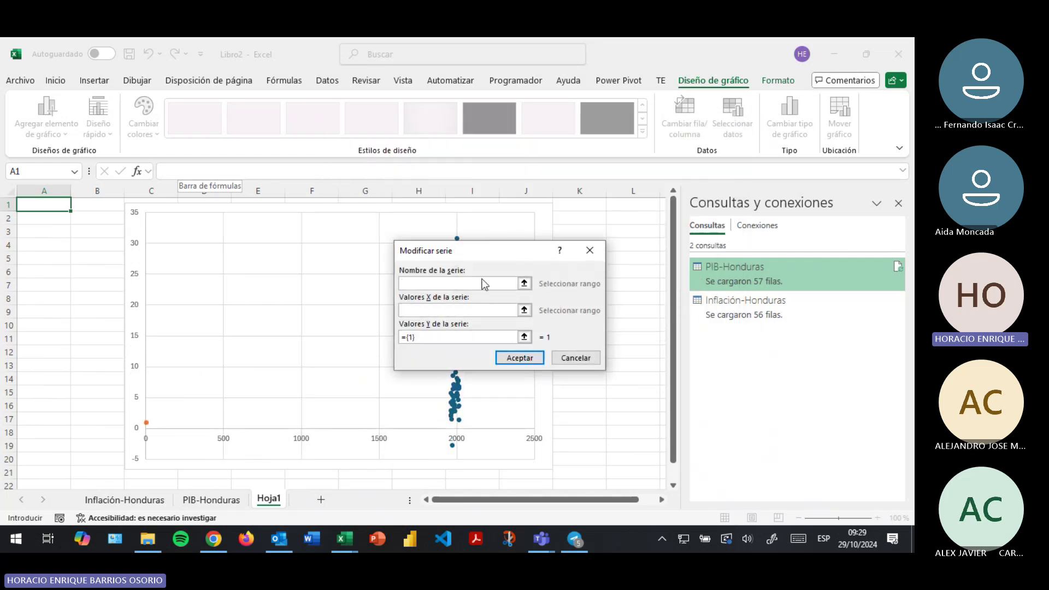
click(524, 284)
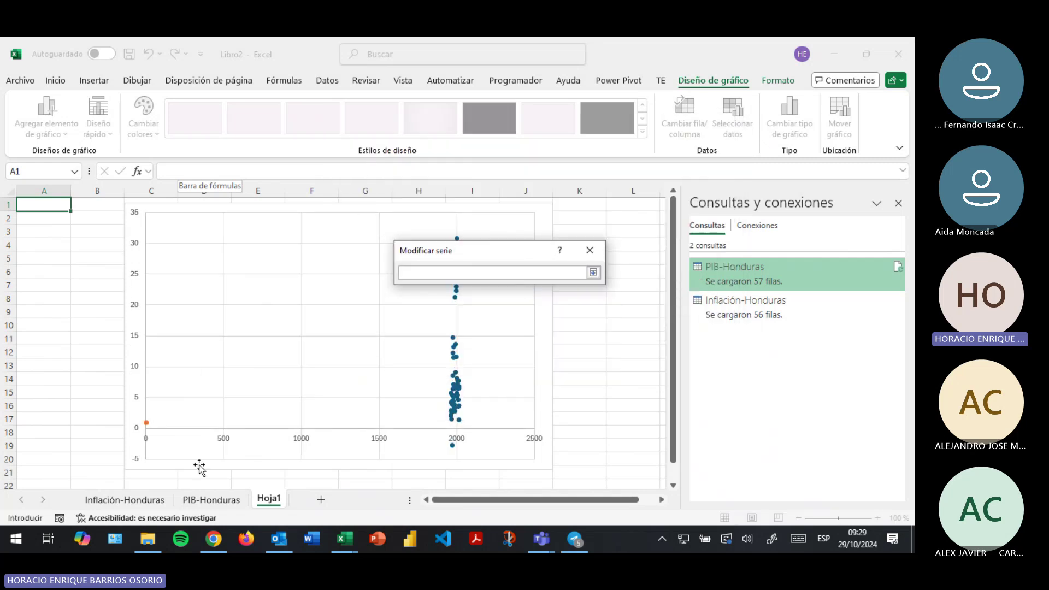
click(213, 500)
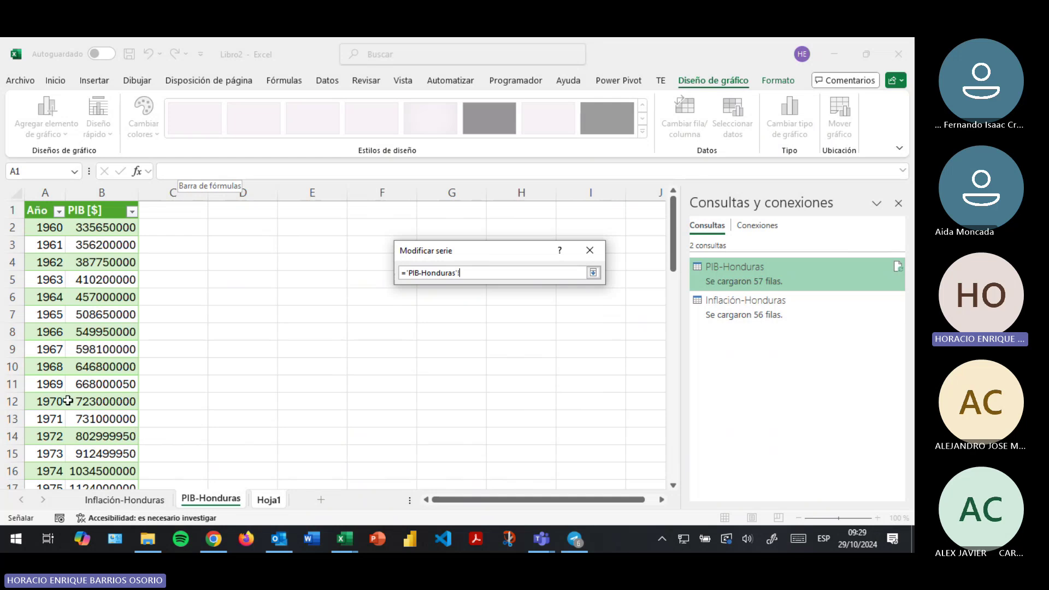
click(91, 211)
click(593, 273)
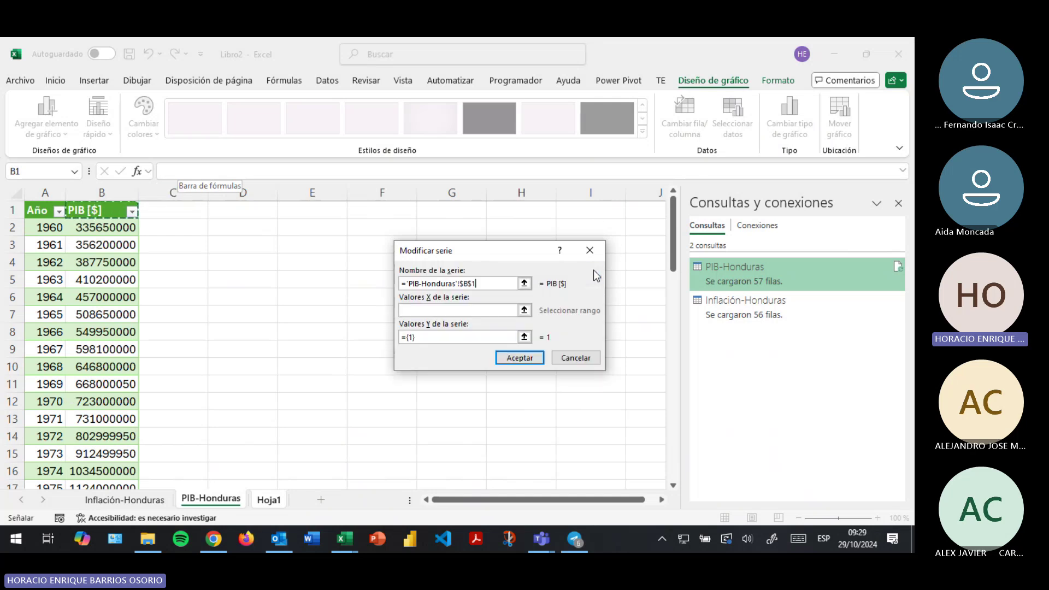
Step: Set the PIB series' X values to the years in A2:A58 of the PIB-Honduras sheet
click(524, 310)
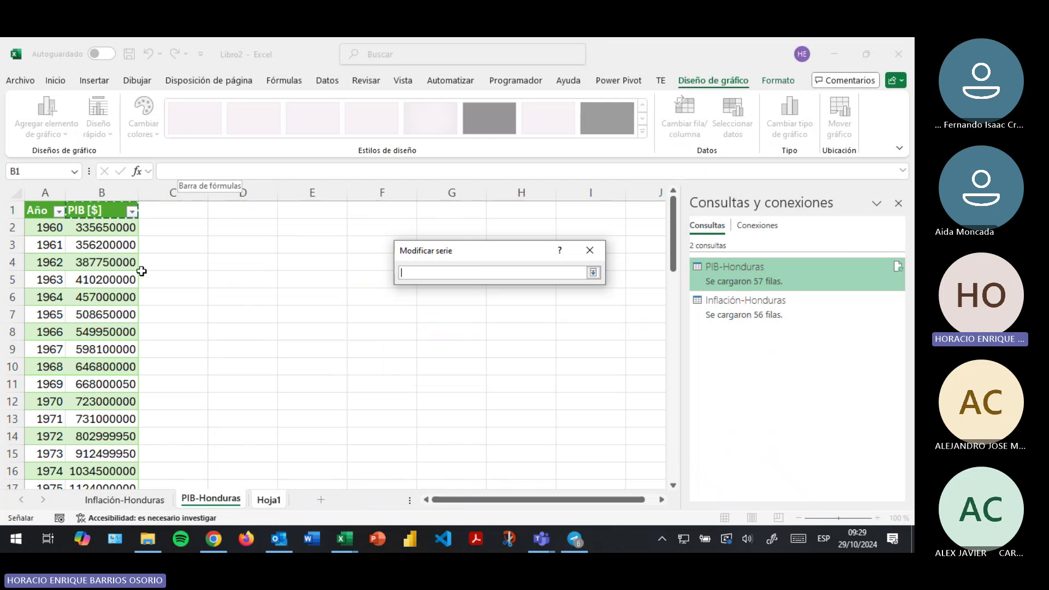
click(41, 230)
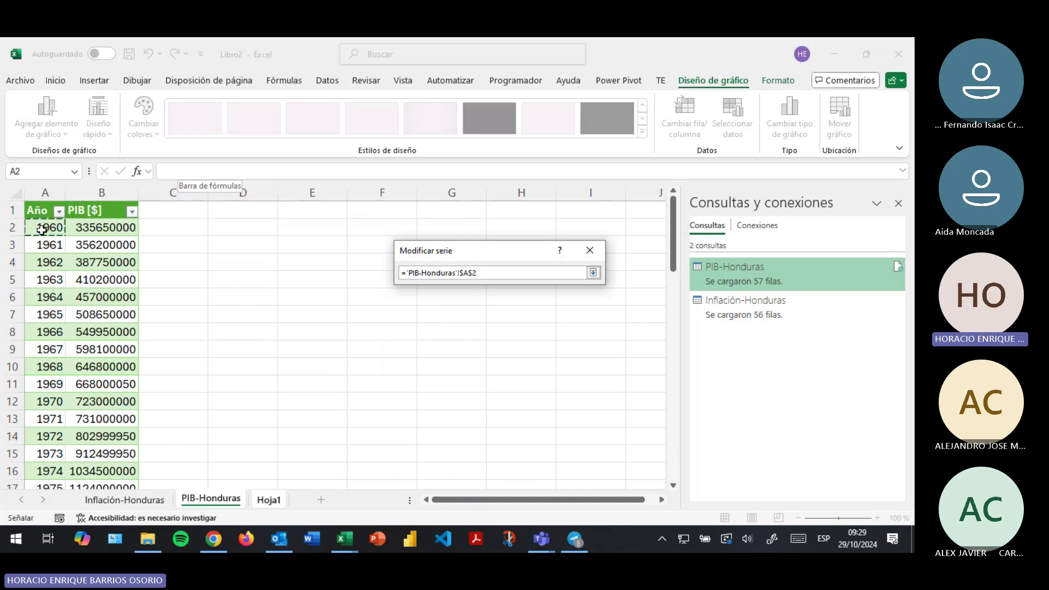
key(ctrl+shift+Down)
click(593, 273)
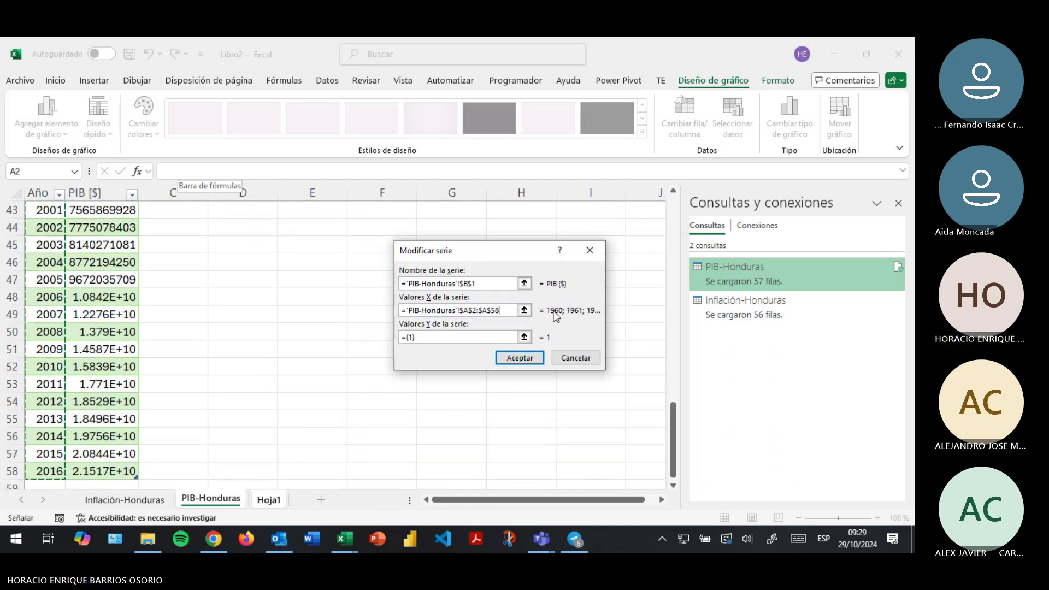
Step: Set the PIB series' Y values to B2:B58 of the PIB-Honduras sheet and accept the chart's data source
click(524, 336)
scroll(222, 290, up, 14)
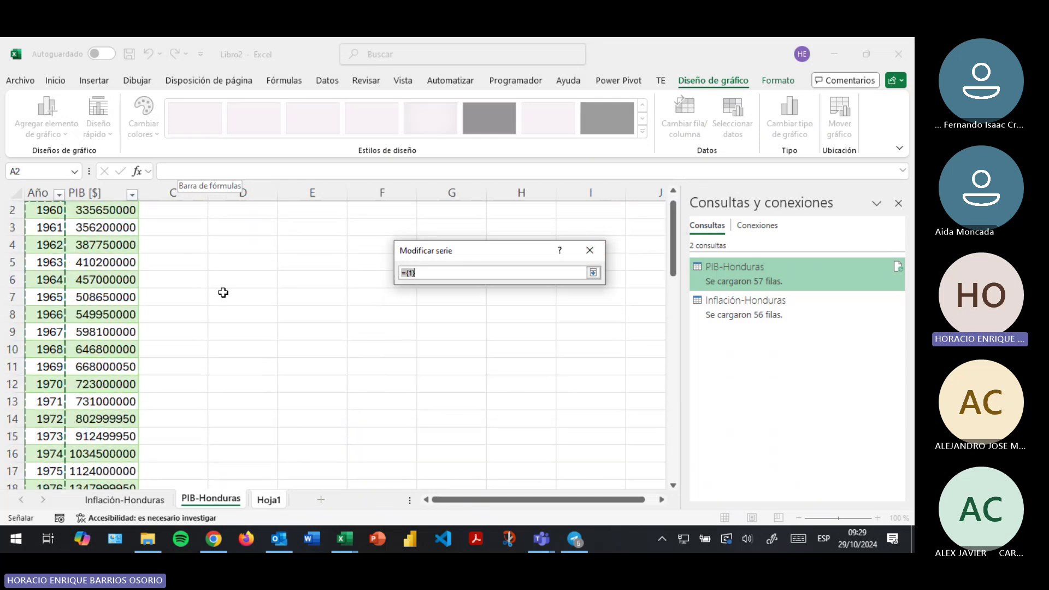
click(122, 232)
key(ctrl+shift+Down)
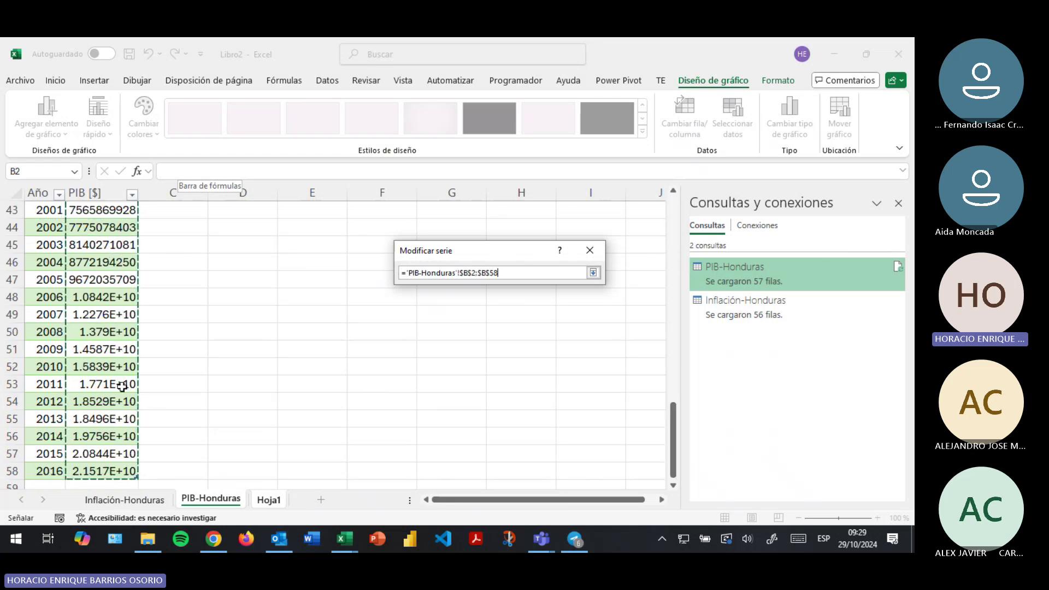
click(592, 273)
click(515, 356)
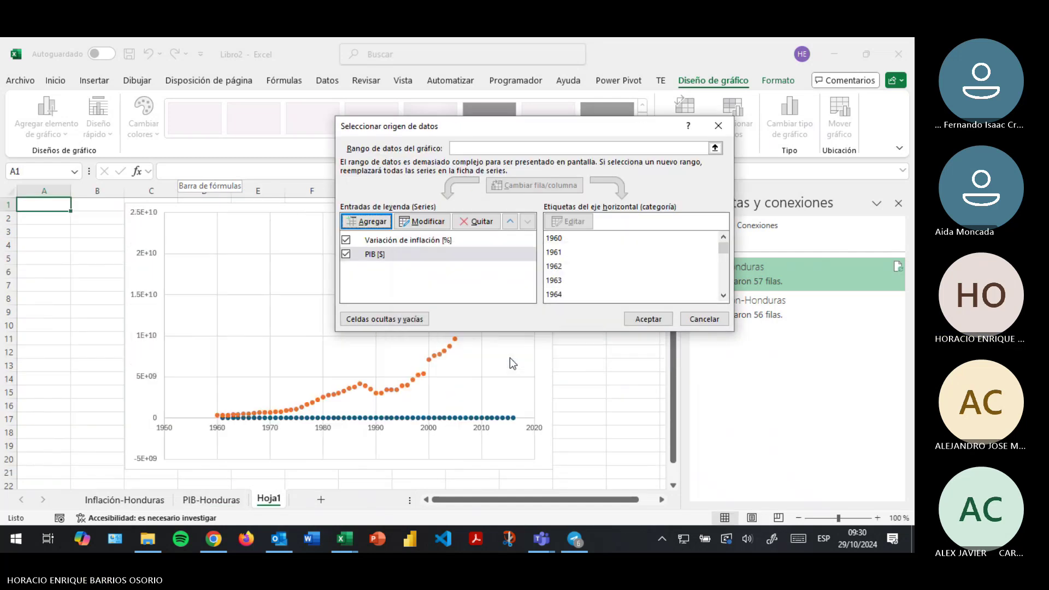
click(648, 320)
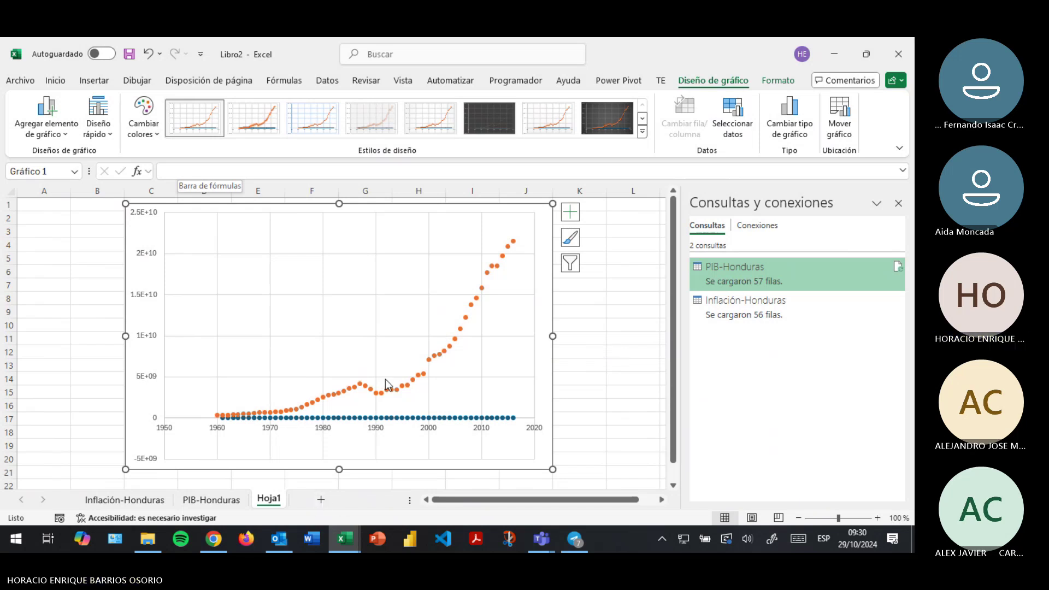
Step: Add a legend on the right side of the scatter chart
click(53, 131)
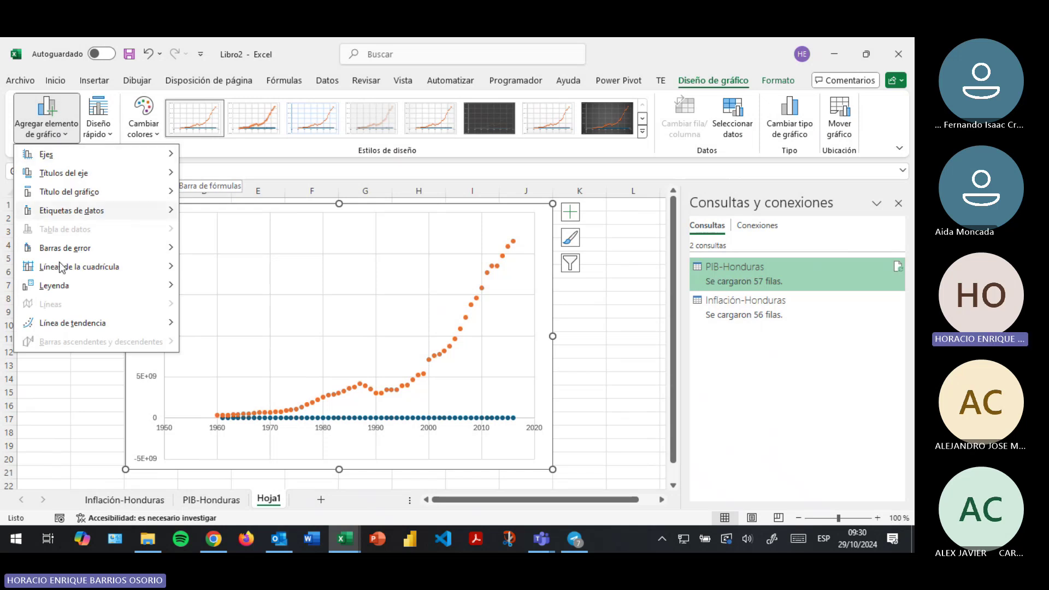
mouse_move(136, 285)
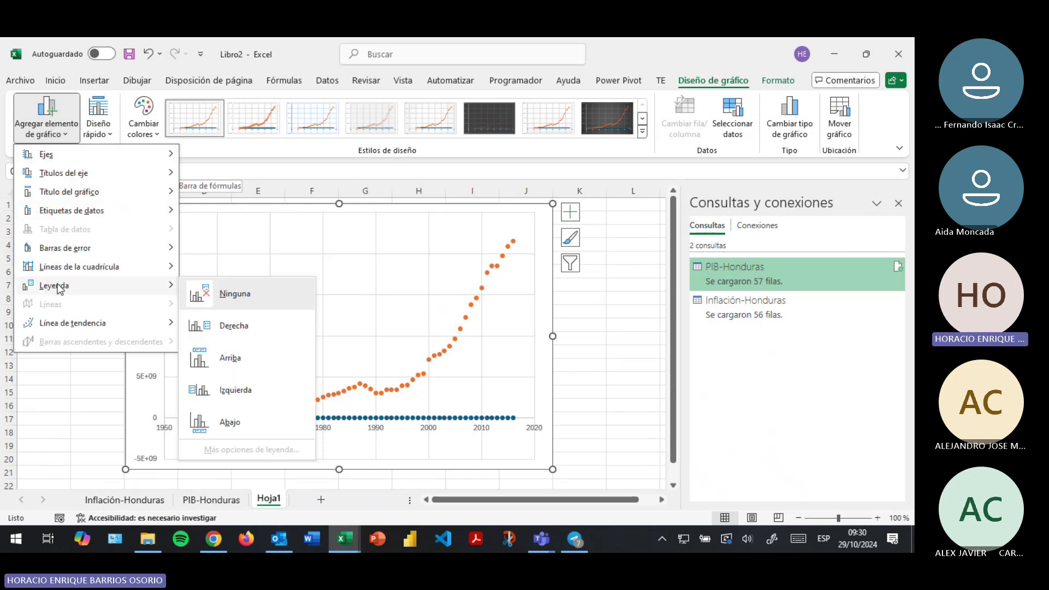
click(236, 325)
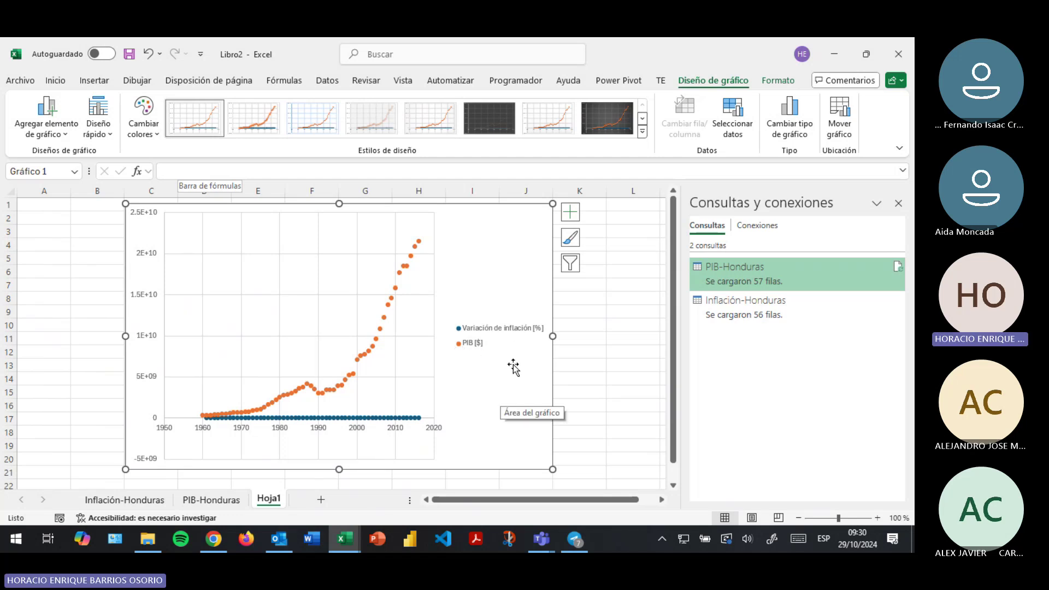
Step: Move the chart to a new chart sheet named "Comparación PIB vs Inflación"
click(832, 115)
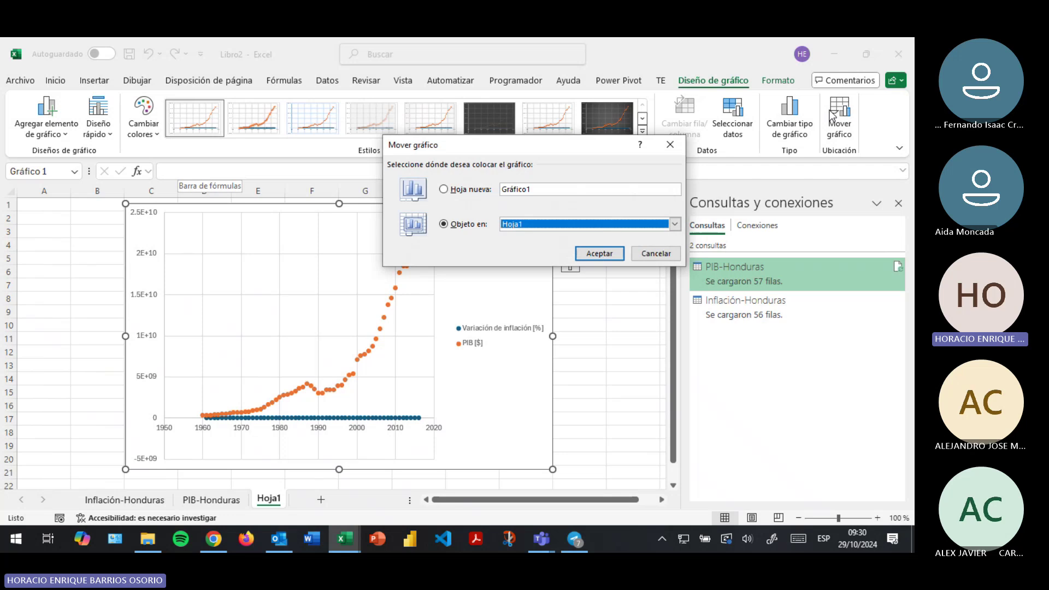
click(443, 190)
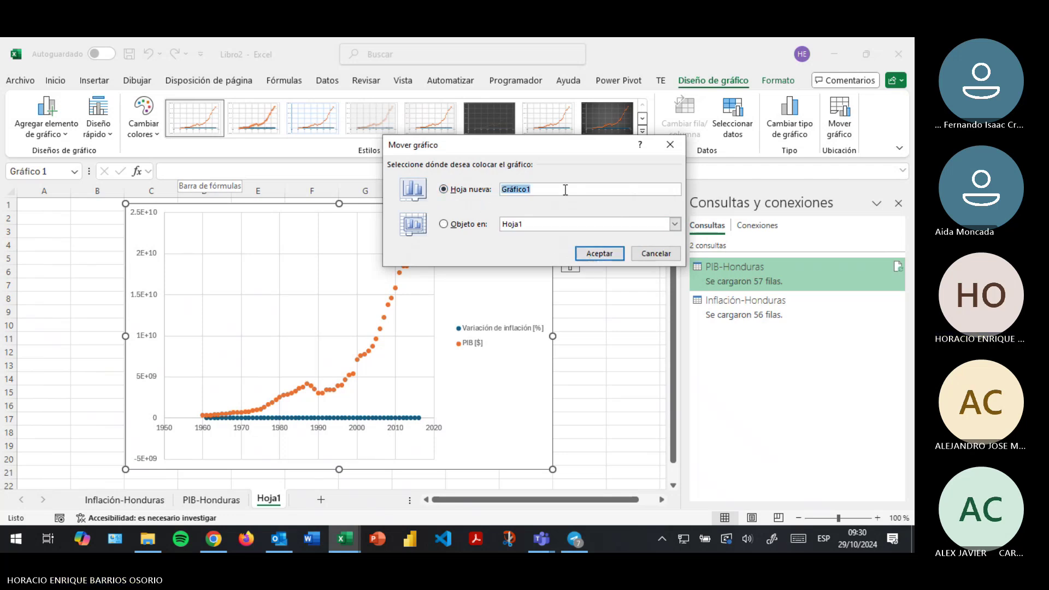
text(Comparación PIB)
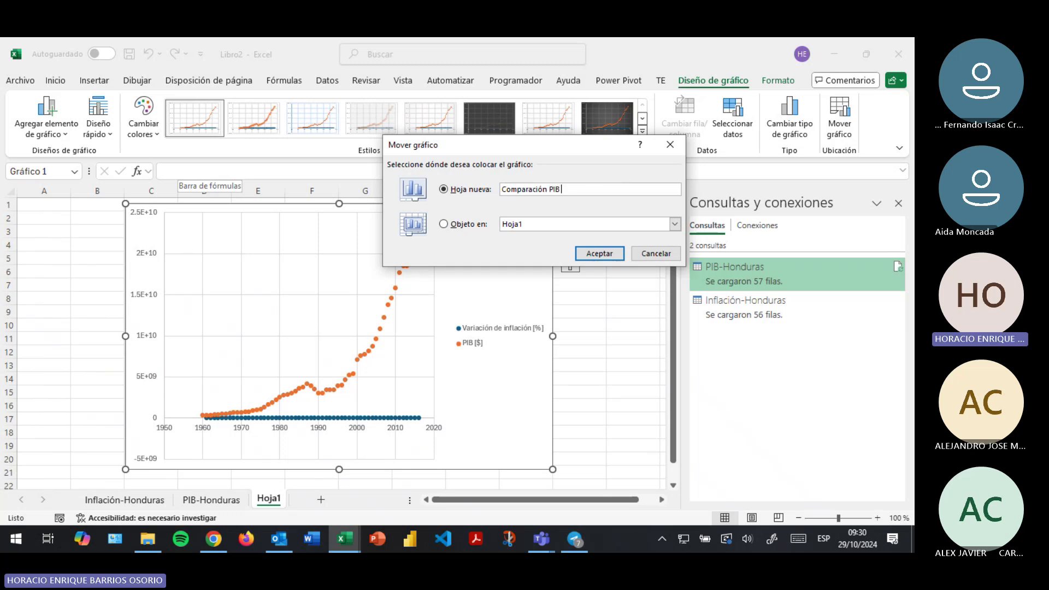
text(vs Inflación)
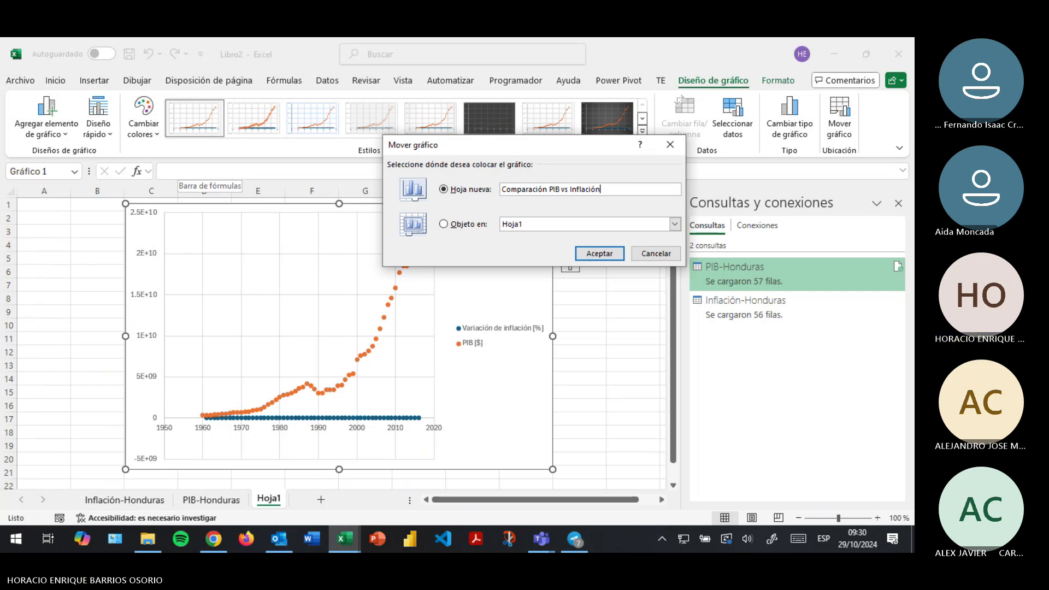
click(600, 255)
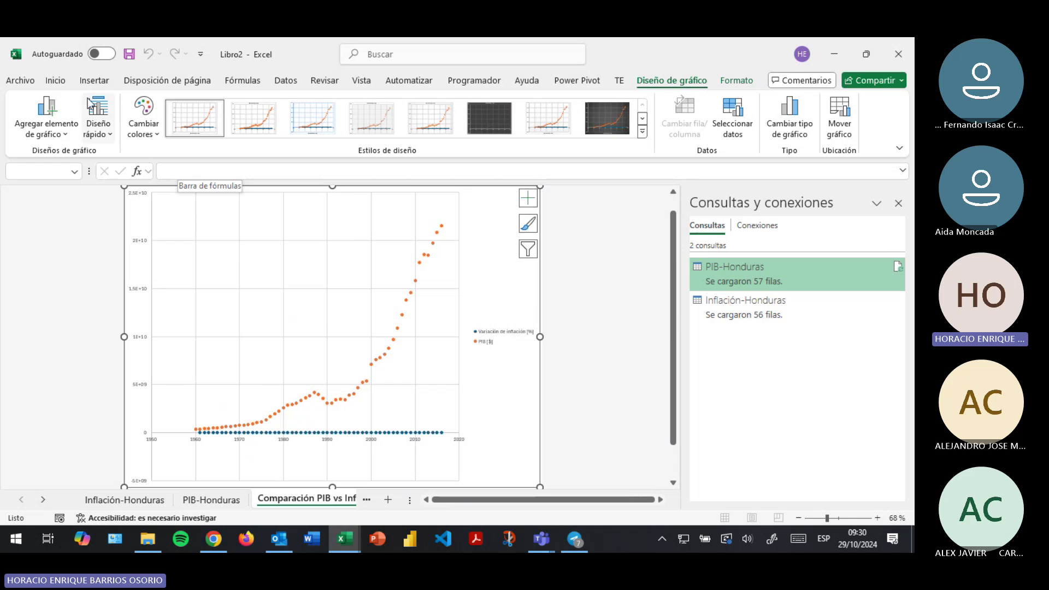
Step: Add primary horizontal and primary vertical axis titles to the chart
click(46, 112)
mouse_move(63, 157)
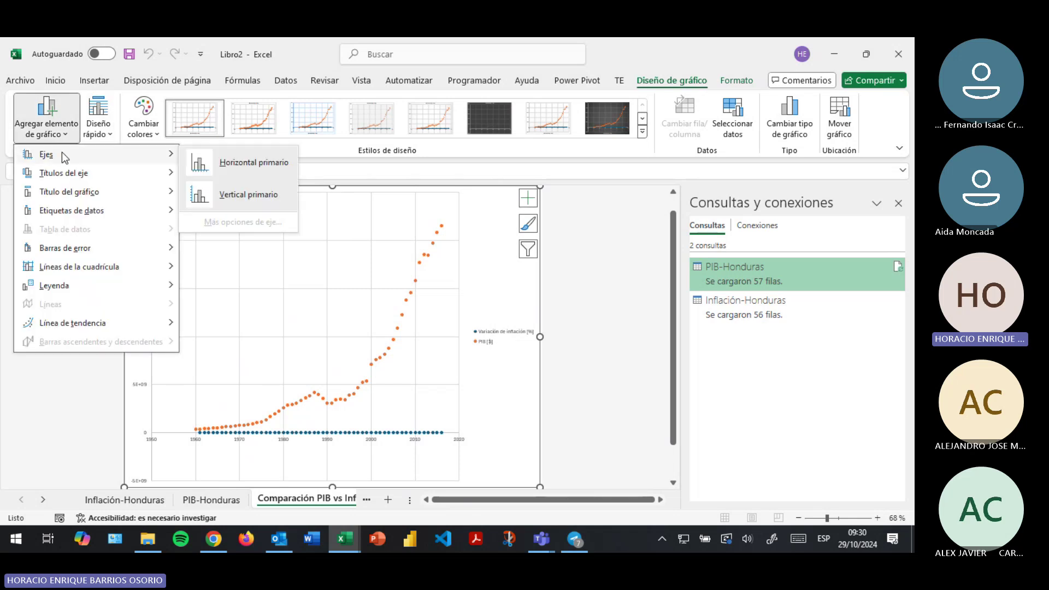
mouse_move(71, 176)
click(253, 180)
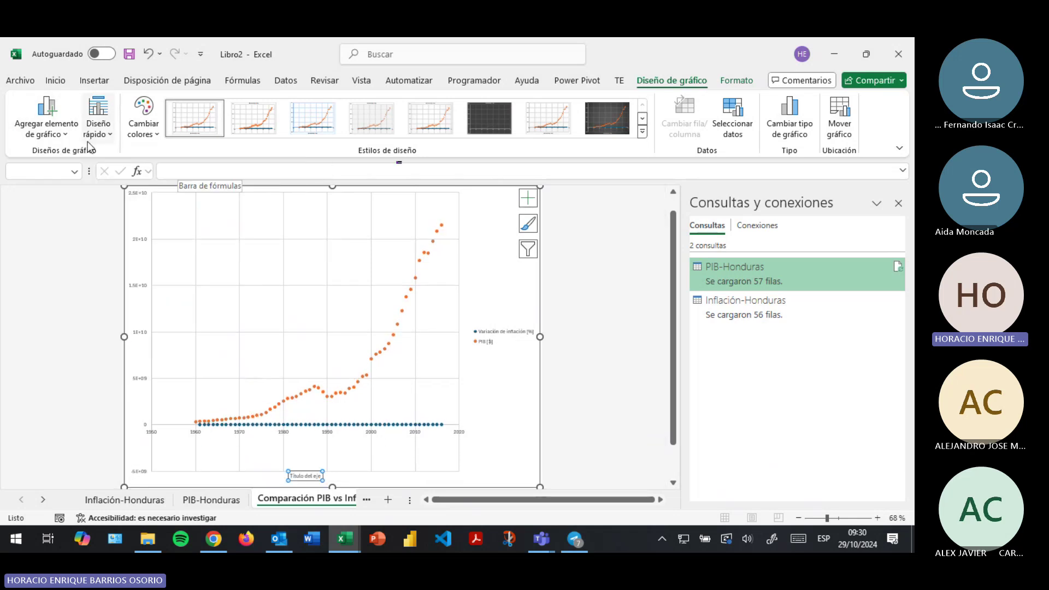
click(79, 137)
click(270, 209)
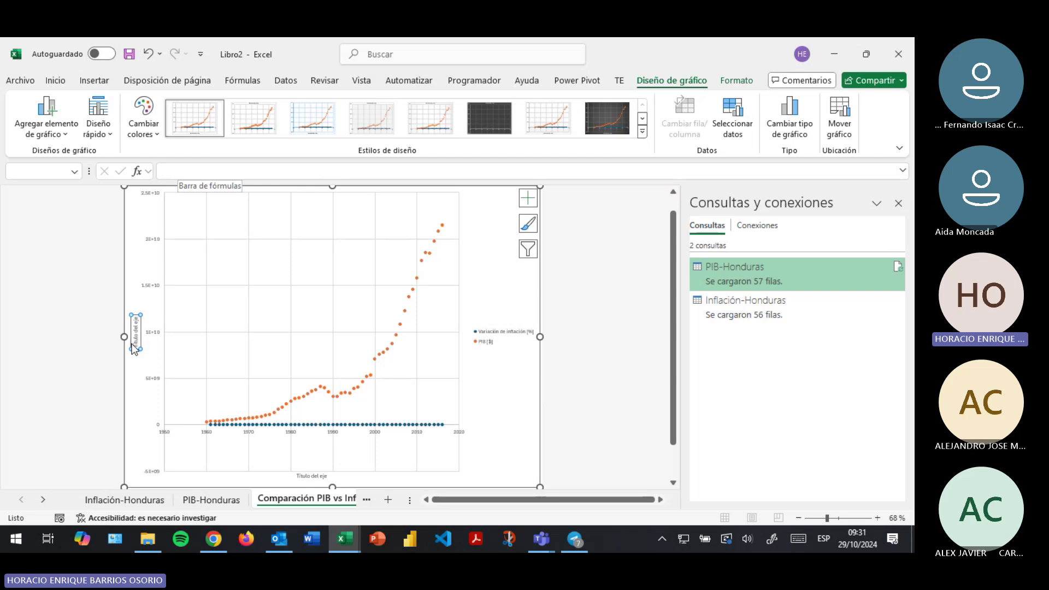
Step: Check the comparison chart's axis titles and plot area, and review the yearly inflation values on the Inflación-Honduras sheet
triple_click(137, 345)
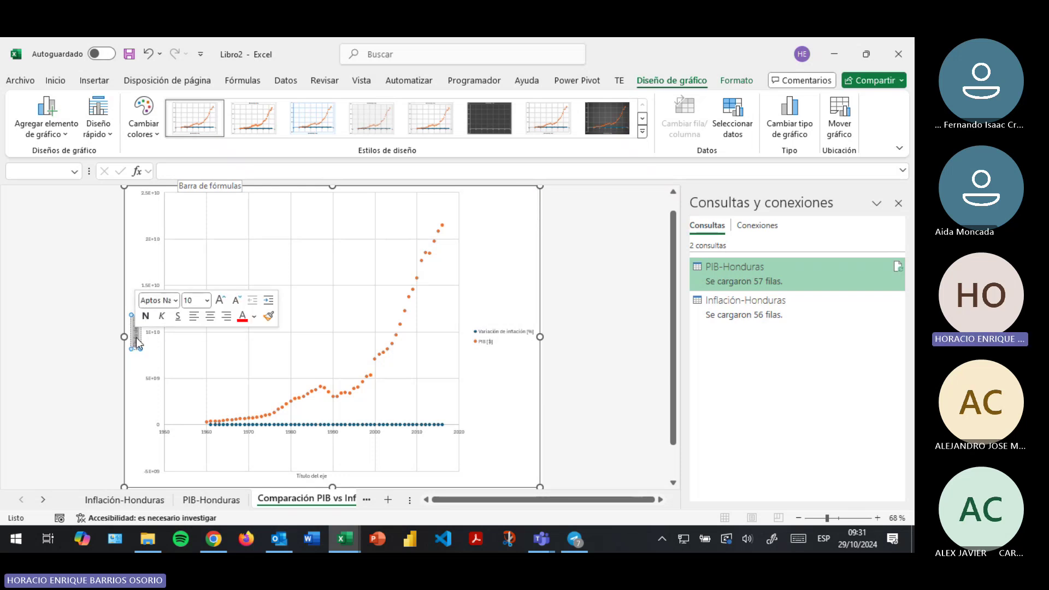
click(323, 474)
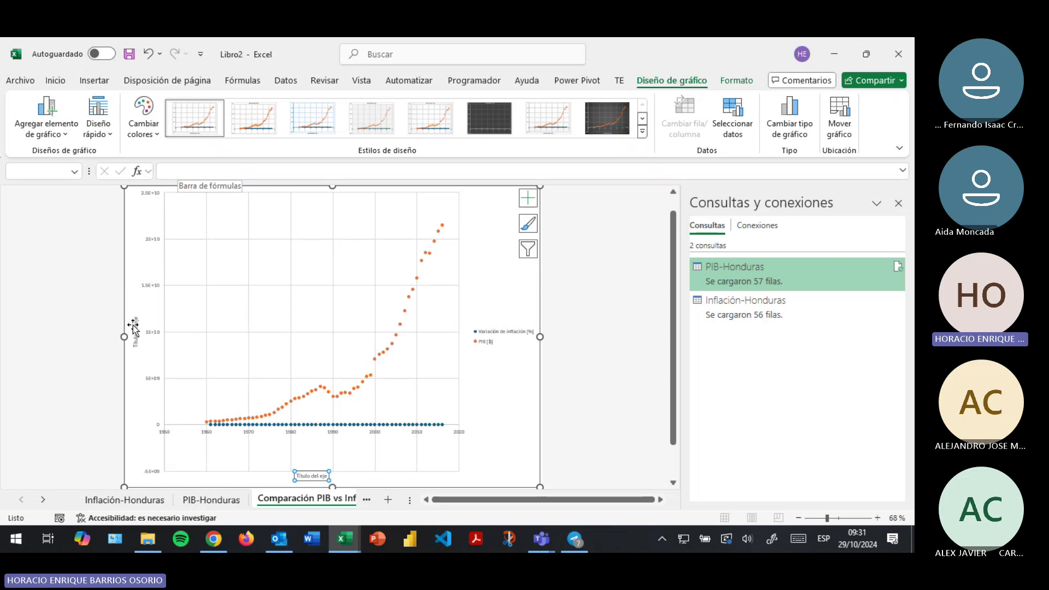
click(343, 371)
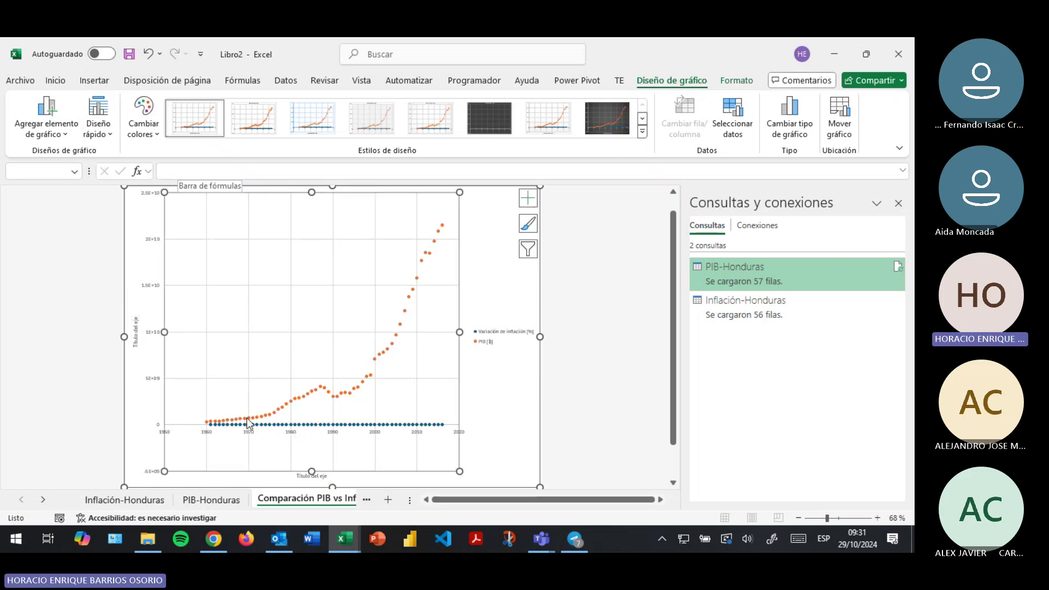
click(135, 500)
scroll(158, 300, up, 14)
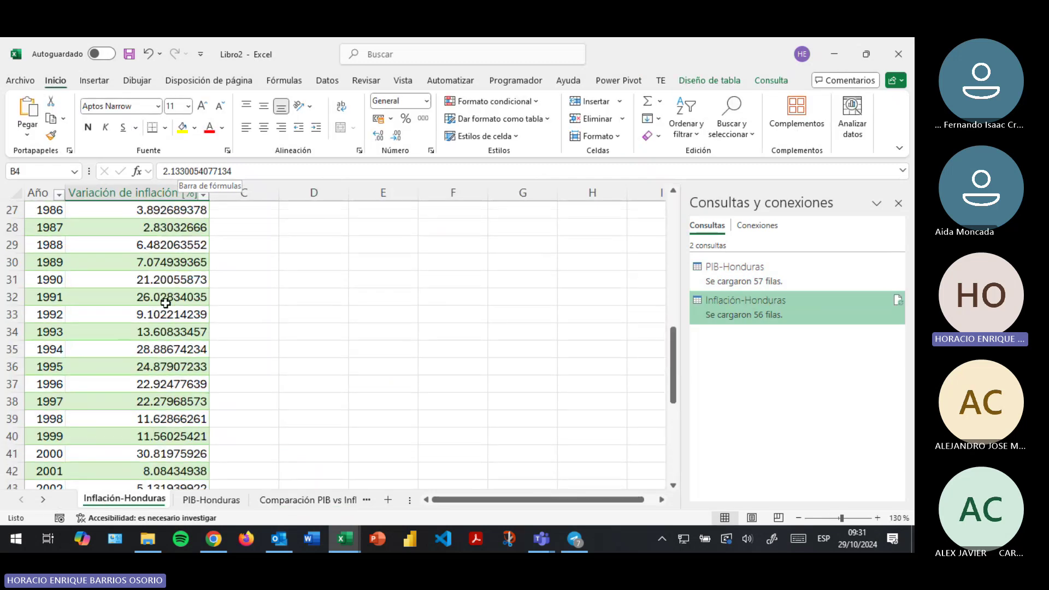
click(149, 231)
click(154, 273)
click(154, 332)
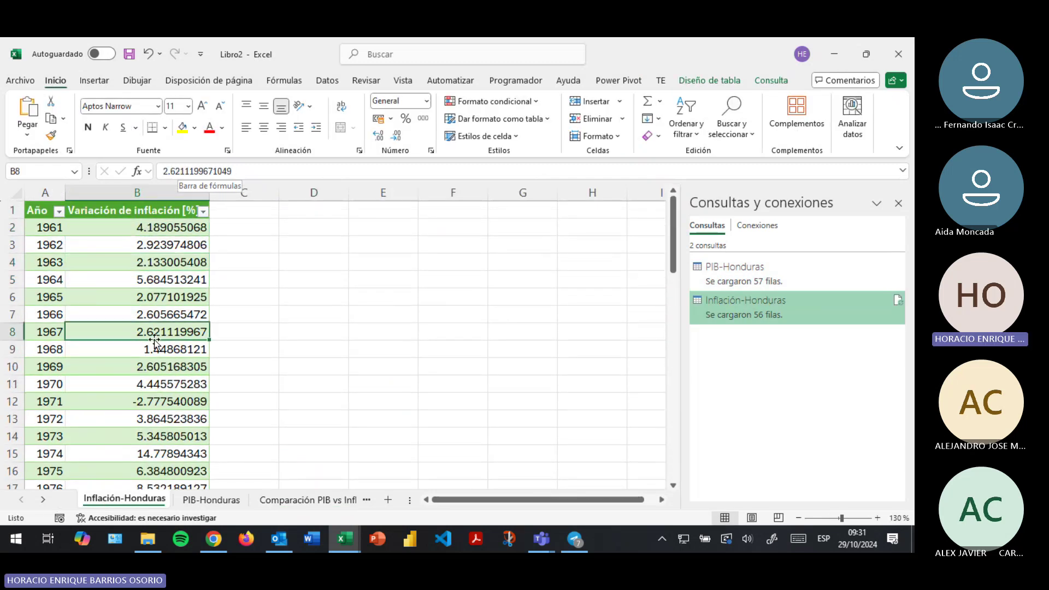
click(155, 419)
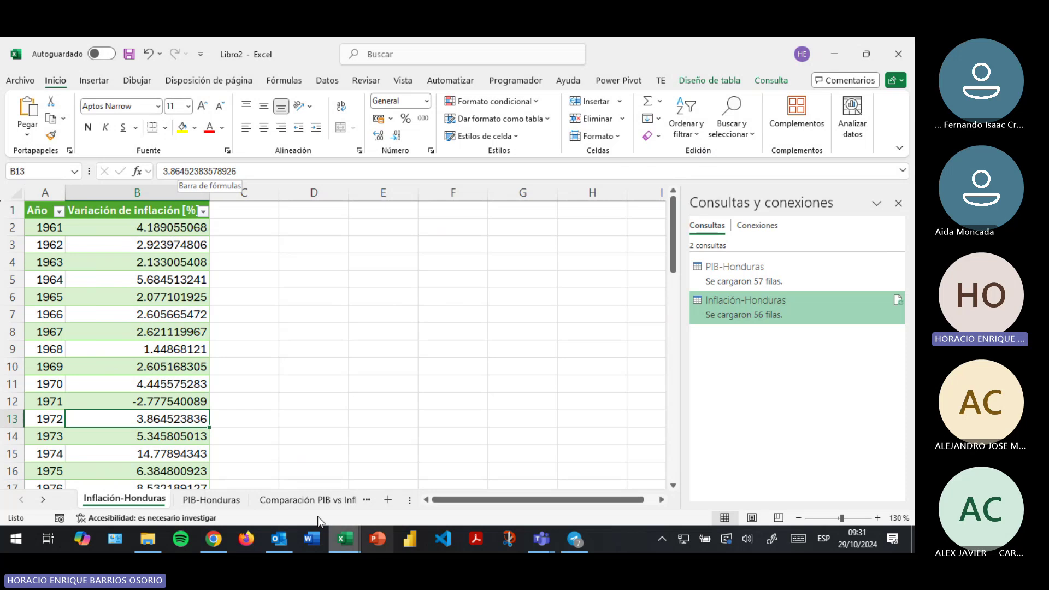
Step: Move the Comparación PIB vs Inflación chart into Hoja1 as an object and enlarge it up to about cell B1
click(307, 506)
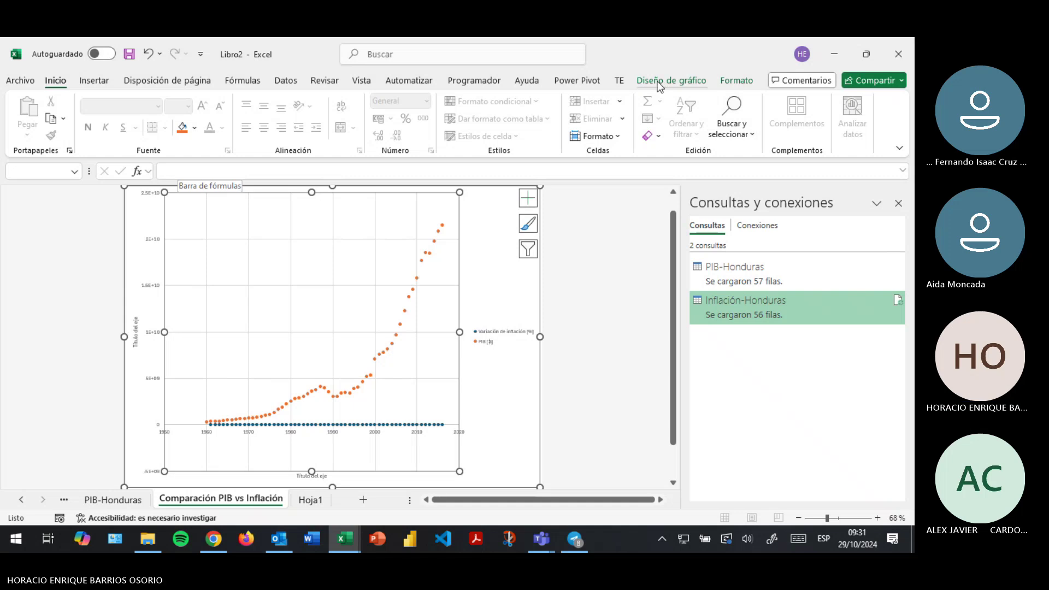
click(691, 80)
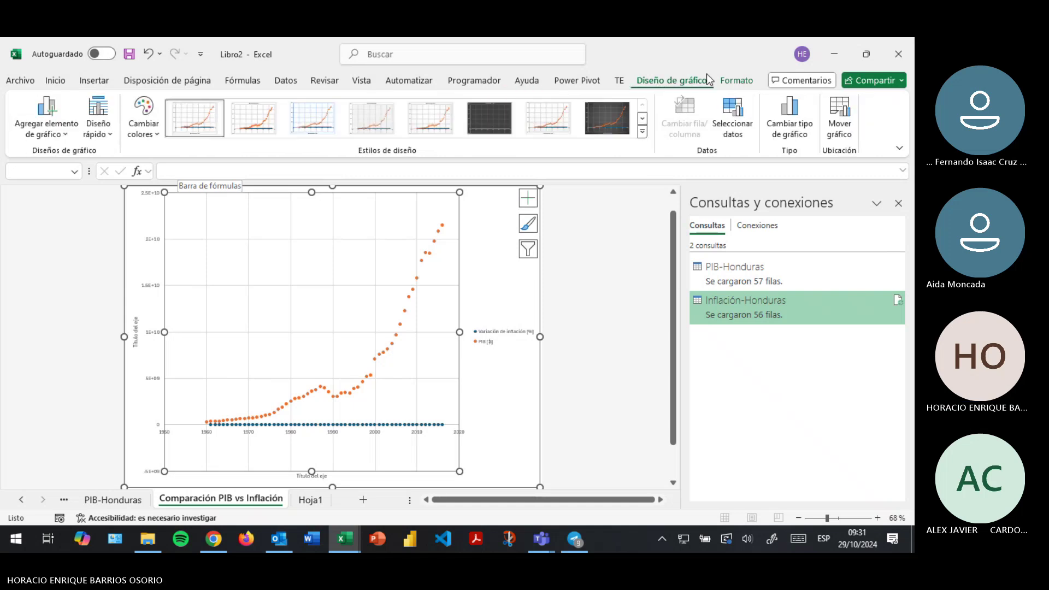
click(840, 125)
click(444, 224)
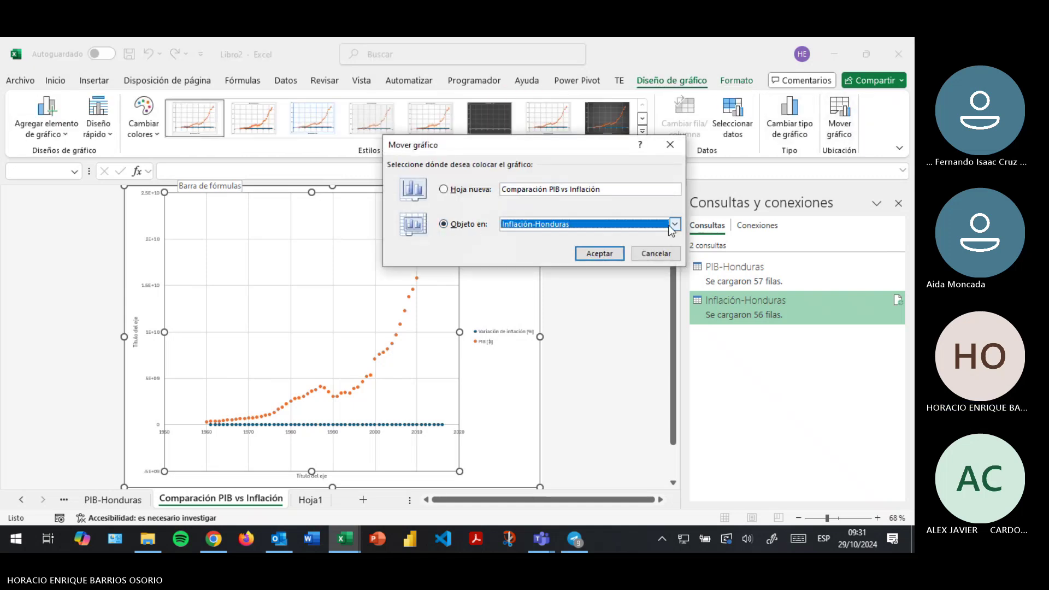
click(674, 224)
click(541, 253)
click(596, 255)
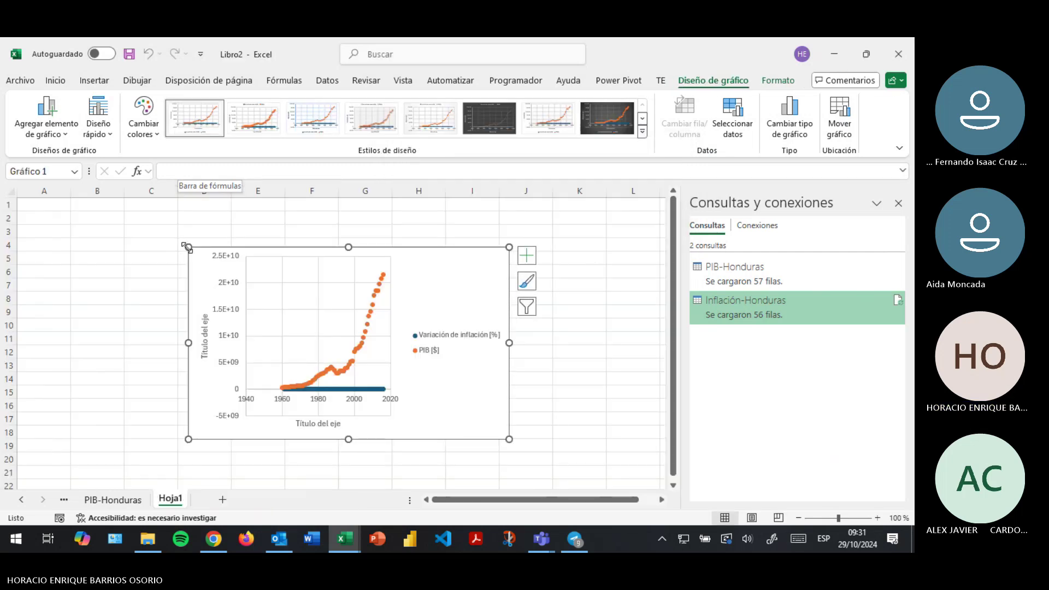
drag(186, 247, 116, 204)
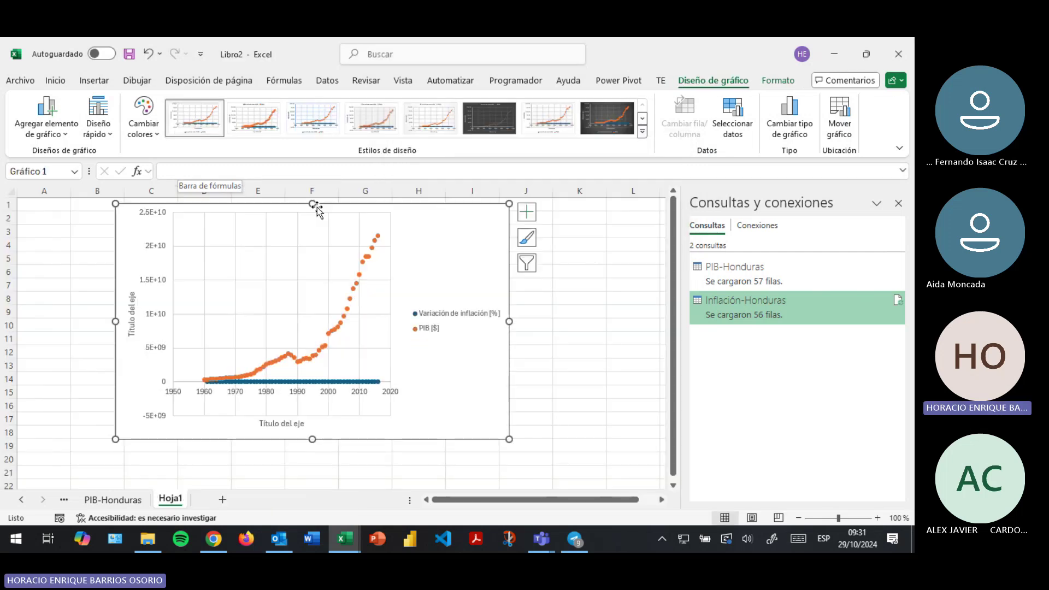
Step: Remove the PIB [$] series from the chart's data source
click(726, 130)
click(417, 255)
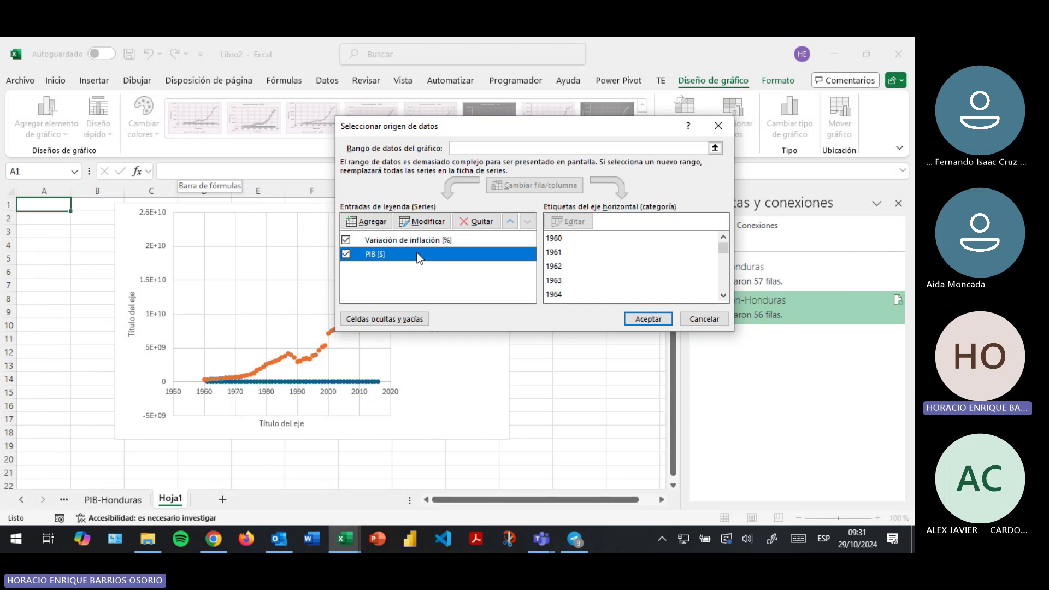
click(474, 222)
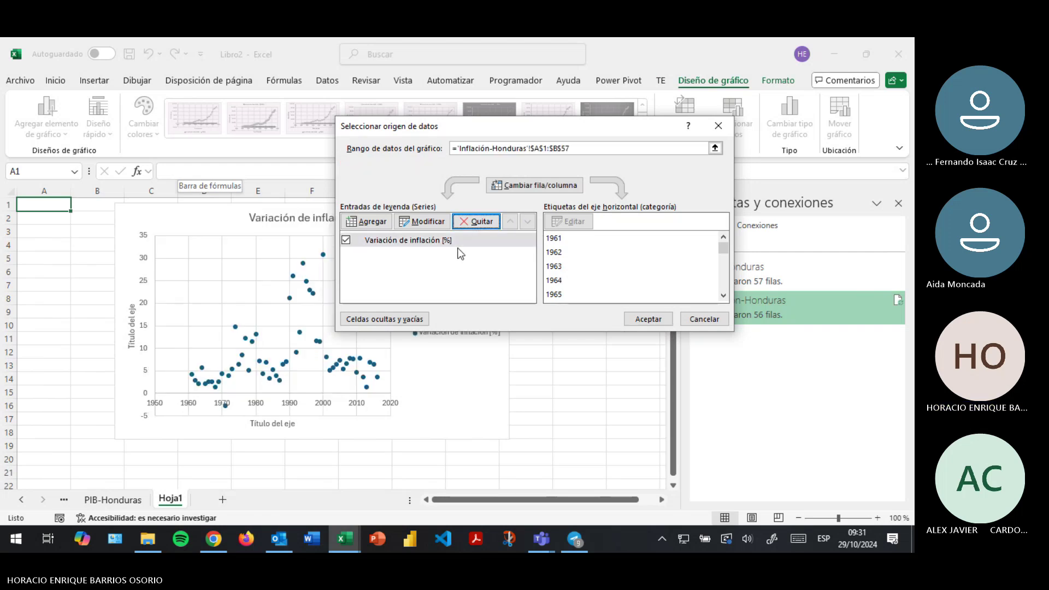
Step: Rename the remaining inflation series as "Relación inflación vs PIB"
click(439, 241)
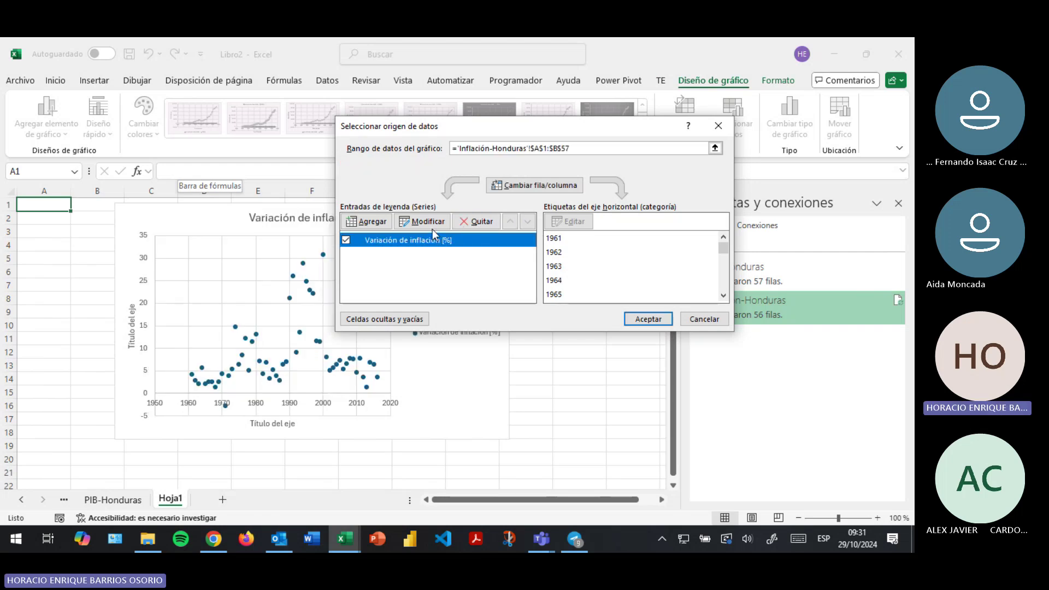
click(432, 225)
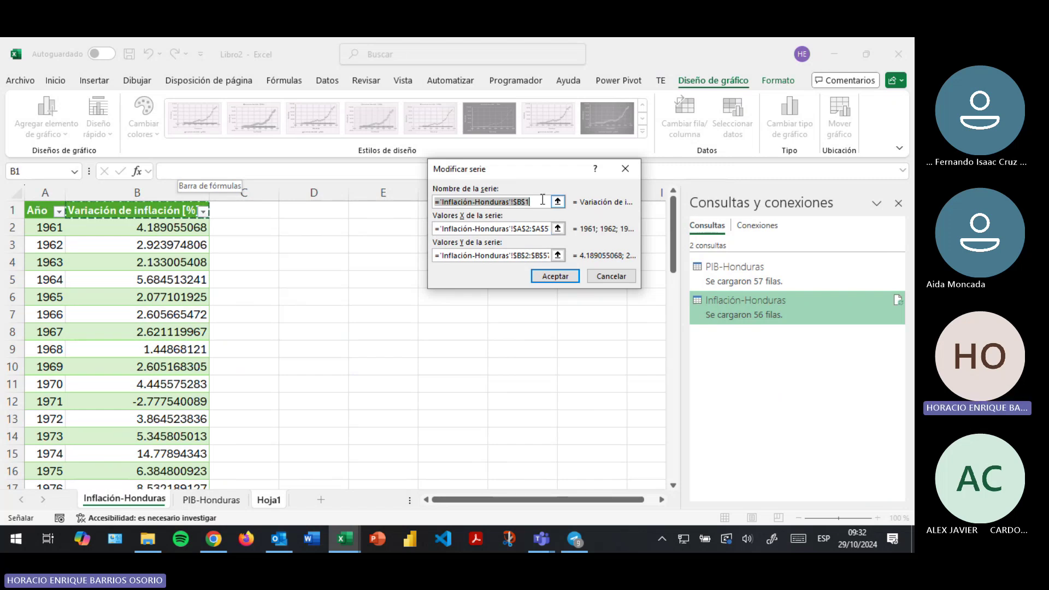
text(Relaci)
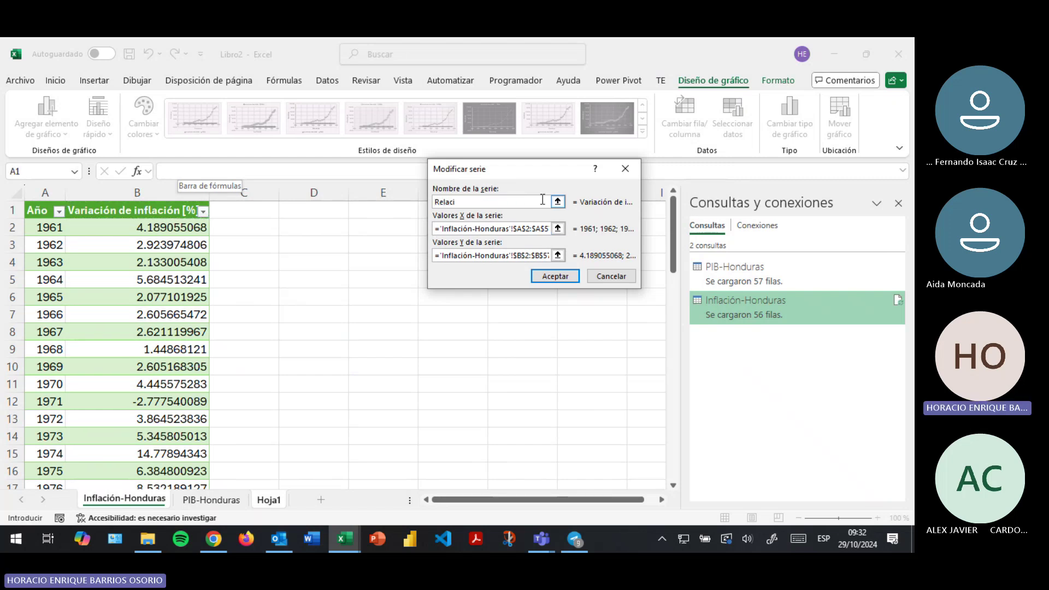
text(ón inflación vs PIB)
Step: Set the series' X values to the inflation variation range B2:B57 on the Inflación-Honduras sheet
click(541, 228)
click(557, 229)
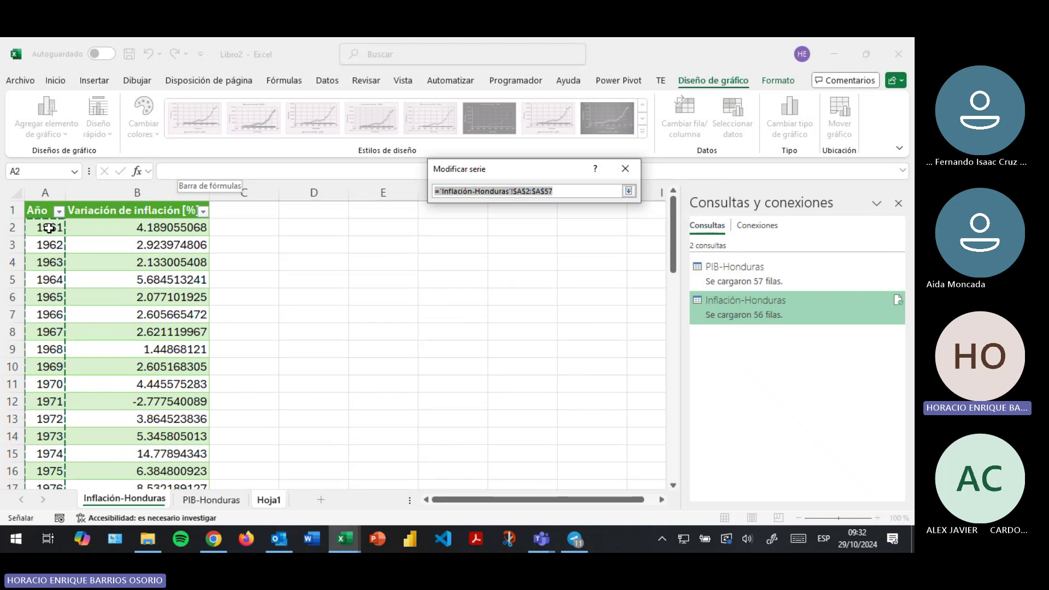
click(144, 227)
key(ctrl+shift+Down)
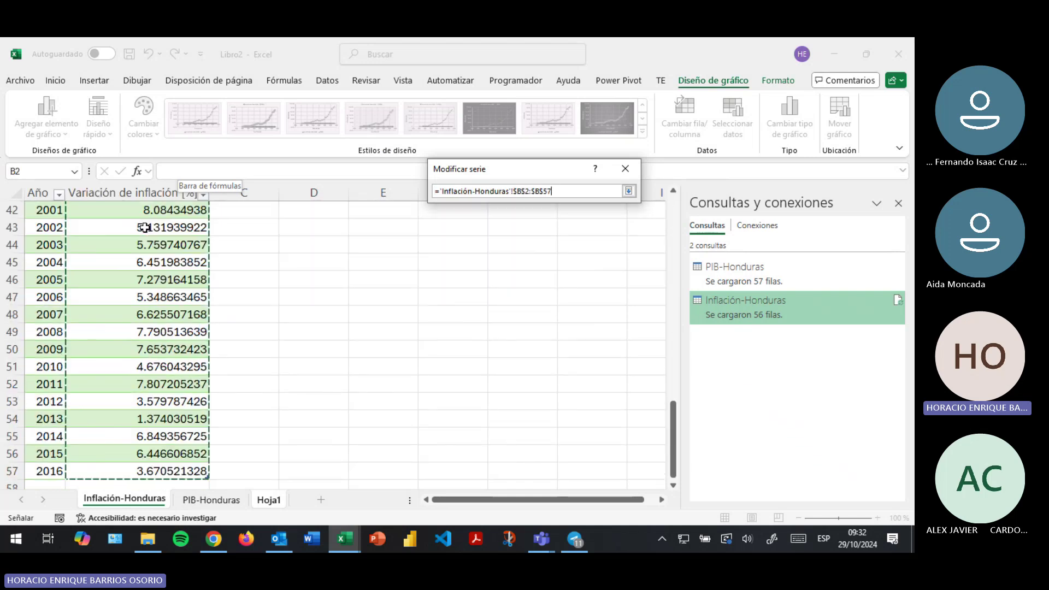
click(628, 191)
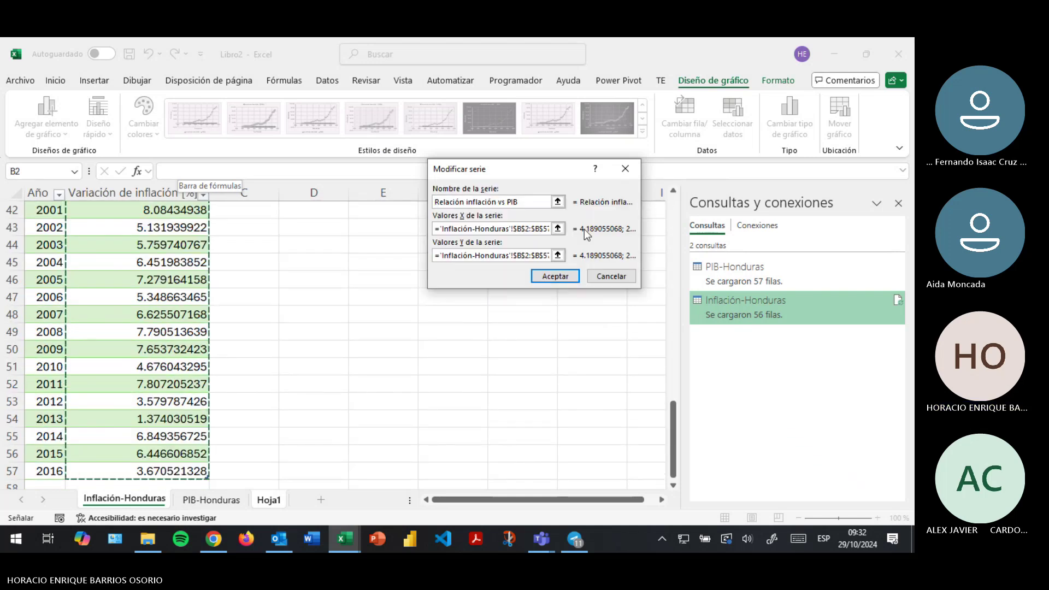
Step: Set the series' Y values to the PIB range B2:B58 on the PIB-Honduras sheet and apply the new data source
click(566, 256)
click(210, 499)
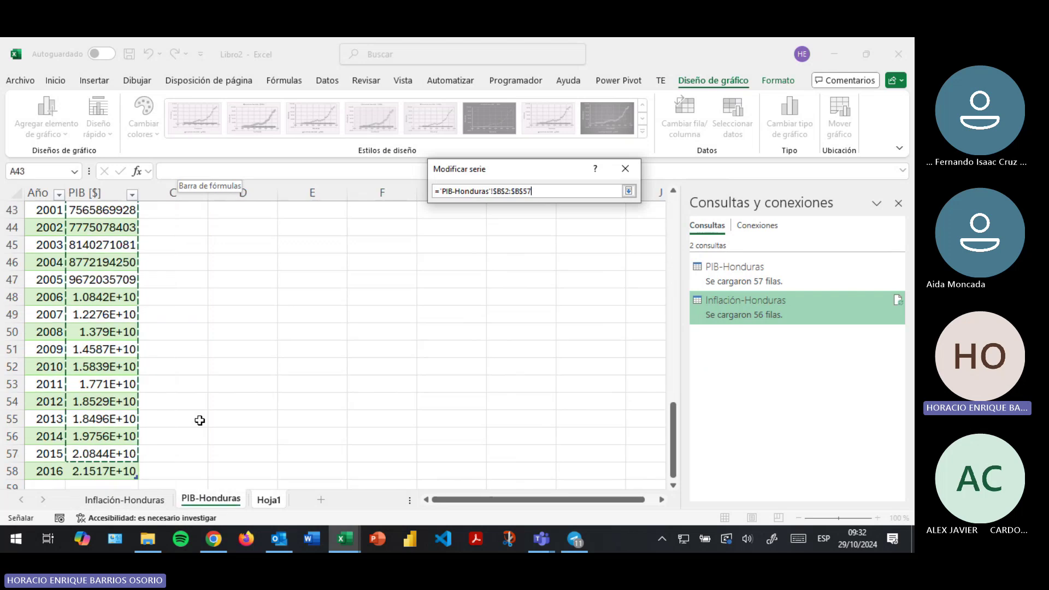
scroll(198, 421, up, 14)
click(103, 230)
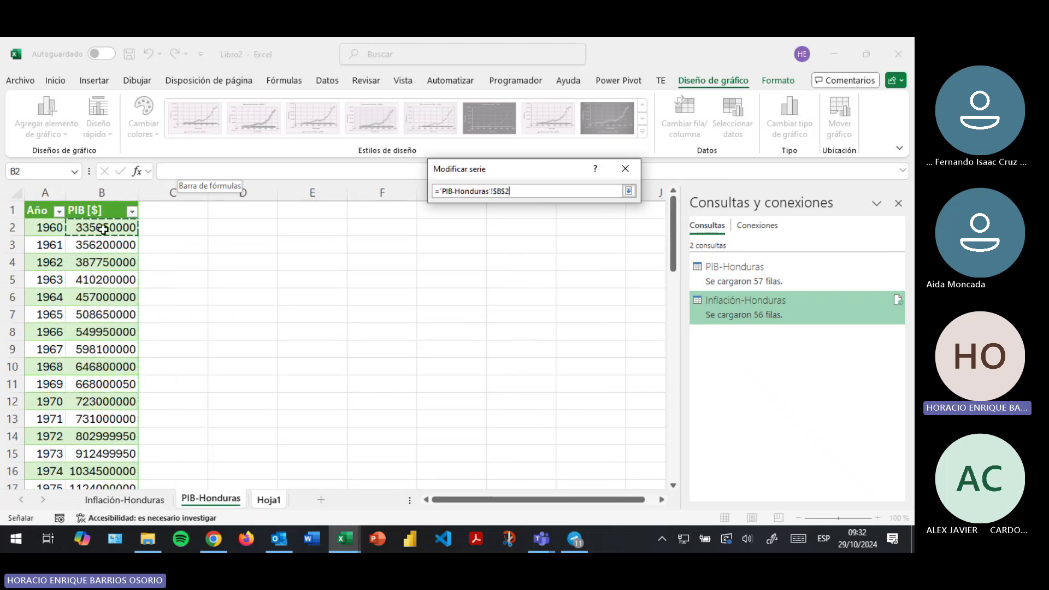
key(ctrl+shift+Down)
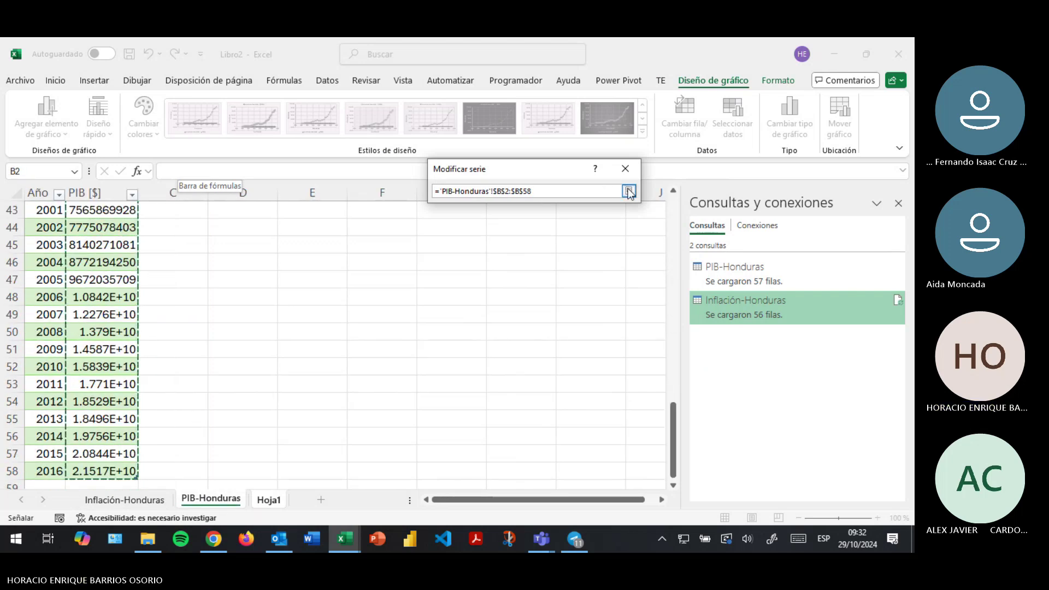
click(629, 191)
click(555, 276)
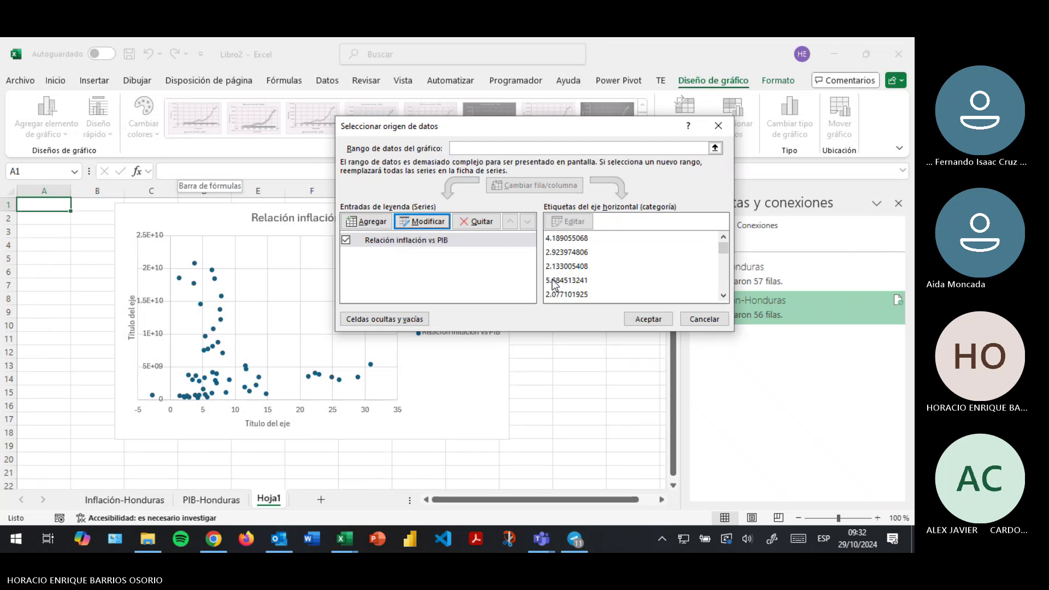
click(649, 318)
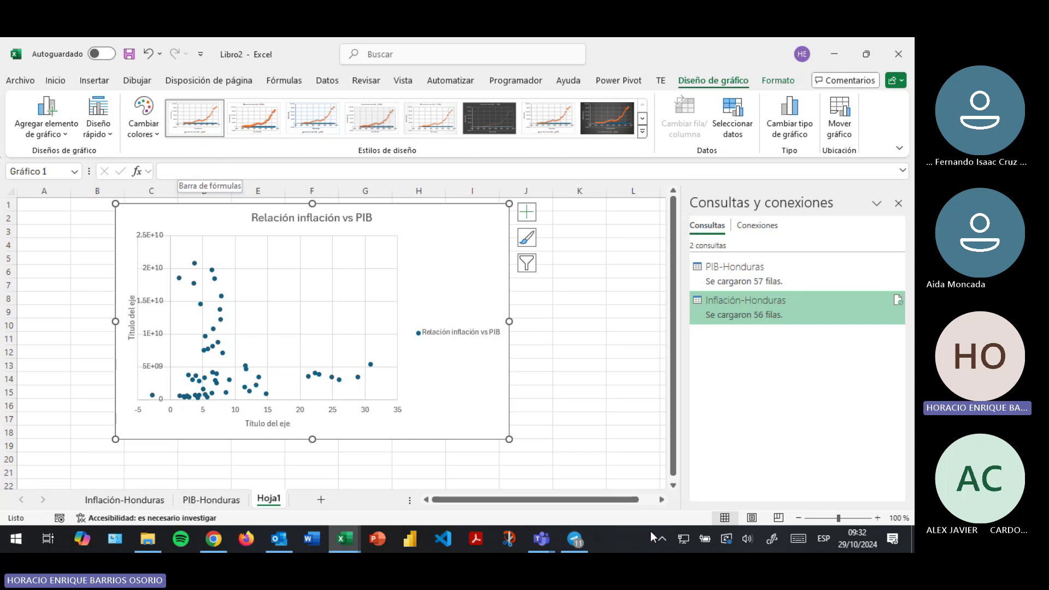
Step: Compare the years covered by the Inflación-Honduras and PIB-Honduras tables, focusing on each table's first data row
click(133, 505)
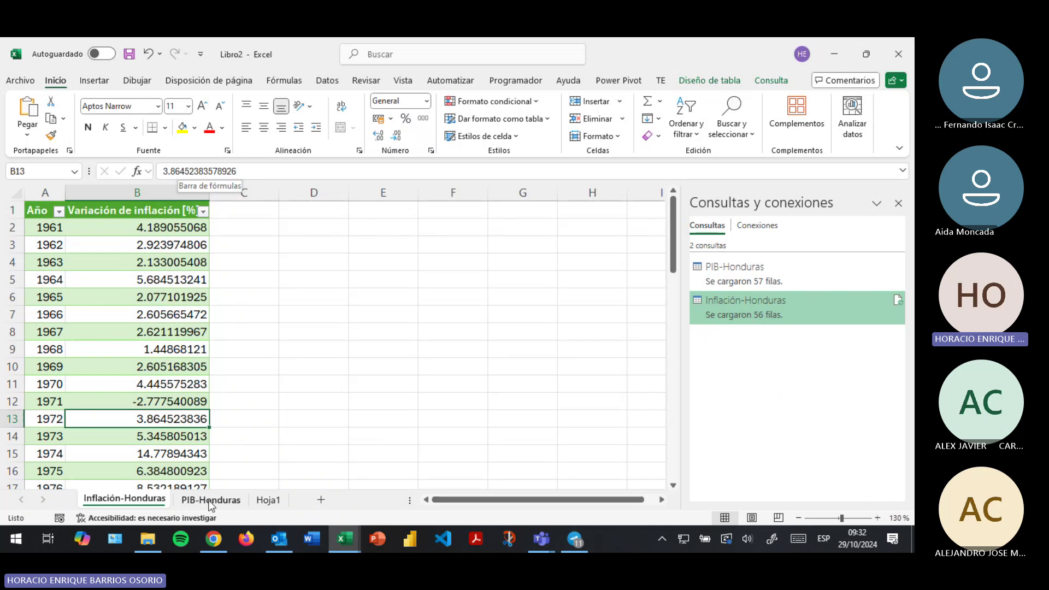
click(211, 499)
click(133, 504)
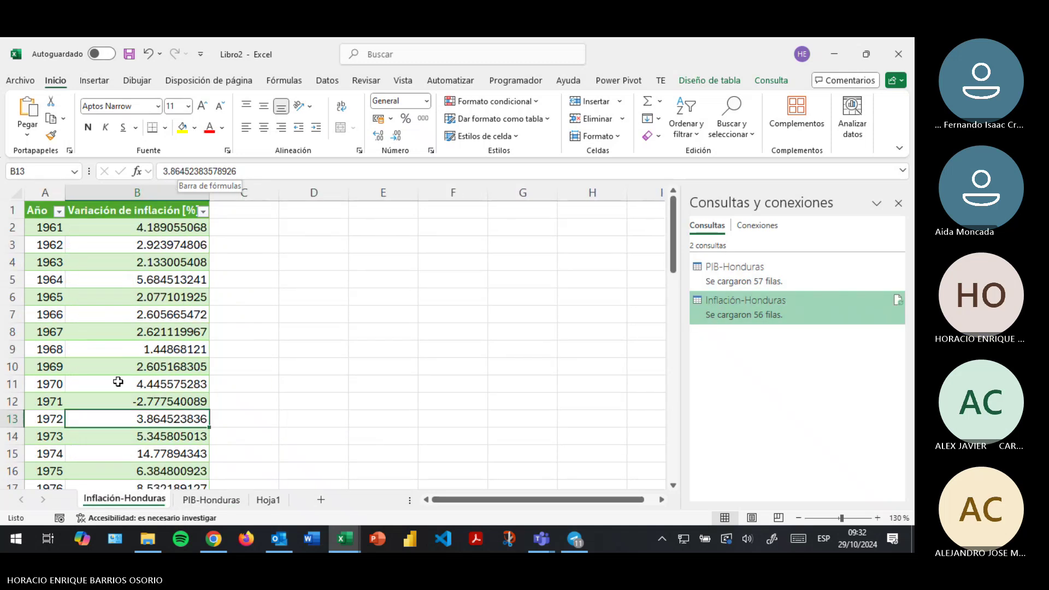
scroll(145, 333, down, 16)
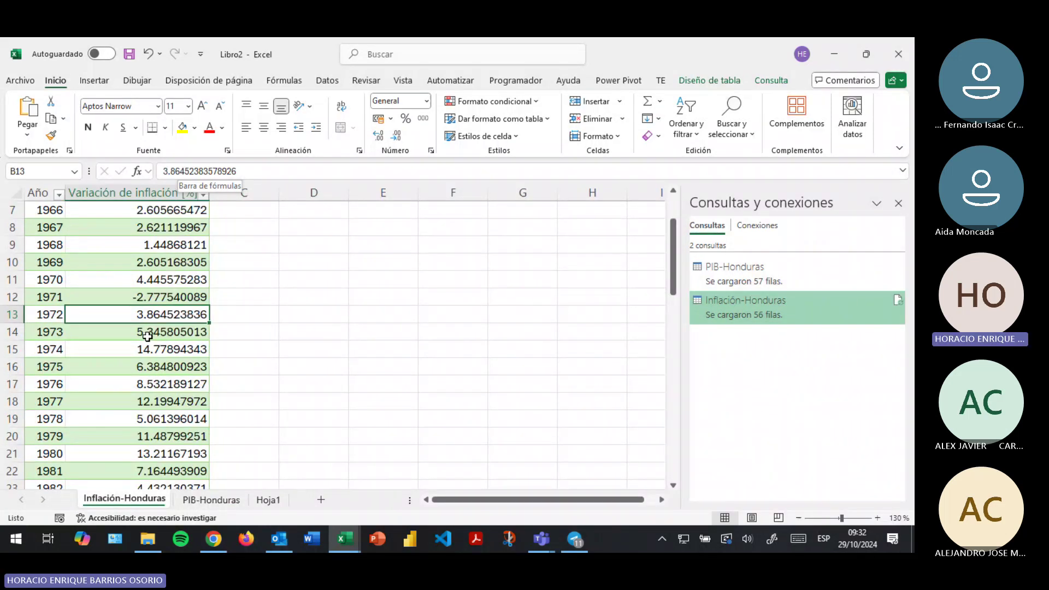
scroll(145, 348, up, 13)
scroll(144, 348, up, 3)
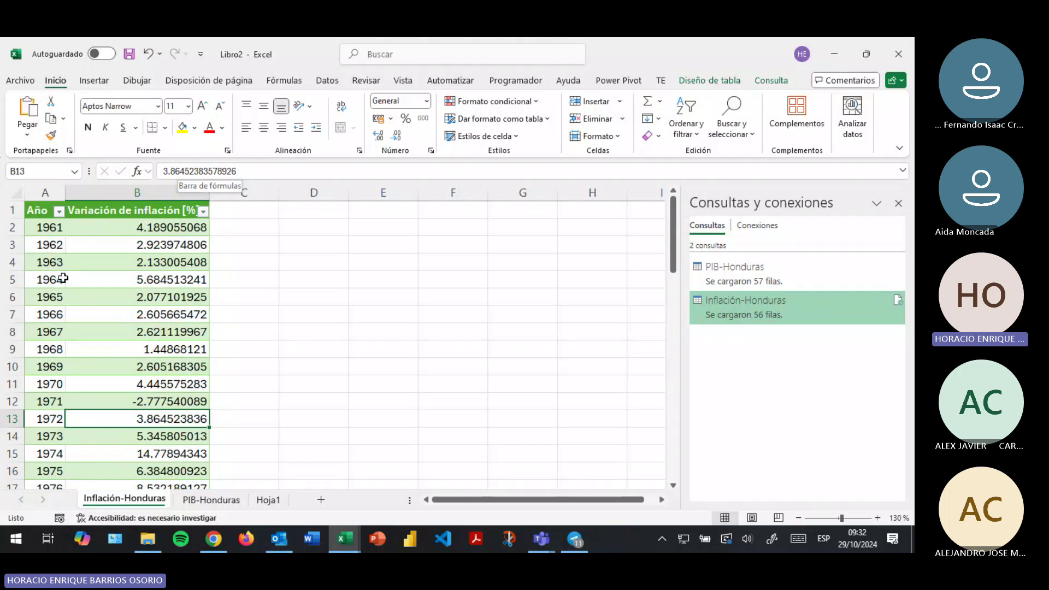
click(48, 228)
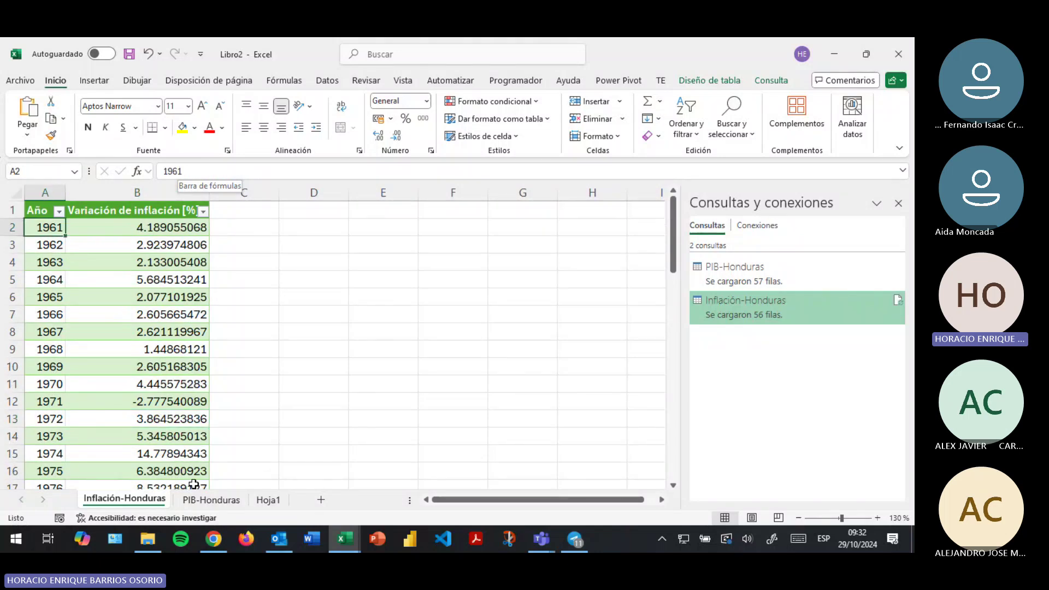
click(211, 499)
scroll(81, 361, up, 14)
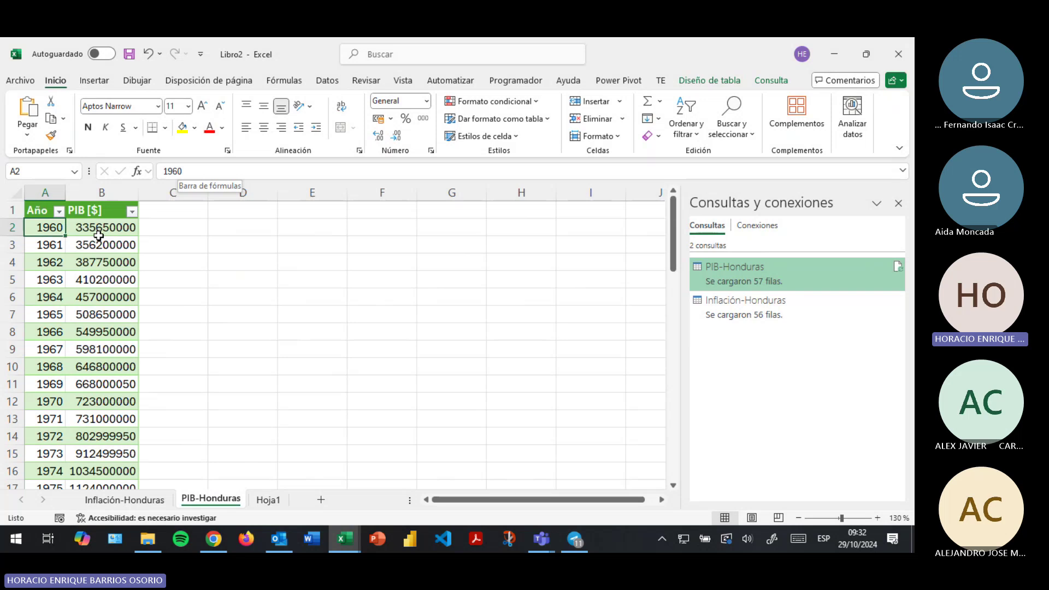
click(121, 228)
click(47, 227)
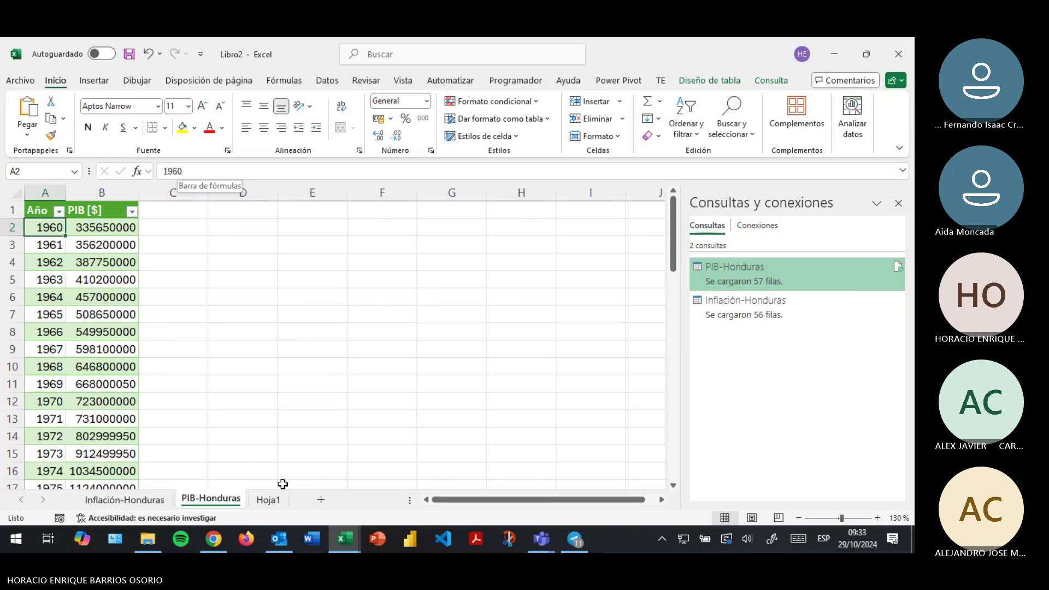
Step: Enlarge the Relación inflación vs PIB chart on Hoja1 to reach about cell K20
click(267, 501)
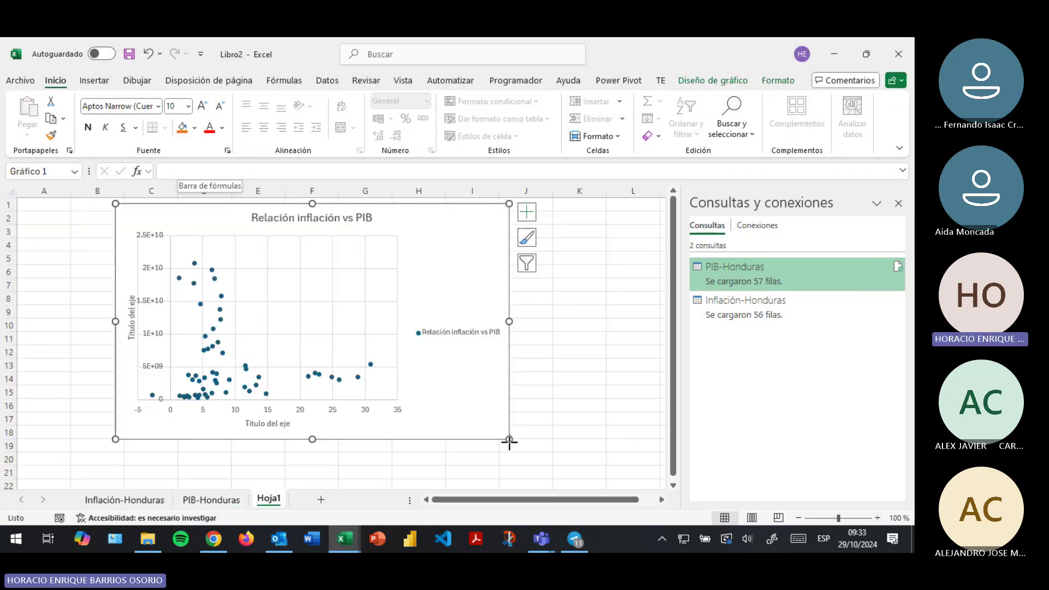
drag(509, 440, 564, 463)
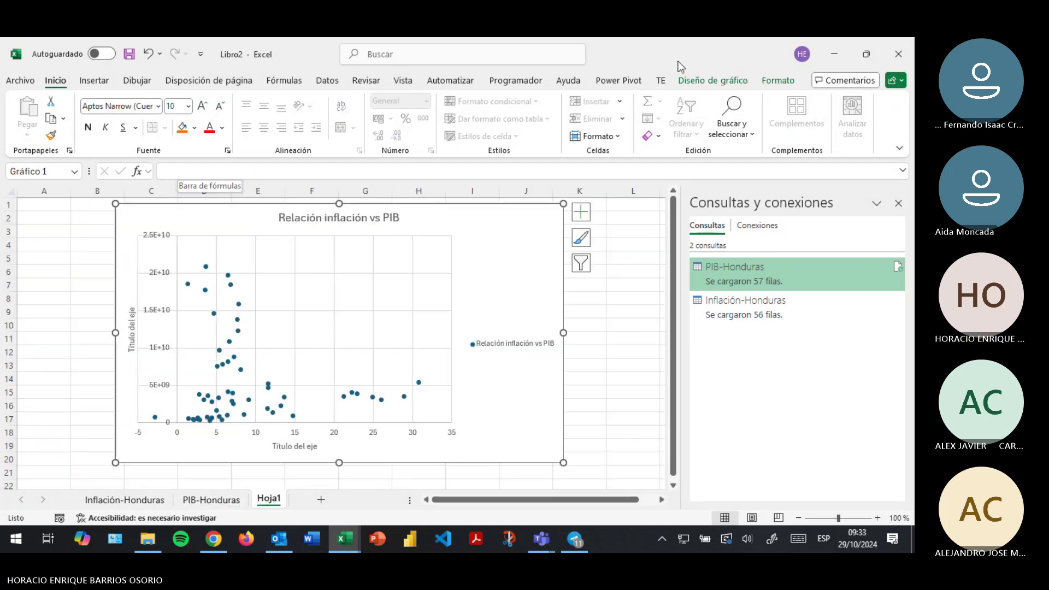
click(712, 81)
click(73, 133)
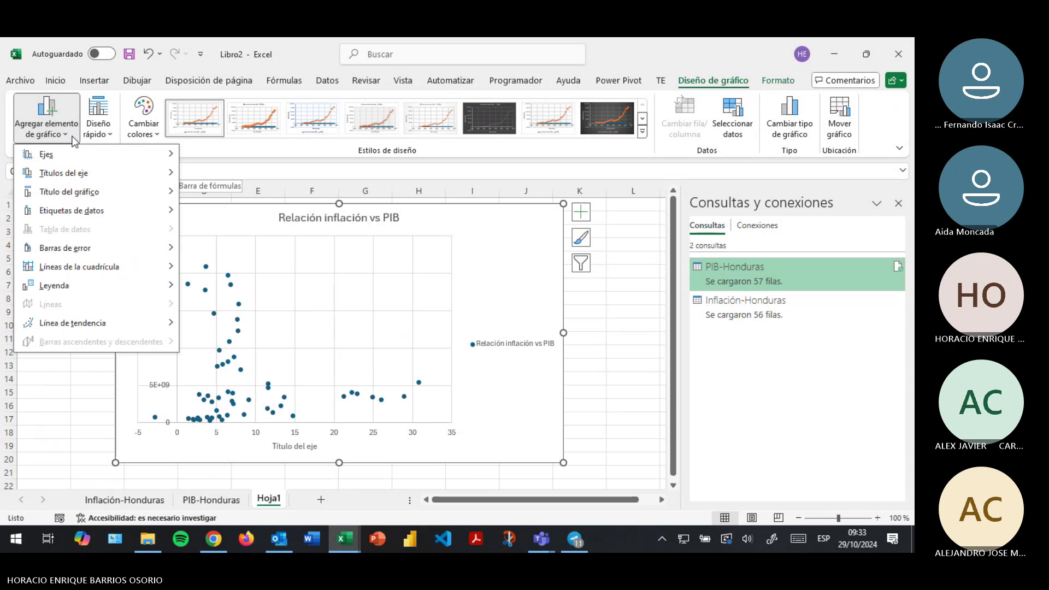
click(53, 439)
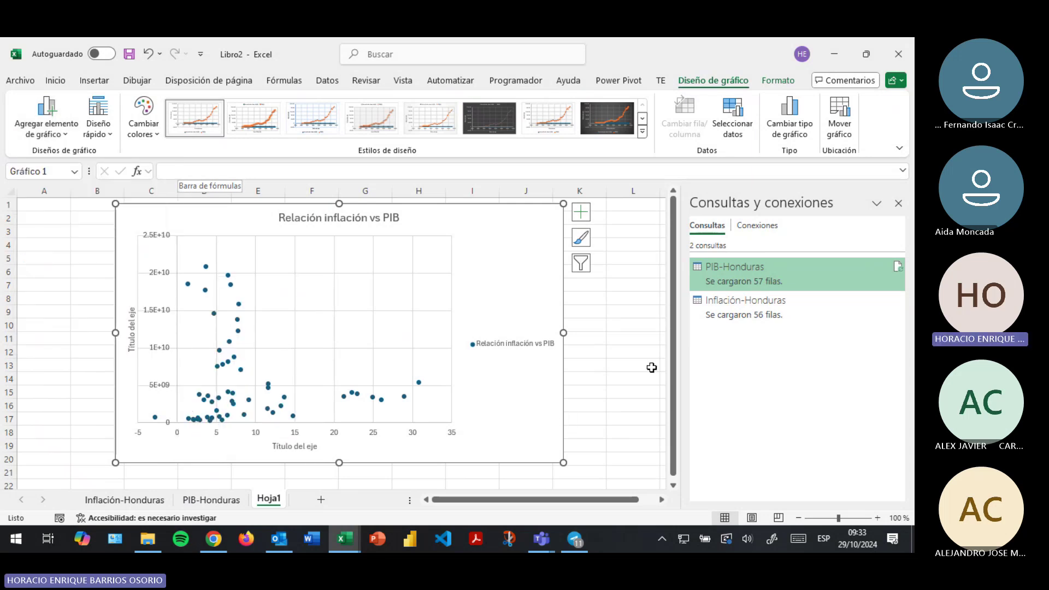
Step: Examine individual data points of the inflation vs PIB chart and check them against the PIB-Honduras and Inflación-Honduras tables
click(627, 382)
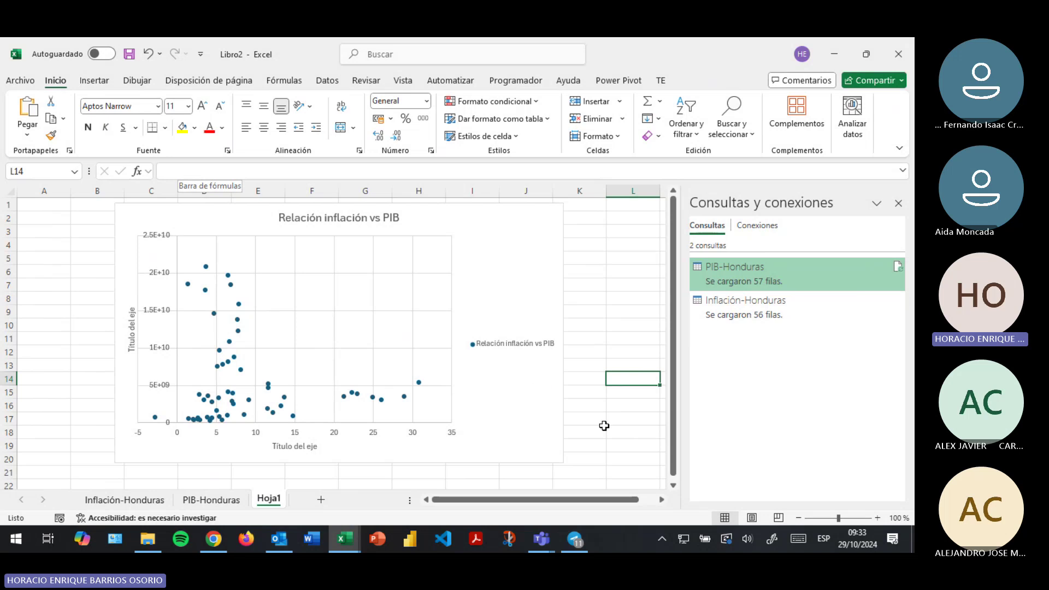
click(641, 442)
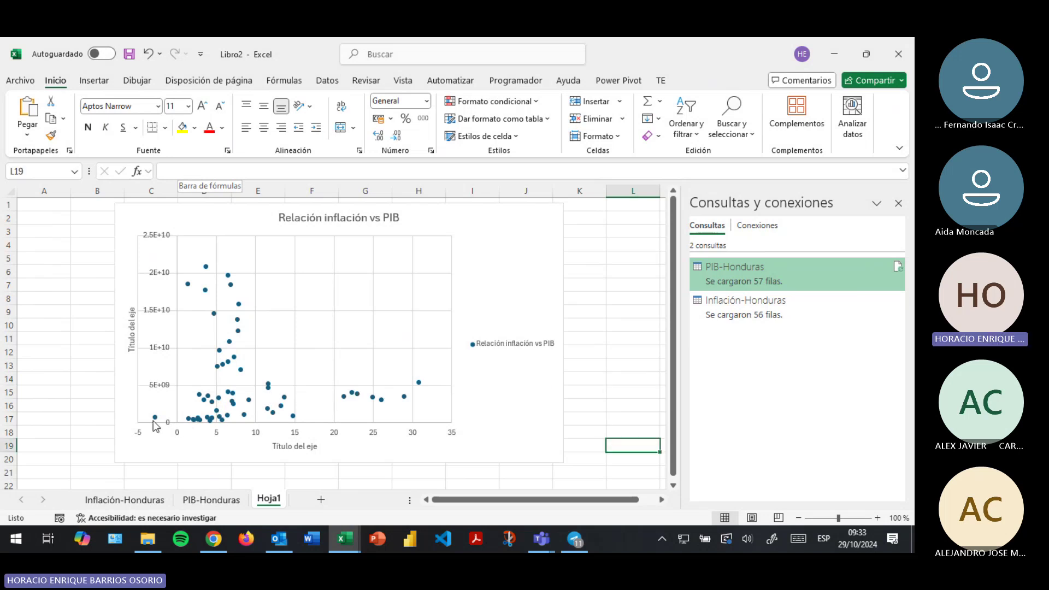
mouse_move(155, 420)
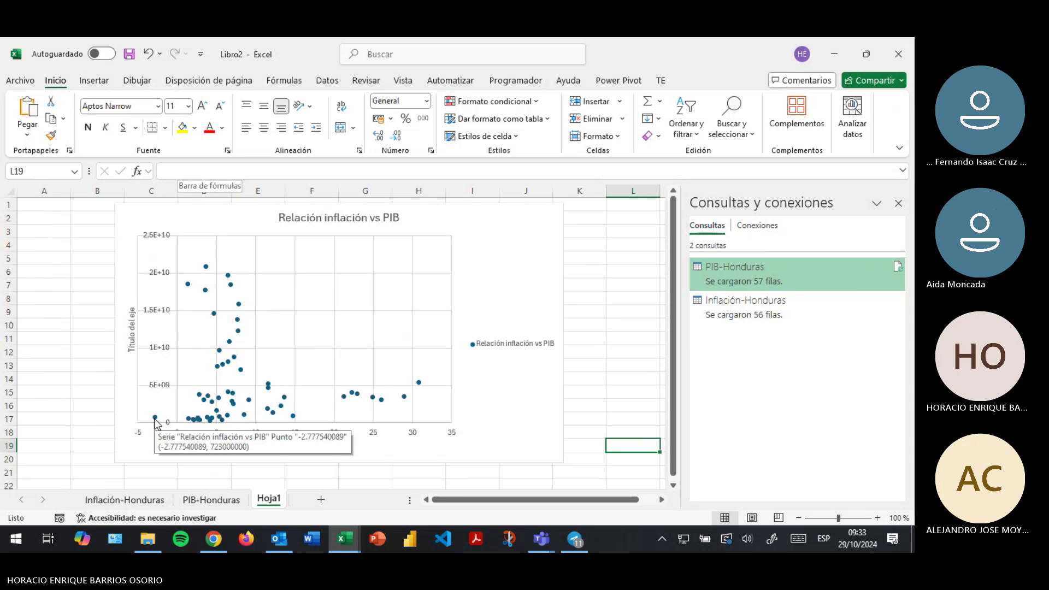
click(231, 293)
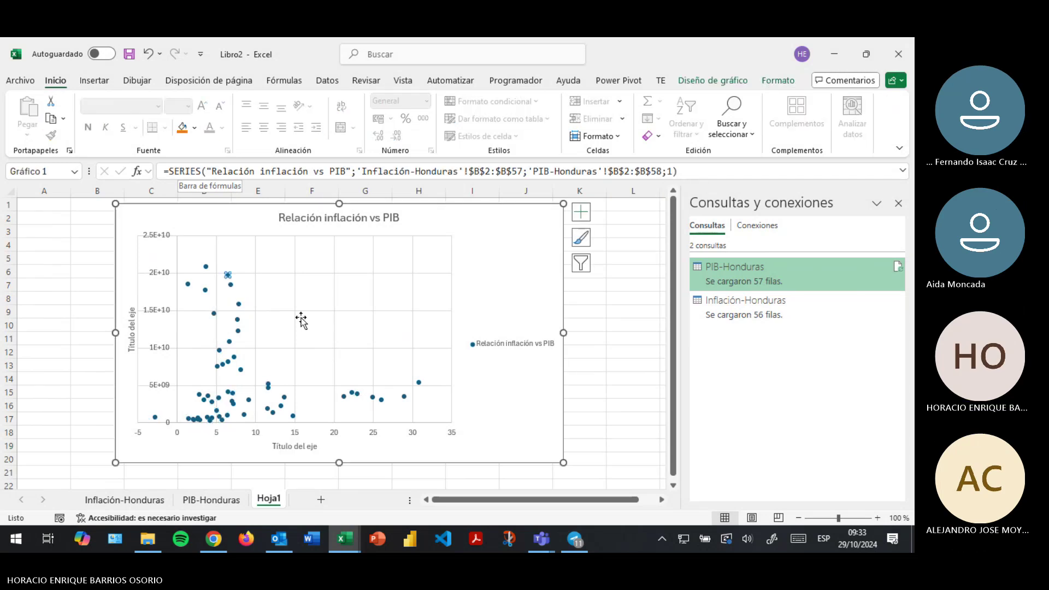
click(238, 328)
click(239, 327)
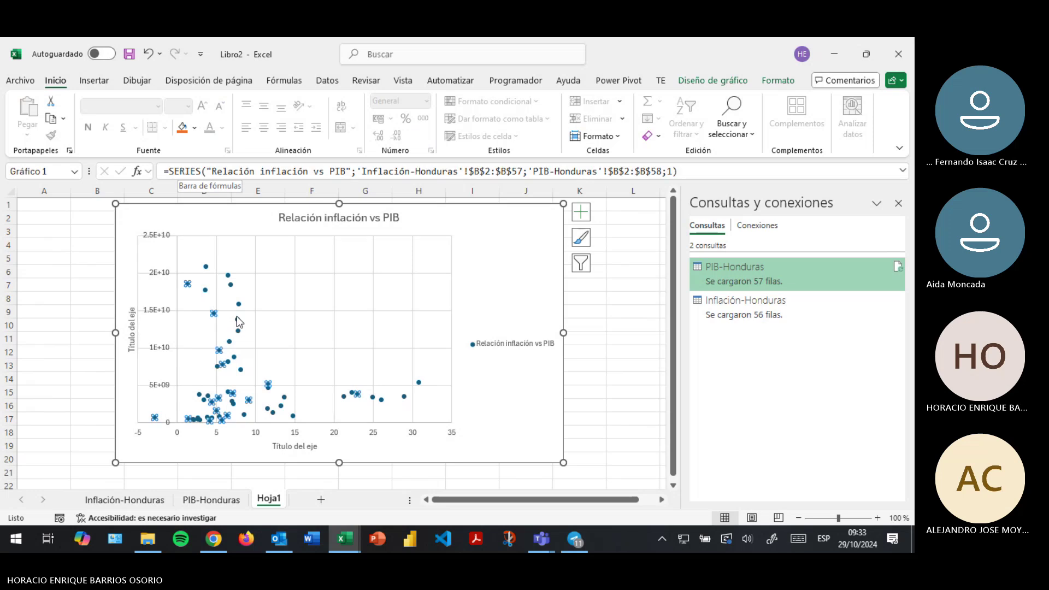
click(211, 500)
click(144, 504)
click(269, 500)
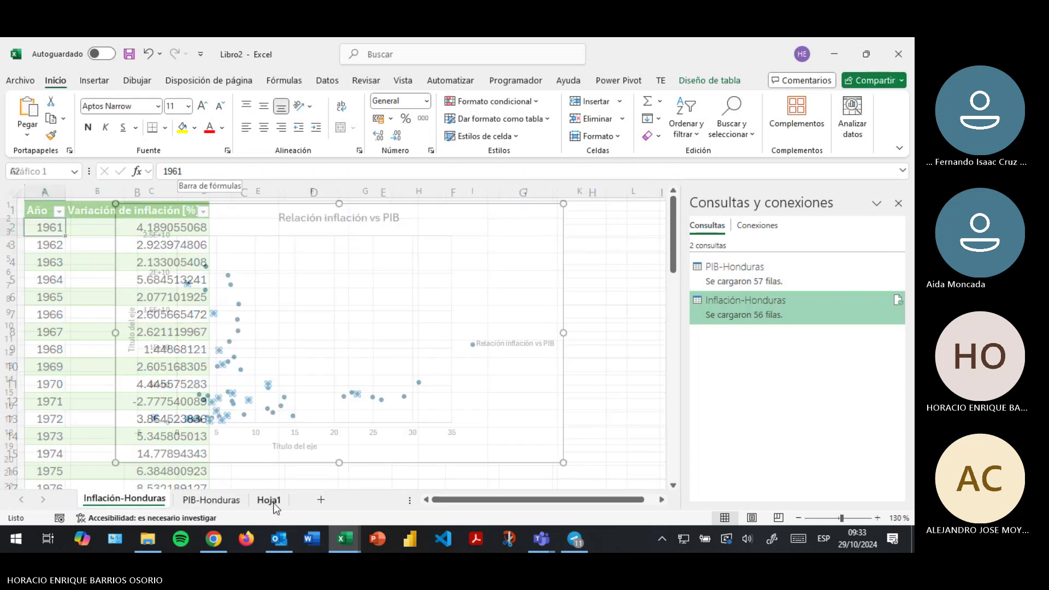
Step: Change the scatter series' Y values to the range B3:B58 on the PIB-Honduras sheet and apply the data source
click(274, 345)
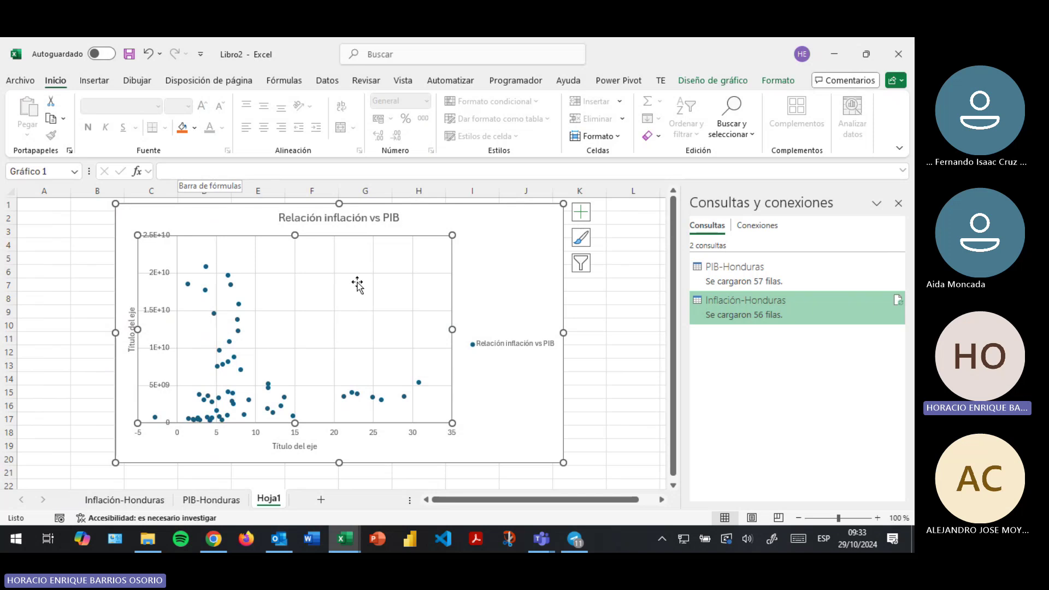
click(728, 88)
click(739, 135)
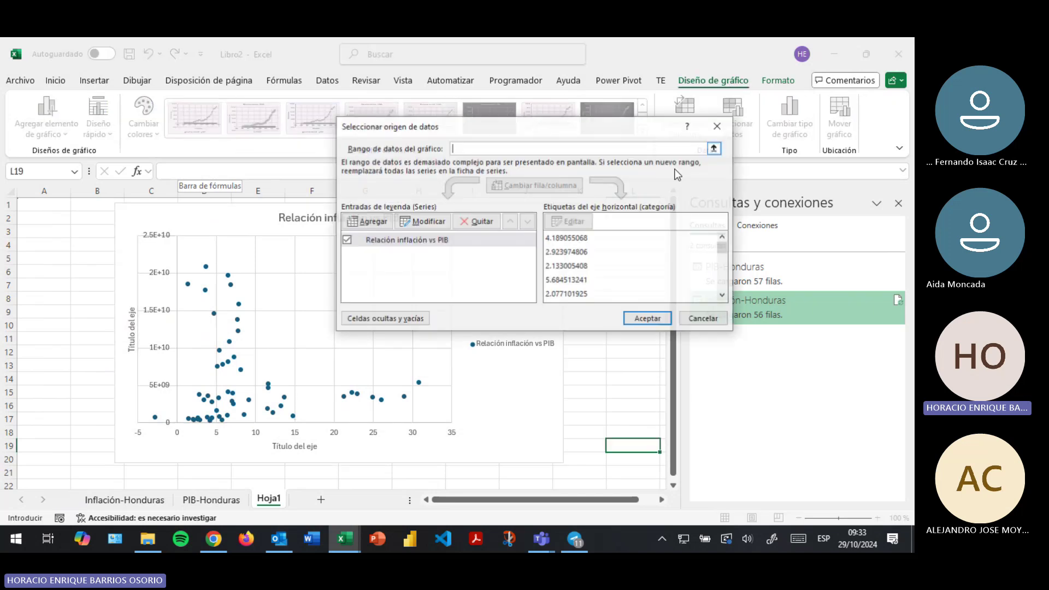
click(425, 223)
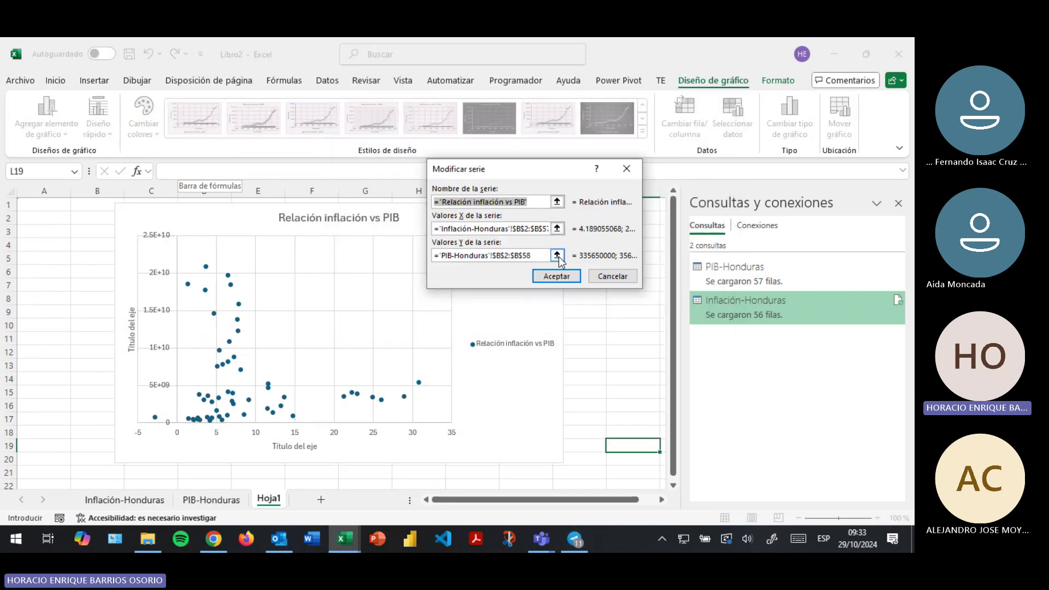
click(555, 257)
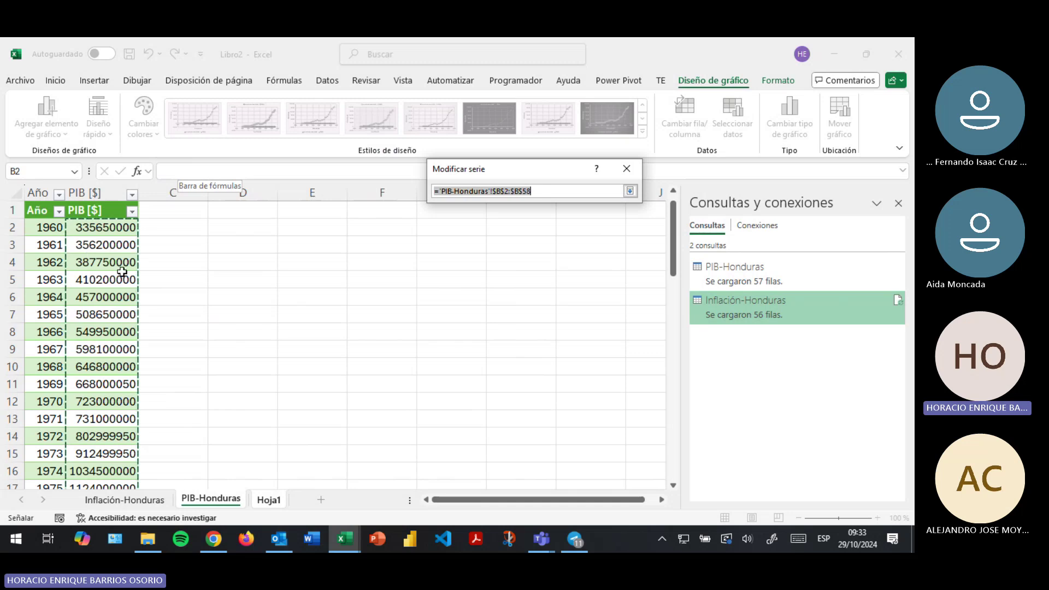
click(127, 255)
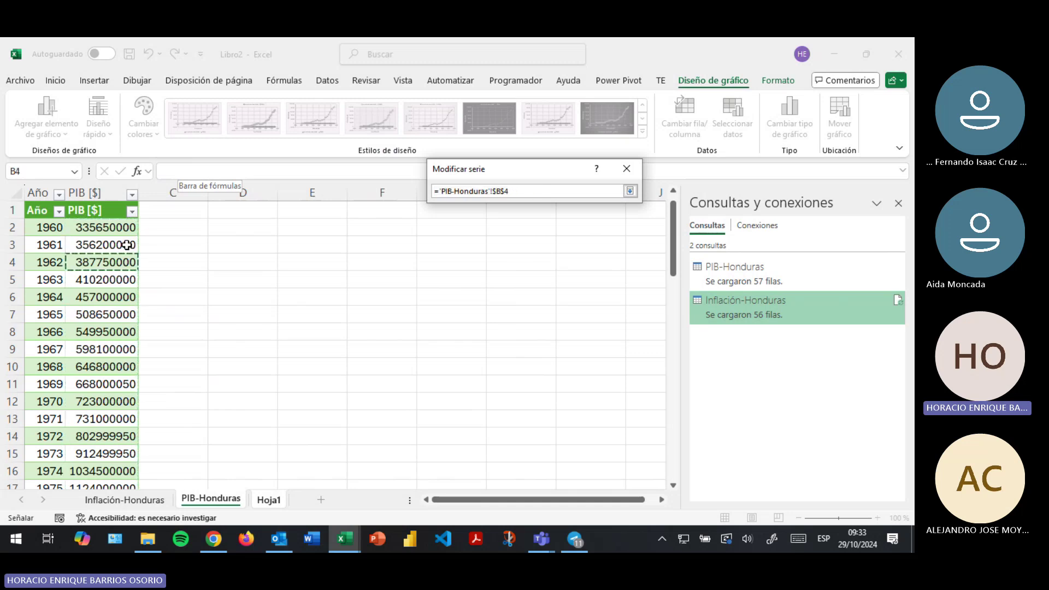
click(127, 244)
key(ctrl+shift+Down)
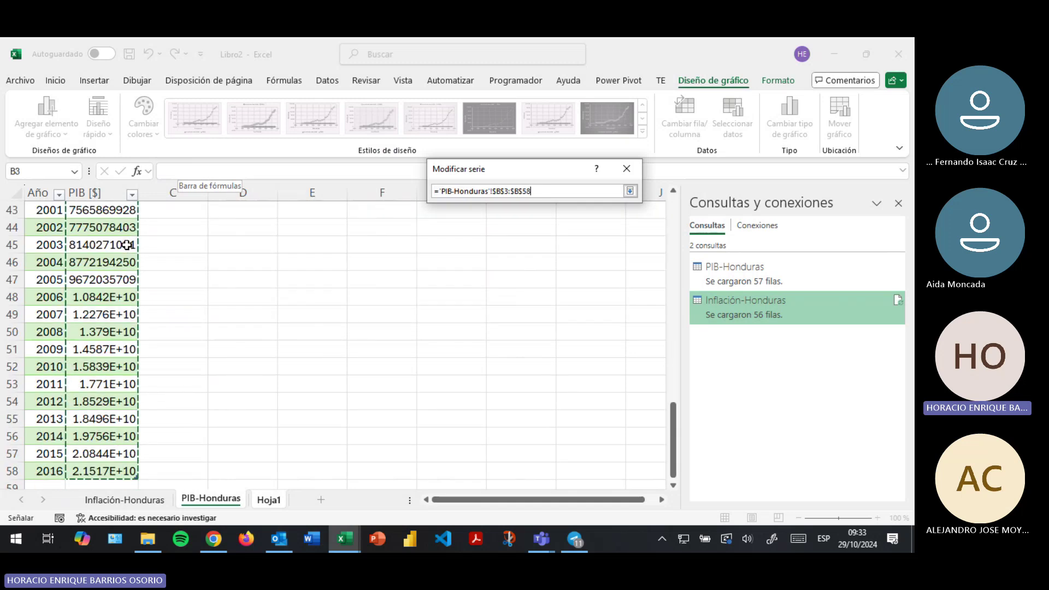
click(630, 190)
click(552, 276)
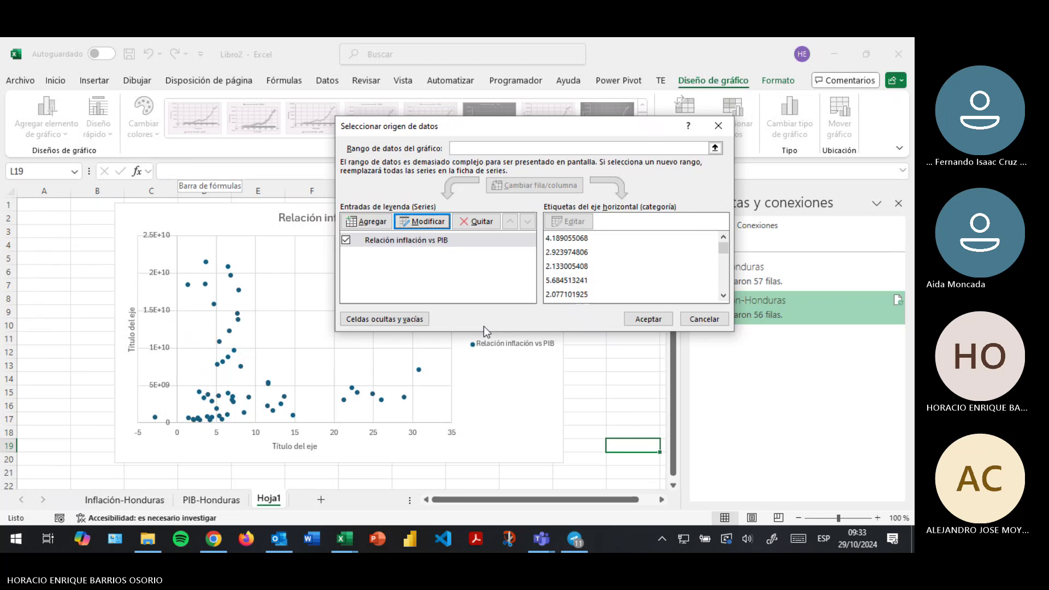
click(652, 322)
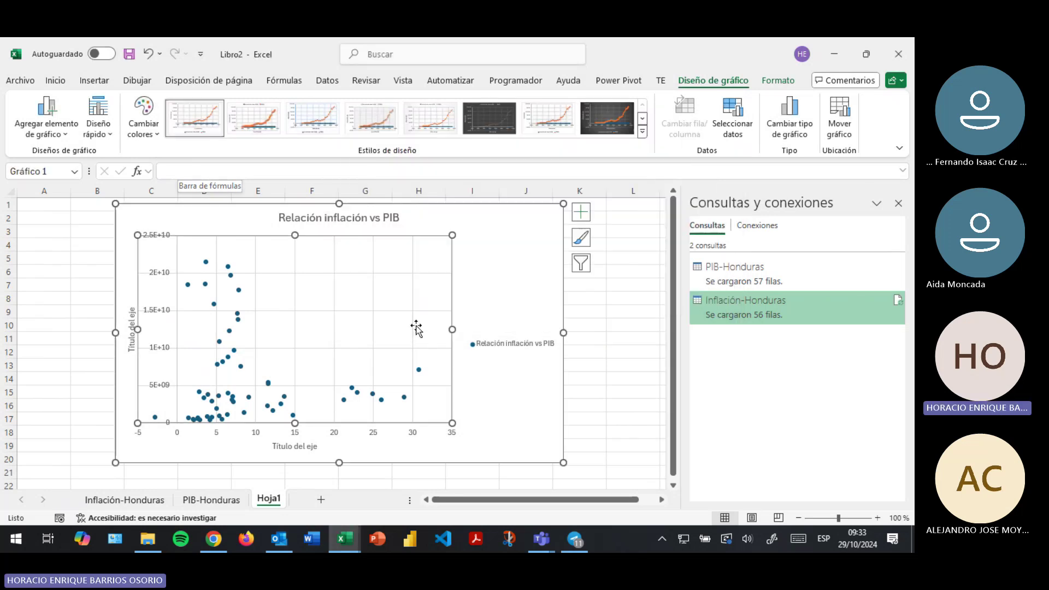
Step: Set the chart's horizontal axis title to "Variación % de inflación"
click(160, 349)
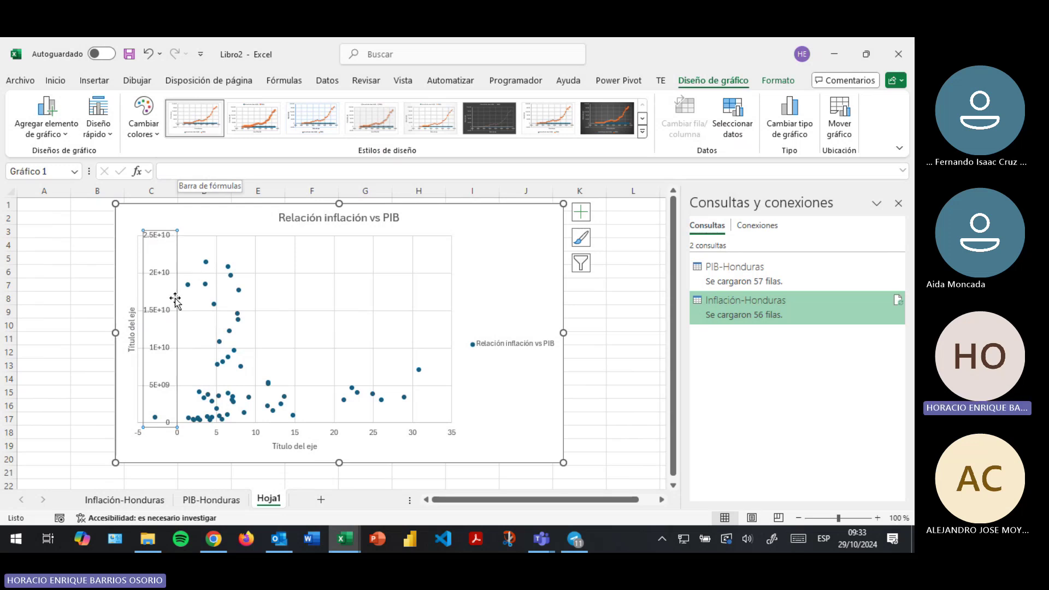
click(294, 434)
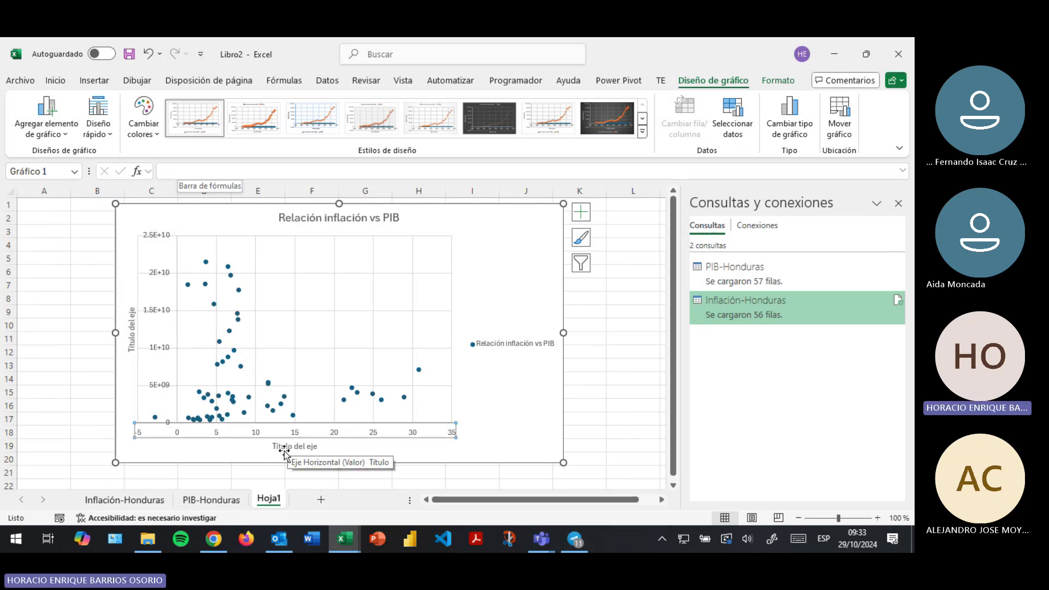
double_click(283, 448)
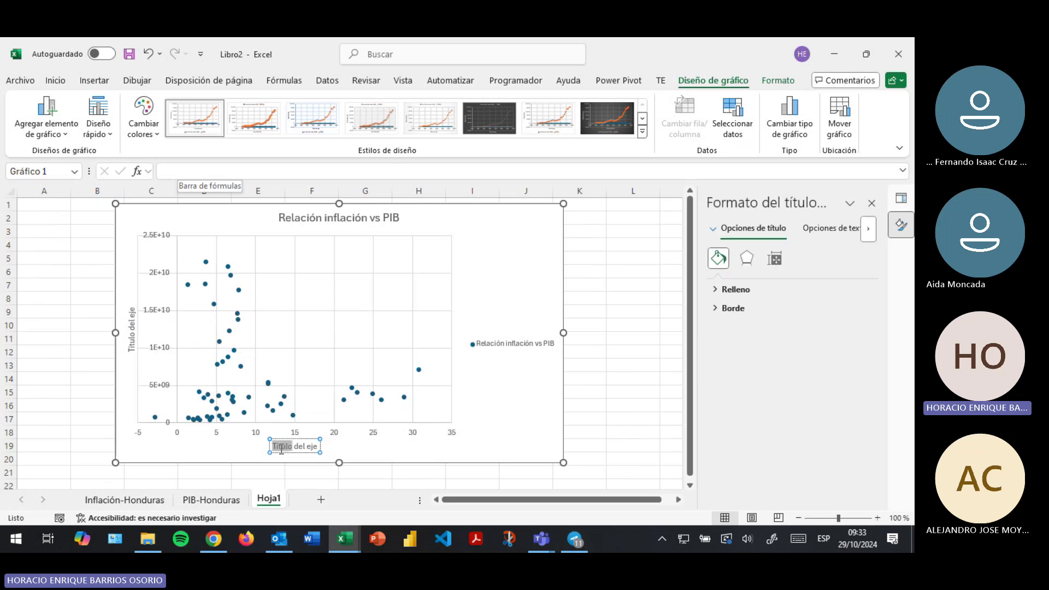
click(282, 448)
triple_click(283, 448)
text(Var)
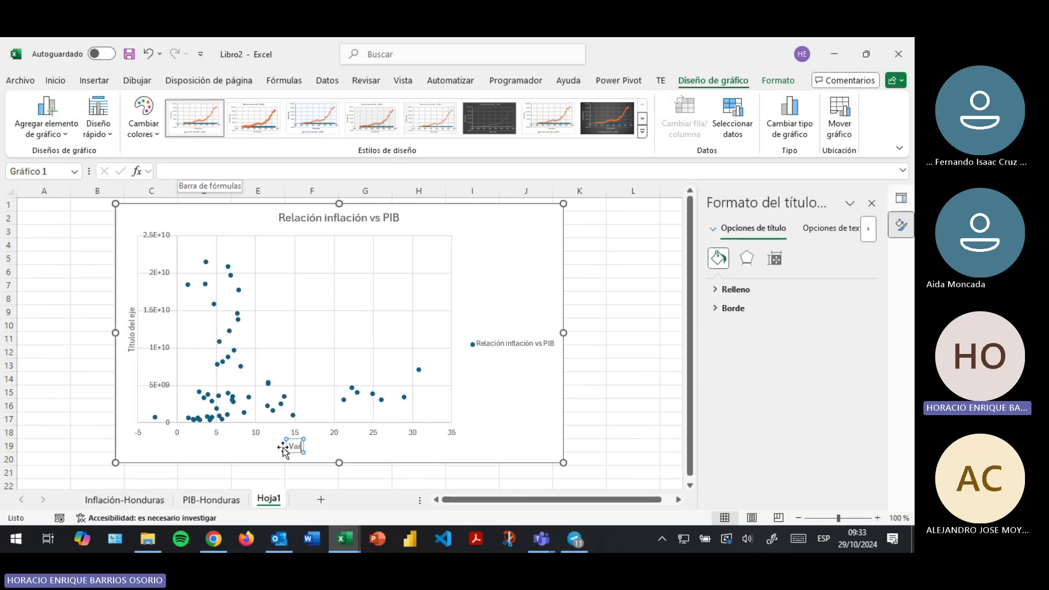
text(iaci)
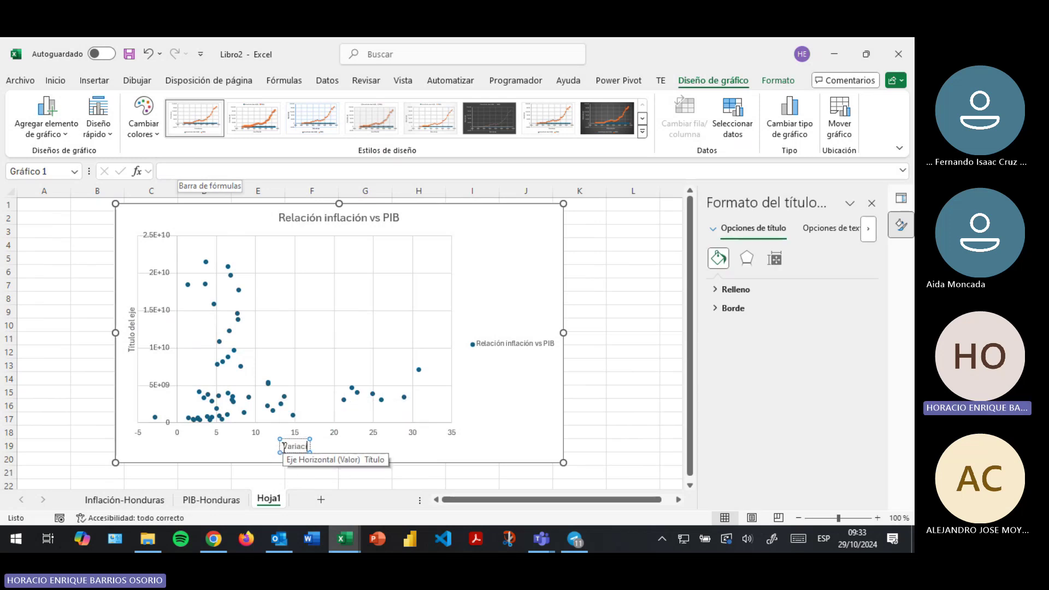
text(ón %)
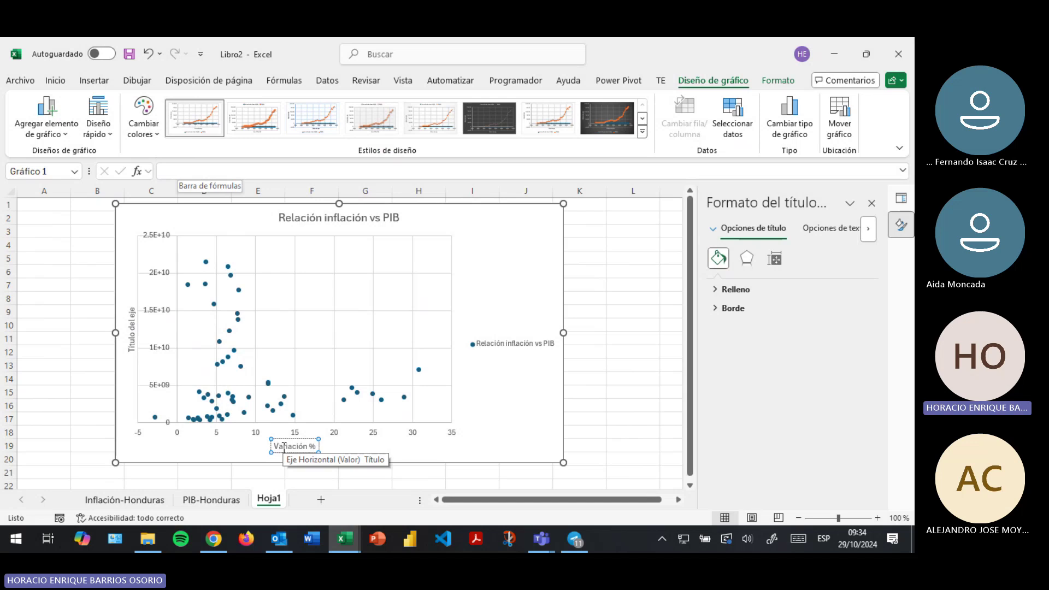
text( de inflacio)
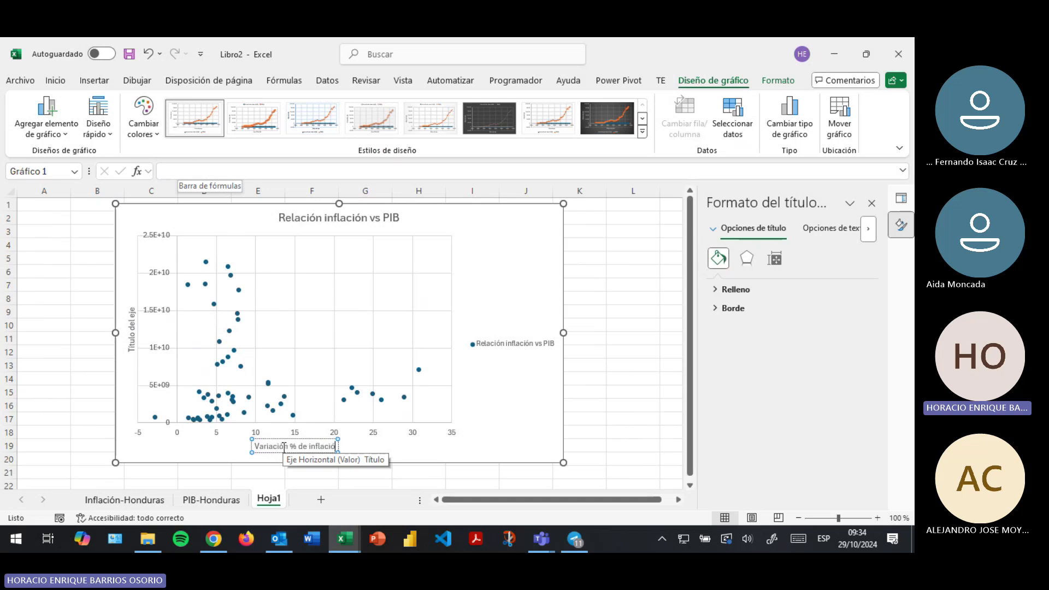
key(BackSpace)
text(ón)
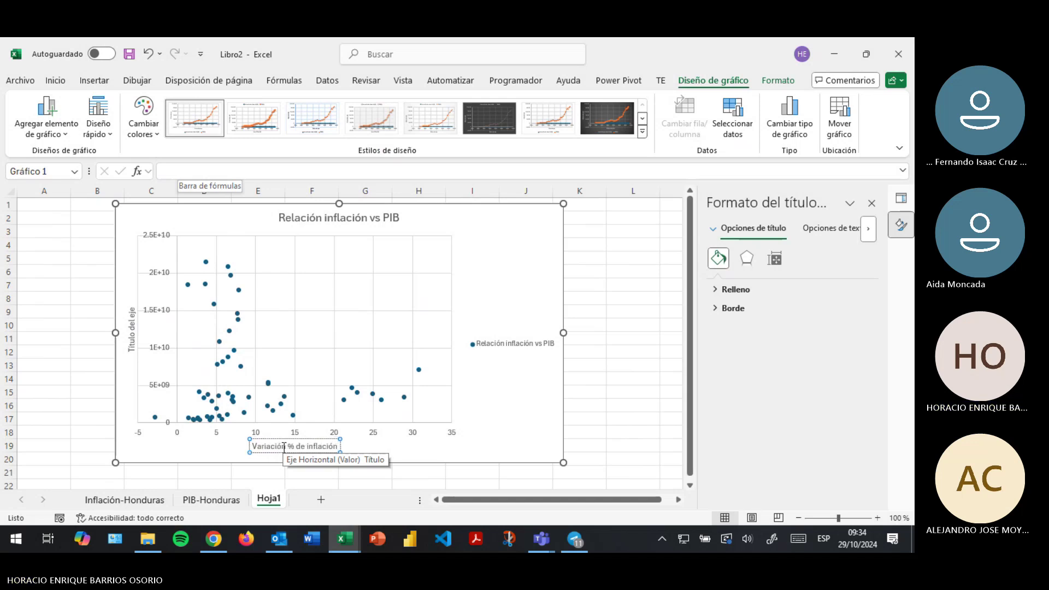
Step: Set the chart's vertical axis title to "PIB [$]"
click(132, 328)
triple_click(130, 329)
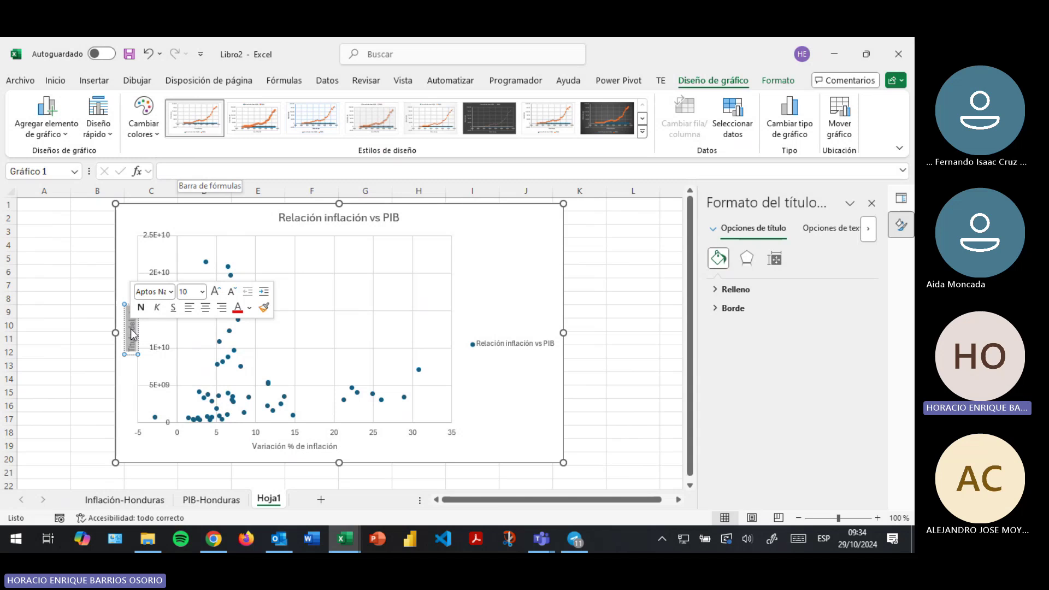
key(BackSpace)
text(PIB)
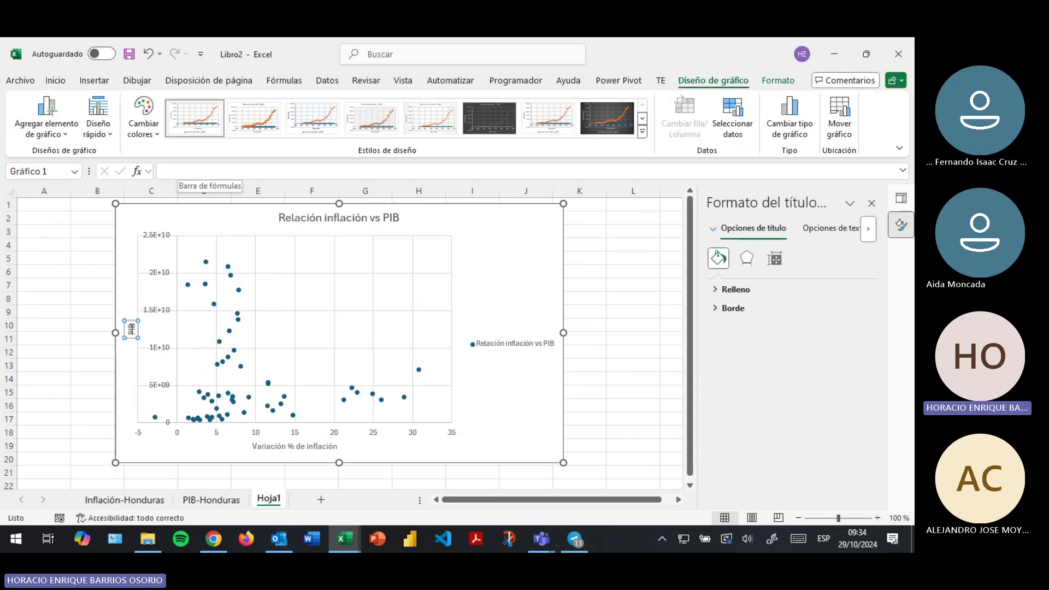
text( ($))
click(603, 378)
click(312, 322)
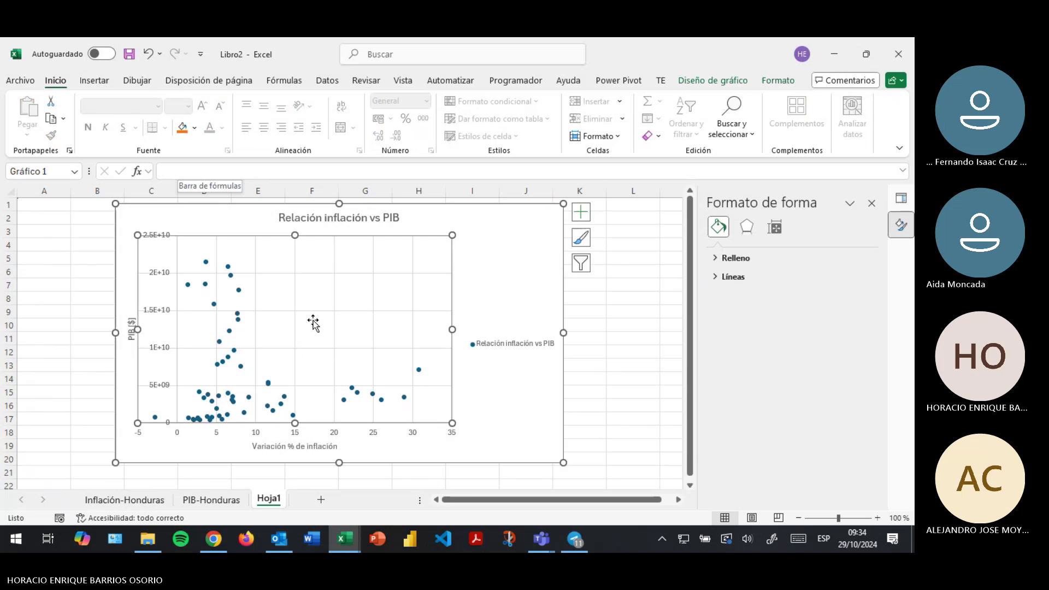
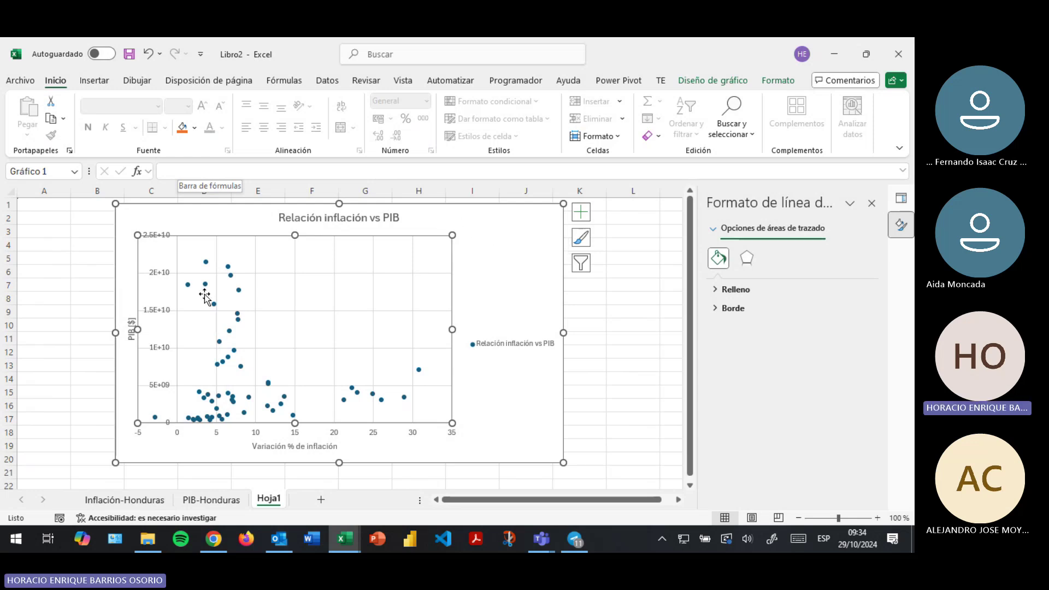
Step: Switch the chart's vertical PIB axis to a logarithmic scale with base 10
click(159, 276)
click(93, 245)
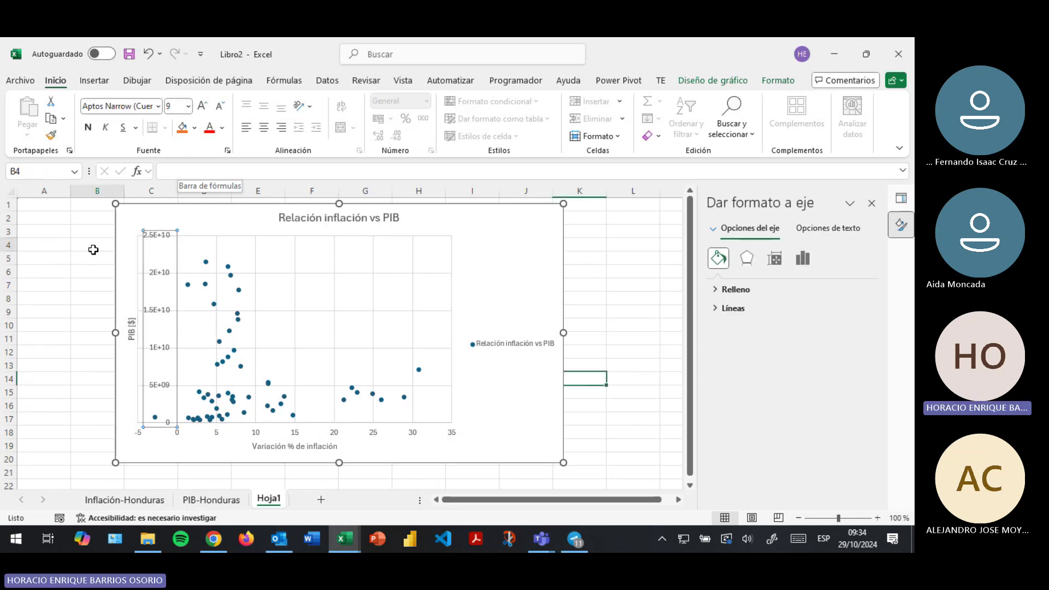
click(167, 282)
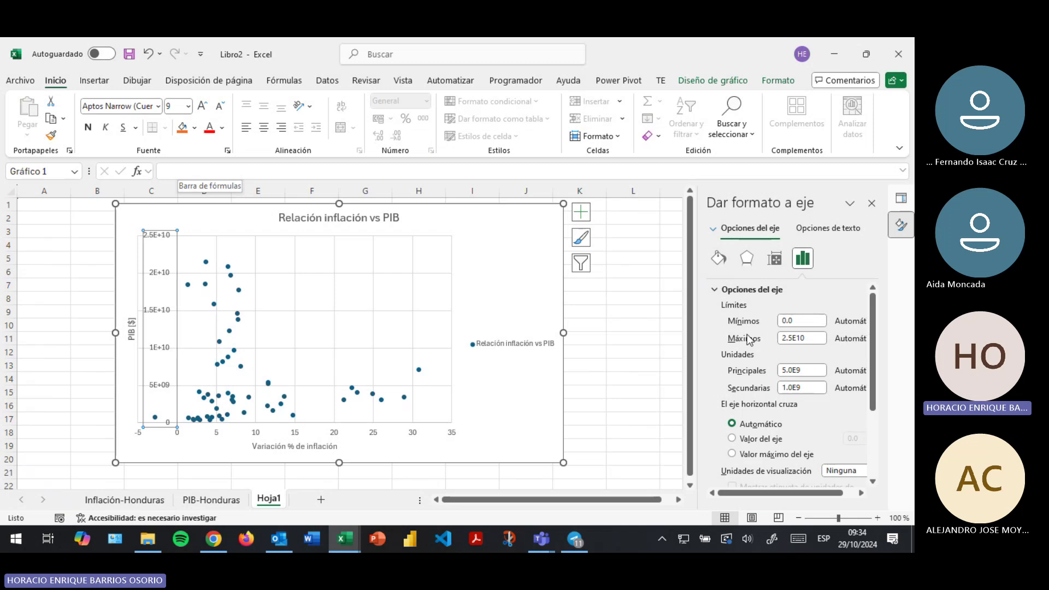
click(807, 340)
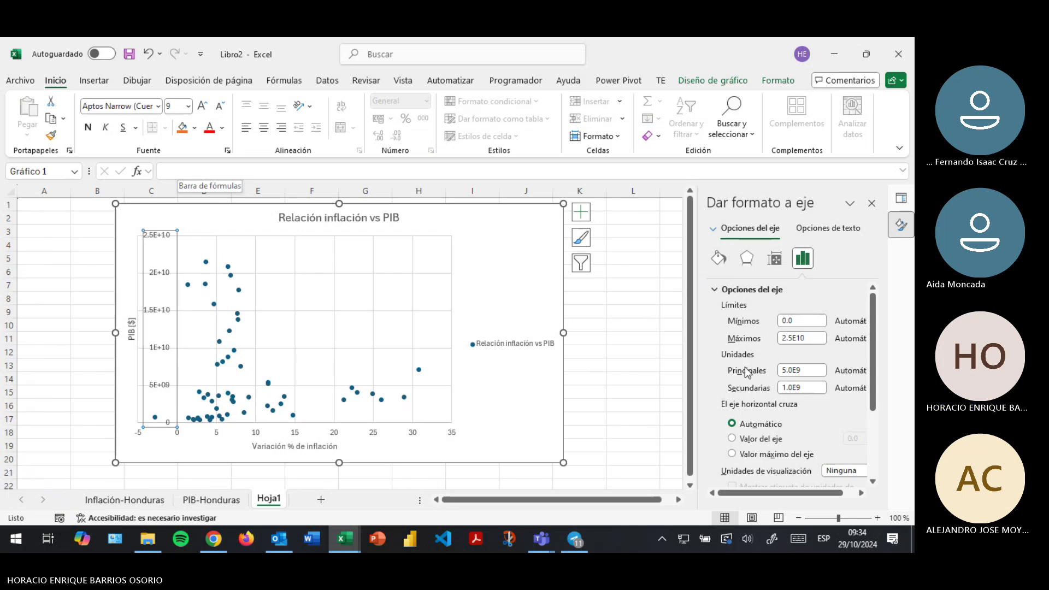
scroll(749, 354, down, 3)
scroll(759, 346, up, 2)
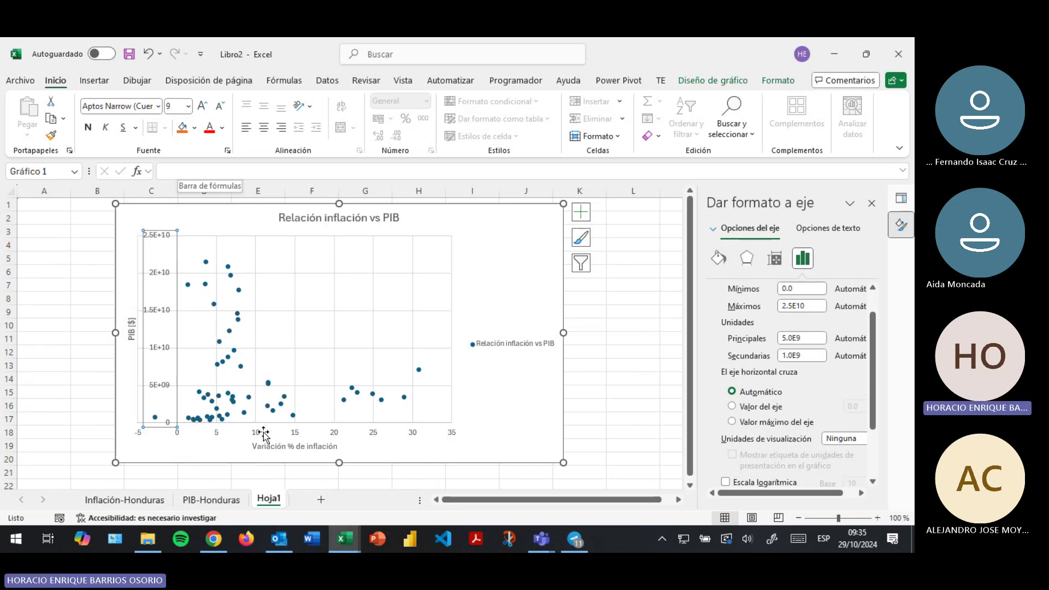
scroll(808, 393, down, 3)
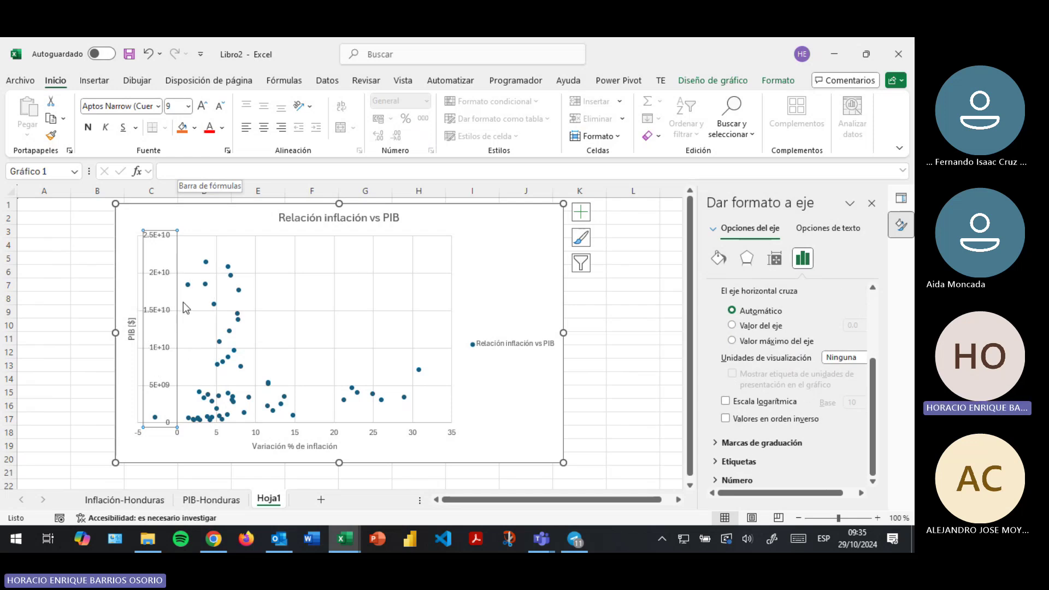
click(726, 403)
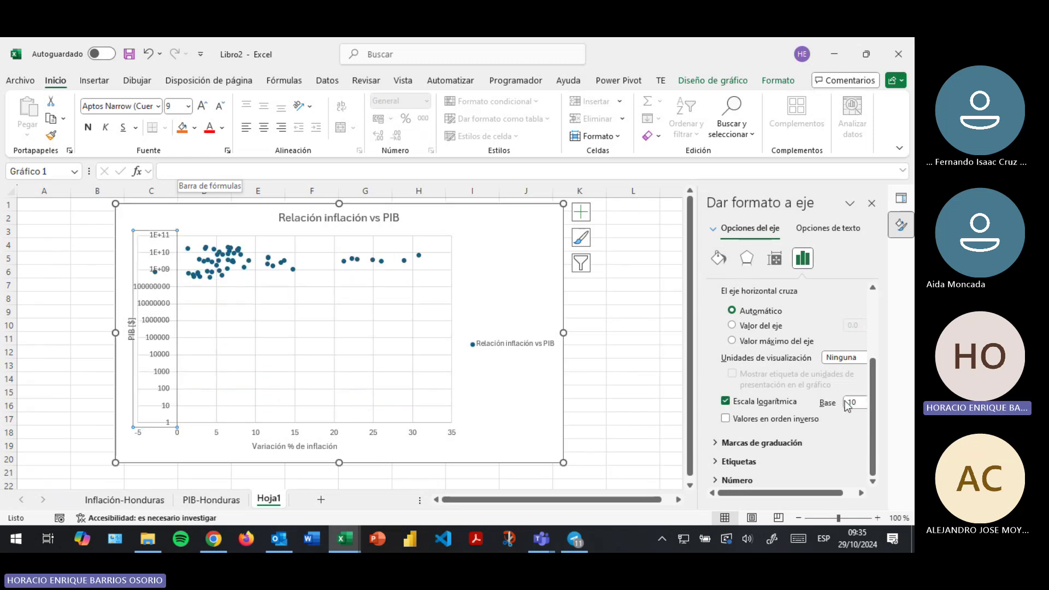
click(862, 402)
Step: Set the minimum limit of the vertical PIB axis to 1.0E9
scroll(793, 372, up, 3)
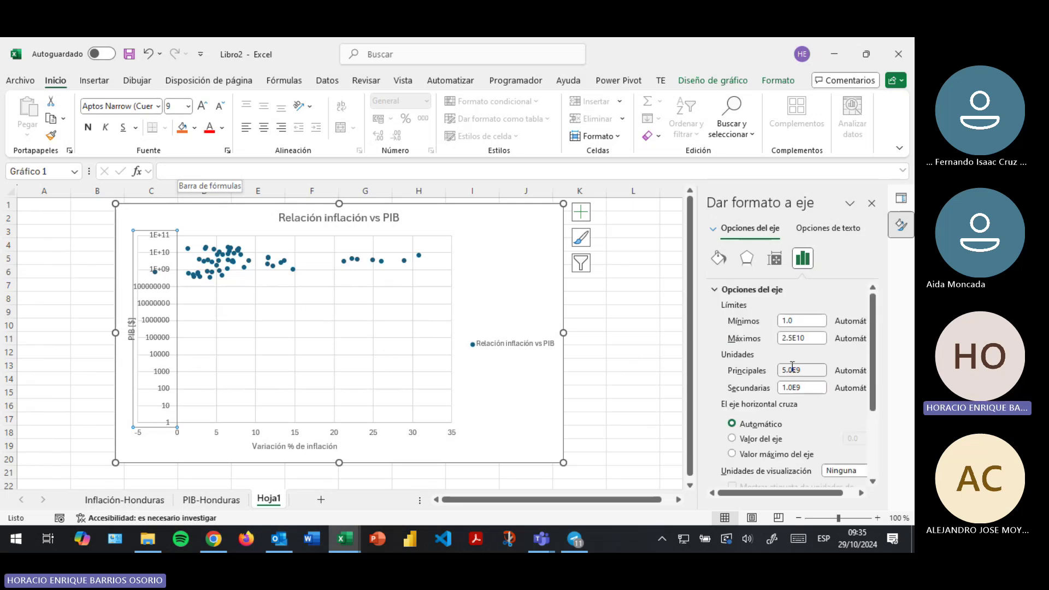
click(806, 321)
double_click(807, 323)
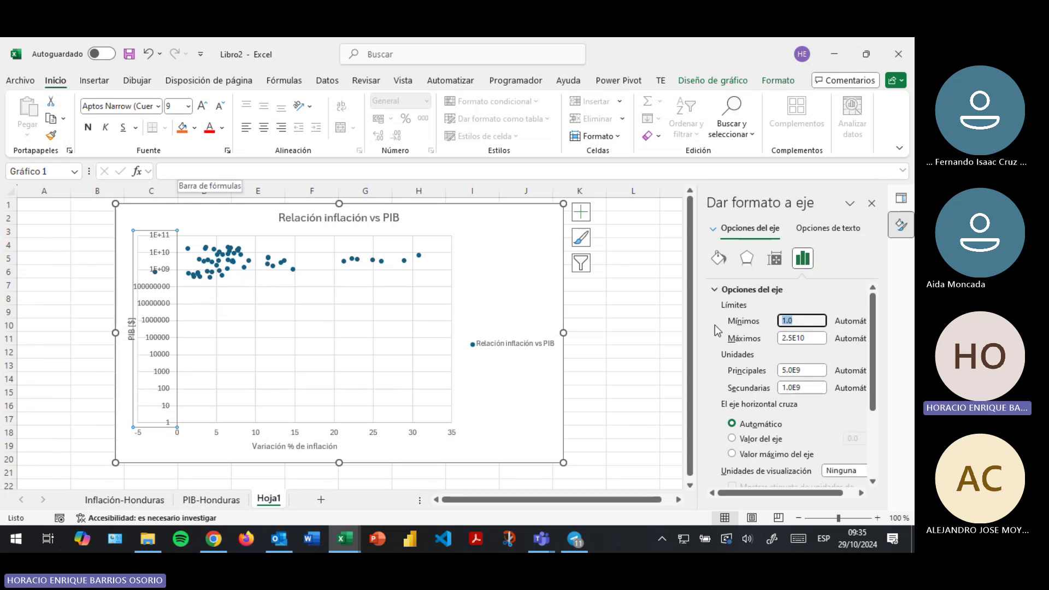
text(1)
key(Return)
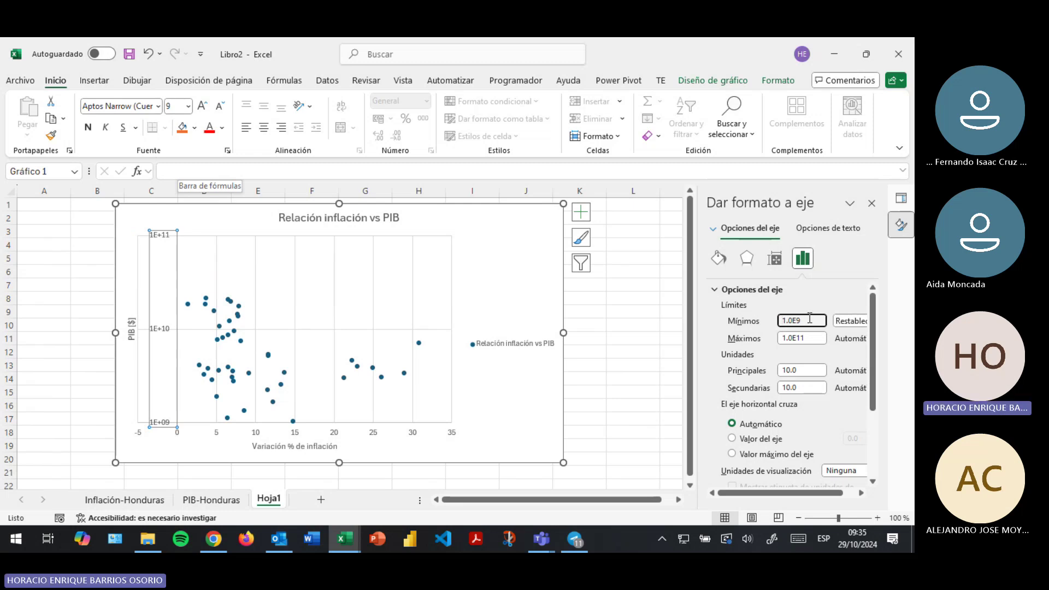
Step: Set the minimum limit of the vertical PIB axis to 1.0E8
key(BackSpace)
text(8)
key(Return)
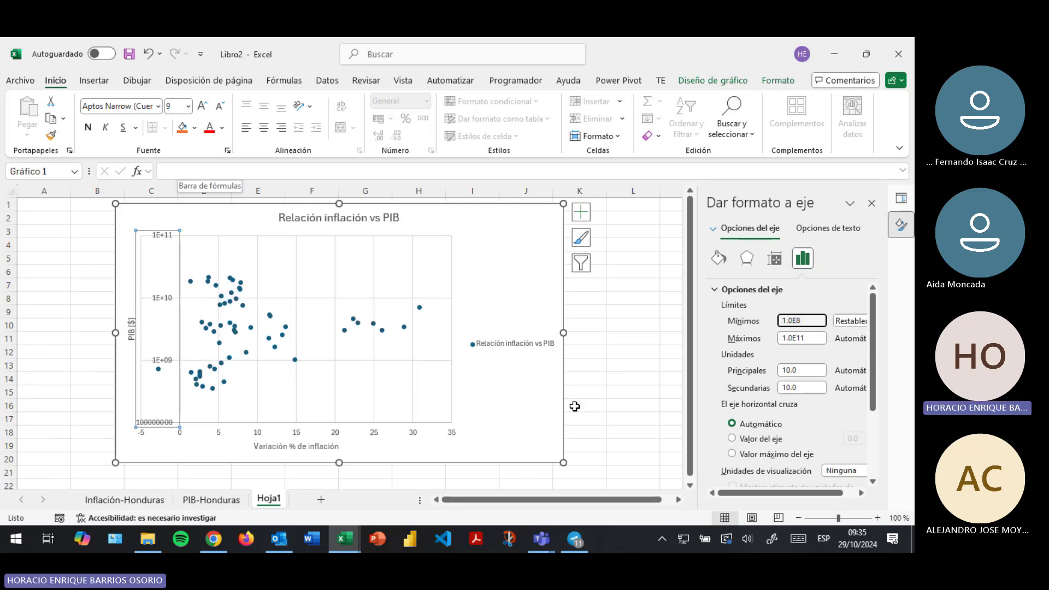
click(358, 281)
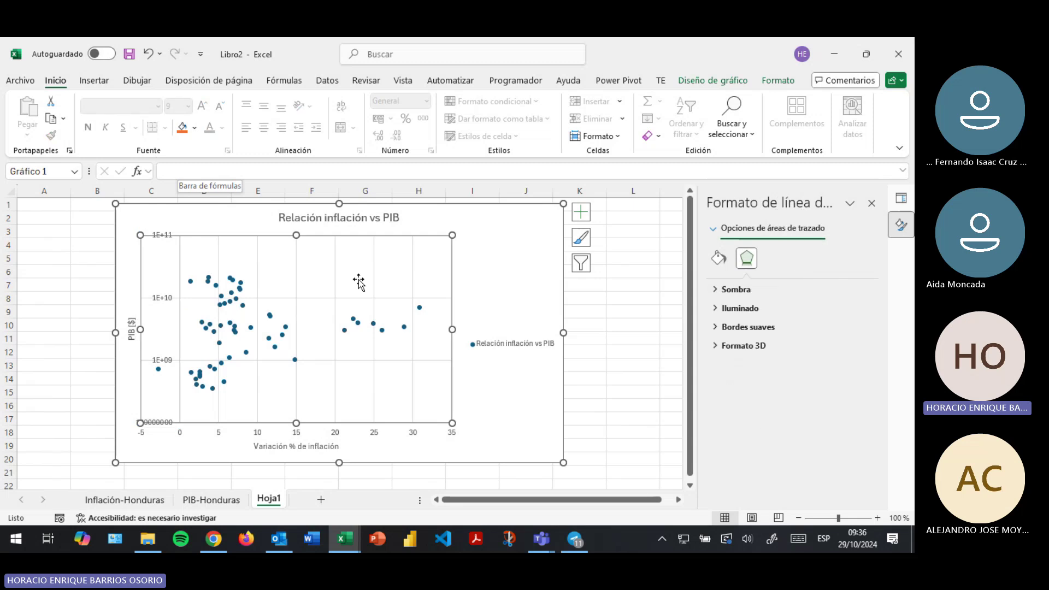
click(158, 362)
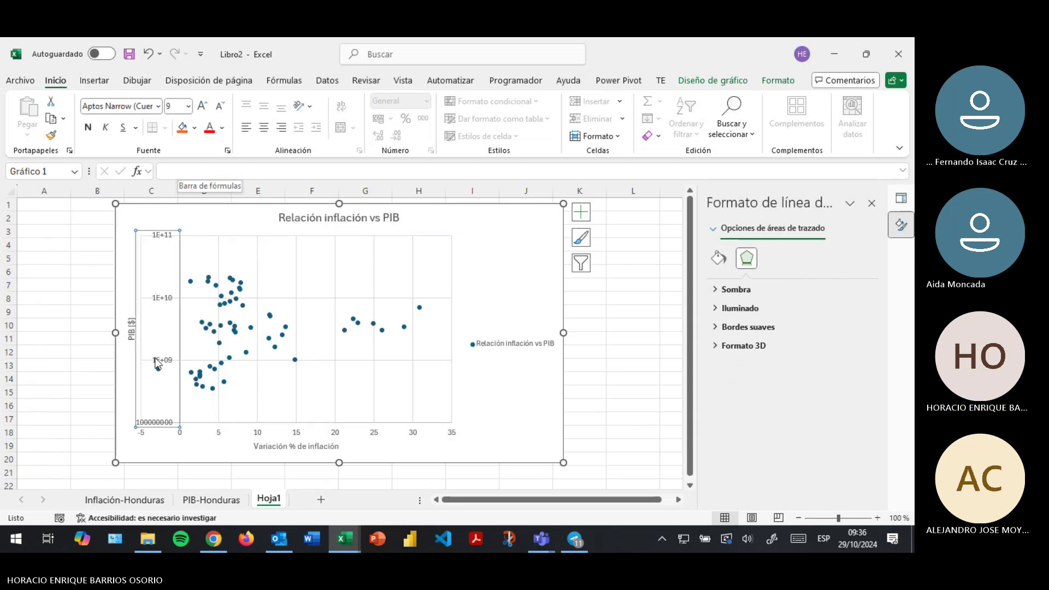
click(803, 258)
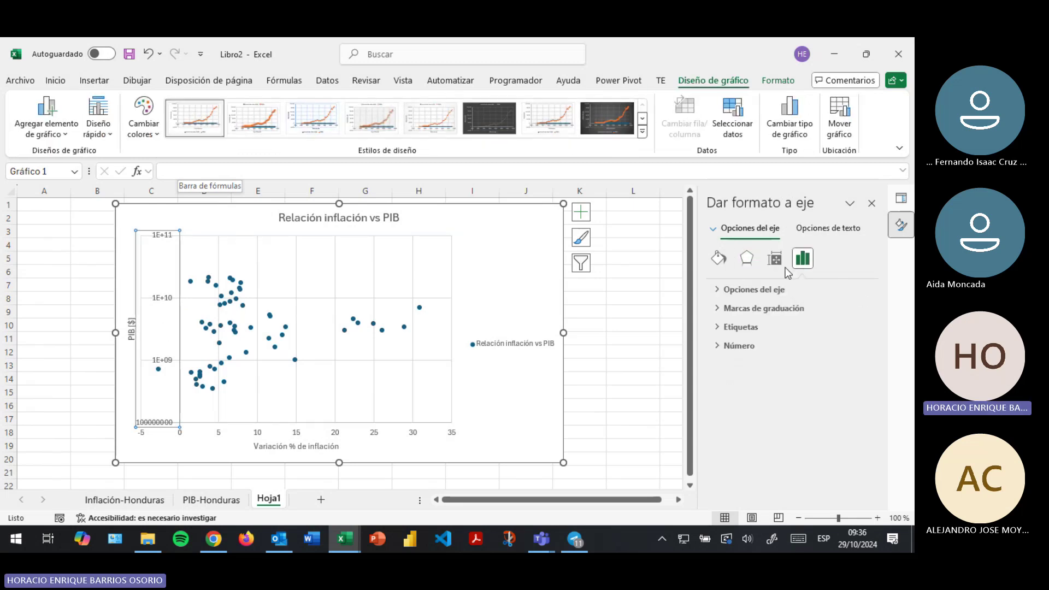
click(717, 295)
scroll(765, 355, down, 5)
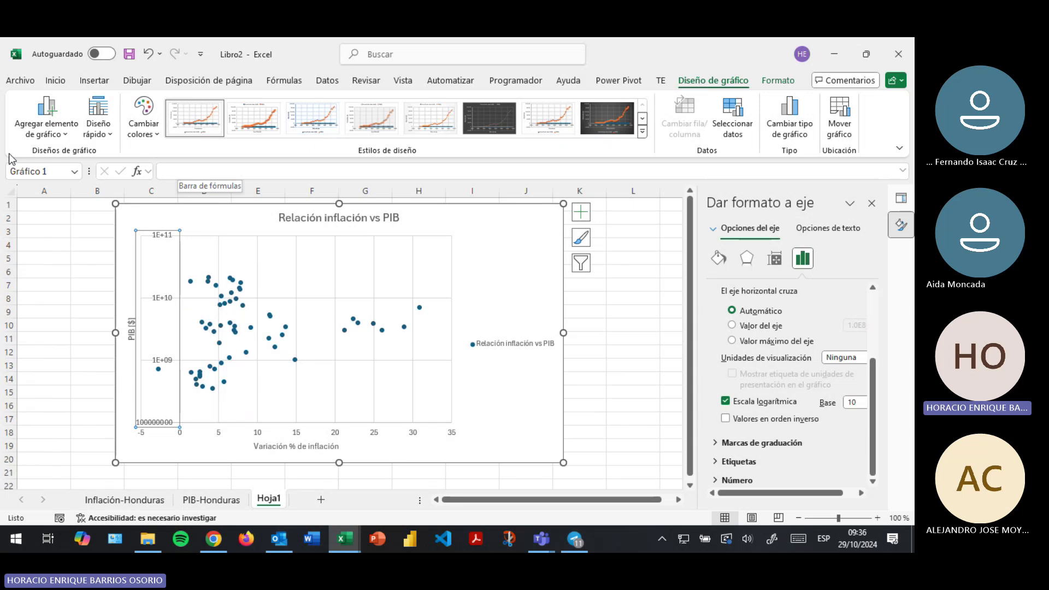
Step: Add a linear trendline to the scatter chart and open its formatting options in a wider pane
click(41, 135)
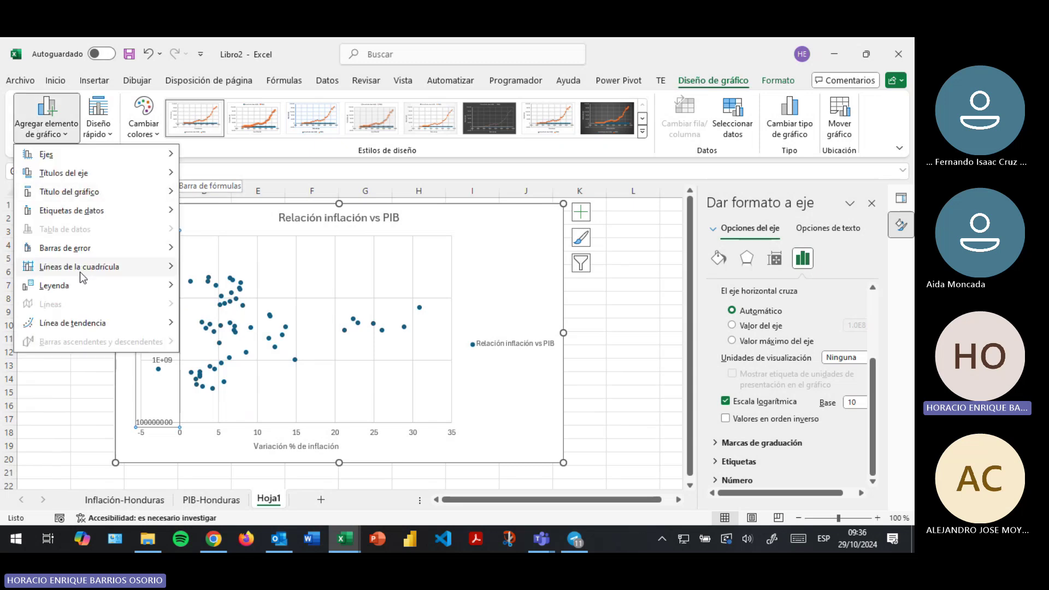
mouse_move(83, 324)
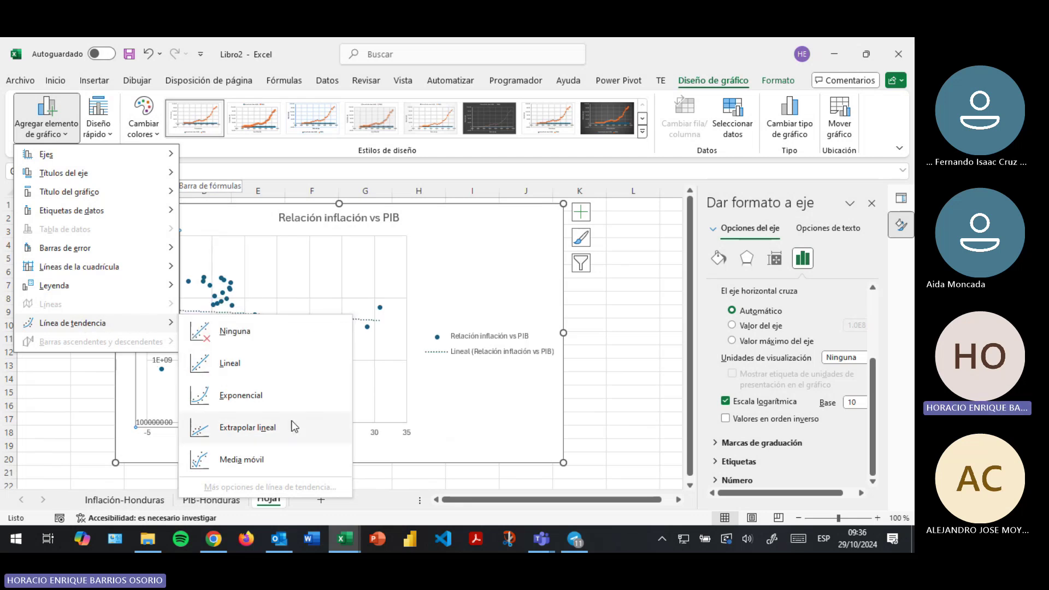
click(267, 363)
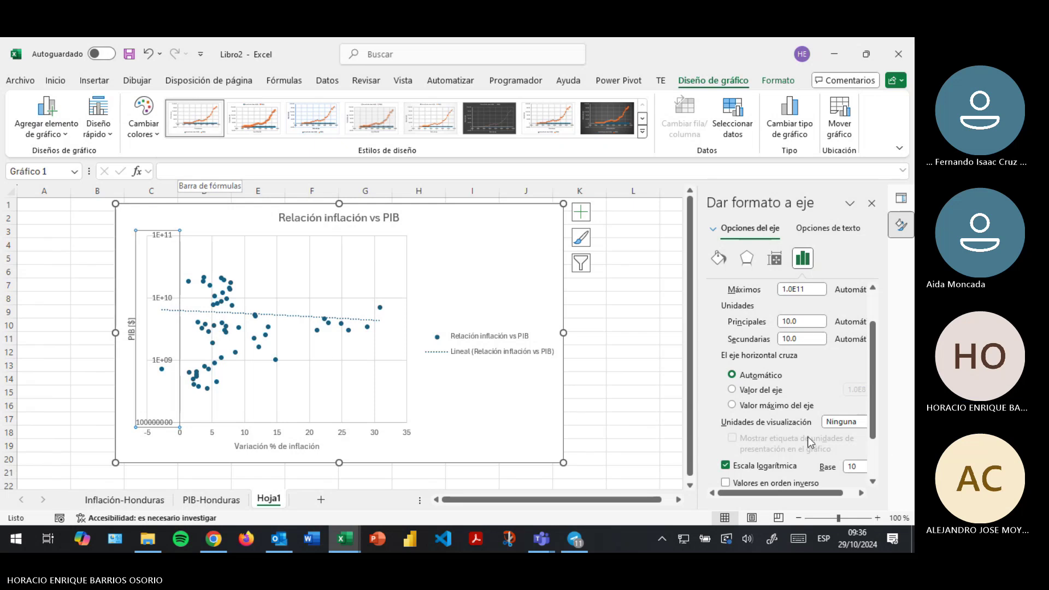
scroll(809, 440, down, 3)
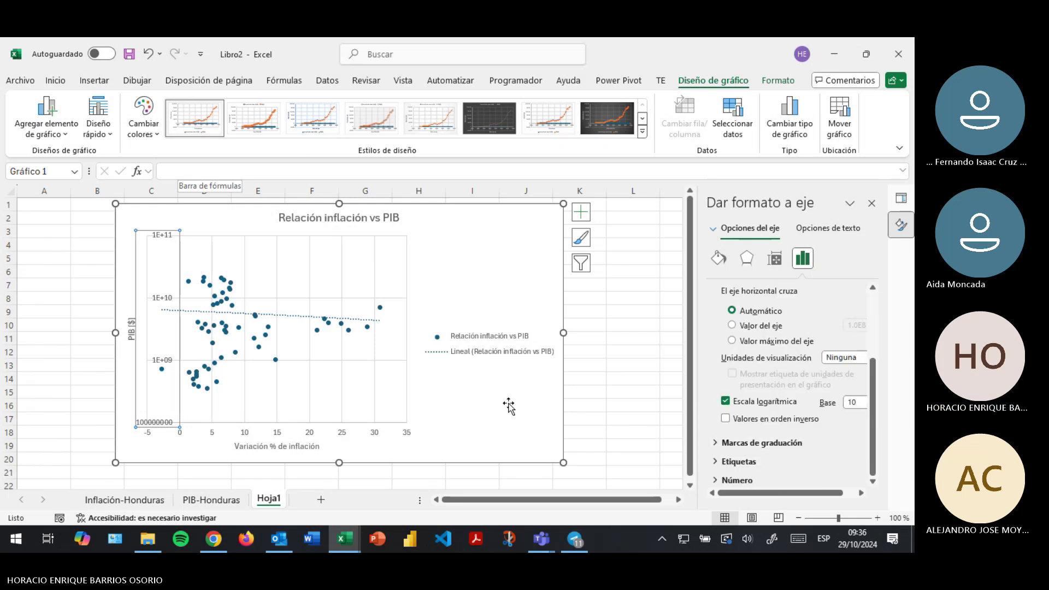
click(284, 317)
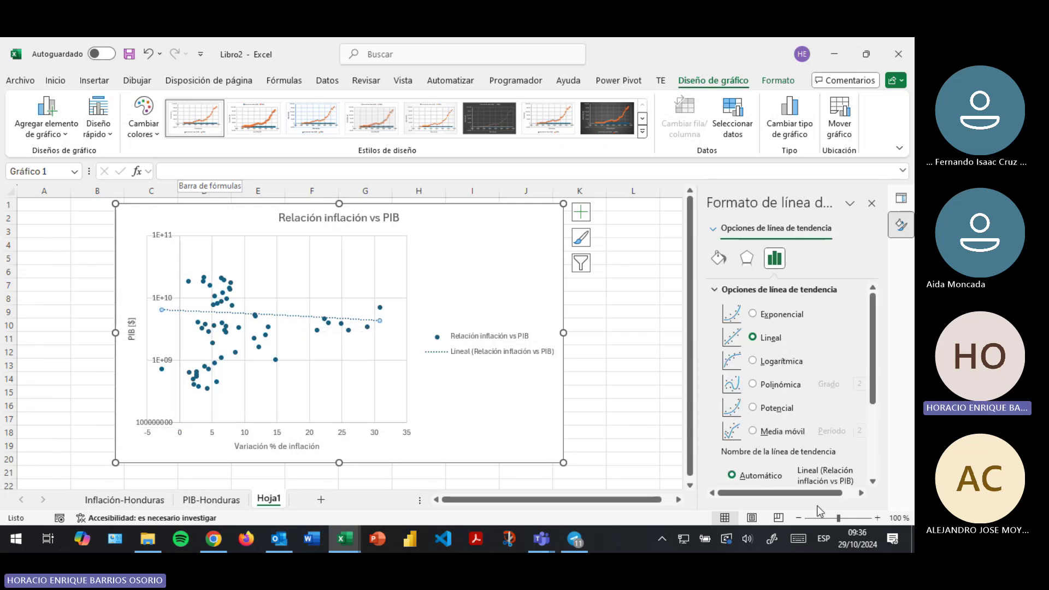
drag(699, 402, 655, 400)
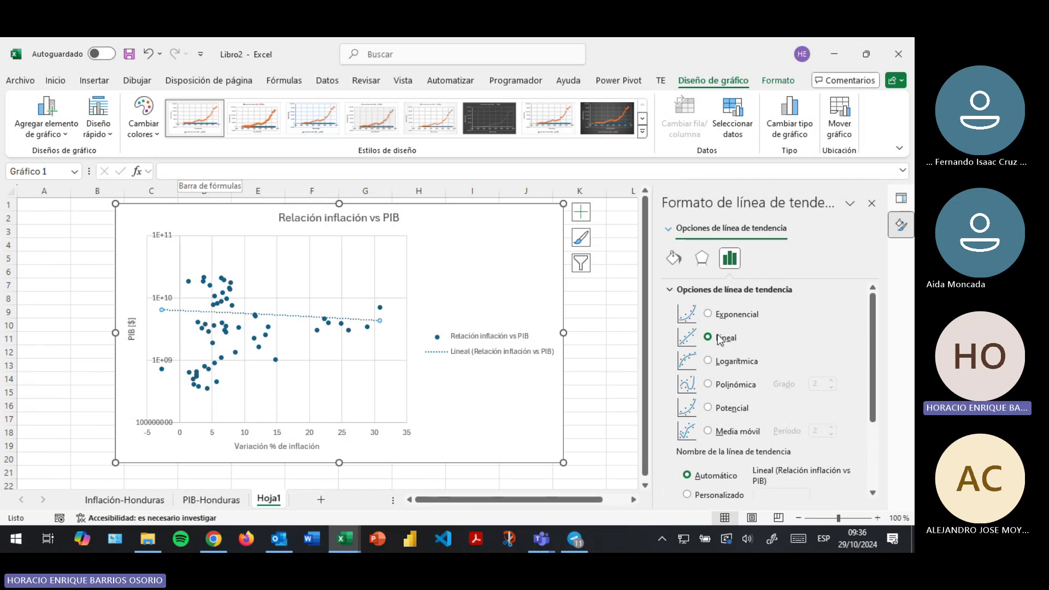
Step: Try the exponential and logarithmic trendline types, undoing the logarithmic one
click(708, 316)
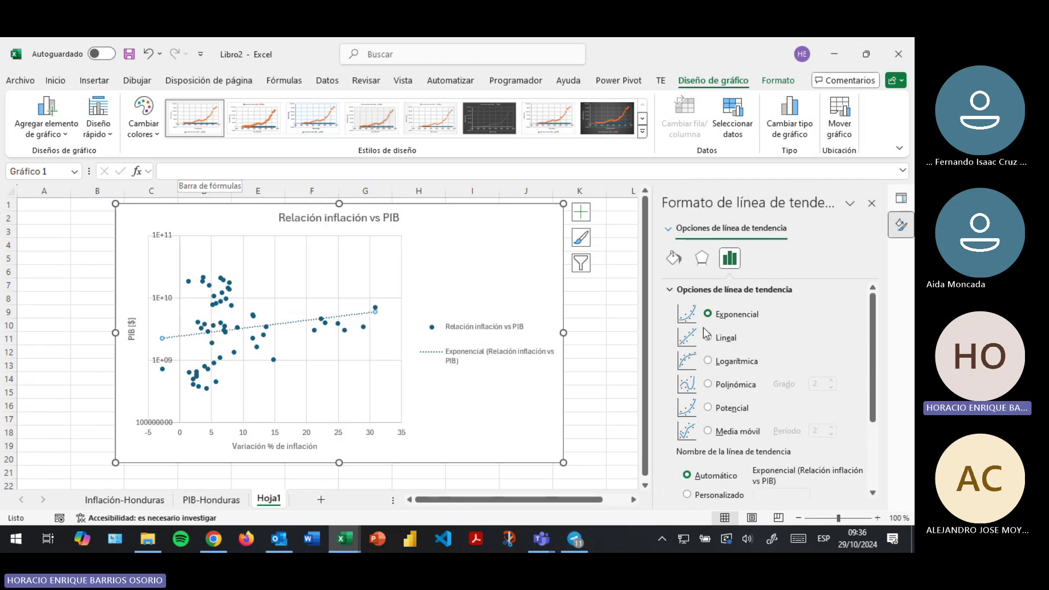
click(709, 361)
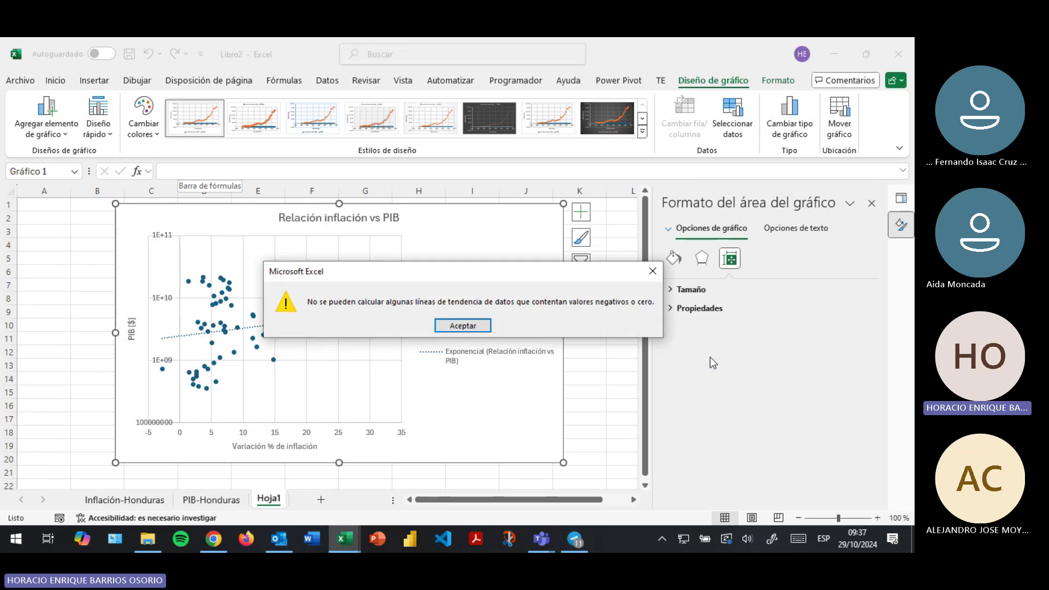
click(479, 329)
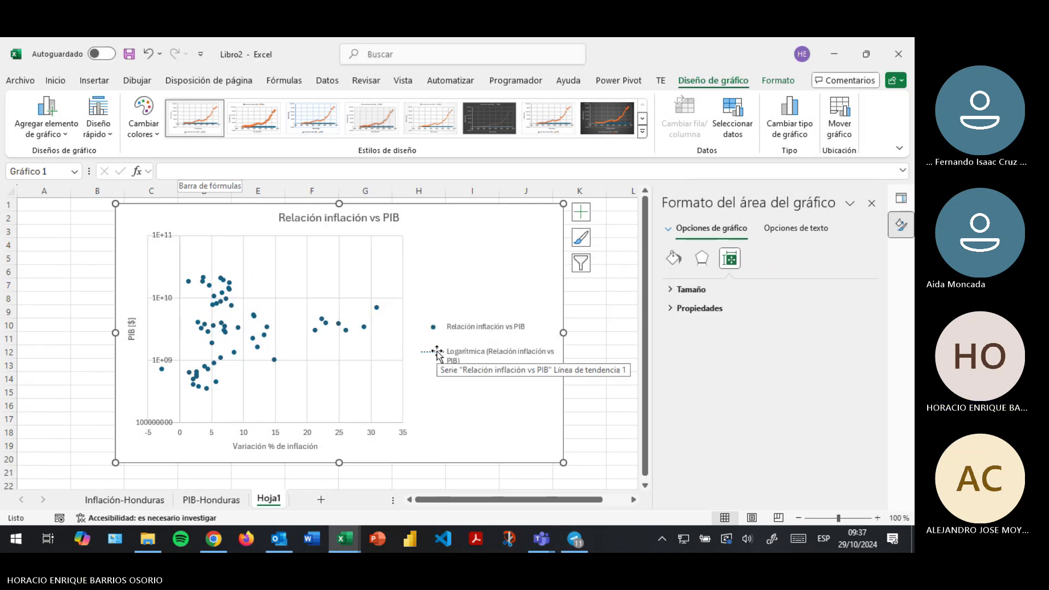
click(147, 54)
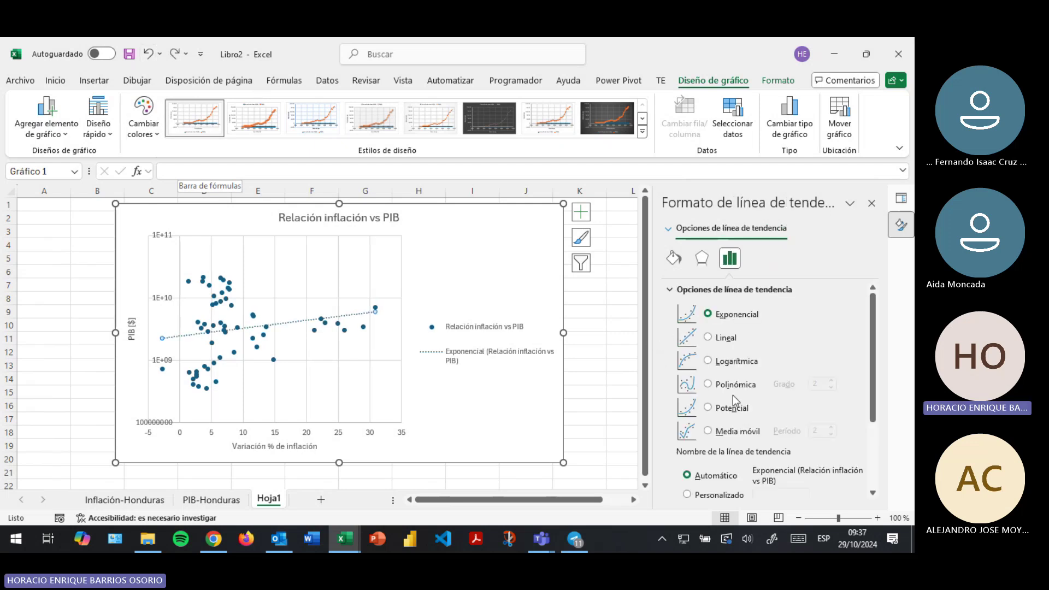
Step: Try the polynomial, power and moving average trendline types, undoing each power attempt
click(708, 385)
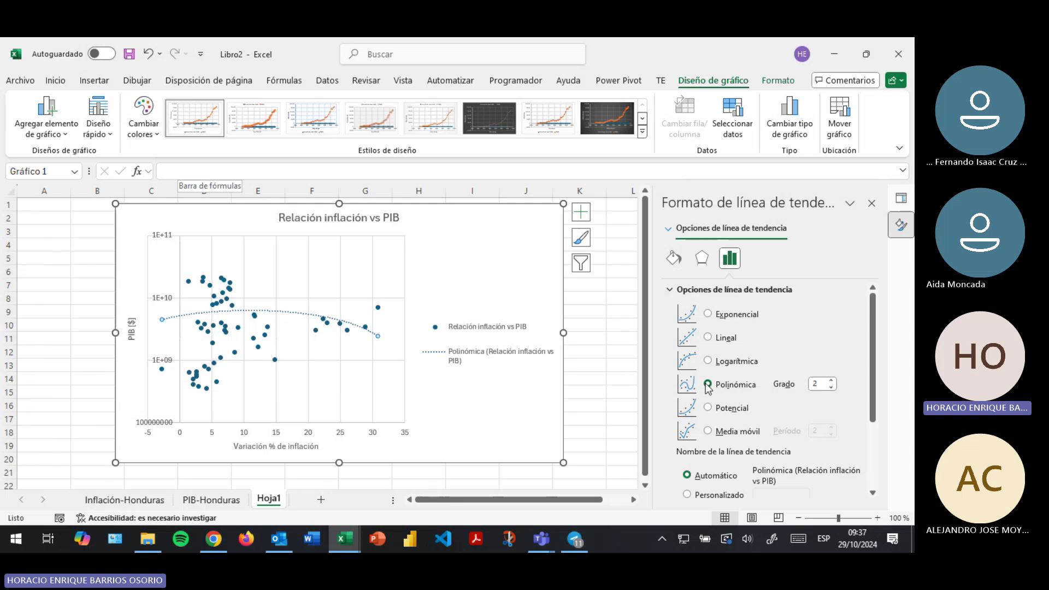
click(708, 408)
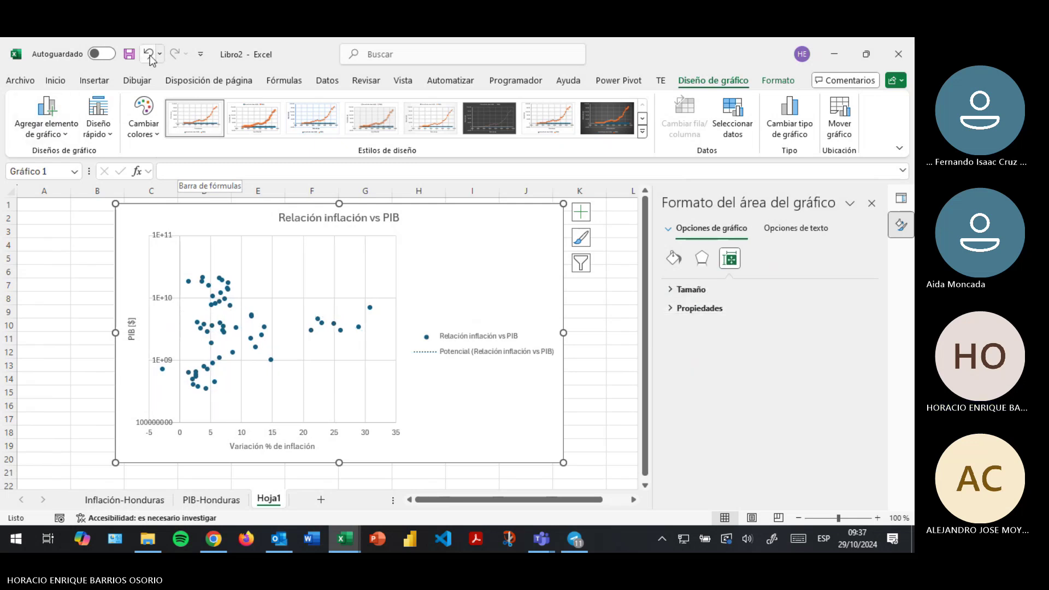
key(ctrl+z)
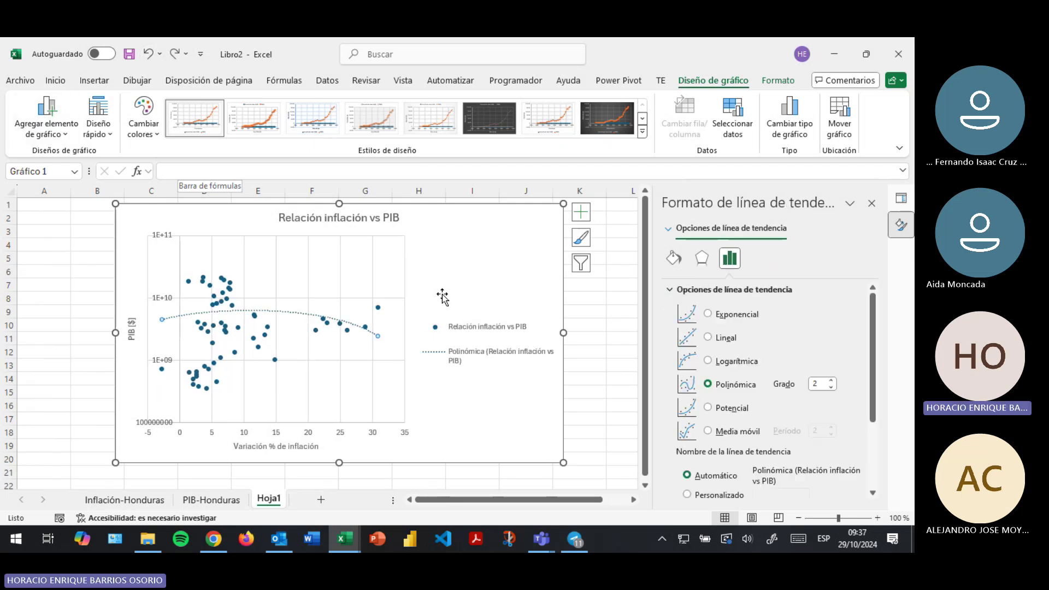
click(708, 407)
click(148, 54)
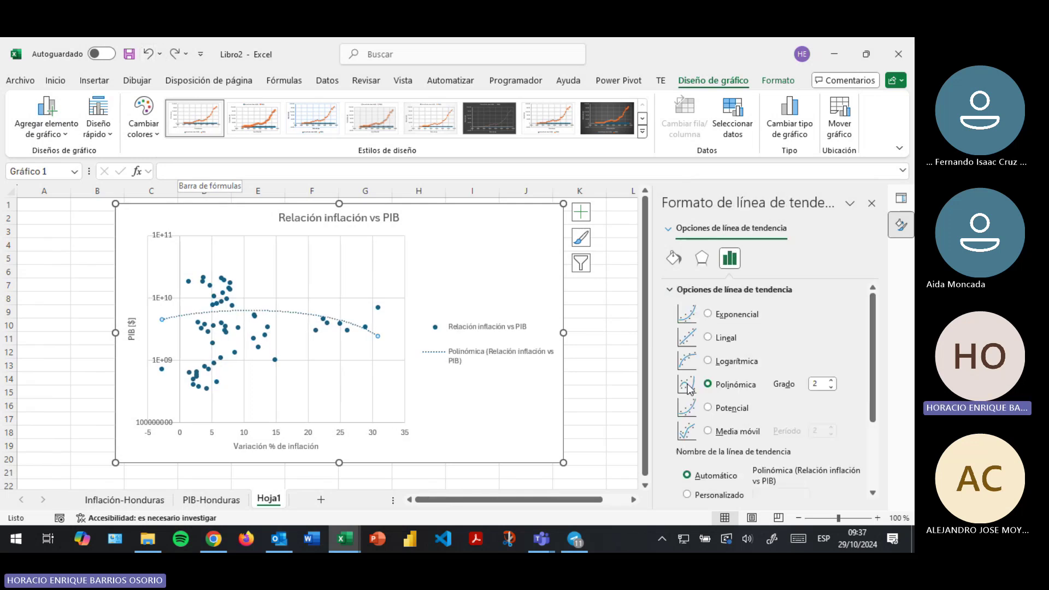
click(708, 431)
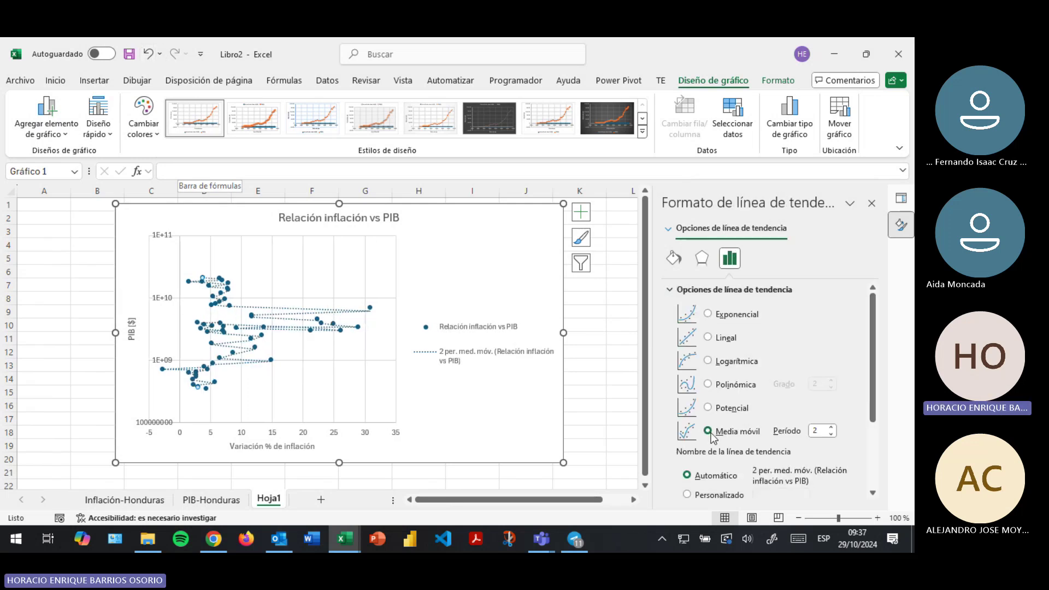
Step: Switch the trendline to polynomial and try degrees up to 6, returning to degree 2
click(708, 385)
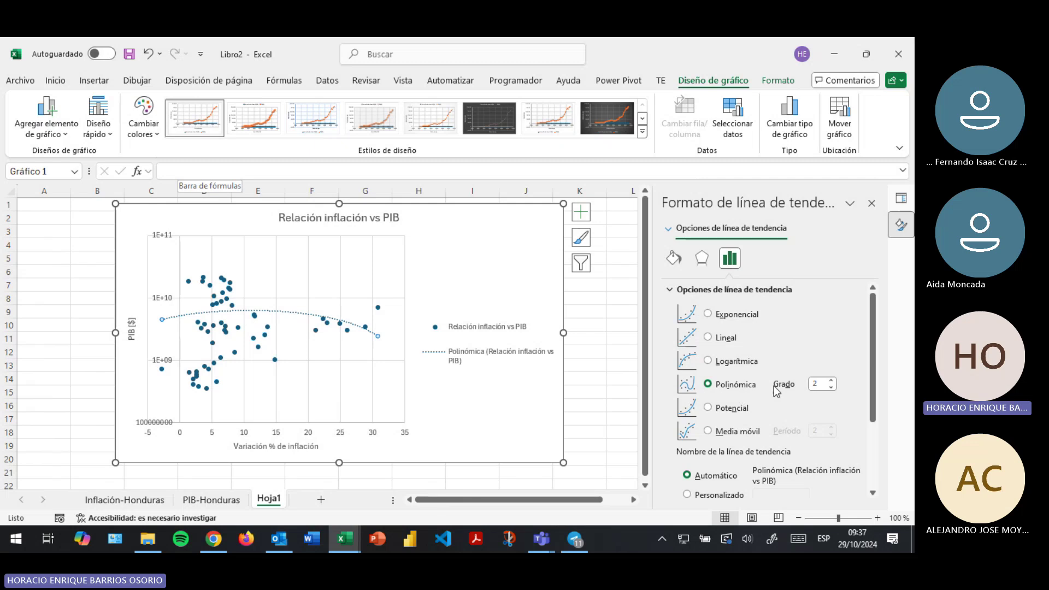
click(831, 382)
click(831, 382)
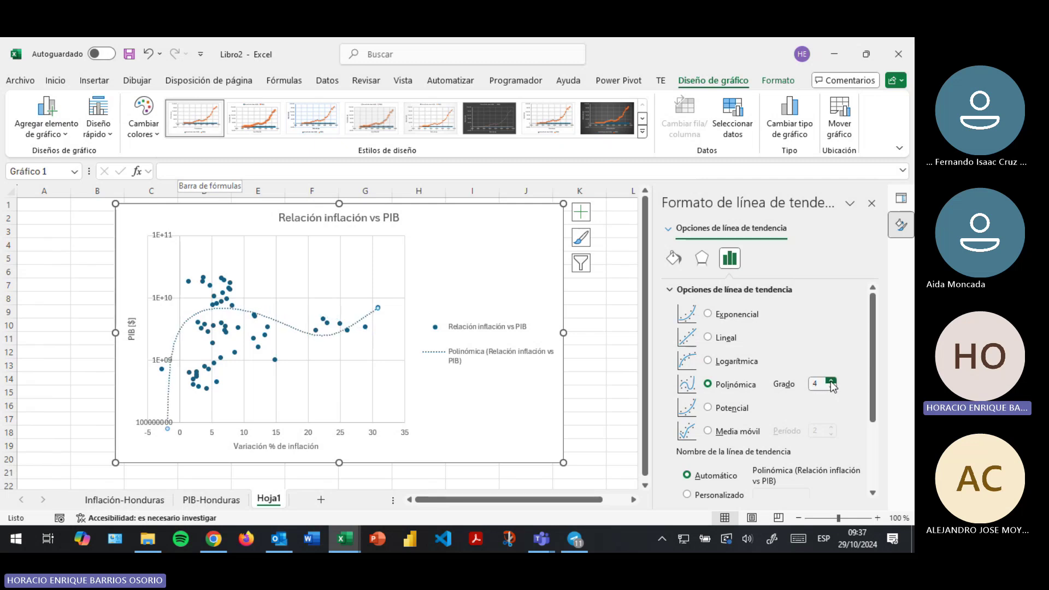
click(831, 381)
click(831, 381)
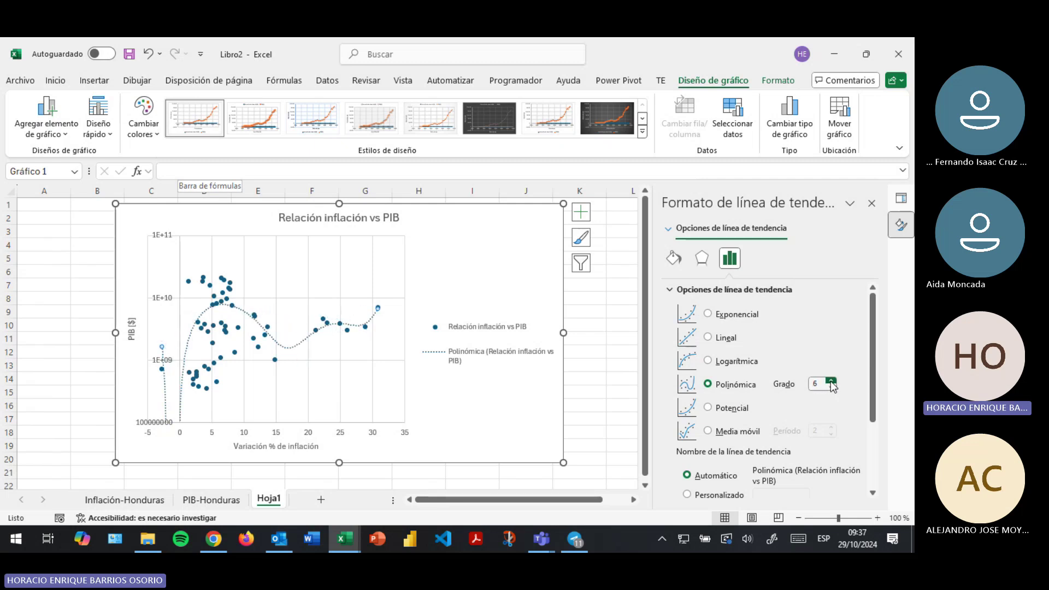
click(831, 387)
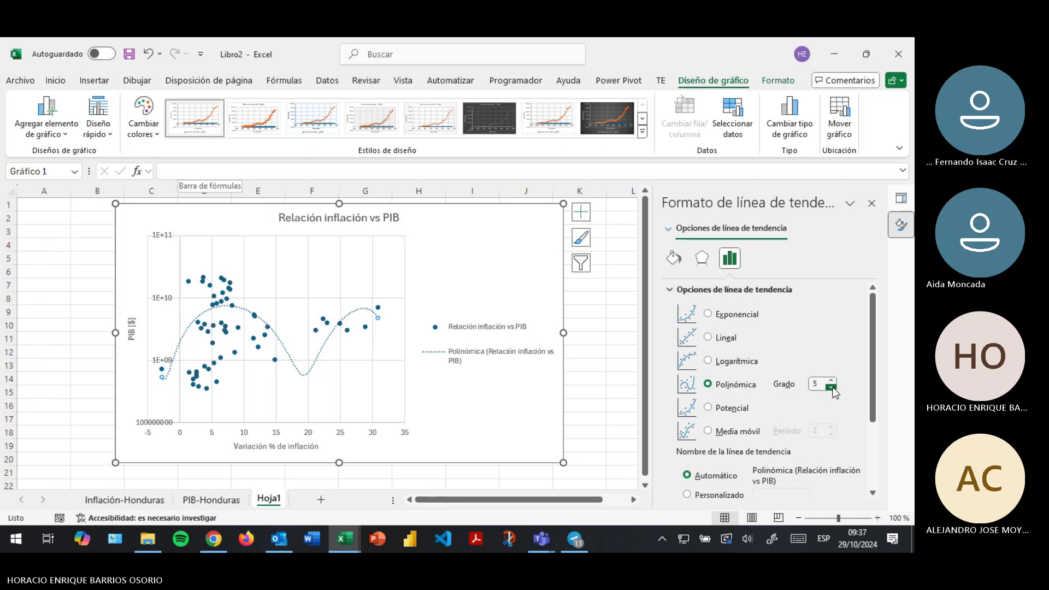
click(831, 388)
click(831, 387)
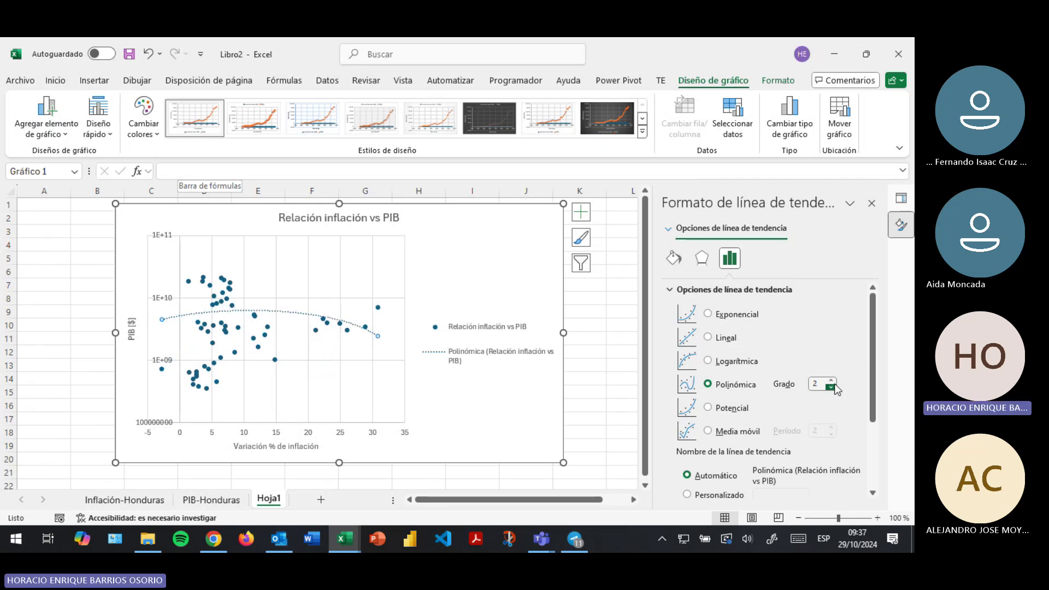
Step: Raise the polynomial trendline's degree stepwise to 6, then set it to 5
click(832, 382)
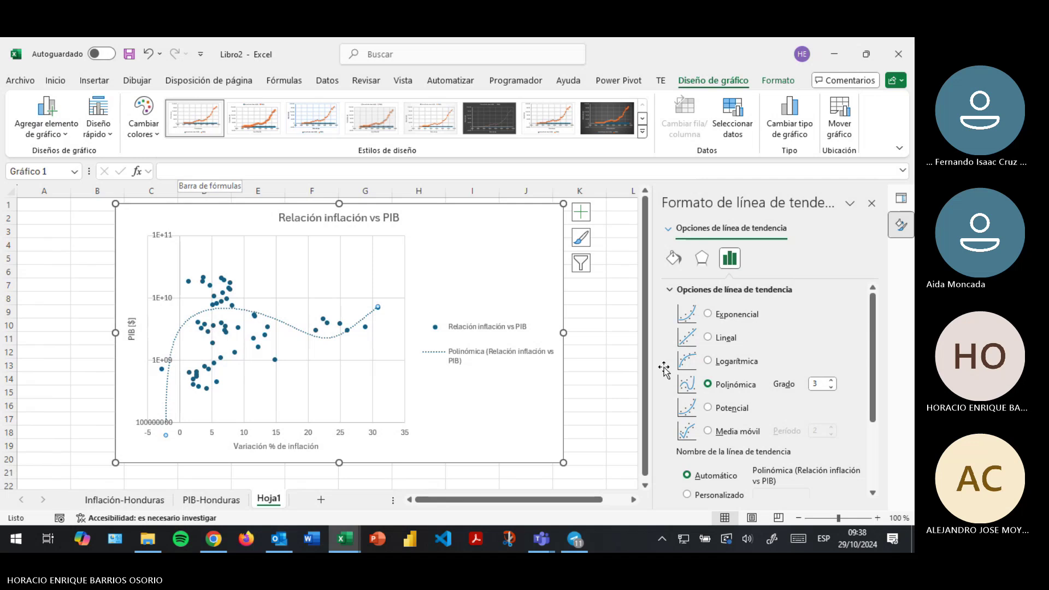
click(831, 381)
click(831, 381)
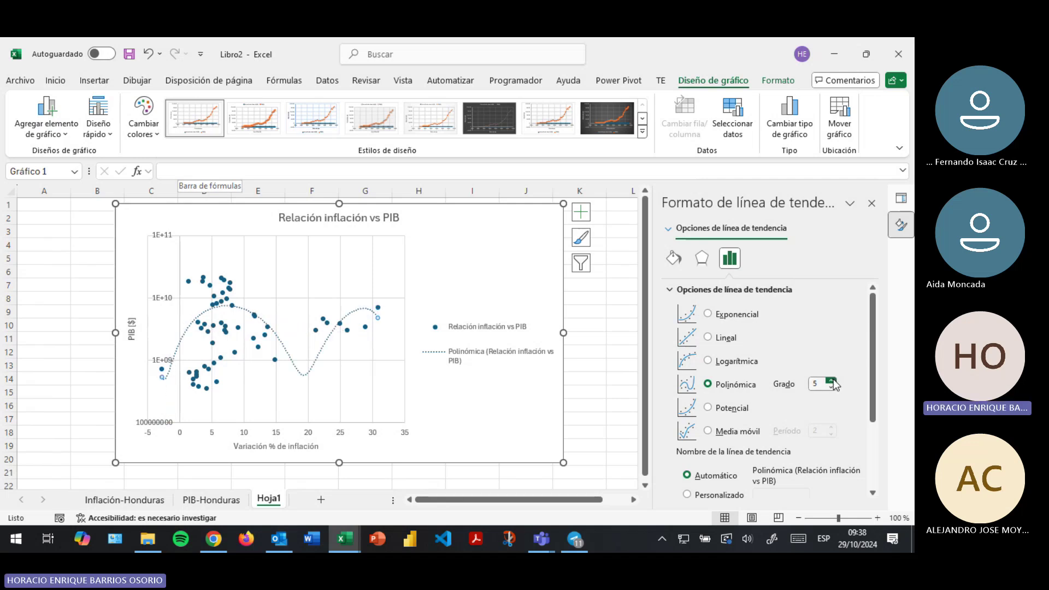
click(831, 381)
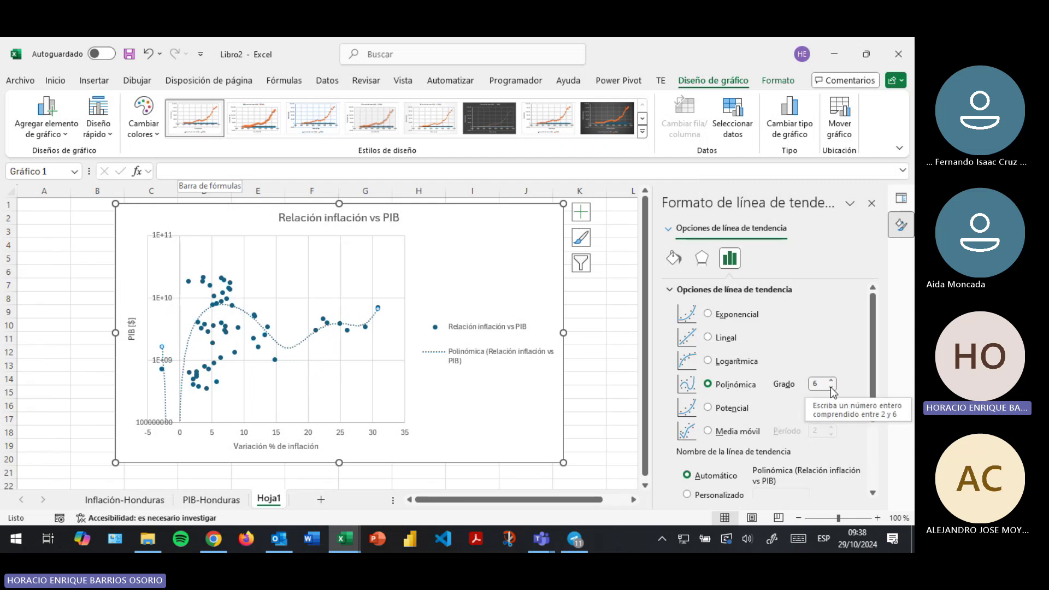
click(831, 388)
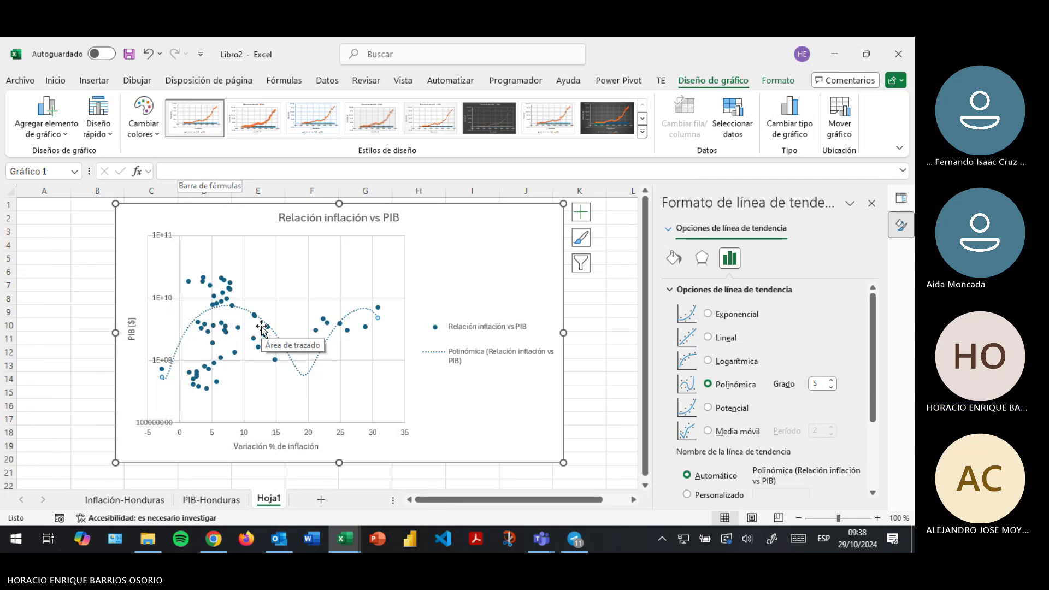
Step: Display the trendline's equation and R-squared value on the chart and move their label to the empty area below the legend
scroll(742, 386, down, 3)
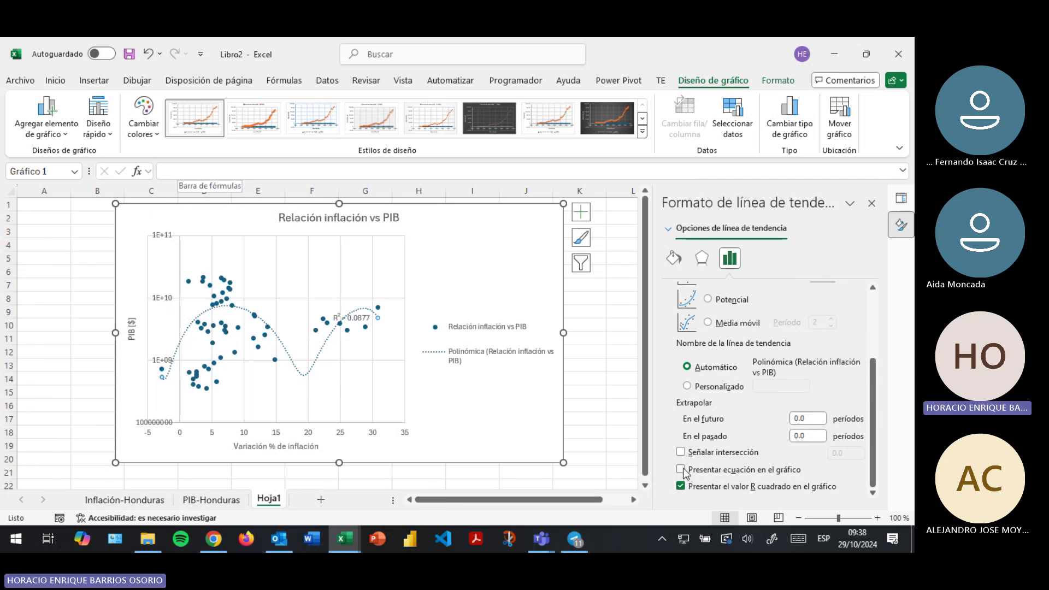
click(682, 470)
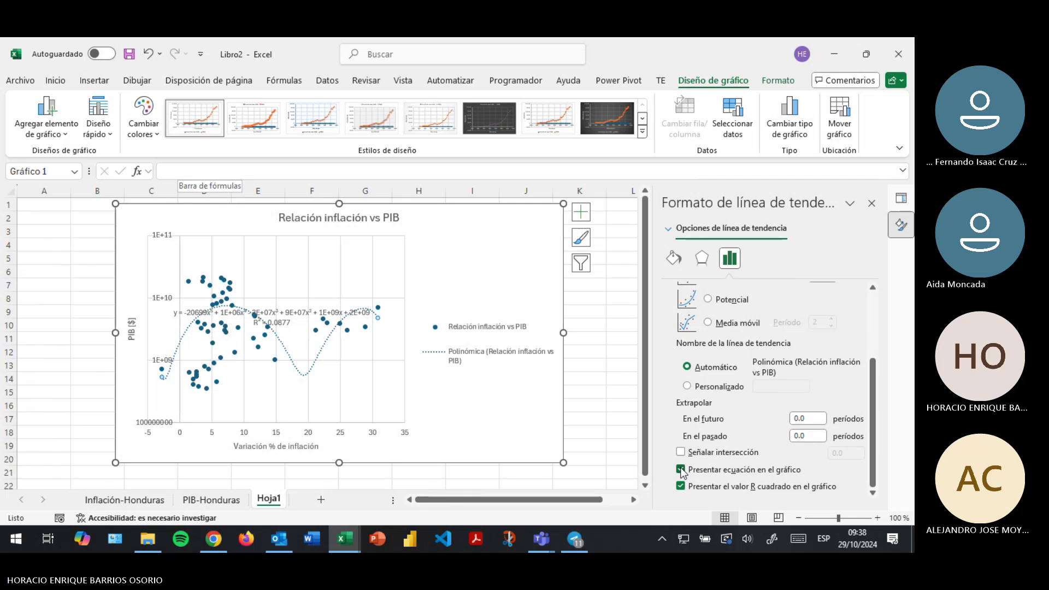
click(276, 317)
drag(276, 304, 433, 386)
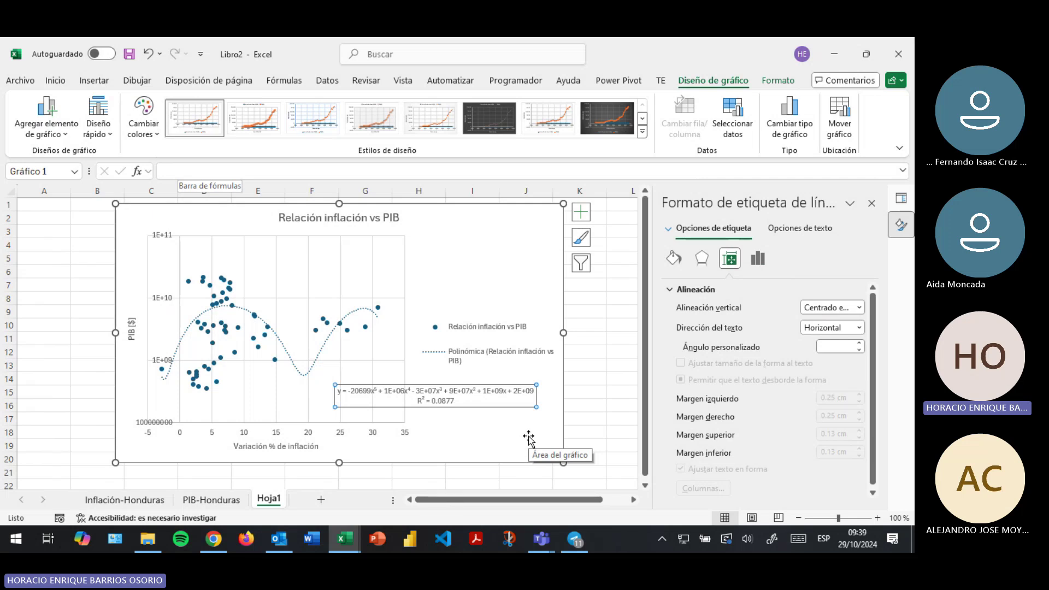
Step: Highlight the R² line inside the trendline label to examine it
click(420, 399)
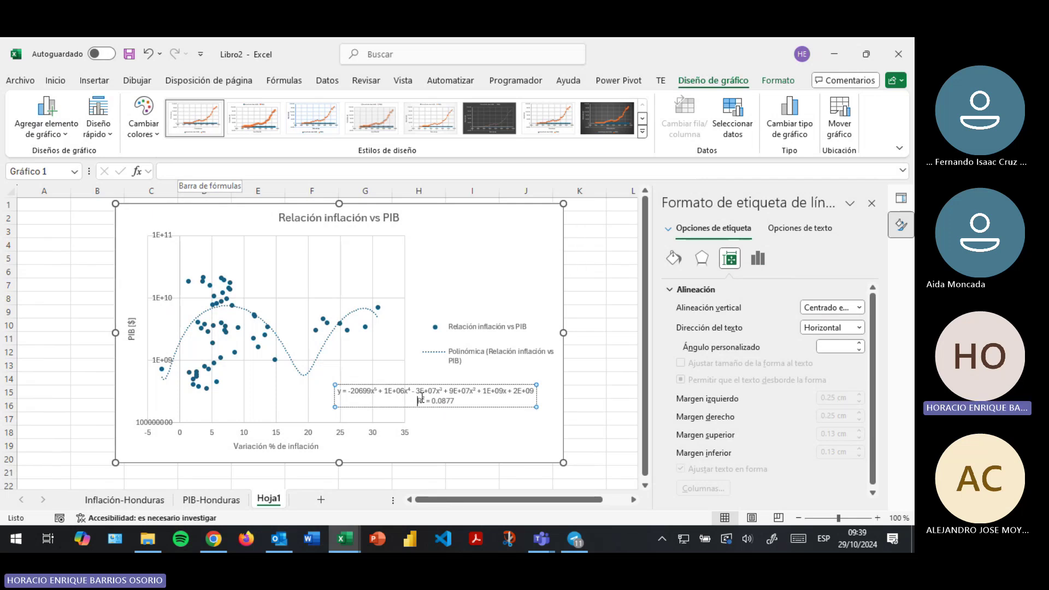
drag(446, 400, 483, 399)
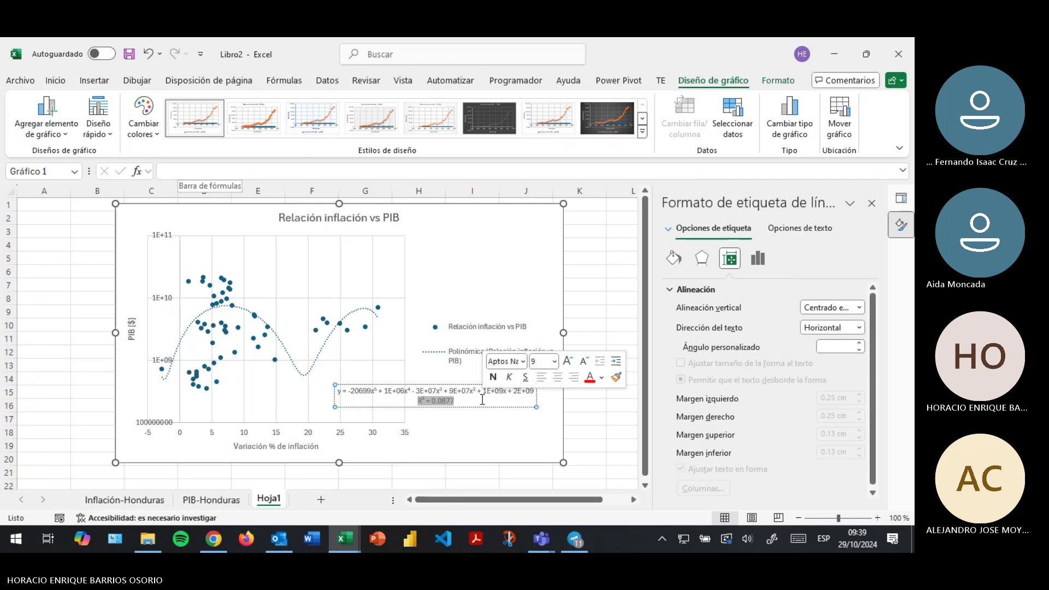
click(455, 402)
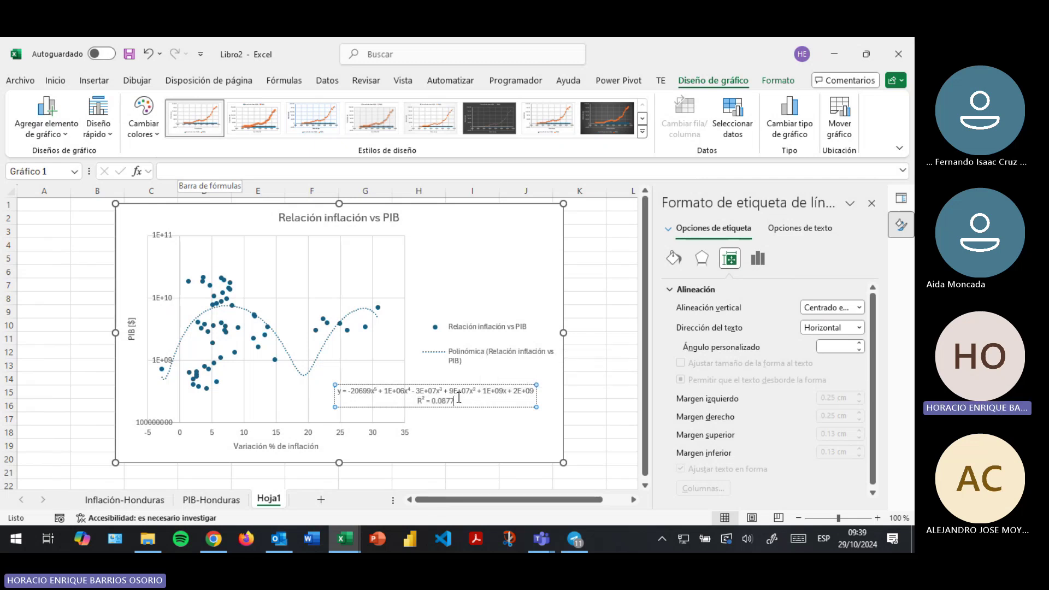
Step: Highlight the R² value inside the trendline label and bring up the label's number format options to examine them
drag(459, 399, 441, 404)
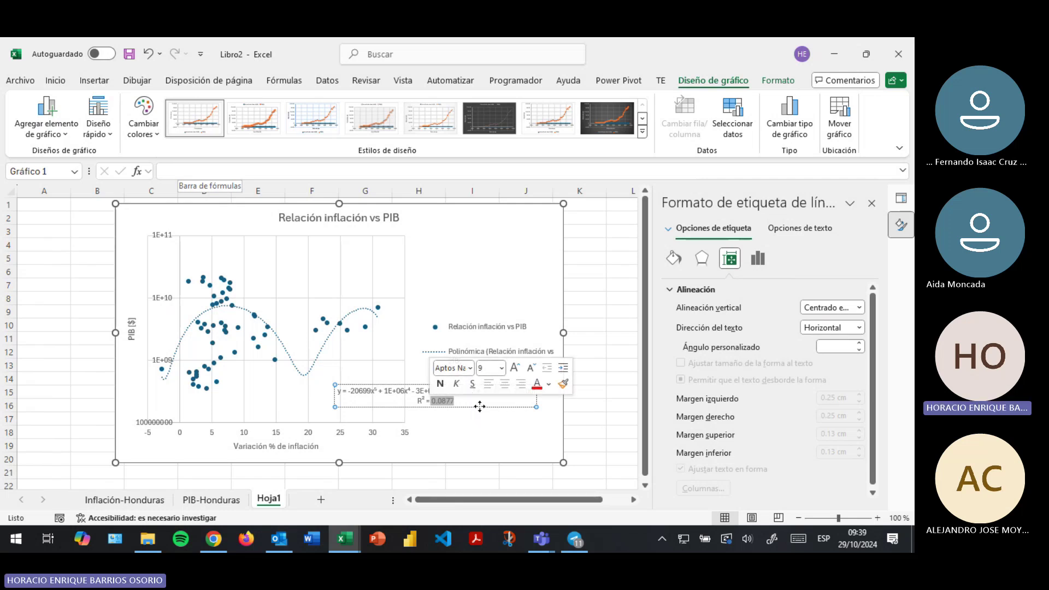
click(430, 400)
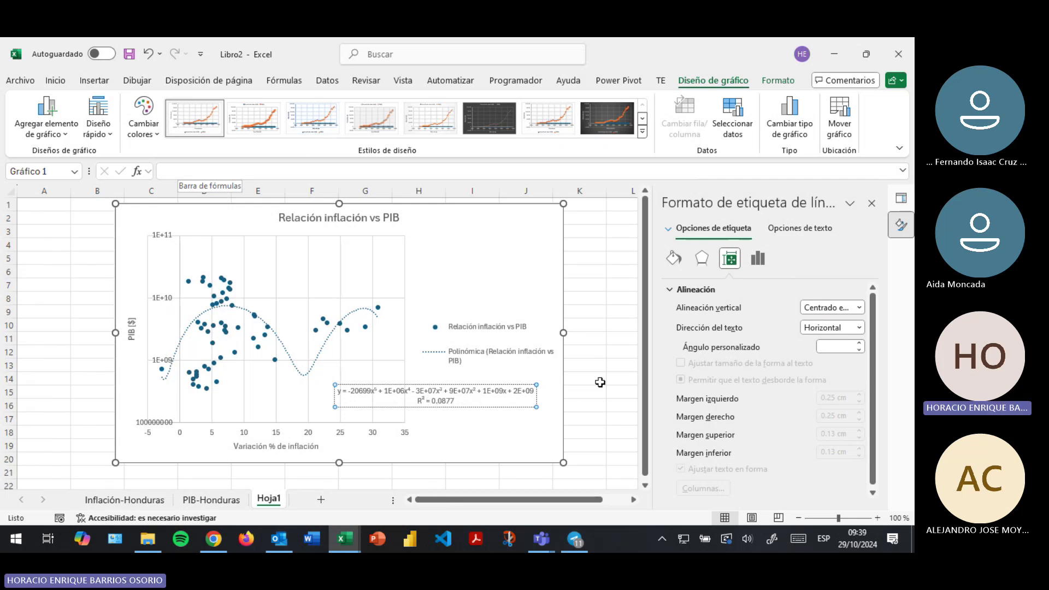
scroll(599, 382, down, 2)
click(316, 405)
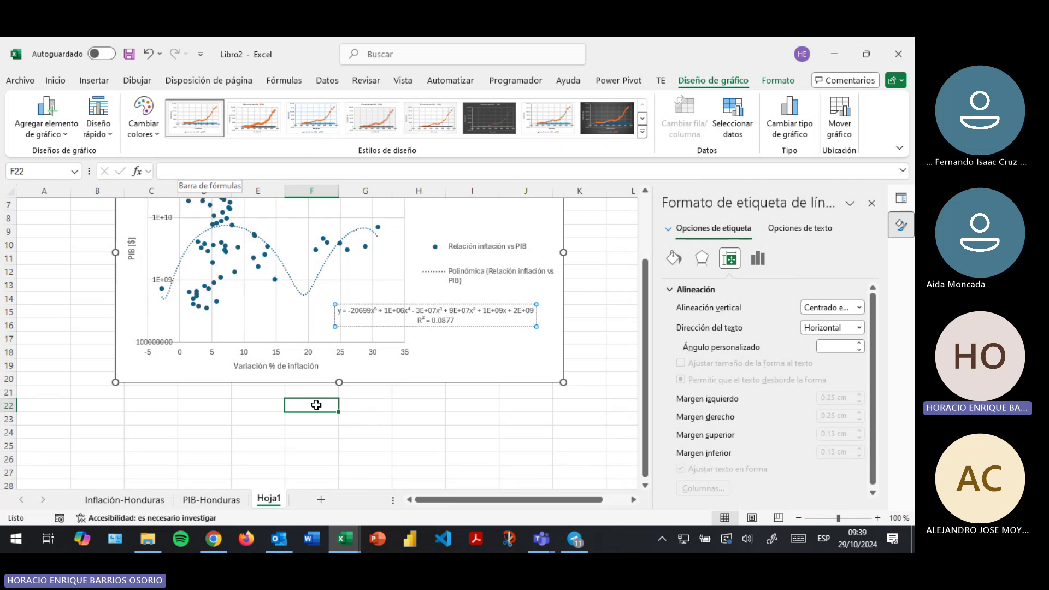
click(439, 327)
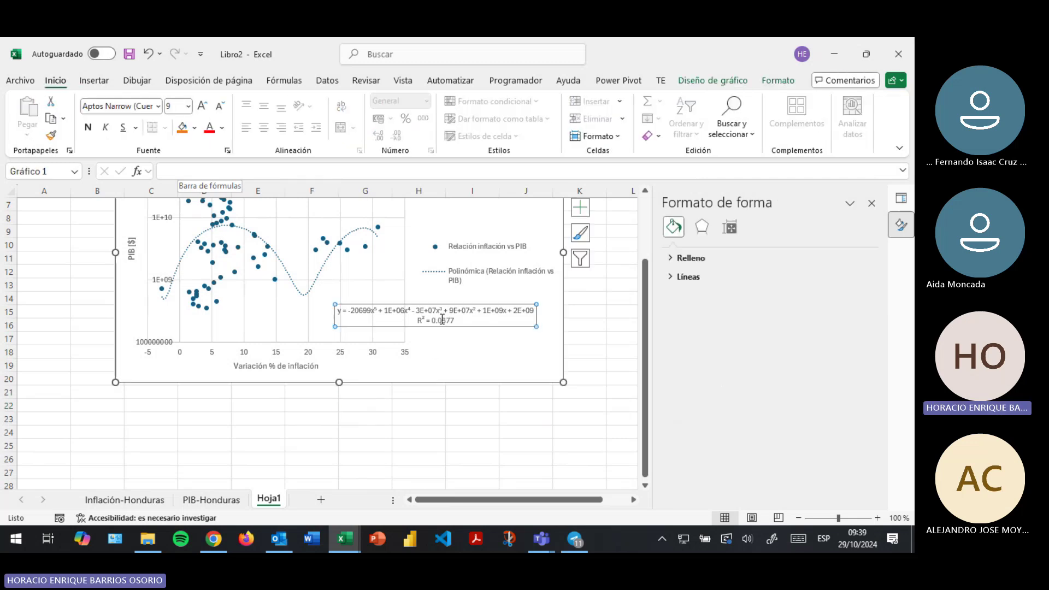
click(327, 403)
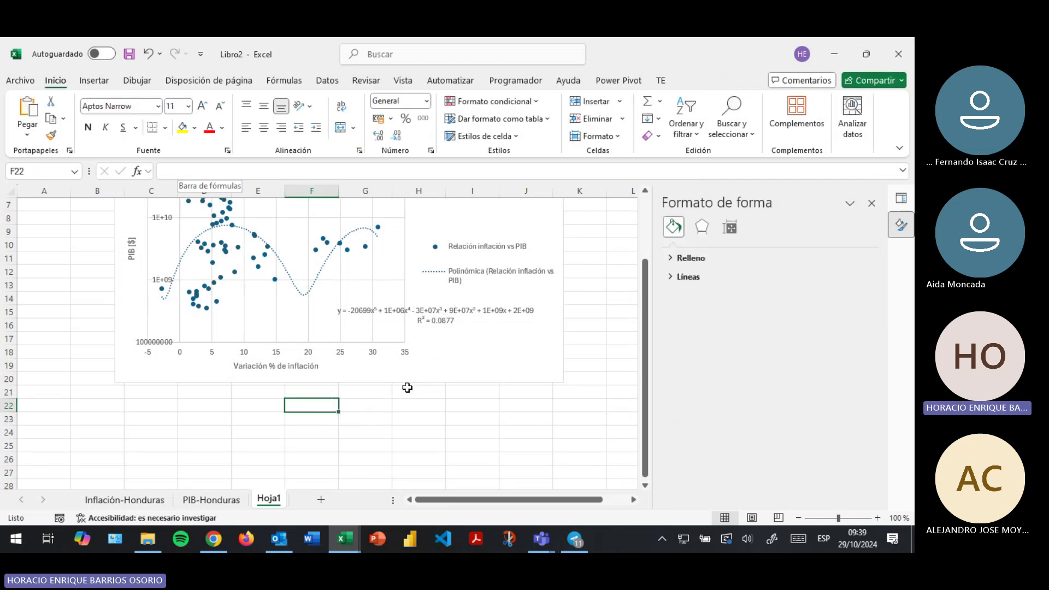
click(429, 318)
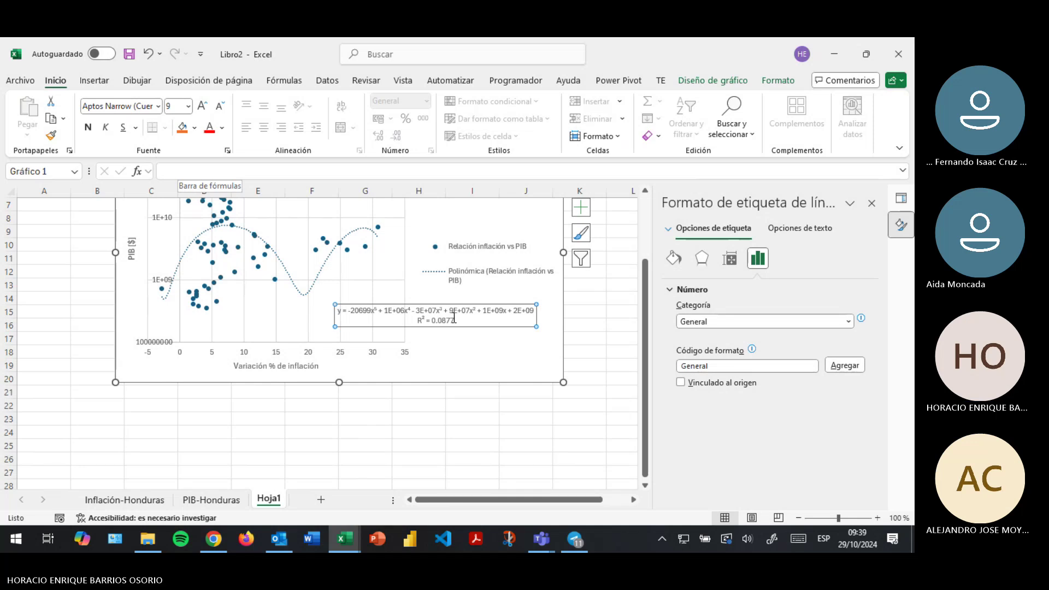
drag(454, 320, 426, 322)
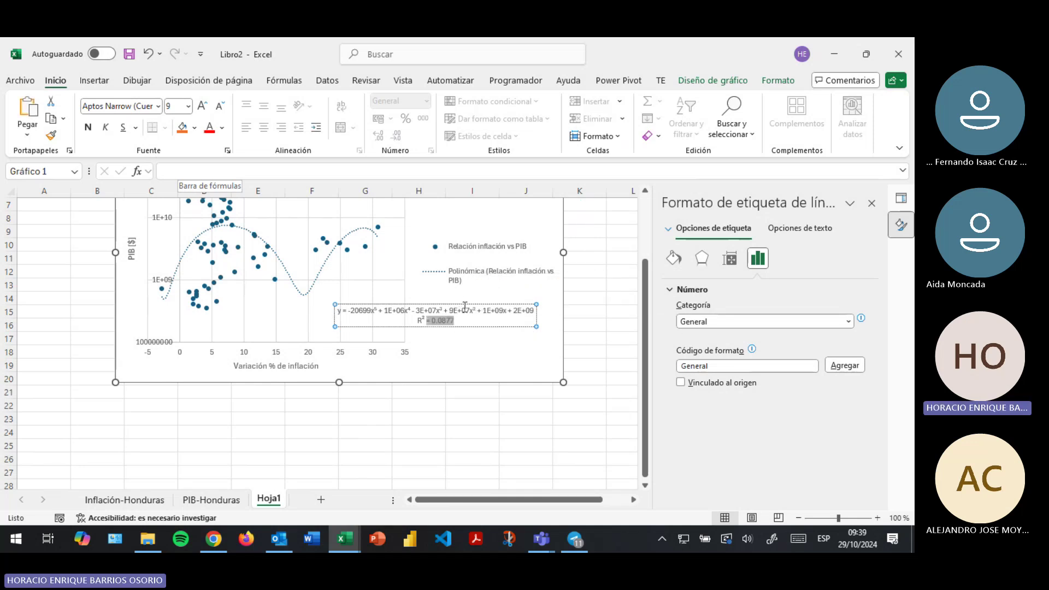
click(465, 377)
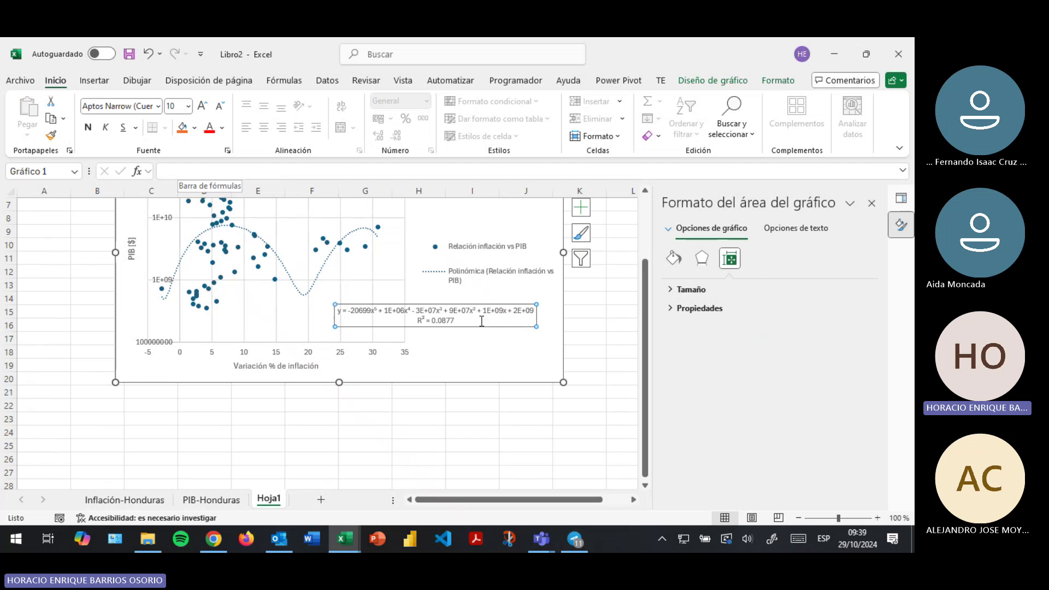
click(482, 320)
click(758, 258)
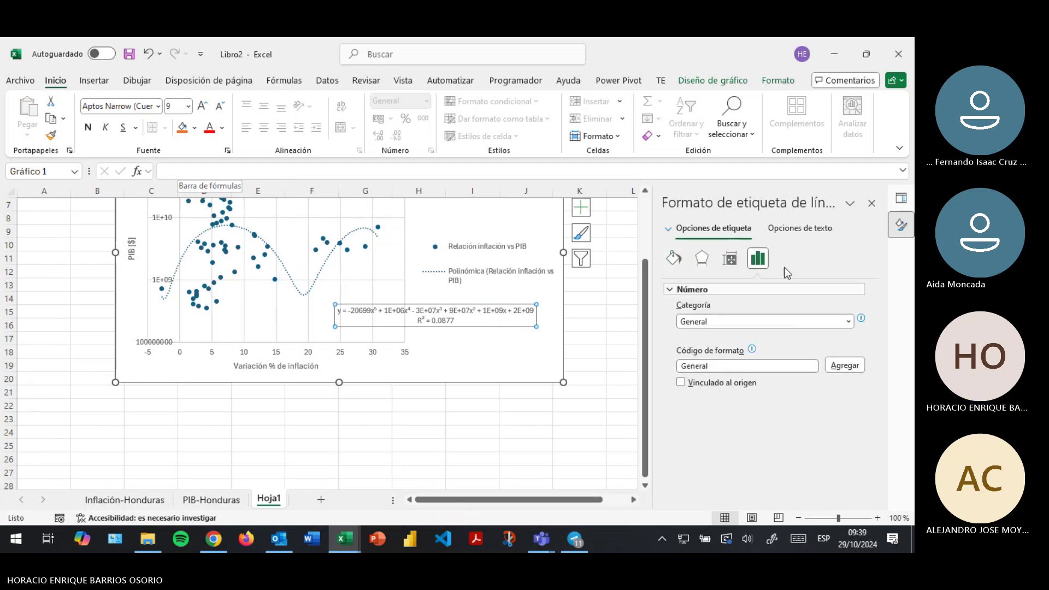
Step: Try the polynomial trendline at degree 6, then lower its degree stepwise to 2
click(322, 269)
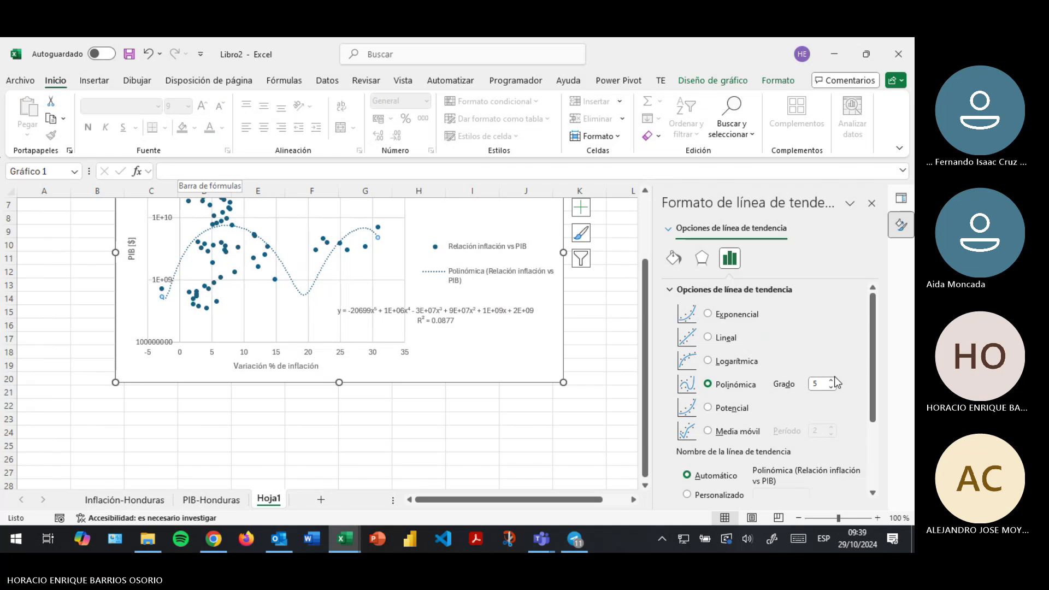
click(831, 381)
click(832, 388)
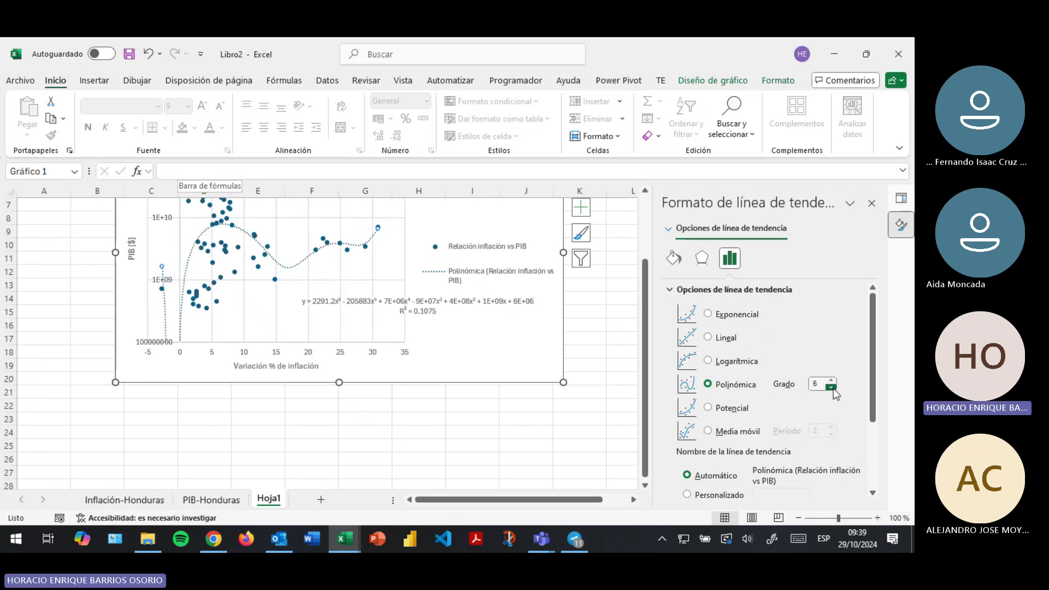
click(833, 388)
click(832, 388)
click(831, 388)
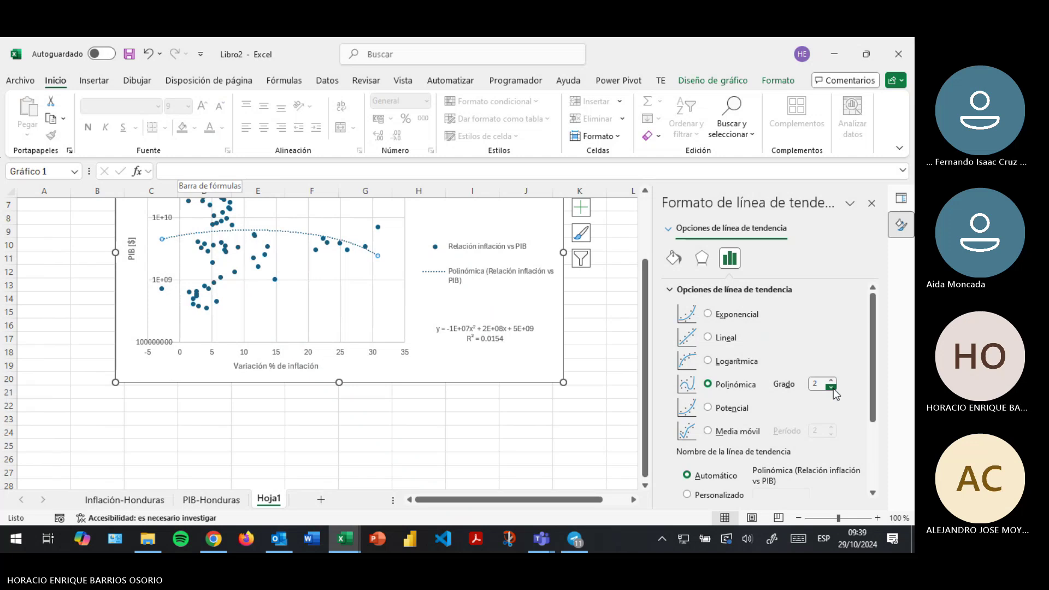
Step: Try an exponential trendline on the scatter chart and view how it fits the points
click(709, 315)
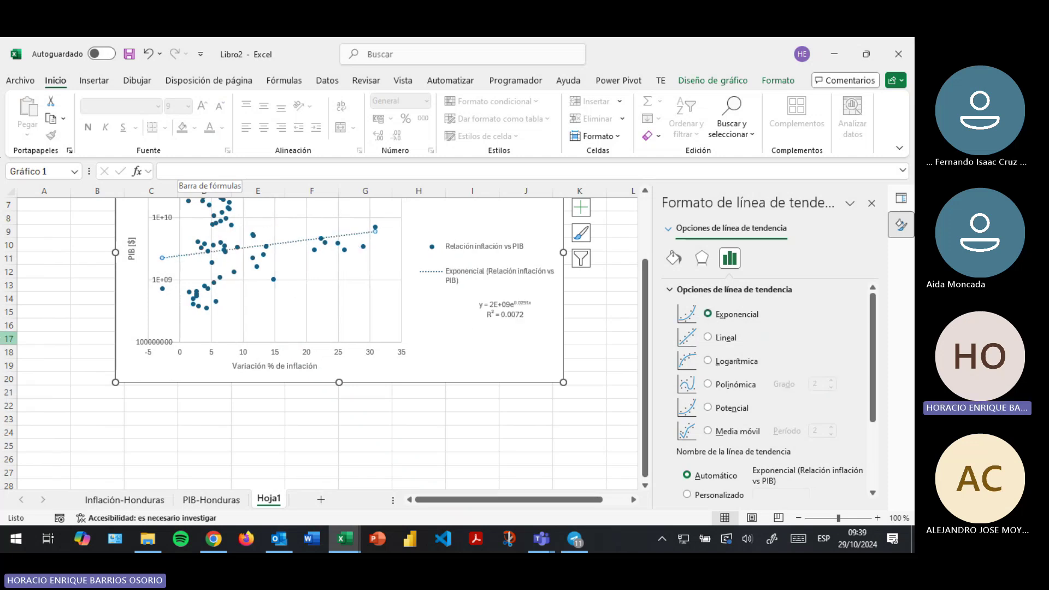
scroll(12, 325, up, 1)
scroll(12, 325, up, 1)
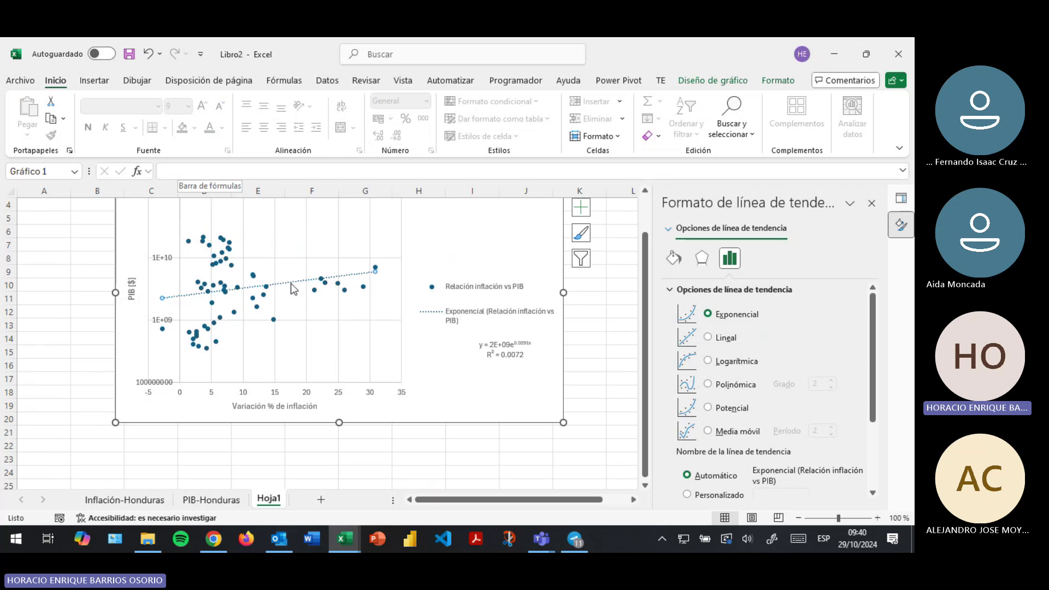
scroll(257, 295, up, 1)
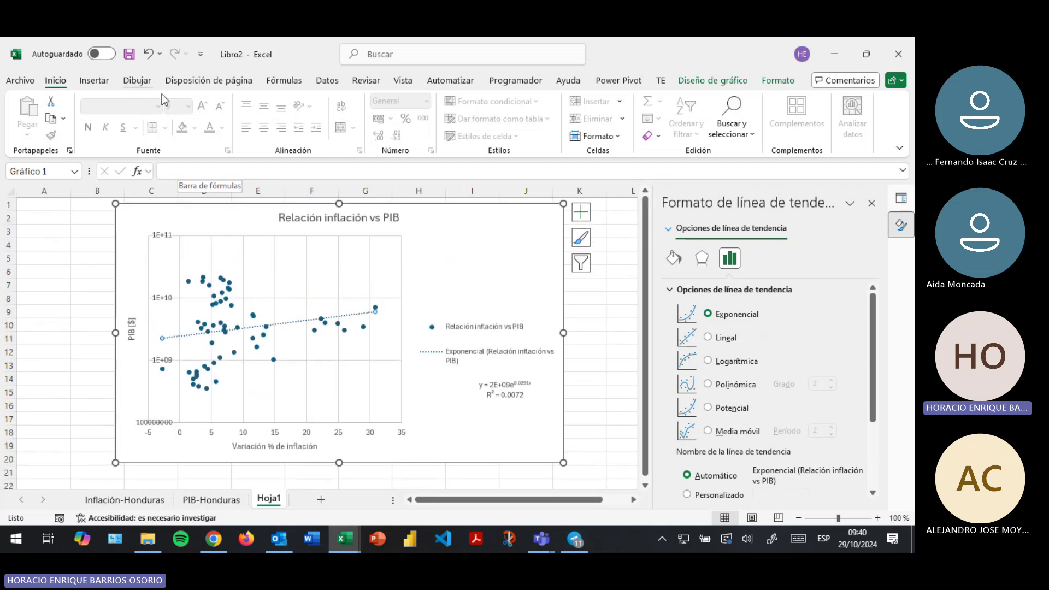
Step: Sketch a freehand curve over the chart with the multicoloured ink pen, undo the stroke and leave drawing mode
click(137, 81)
click(190, 113)
click(309, 379)
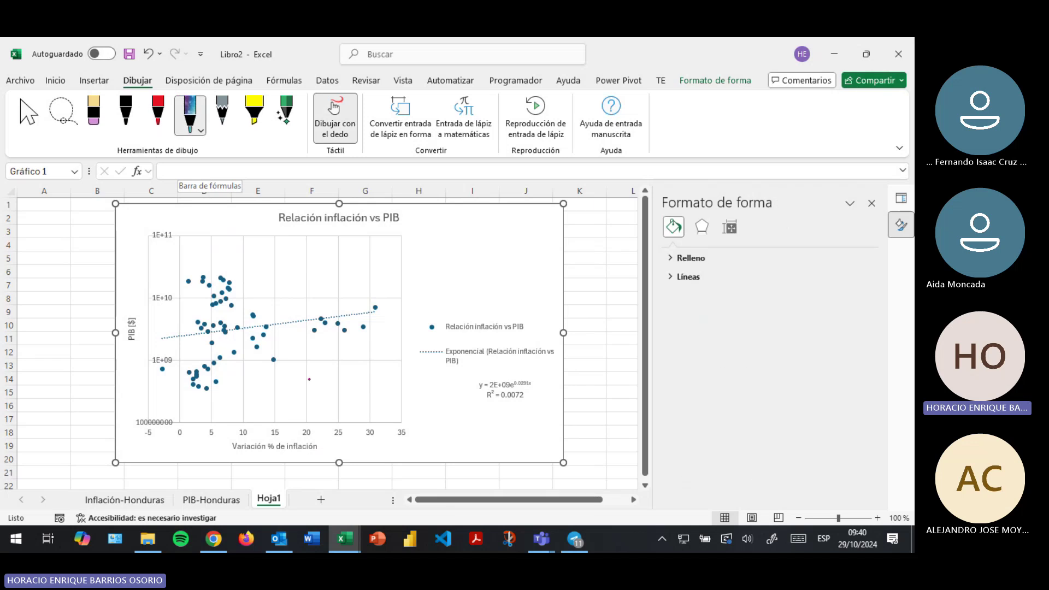
mouse_move(309, 379)
mouse_down()
mouse_move(309, 327)
mouse_move(483, 229)
mouse_up()
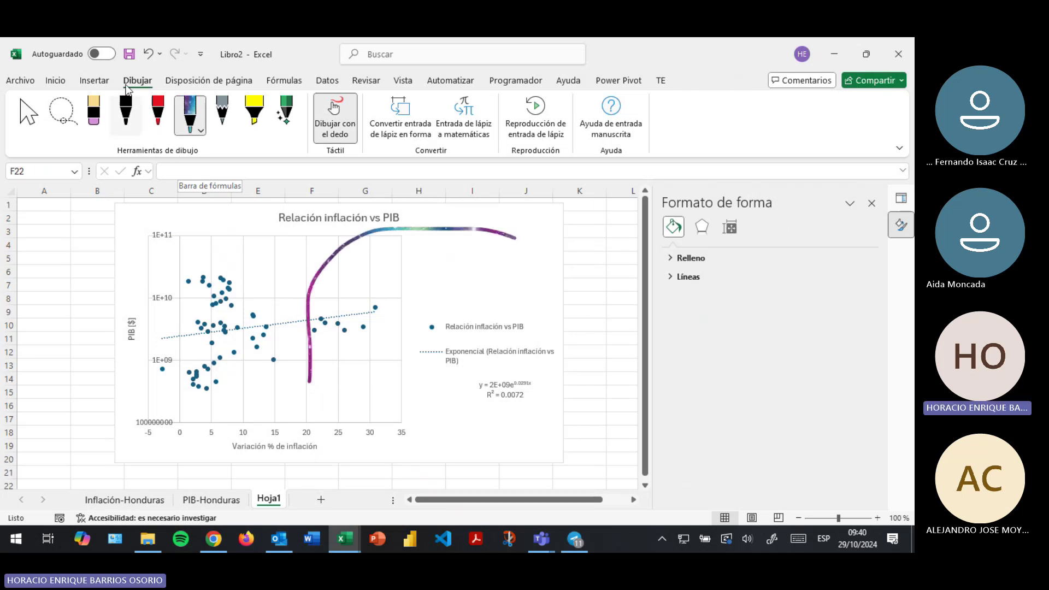
click(147, 54)
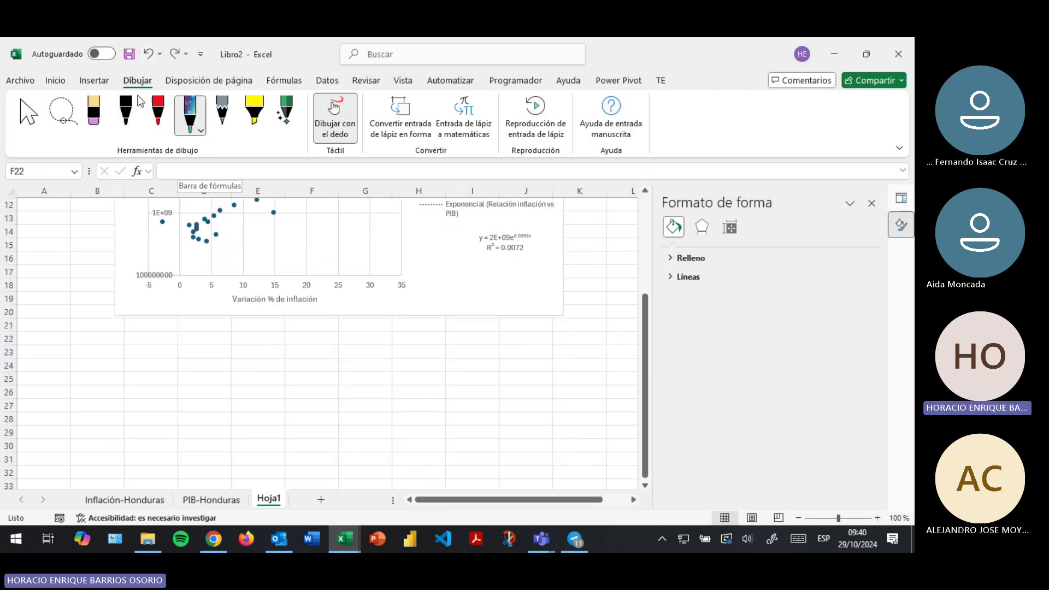
click(95, 81)
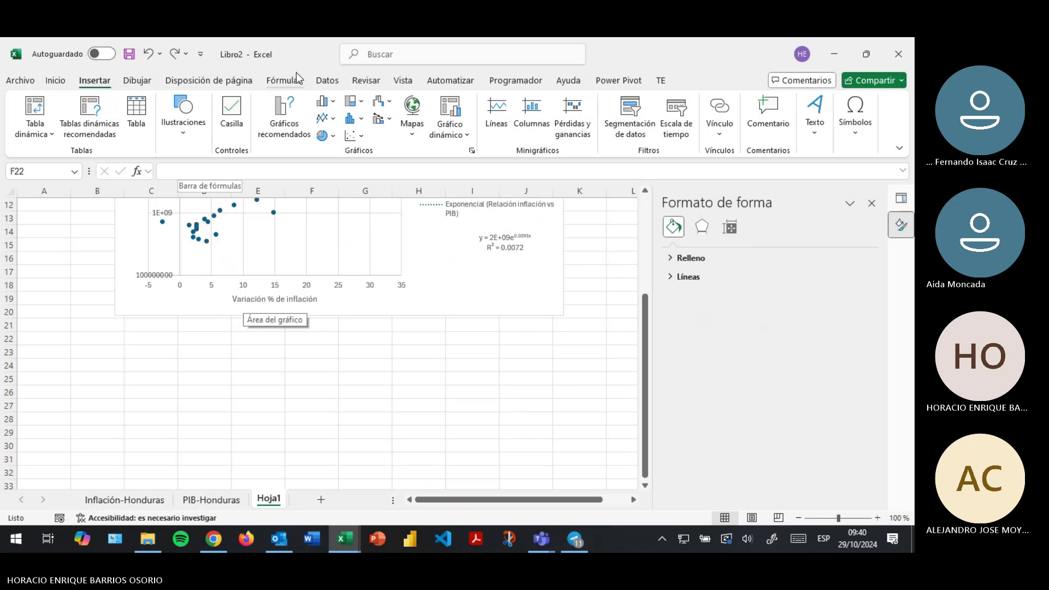
click(137, 80)
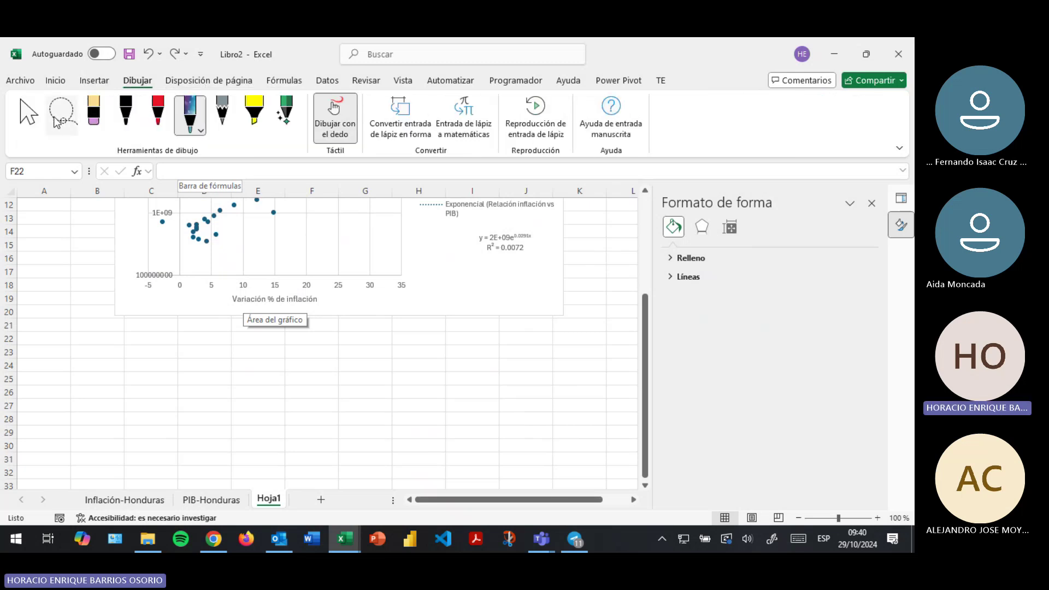
click(28, 117)
click(55, 80)
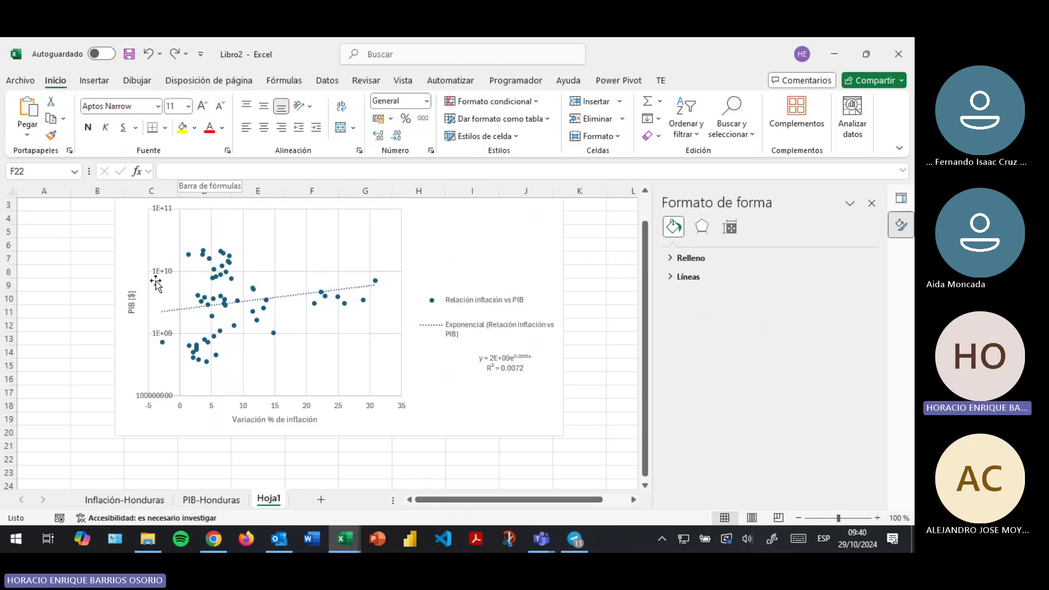
Step: Turn off the logarithmic scale on the chart's vertical PIB axis
scroll(311, 286, up, 3)
click(158, 276)
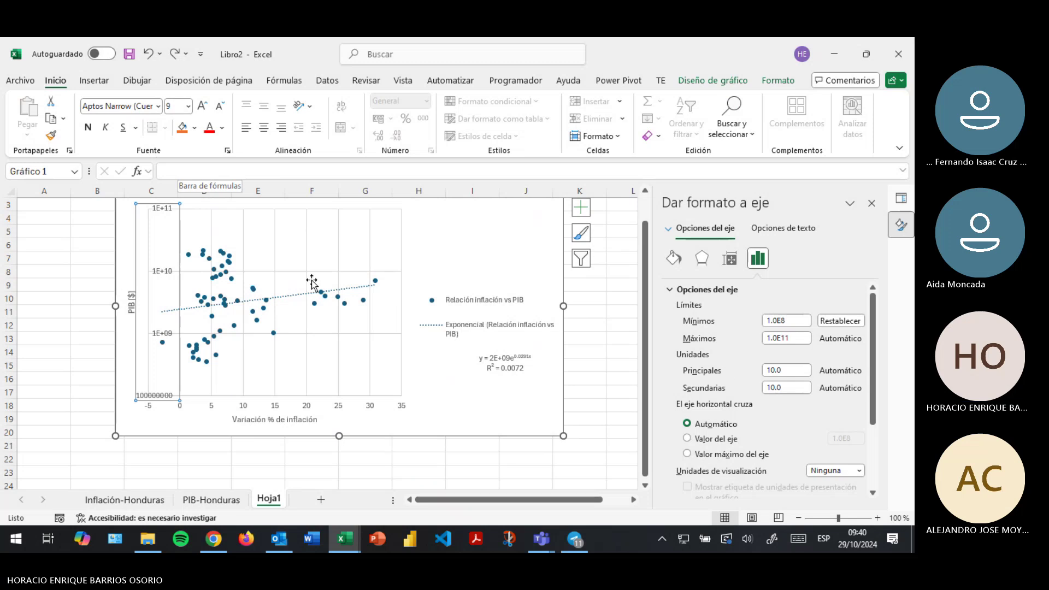
scroll(779, 369, down, 3)
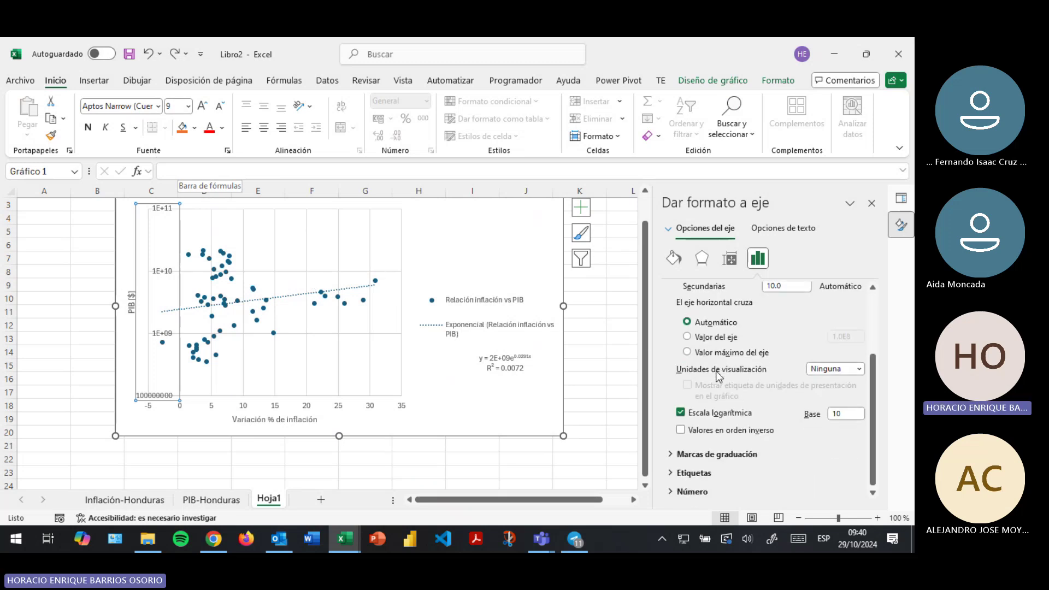
click(680, 413)
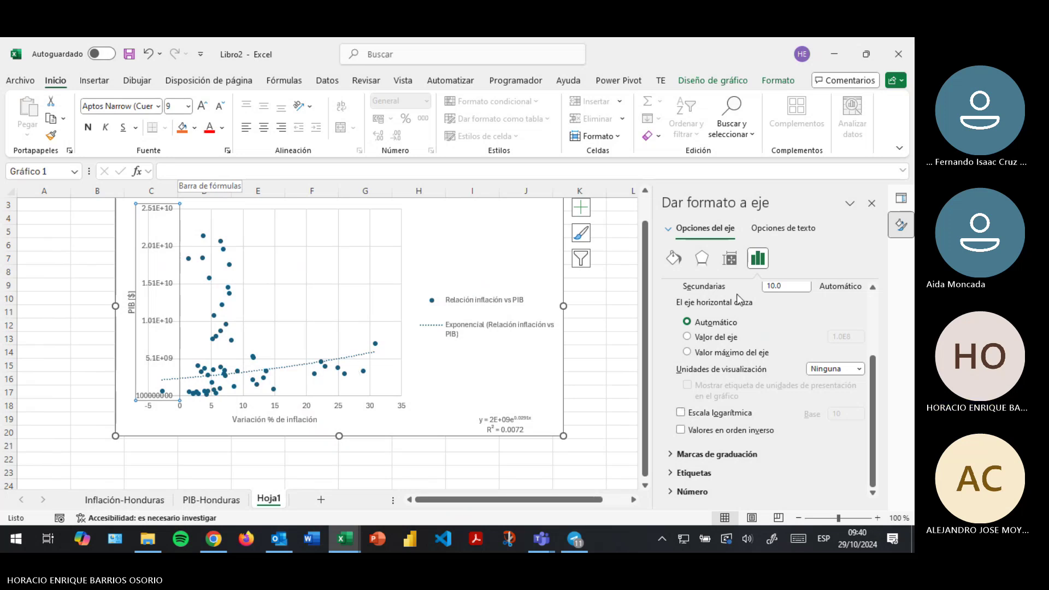
Step: Switch the trendline back to polynomial and raise its degree stepwise from 2 to 6
click(343, 356)
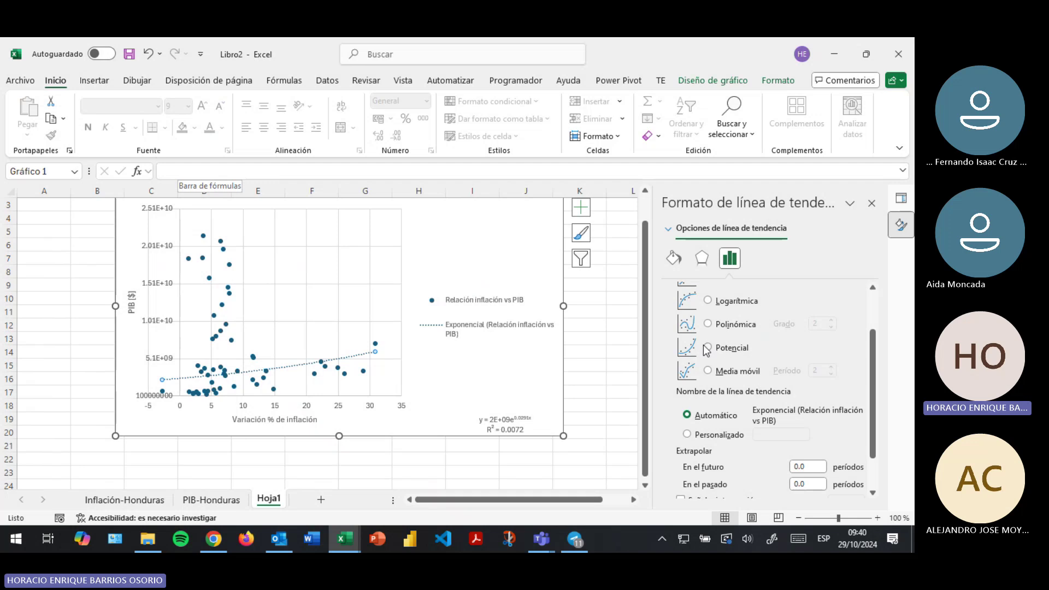
click(708, 325)
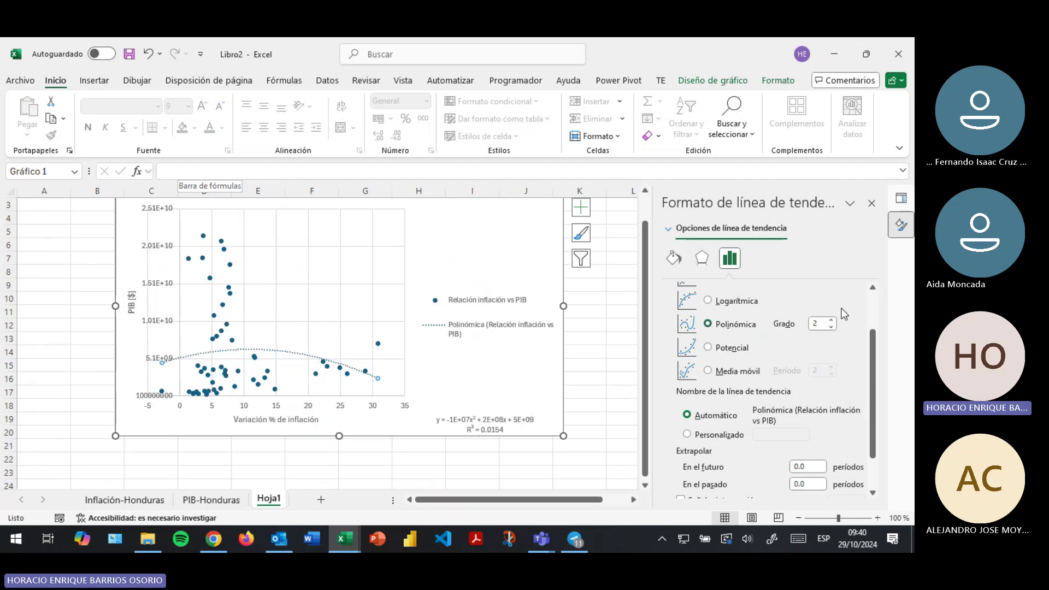
click(831, 320)
click(831, 320)
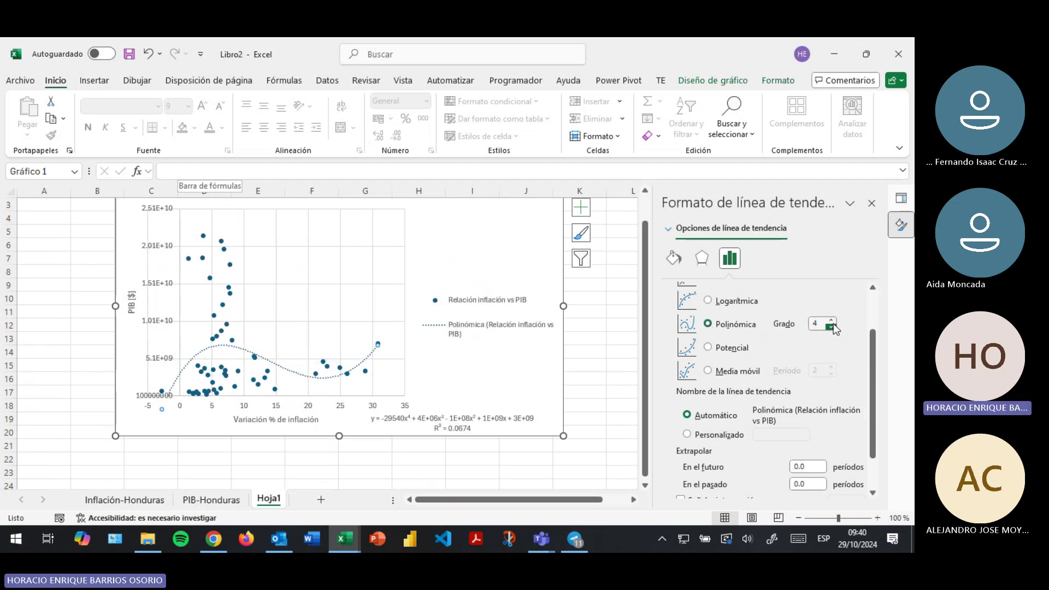
click(831, 321)
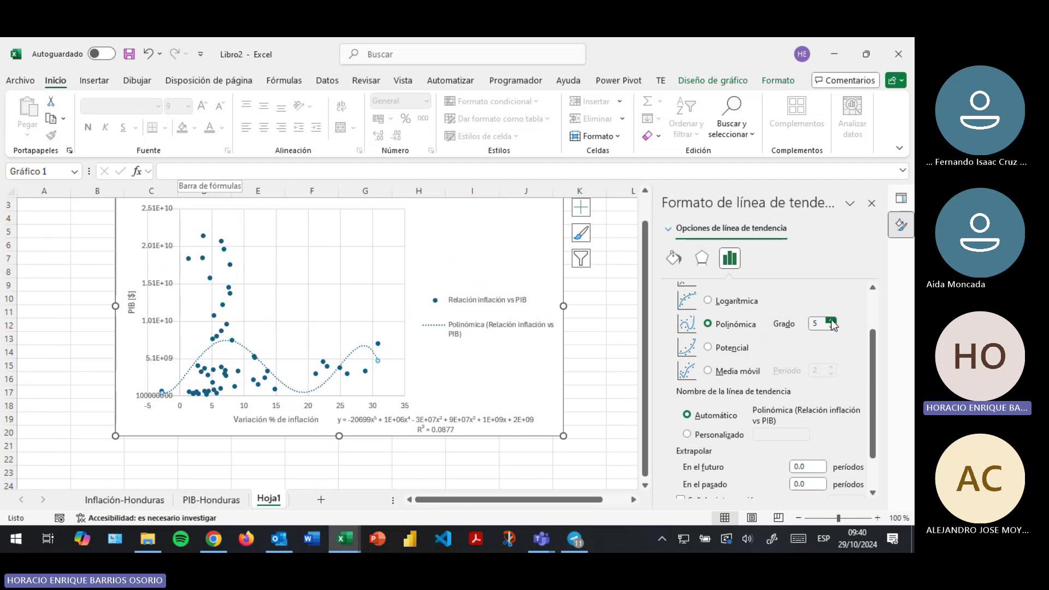
click(831, 321)
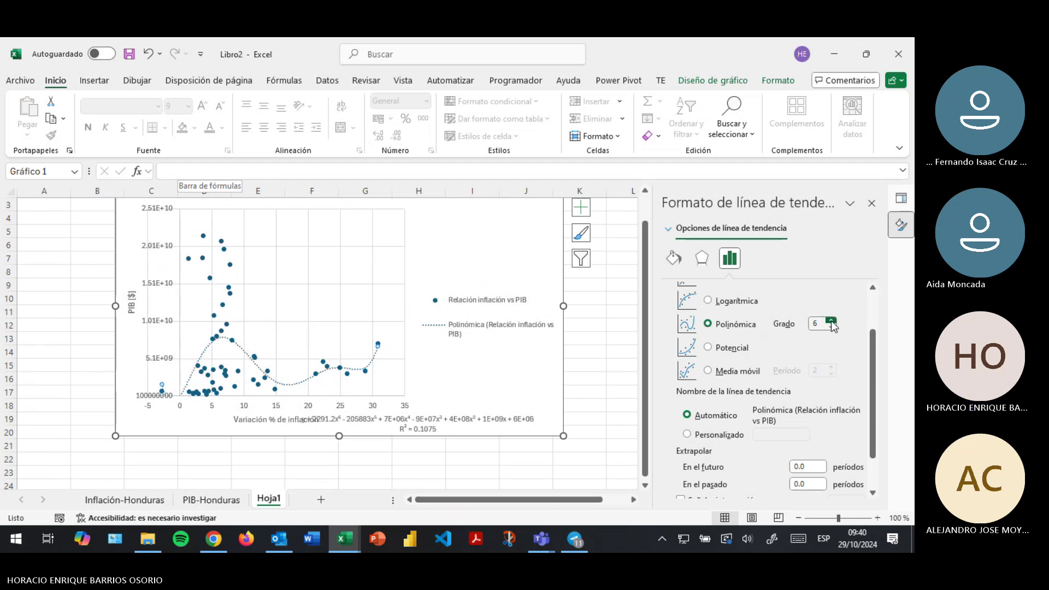
Step: Try a logarithmic trendline, then undo back to the degree 5 polynomial
click(708, 302)
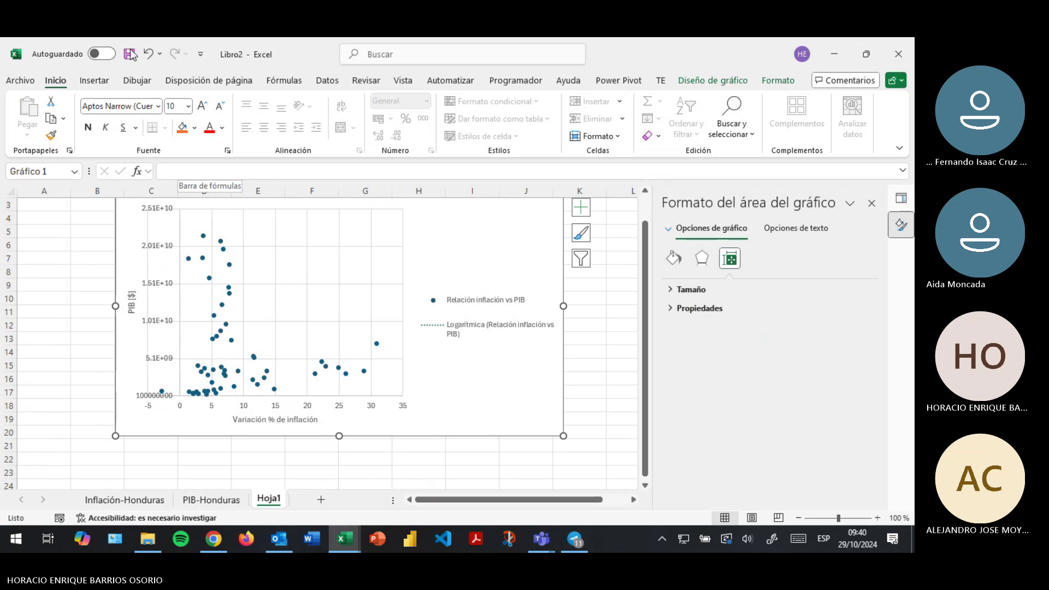
click(148, 54)
scroll(737, 392, down, 3)
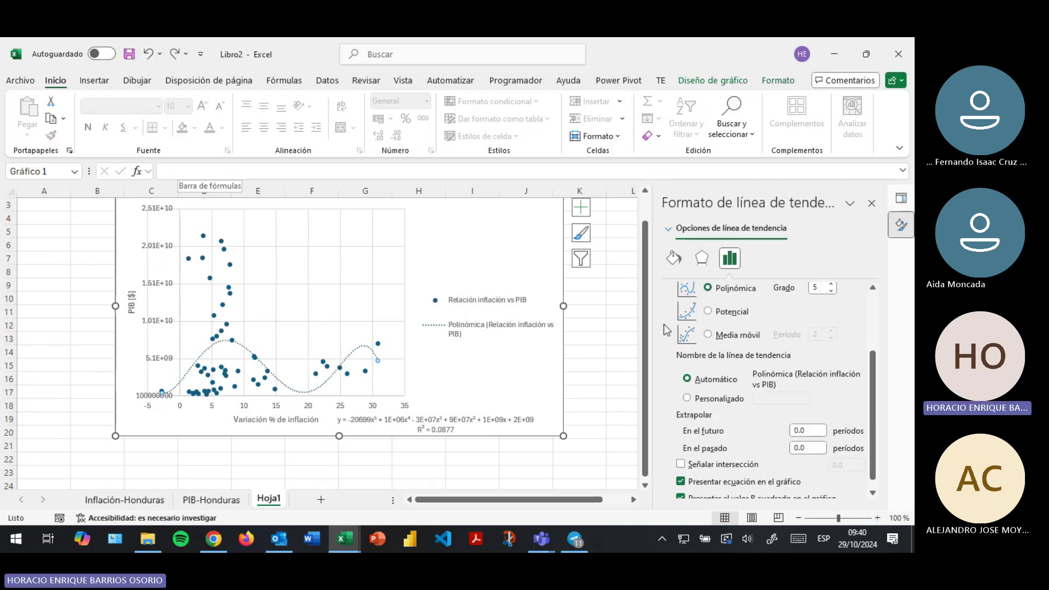
scroll(759, 410, down, 1)
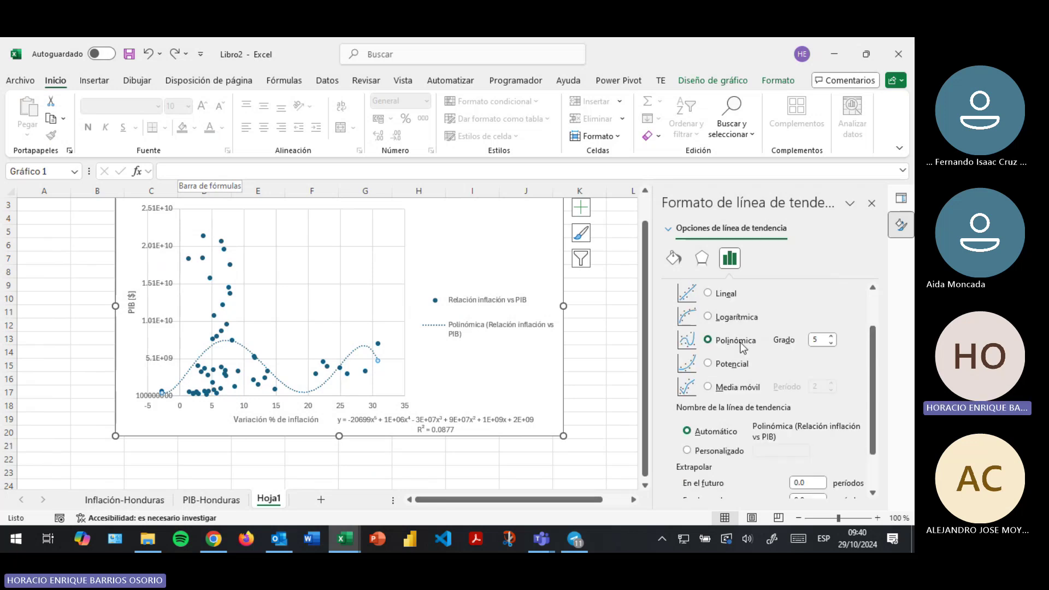
Step: Change the trendline to a moving average with a period of 2
scroll(759, 353, up, 3)
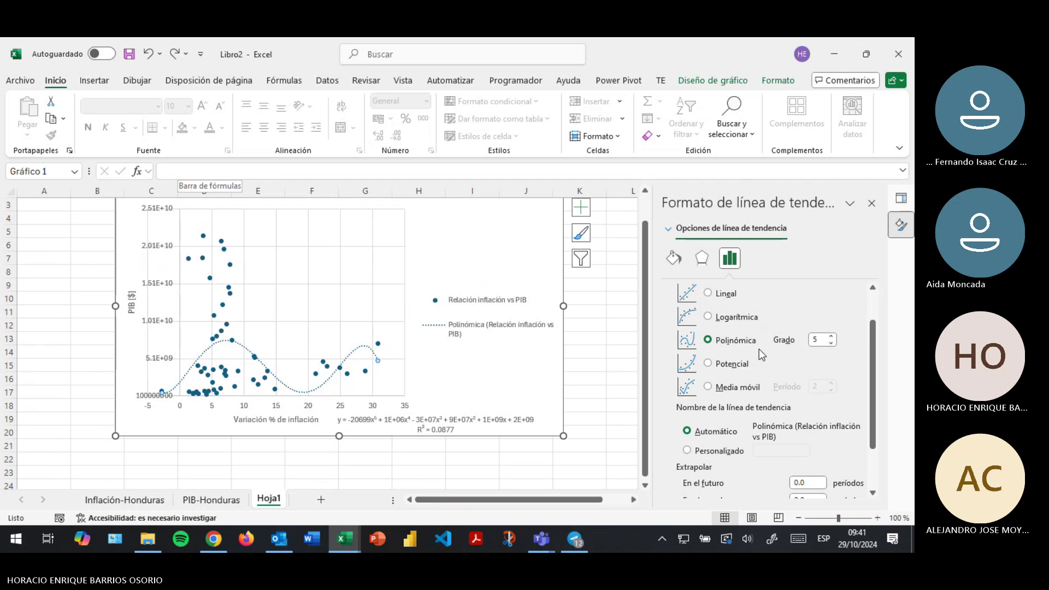
click(708, 388)
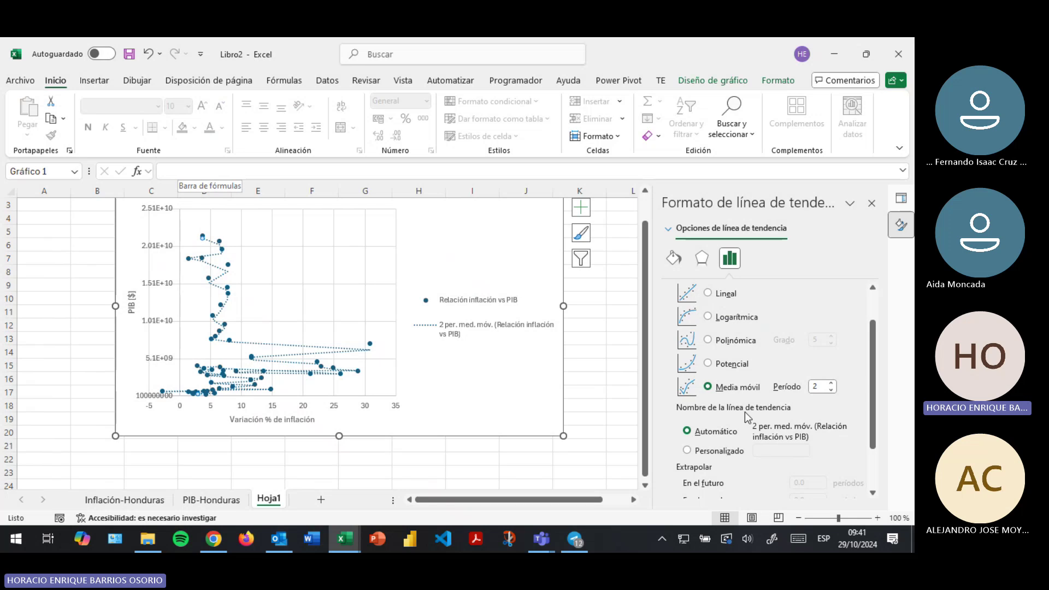
scroll(747, 417, down, 3)
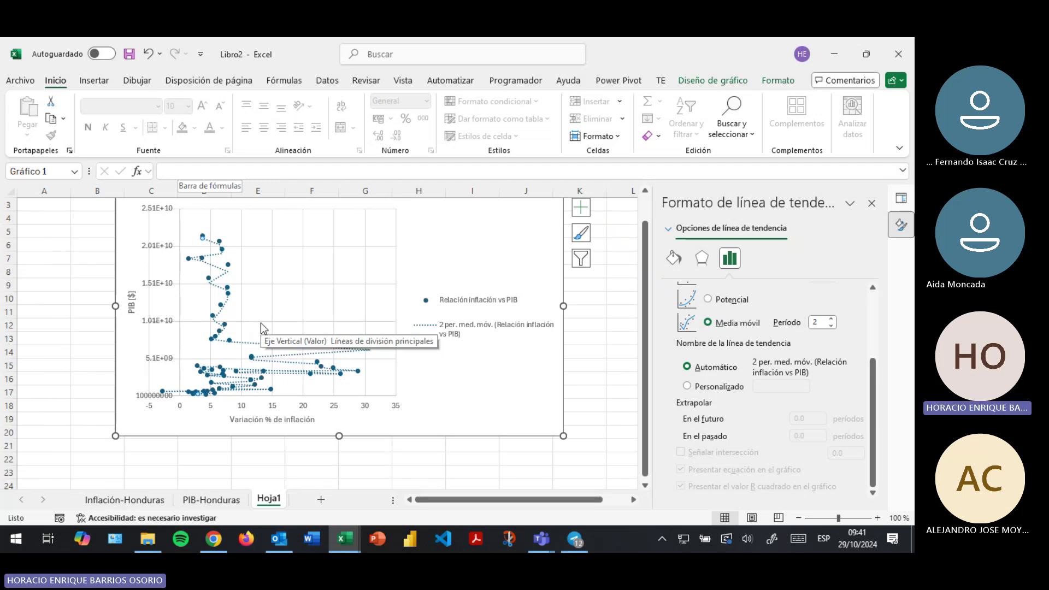
Step: Try larger moving-average periods for the trendline, up to 8, and return the period to 2
click(832, 320)
click(832, 320)
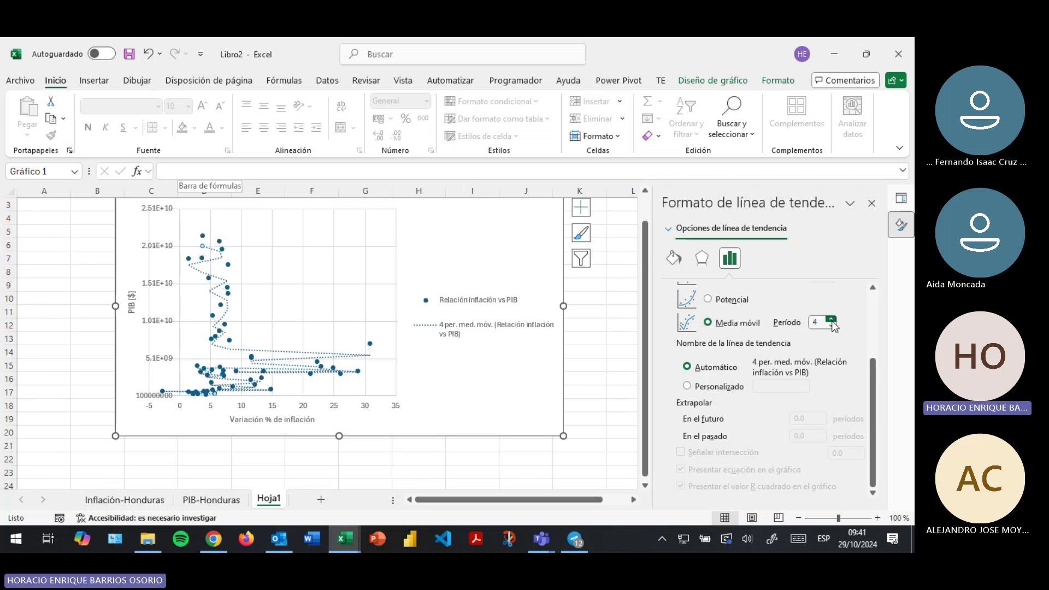
click(831, 320)
click(832, 320)
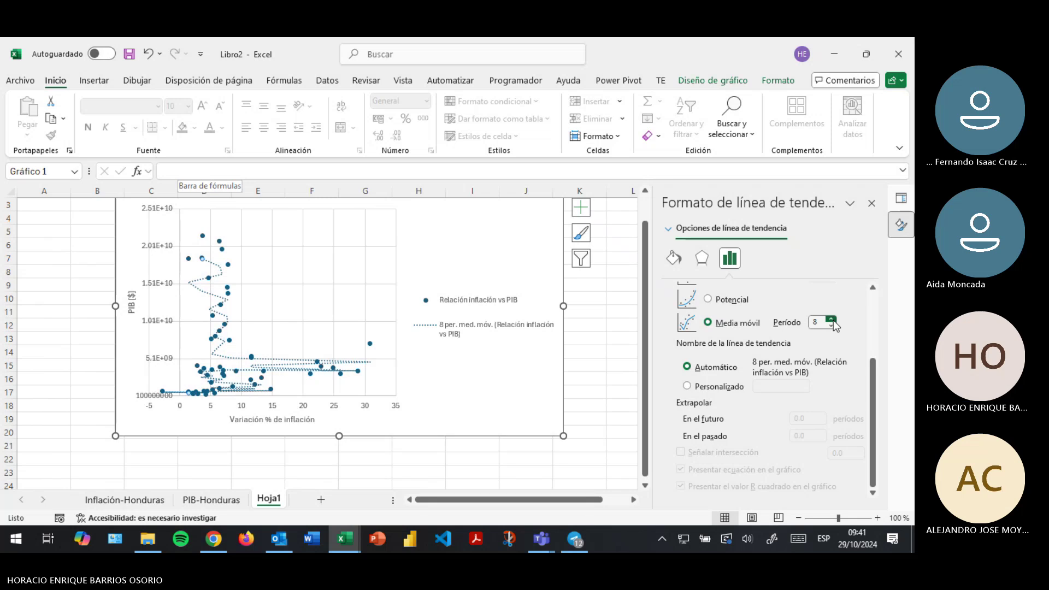
click(831, 326)
click(833, 327)
click(833, 326)
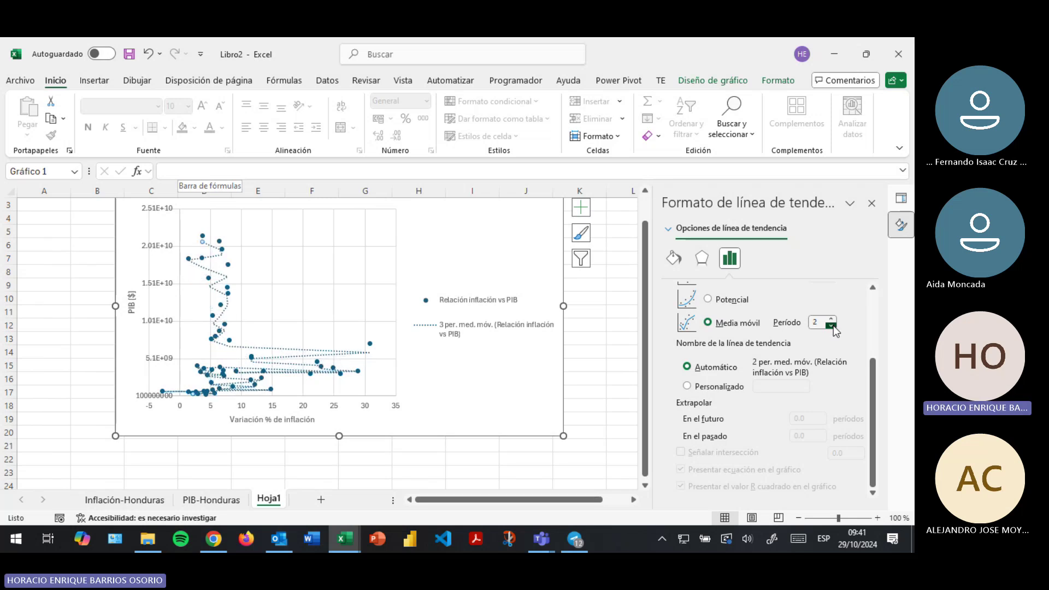
click(833, 326)
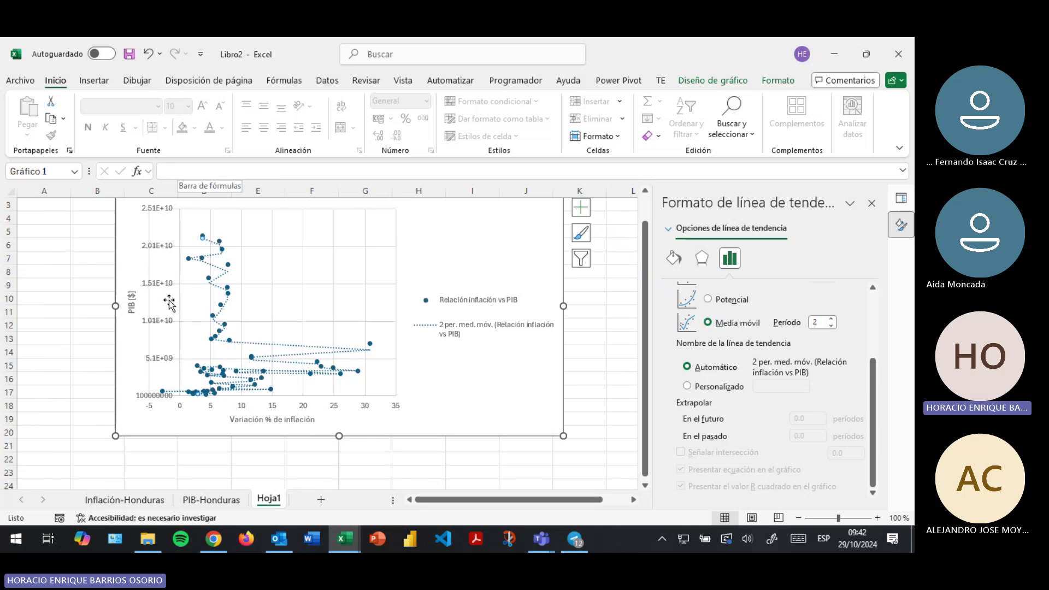
Step: Open the chart's inflation vs PIB series for editing and start picking its X values from the PIB-Honduras sheet
click(683, 82)
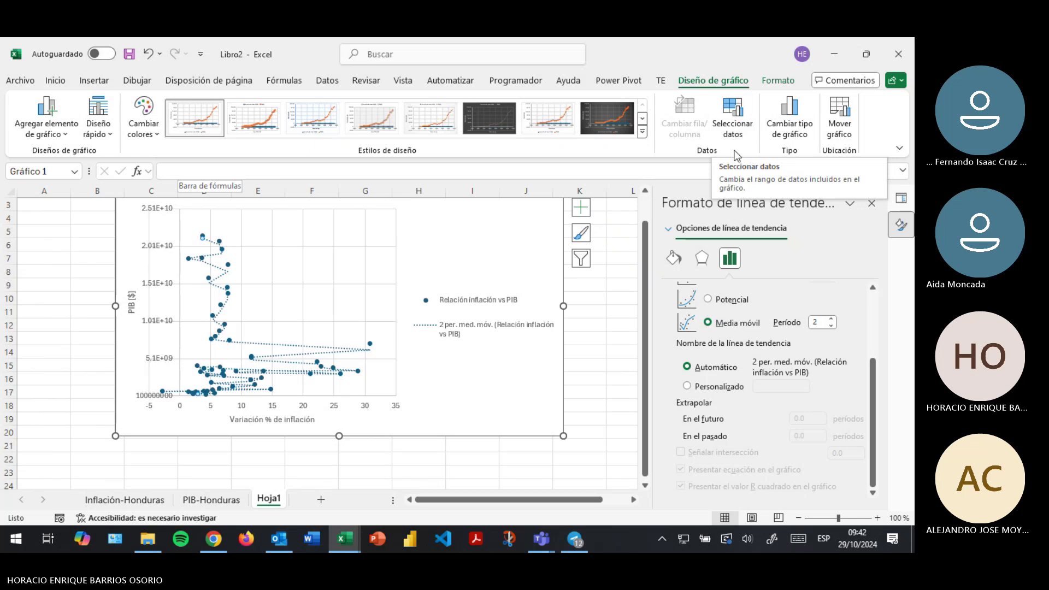
click(228, 265)
click(304, 306)
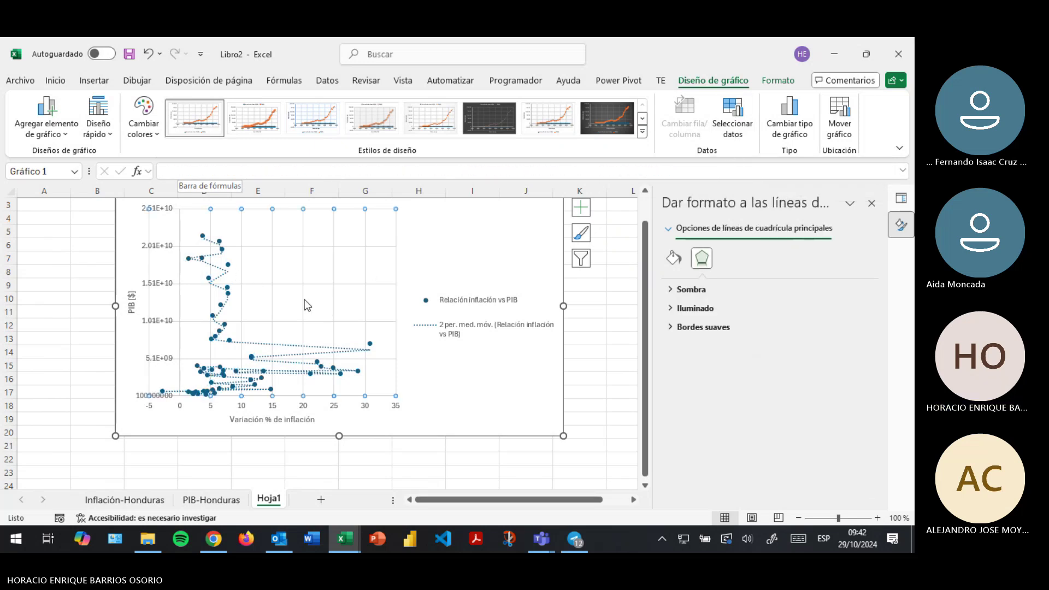
click(370, 347)
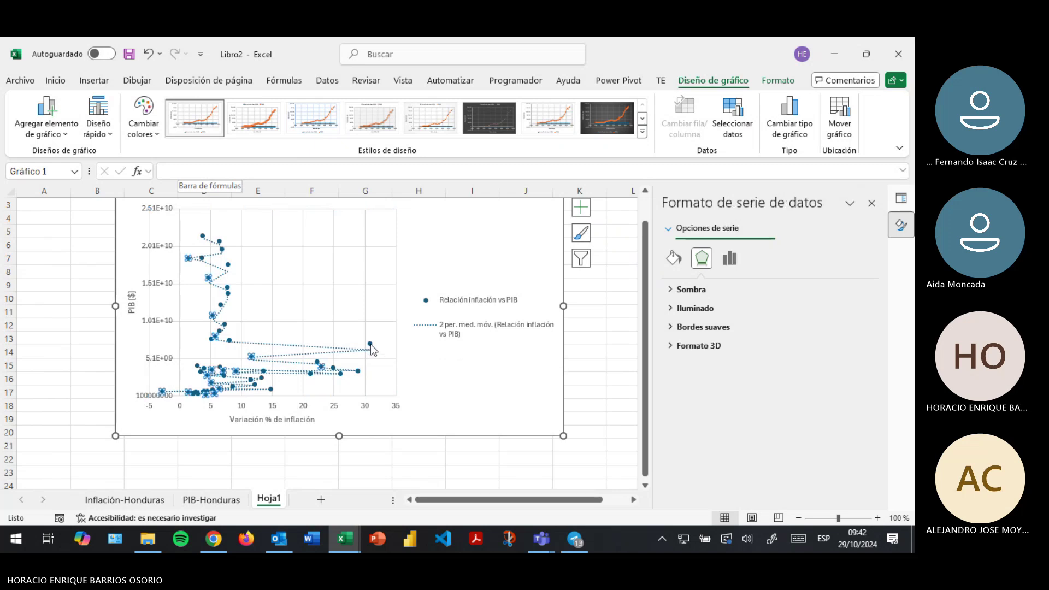
click(732, 118)
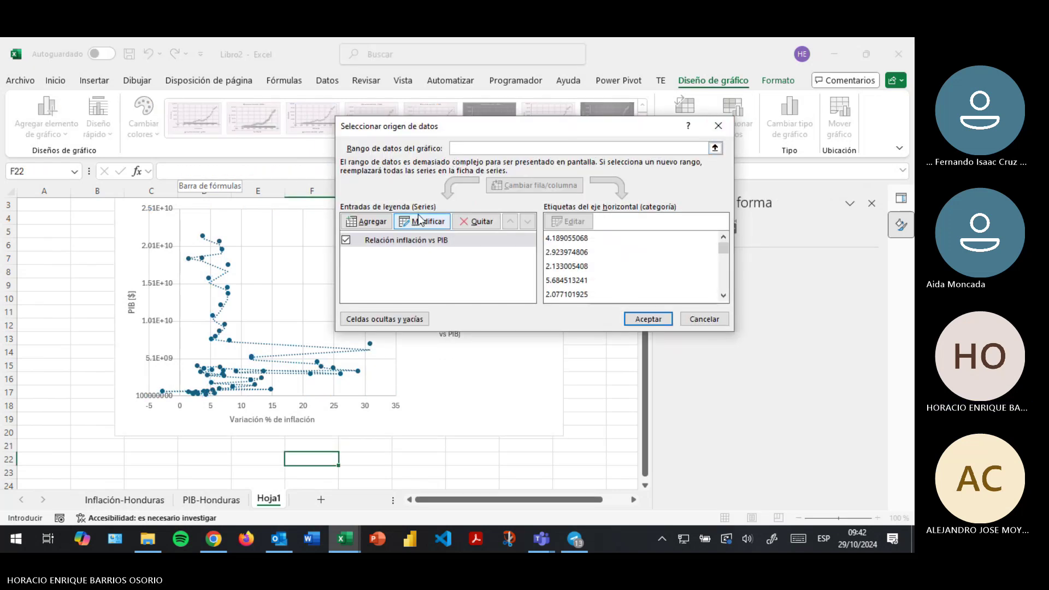
click(422, 222)
click(498, 230)
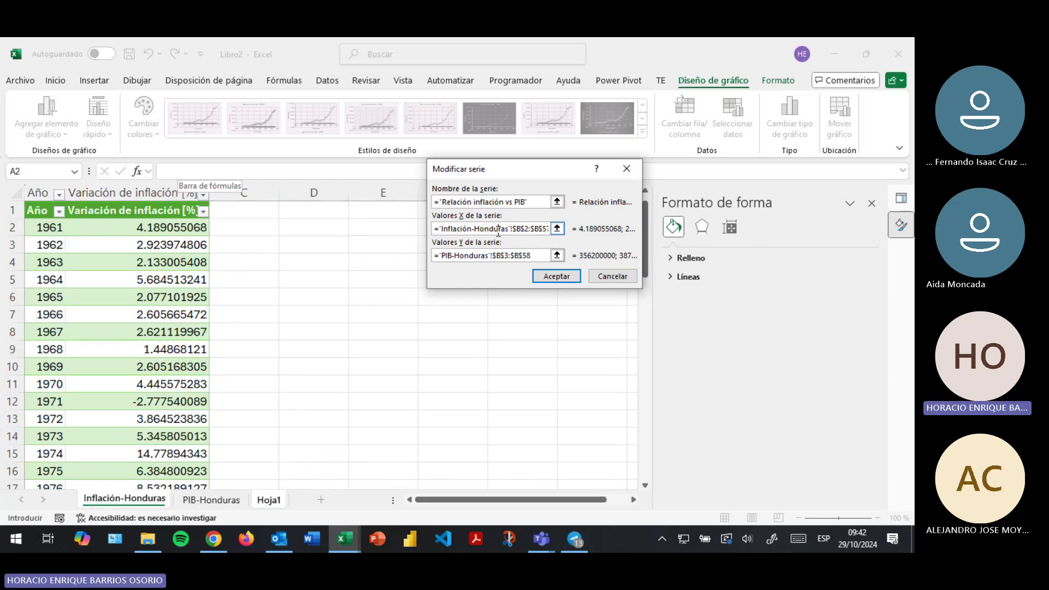
click(557, 228)
click(211, 500)
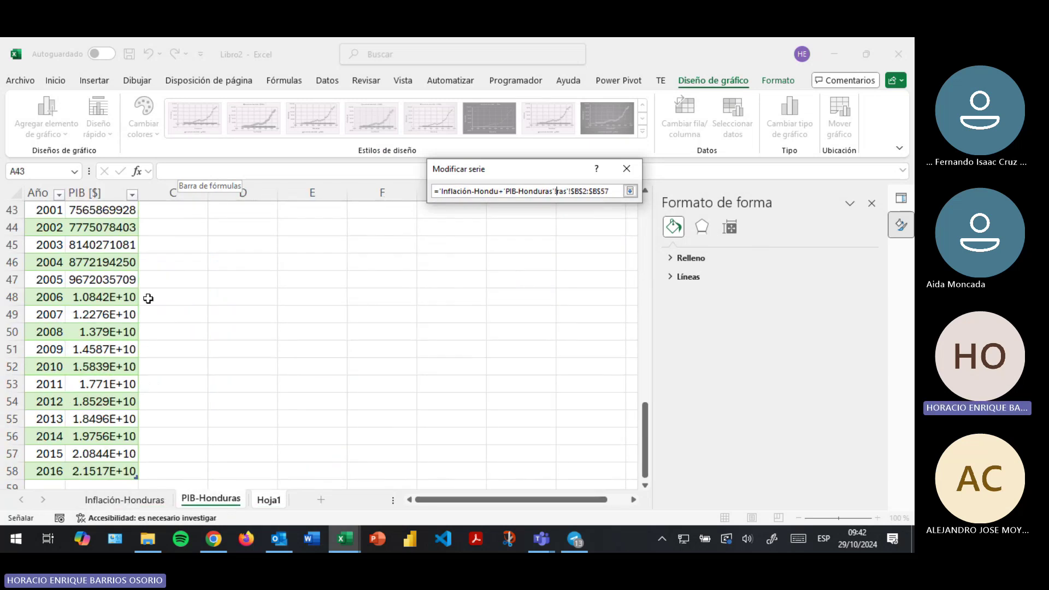
scroll(148, 306, up, 14)
click(84, 244)
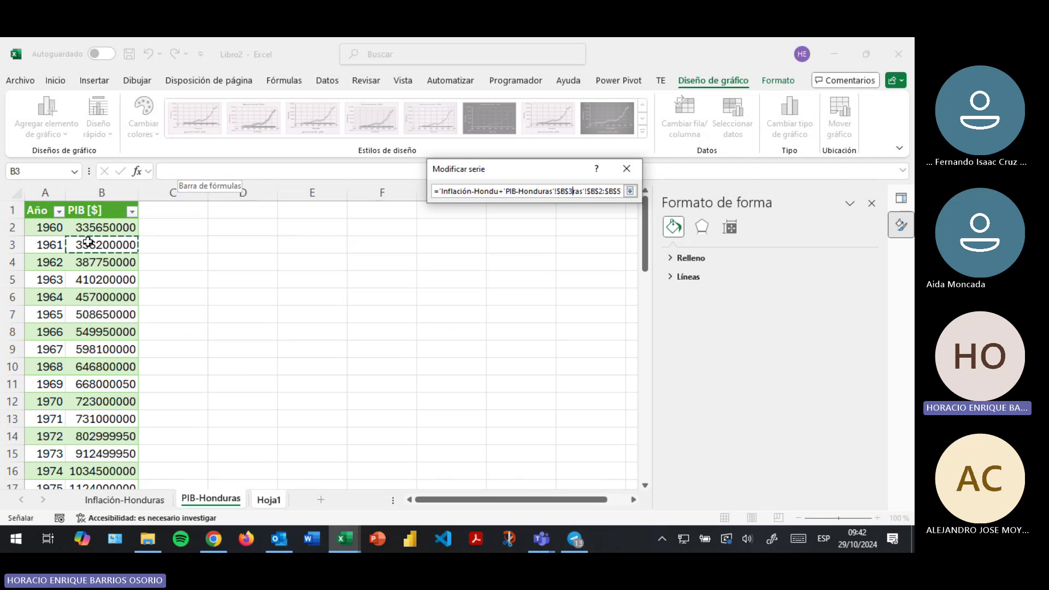
key(ctrl+shift+Down)
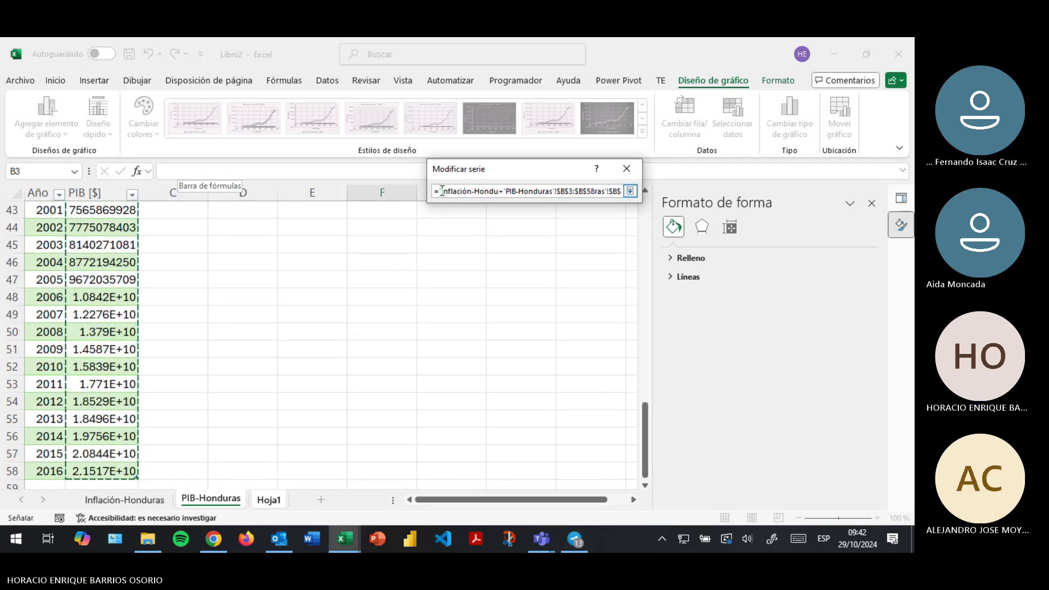
key(End)
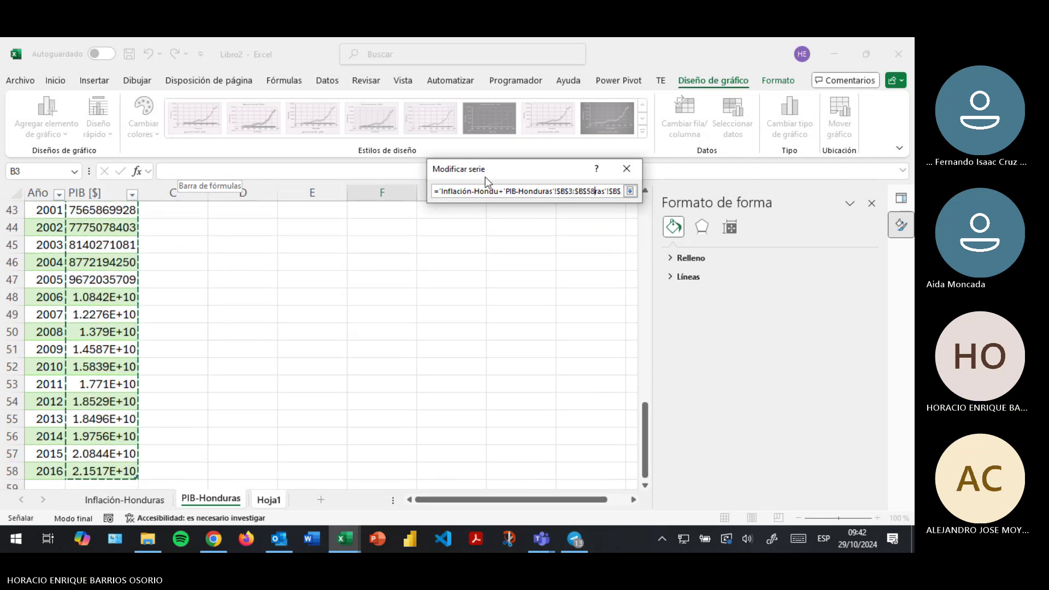
key(End)
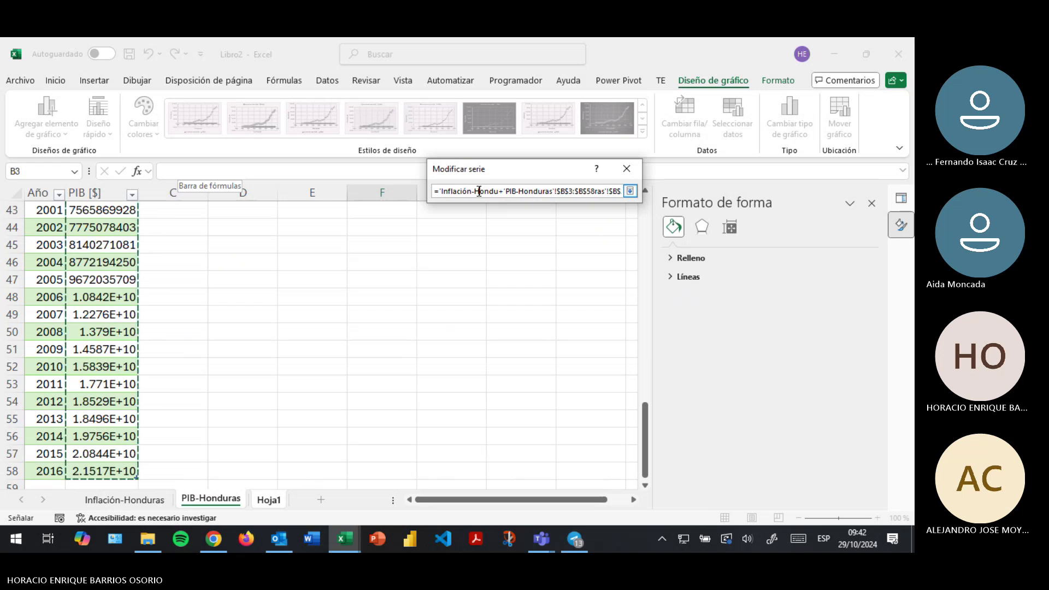
Step: Replace the series' whole X values reference with the range B3:B58 of the PIB-Honduras sheet
key(ctrl+a)
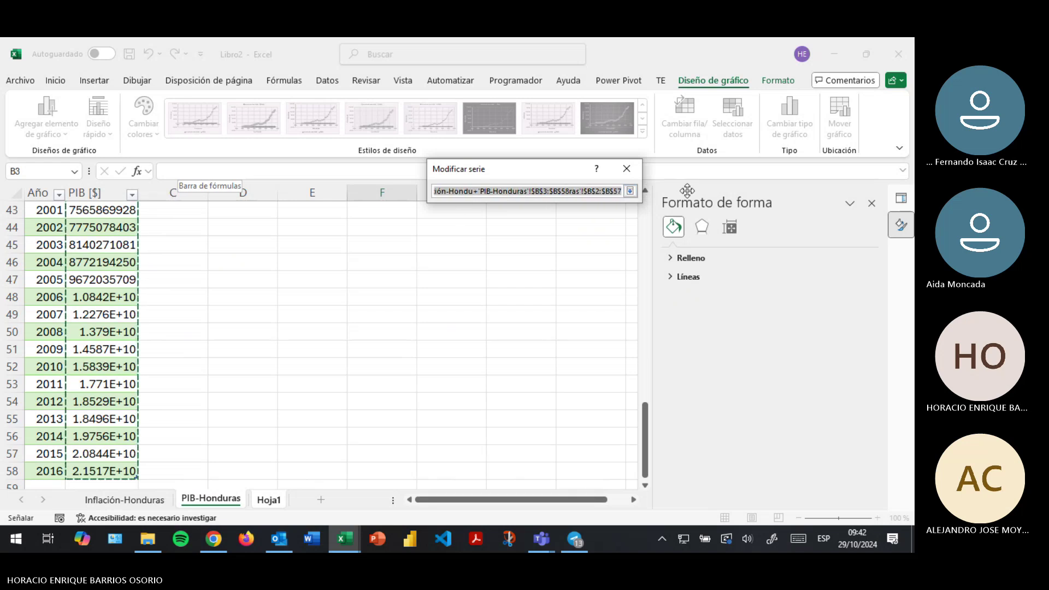
text(=)
scroll(121, 293, up, 14)
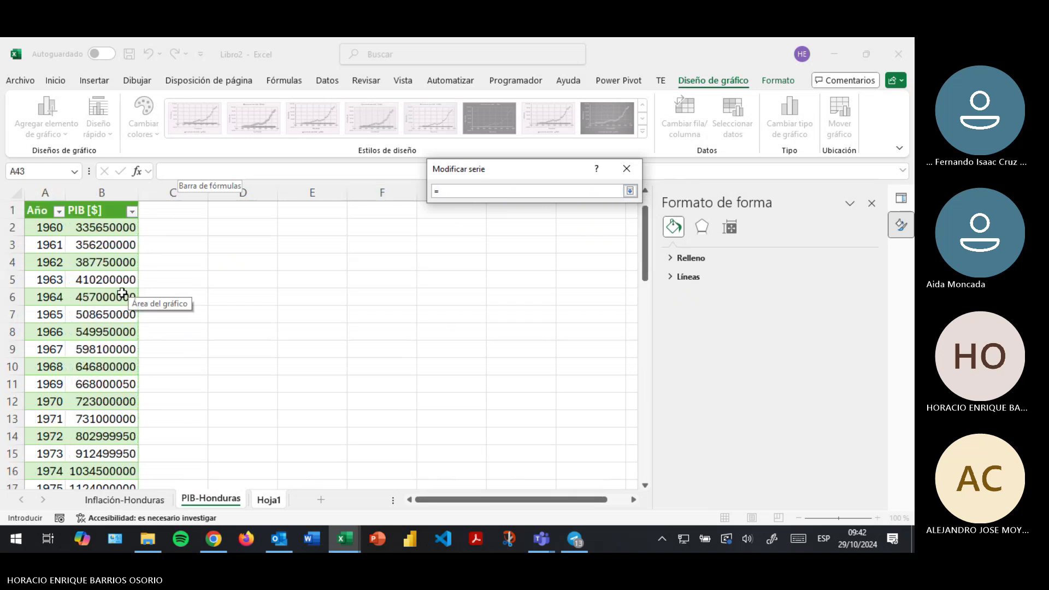
click(91, 243)
key(ctrl+shift+Down)
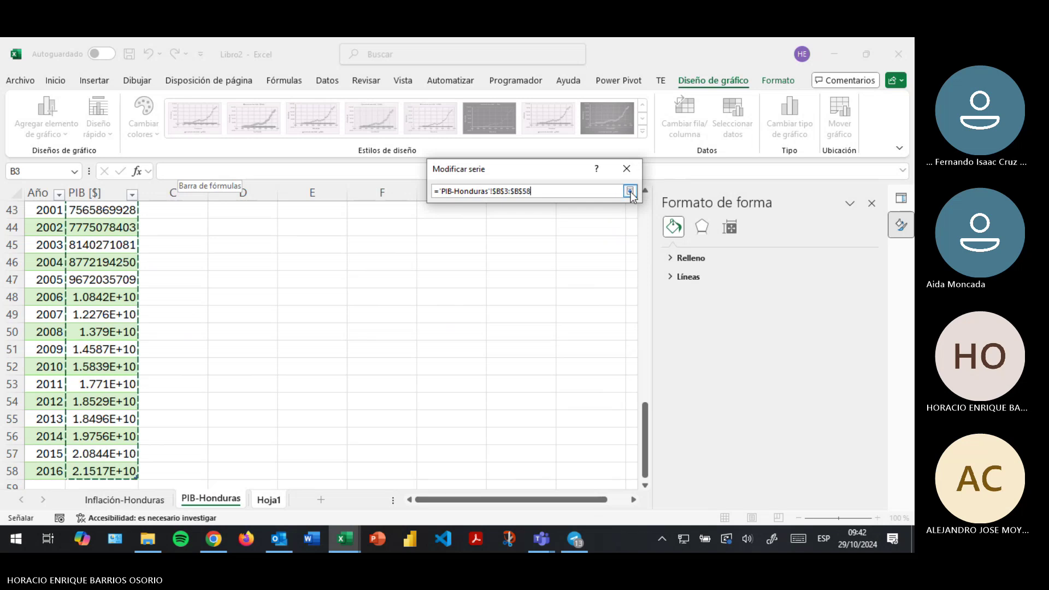
click(631, 191)
Step: Set the series' Y values to B3:B58 of the Inflación-Honduras sheet and apply the changed data source
click(556, 263)
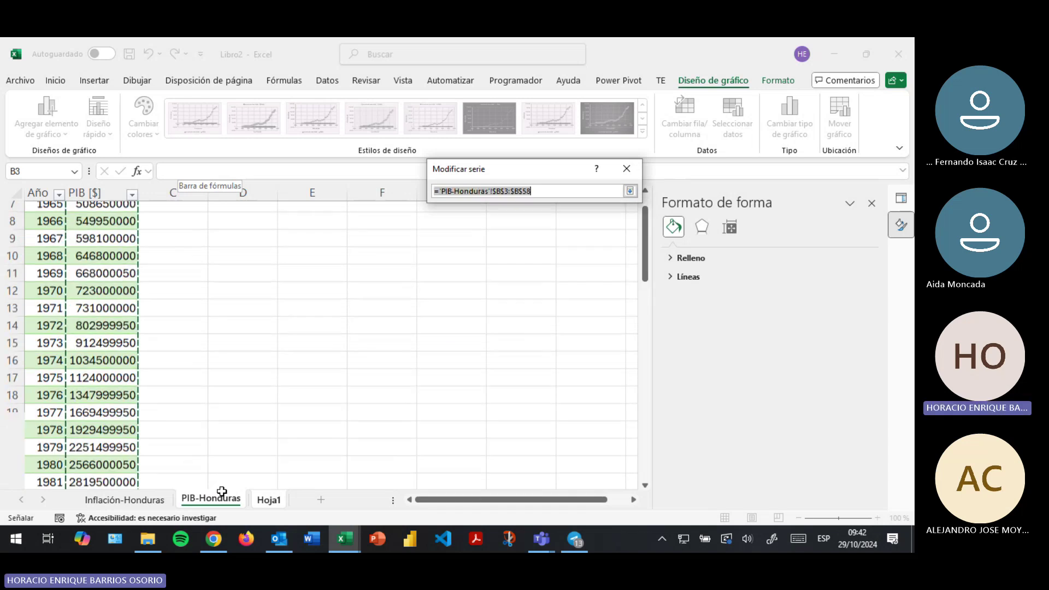
scroll(221, 464, up, 2)
click(124, 500)
scroll(137, 328, up, 1)
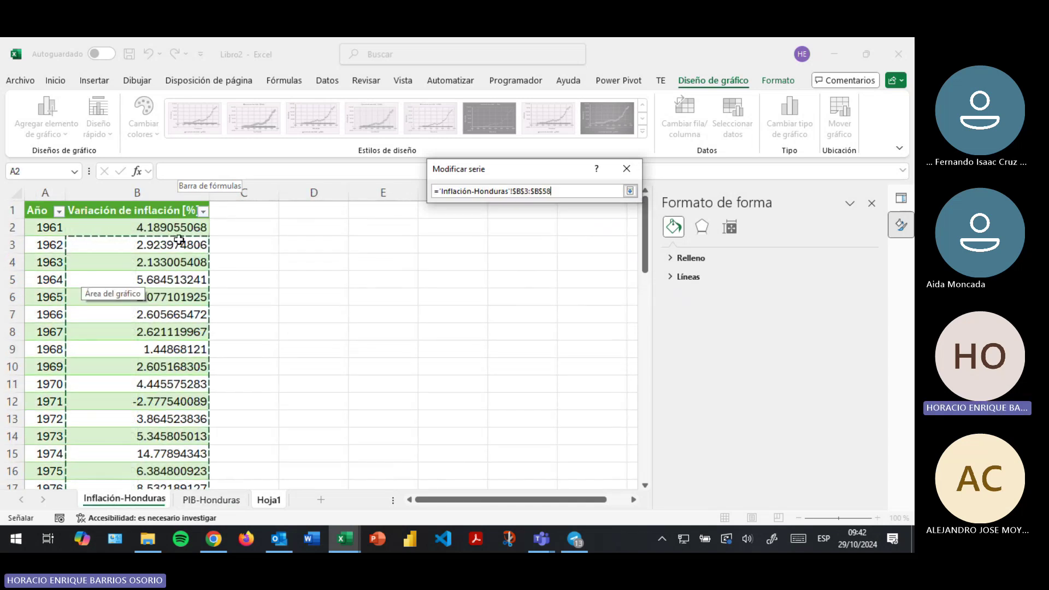
click(630, 191)
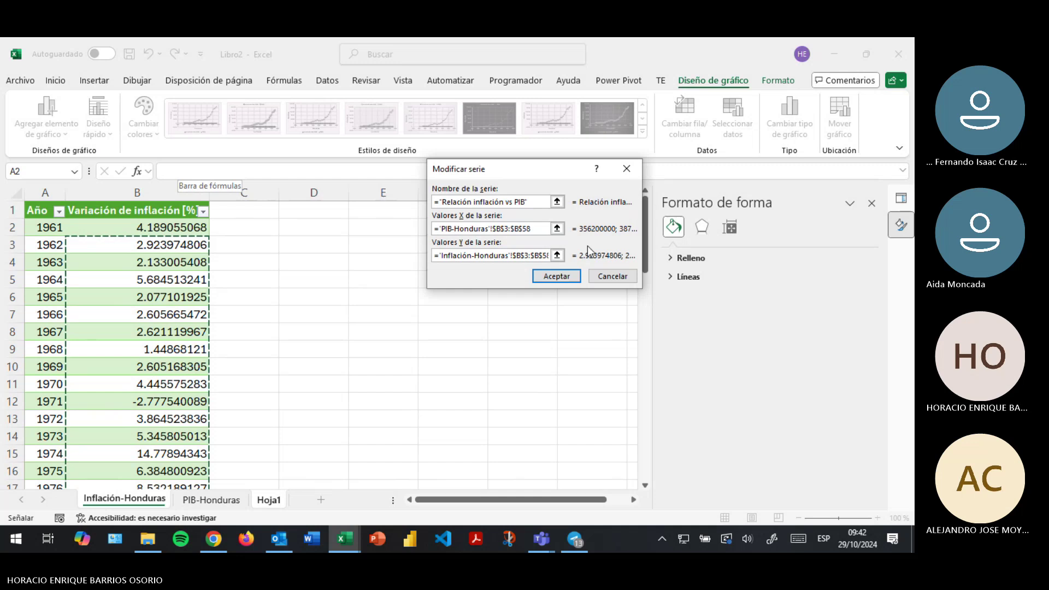
click(553, 279)
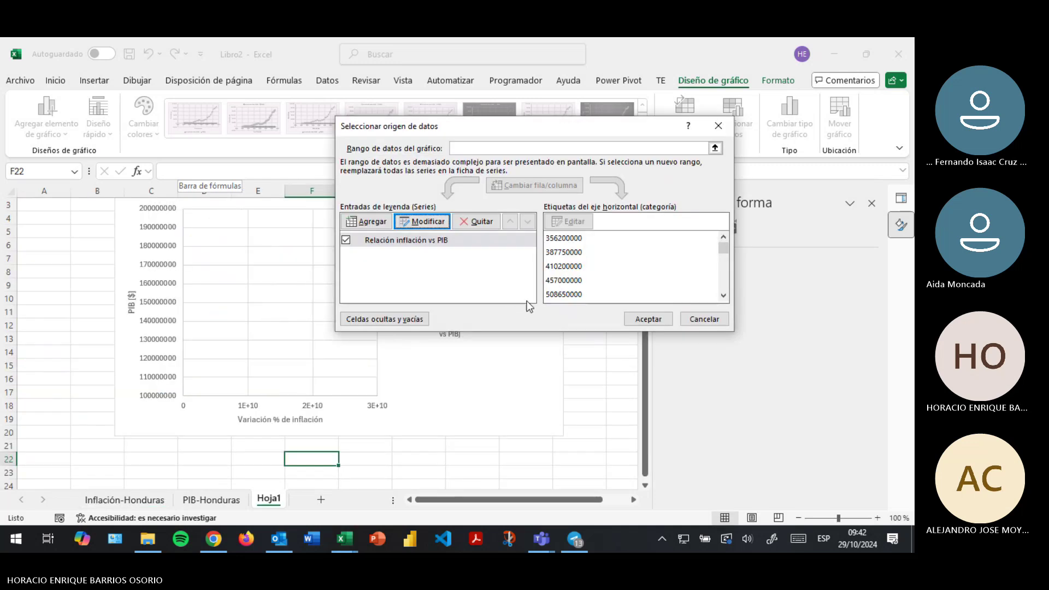
click(648, 319)
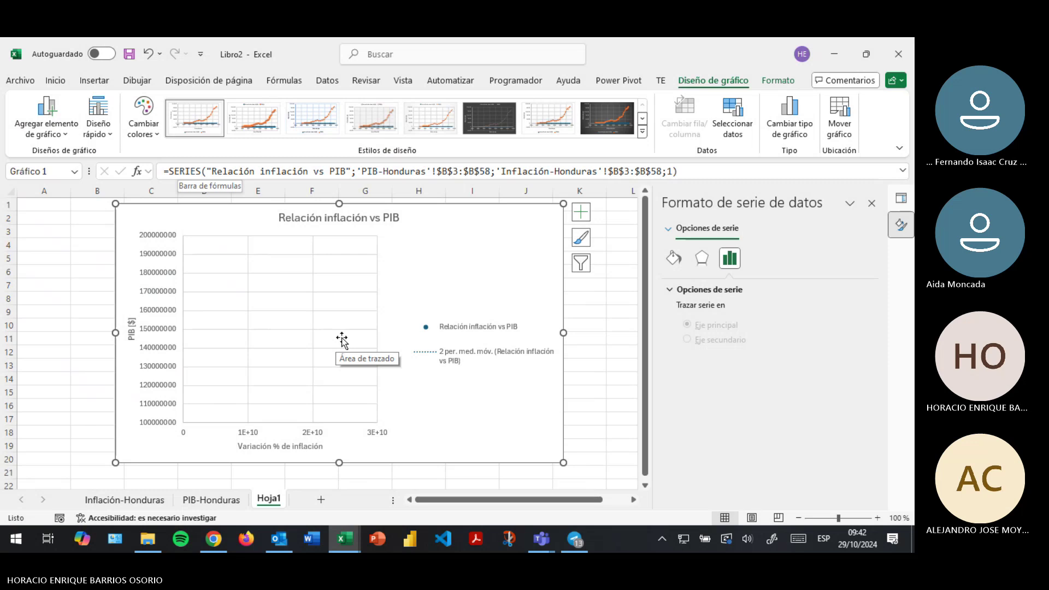
Step: Reset the minimum bound of the chart's vertical axis to automatic
click(165, 260)
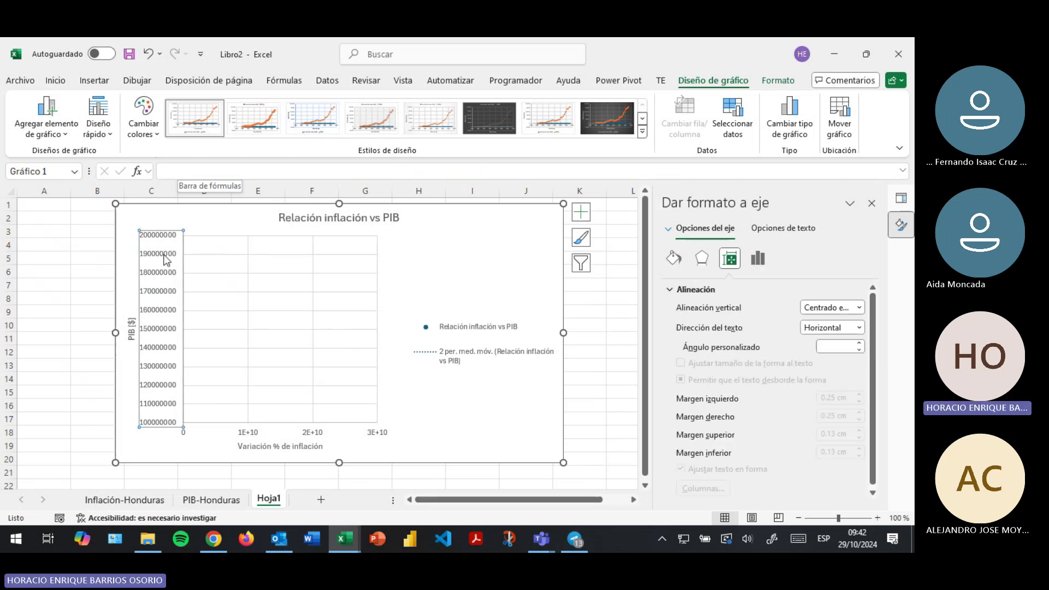
click(758, 259)
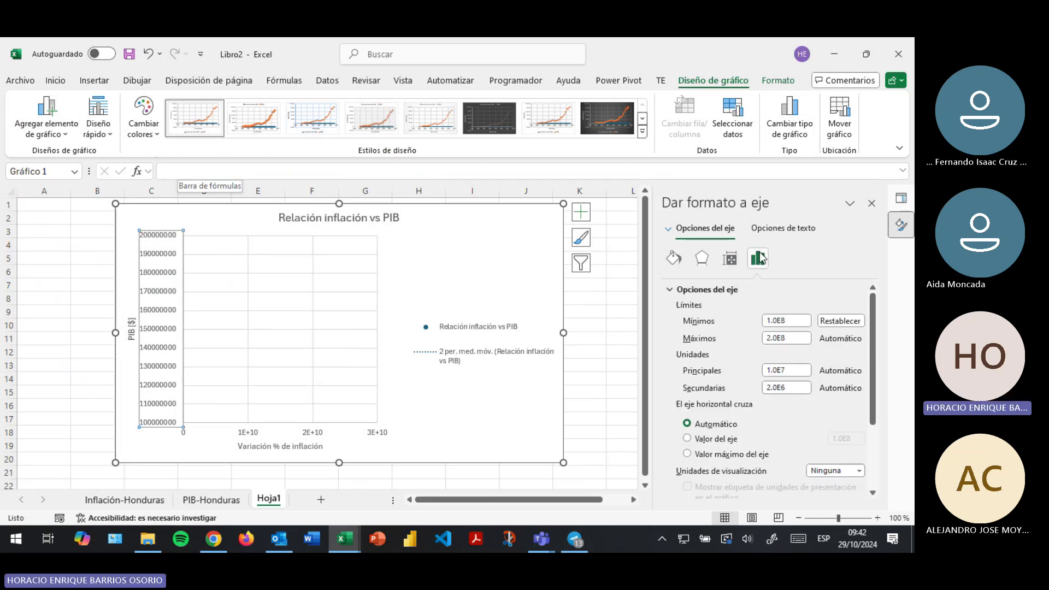
click(842, 323)
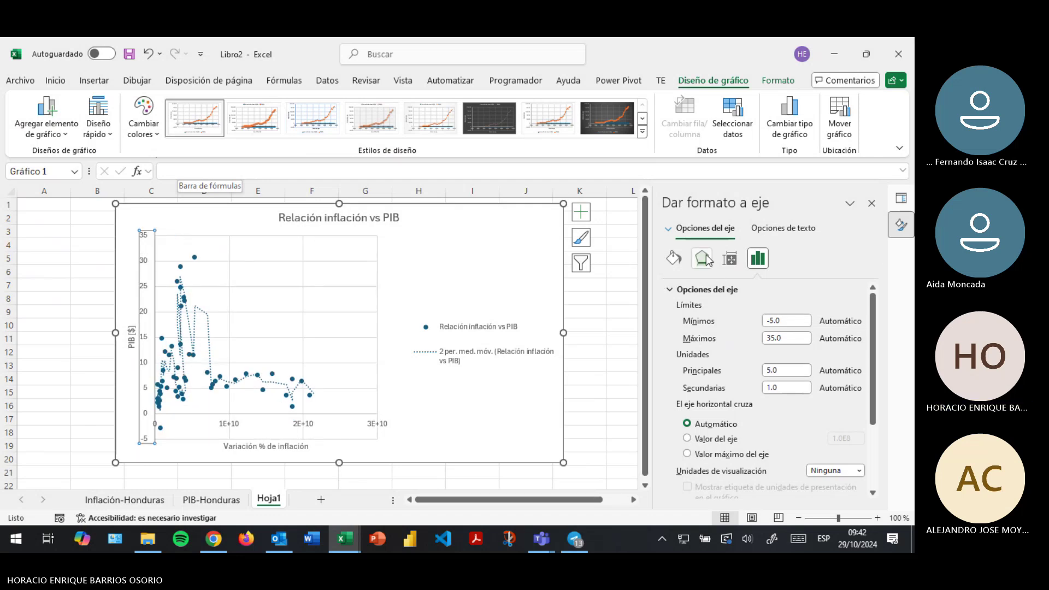
Step: Try a base 10 logarithmic scale on the chart's horizontal axis, then turn it off
click(312, 422)
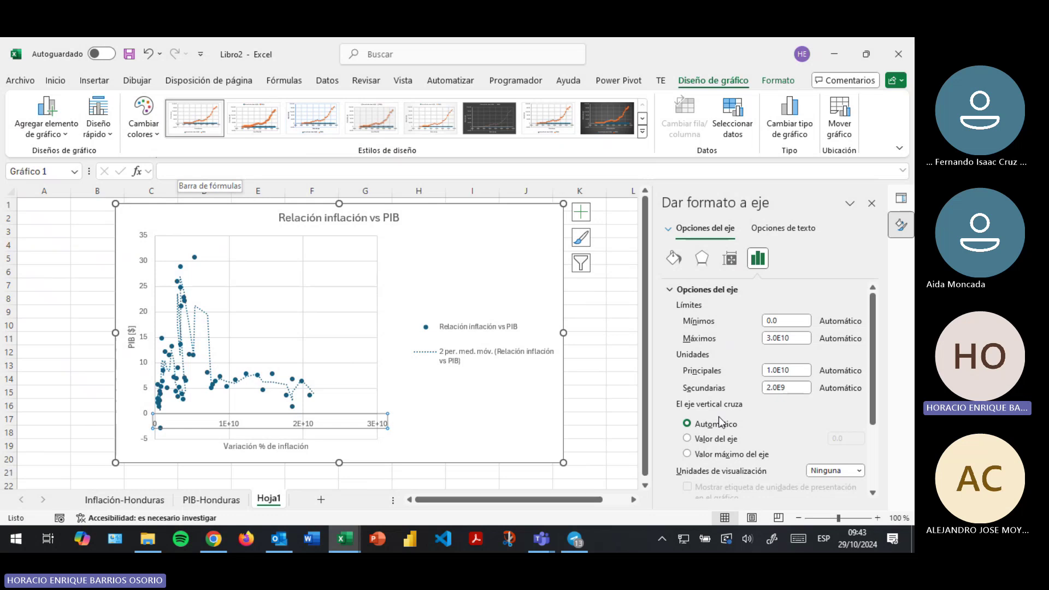
scroll(721, 422, down, 3)
click(681, 413)
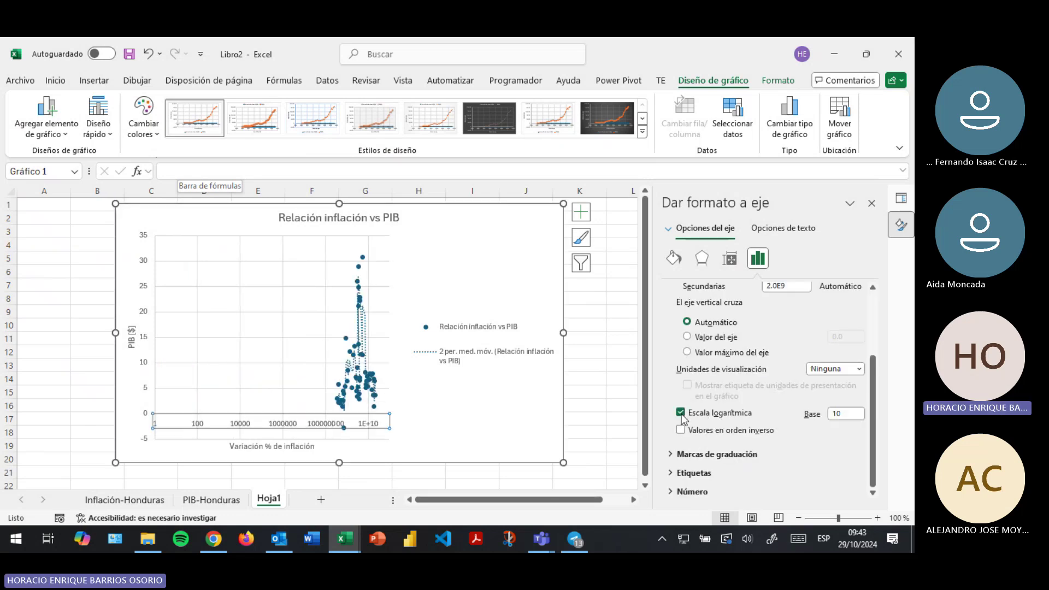
click(681, 412)
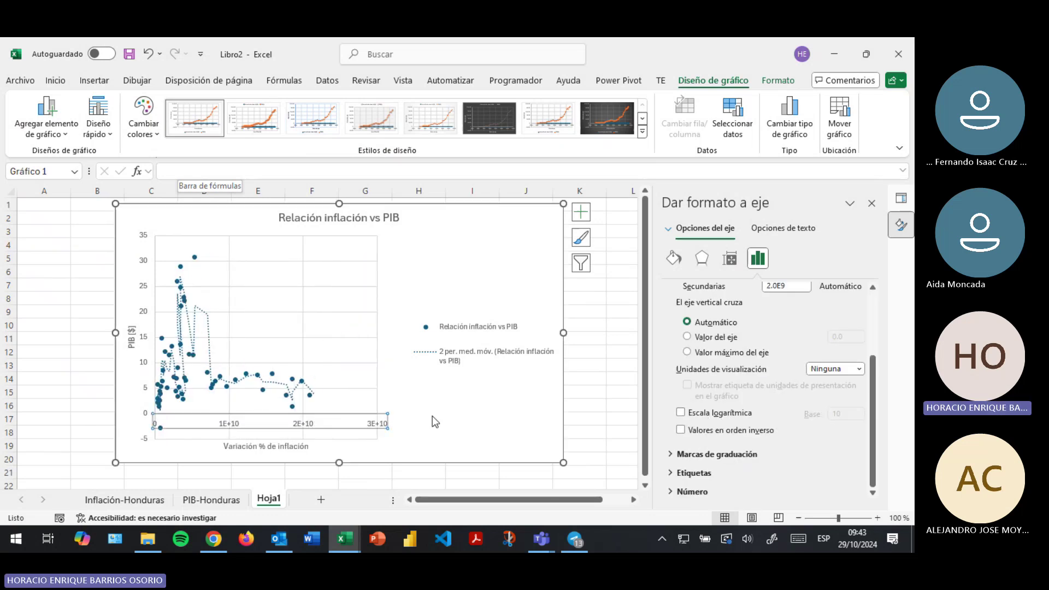
click(481, 416)
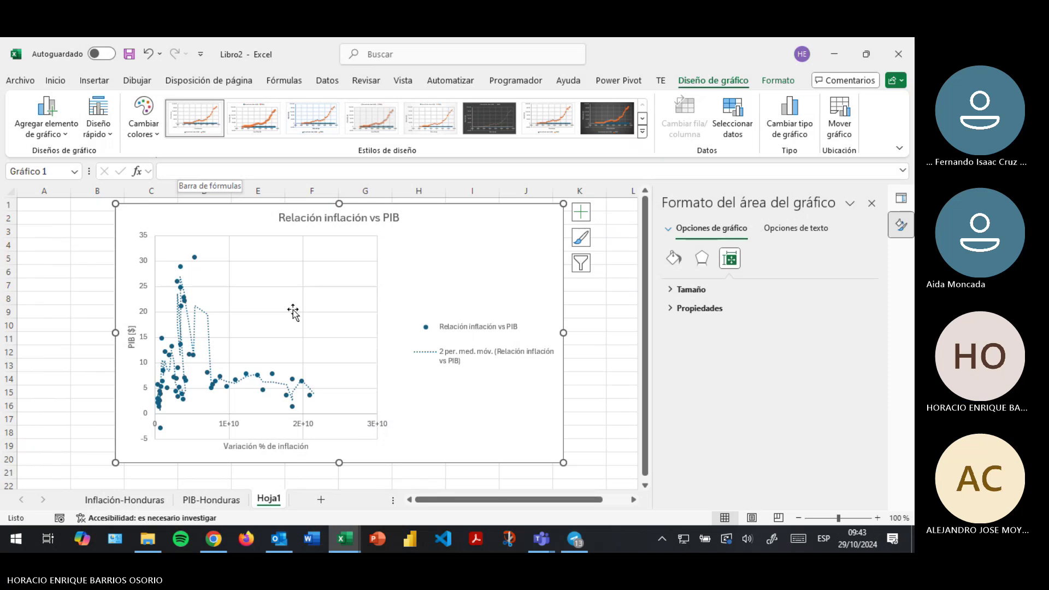
click(208, 340)
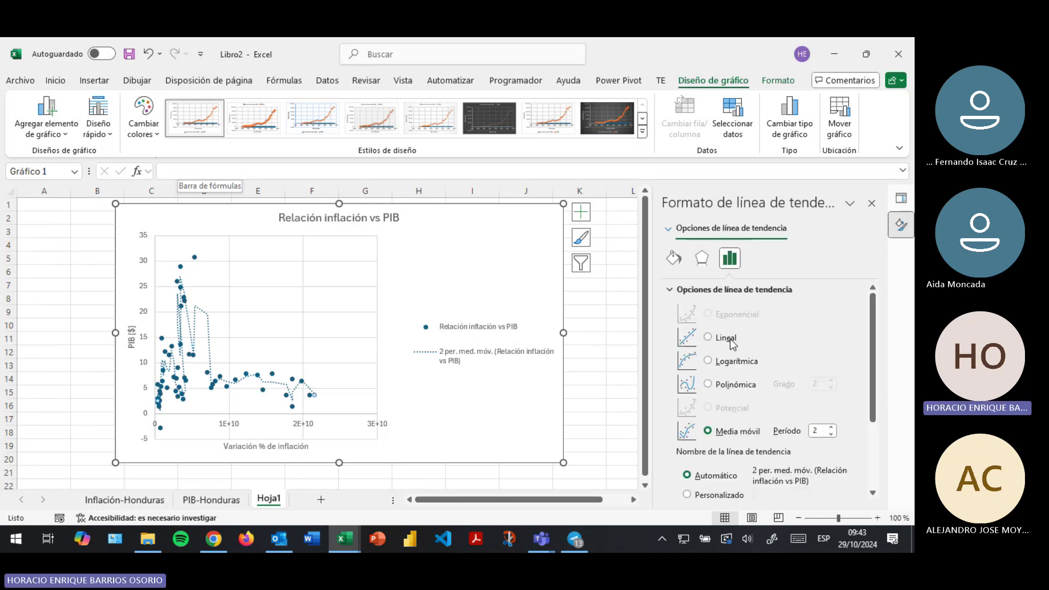
Step: Change the chart's horizontal axis title to "PIB [$]"
click(285, 445)
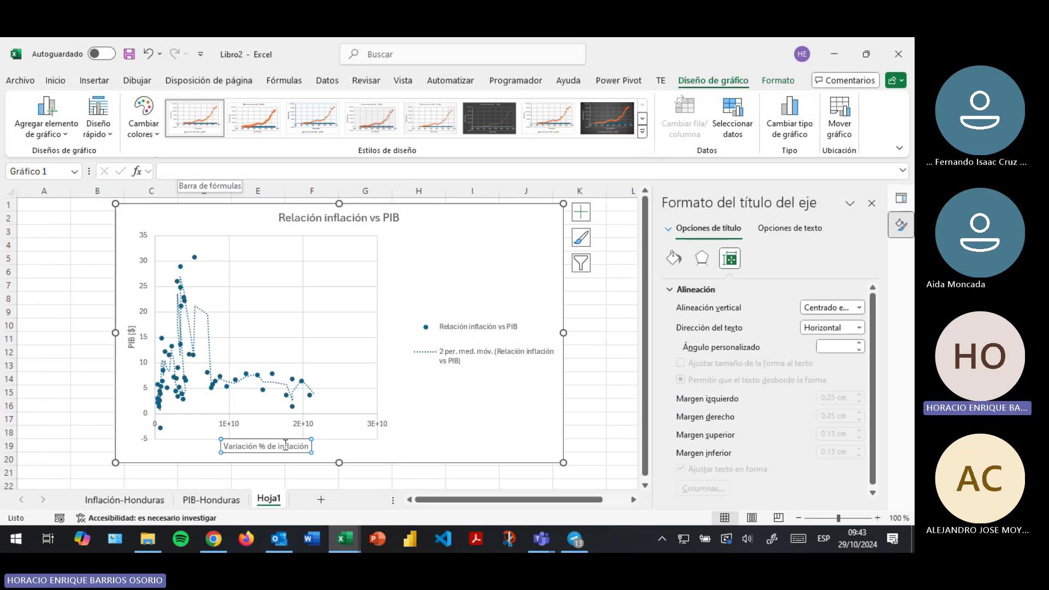
double_click(285, 445)
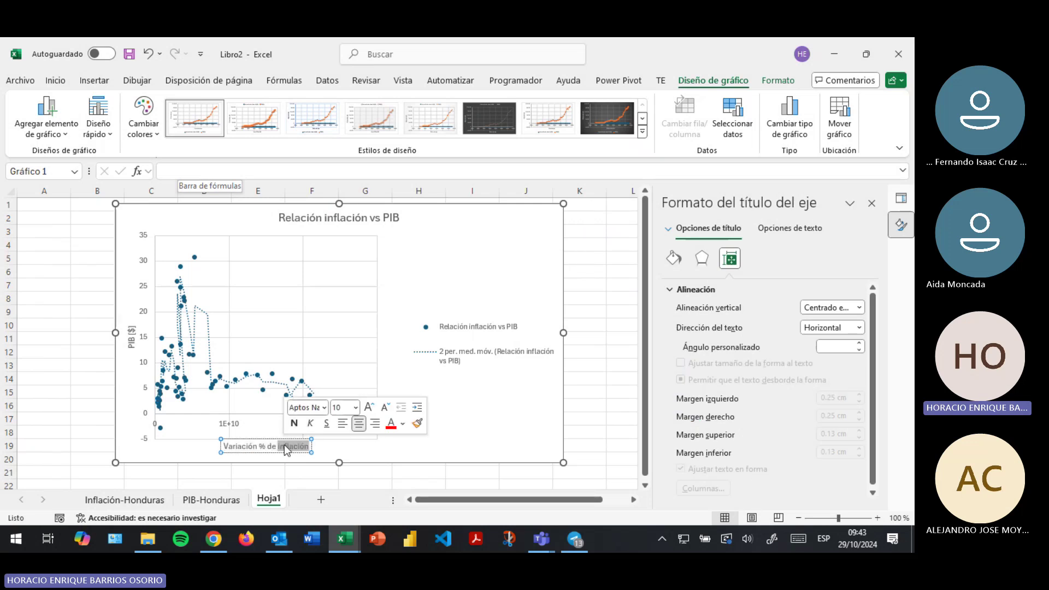
triple_click(284, 445)
text(P)
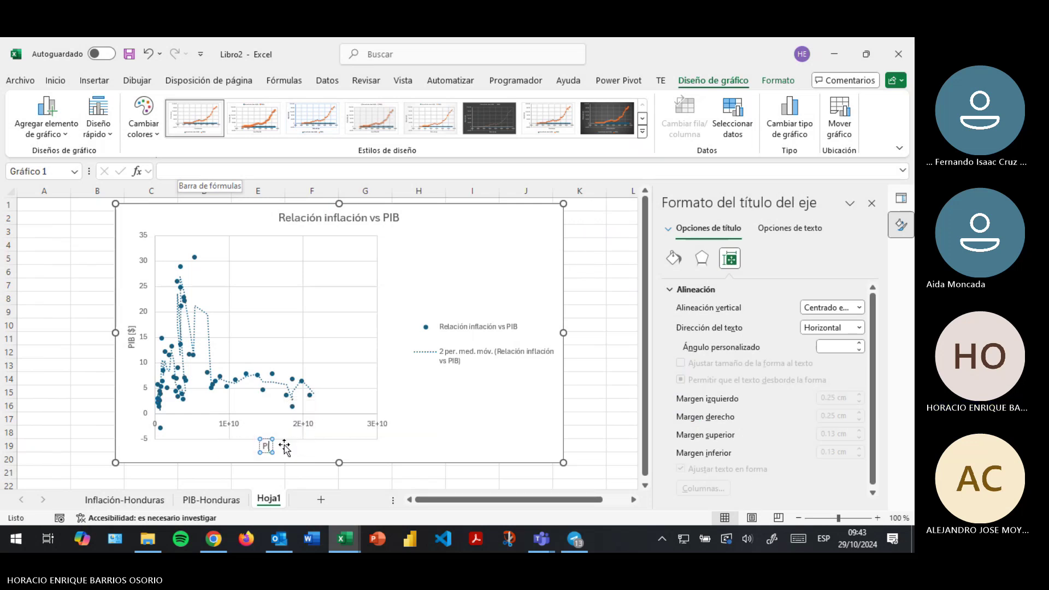
text(IB ()
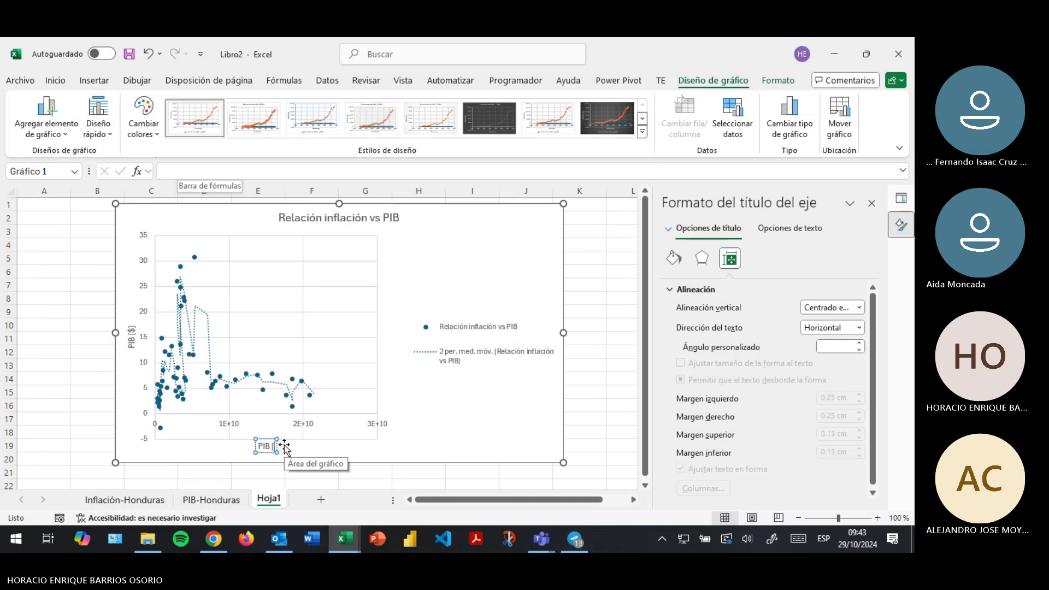
text($])
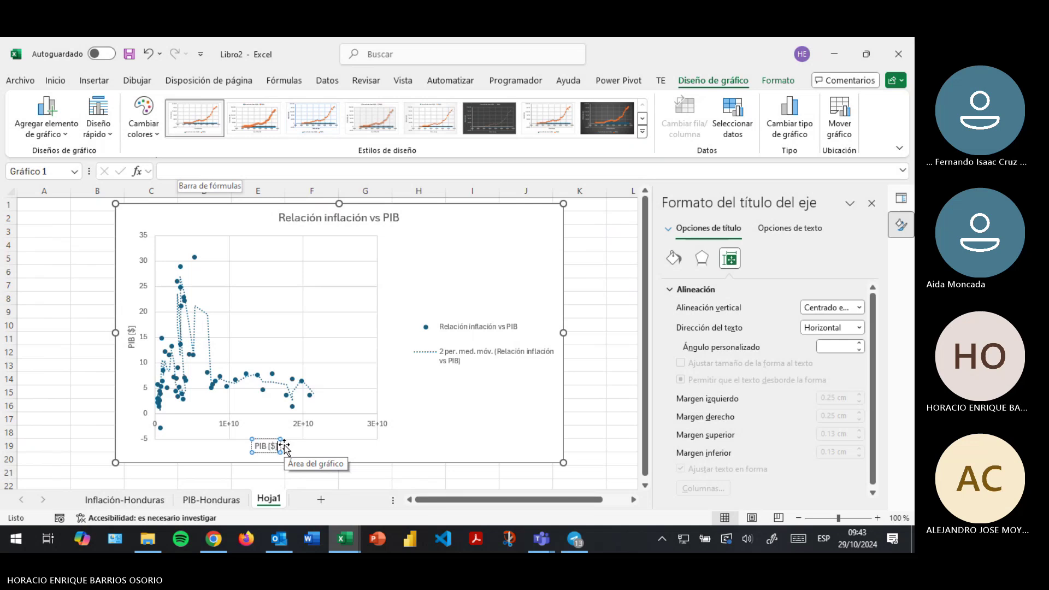
Step: Change the chart's vertical axis title to "Variación % de inflación"
double_click(133, 334)
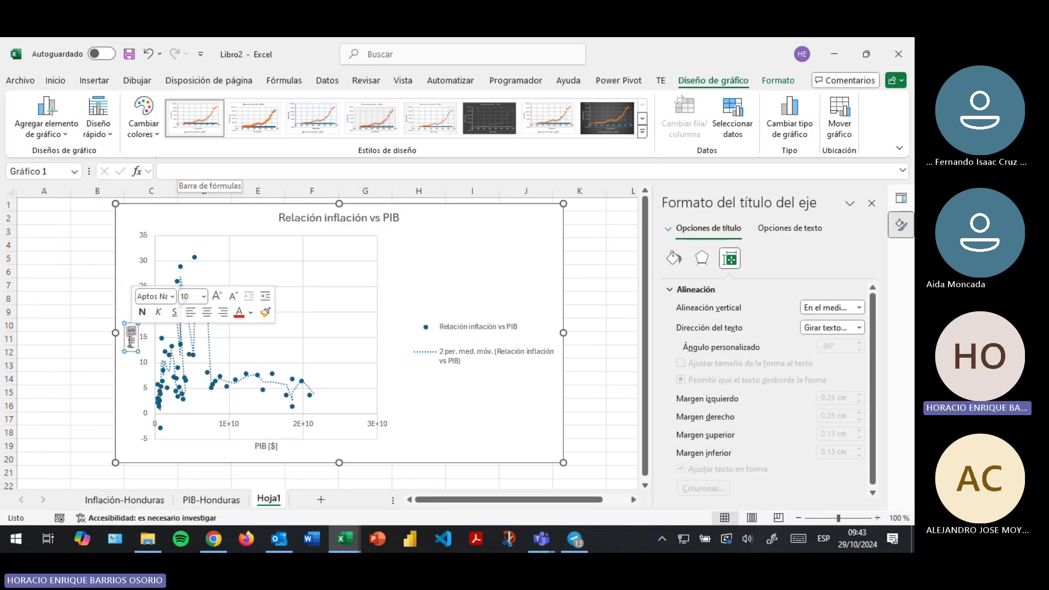
text(Variación % de inflación)
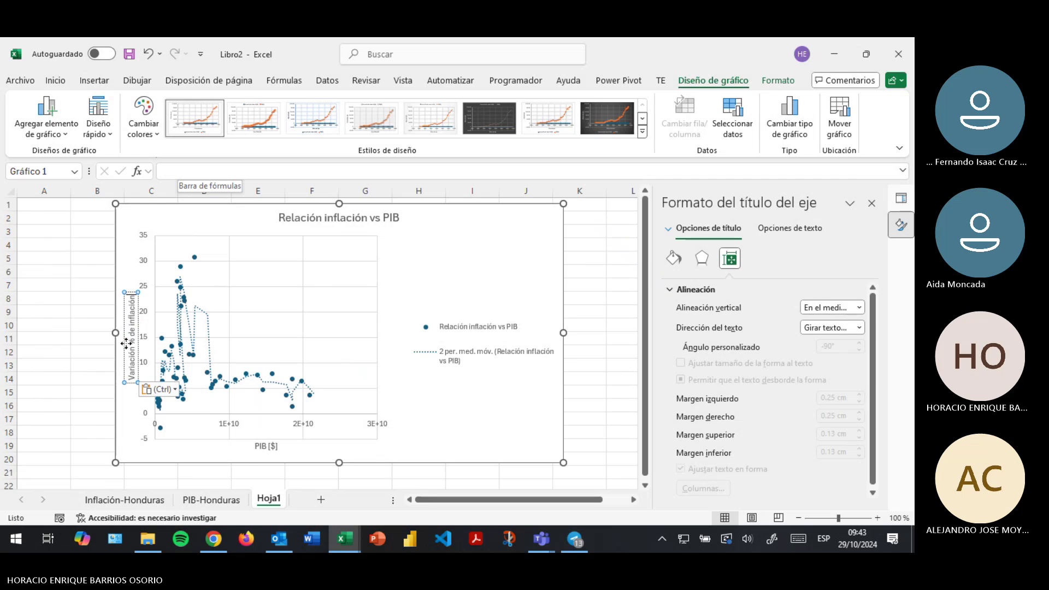
click(596, 367)
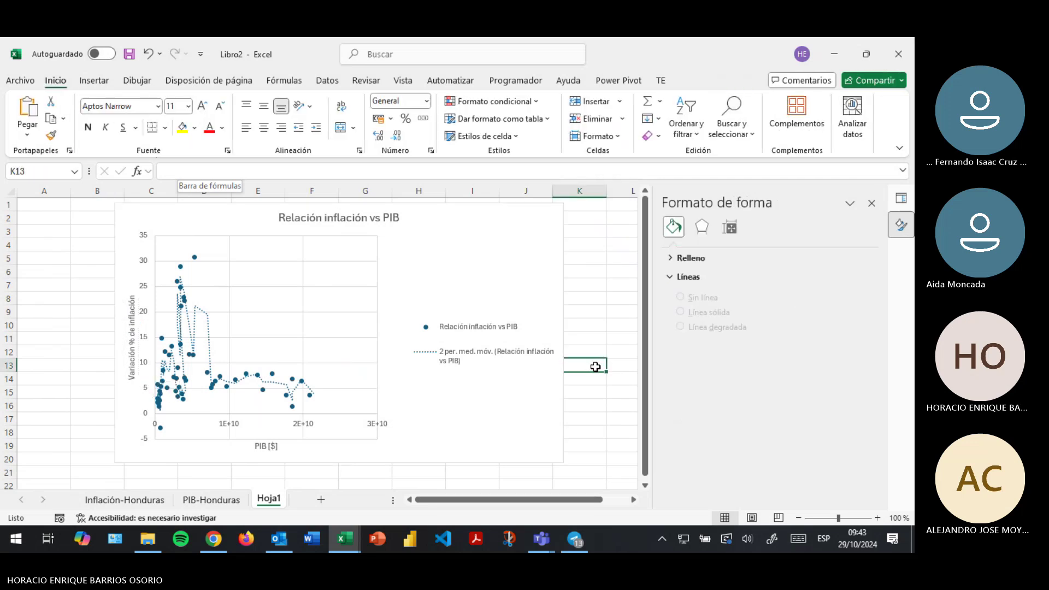
Step: Try a logarithmic type for the series' trendline, then make it a polynomial trendline of degree 6
click(283, 390)
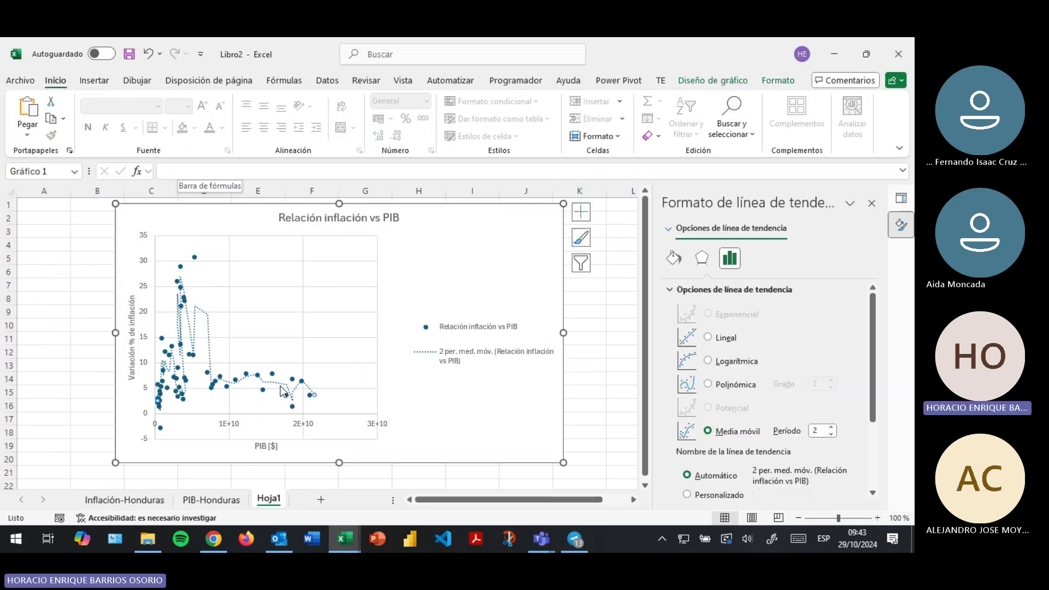
scroll(765, 393, down, 3)
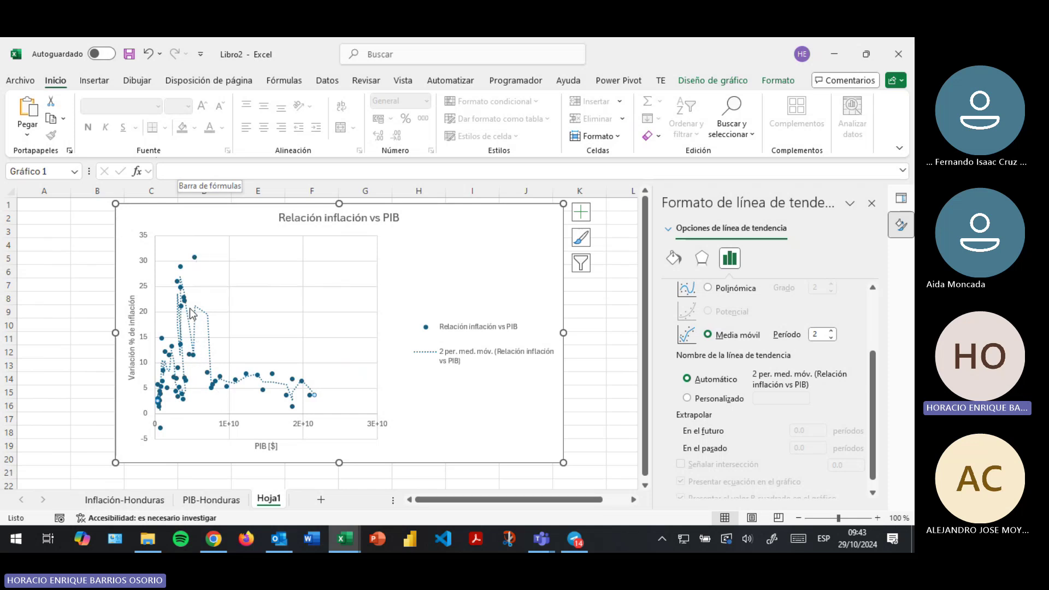
scroll(730, 327, up, 1)
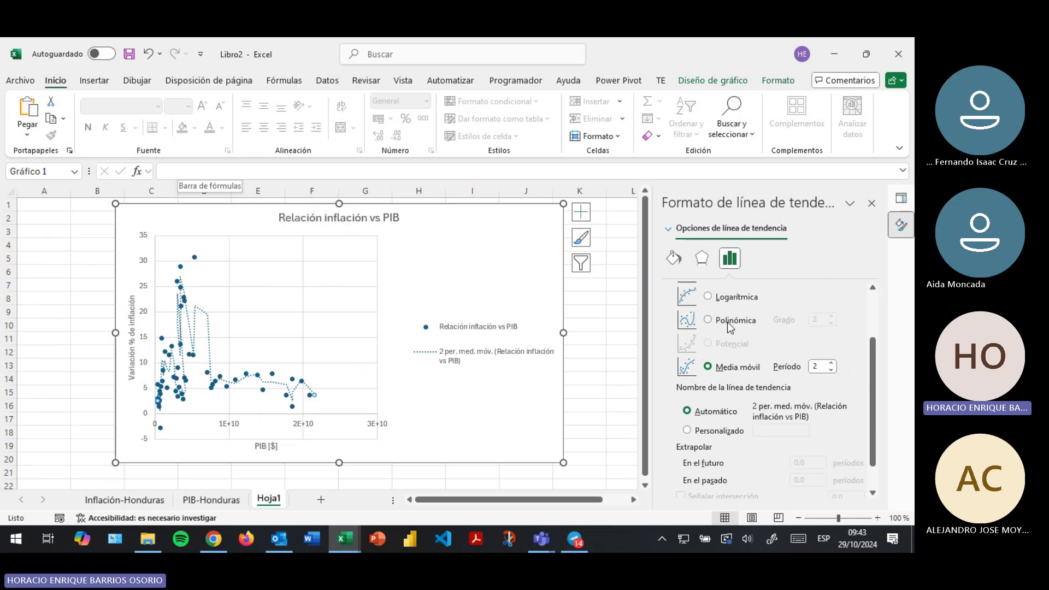
scroll(730, 326, up, 1)
click(709, 329)
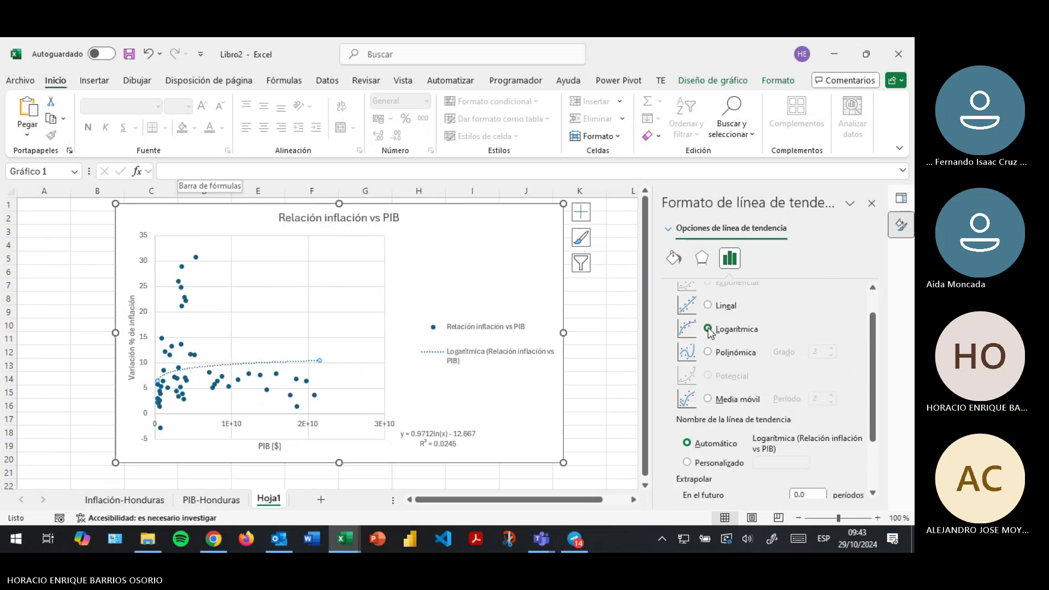
click(709, 352)
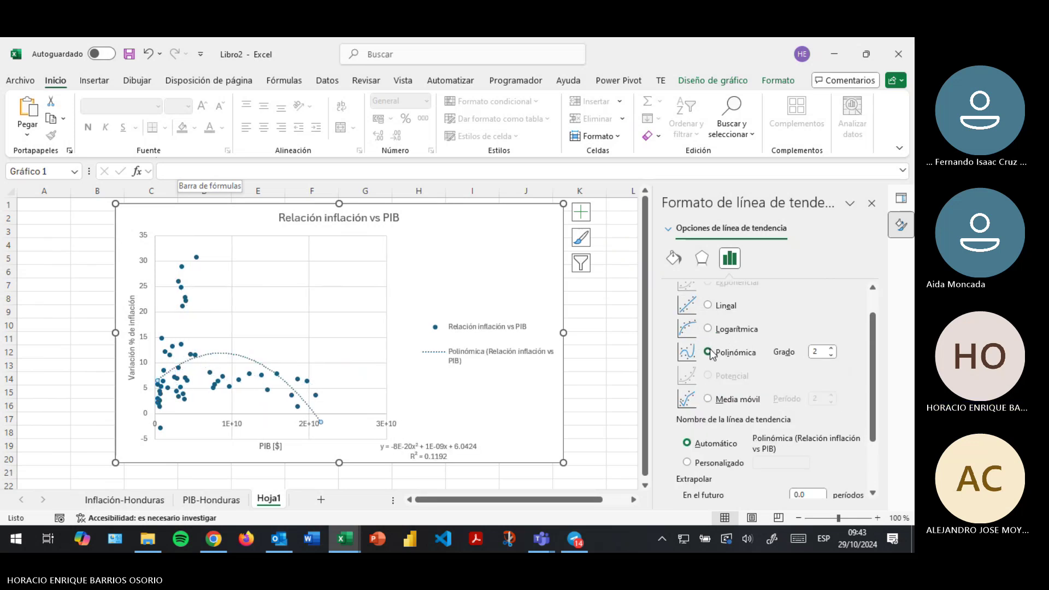
click(831, 348)
click(832, 349)
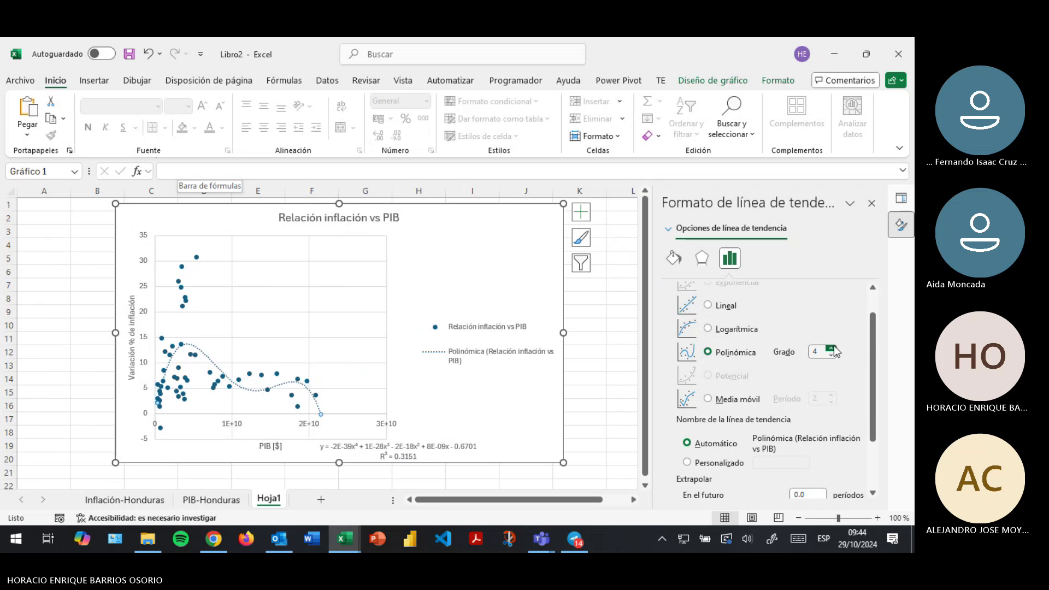
click(831, 348)
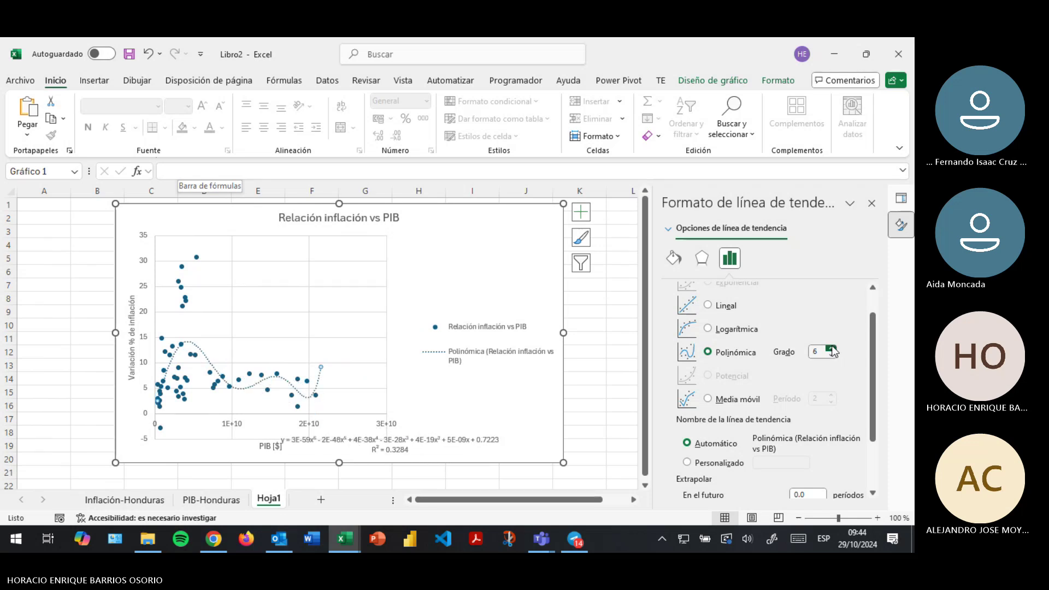
Step: Move the trendline's equation and R² label off the horizontal axis title into the empty chart area below the legend
click(362, 437)
scroll(461, 428, up, 1)
scroll(461, 429, down, 3)
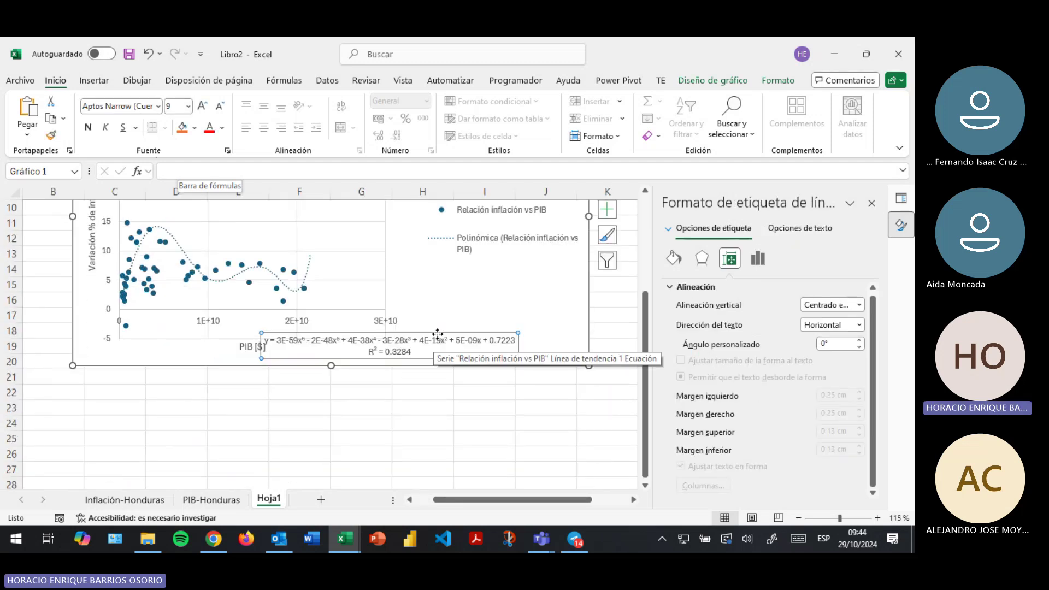
drag(438, 333, 496, 276)
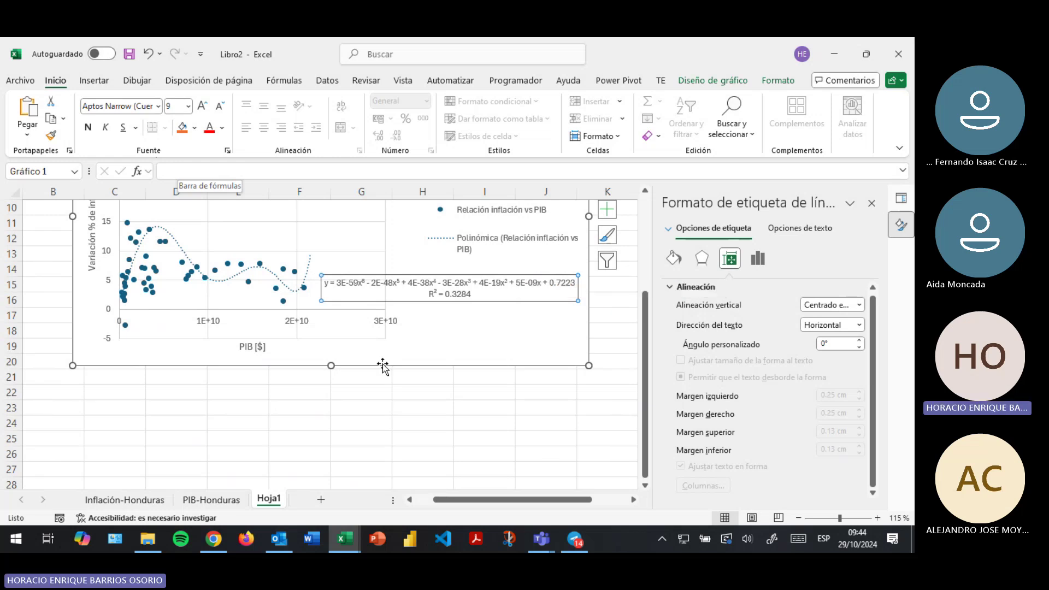
Step: Change the trendline to a moving average with a period of 3
click(230, 282)
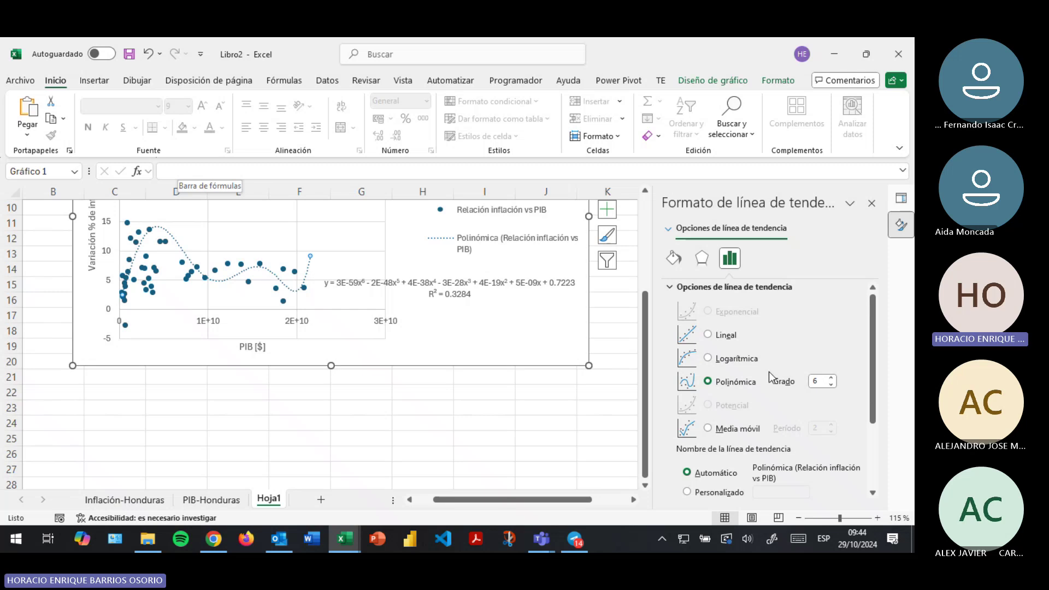
scroll(760, 384, down, 4)
scroll(744, 350, down, 1)
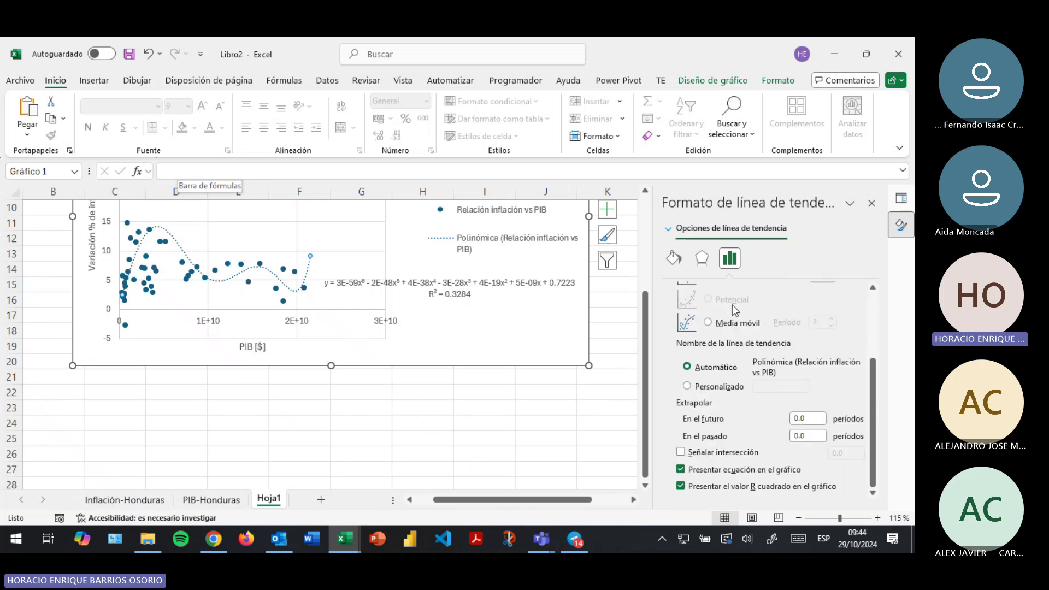
click(710, 323)
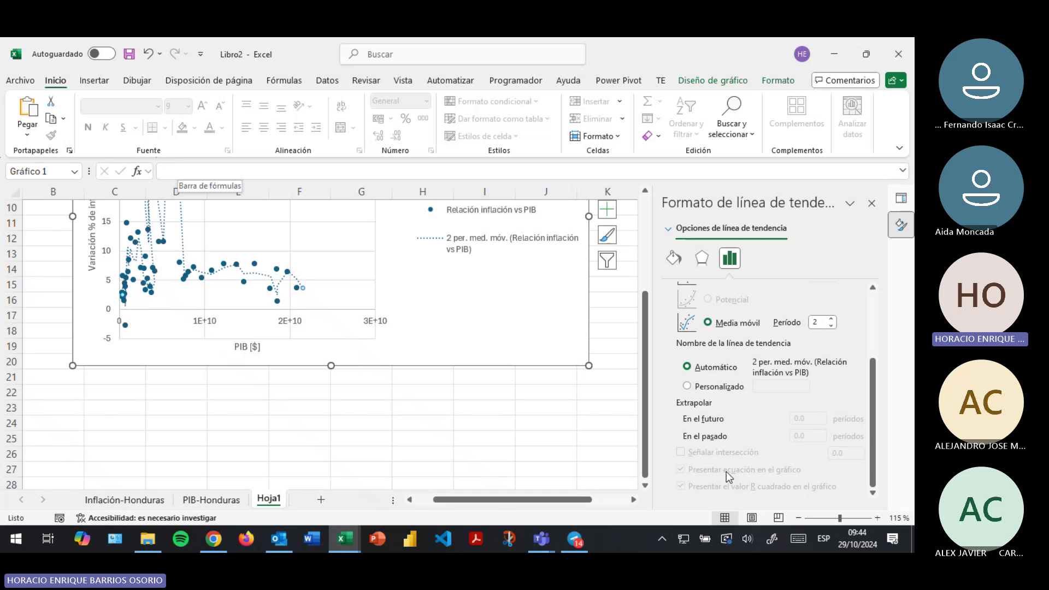
scroll(234, 459, up, 3)
scroll(280, 367, down, 2)
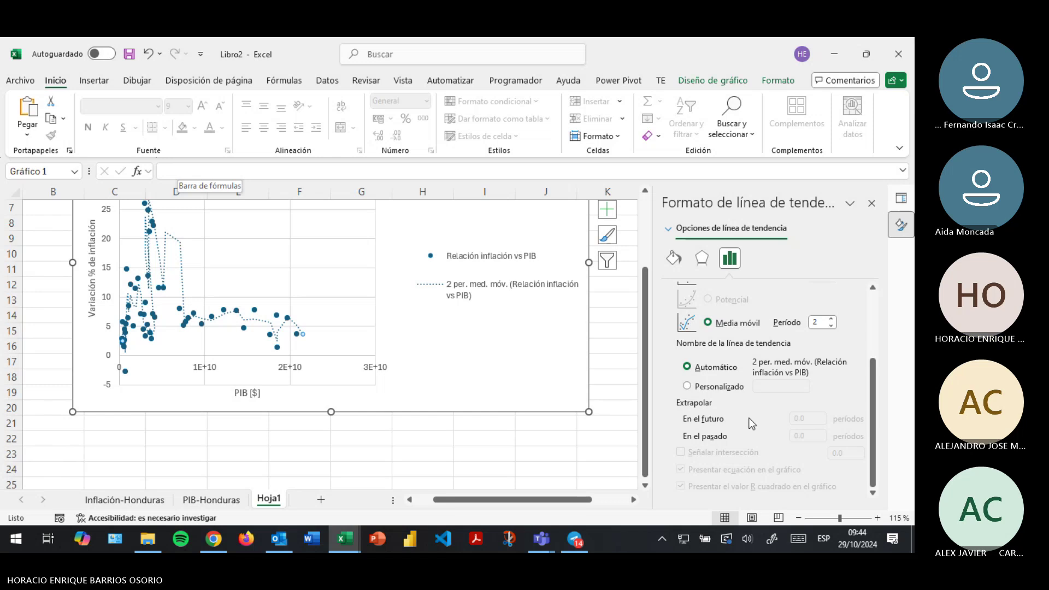
click(820, 322)
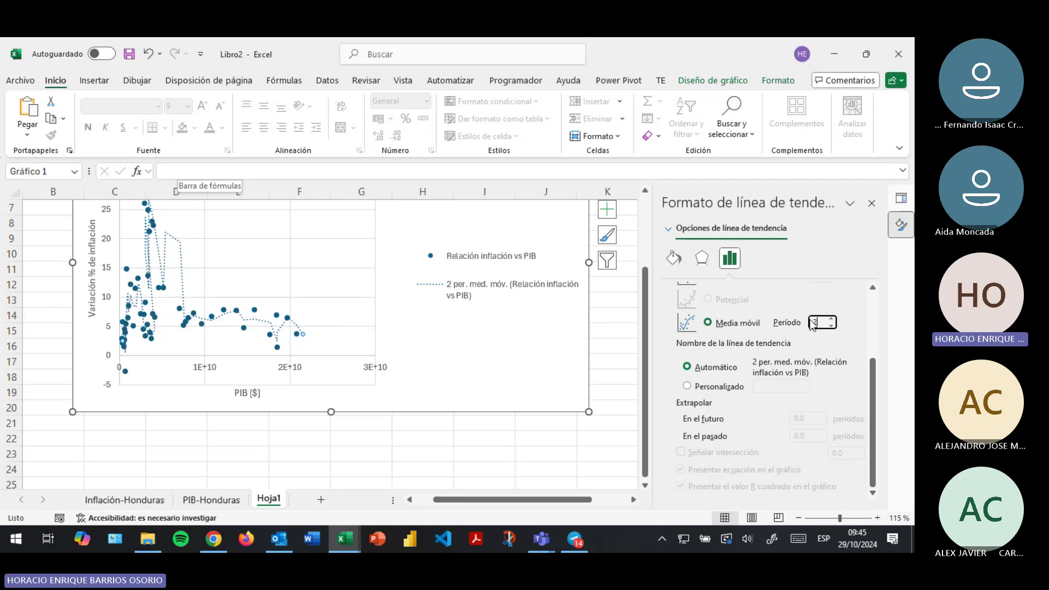
text(3)
key(Return)
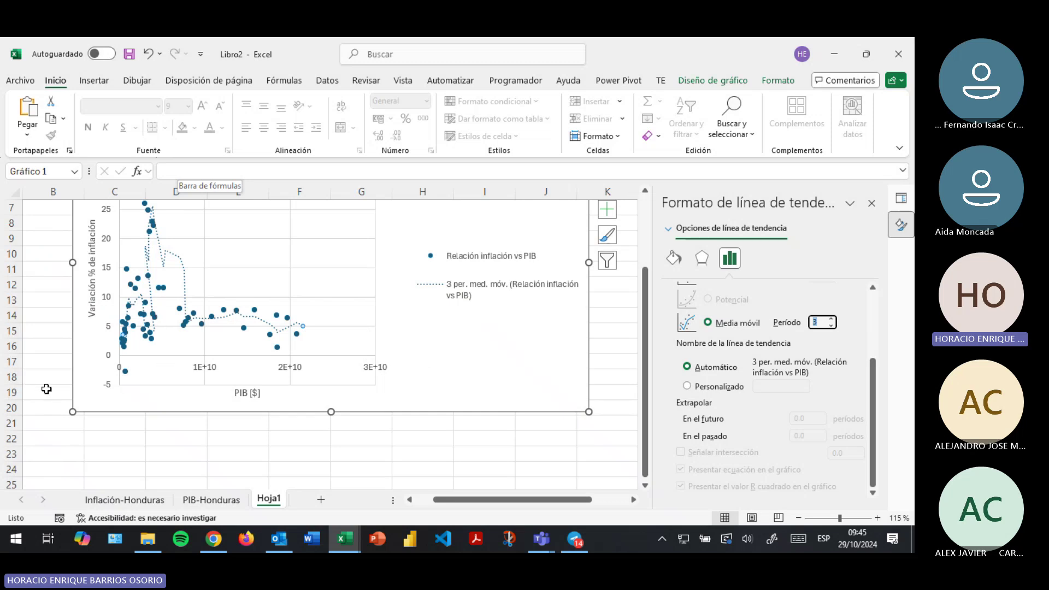
Step: Try the custom name option for the moving average trendline, then restore its automatic name
scroll(46, 389, up, 1)
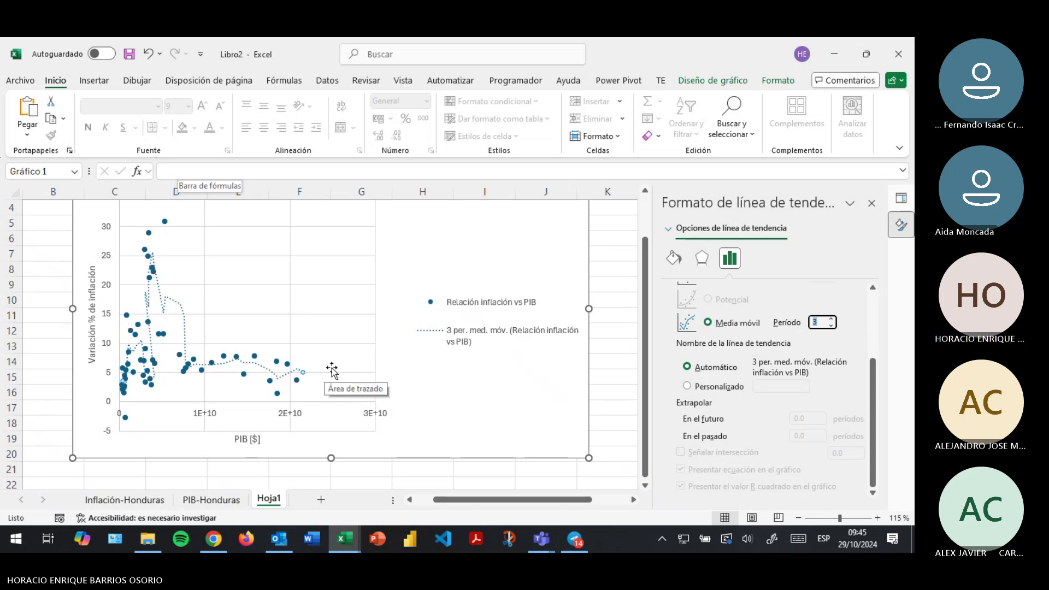
click(688, 387)
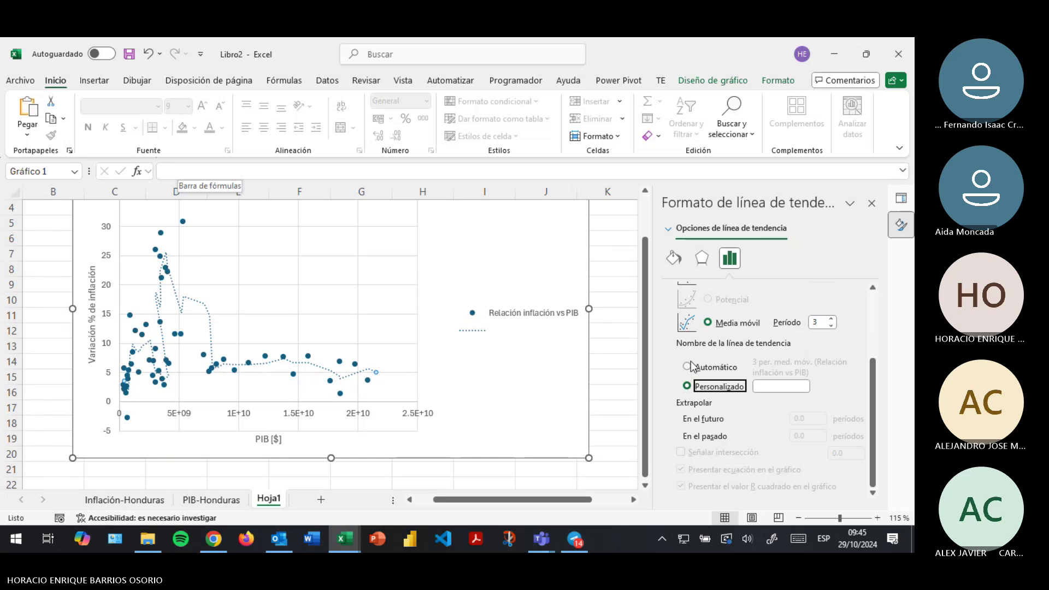
click(689, 367)
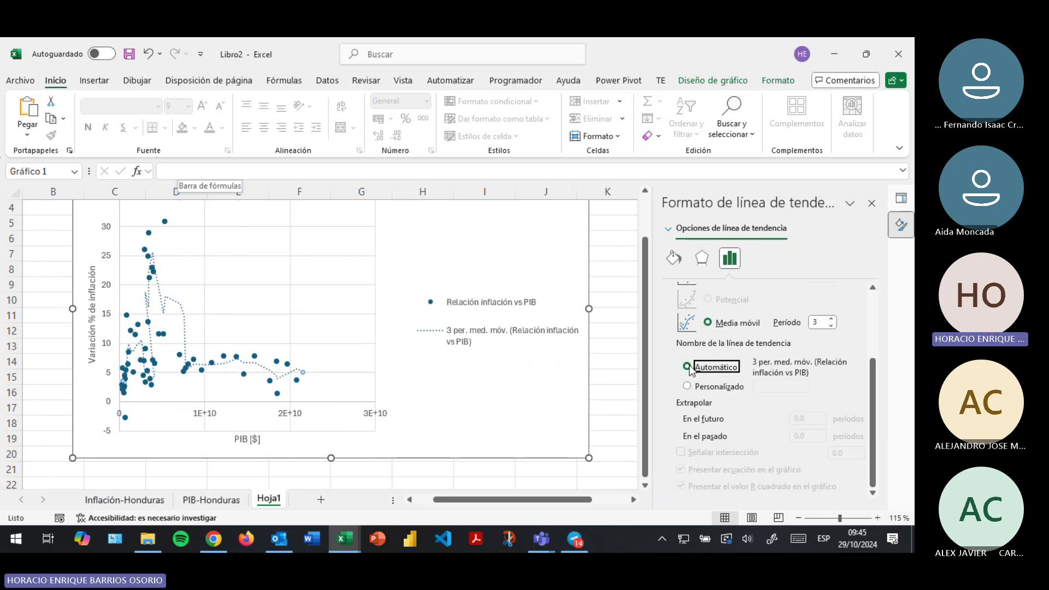
click(687, 387)
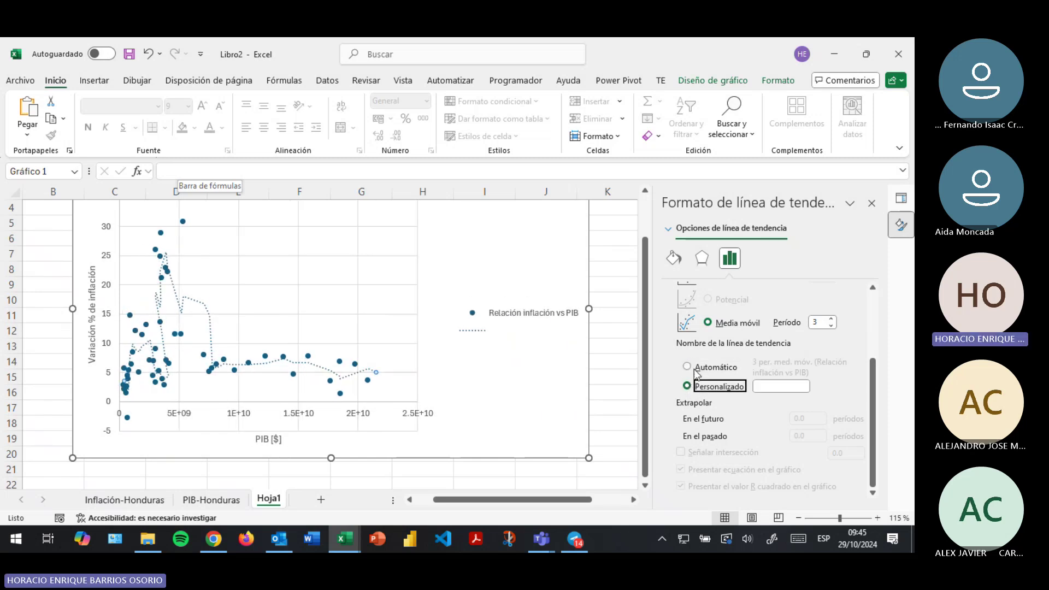
click(690, 367)
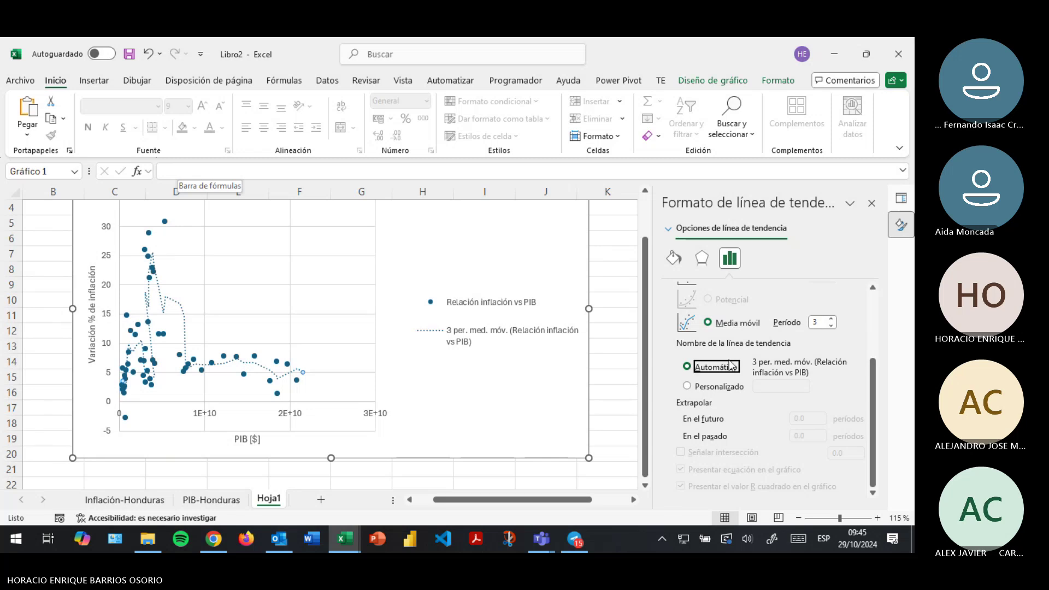
Step: Set the moving average period back to 2 and examine how the trendline follows the data points
click(836, 326)
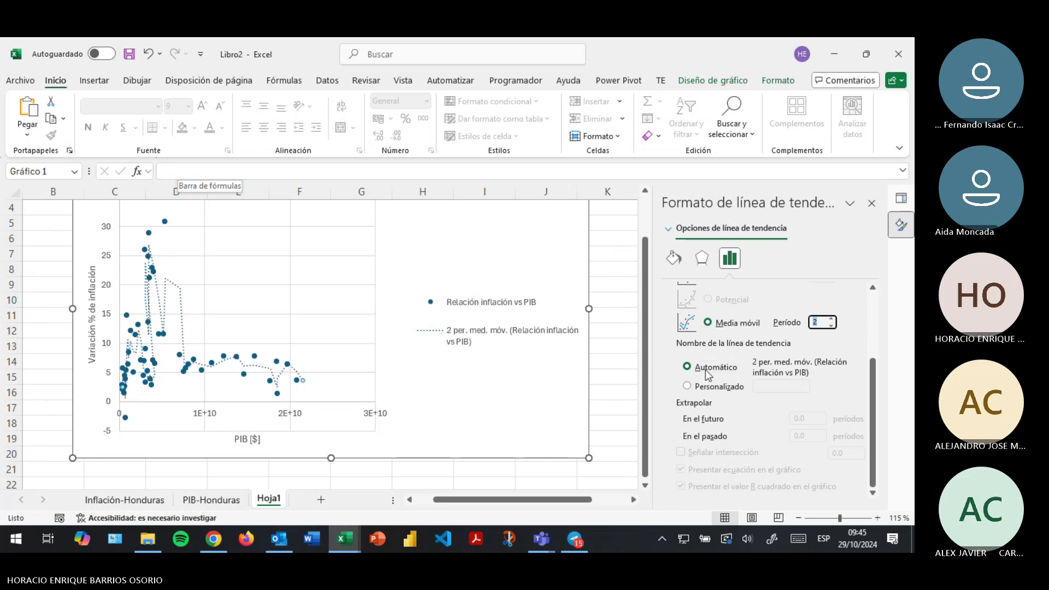
scroll(309, 367, up, 1)
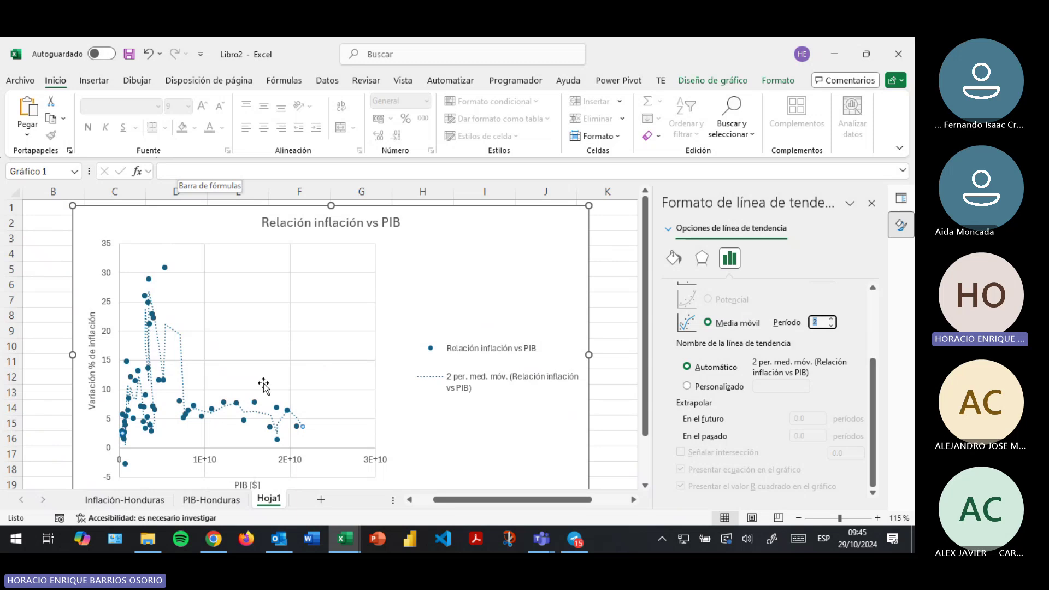
scroll(153, 378, down, 4)
scroll(153, 378, up, 3)
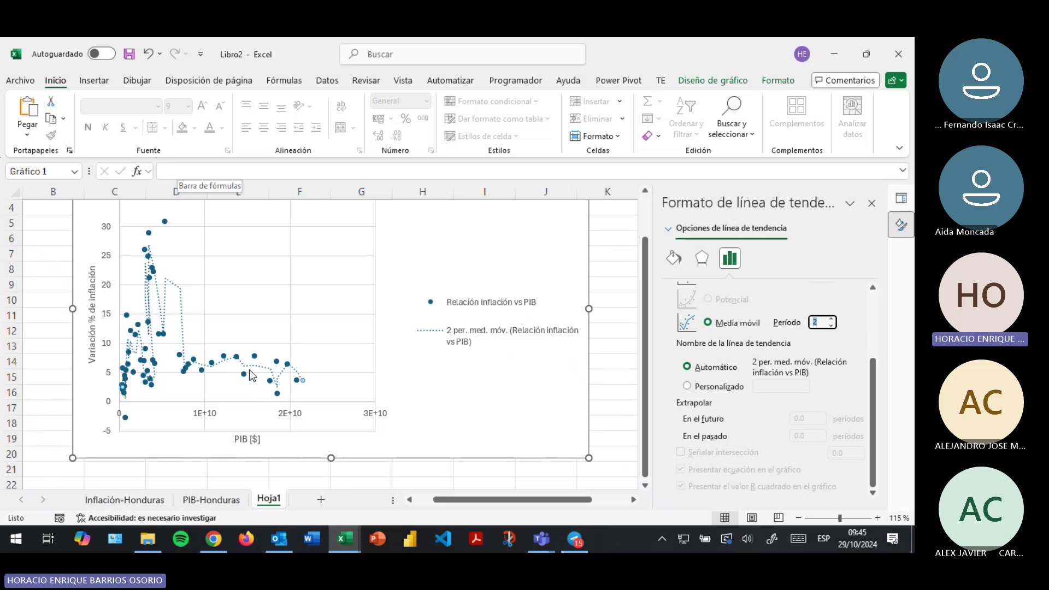
scroll(742, 398, up, 3)
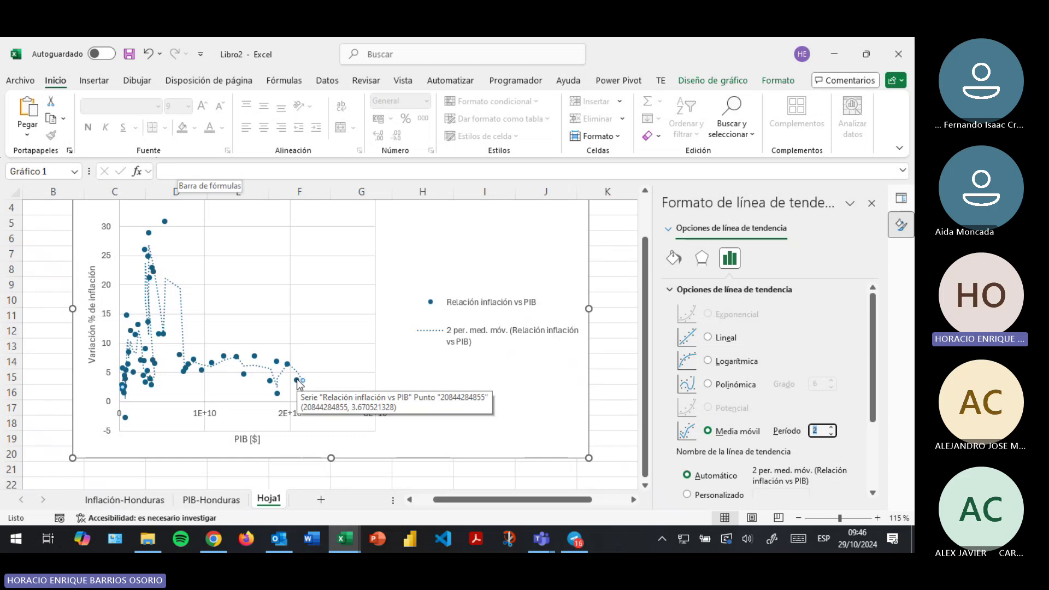
Step: Switch the trendline to polynomial, try degree 2, and set the degree to 6
click(709, 386)
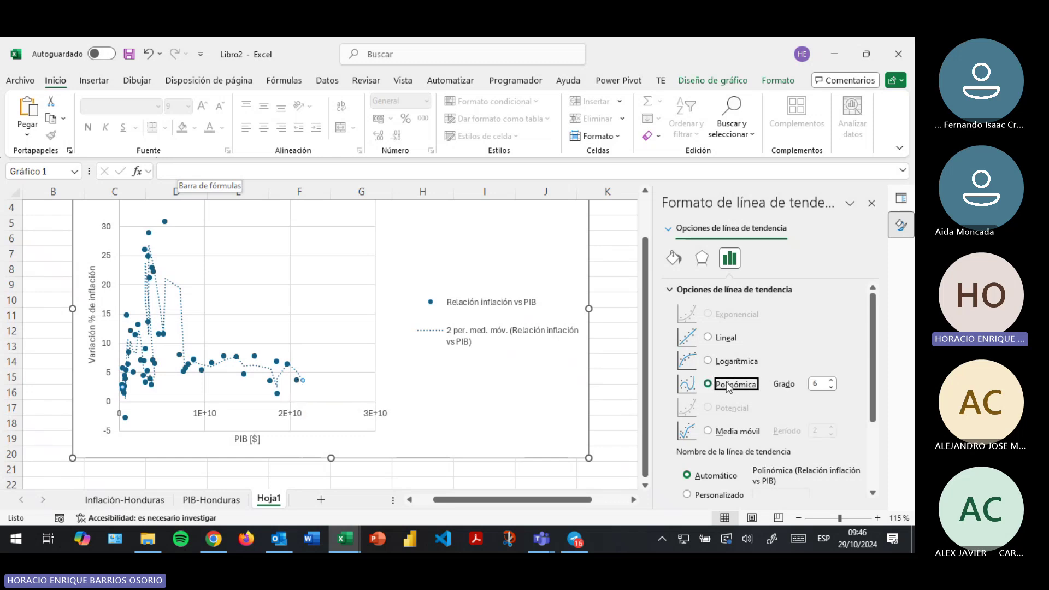
click(831, 388)
click(831, 388)
click(831, 387)
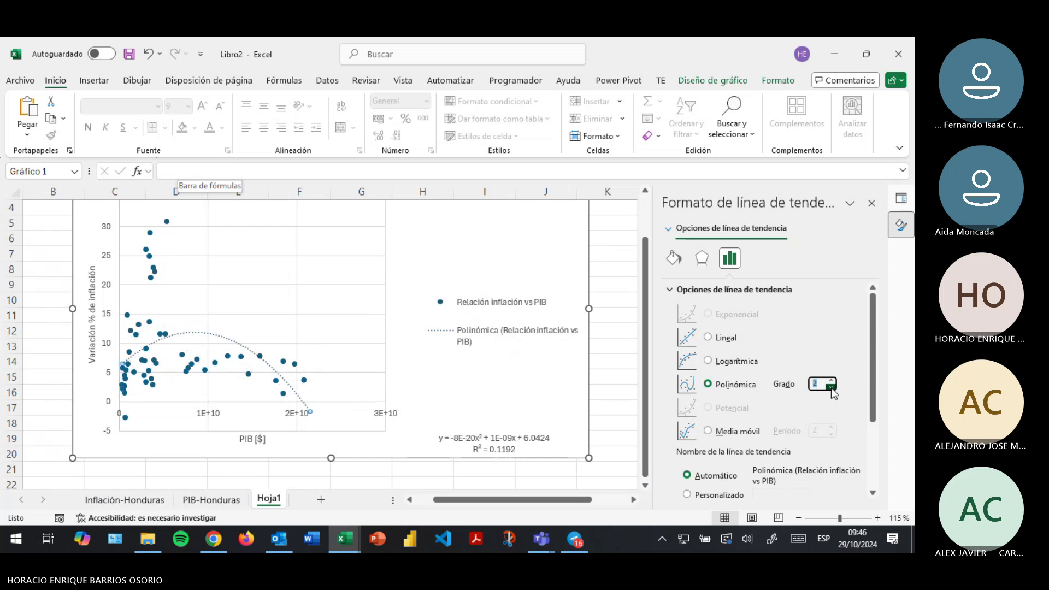
click(831, 381)
click(831, 381)
click(831, 381)
click(832, 381)
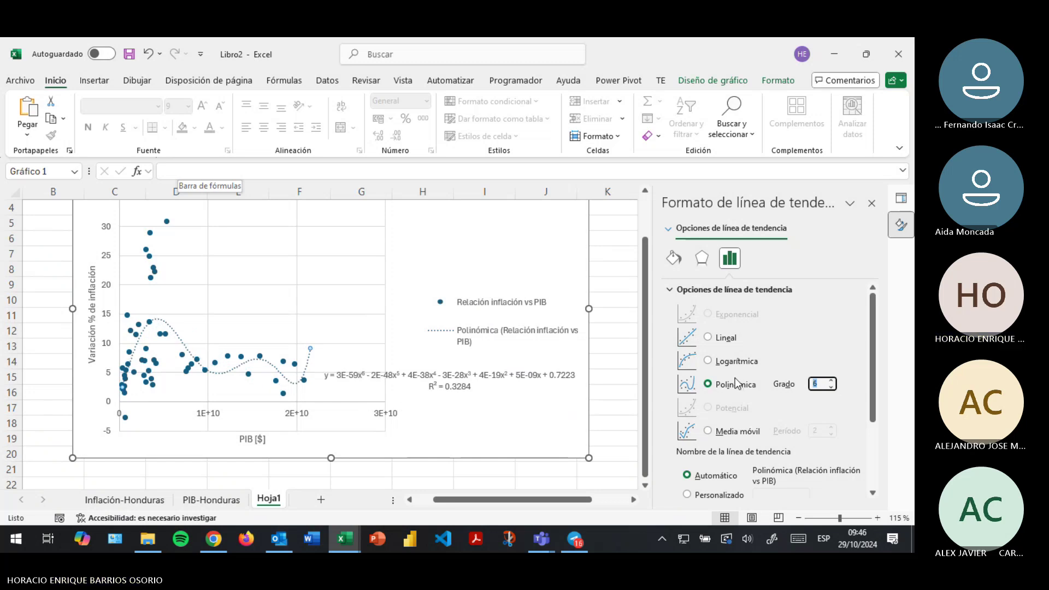
Step: Try logarithmic and linear trendlines for comparison, then return to the polynomial trendline of degree 6
click(709, 362)
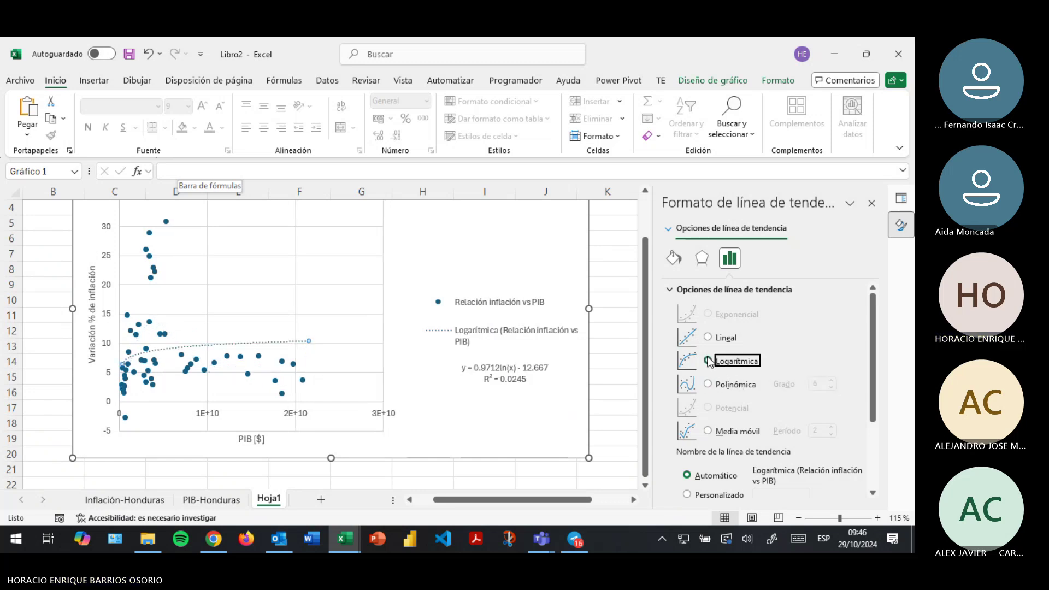
click(719, 339)
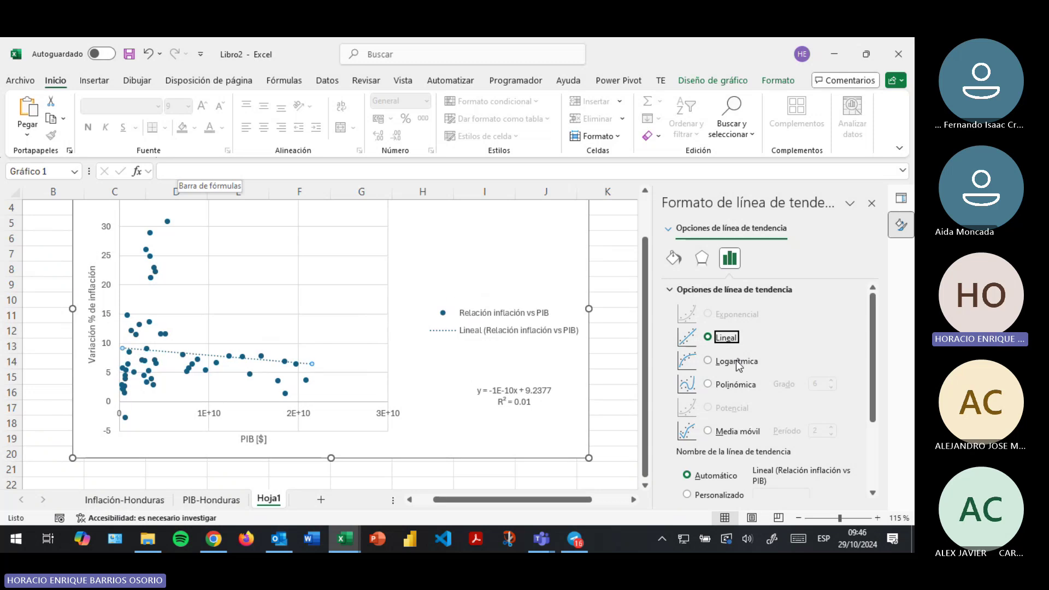
scroll(708, 343, down, 1)
scroll(777, 346, up, 1)
click(746, 384)
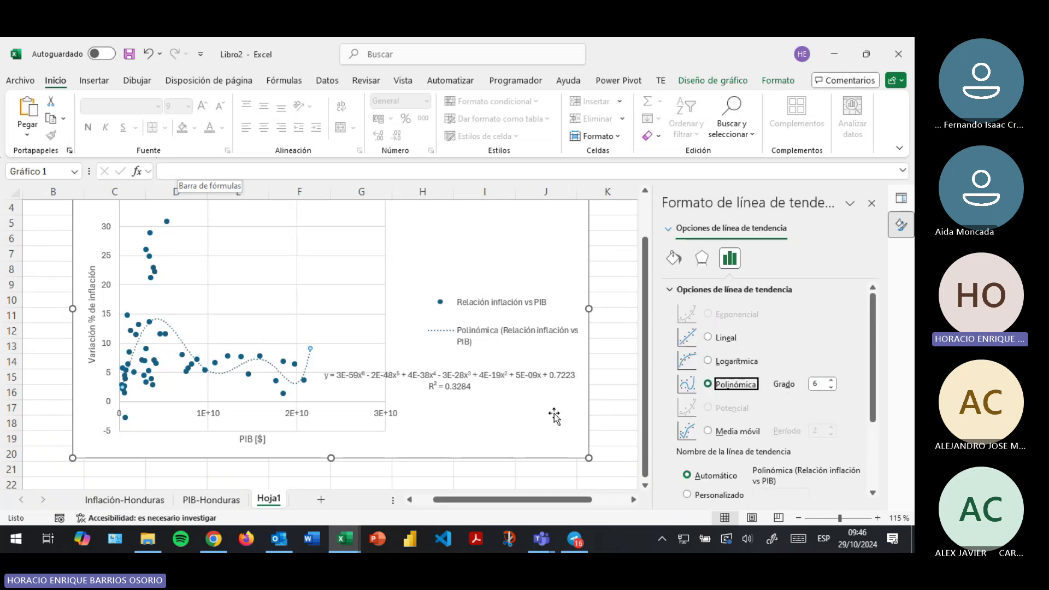
Step: Select the polynomial trendline's equation label to examine its equation and R² value
click(437, 382)
scroll(436, 379, down, 2)
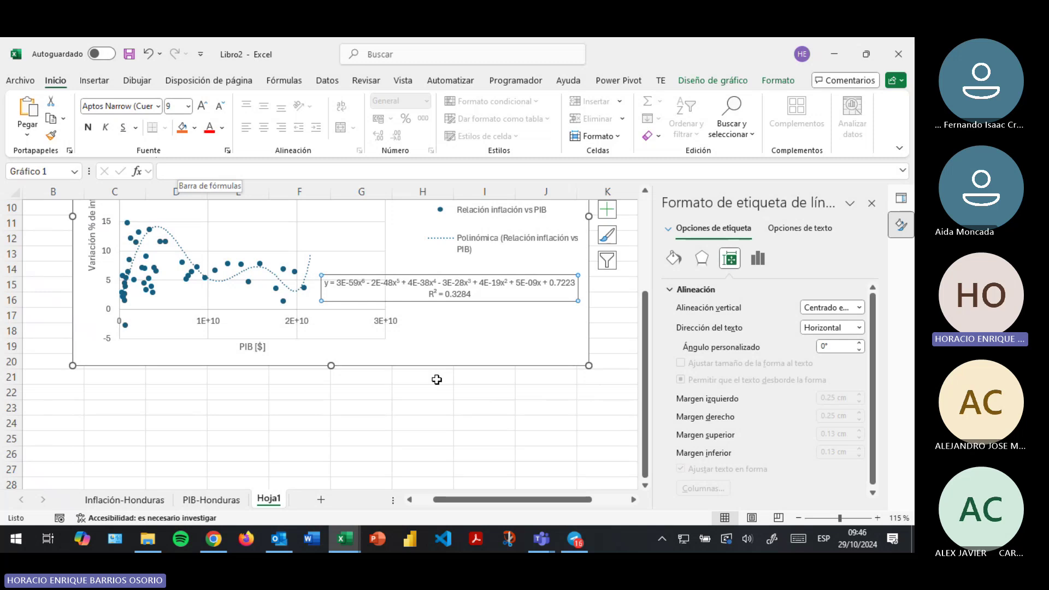
scroll(437, 379, up, 2)
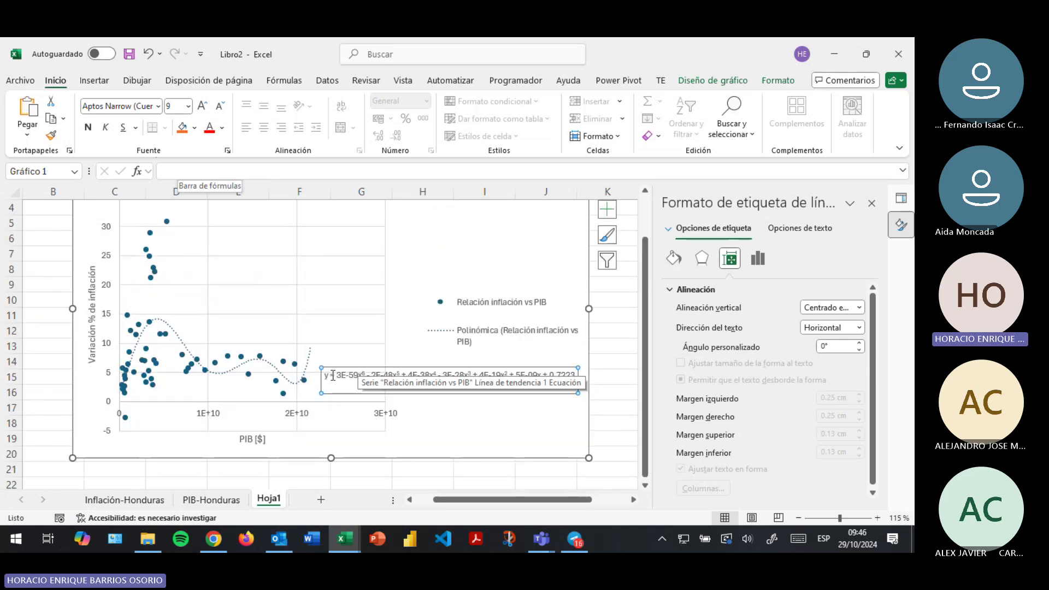
Step: Below the chart, label cell C22 "y [%inflación]" and cell C23 "x [PIB]"
click(333, 375)
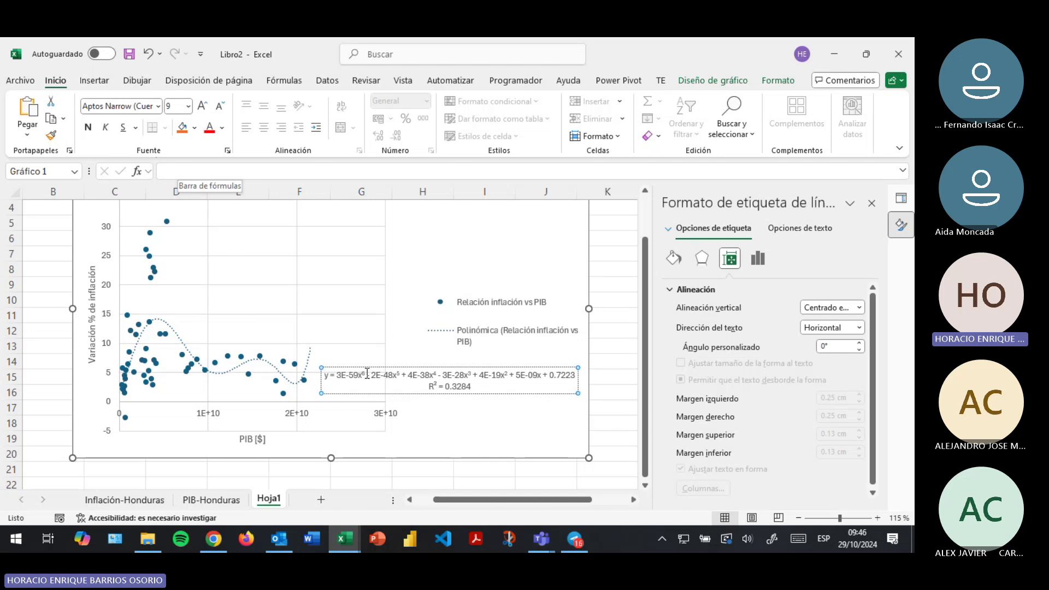
scroll(466, 389, down, 3)
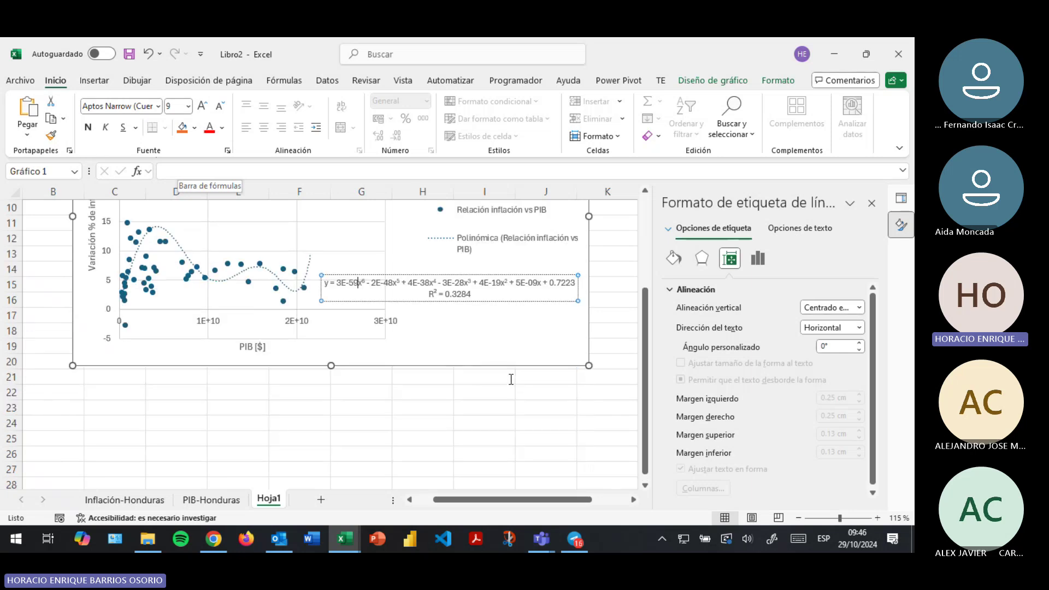
click(121, 354)
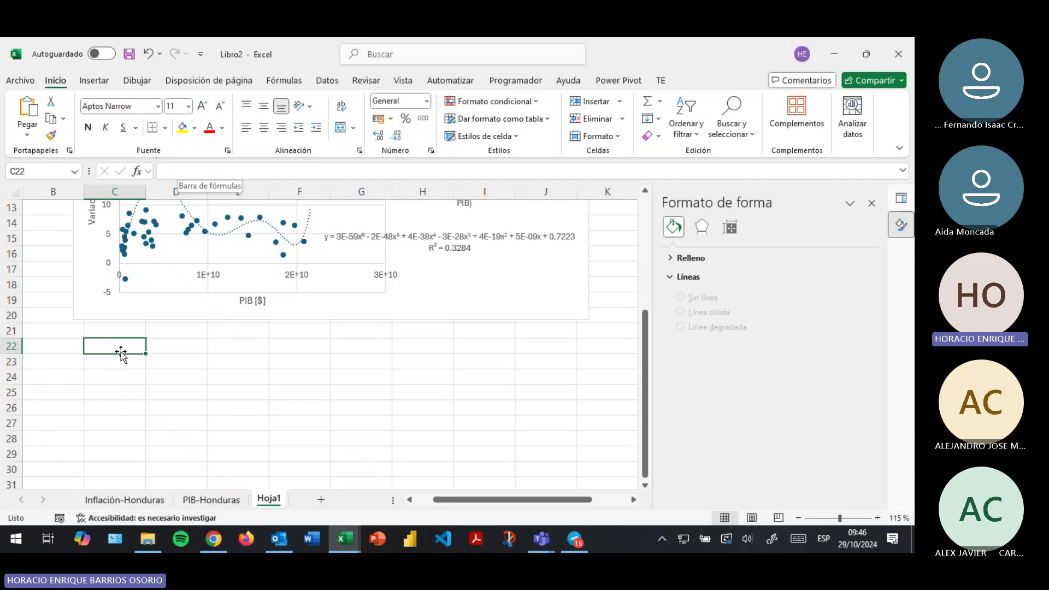
text(y)
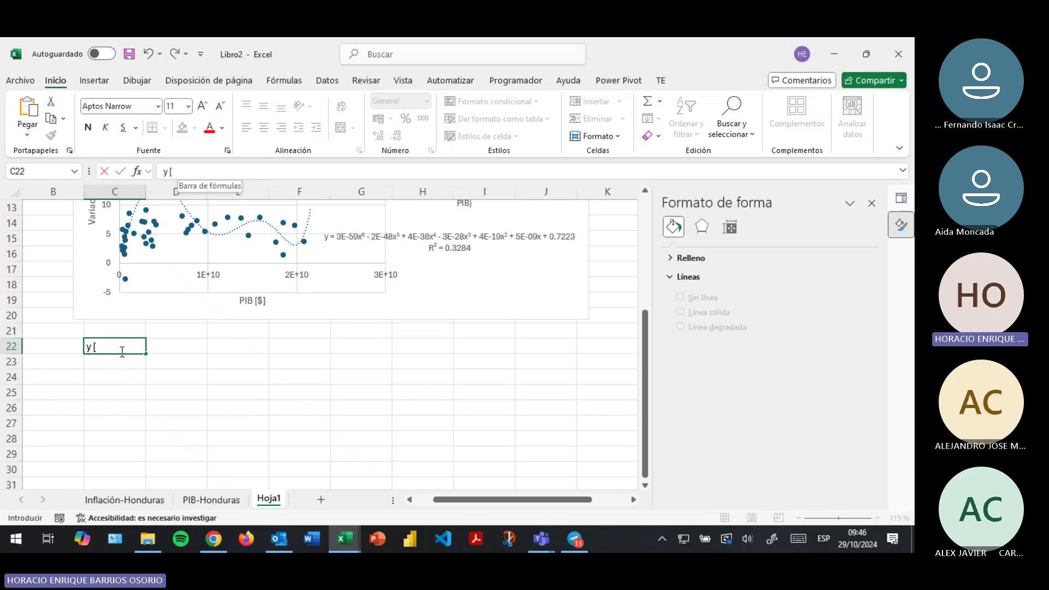
text( [%inflación])
key(Return)
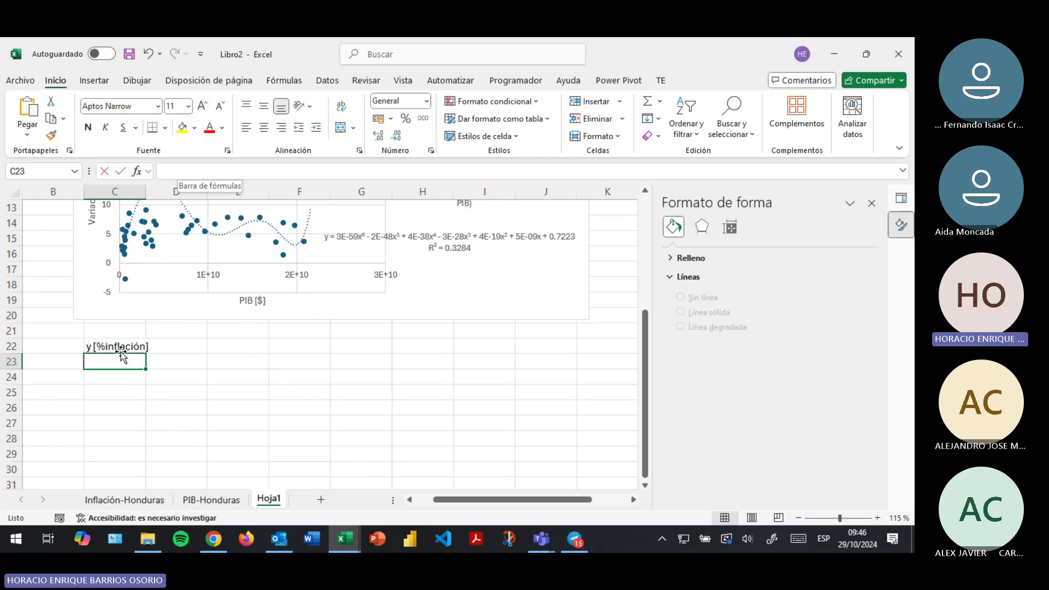
text(x [)
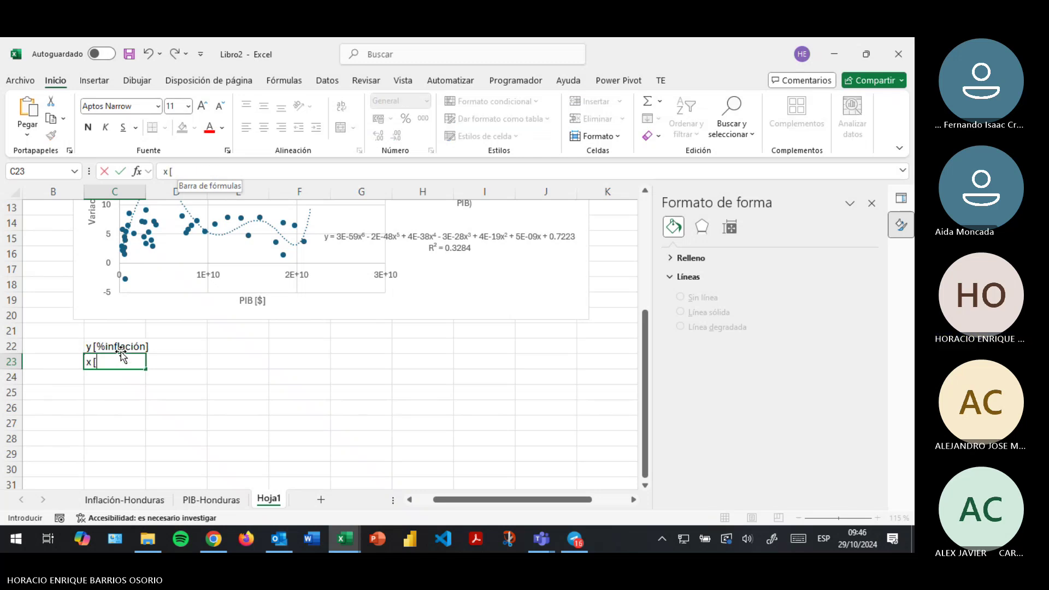
text(PIB])
key(Tab)
Step: Enter the label "Regresión" in cell C21, above the y and x labels
key(Up)
key(Up)
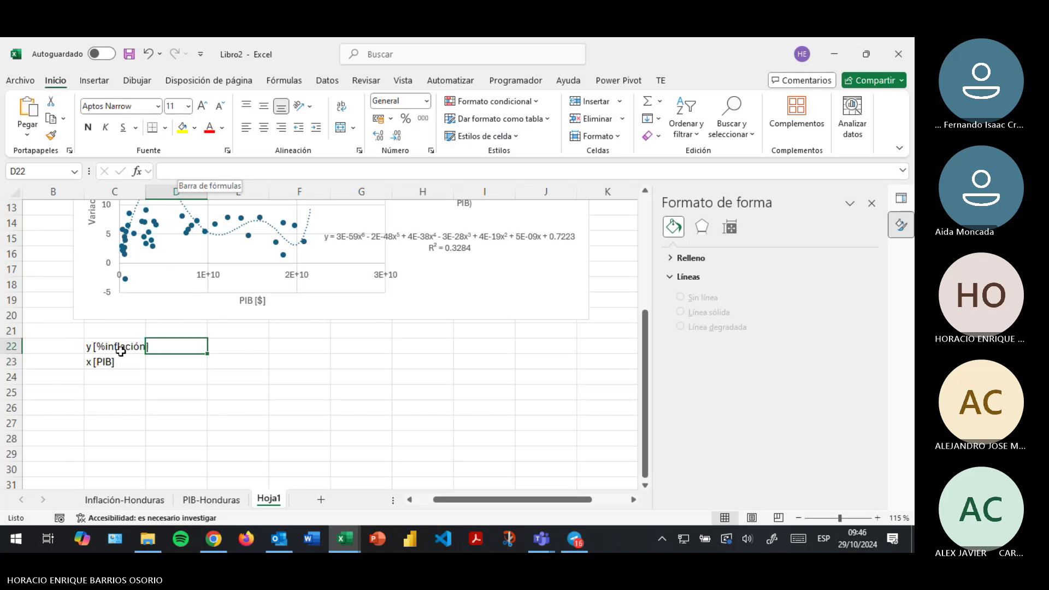
key(Down)
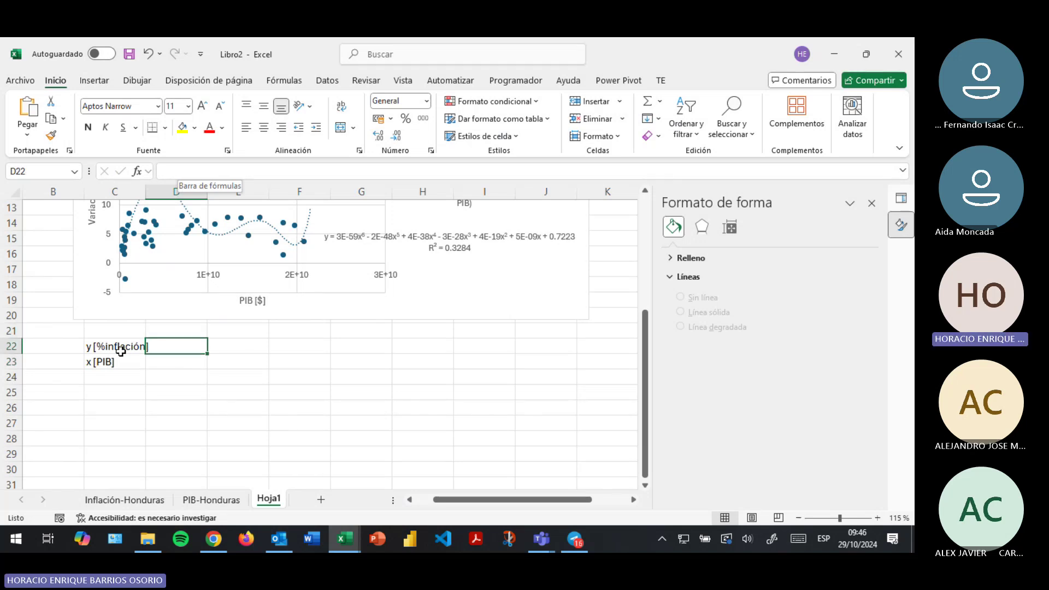
key(Up)
key(Left)
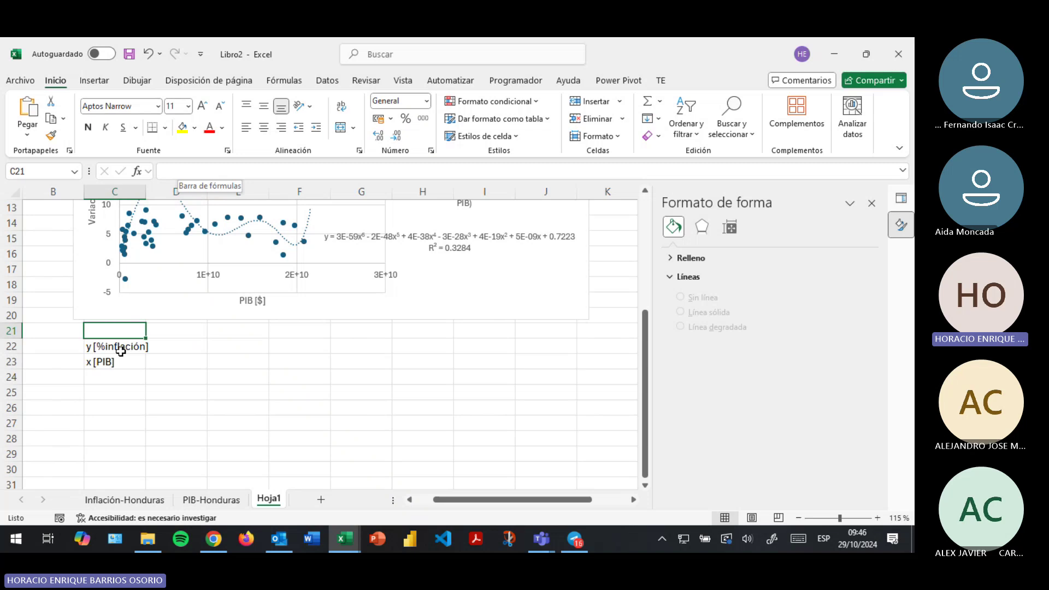
key(F2)
text(Regr)
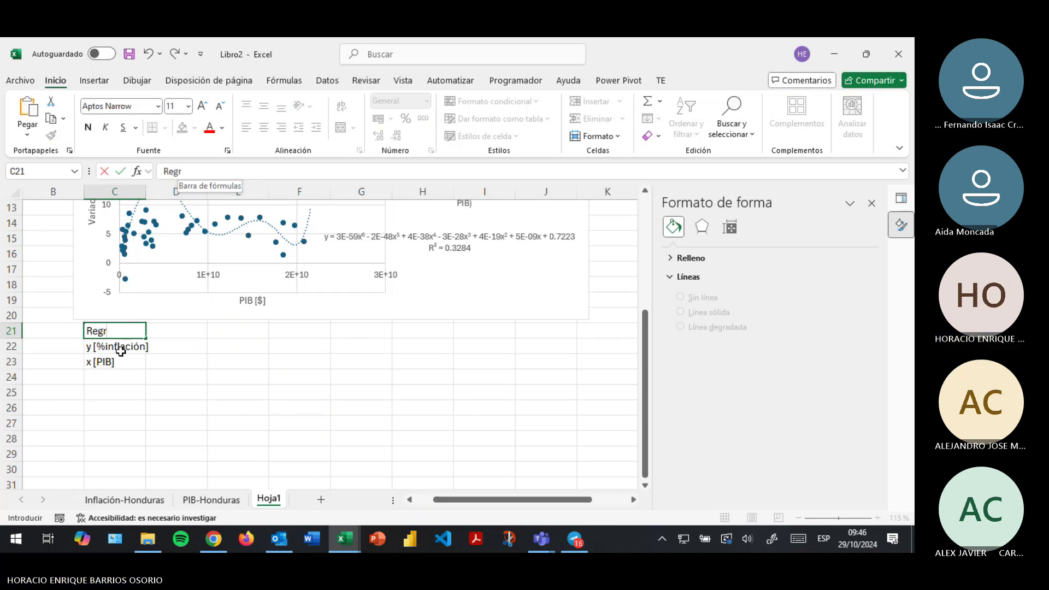
text(esión)
key(Tab)
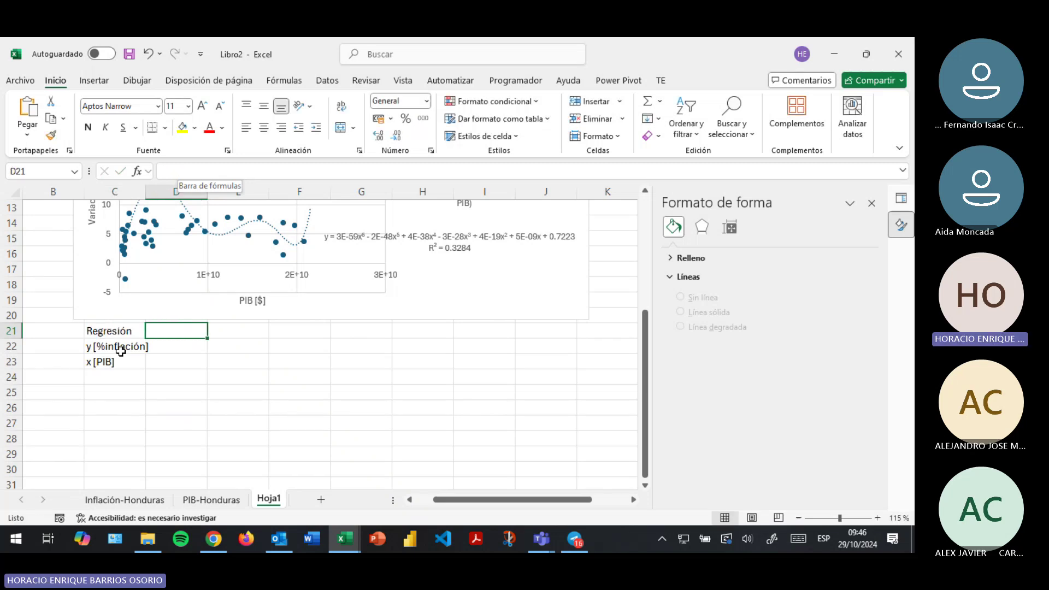
Step: Enter the trendline equation's first four coefficients in D21:G21: 3e-59, -2e-48, 4e-38 and -3e-28
text(3e-59)
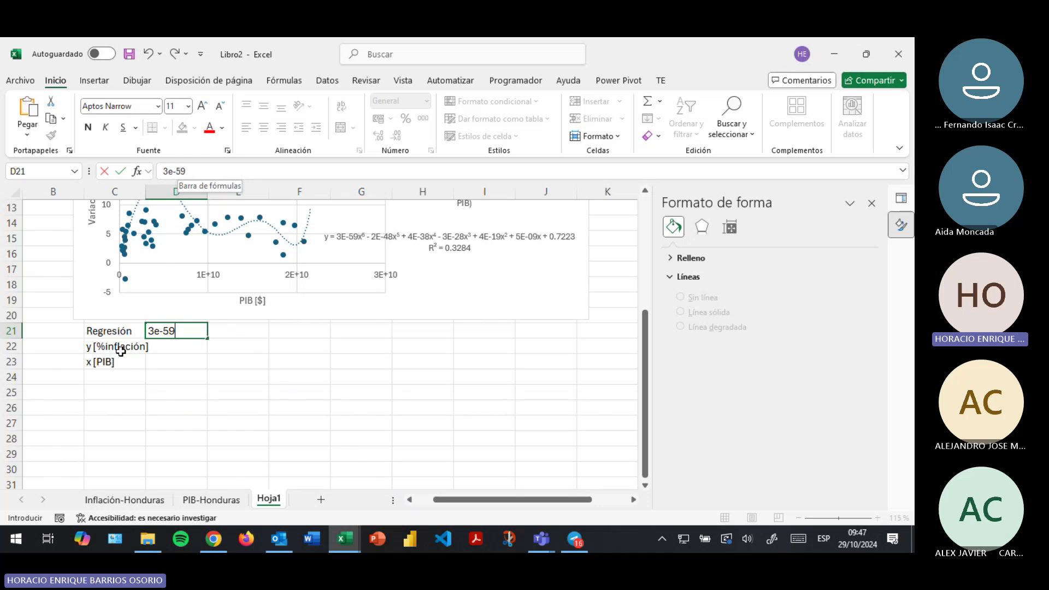
key(Tab)
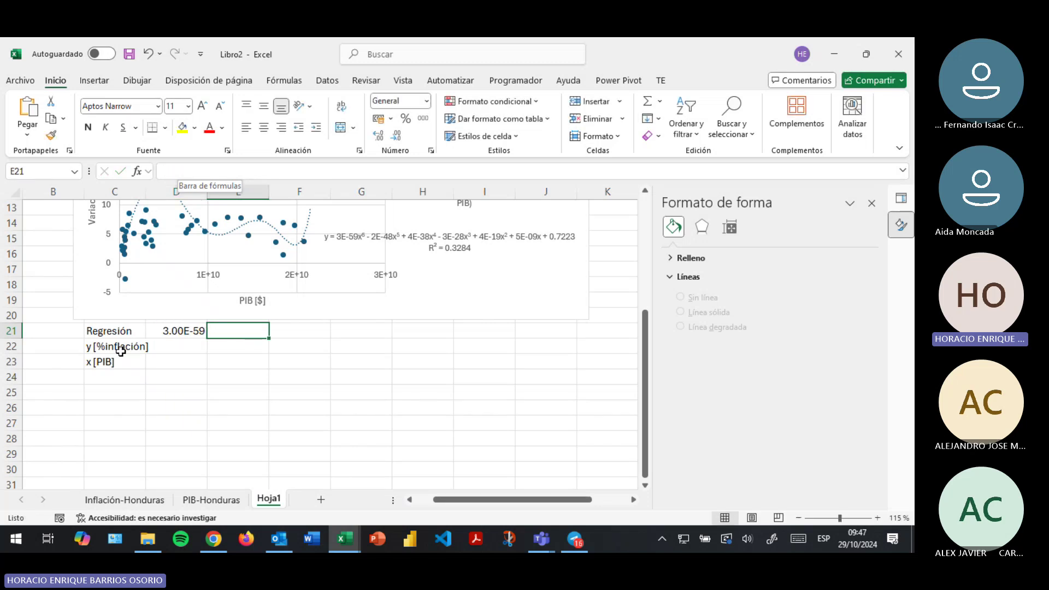
text(-2e-48)
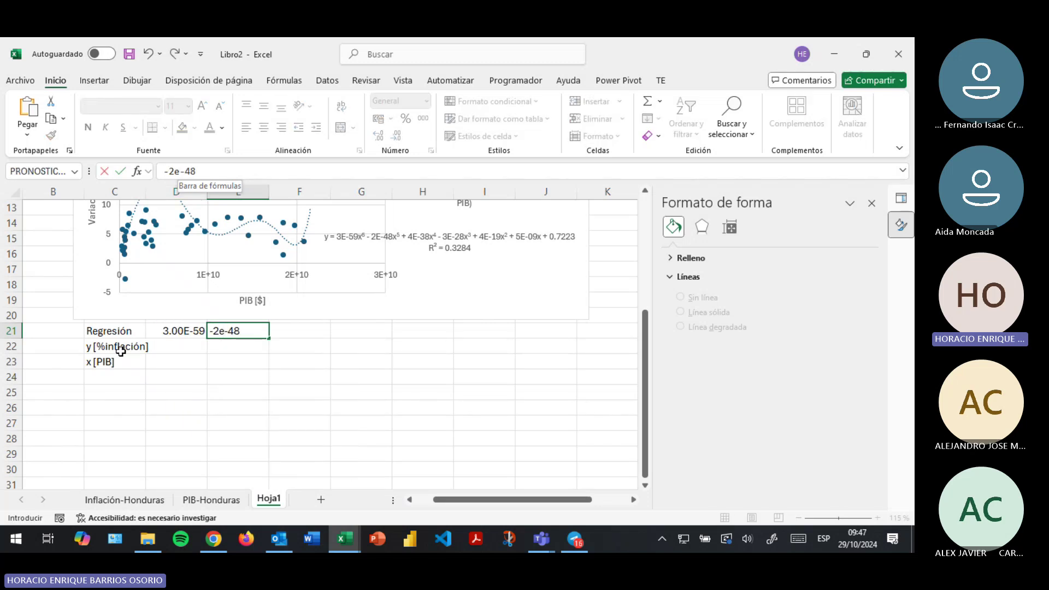
key(Tab)
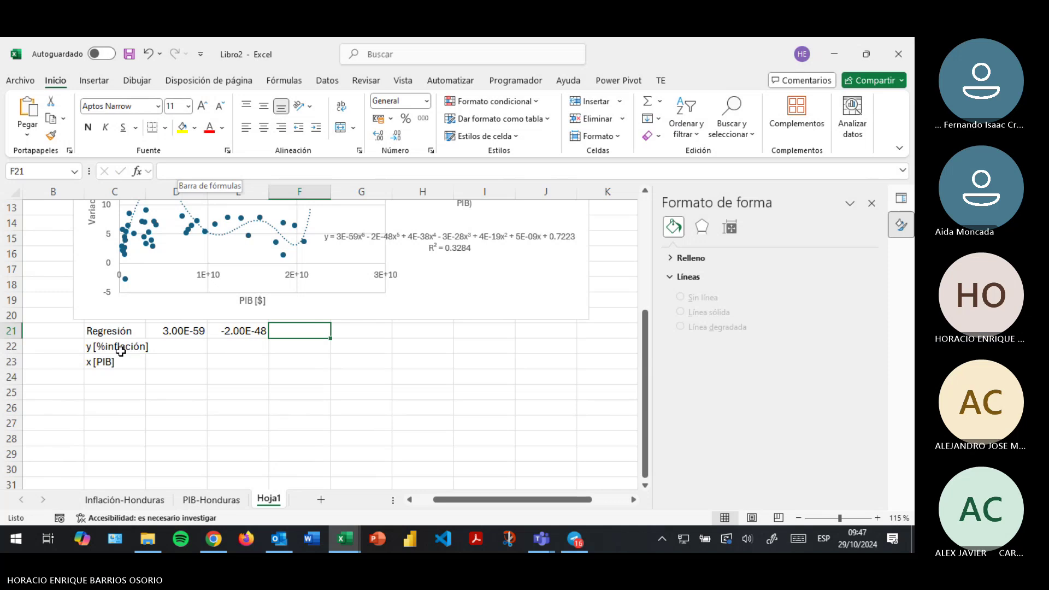
text(4e-38)
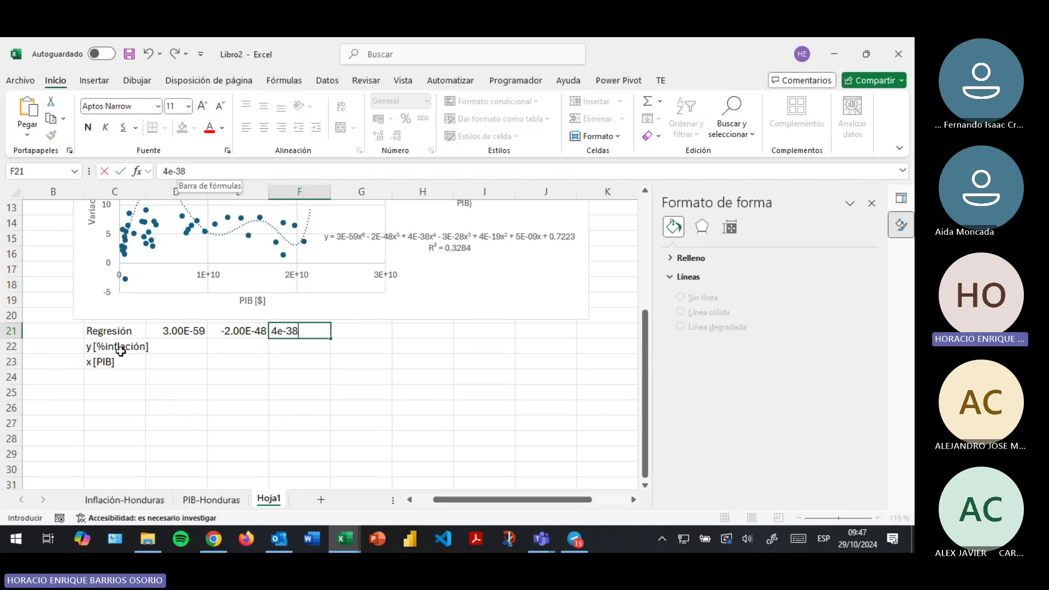
key(Tab)
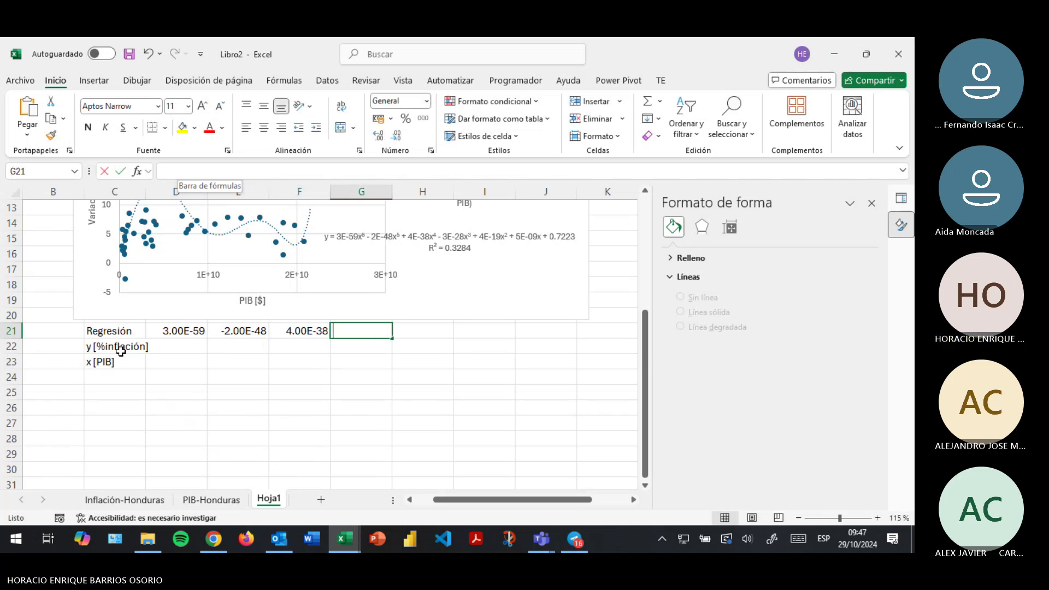
text(-3e-)
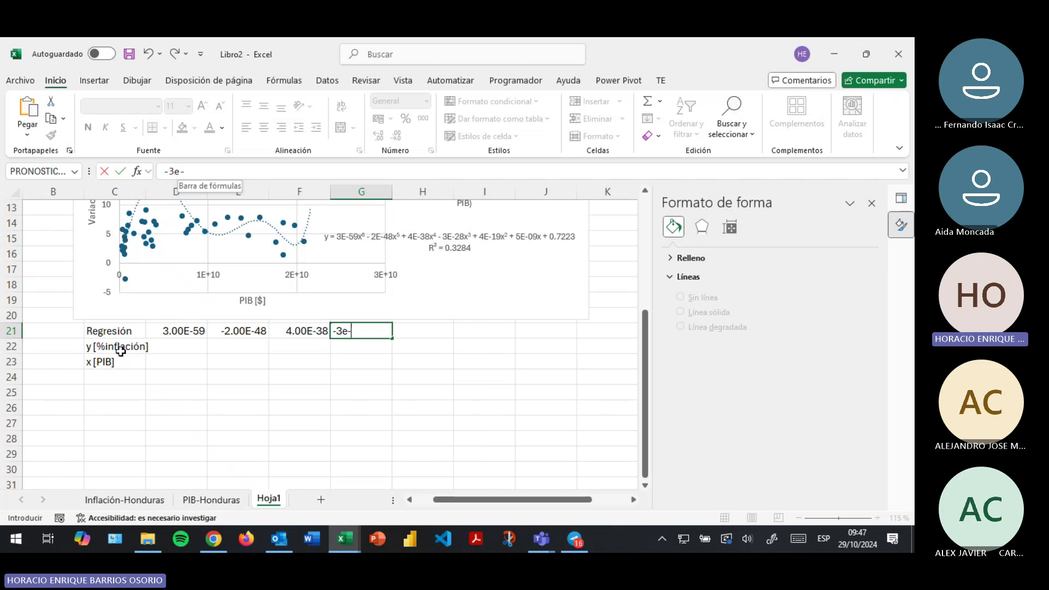
text(28)
key(Tab)
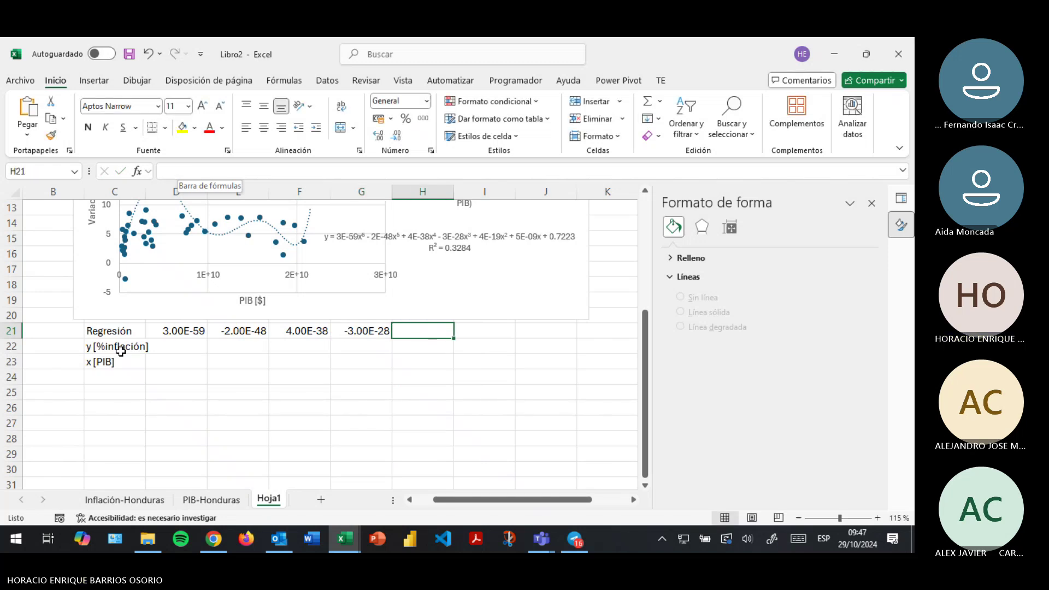
Step: Complete the Regresión row in H21:J21 with the coefficients 4e-19 and 5e-09 and the constant 0.7223
text(4e-19)
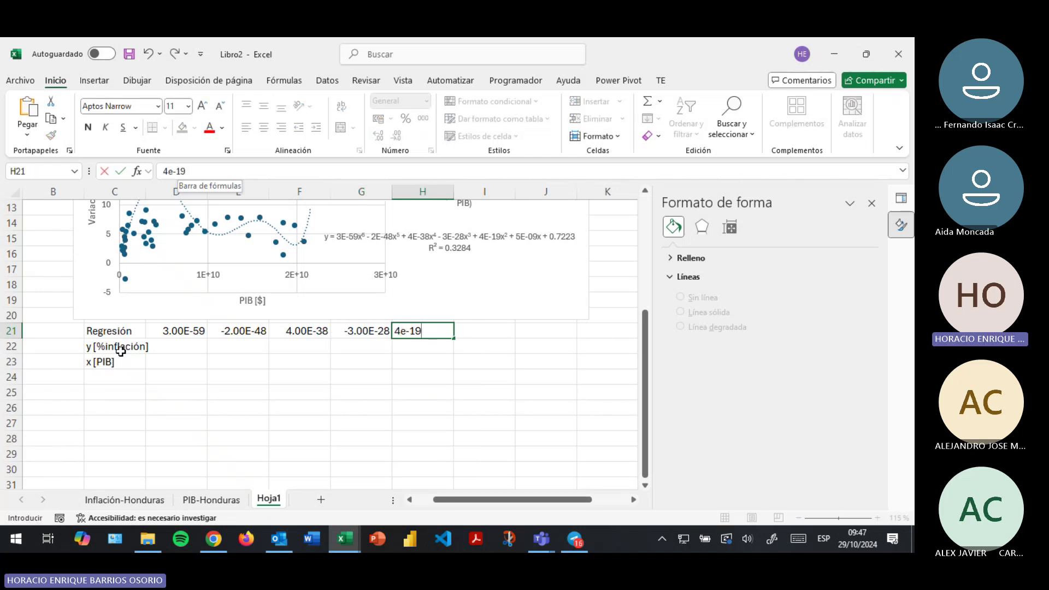
key(Tab)
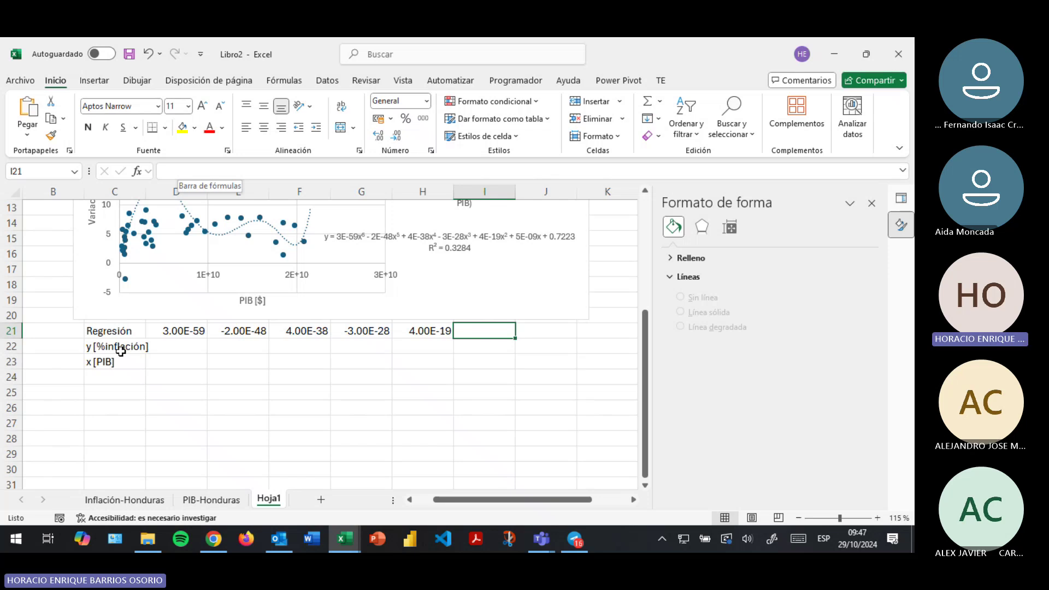
text(5e)
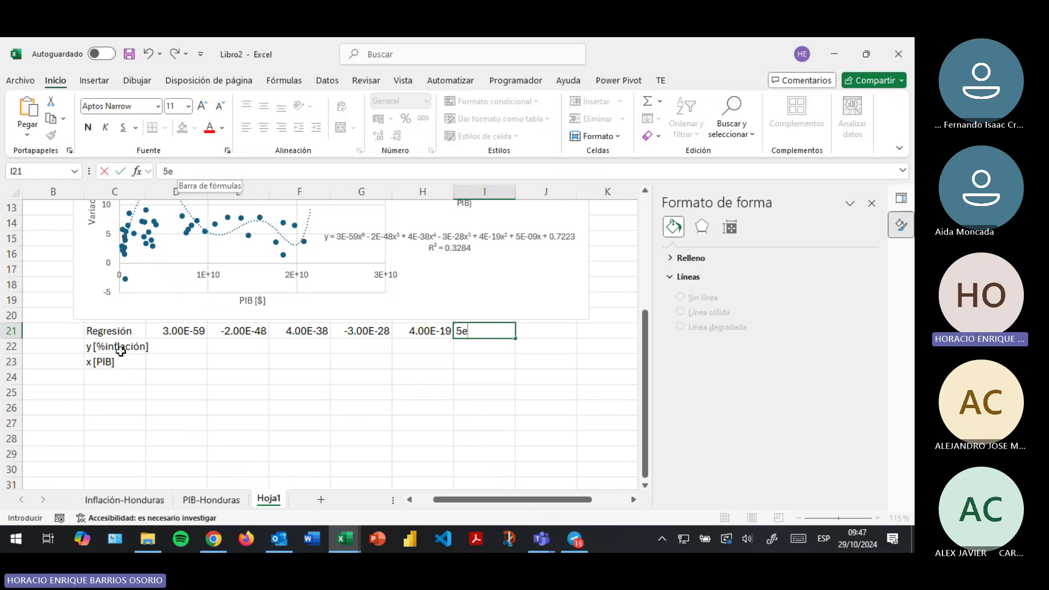
text(-09)
key(Tab)
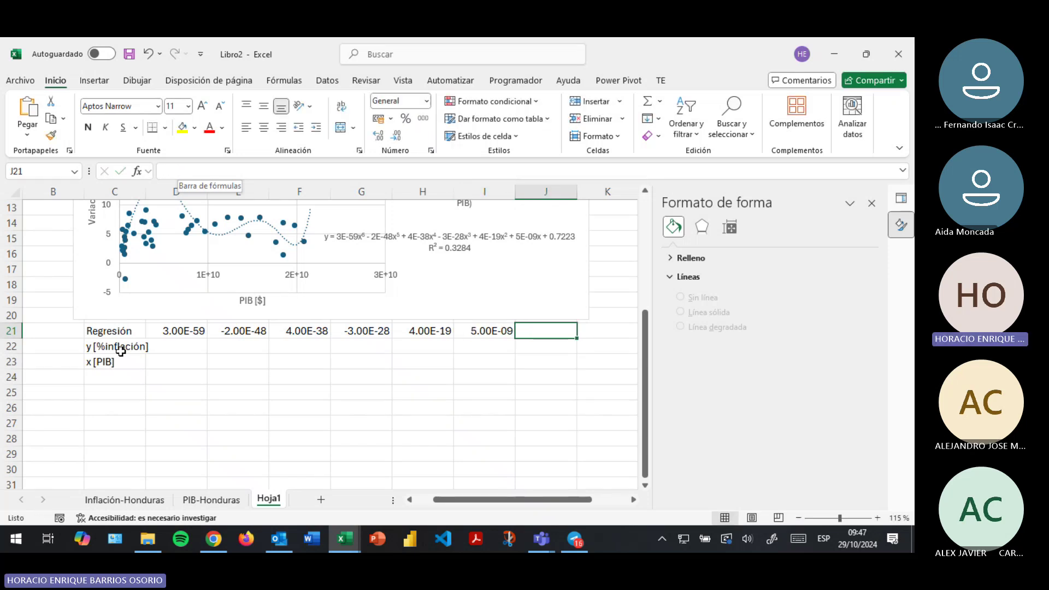
text(0)
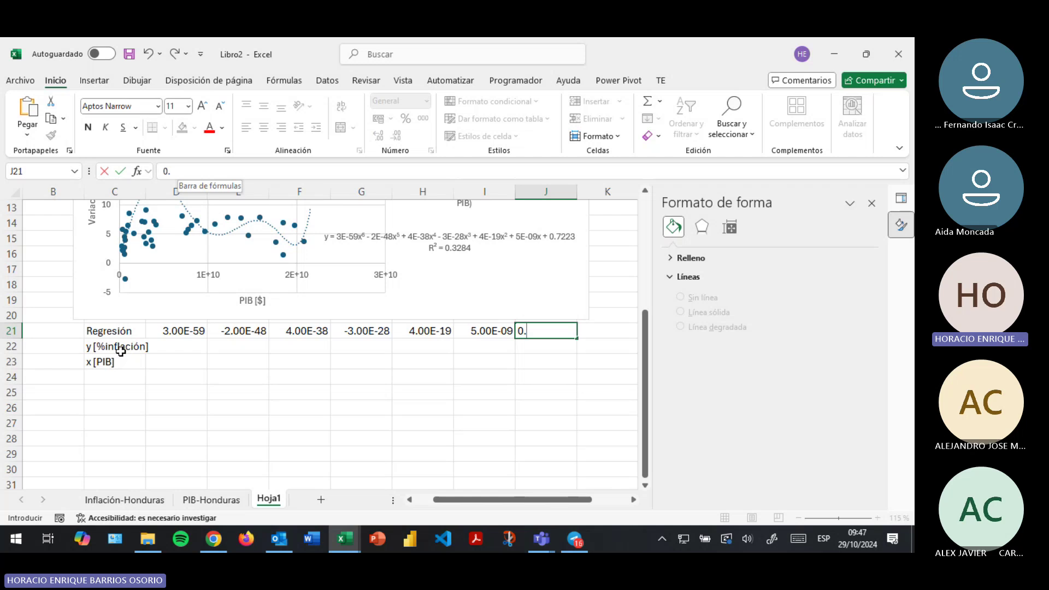
text(.7223)
click(350, 407)
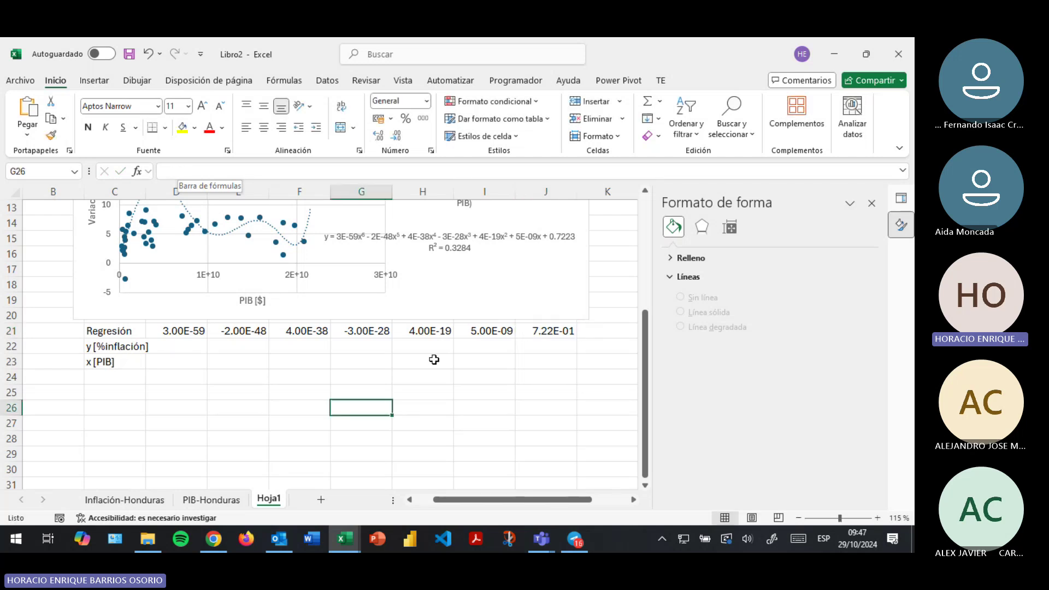
click(563, 235)
click(561, 236)
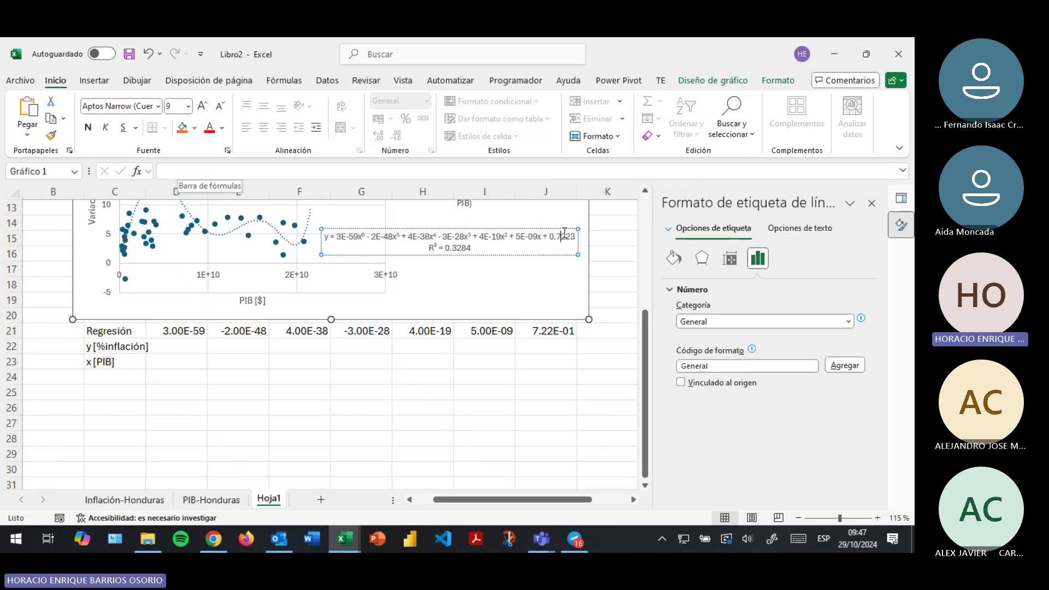
click(334, 365)
click(195, 345)
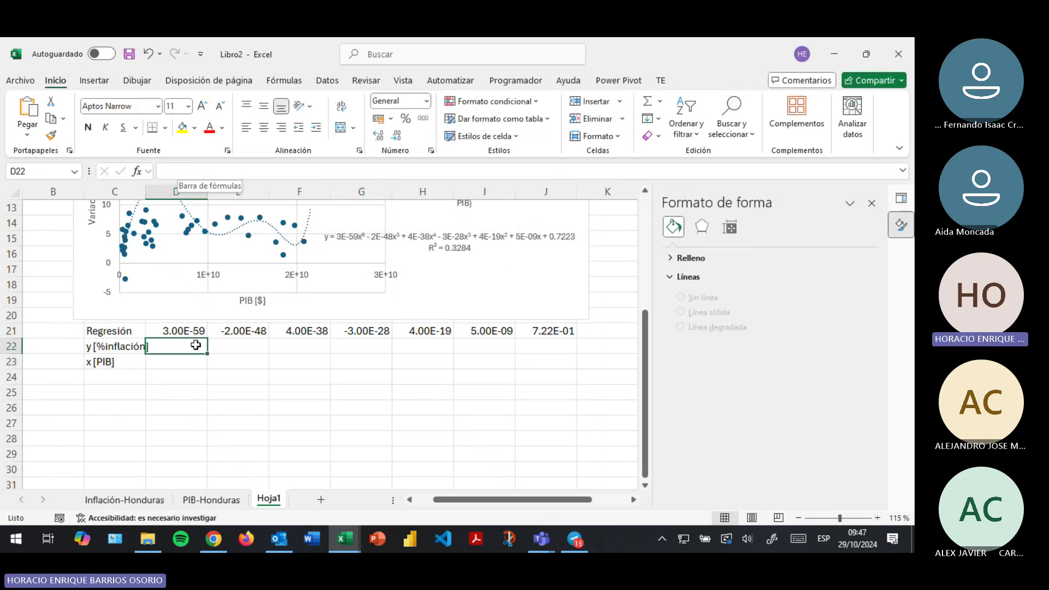
click(198, 326)
Step: Start the regression formula in D22 with the sixth-degree term ($D$21*D23^6), keeping the coefficient reference absolute
click(186, 344)
text(=)
key(Up)
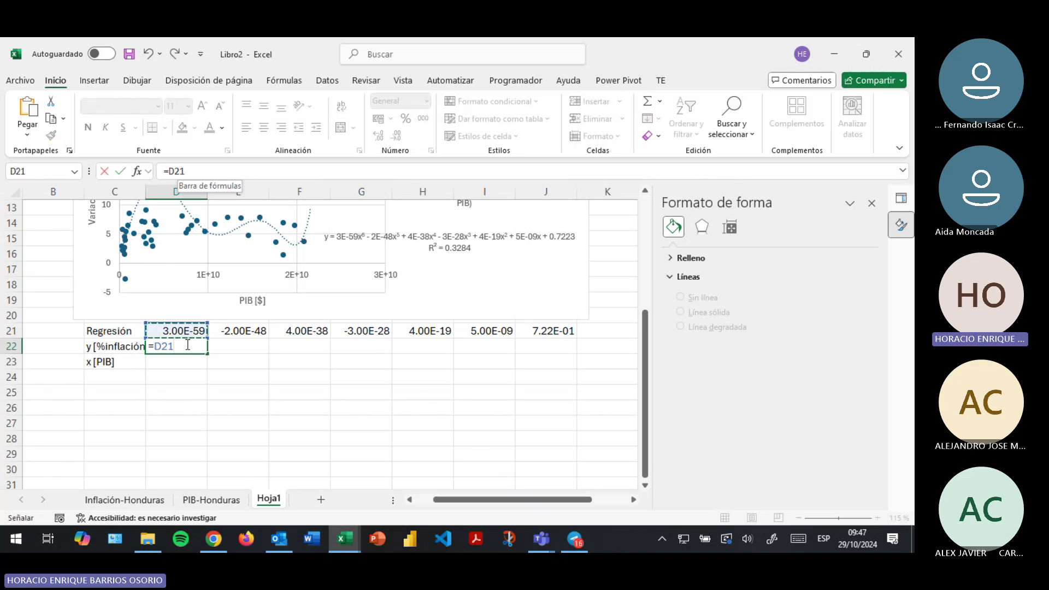
key(BackSpace)
key(BackSpace)
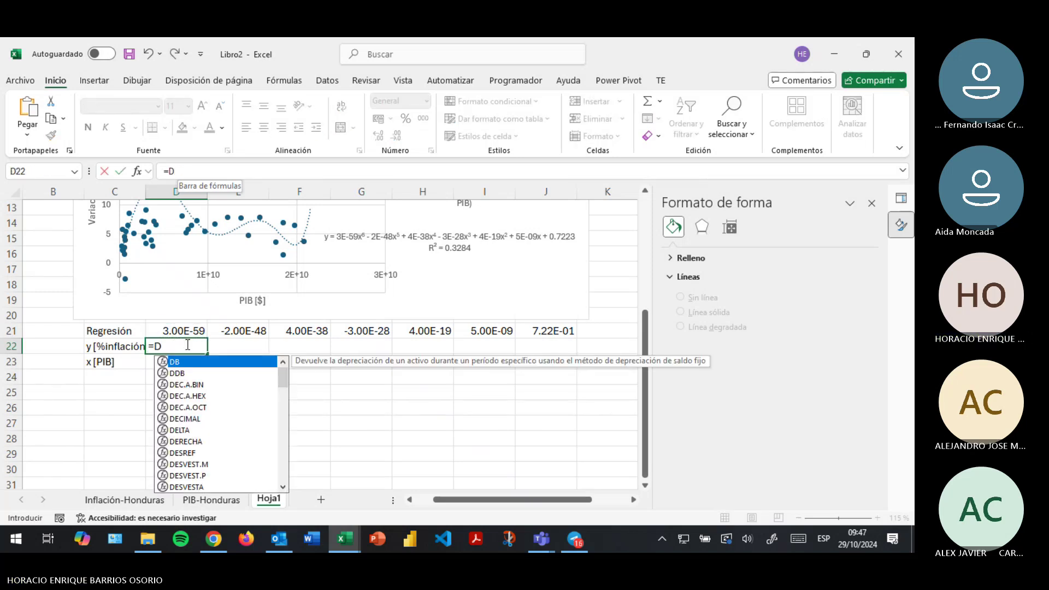
key(BackSpace)
text(()
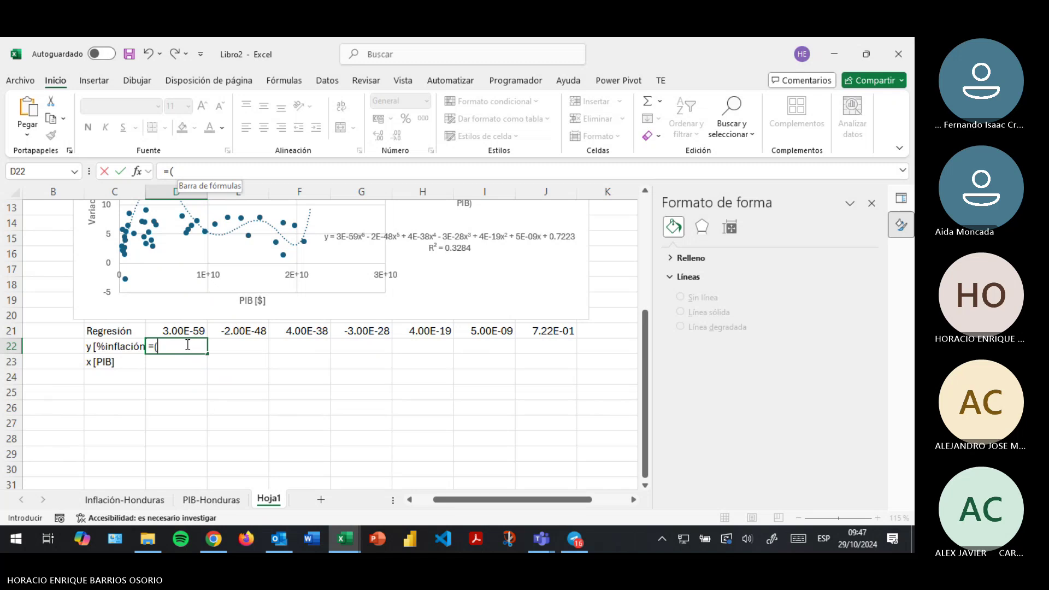
key(Up)
key(F4)
text(*)
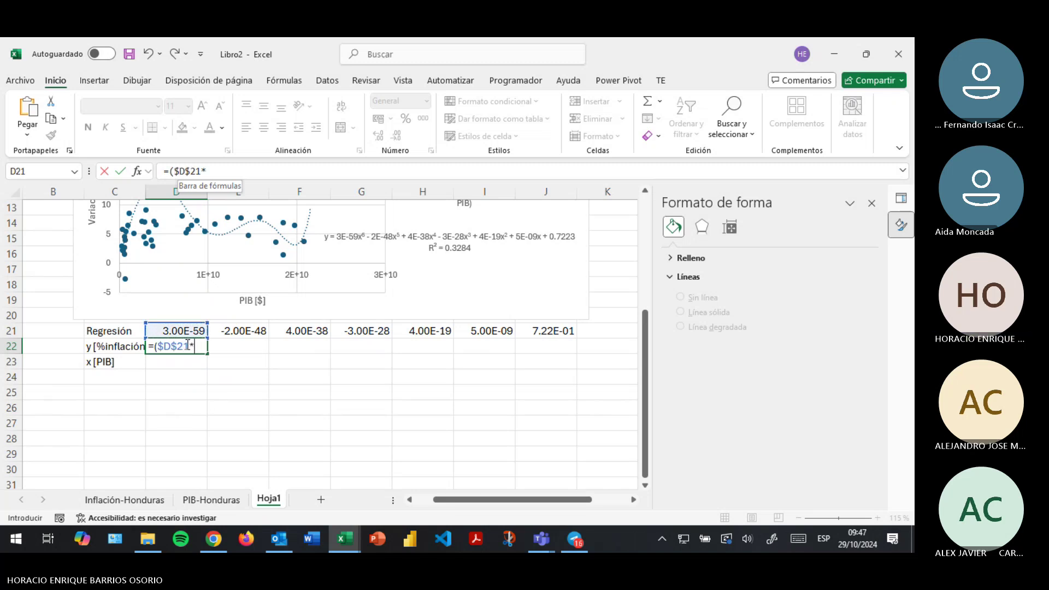
click(171, 360)
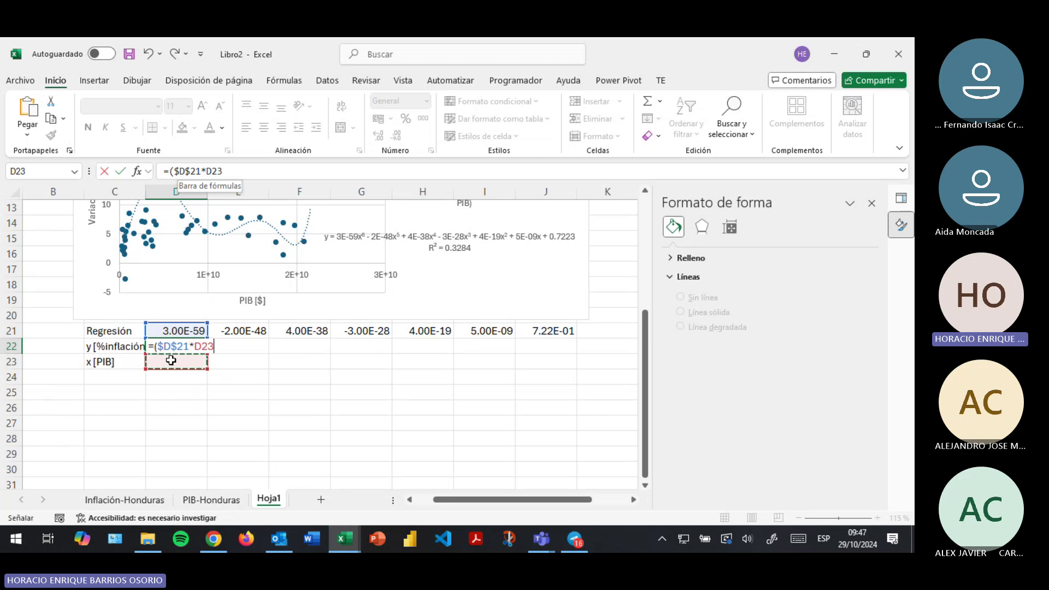
text(^6))
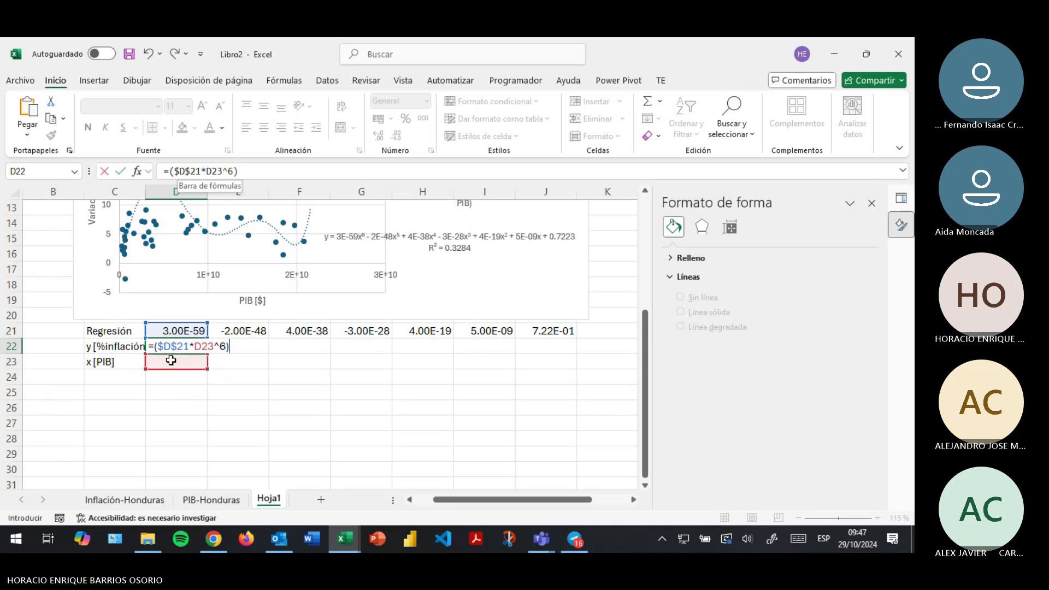
Step: Add the fifth-degree term ($E$21*D23^5) to the D22 formula, keeping the coefficient reference absolute
text(+()
key(Up)
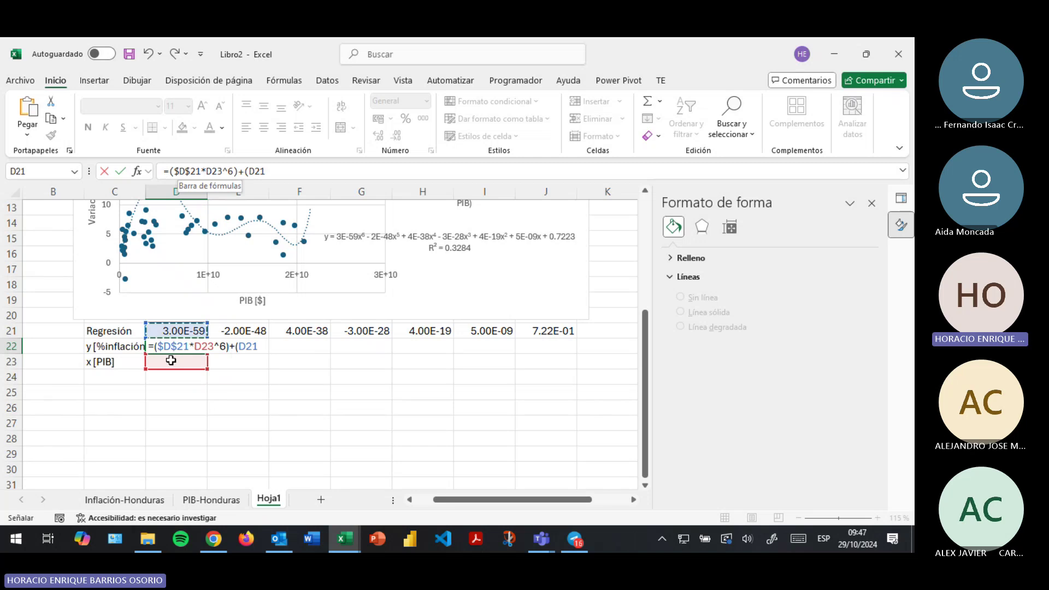
key(Right)
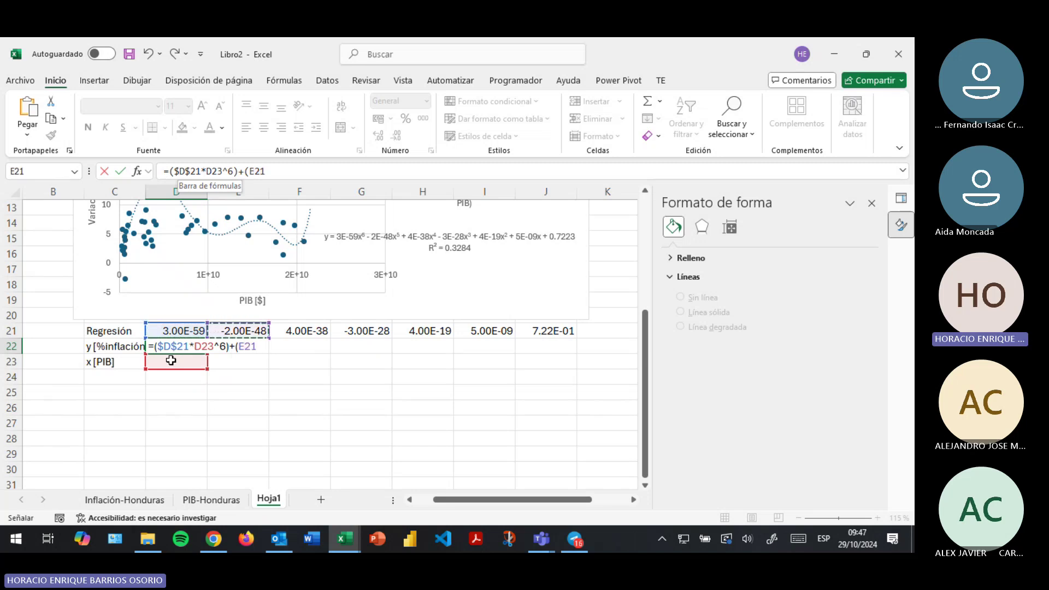
key(F4)
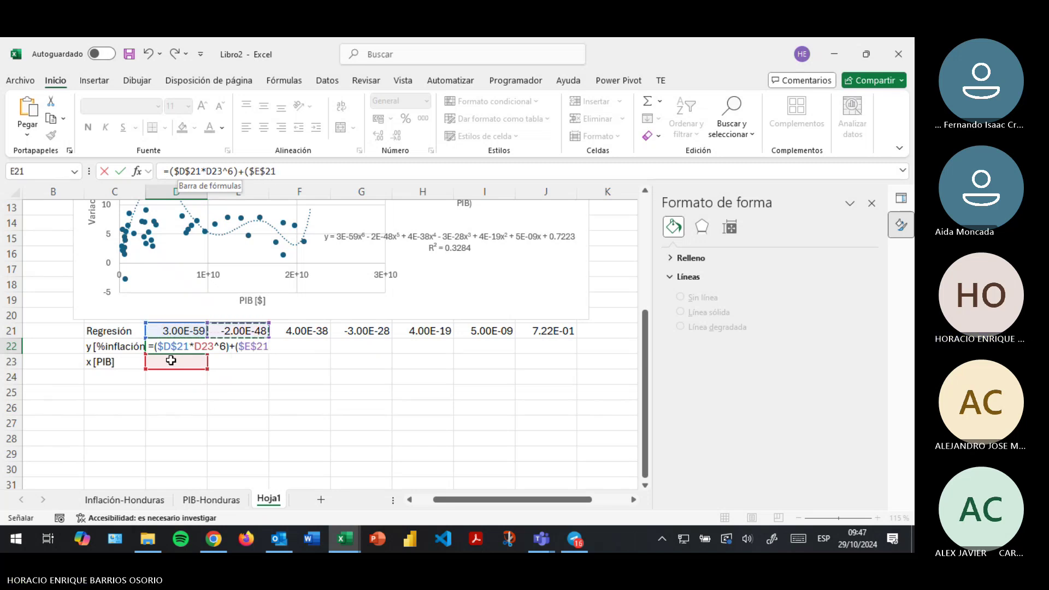
text(*)
click(171, 360)
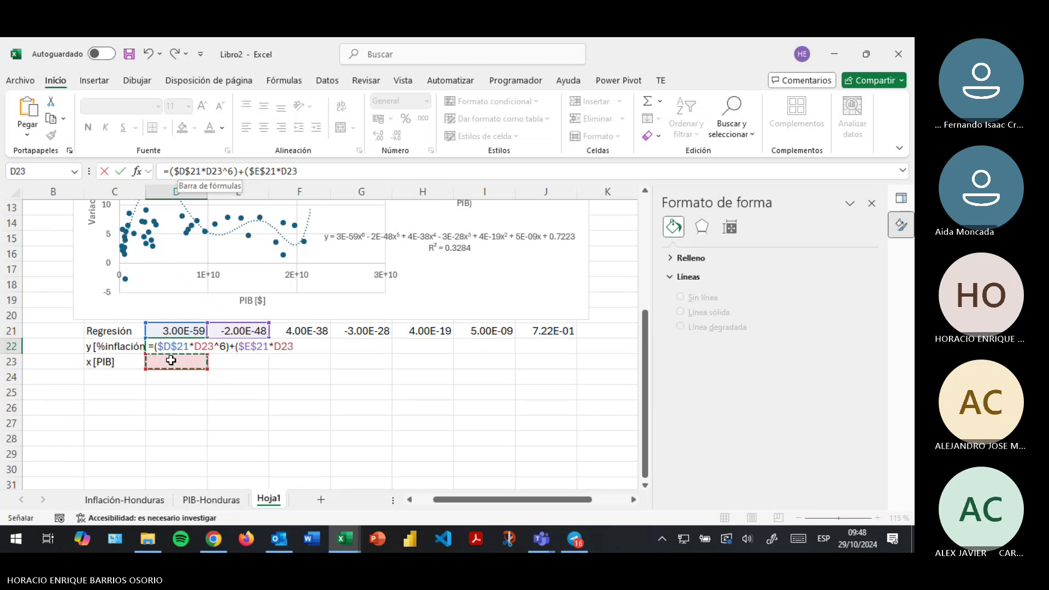
text(^5)
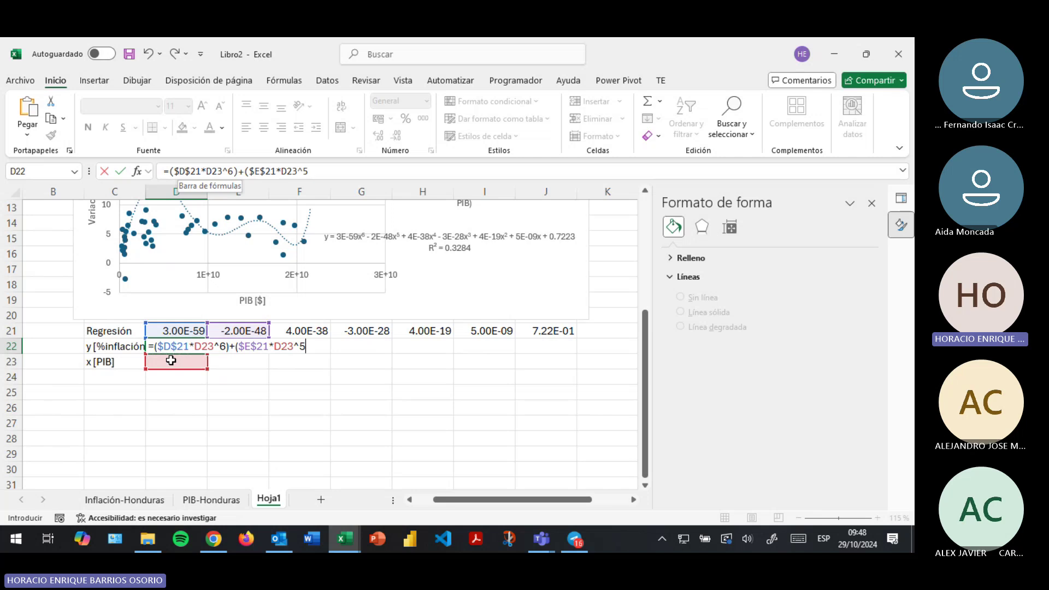
text()+)
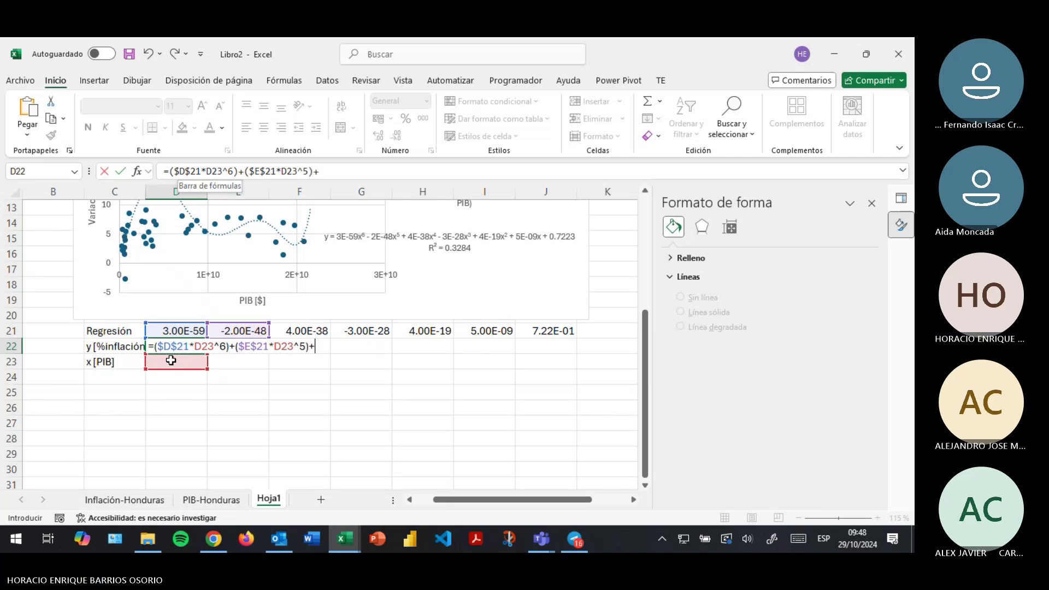
key(Up)
key(Right)
key(Right)
key(F4)
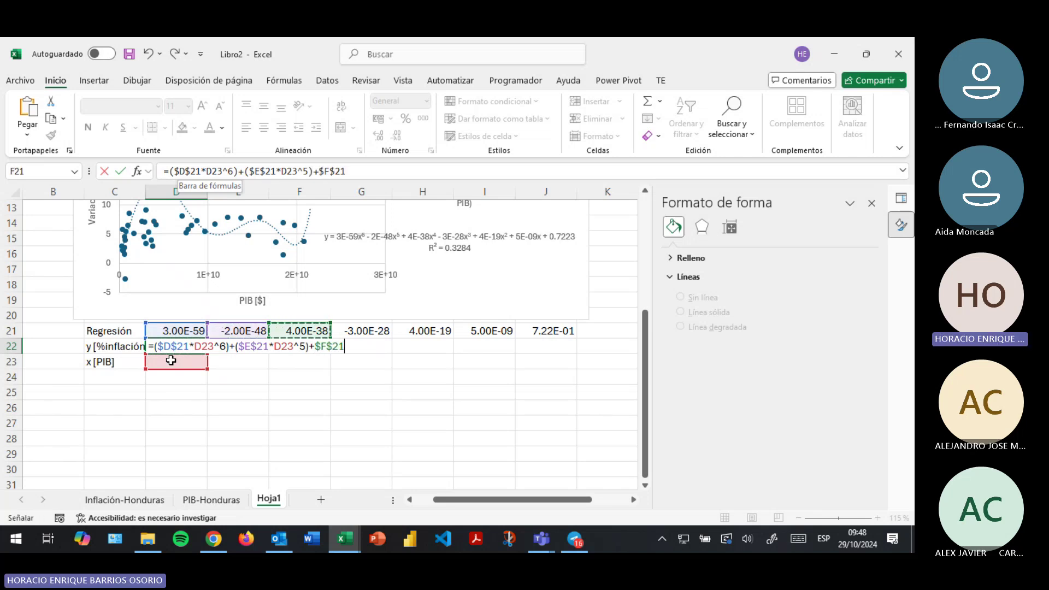
key(BackSpace)
key(BackSpace)
key(BackSpace)
key(BackSpace)
key(BackSpace)
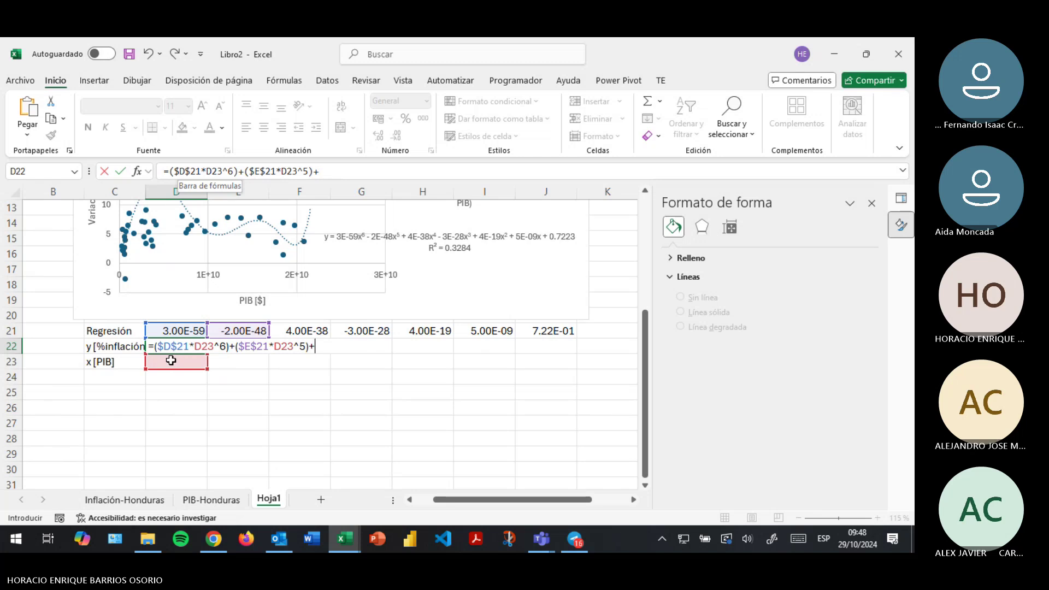
Step: Add the fourth-degree term ($F$21*D23^4) in parentheses to the D22 formula, with an absolute coefficient reference
text(()
key(Up)
key(Right)
key(Right)
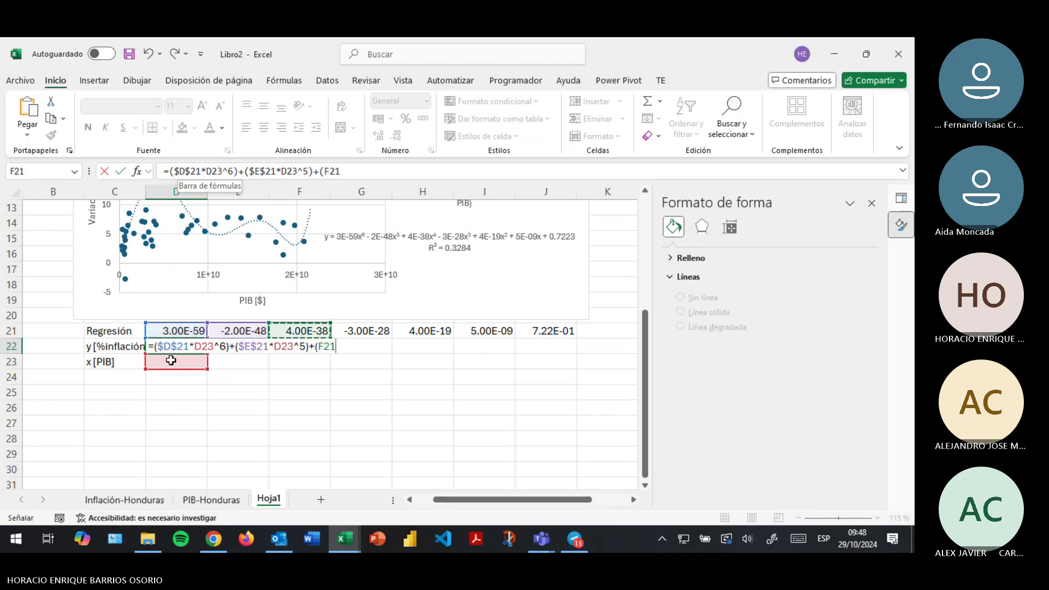
key(F4)
text(*)
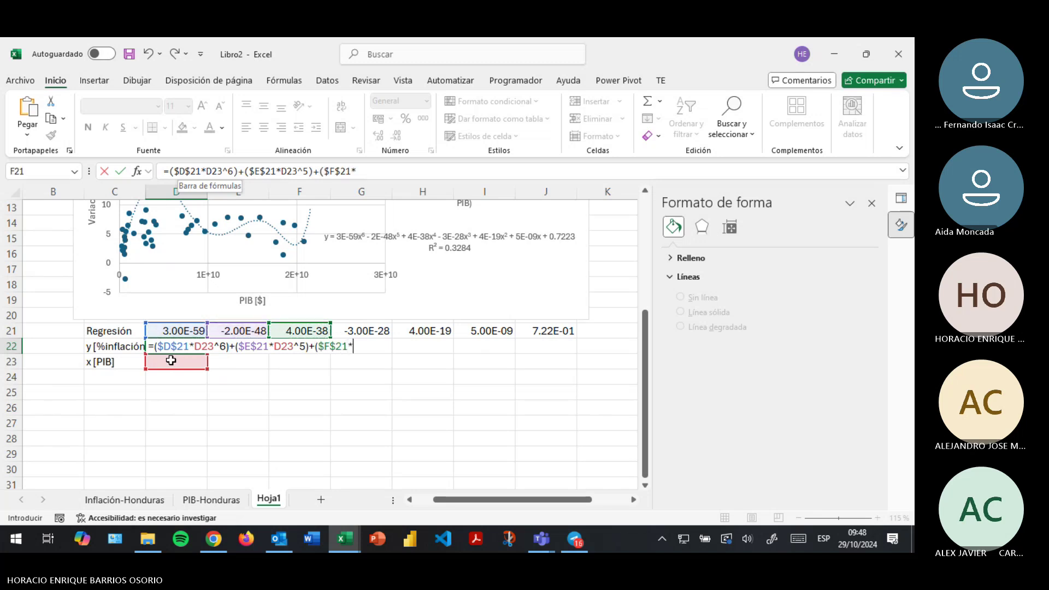
key(Down)
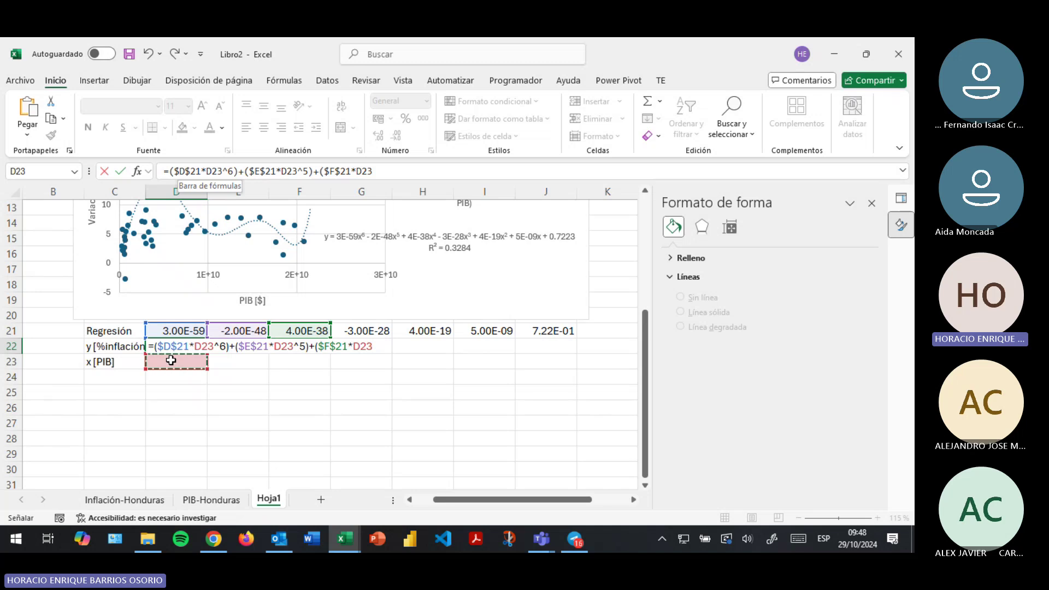
text(^4))
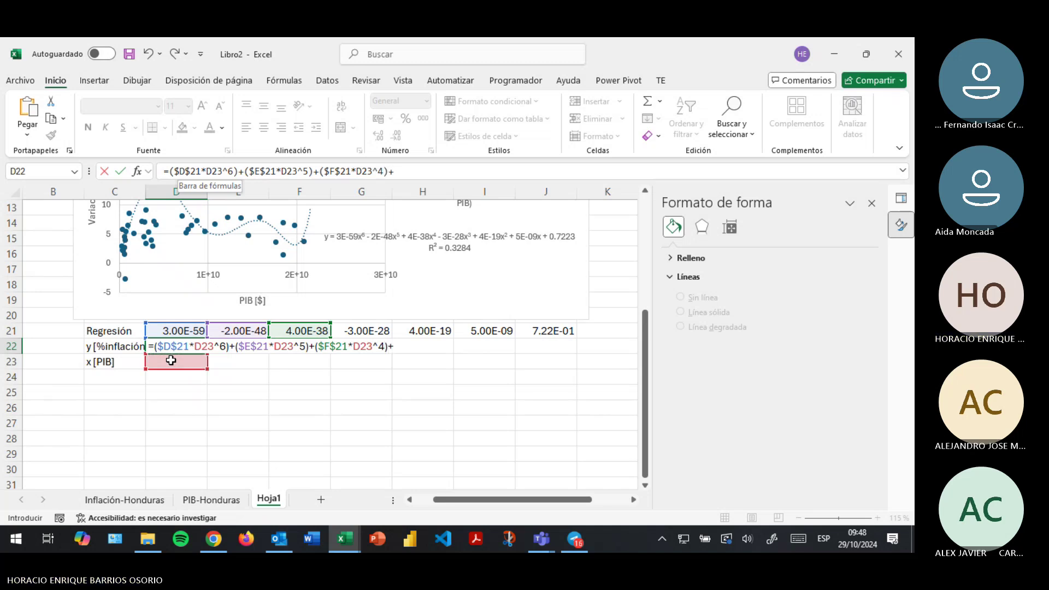
Step: Extend the D22 formula with the cubic term ($G$21*D23^3), locking the coefficient reference
text(+()
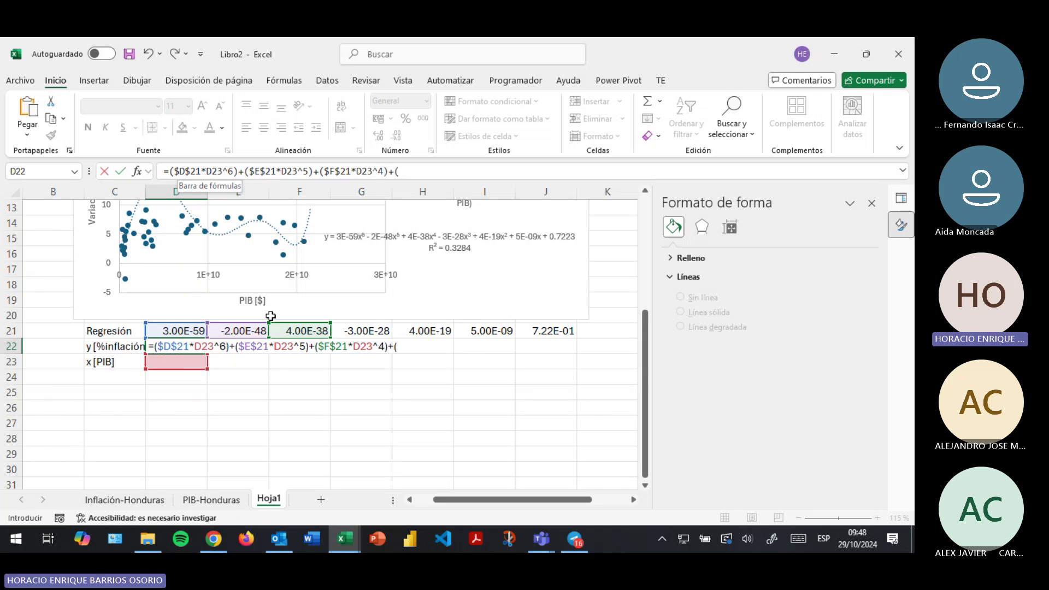
click(373, 332)
key(F4)
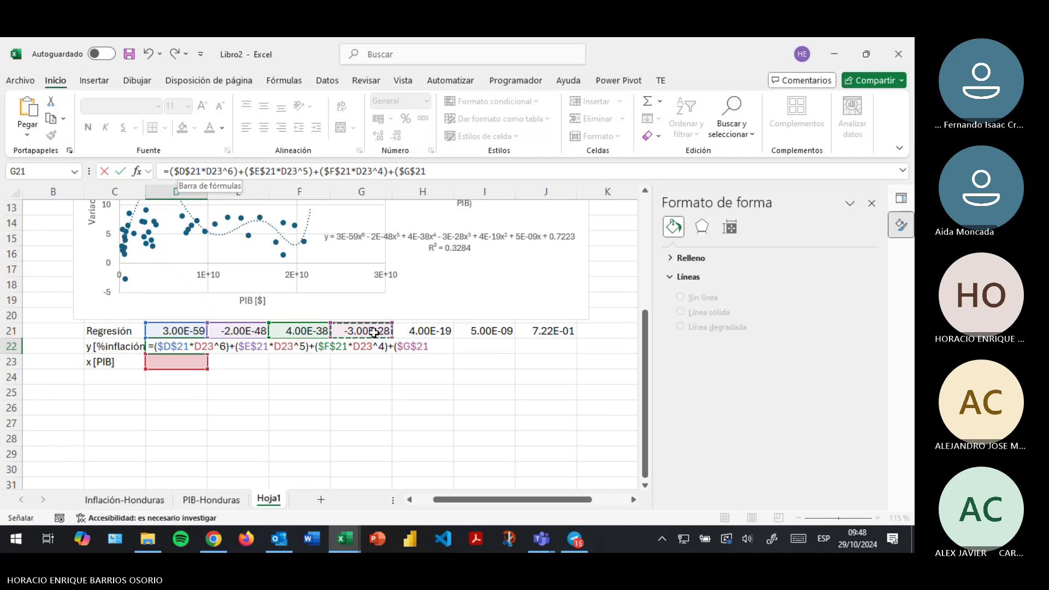
text(*)
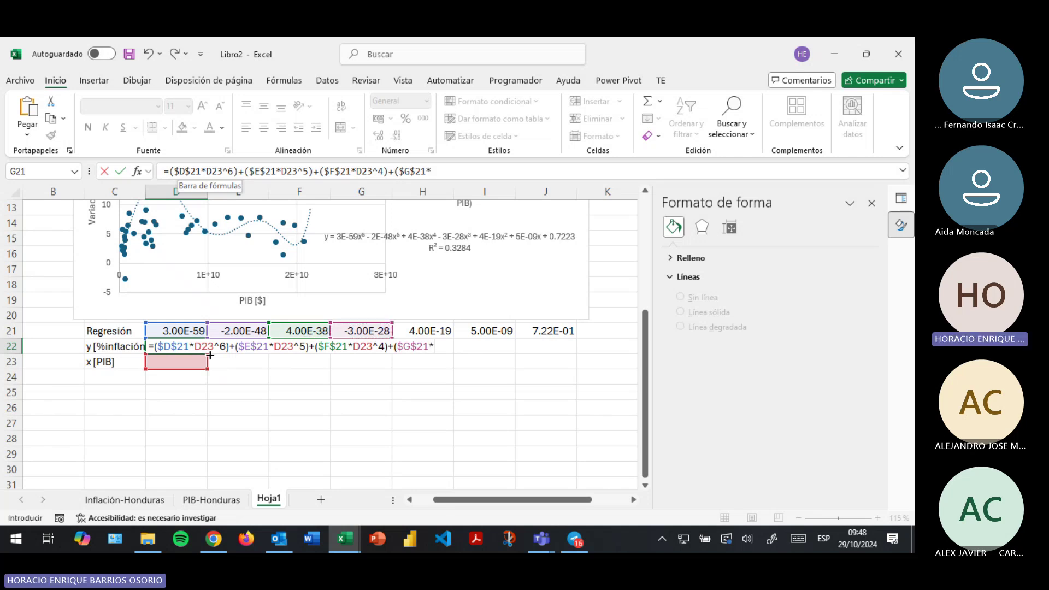
click(187, 362)
text(^3)
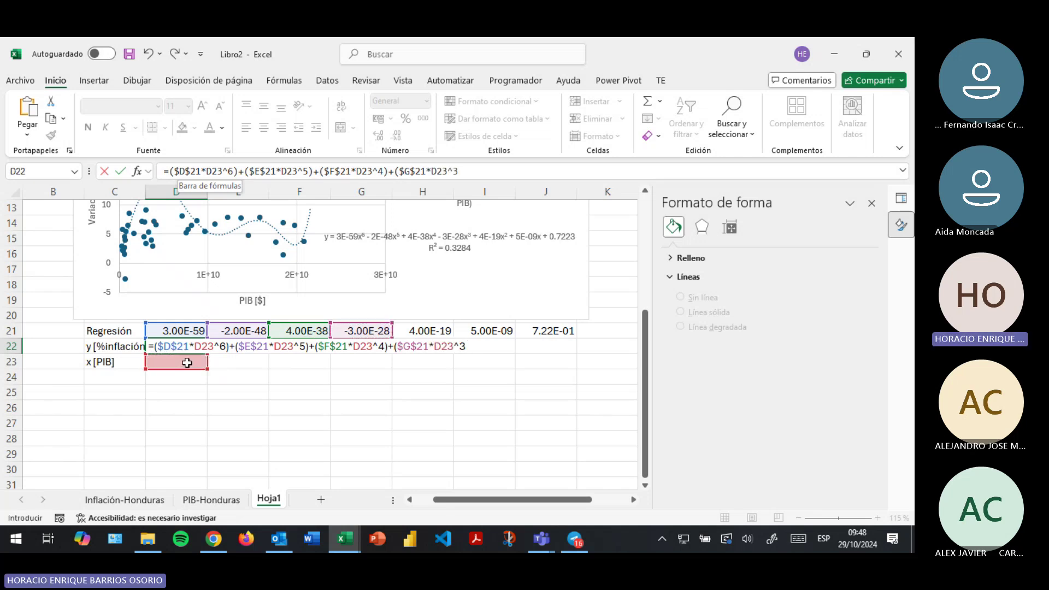
text()+)
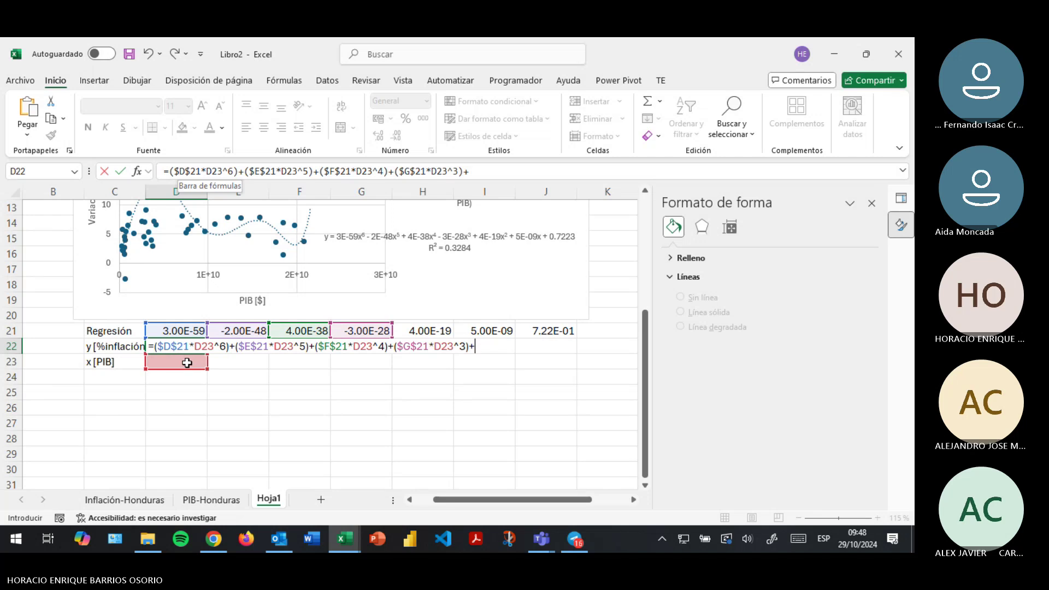
Step: Extend the D22 formula with the quadratic term ($H$21*D23^2), locking the coefficient reference
text(()
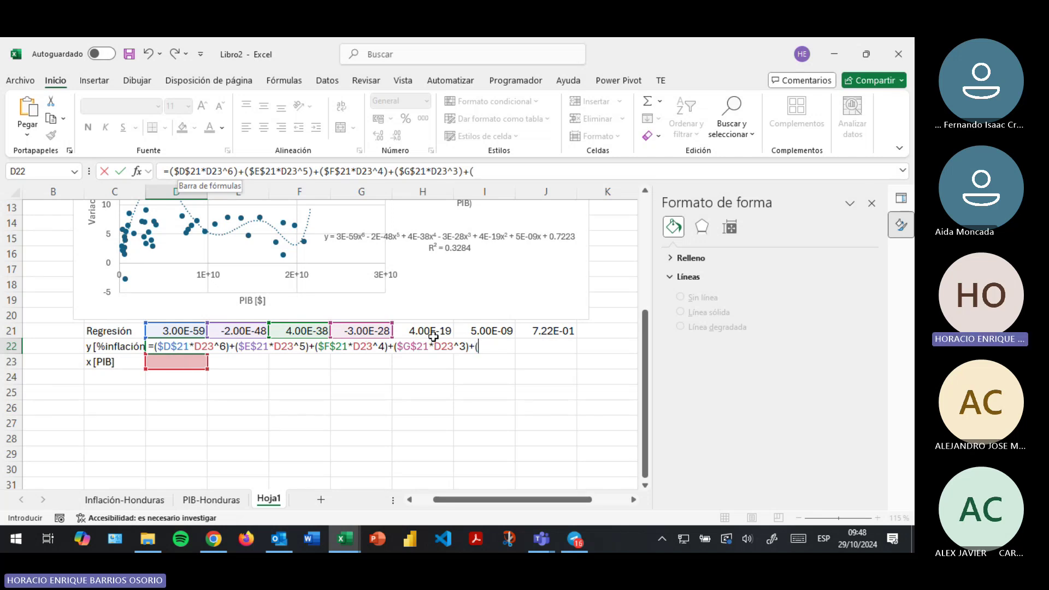
click(428, 327)
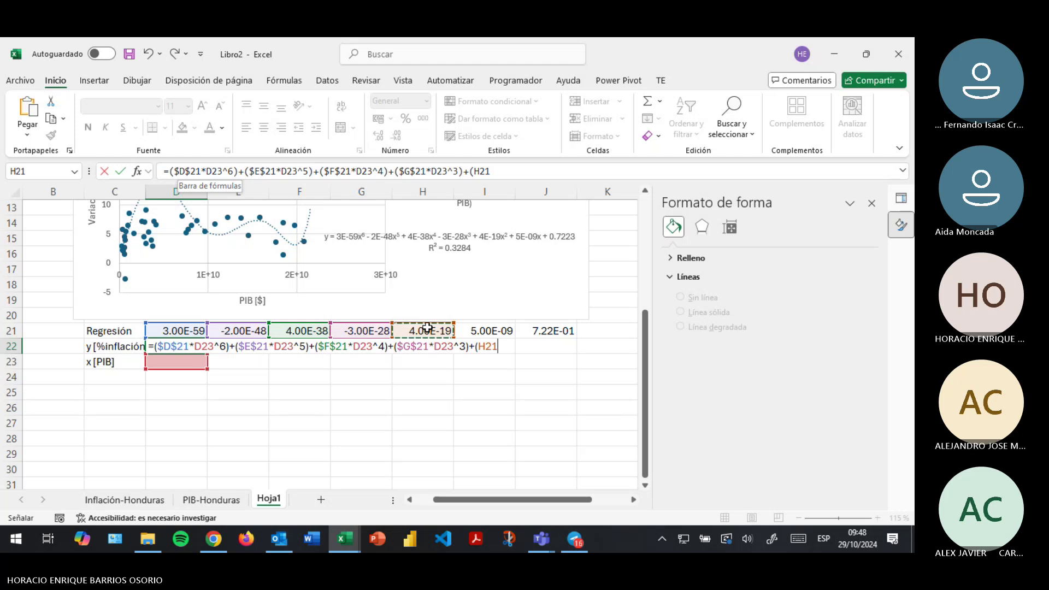
key(F4)
text(*)
click(165, 364)
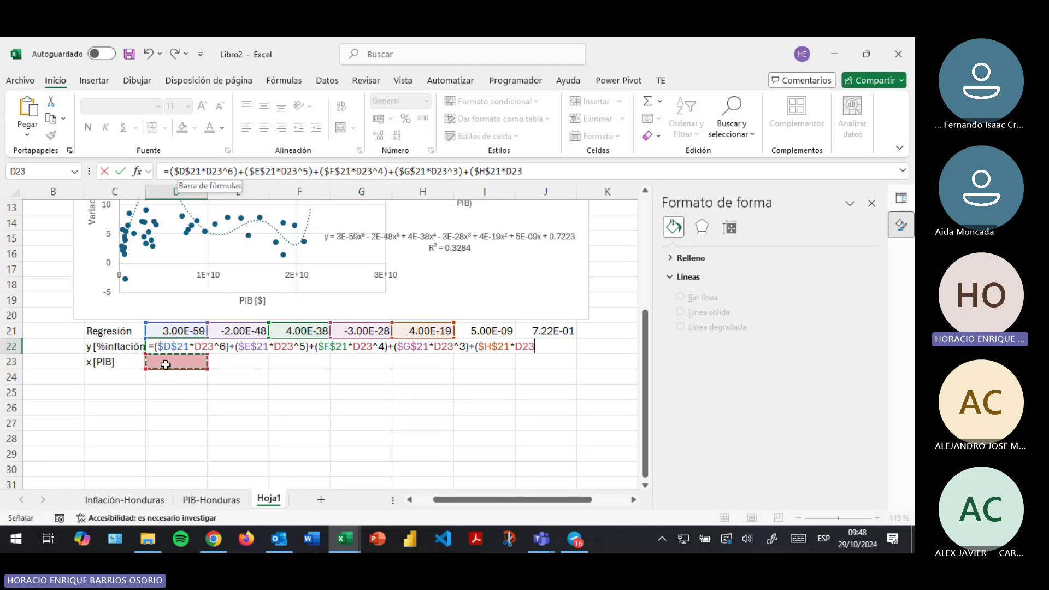
text(^2)+)
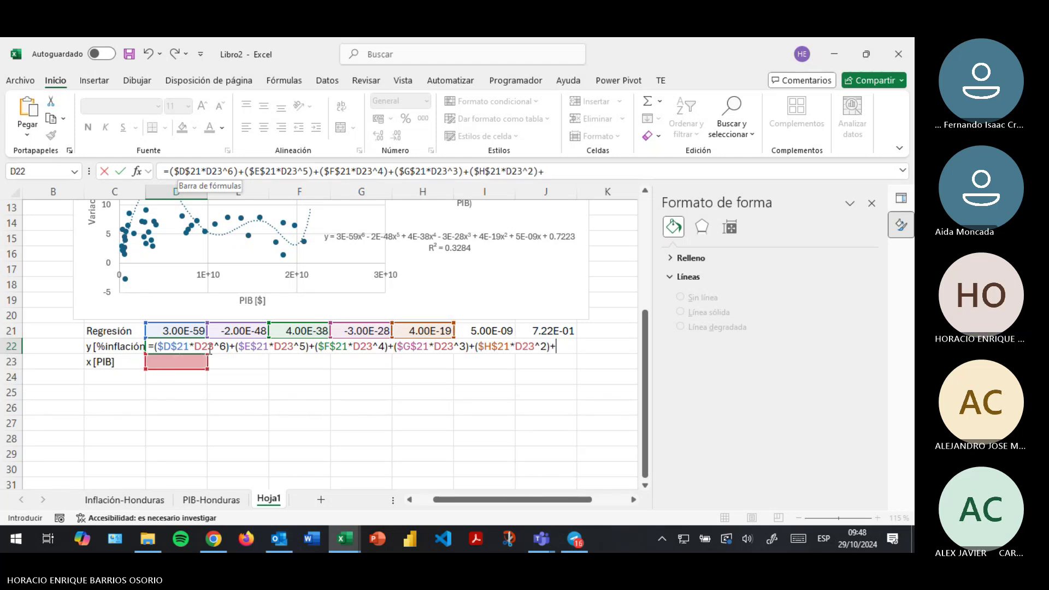
Step: Add the linear term (I21*D23) with relative references and commit the D22 formula
text(()
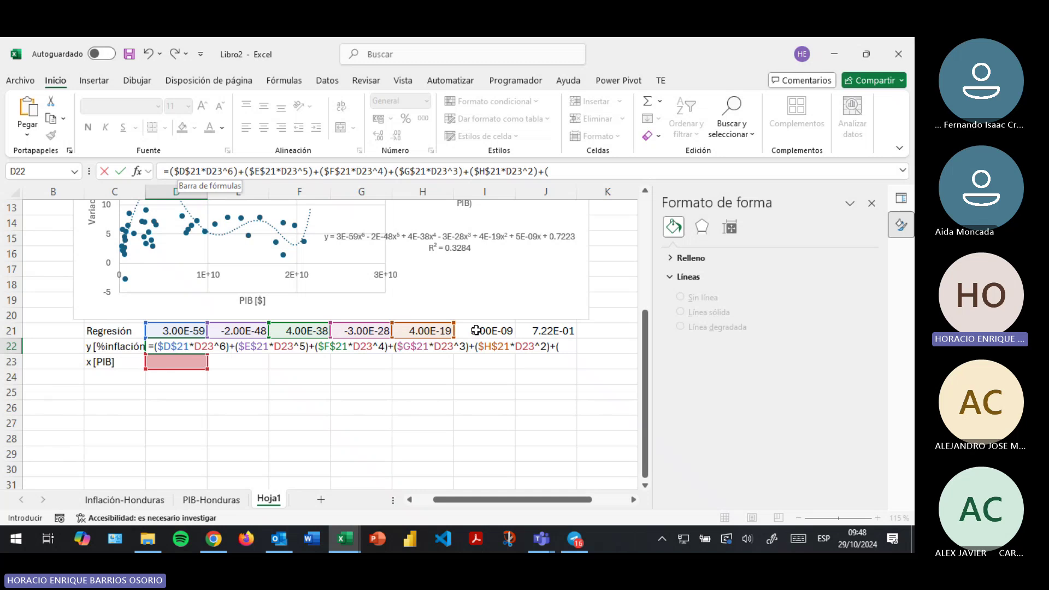
click(476, 331)
text(*)
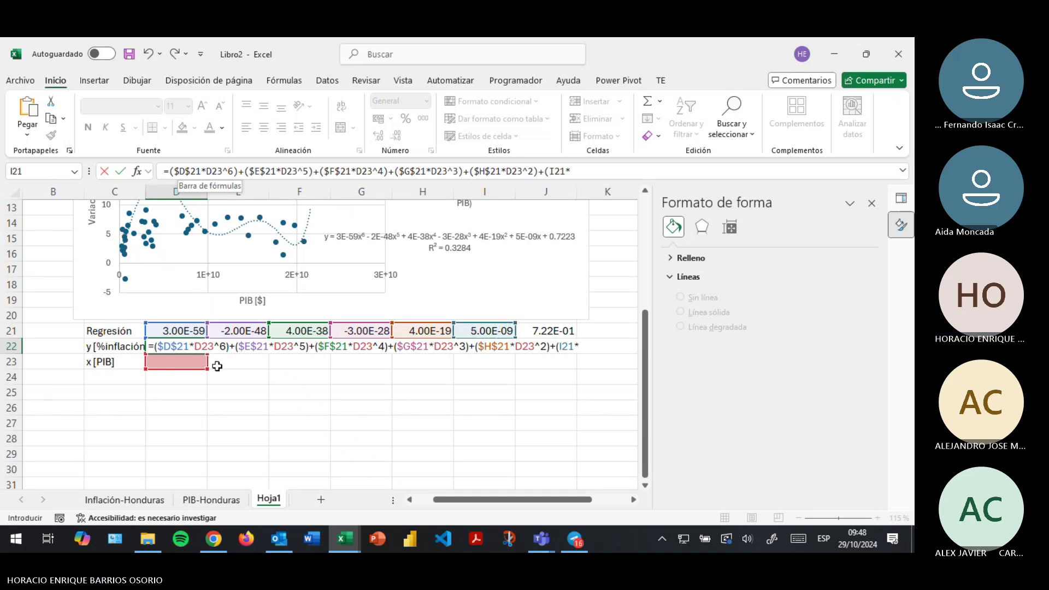
click(190, 364)
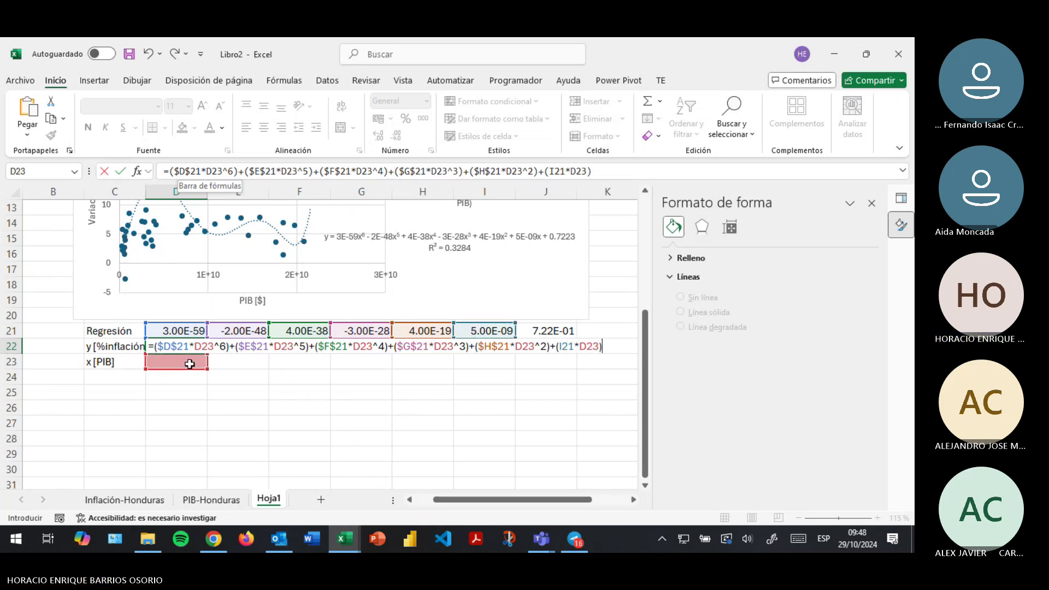
key(Return)
Step: Append the constant term +$J$21 to the end of the regression formula in D22
click(539, 330)
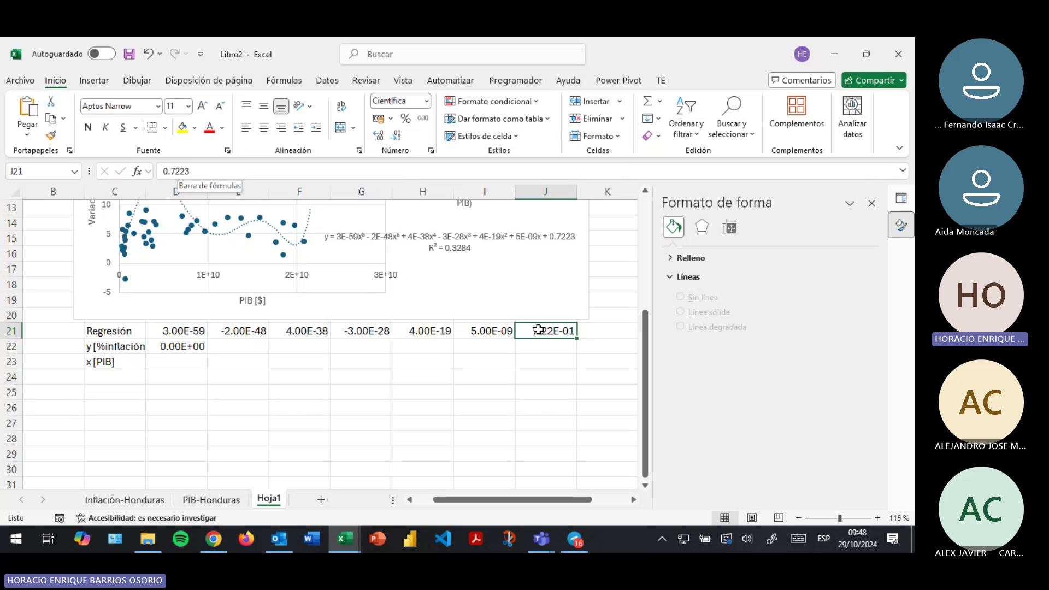
click(169, 348)
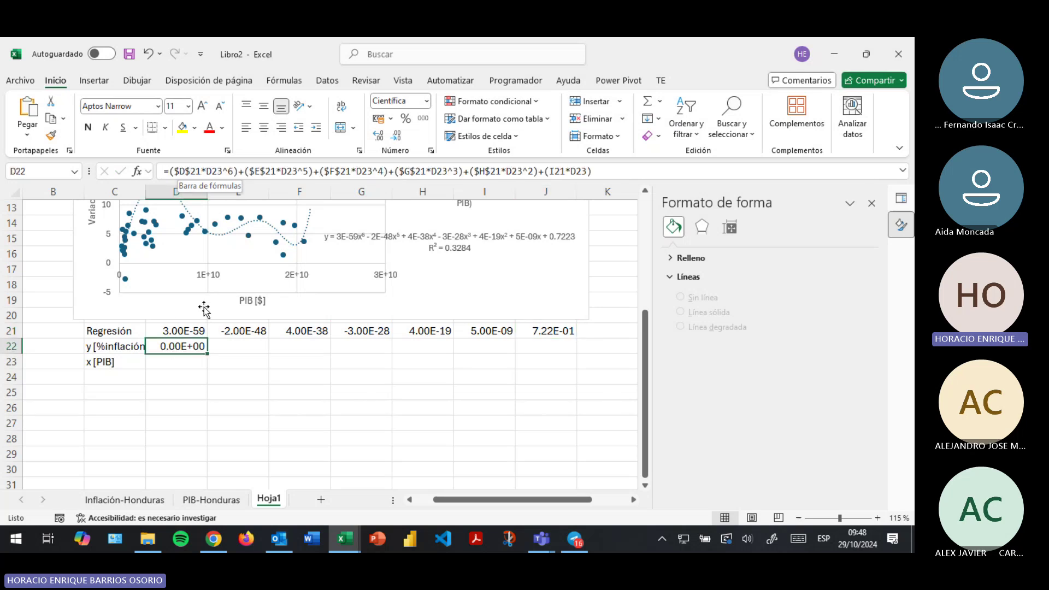
click(606, 170)
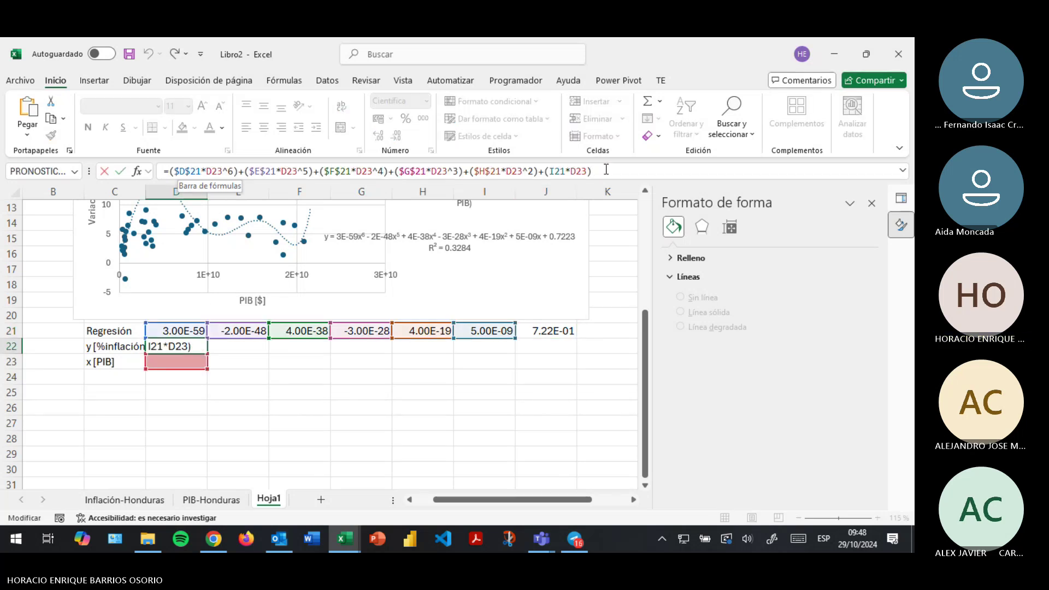
text(+)
click(563, 329)
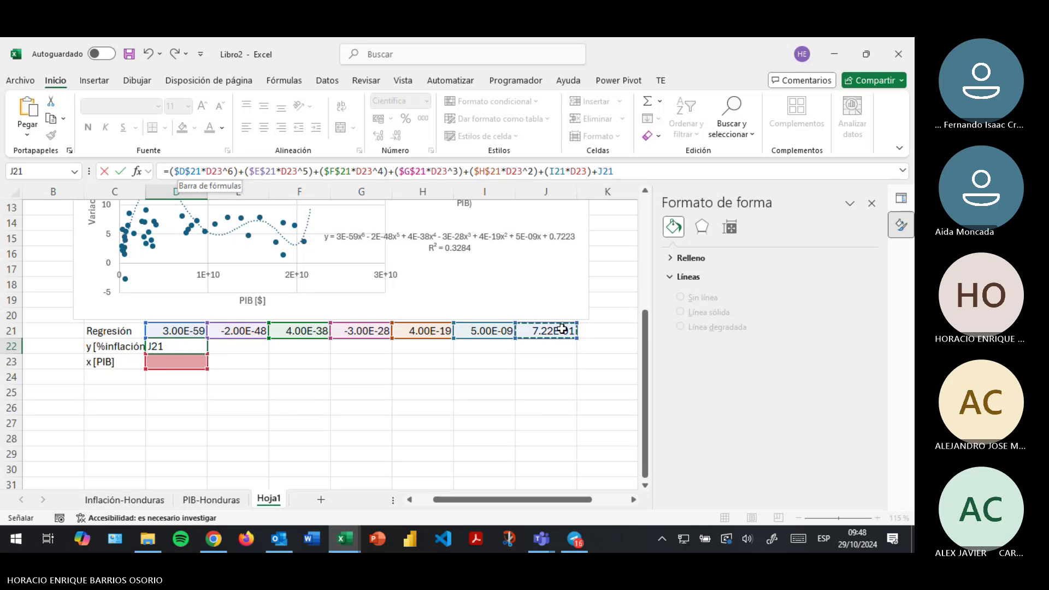
key(F4)
key(Return)
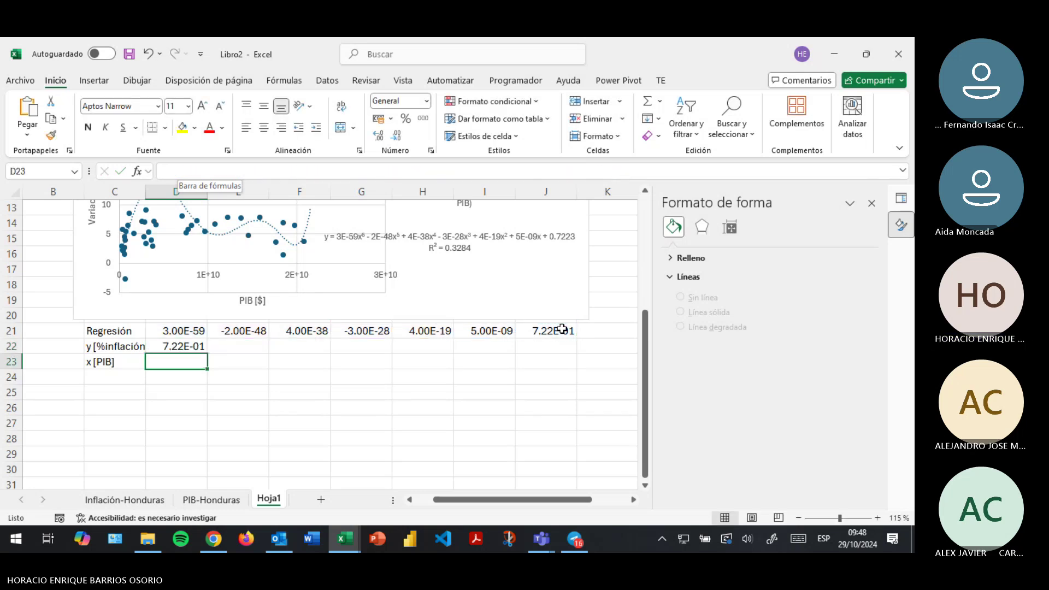
Step: Format the predicted inflation in D22 as a percentage and widen column C to fit its labels
click(240, 358)
click(172, 345)
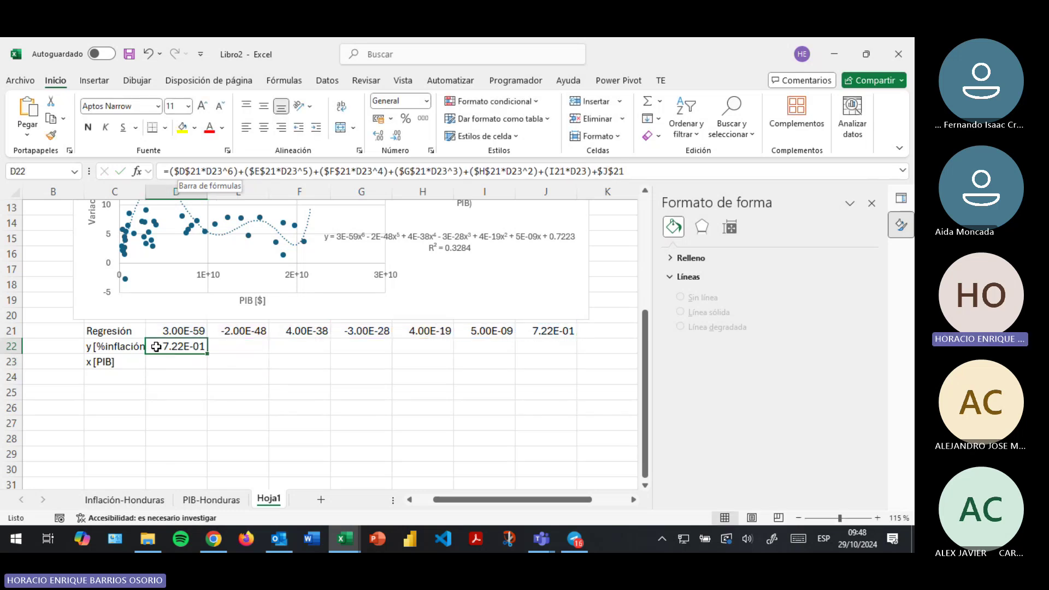
click(405, 118)
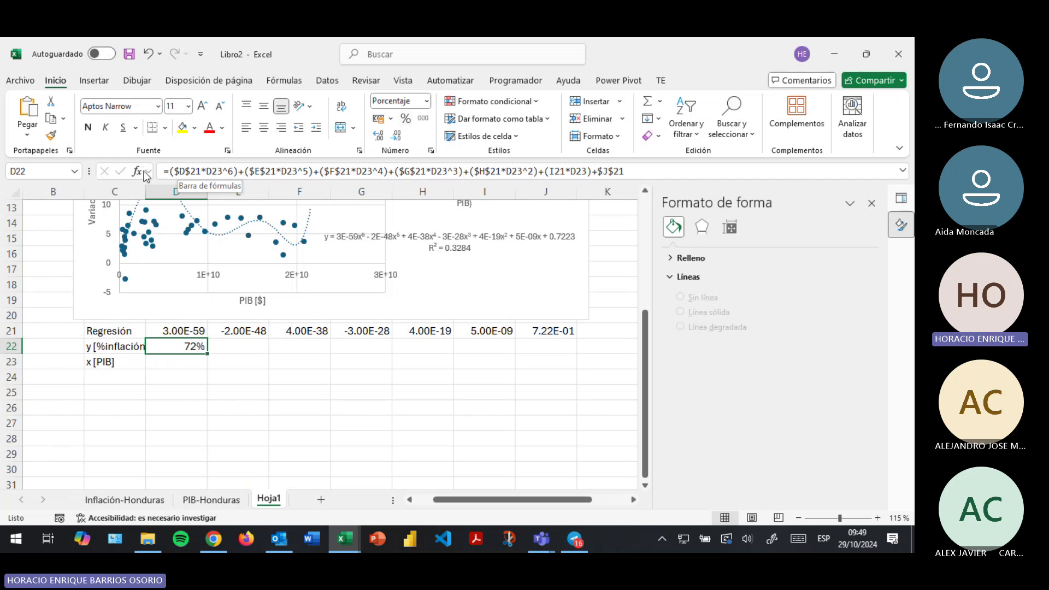
drag(146, 192, 157, 192)
Step: Enter 5e10 as the x [PIB] value in D23
click(176, 358)
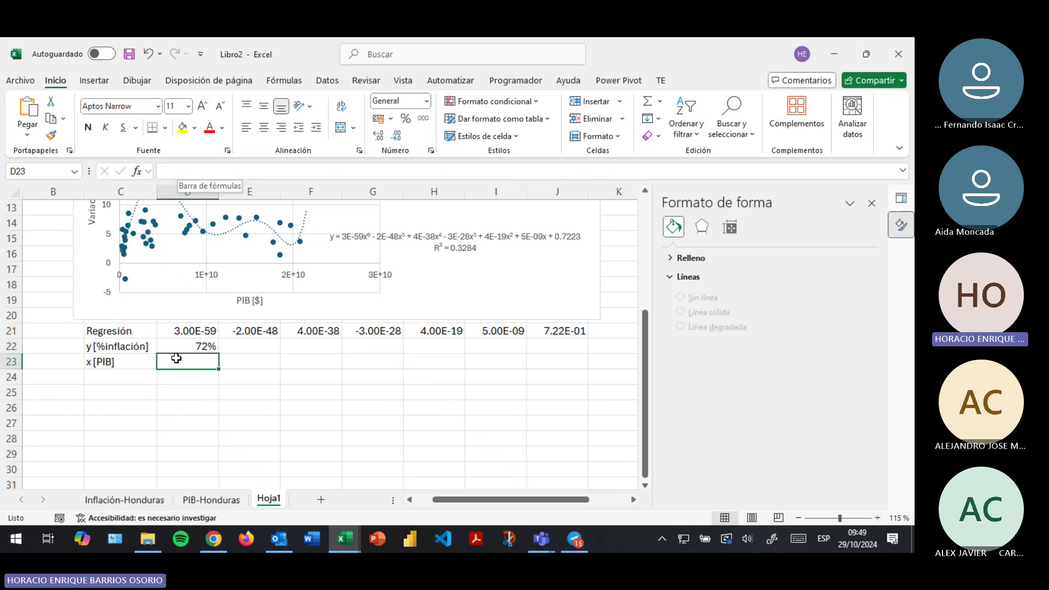
text(5)
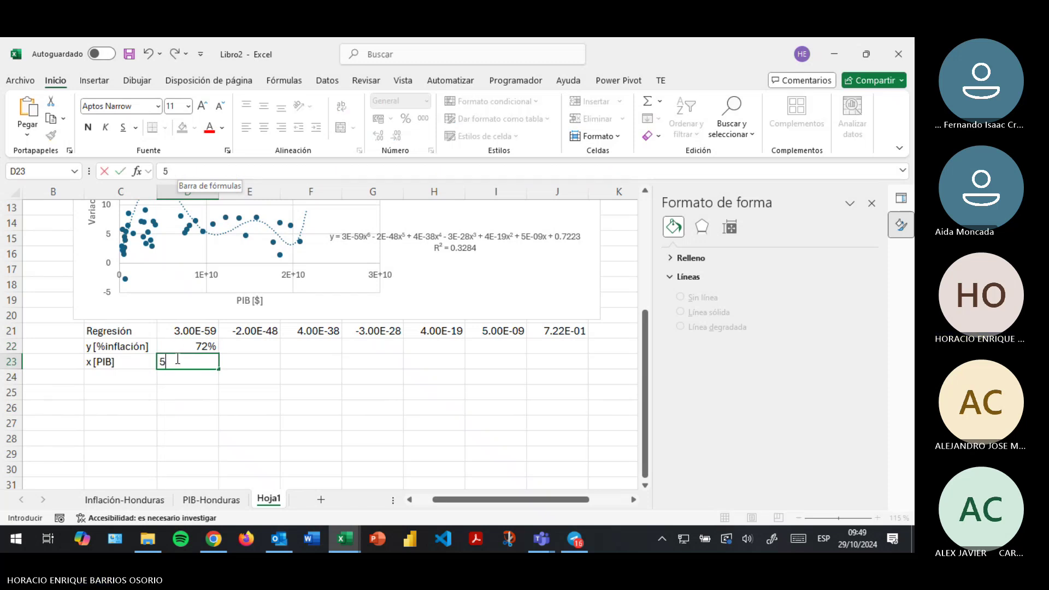
text(e10)
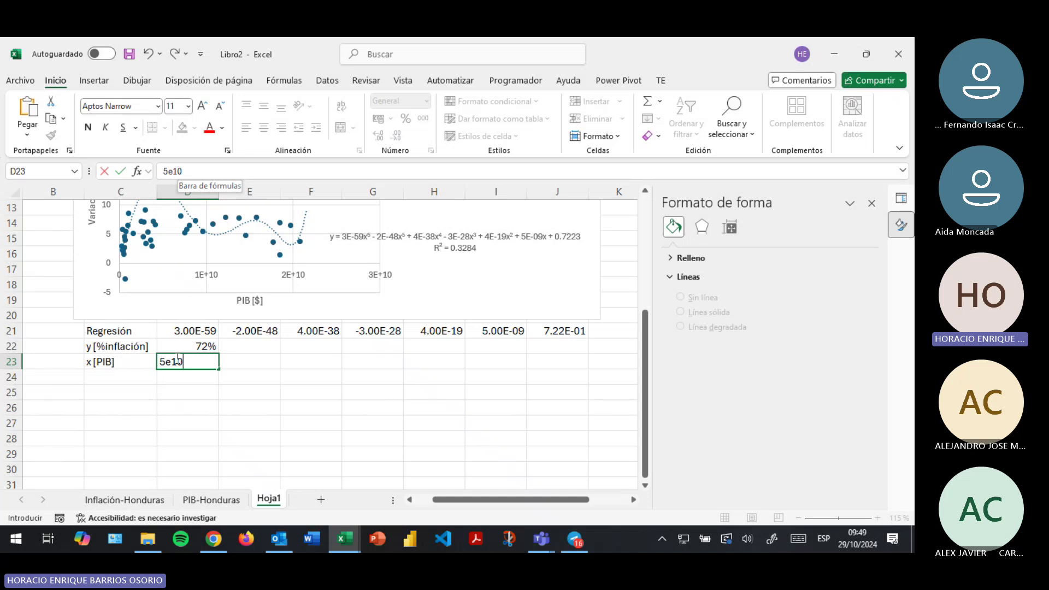
key(Return)
click(176, 358)
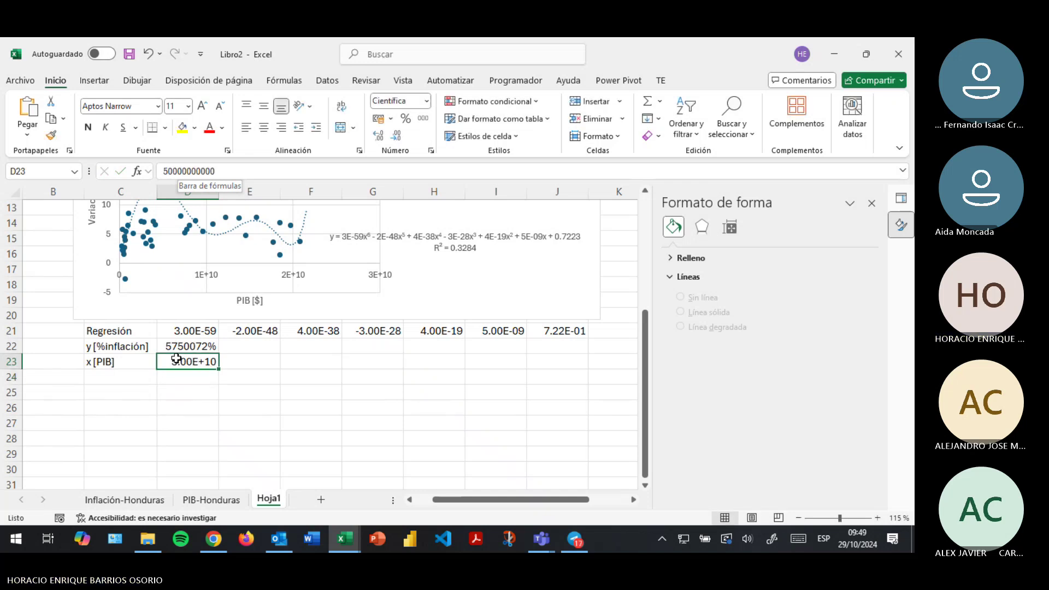
Step: Enter 5e9 as the x [PIB] value in D23 and return to the predicted inflation in D22
text(5e9)
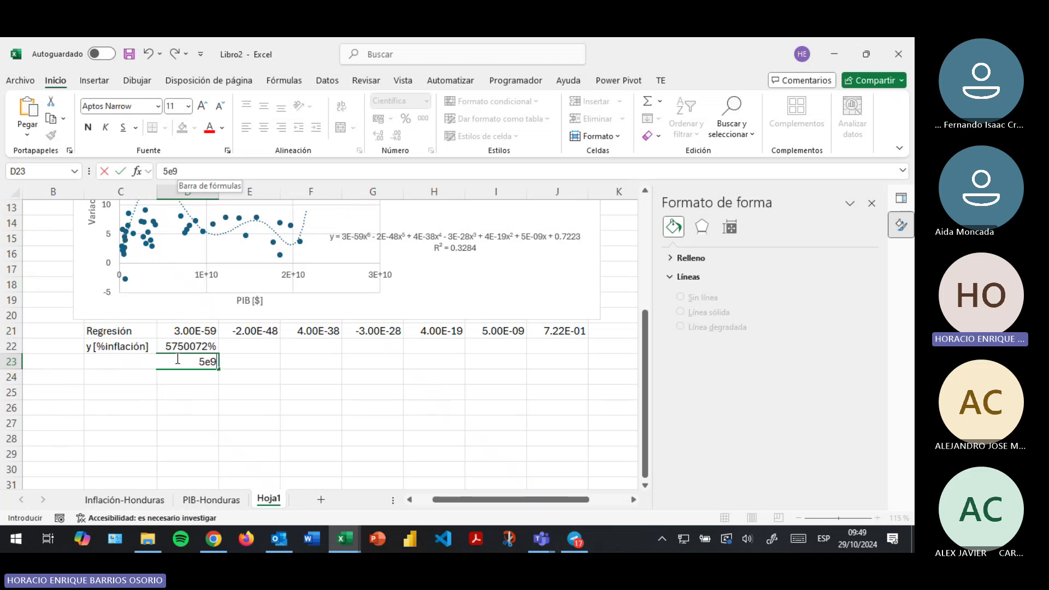
key(Return)
click(176, 359)
key(Up)
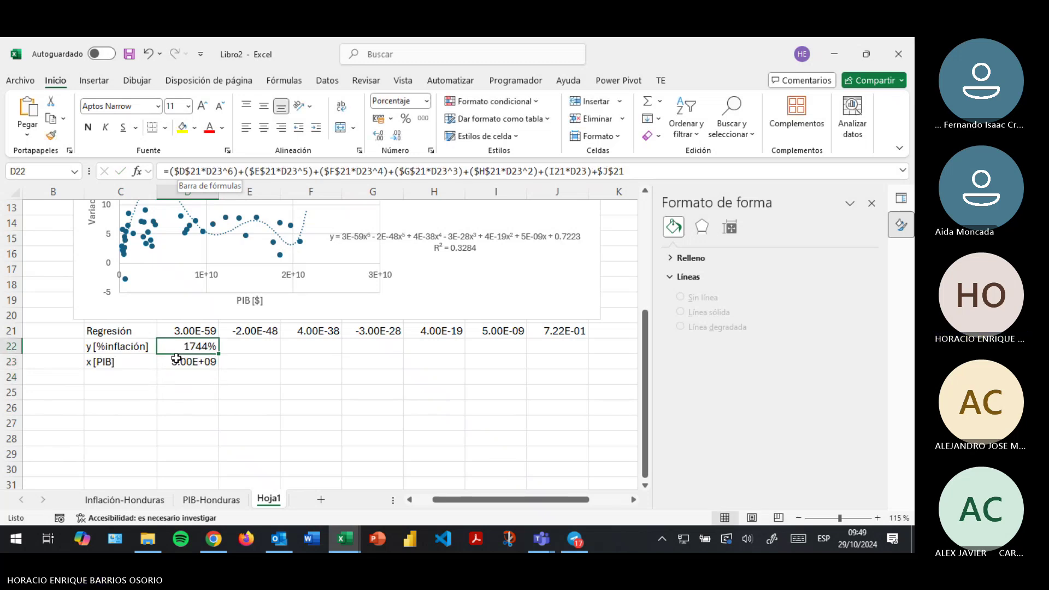
Step: Check the D22 prediction formula, the first regression coefficient in D21 and the full digits of the PIB value in D23
click(176, 359)
key(Up)
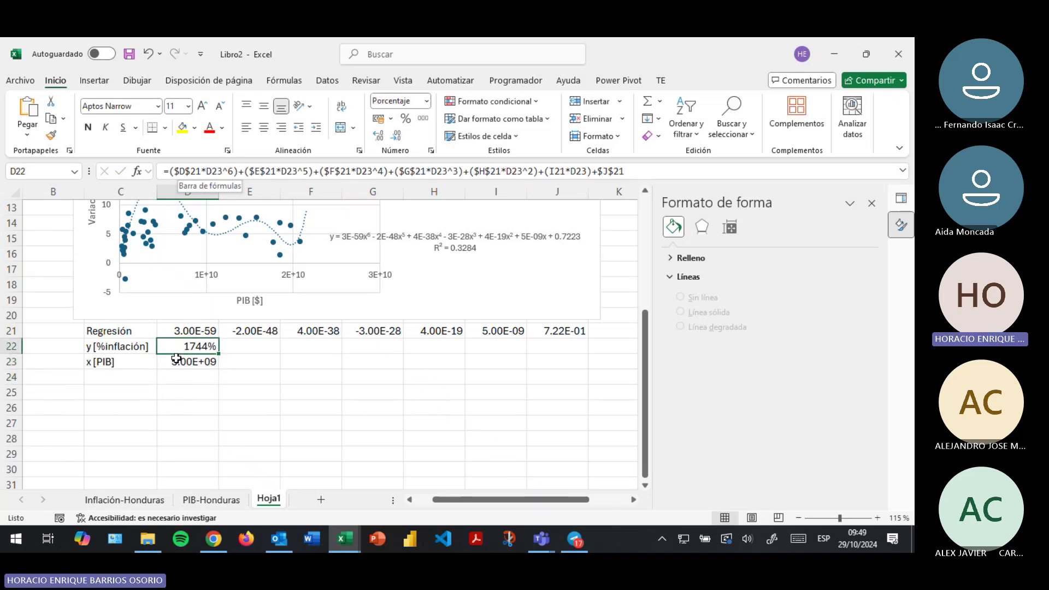
key(Up)
click(176, 358)
key(Up)
key(Up)
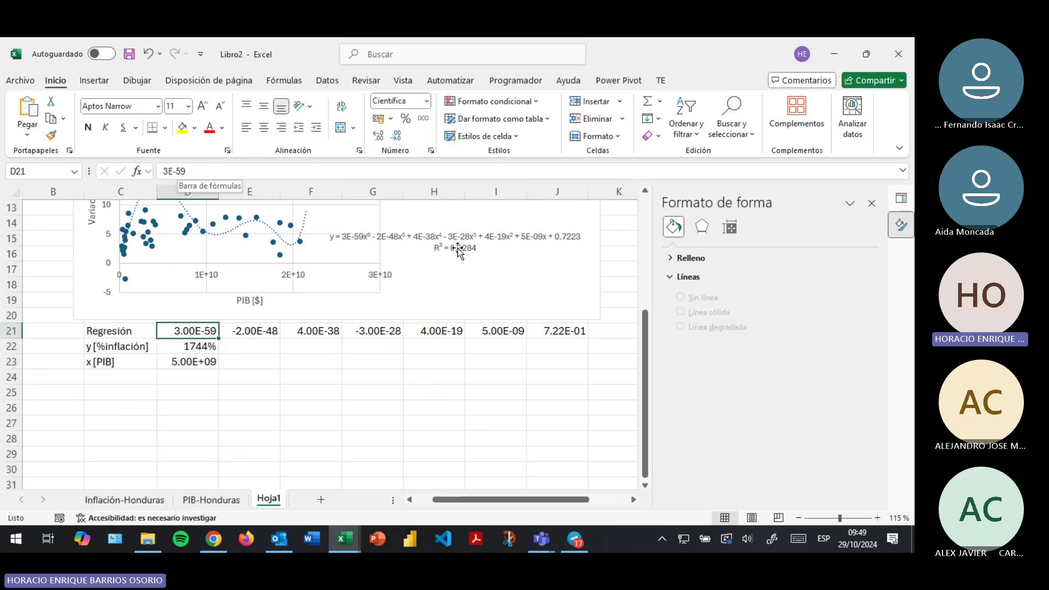
click(173, 363)
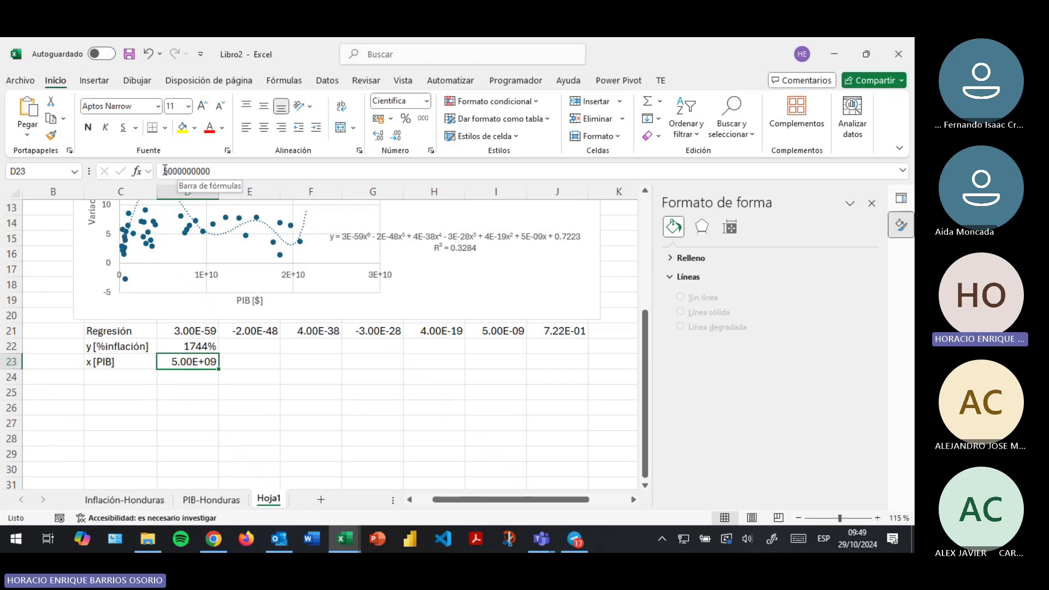
mouse_move(165, 170)
mouse_down()
mouse_move(194, 171)
mouse_move(184, 173)
mouse_up()
text(0)
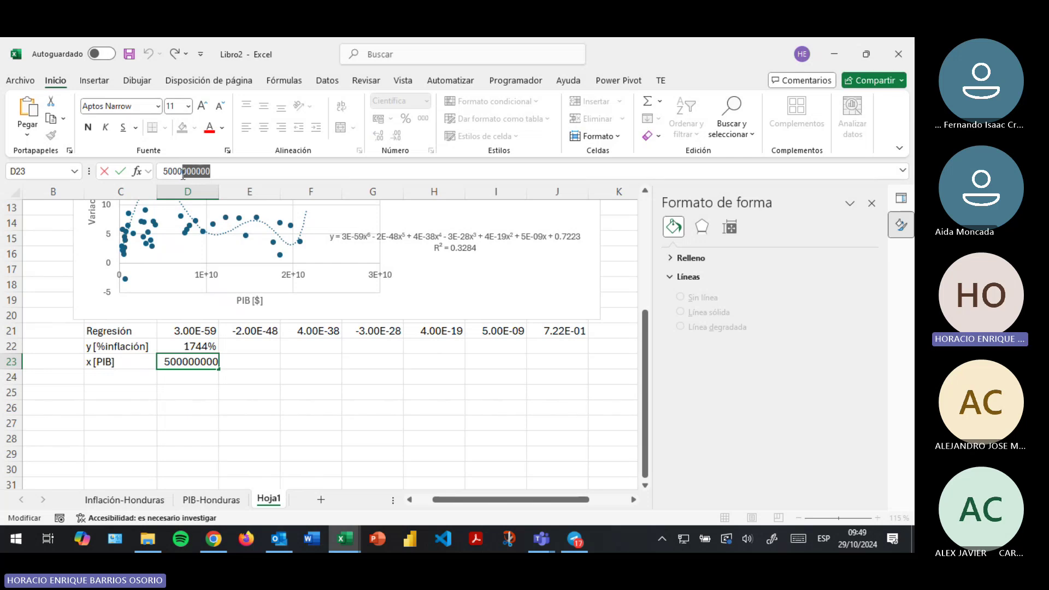
click(288, 409)
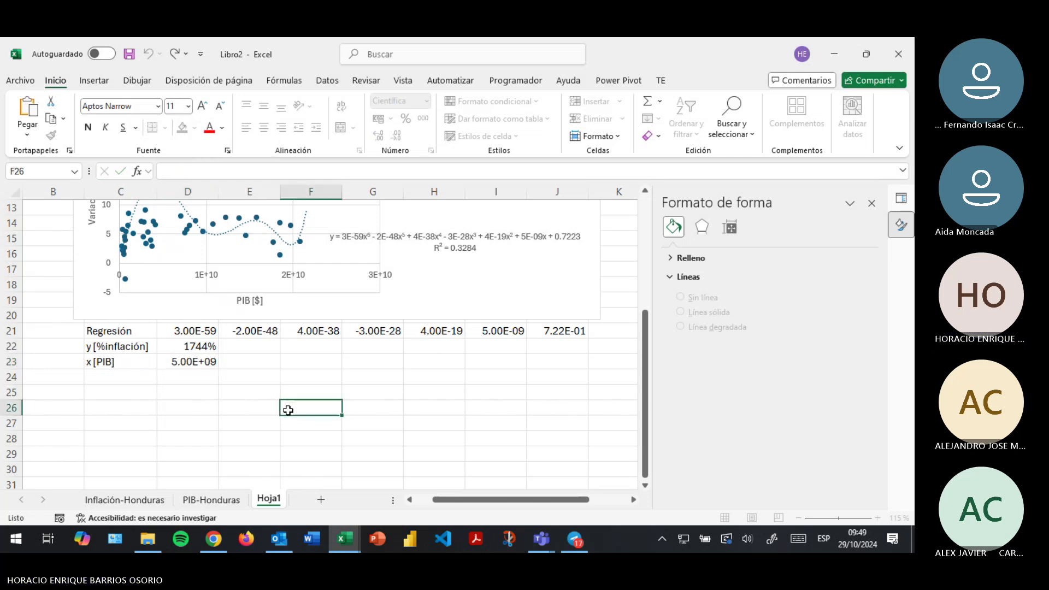
click(209, 346)
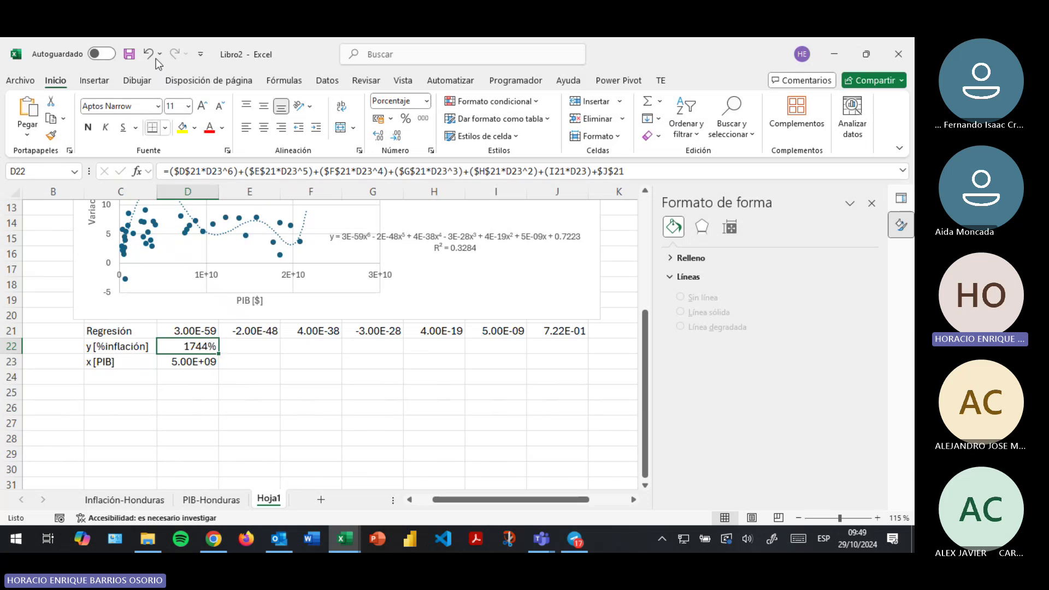
click(128, 56)
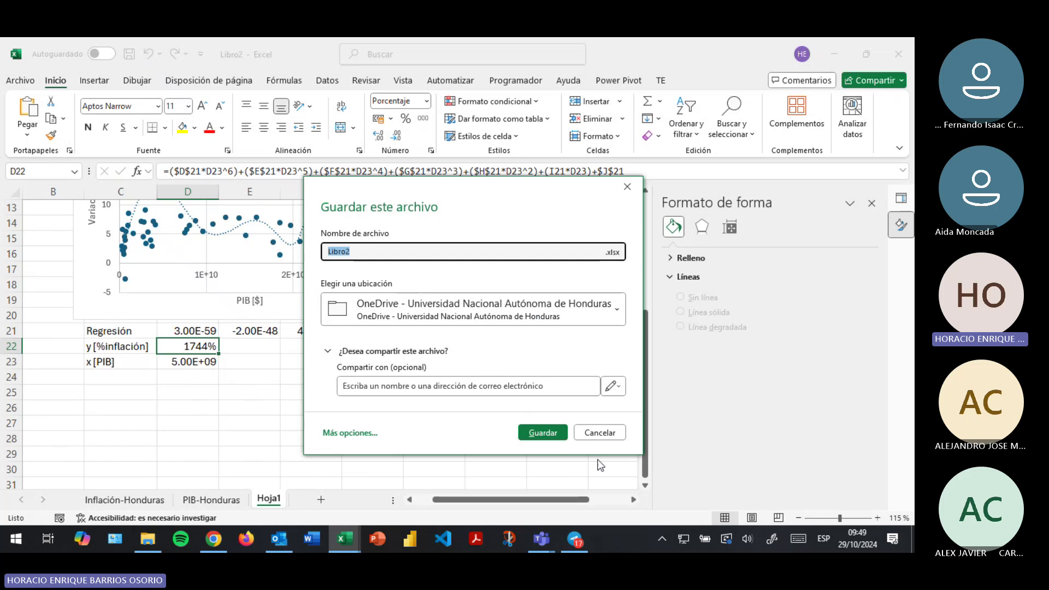
click(600, 432)
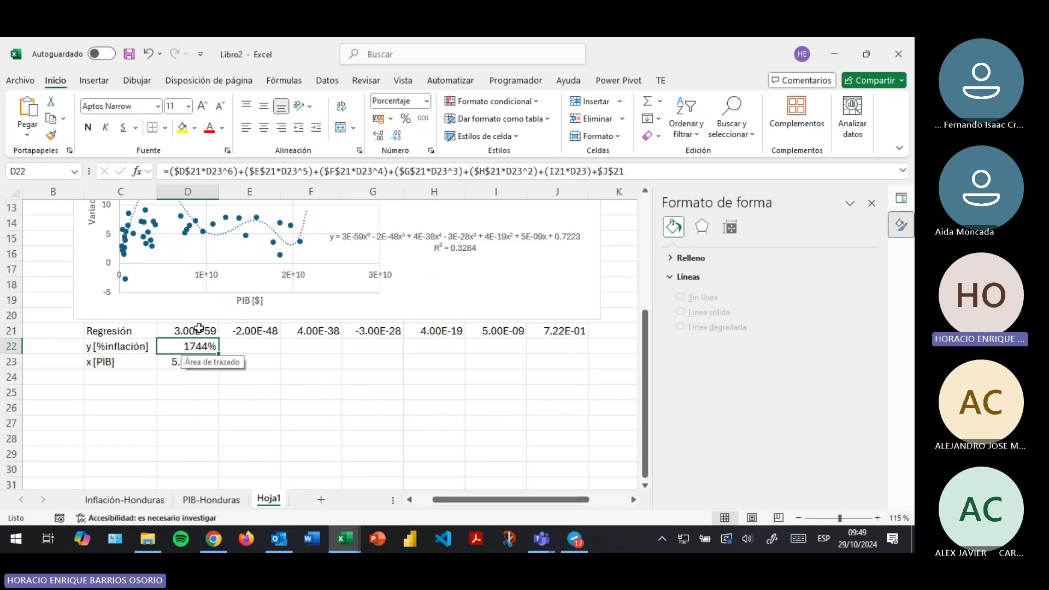
Step: Examine the polynomial trendline equation and R² value on the scatter chart, along with the equation label's format options
scroll(383, 349, up, 3)
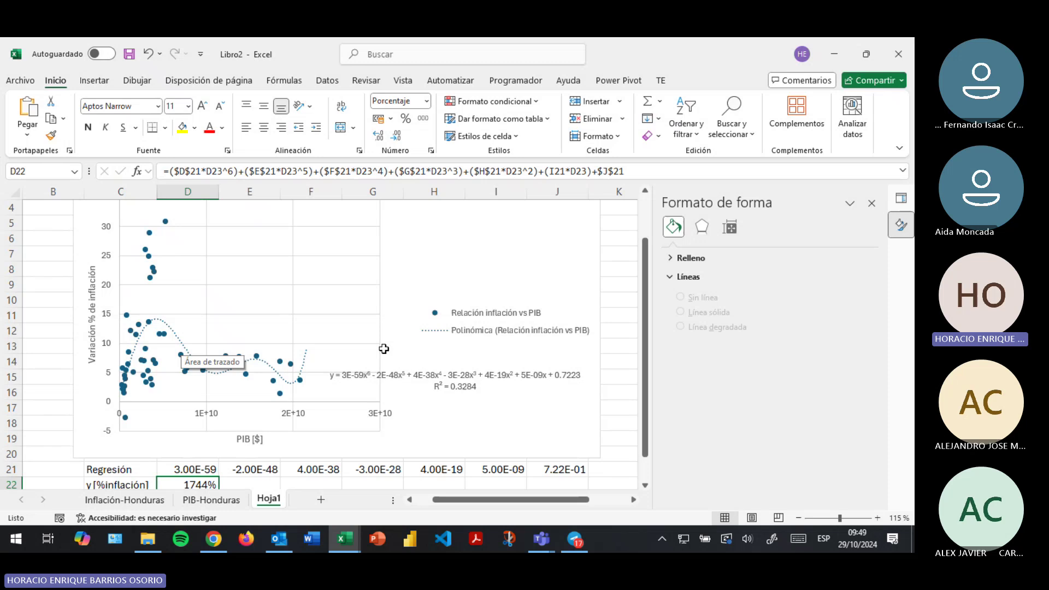
click(413, 376)
click(413, 375)
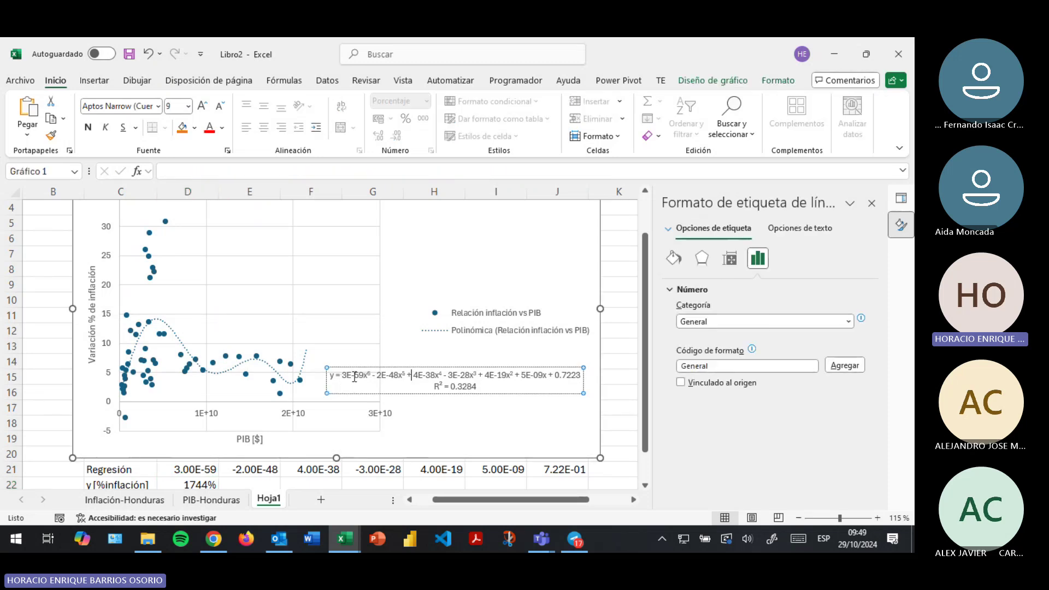
drag(335, 376, 580, 377)
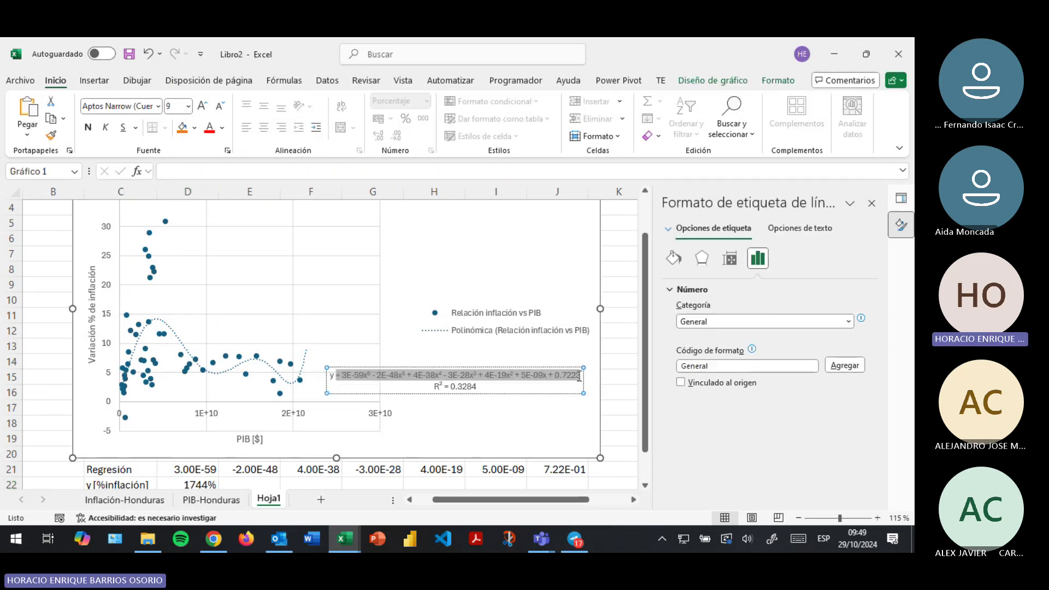
drag(330, 376, 574, 377)
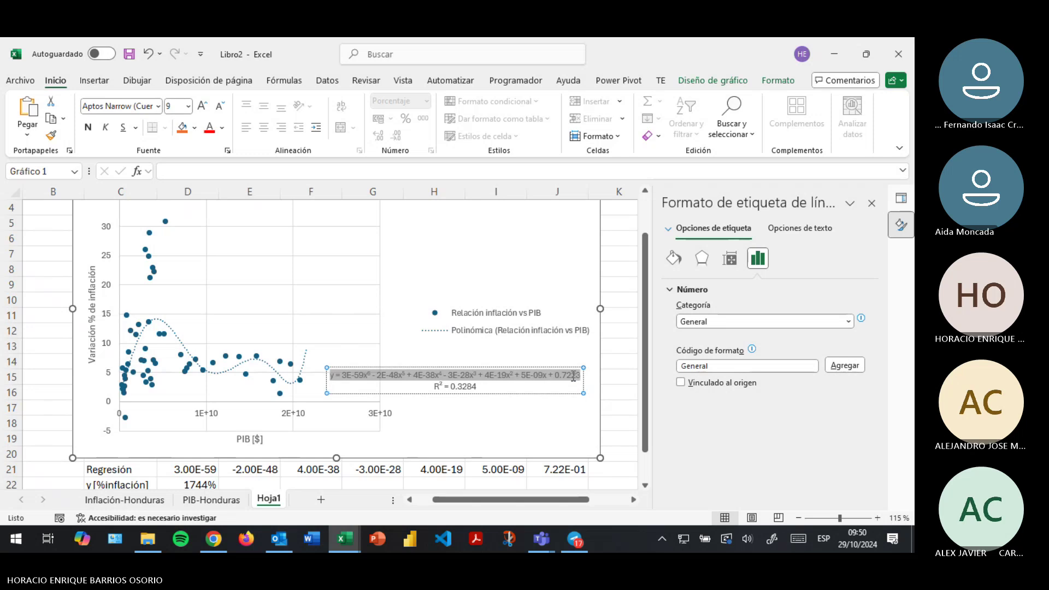
double_click(473, 387)
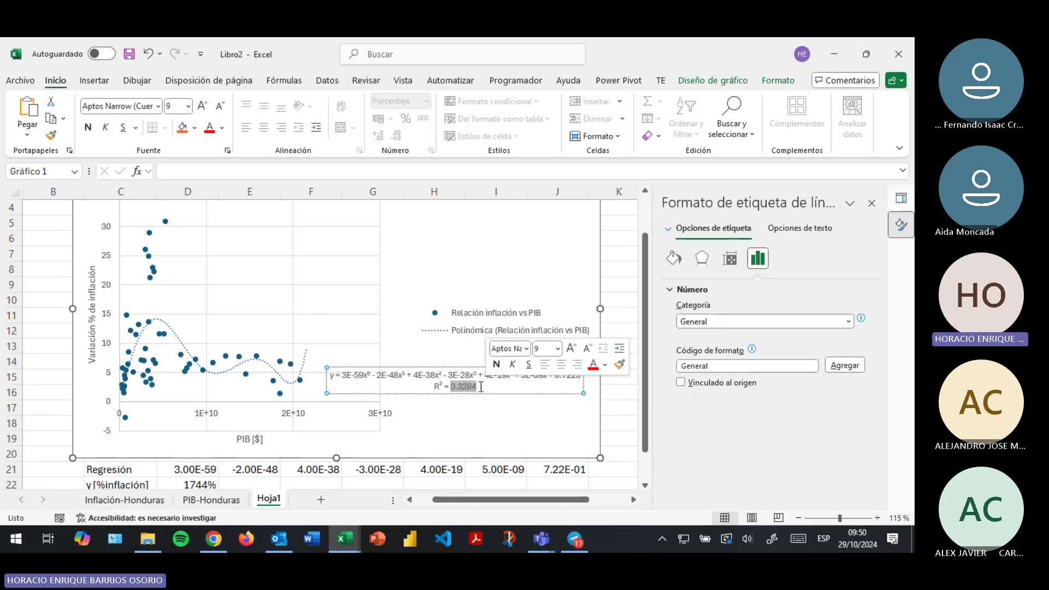
click(816, 227)
click(669, 228)
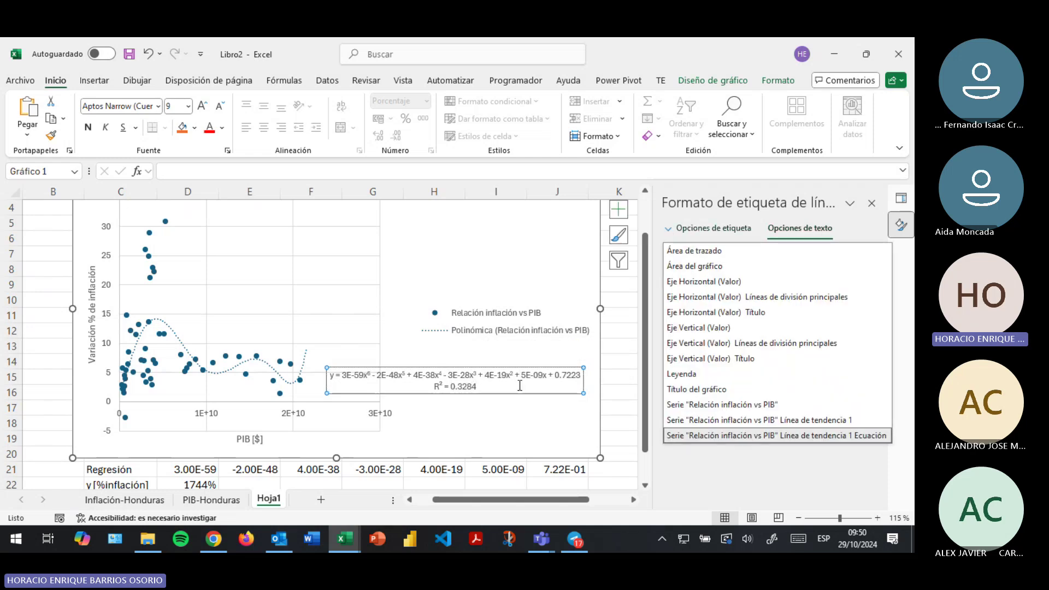
scroll(520, 385, down, 3)
click(440, 365)
click(459, 246)
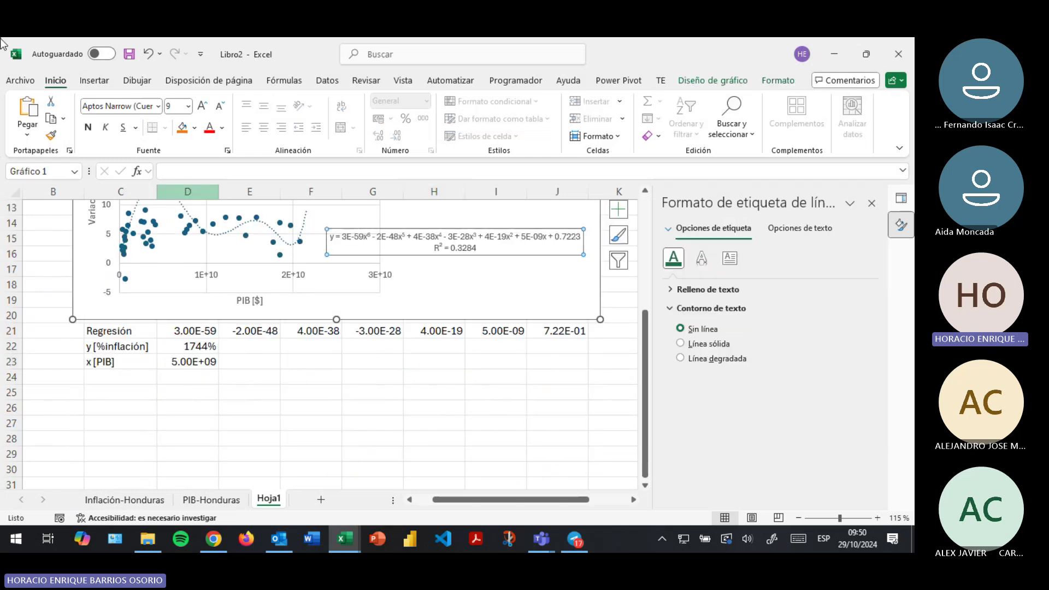
click(129, 53)
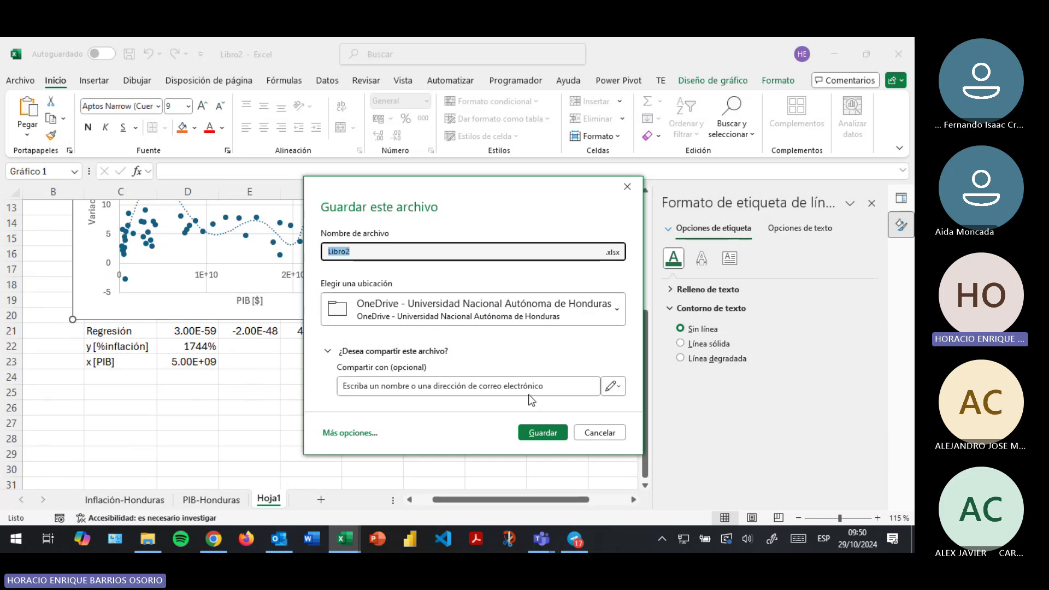
click(601, 435)
Step: Start a COEF.DE.CORREL statistical function in cell C25 of Hoja1
click(95, 405)
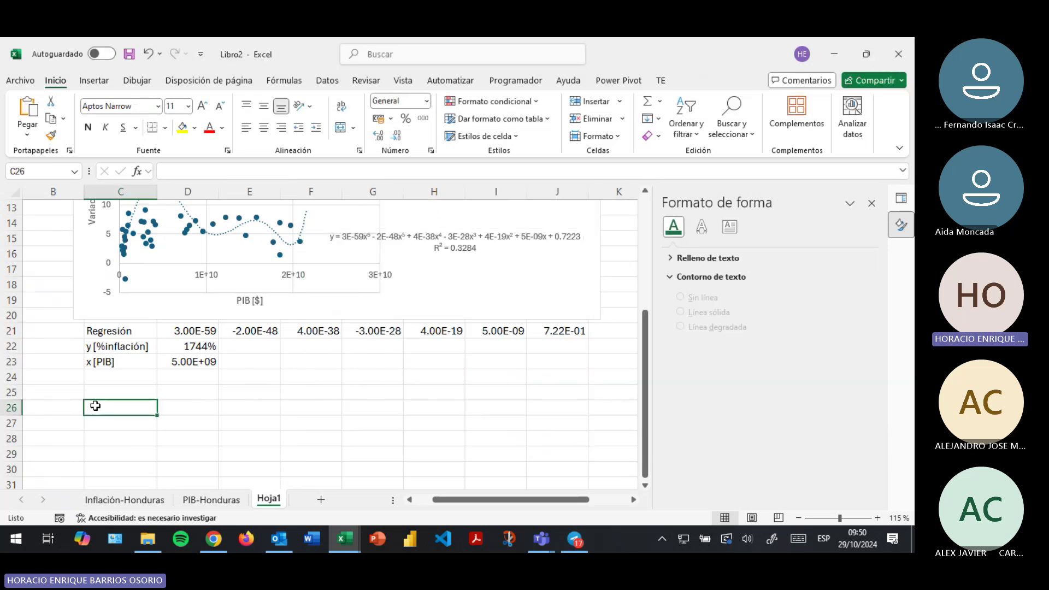
click(103, 392)
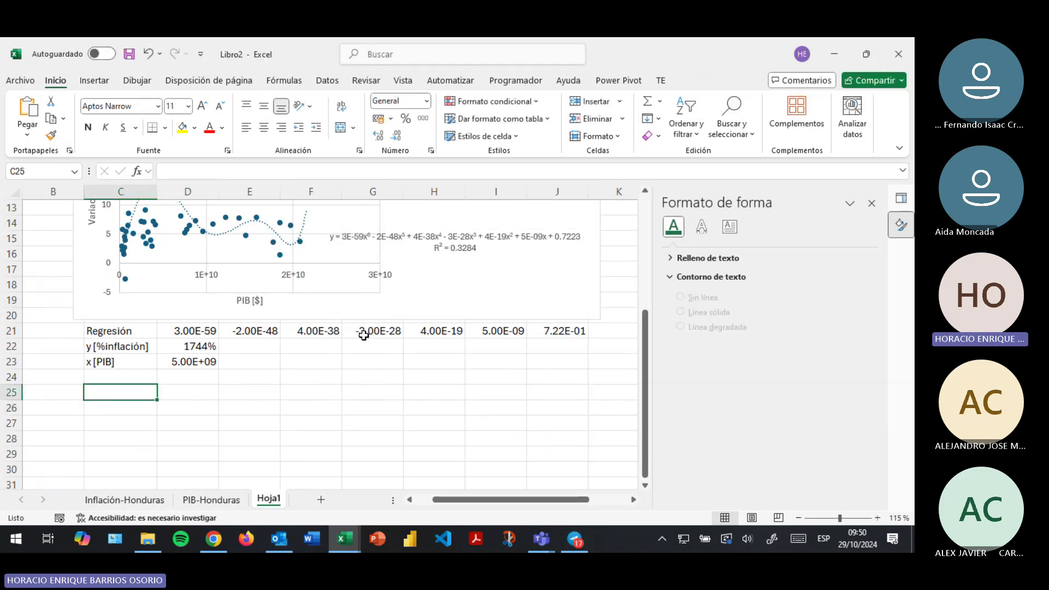
click(274, 83)
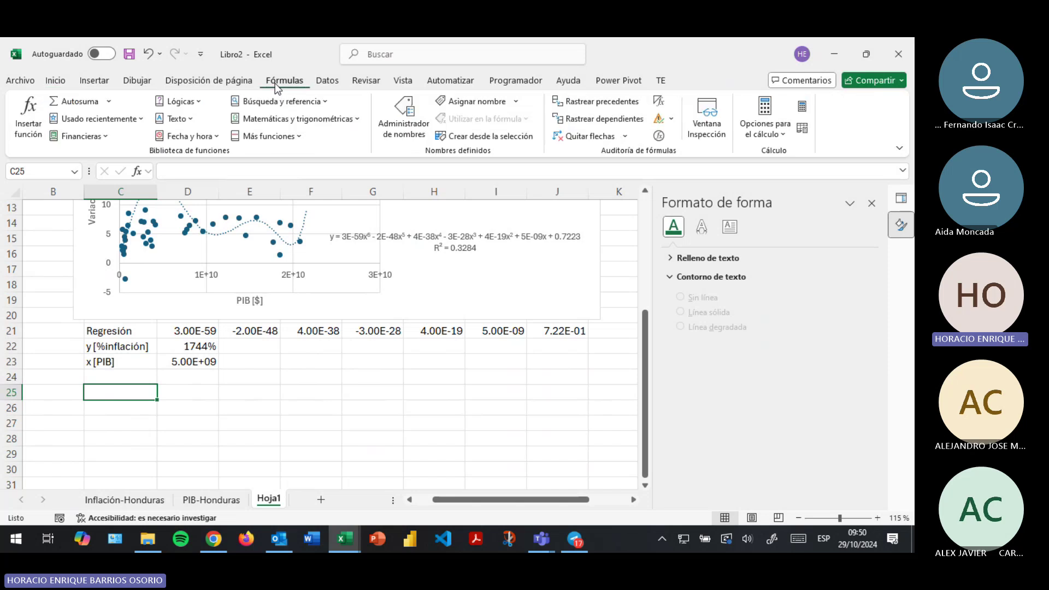
click(258, 134)
mouse_move(273, 154)
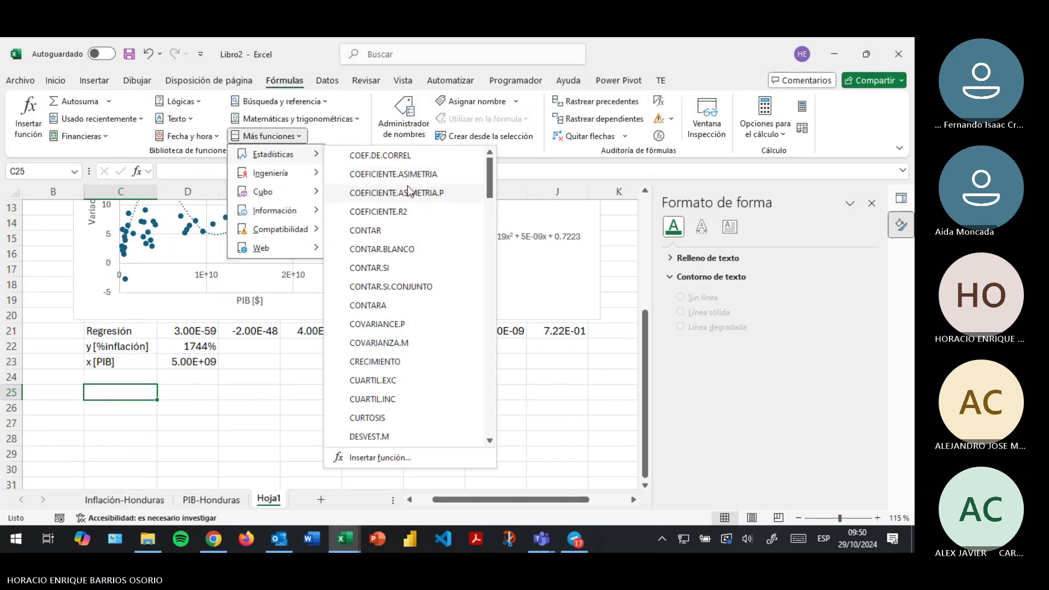
click(401, 156)
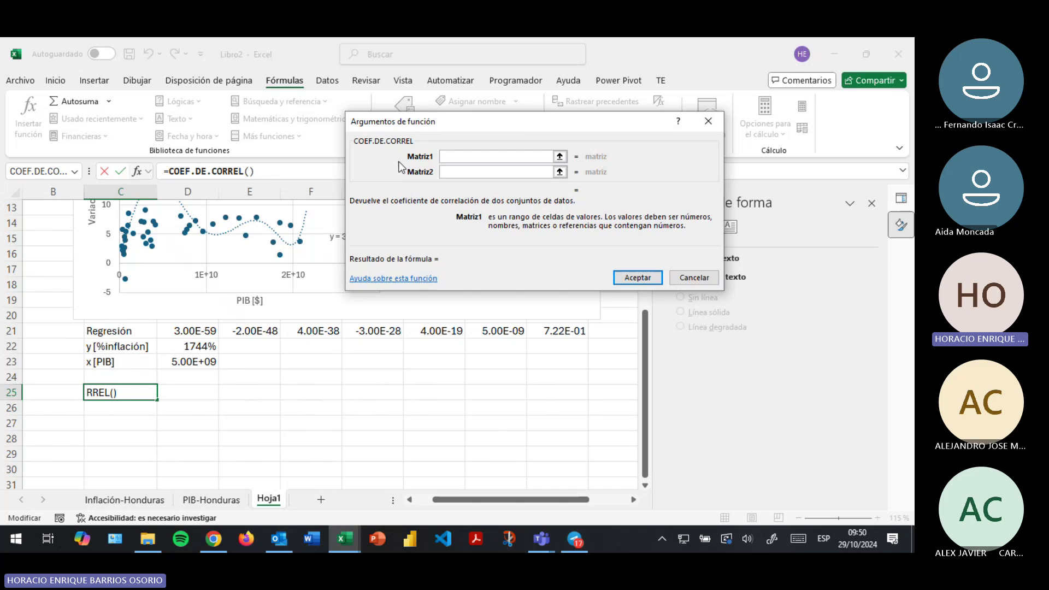
Step: Set Matriz1 of the correlation function to the whole Variación de inflación [%] column of the Inflación-Honduras sheet
click(565, 157)
click(124, 500)
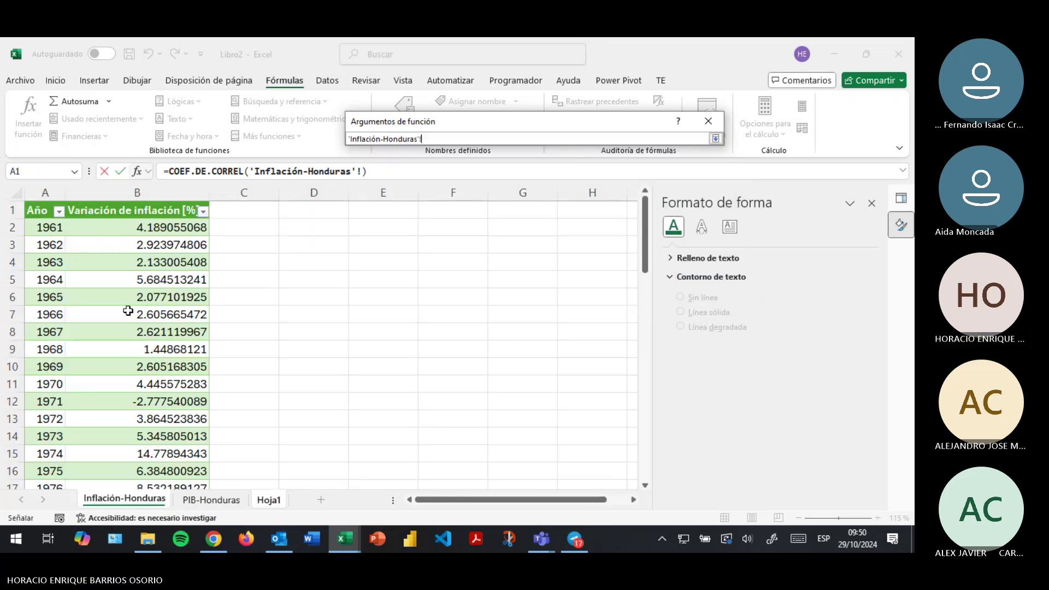
click(174, 228)
key(ctrl+shift+Down)
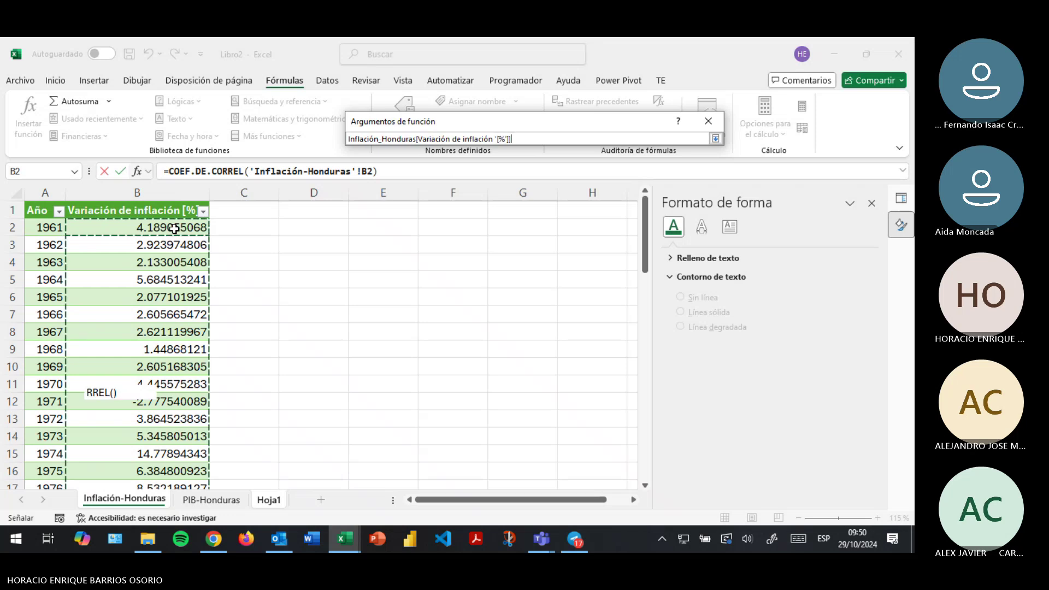
click(714, 140)
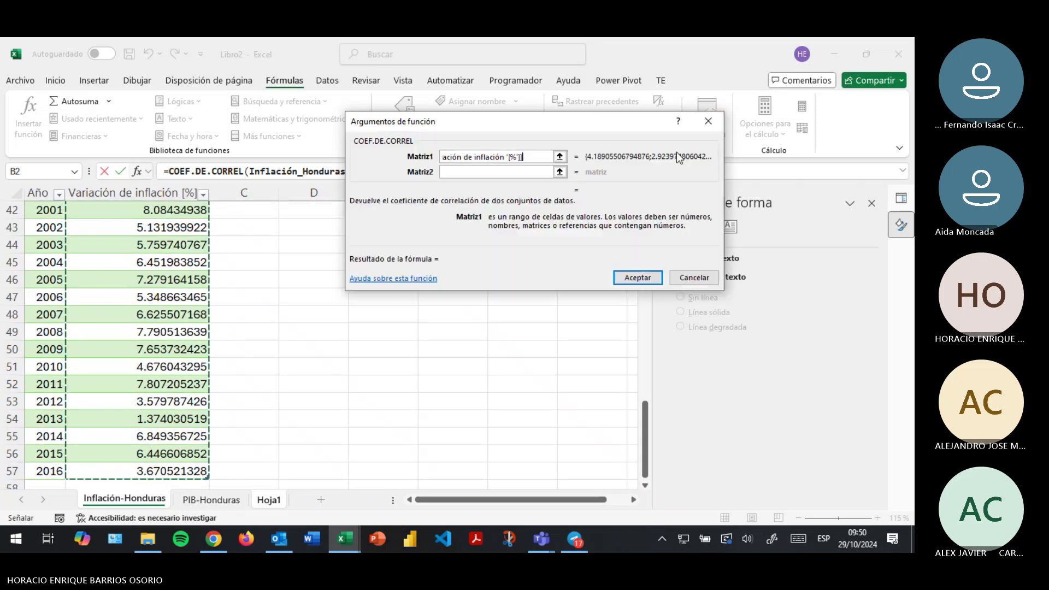
Step: Set Matriz2 of the correlation function to the whole PIB [$] column of the PIB-Honduras sheet
click(515, 172)
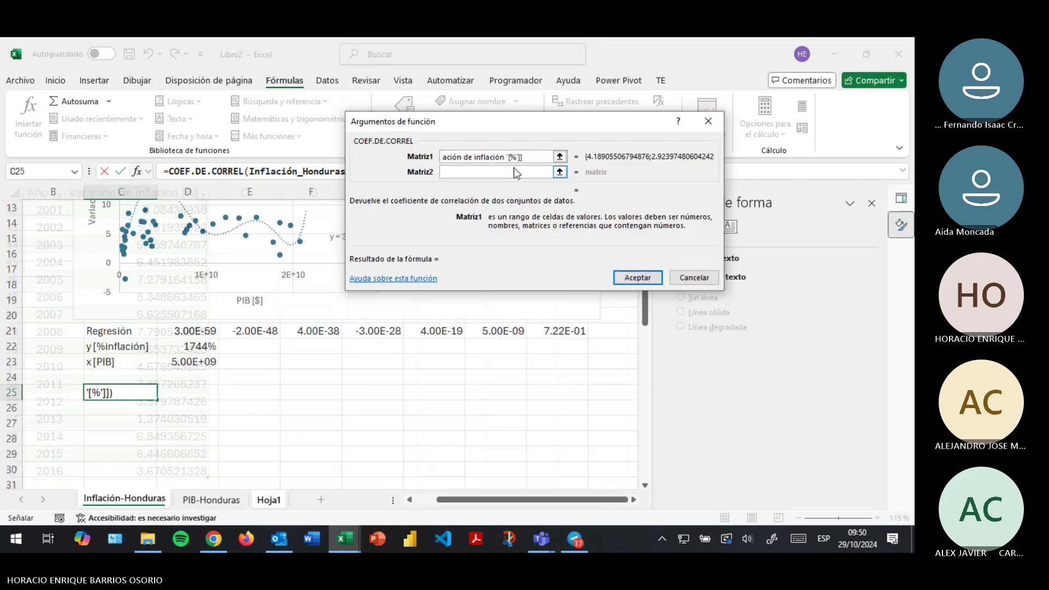
click(561, 171)
click(211, 499)
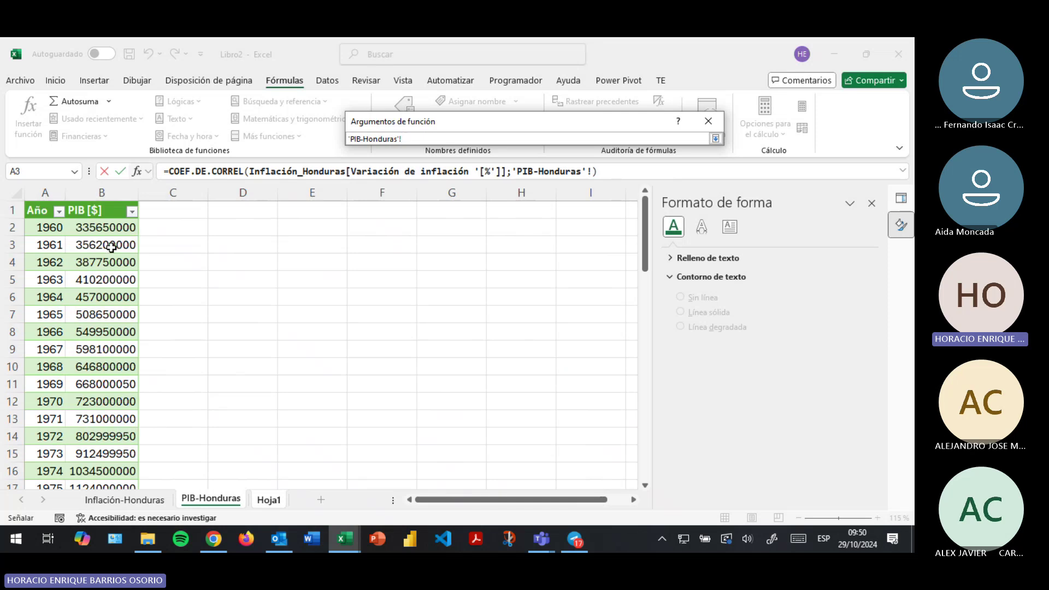
click(111, 247)
click(111, 226)
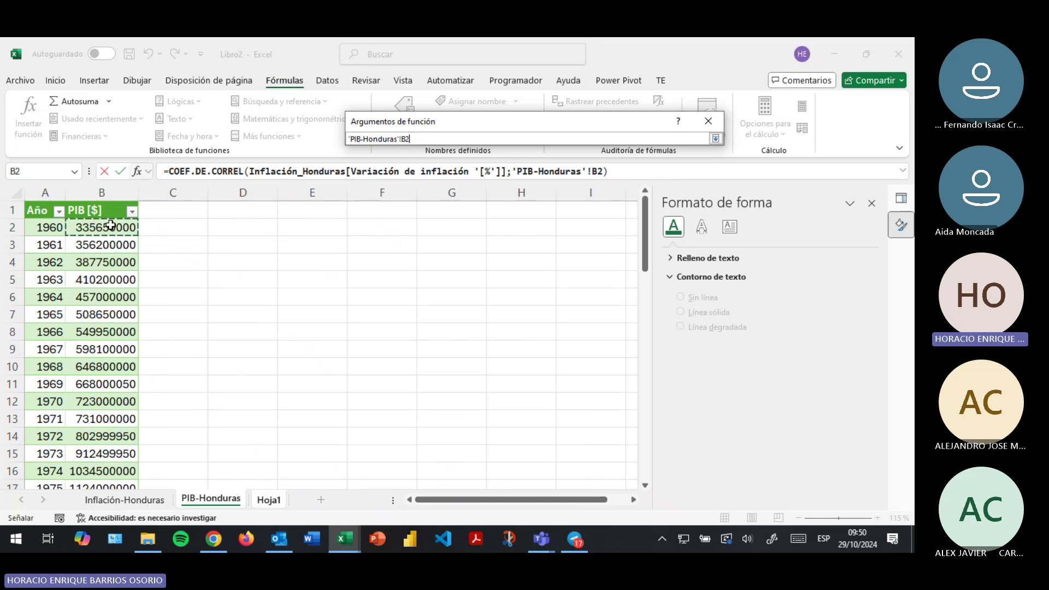
key(ctrl+shift+Down)
click(124, 499)
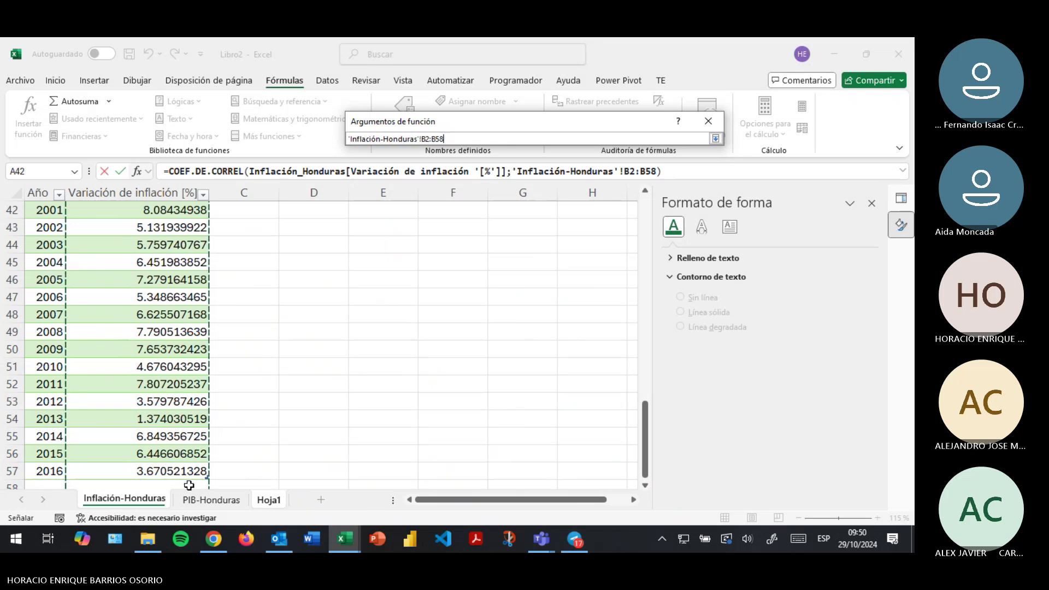
click(199, 499)
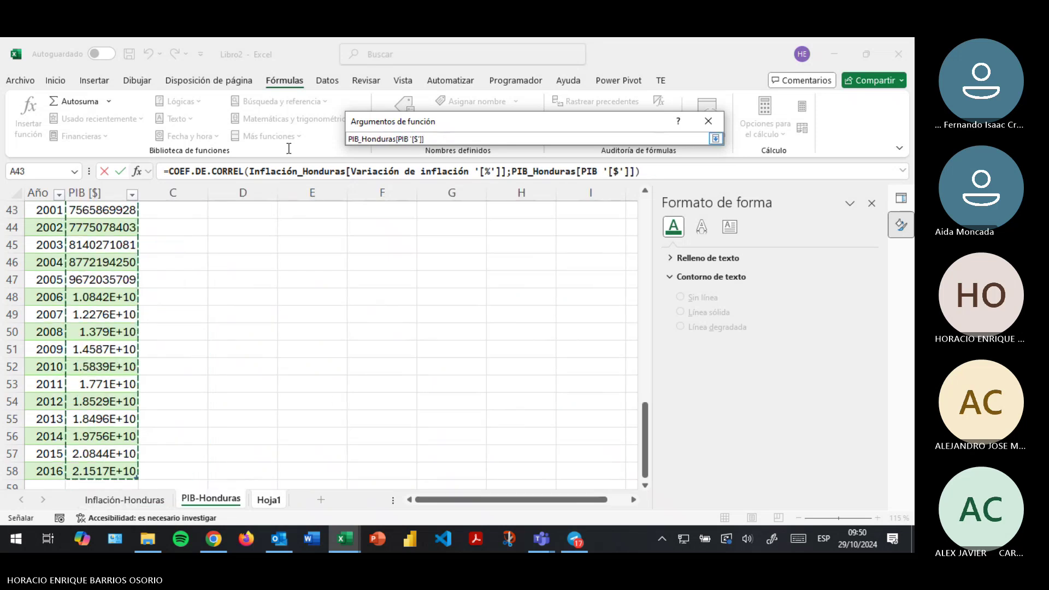
click(285, 171)
scroll(190, 271, up, 5)
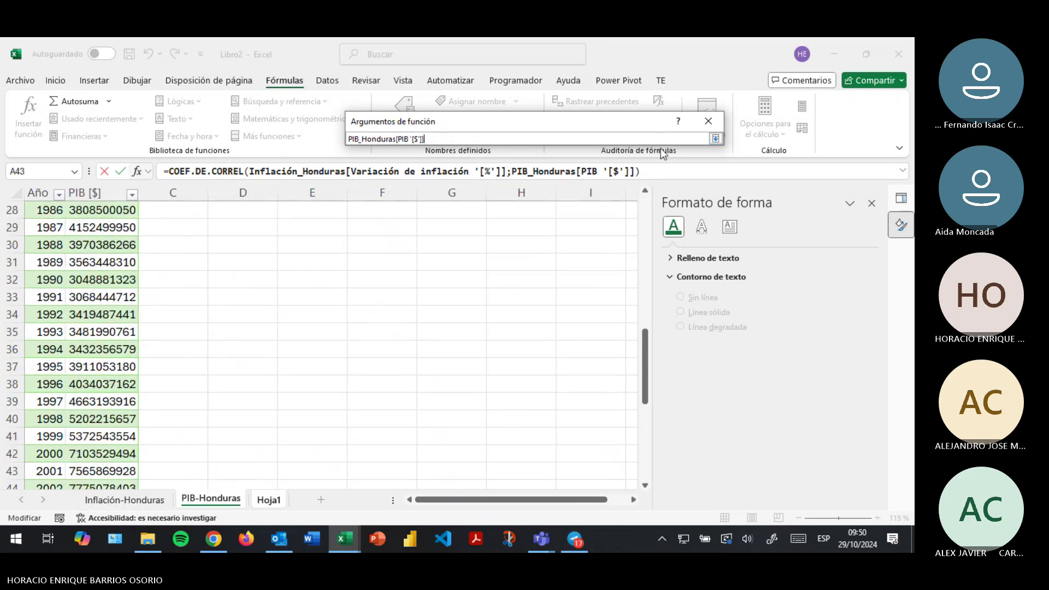
click(715, 139)
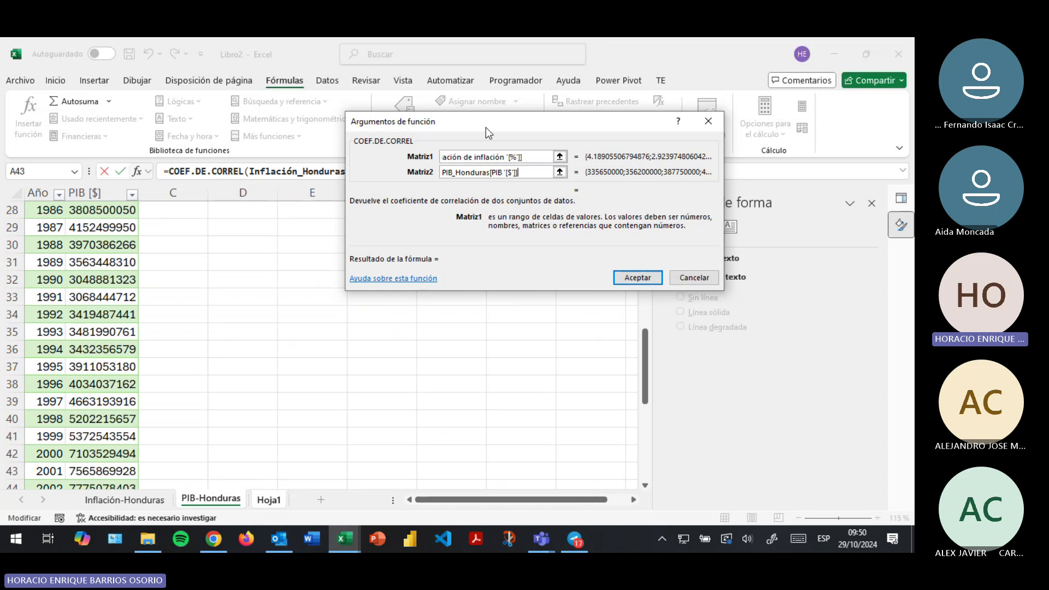
Step: Replace Matriz2 of the correlation function with range B3:B58 of the PIB-Honduras sheet and accept the formula
drag(475, 121, 394, 135)
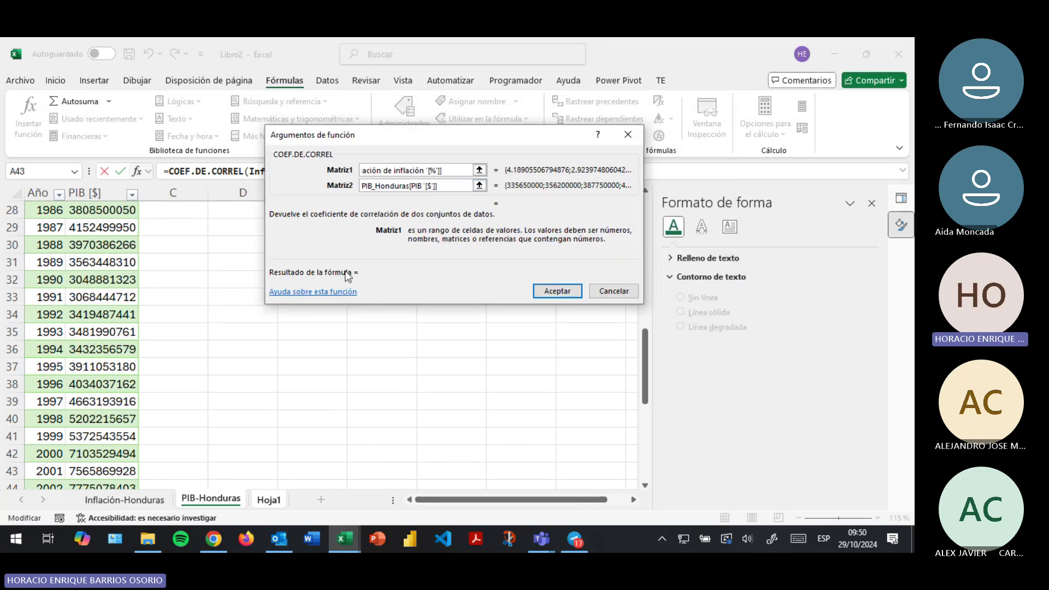
drag(437, 185, 354, 186)
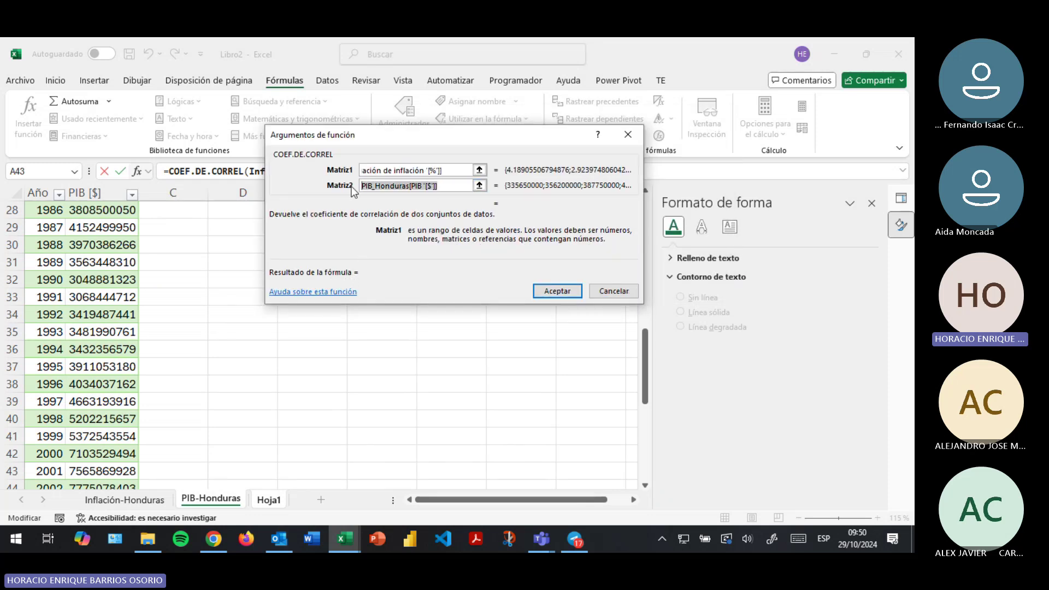
key(BackSpace)
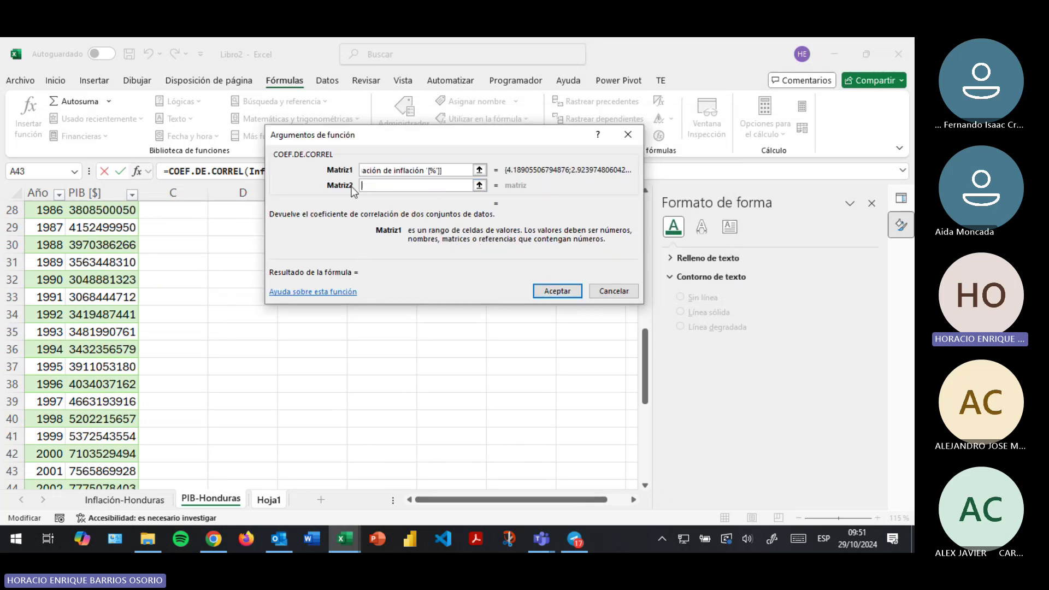
click(480, 186)
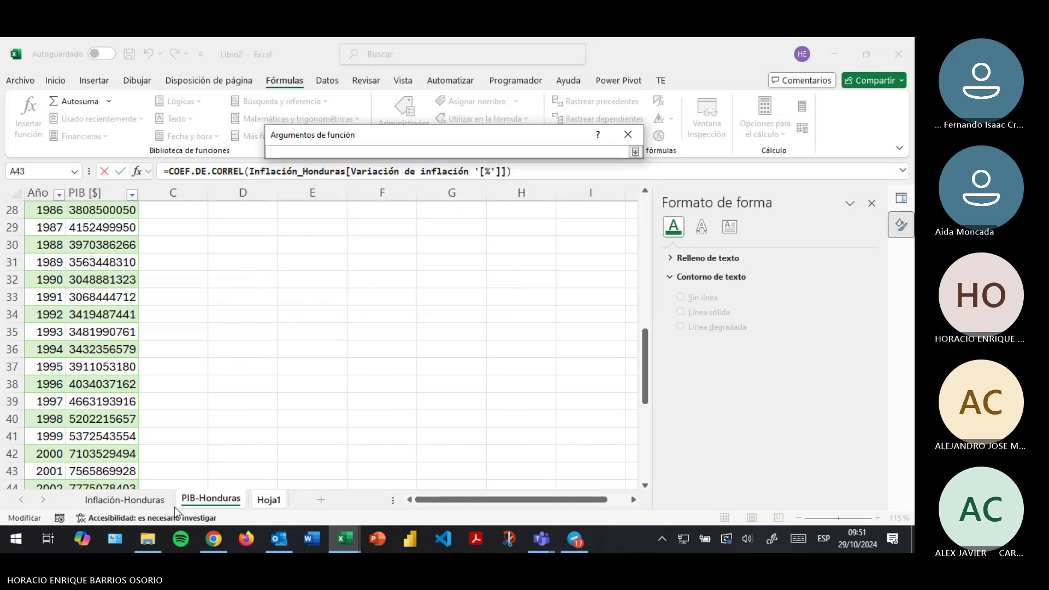
scroll(116, 332, up, 9)
click(116, 245)
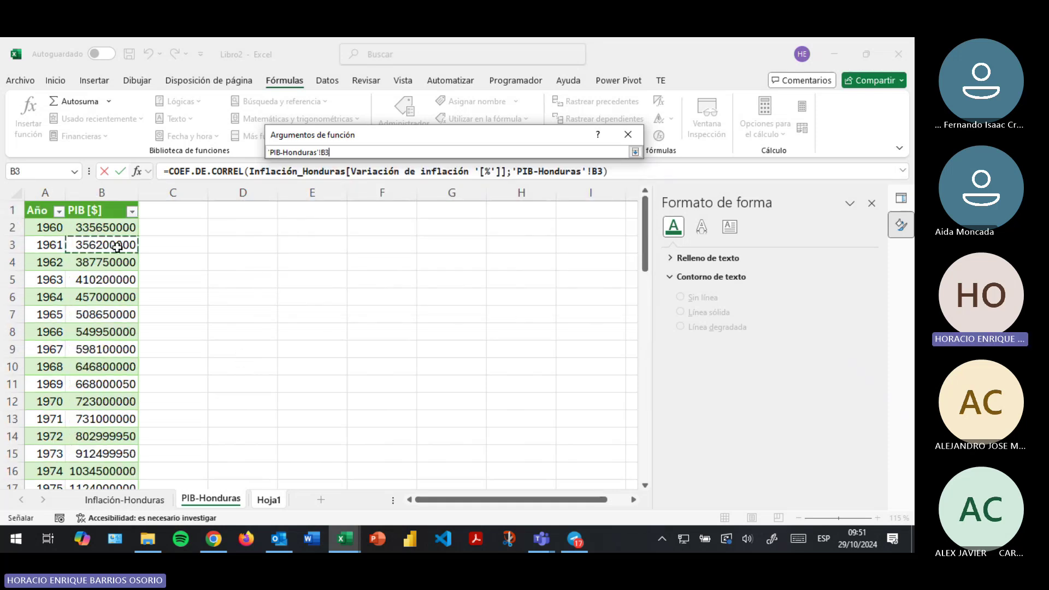
key(ctrl+shift+Down)
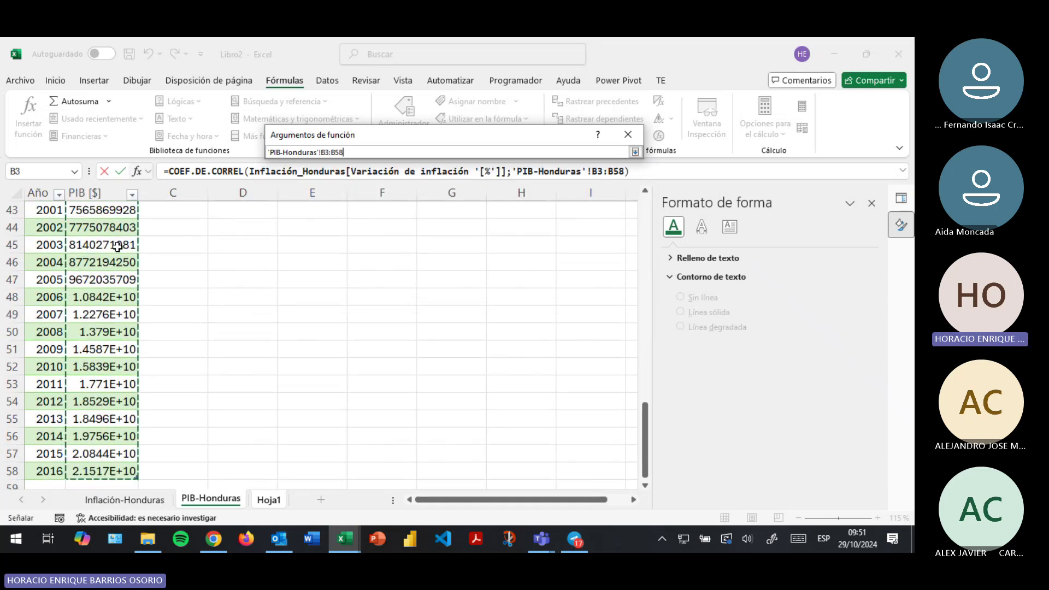
click(635, 152)
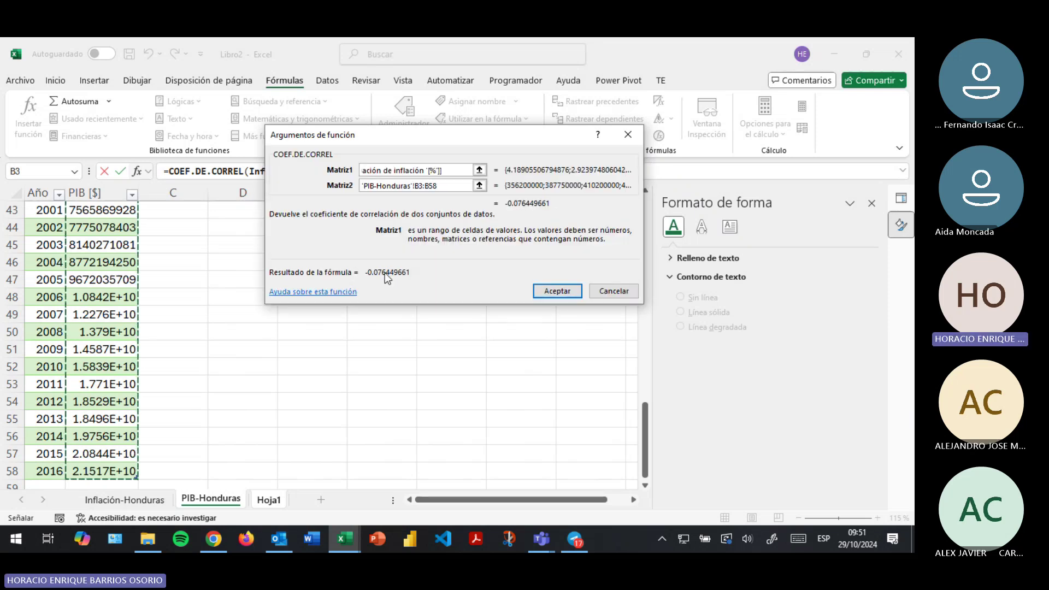
click(553, 290)
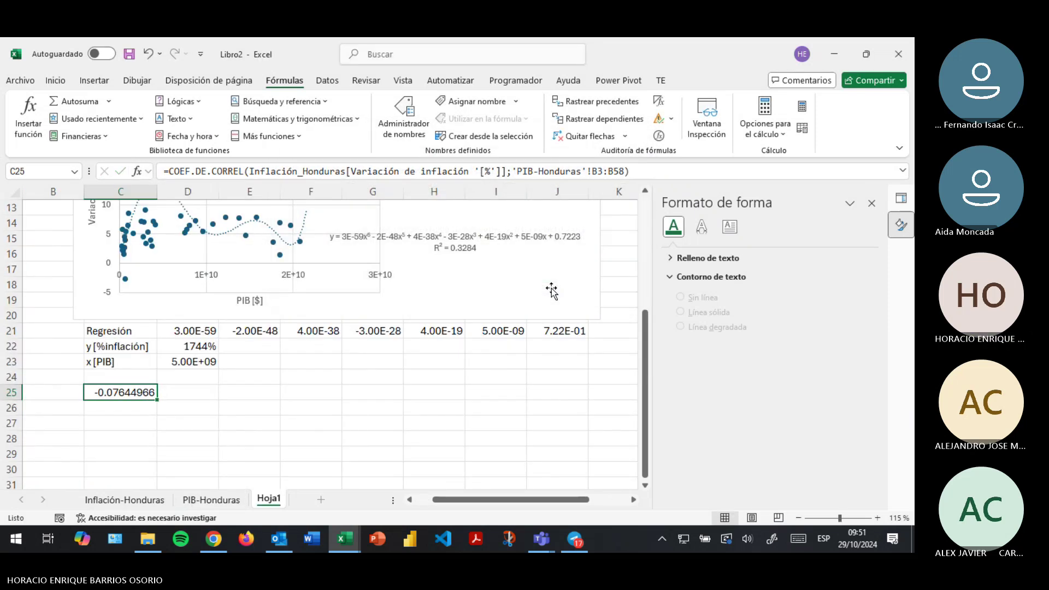
Step: Label the correlation result by entering R^2 in cell B25 of Hoja1
click(35, 390)
text(R)
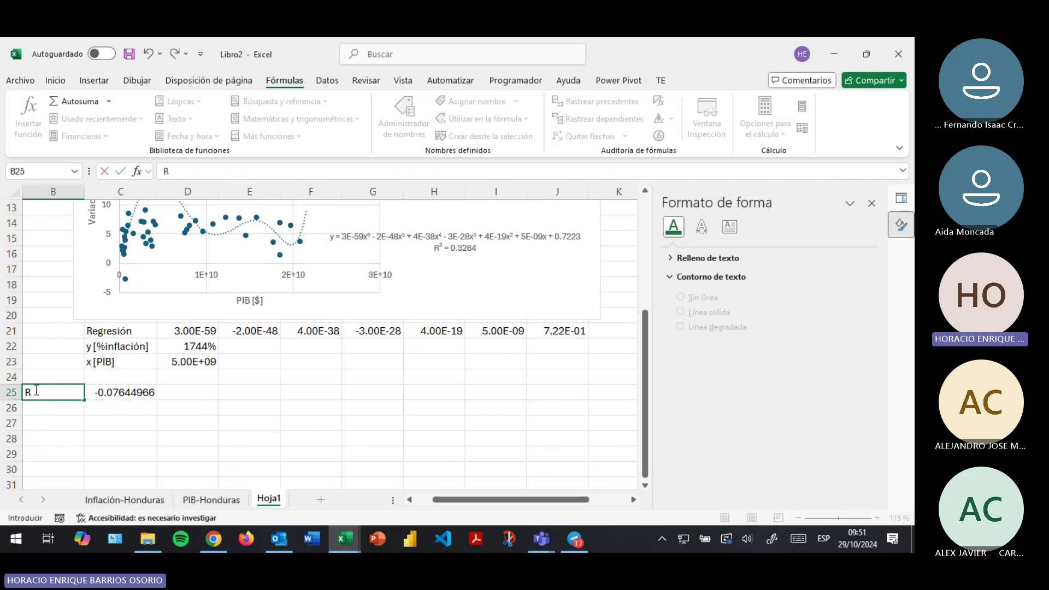
text(^2)
key(Tab)
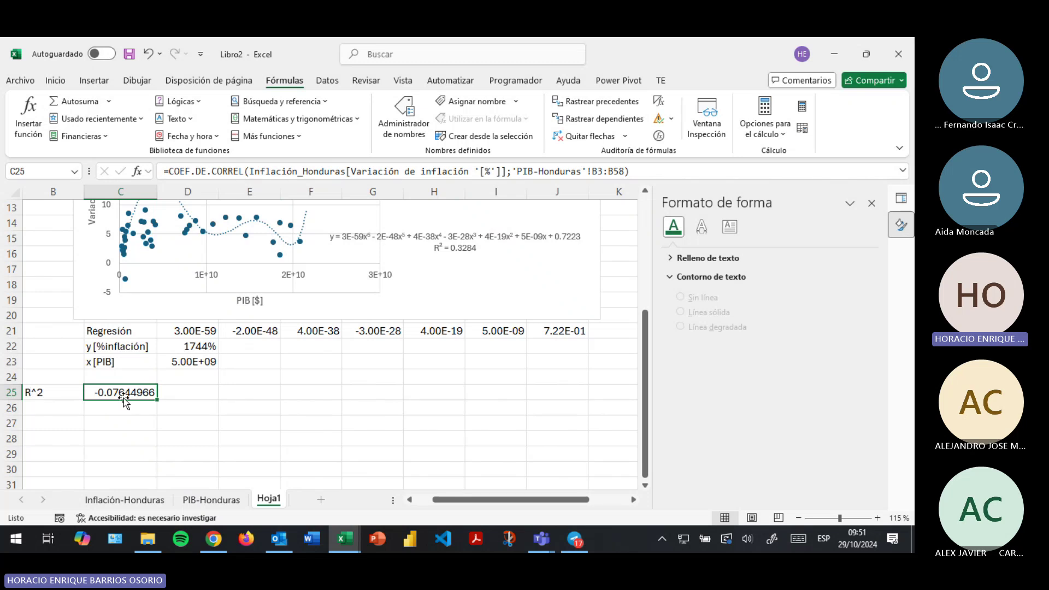
click(122, 418)
click(129, 404)
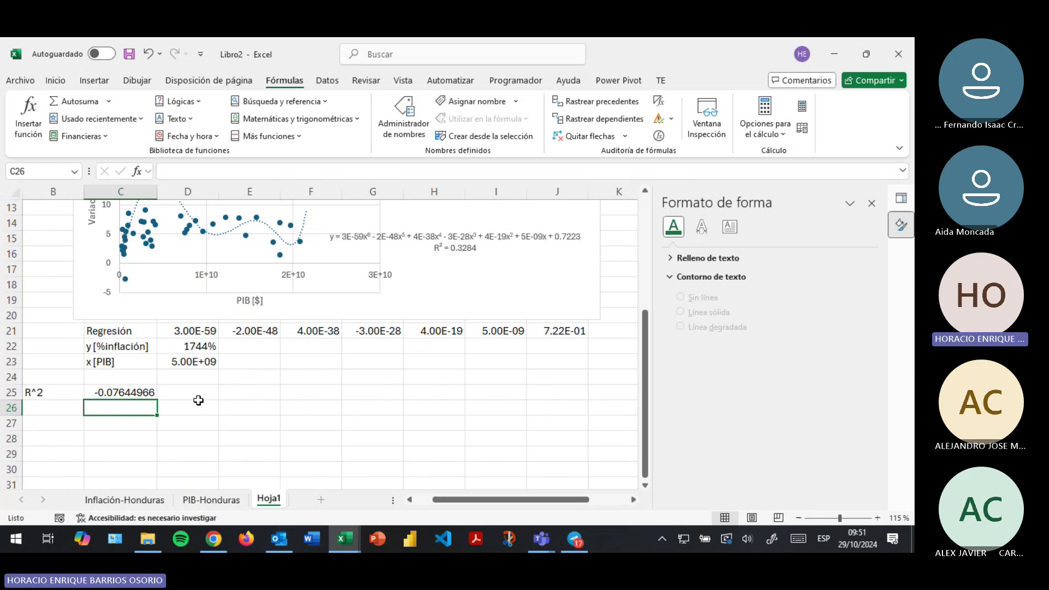
click(127, 391)
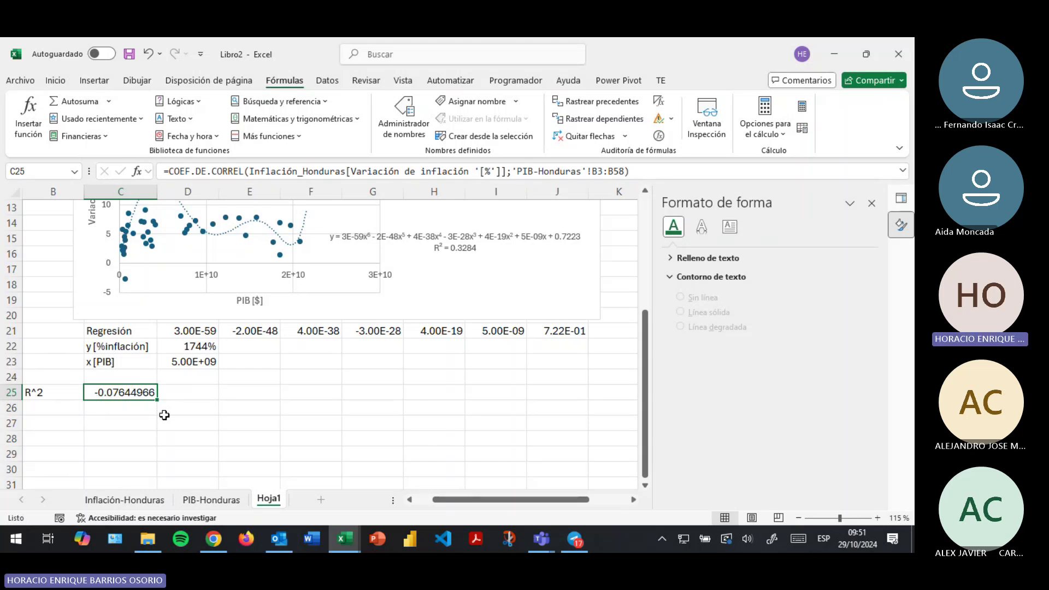
click(136, 407)
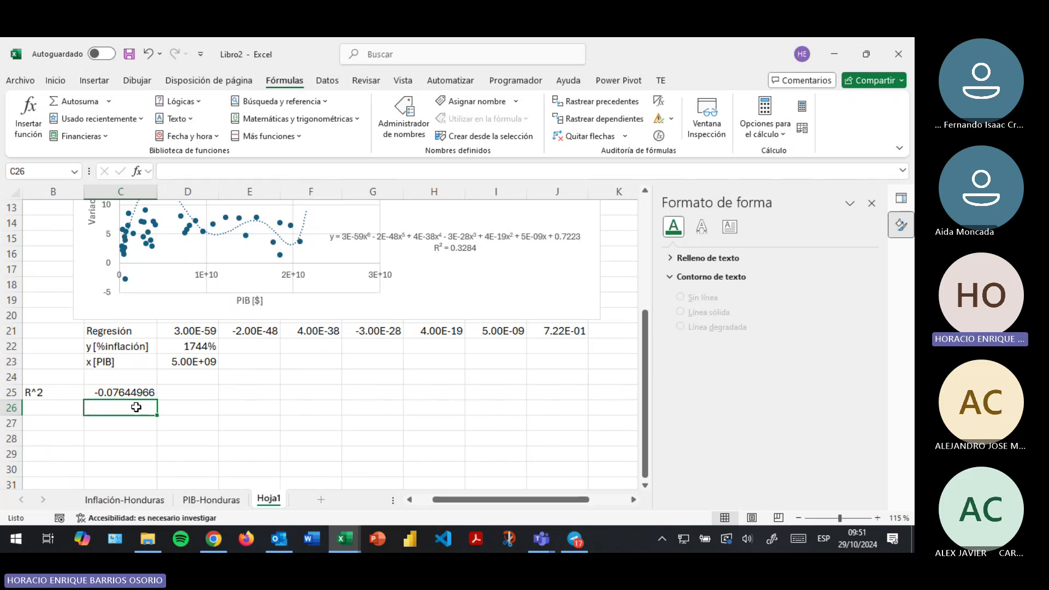
key(Up)
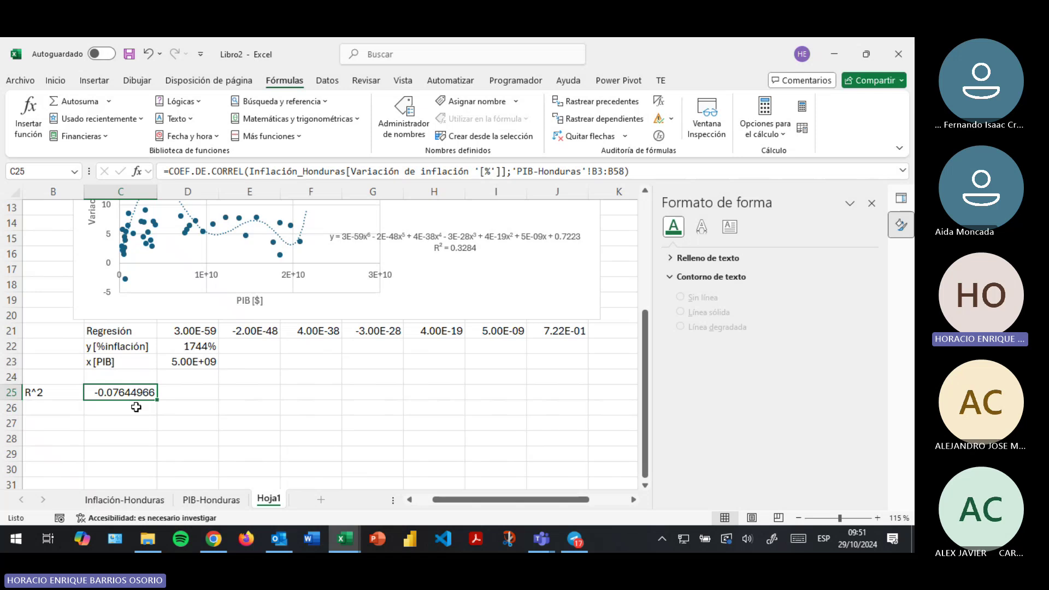
key(Down)
key(Up)
key(Down)
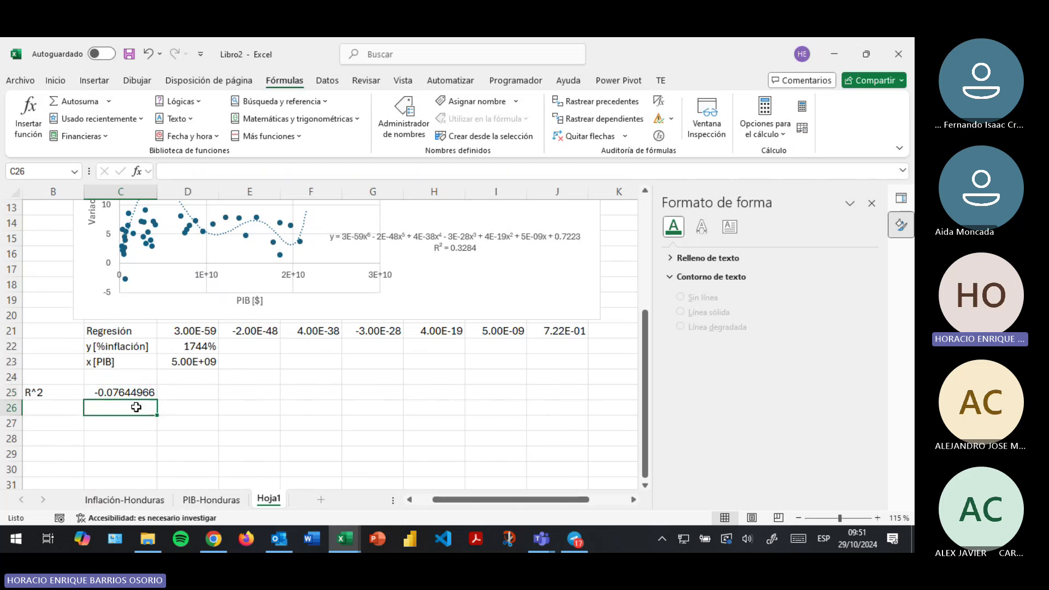
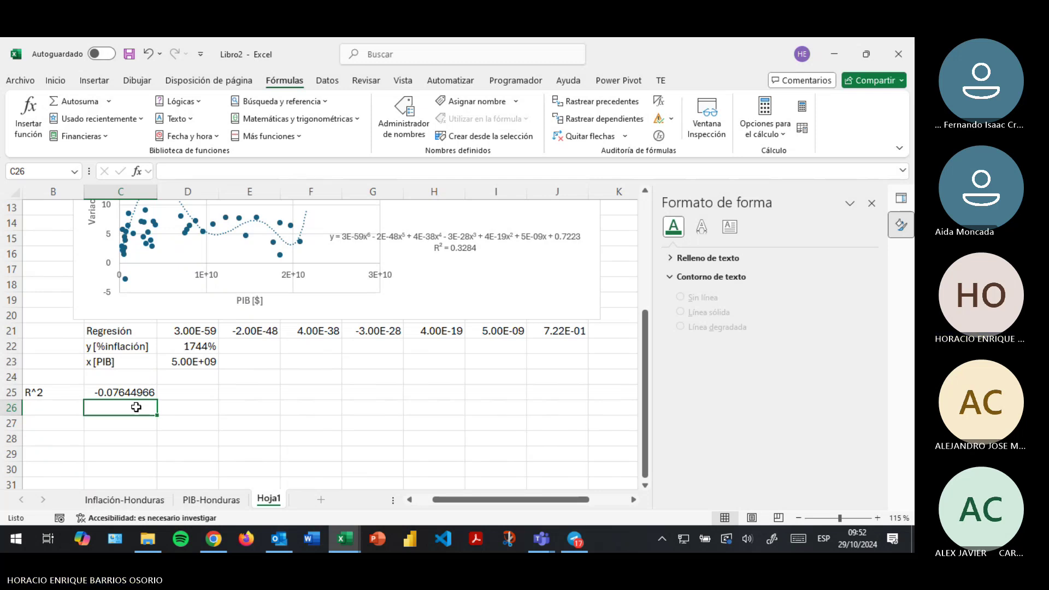
Step: Compare the correlation coefficient in cell C25 with the R² value in the scatter chart's polynomial trendline label
click(137, 392)
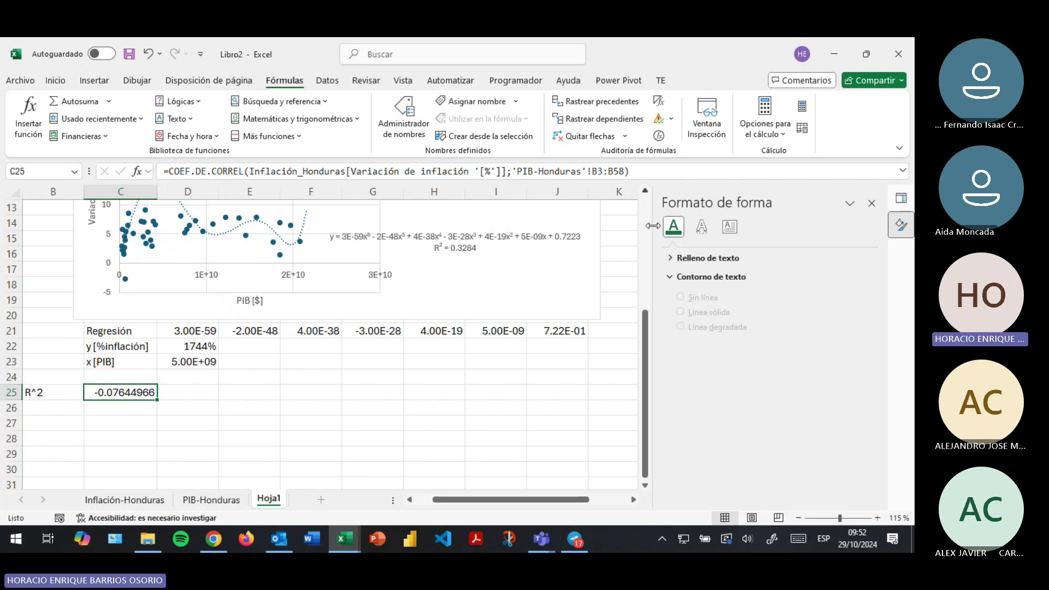
double_click(308, 228)
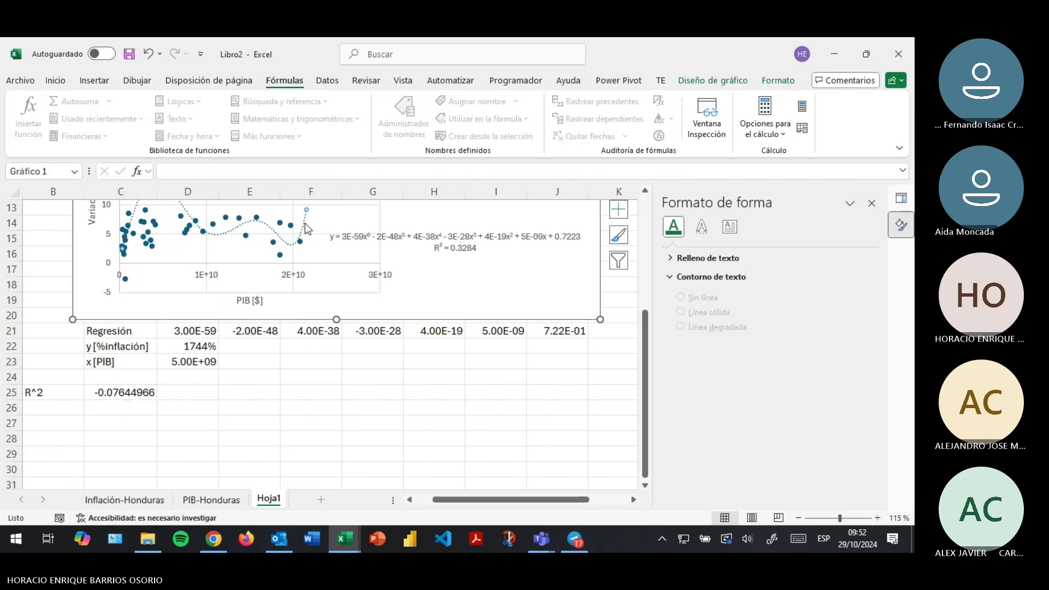
click(134, 392)
click(464, 249)
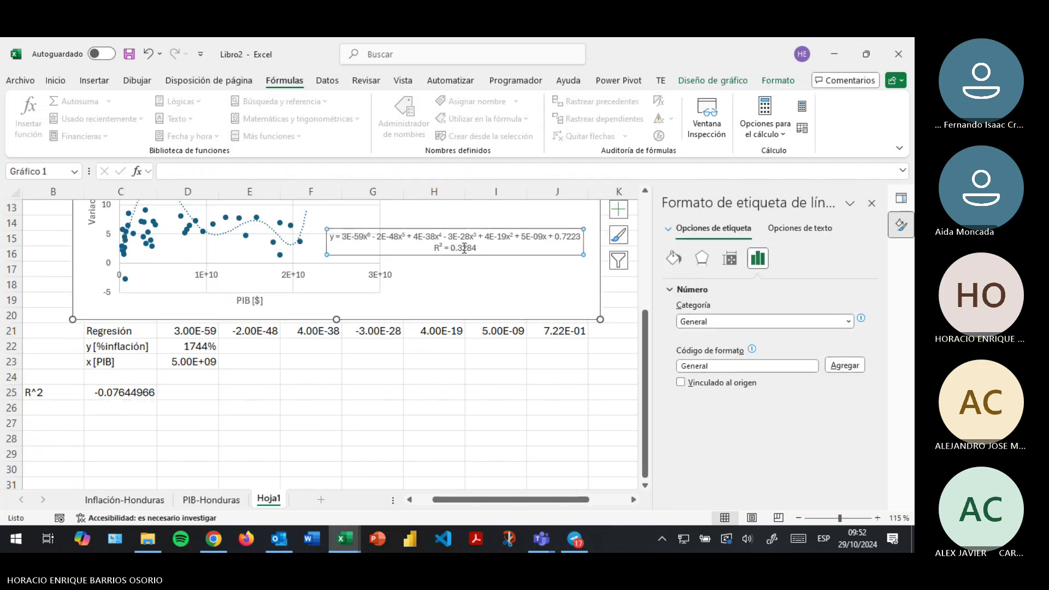
click(458, 249)
drag(445, 248, 477, 248)
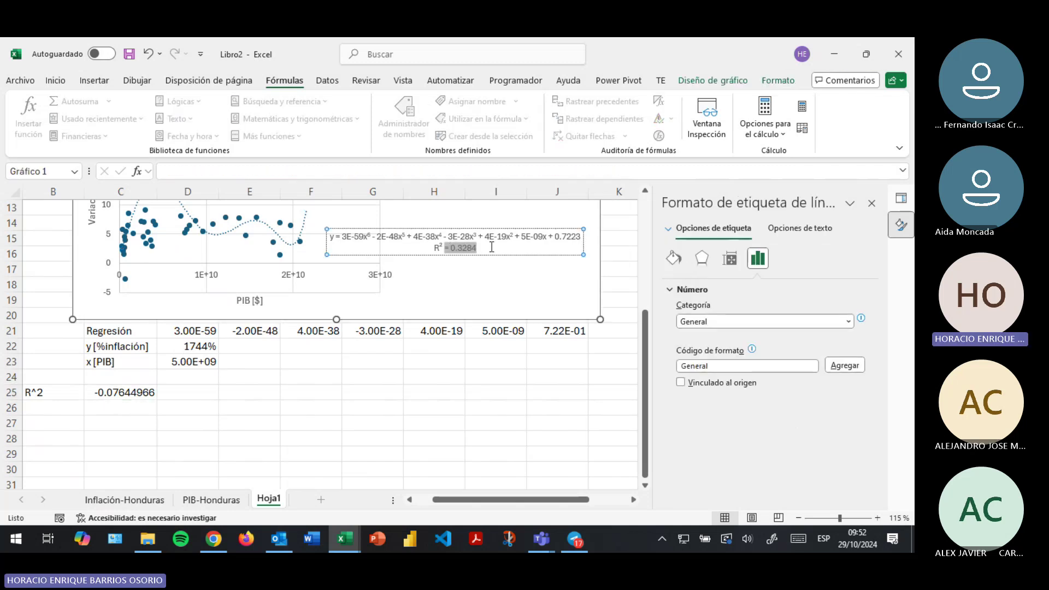
click(321, 382)
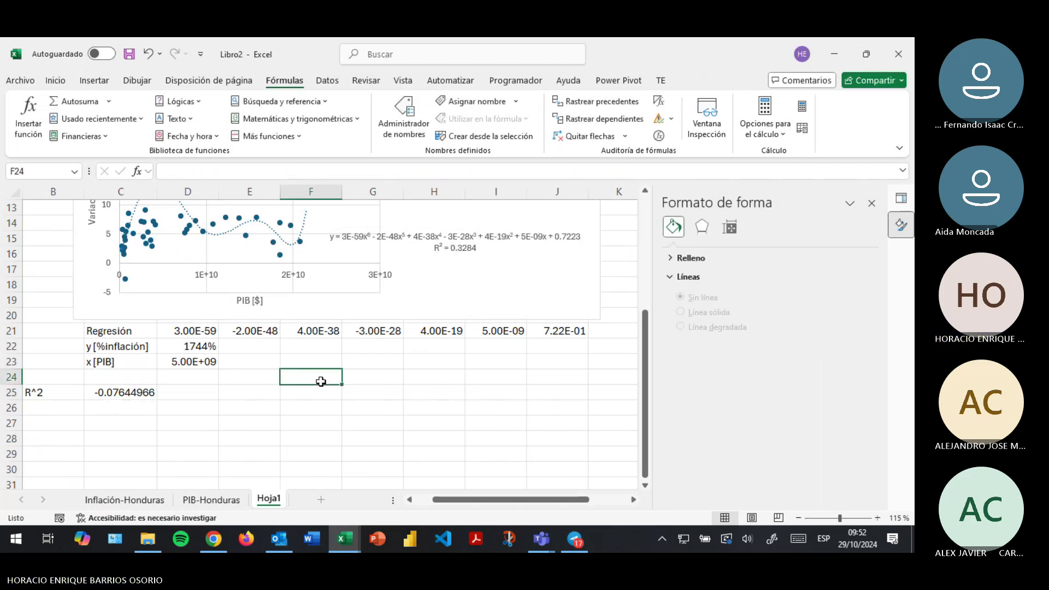
Step: Try the Lineal and Logarítmica trendline types on the scatter chart and leave the trendline set to Lineal
click(280, 247)
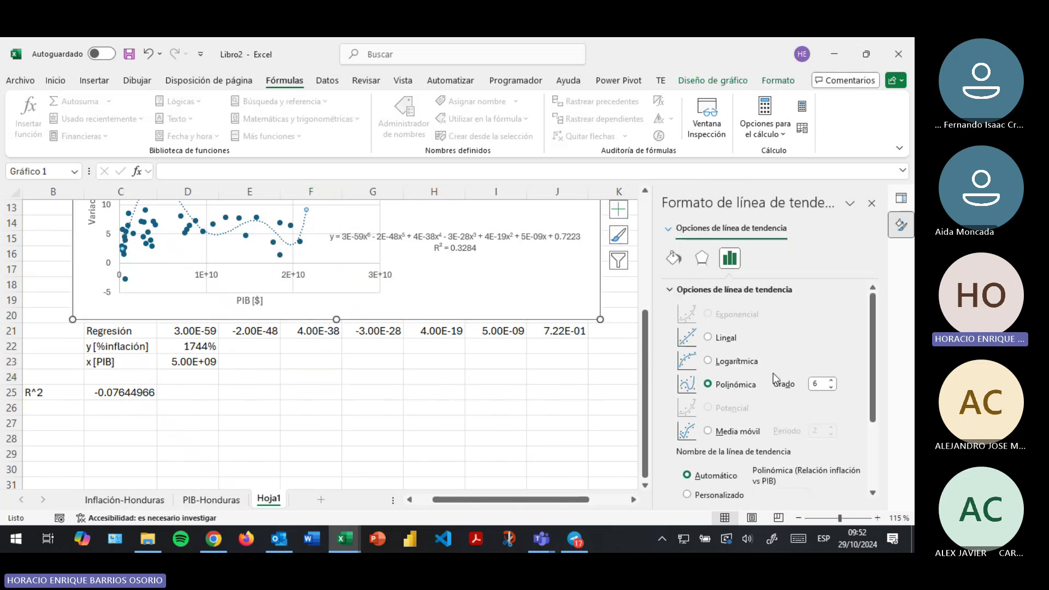
click(709, 339)
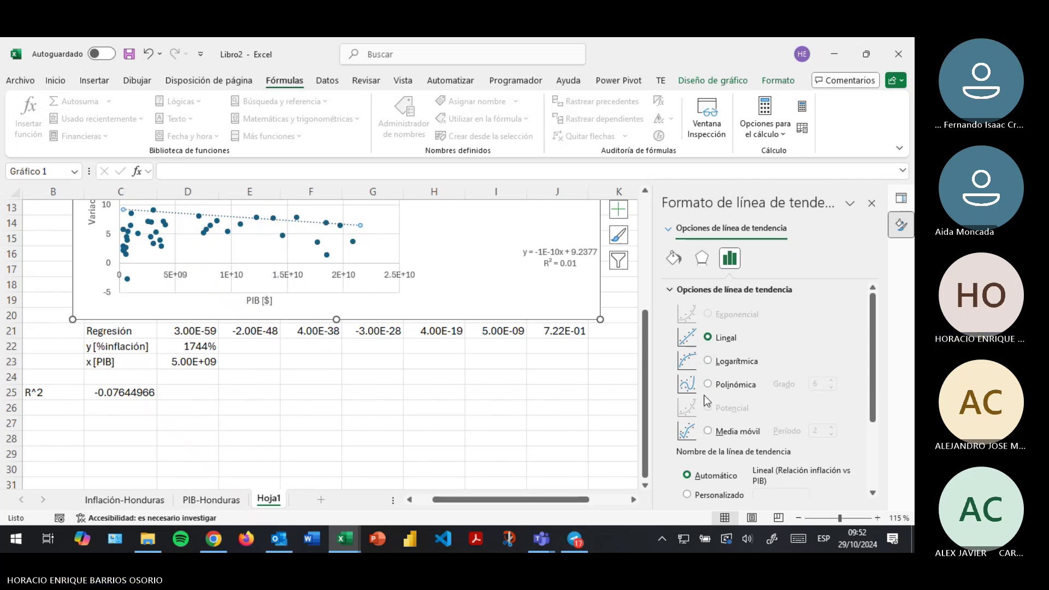
click(708, 361)
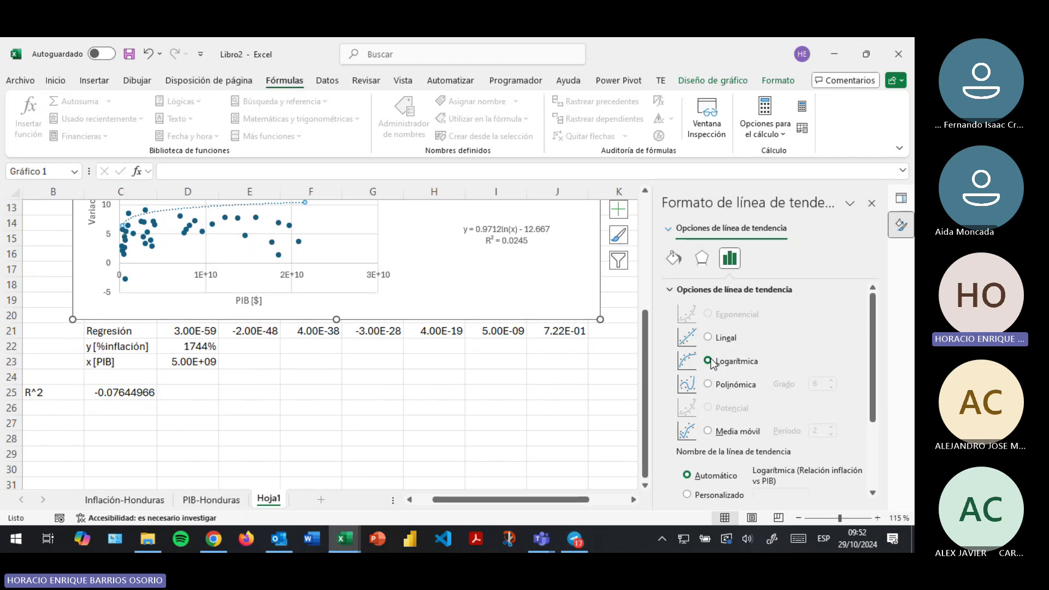
click(708, 337)
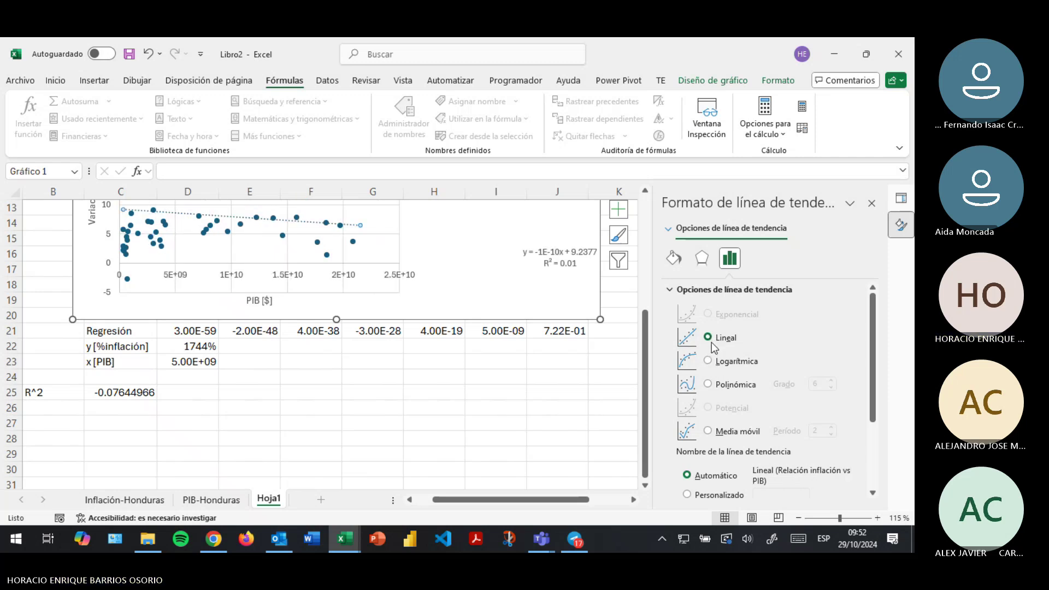
Step: Review the COEF.DE.CORREL formula and its two arguments in cell C25
click(241, 391)
click(178, 394)
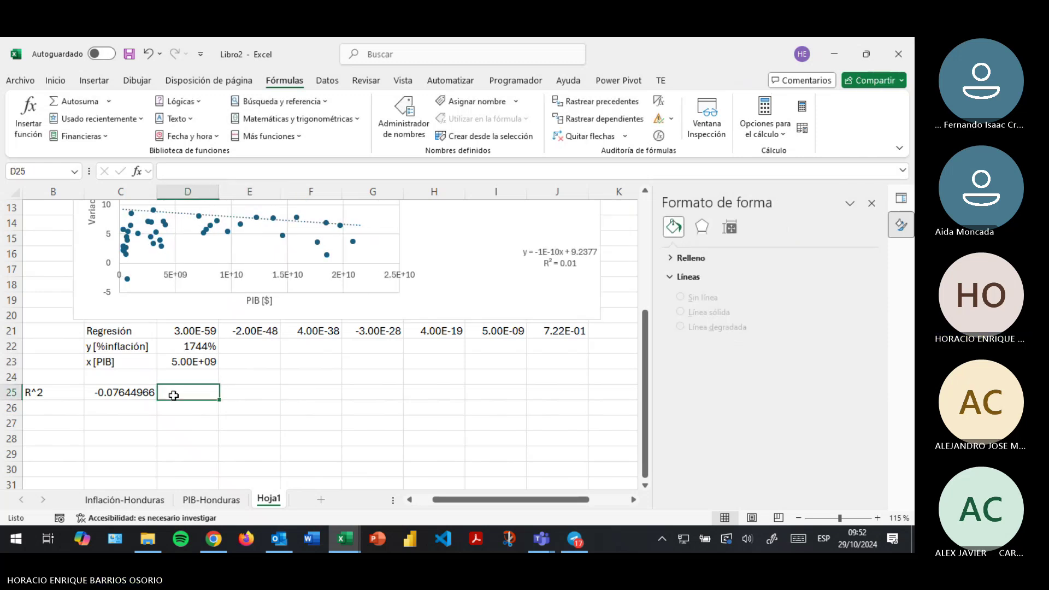
click(127, 391)
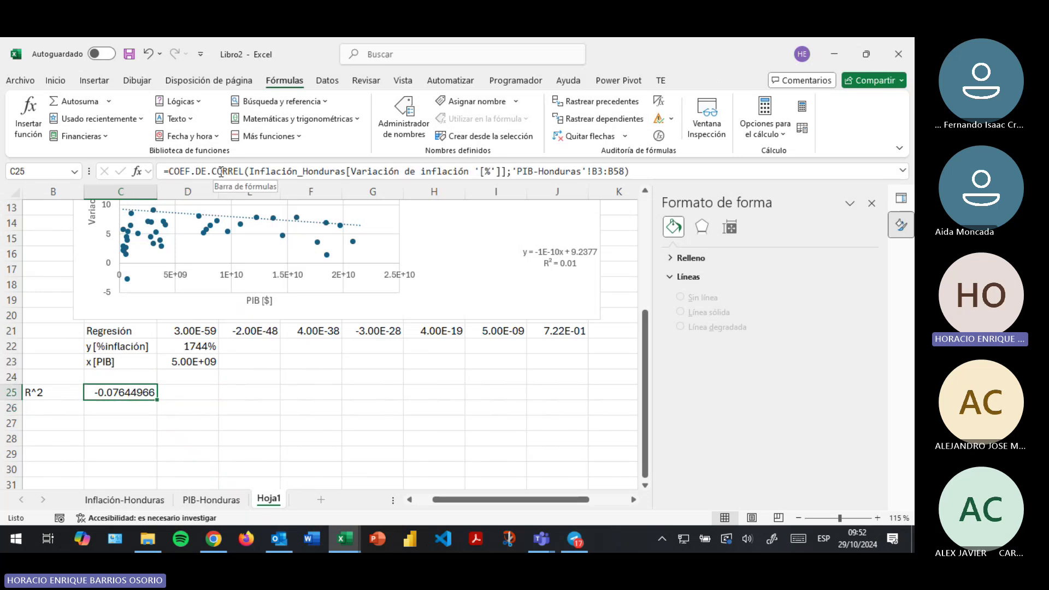
click(239, 171)
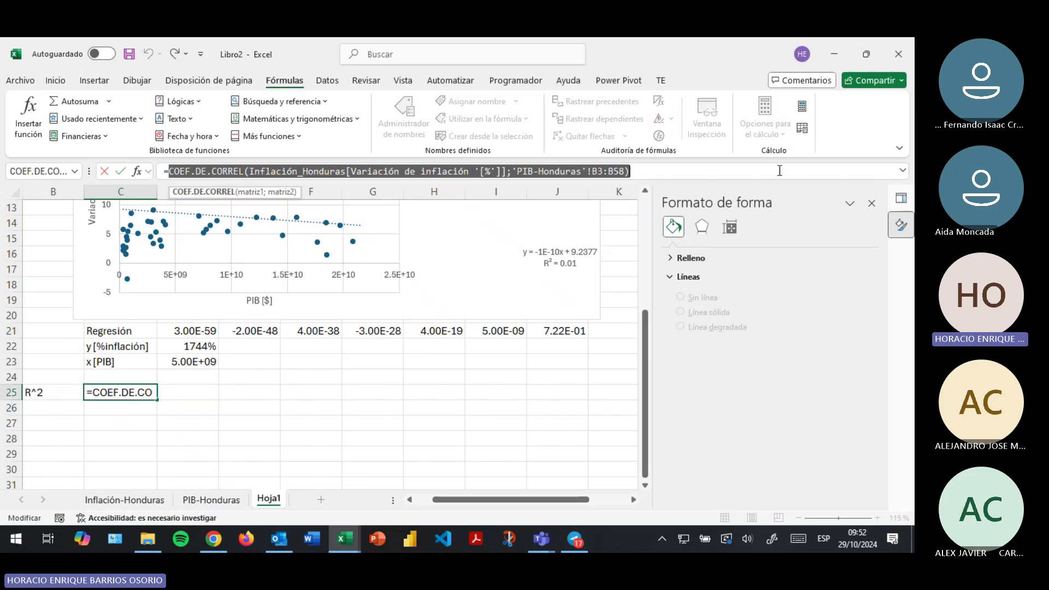
click(696, 170)
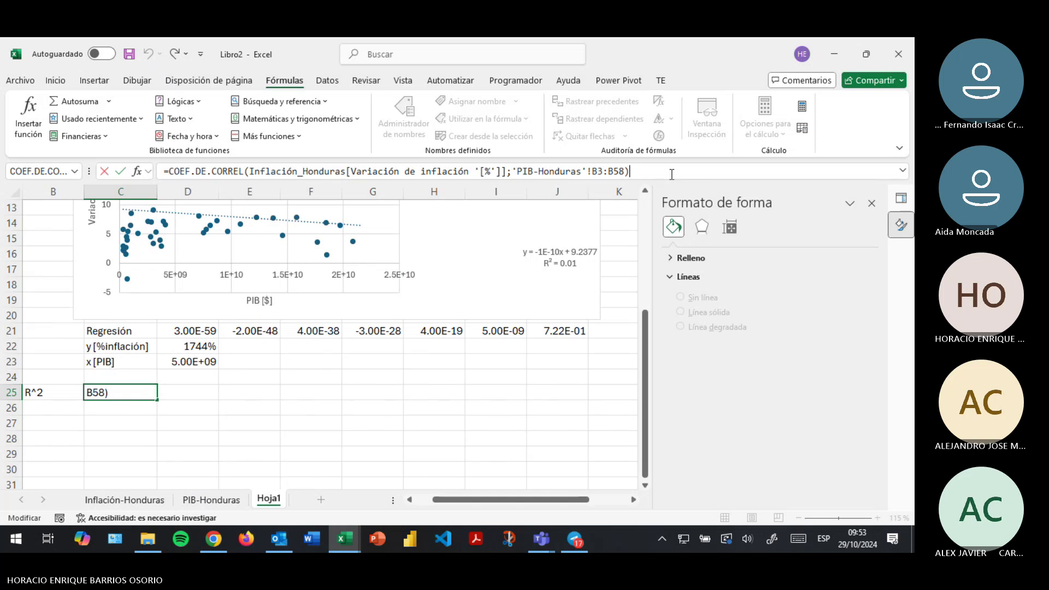
Step: Switch to Chrome and search Google Images for "coeficiente de correlacion de pearson"
click(213, 539)
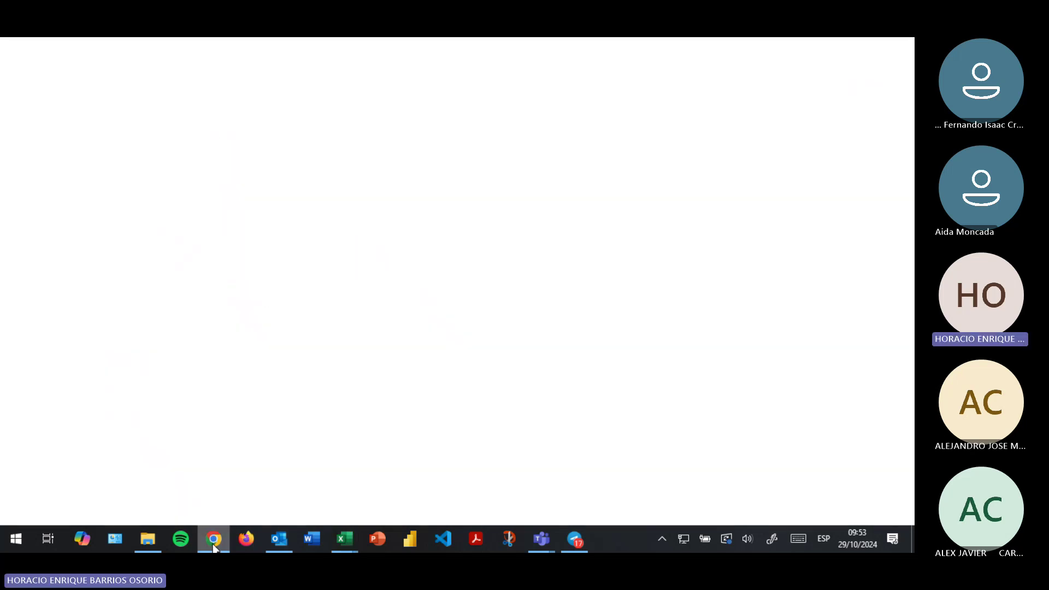
click(464, 80)
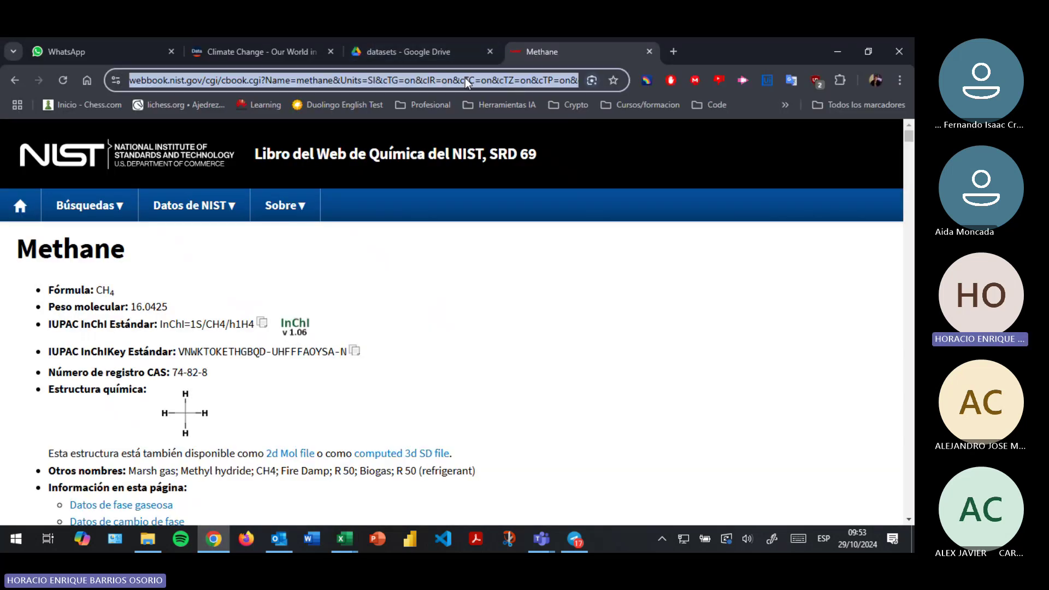
text(coeficiente)
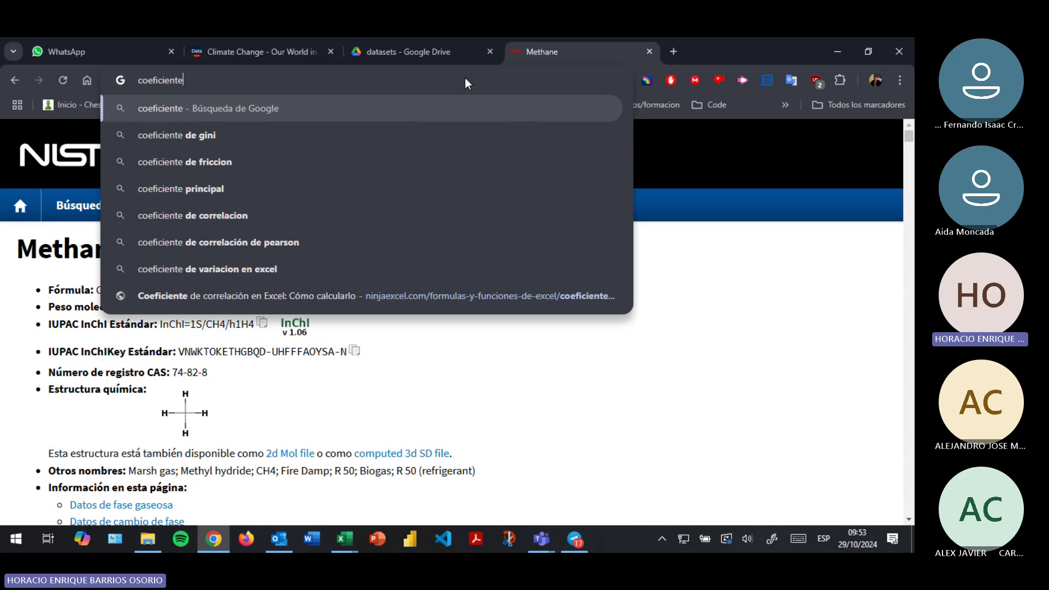
text( de correlacion)
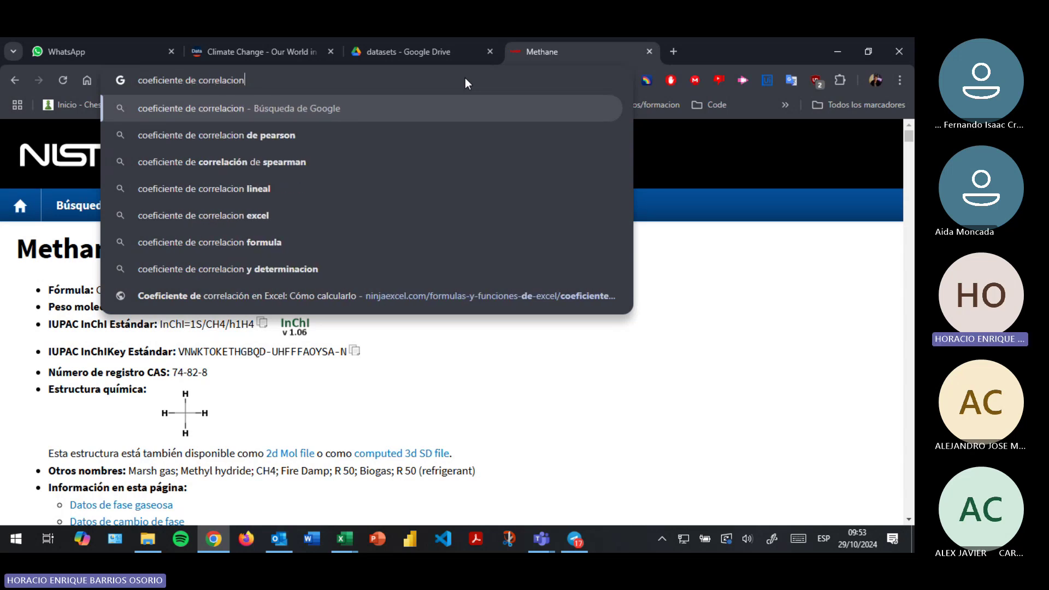
key(Down)
key(Return)
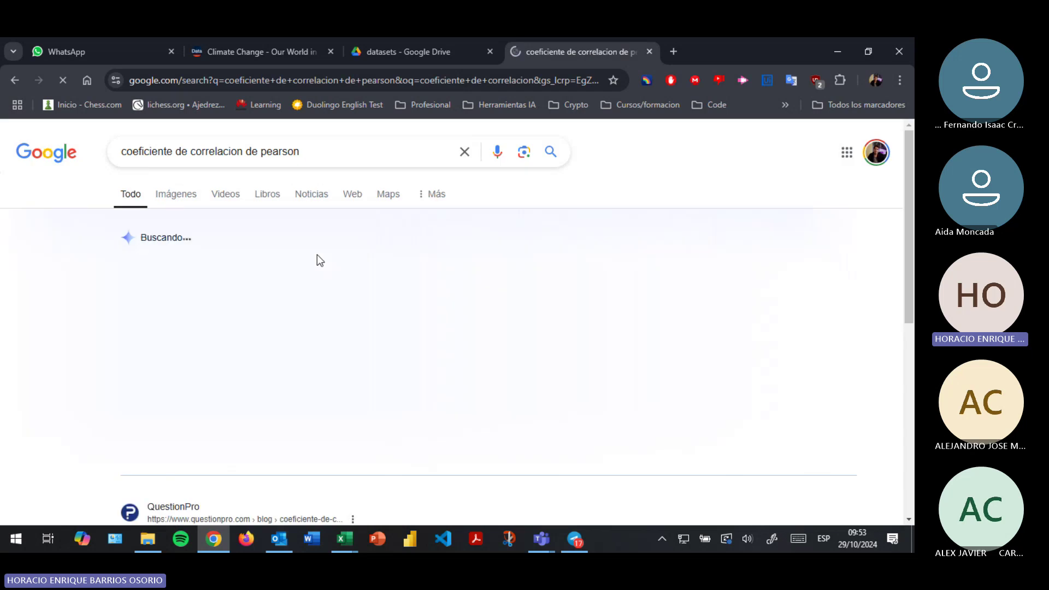
click(166, 196)
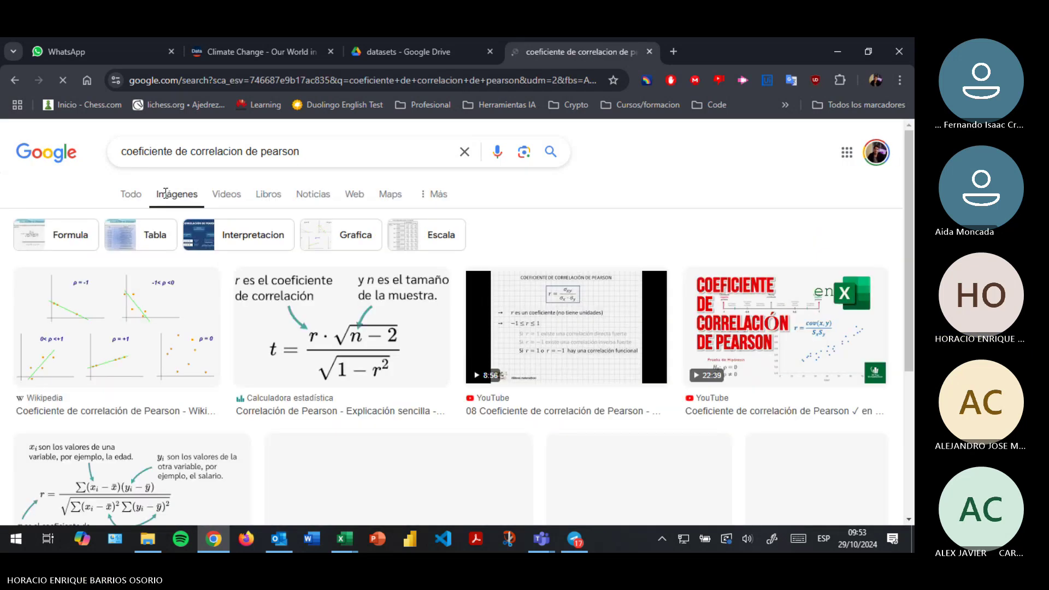
Step: Preview the Pearson t formula image, search Google Images for "coeficiente de correlacion r2" and preview Economipedia's R² formula
click(360, 339)
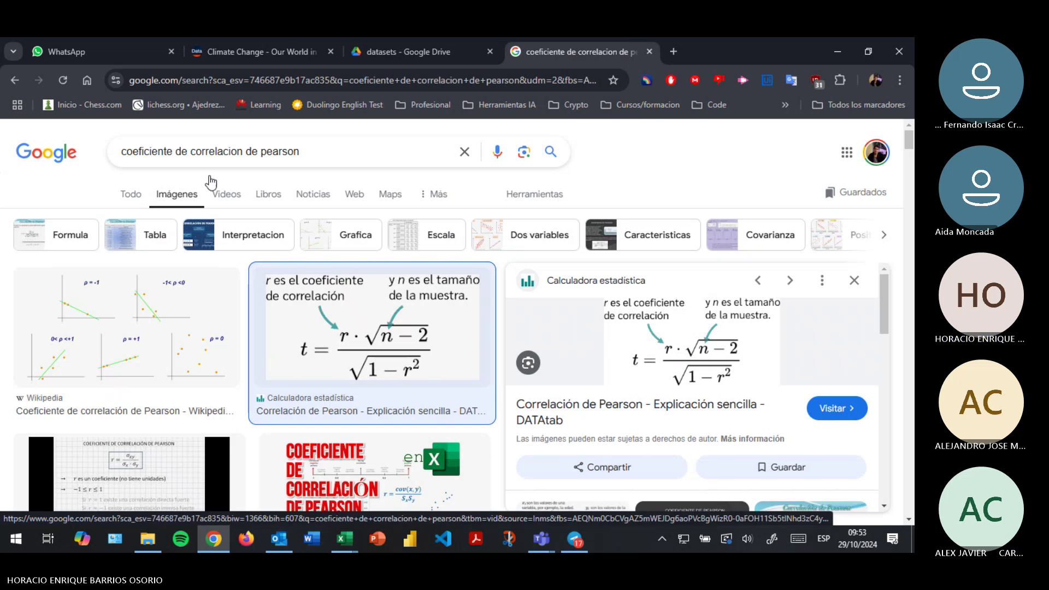
shift+click(367, 152)
key(BackSpace)
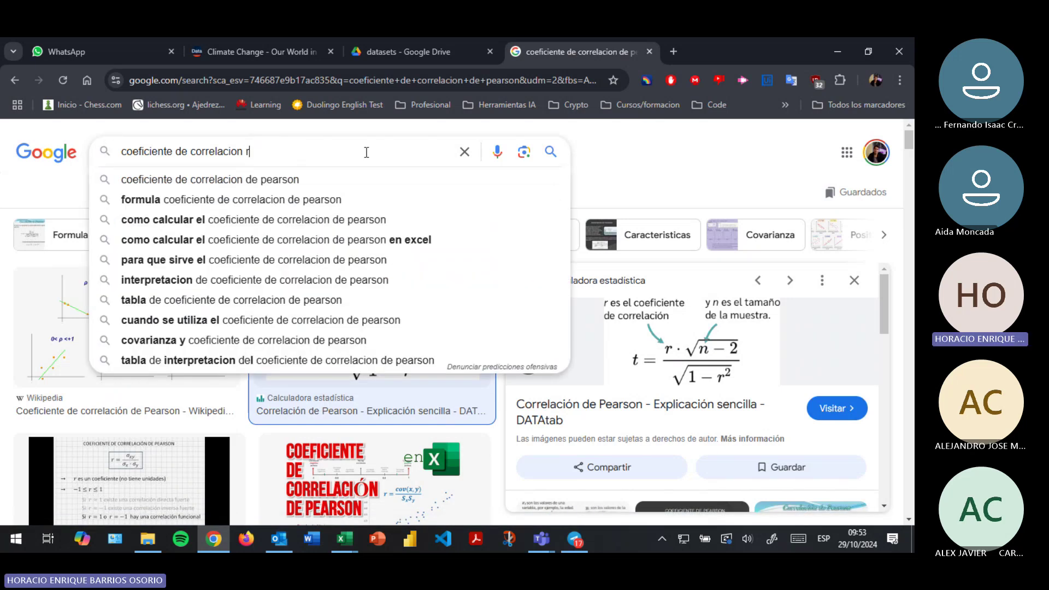
text(r2)
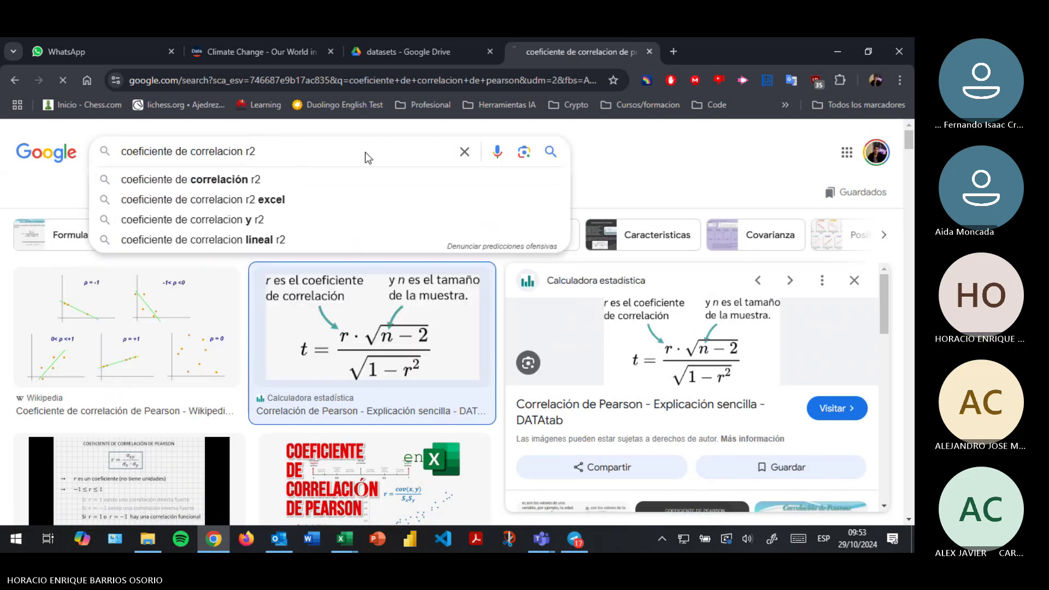
key(Return)
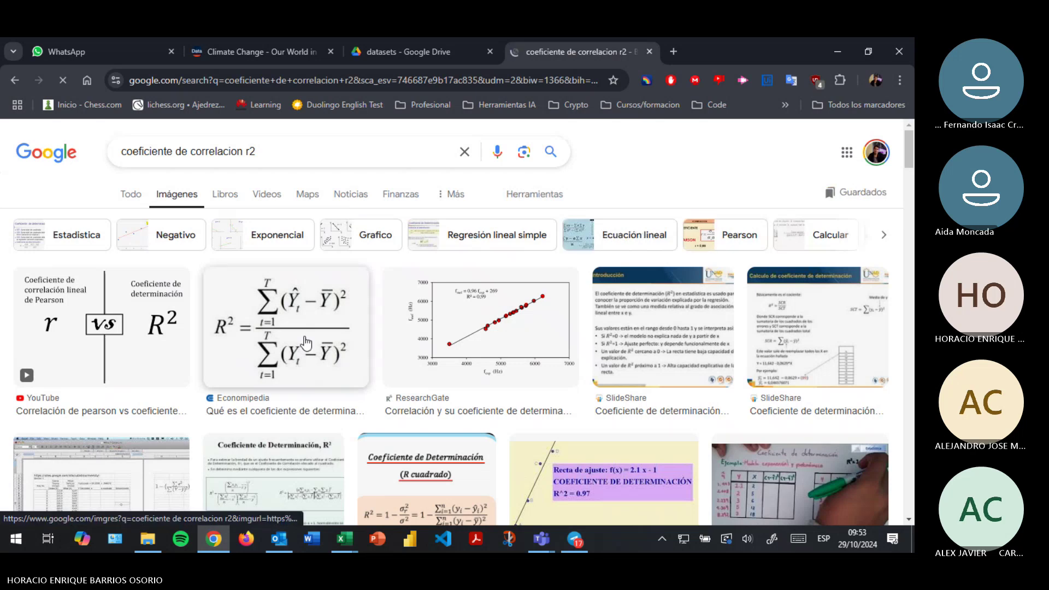
click(305, 343)
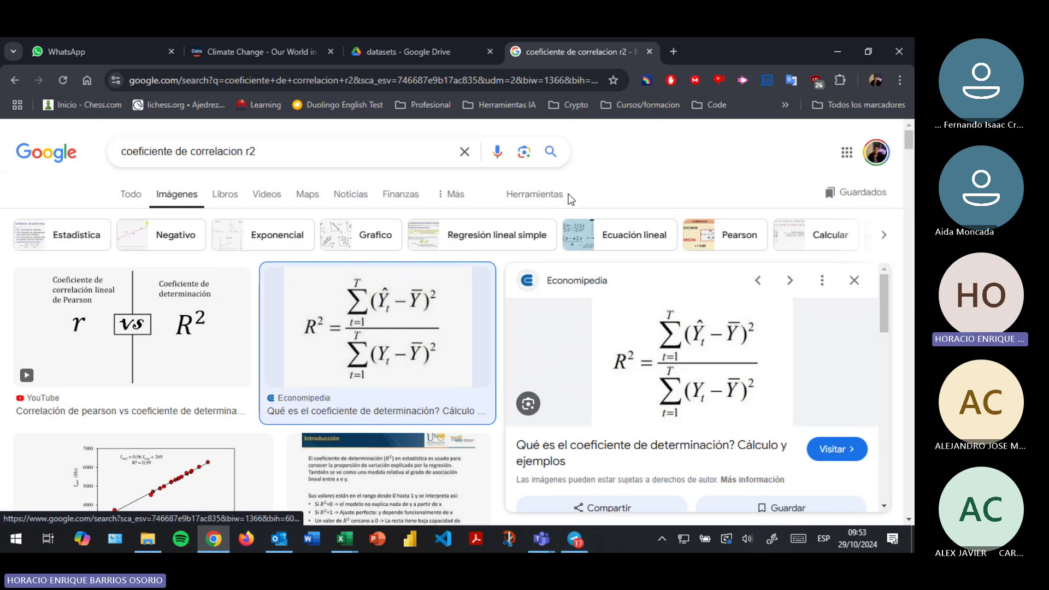
Step: Switch back to Excel and leave editing of the COEF.DE.CORREL formula in cell C25
click(842, 51)
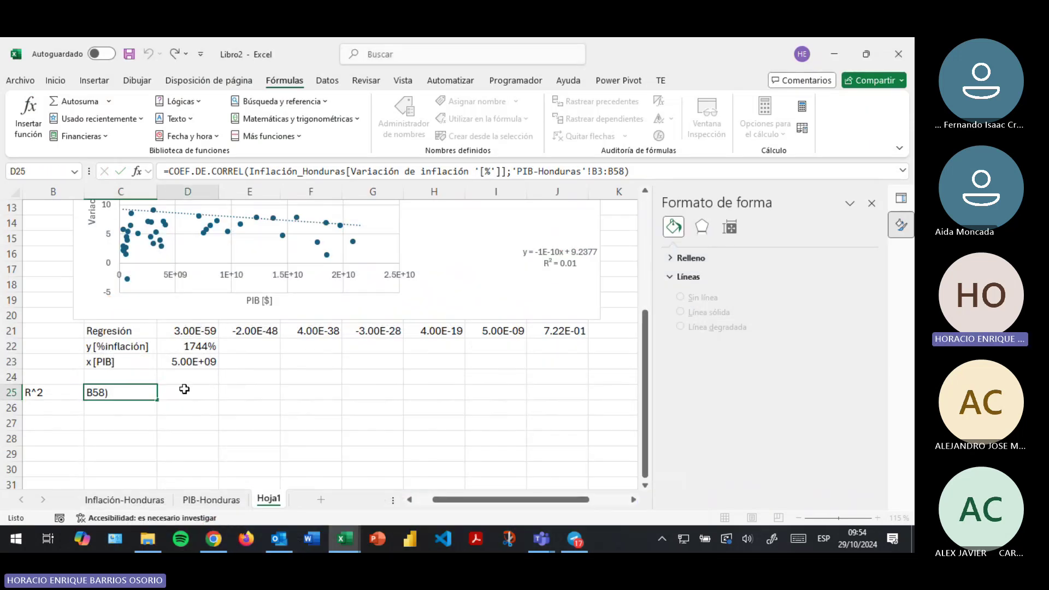
click(183, 391)
click(126, 391)
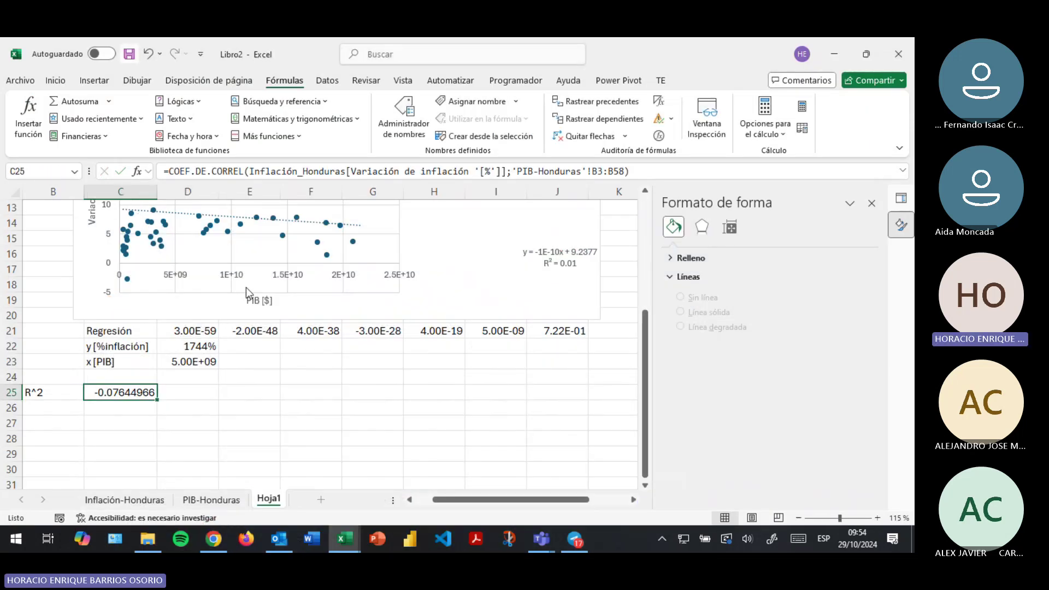
Step: Save the workbook as SEMANA4_EJ1 in the EXCEL folder under Documentos » CURSOS CEETI » IIIPAC2024
click(129, 54)
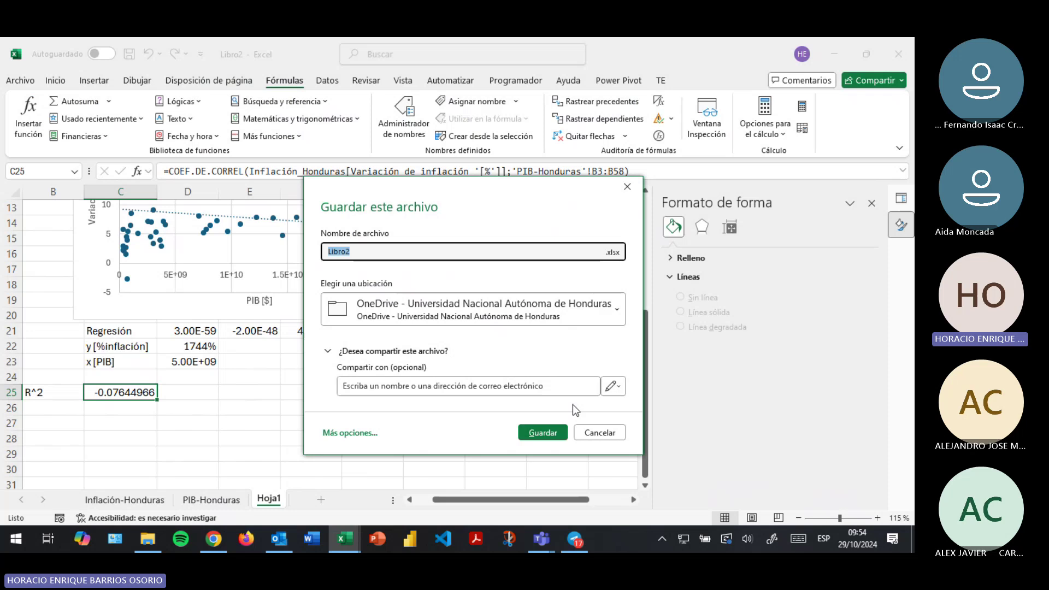
click(462, 306)
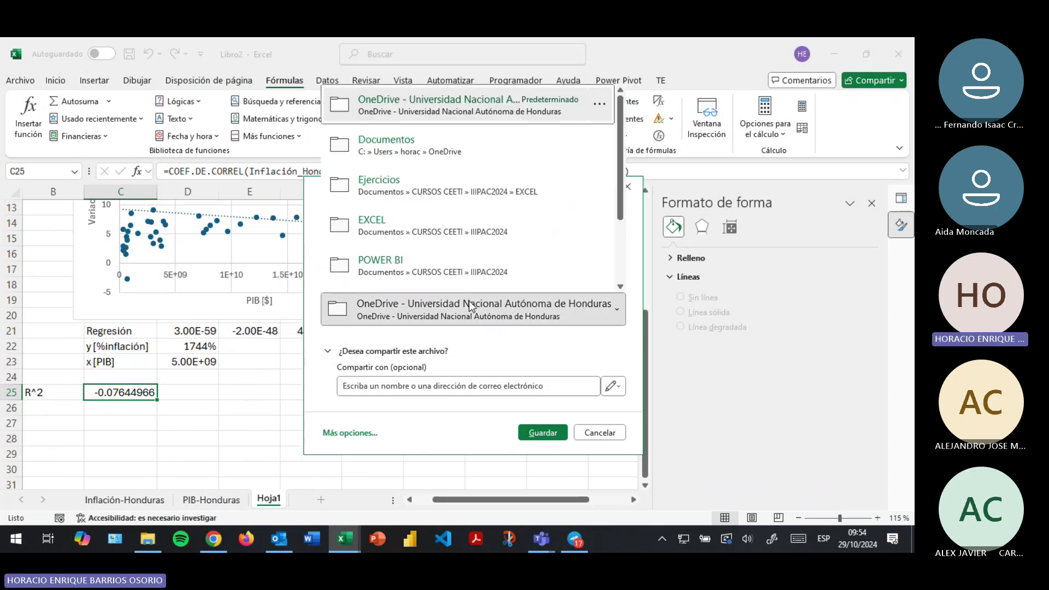
click(412, 220)
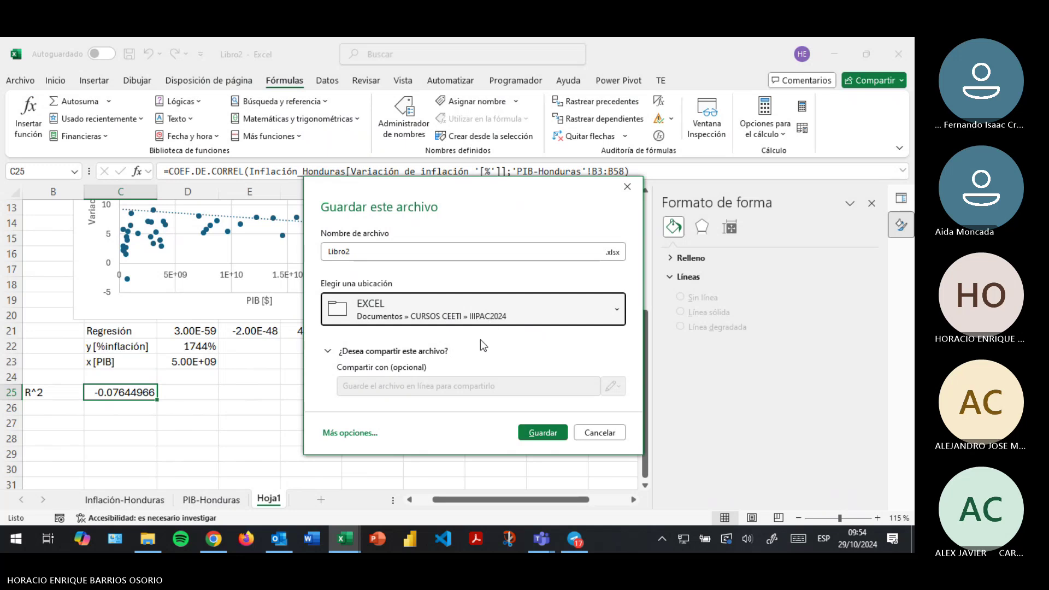
click(353, 253)
text(SEMANA4_E)
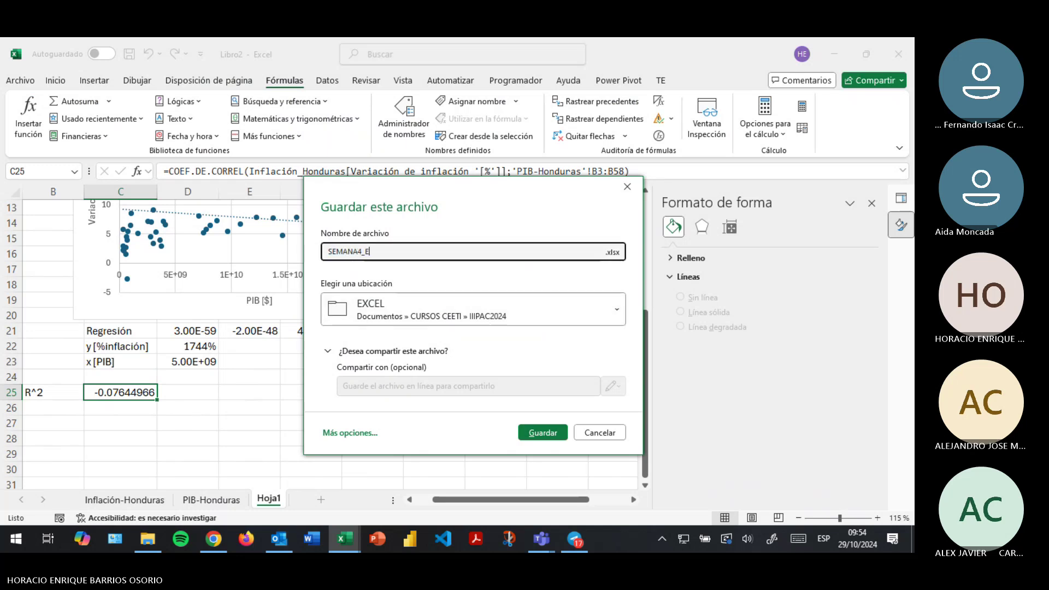
text(J1)
key(Return)
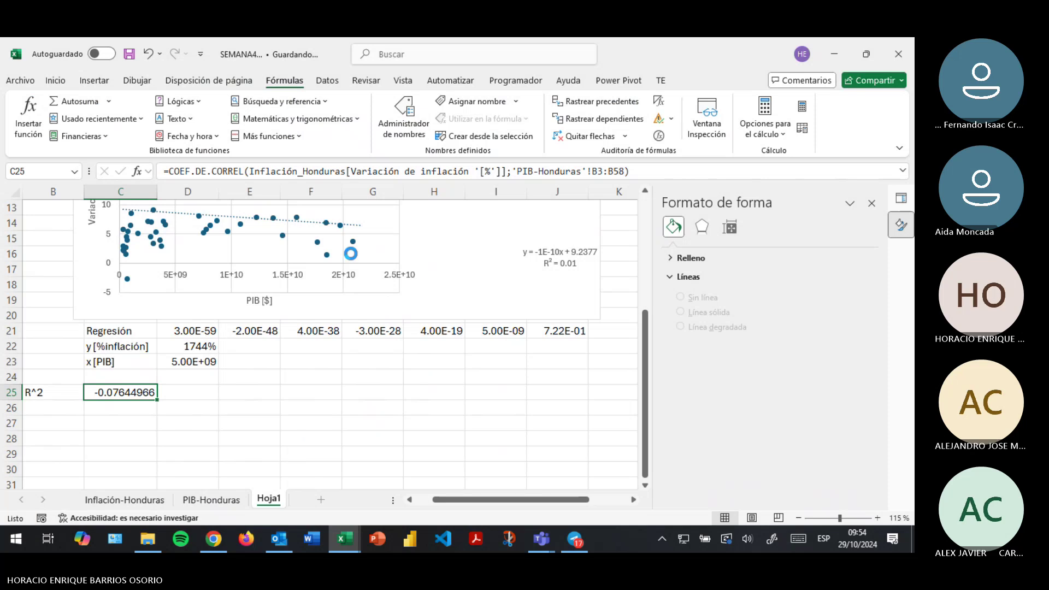
Step: Check the Teams meeting window and return to the scatter chart in Excel
click(212, 393)
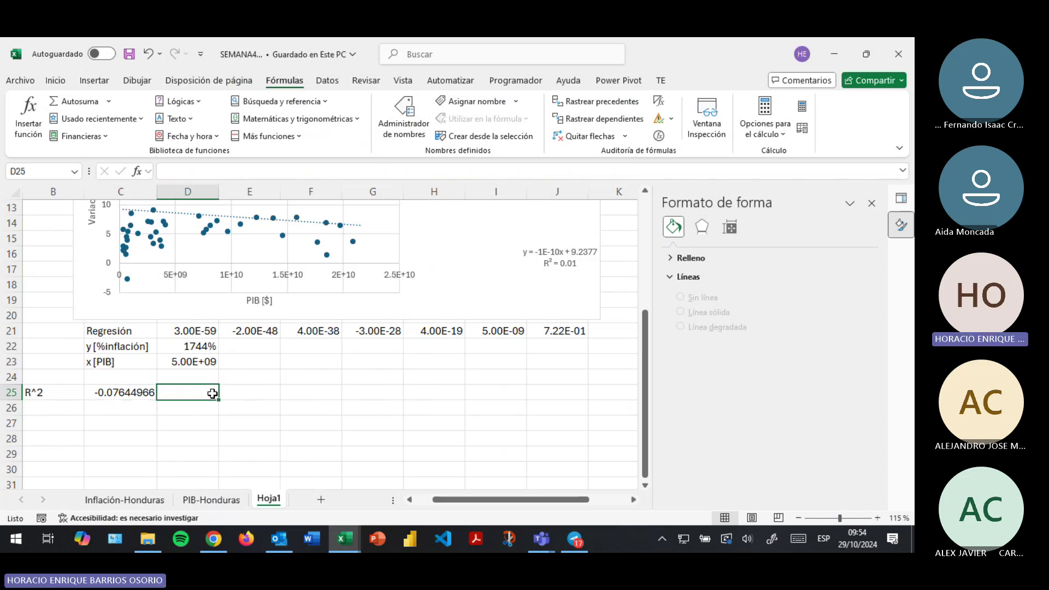
scroll(212, 394, up, 4)
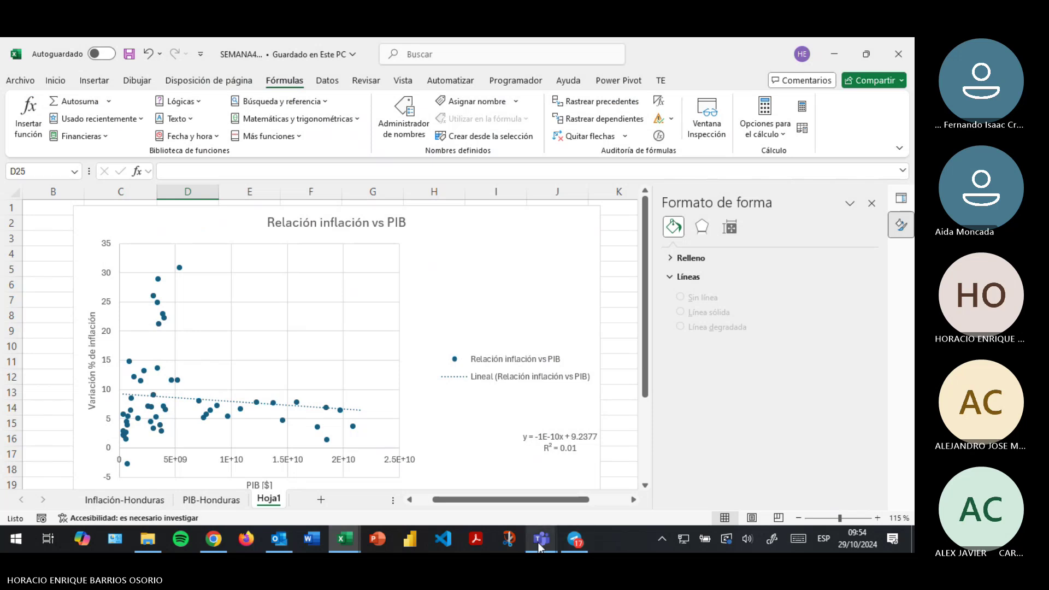
mouse_move(539, 546)
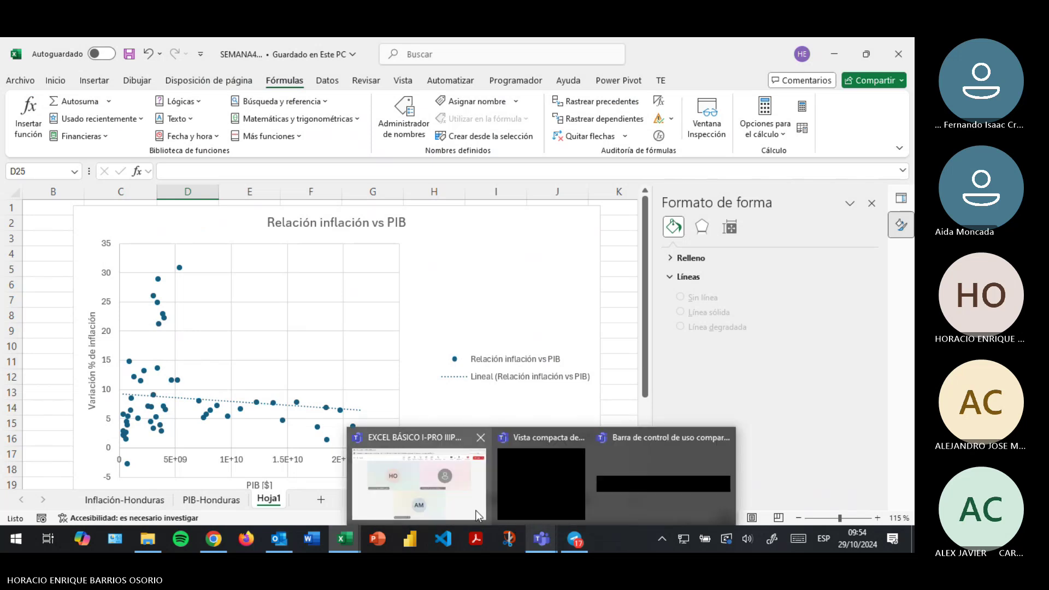
click(468, 452)
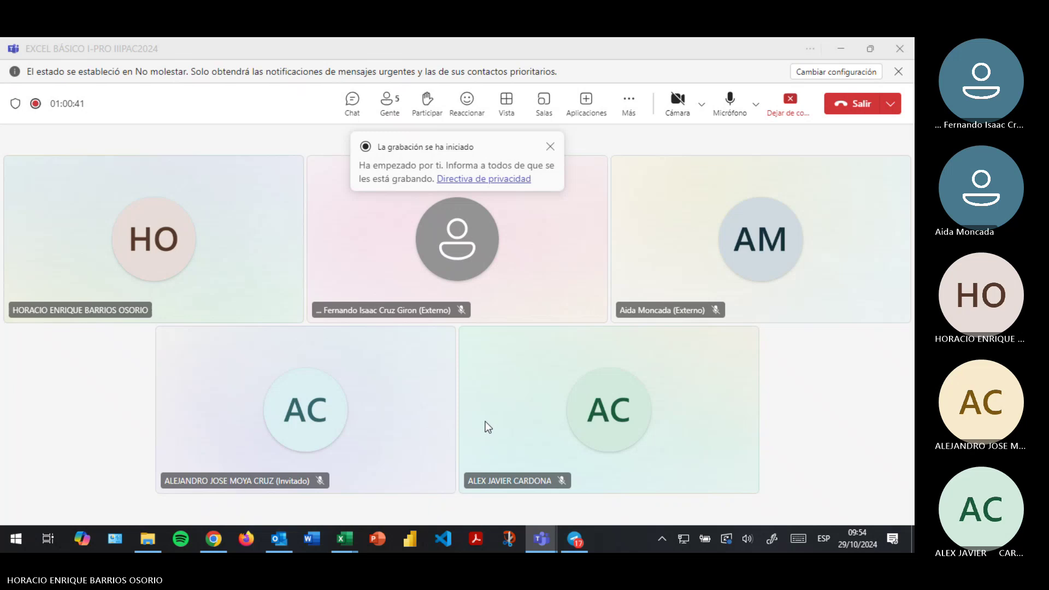
key(alt+Tab)
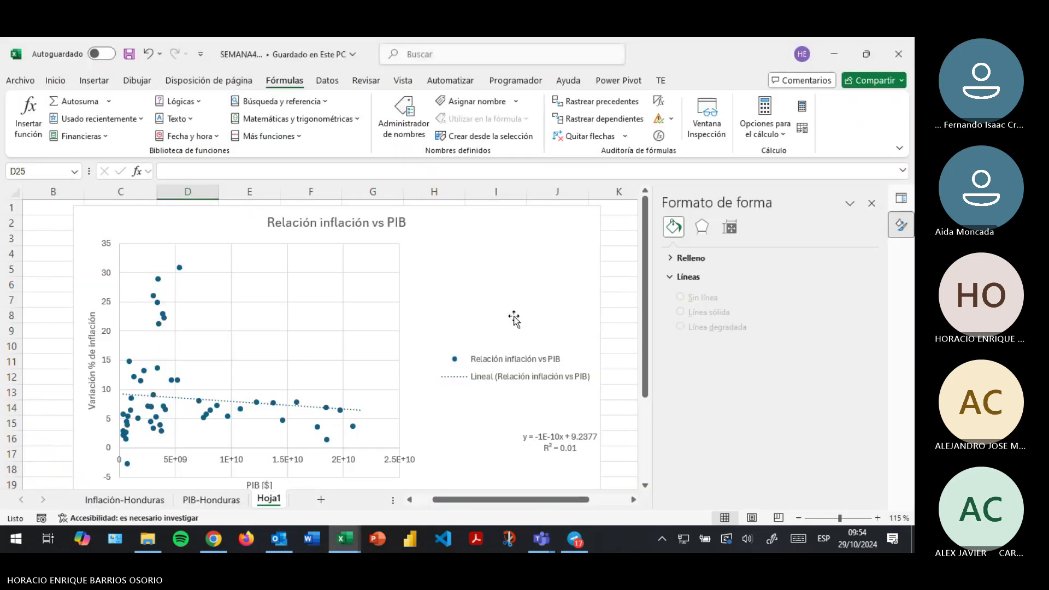
Step: Review the scatter chart's linear trendline together with the R^2 row below it
click(432, 343)
scroll(379, 353, down, 5)
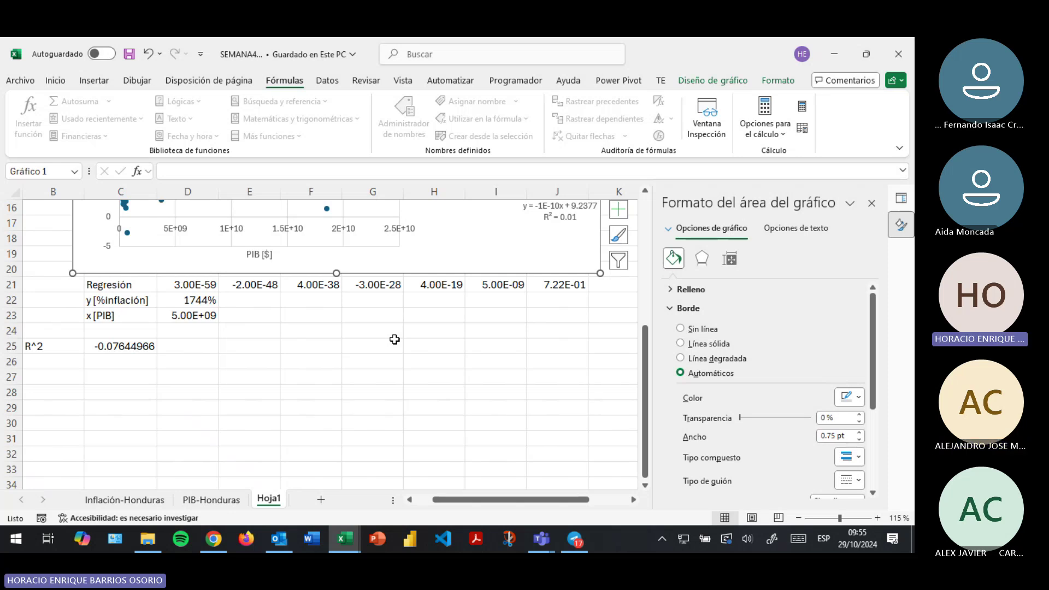
scroll(275, 304, up, 5)
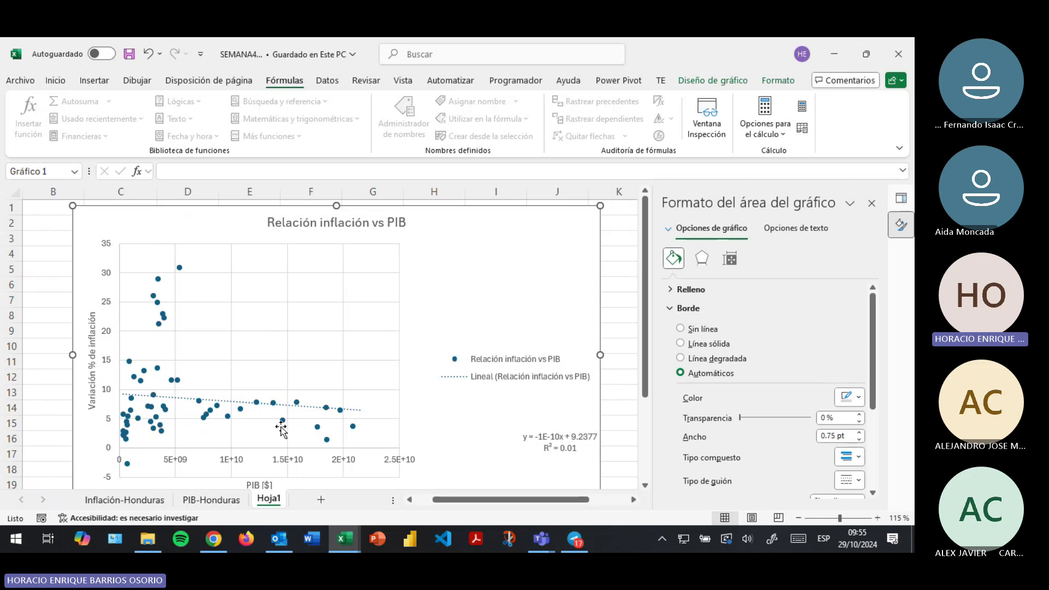
scroll(281, 426, down, 3)
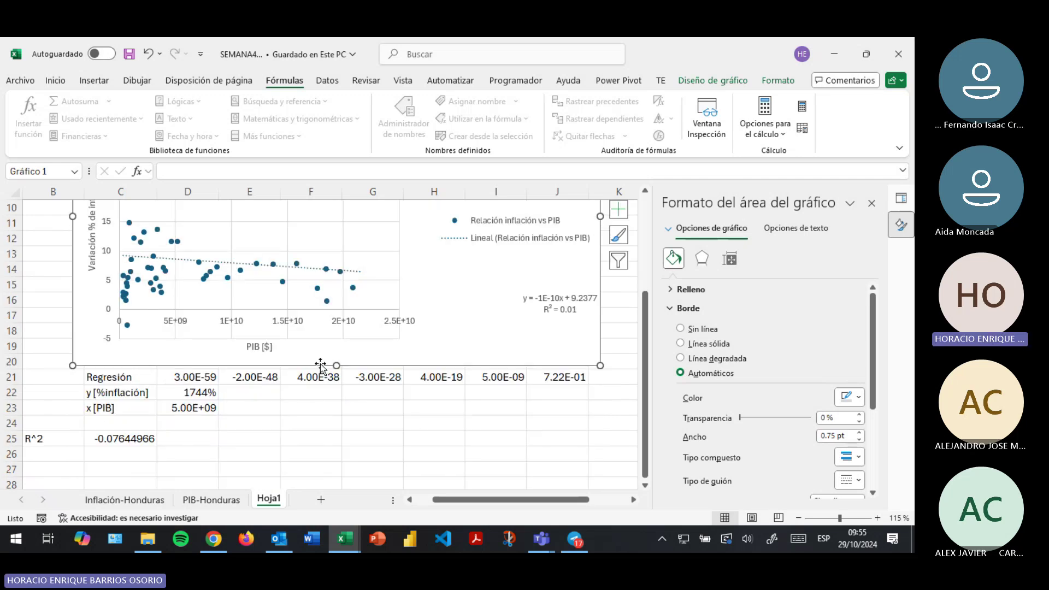
Step: Examine the regression coefficients in D21:J21, the y and x values in D22:D23 and the blank cells E22:J23
drag(187, 377, 569, 377)
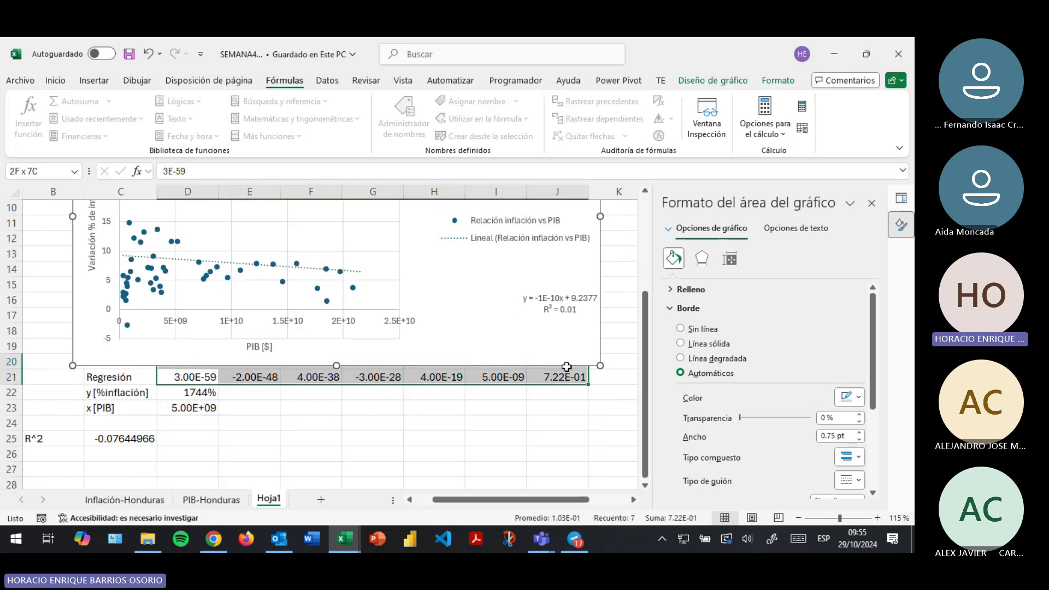
click(183, 392)
click(188, 407)
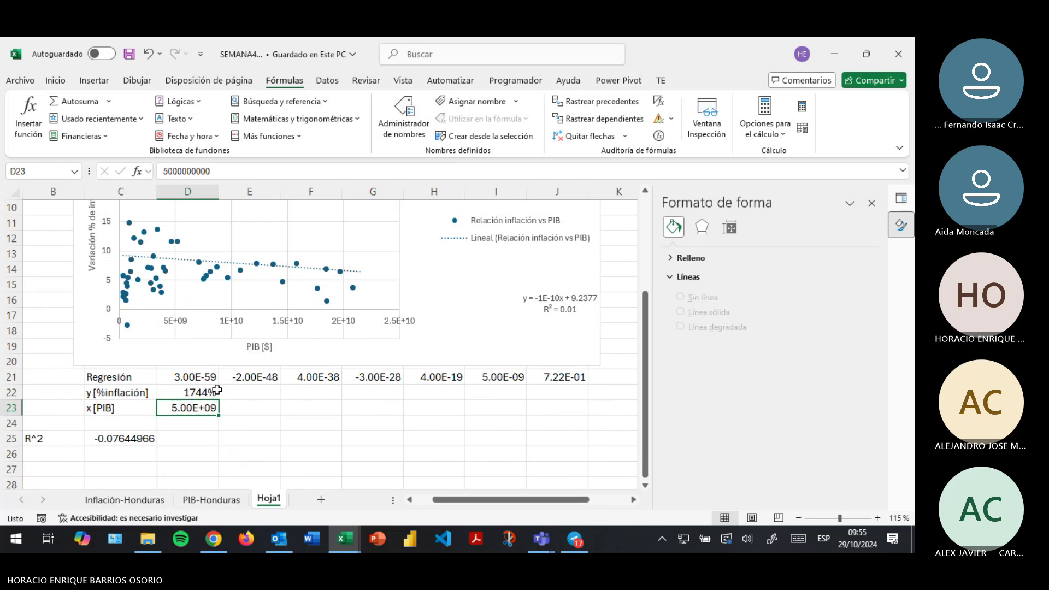
drag(229, 407, 574, 408)
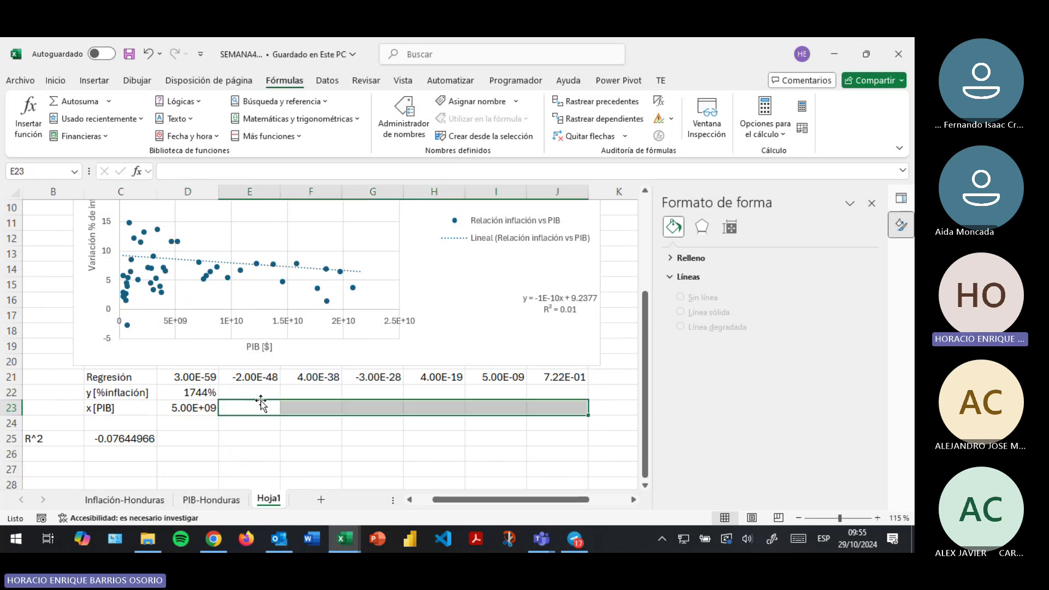
drag(245, 414, 526, 399)
drag(256, 391, 541, 410)
click(541, 409)
drag(236, 396, 561, 411)
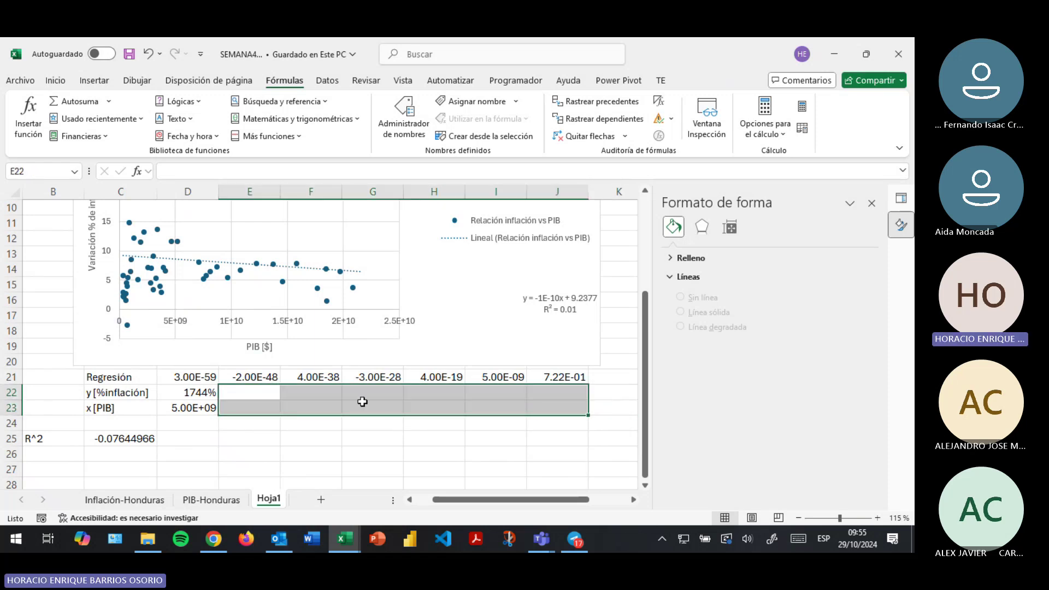
drag(235, 398, 567, 403)
click(265, 393)
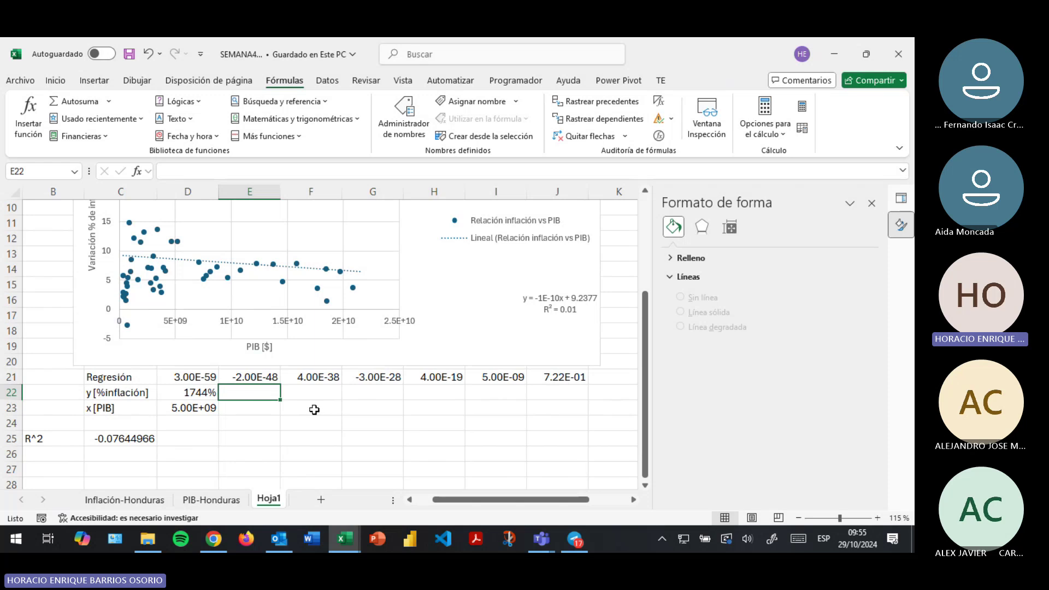
Step: Select the regression table C21:J23 and save the workbook
drag(118, 377, 543, 398)
click(129, 54)
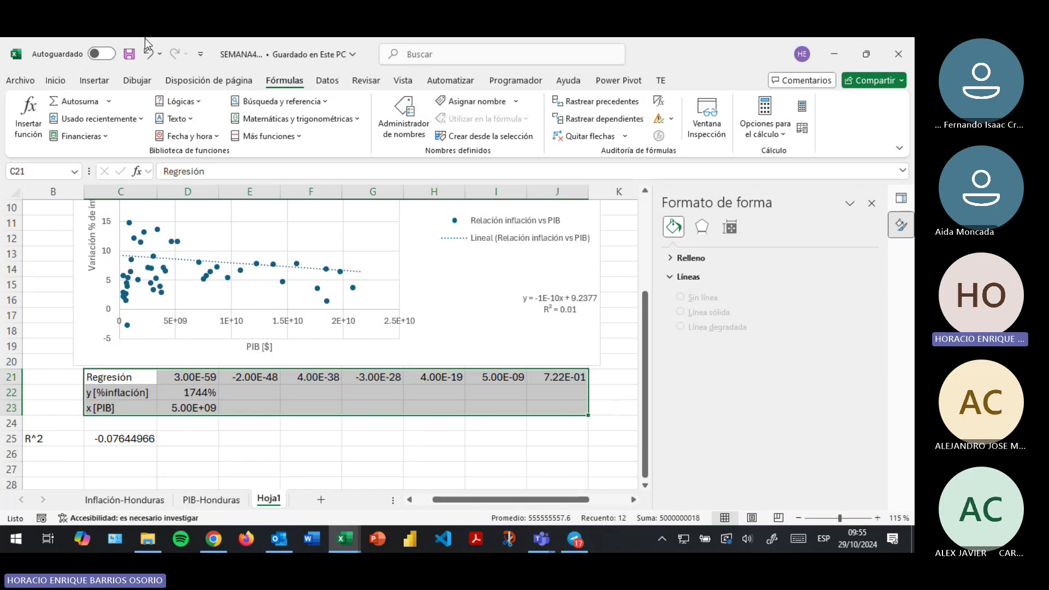
click(128, 55)
Step: Review the regression table C21:J23, the R^2 value in C25 and the number format of the coefficients in D21:J21
drag(115, 374, 569, 404)
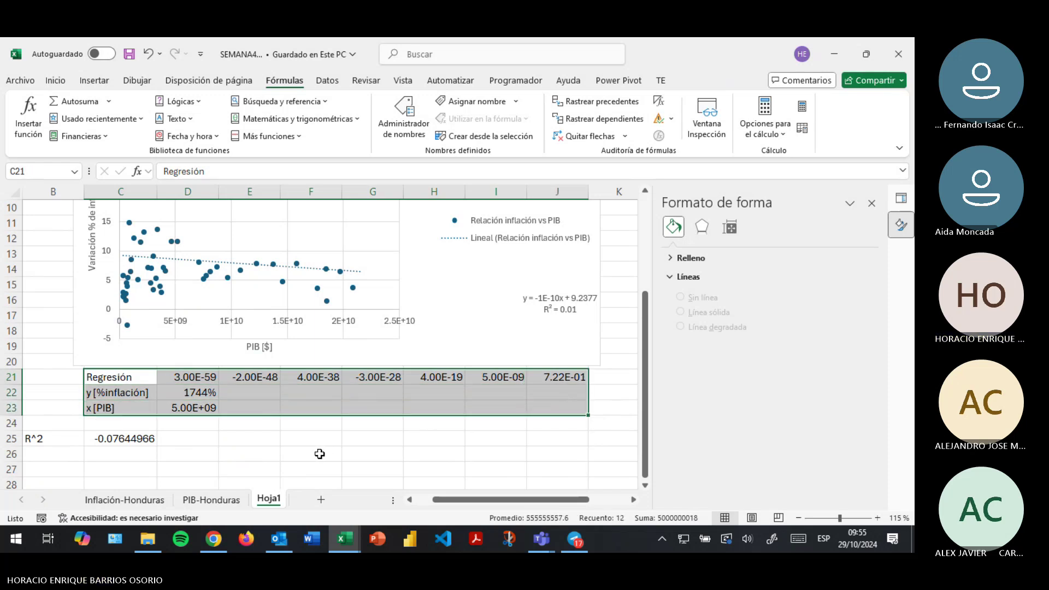
click(138, 440)
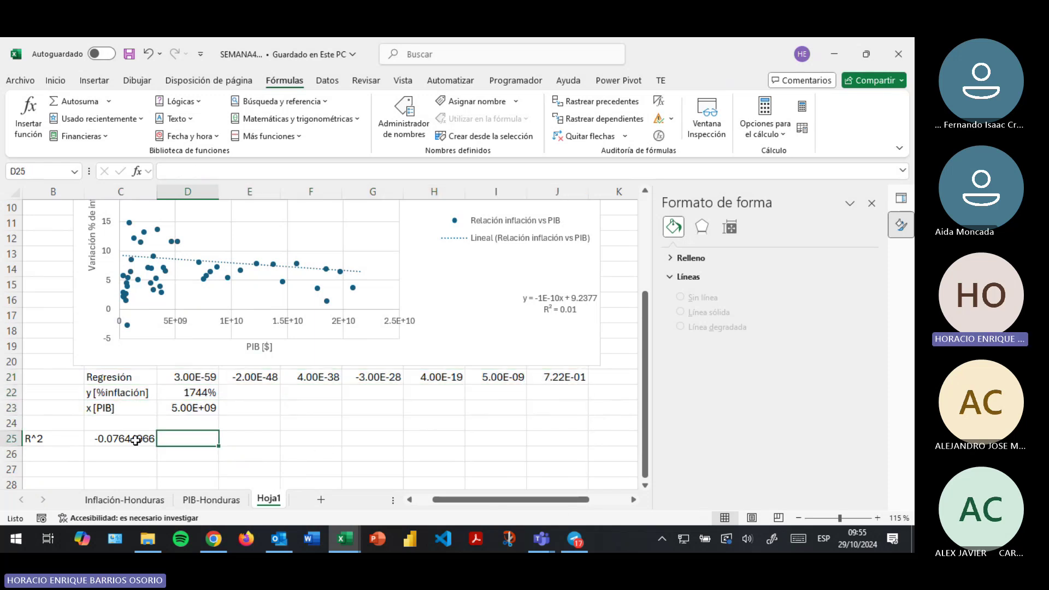
click(185, 443)
click(55, 81)
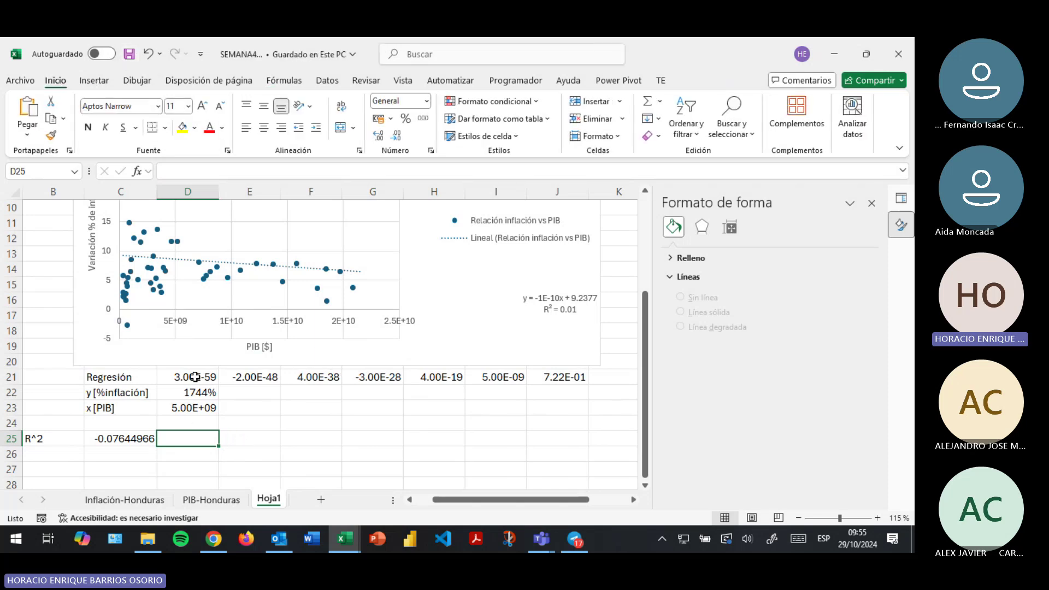
drag(194, 378, 541, 377)
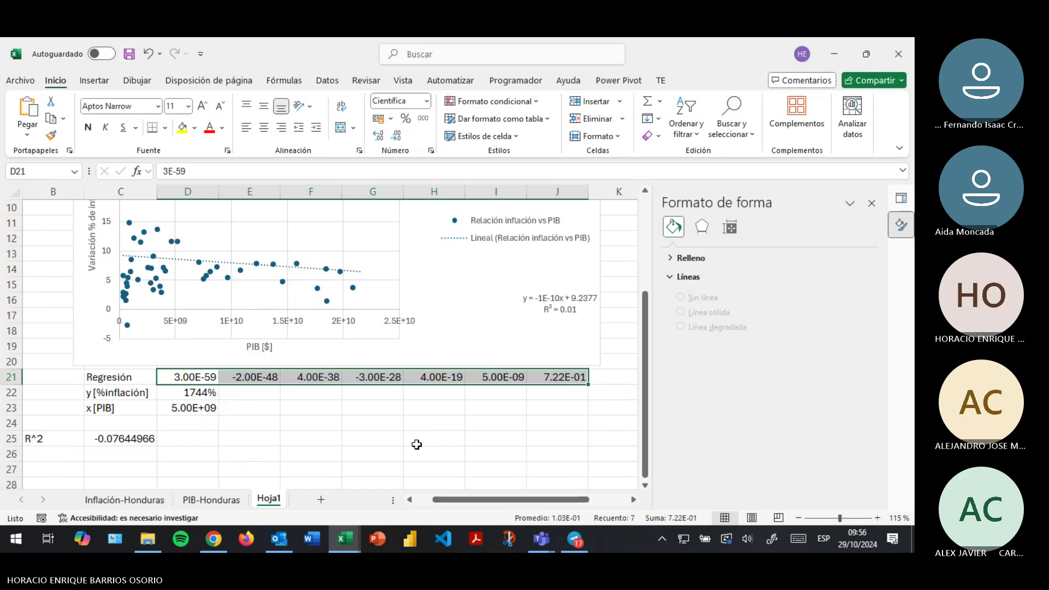
Step: Switch to the Teams meeting and stop its recording
key(alt+Tab)
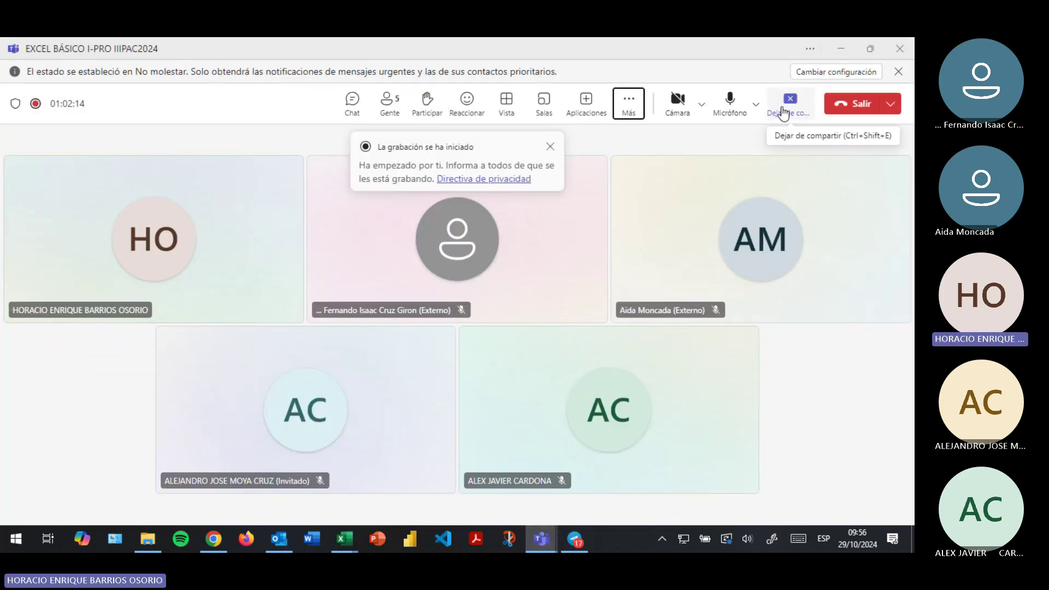
click(624, 113)
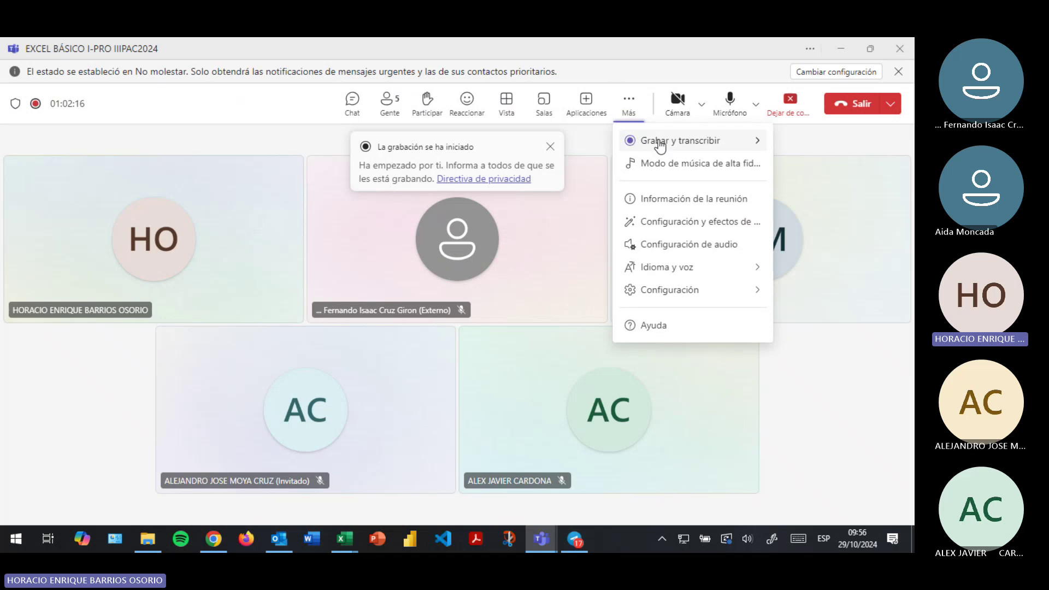
mouse_move(655, 140)
click(581, 152)
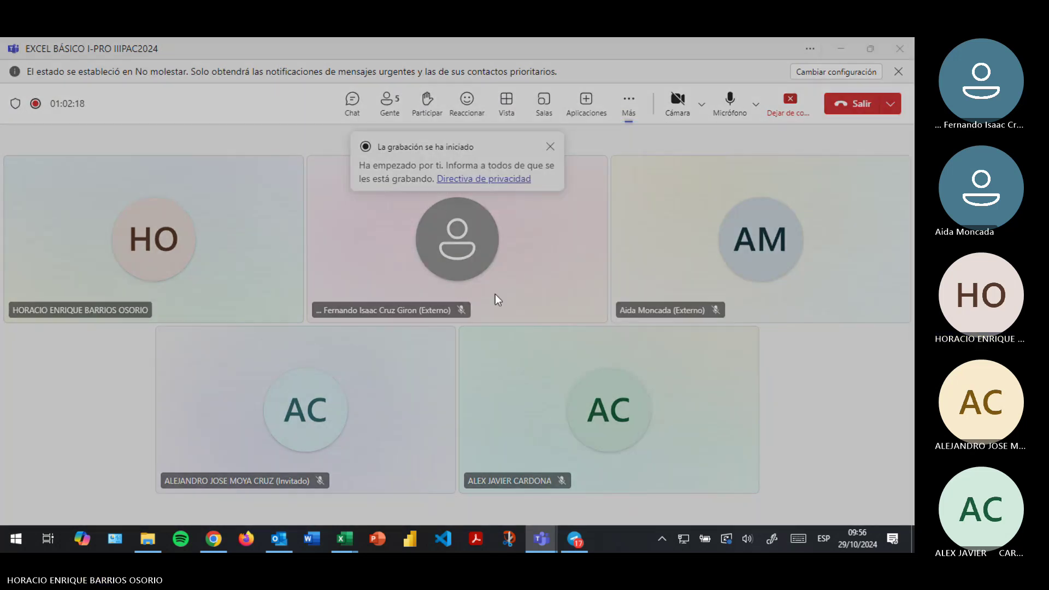